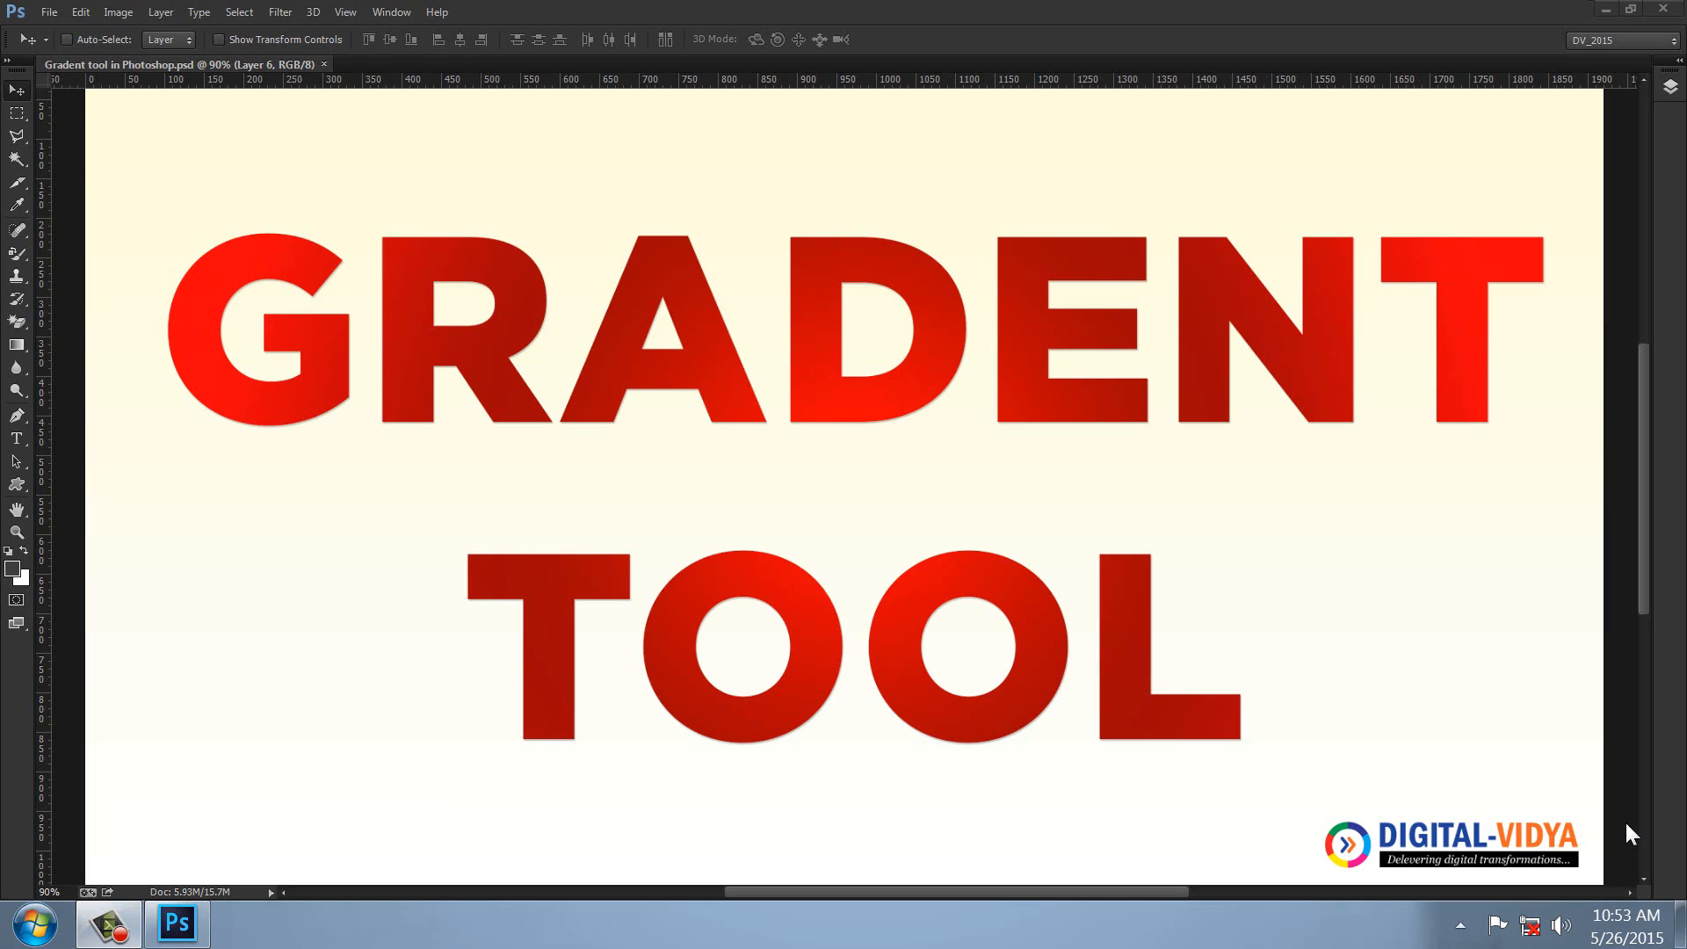
# - Activate the Gradient tool and replace its current presets with the default gradients
pyautogui.click(20, 345)
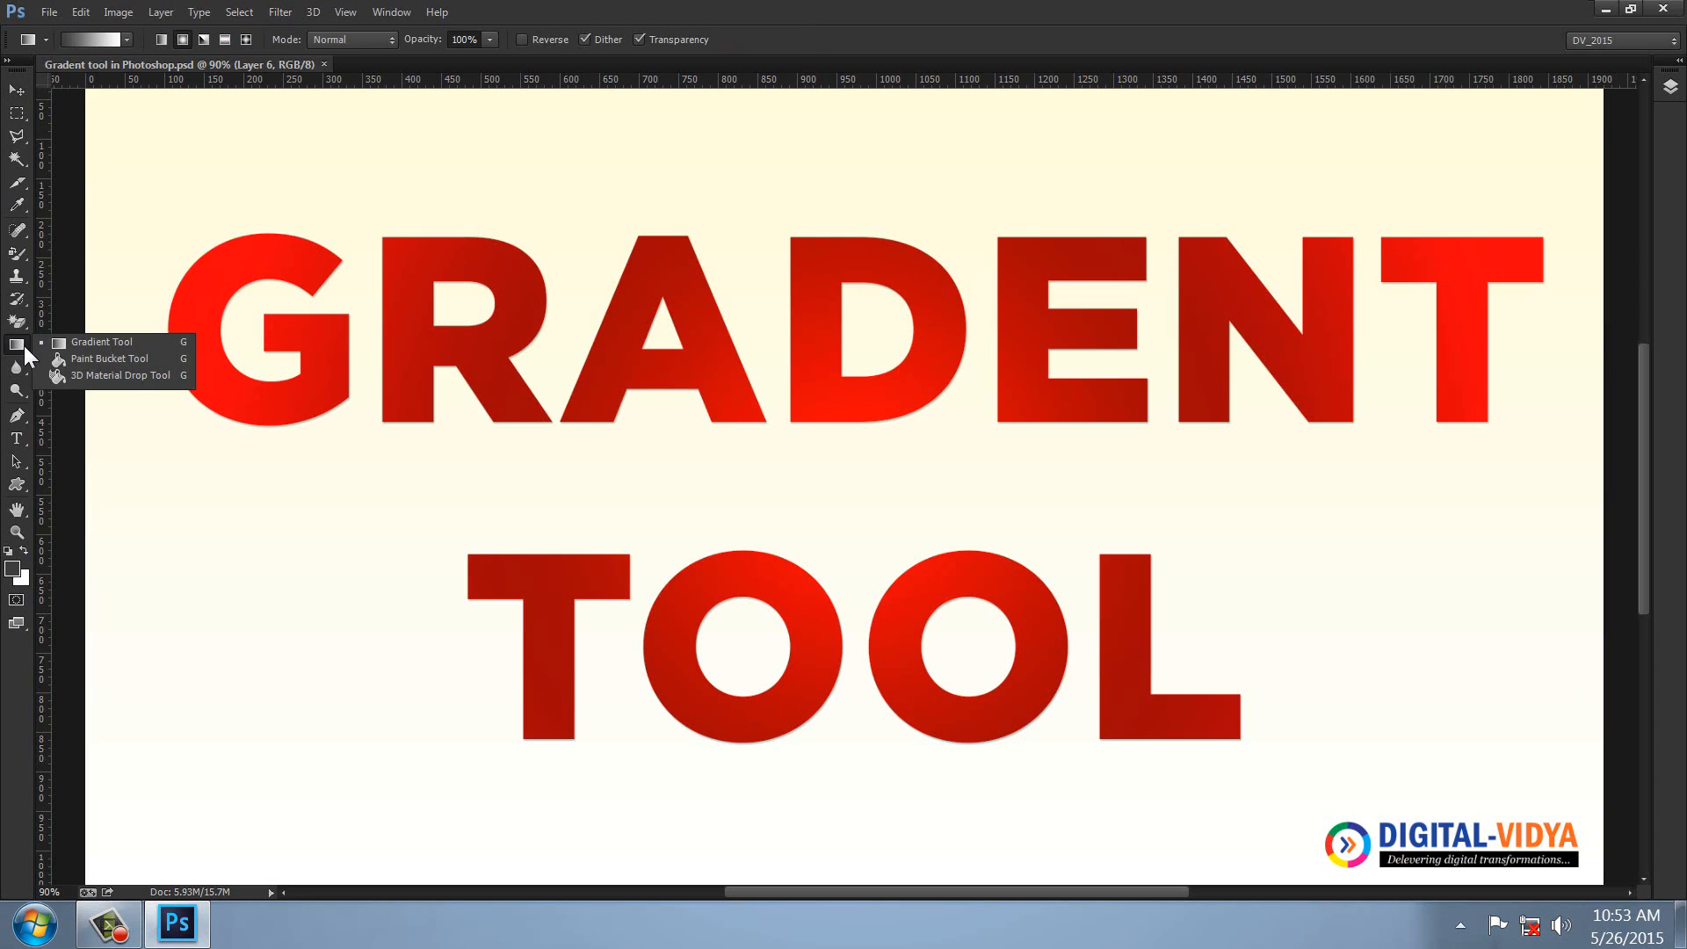
pyautogui.click(97, 343)
pyautogui.click(126, 39)
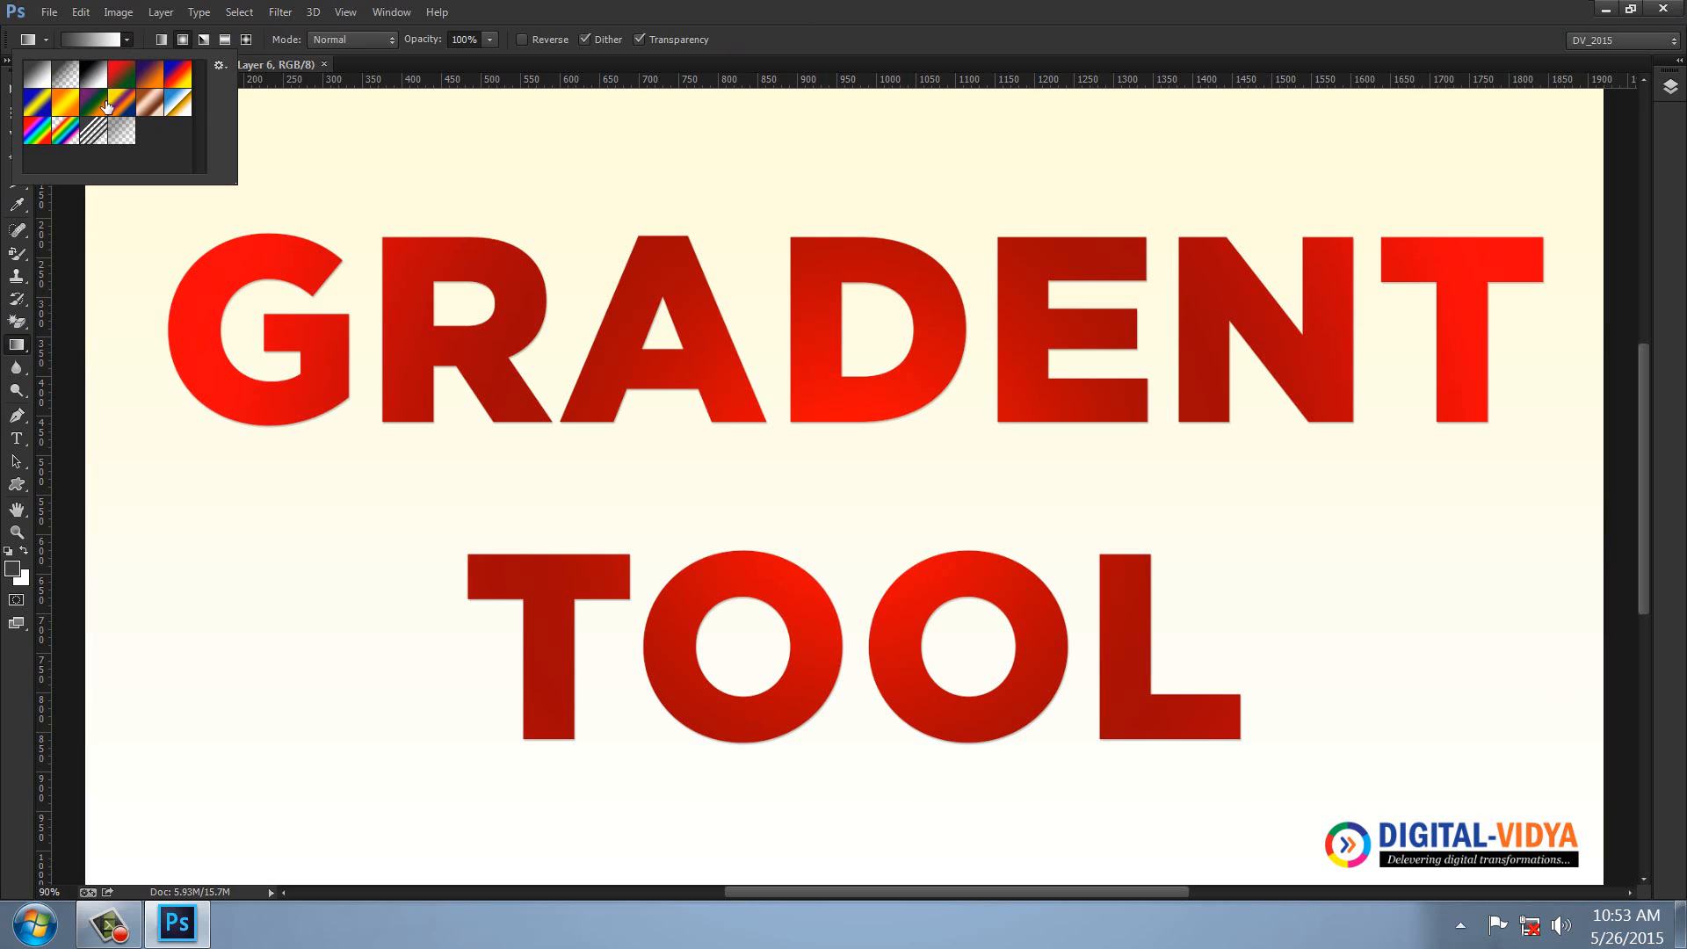
pyautogui.click(220, 65)
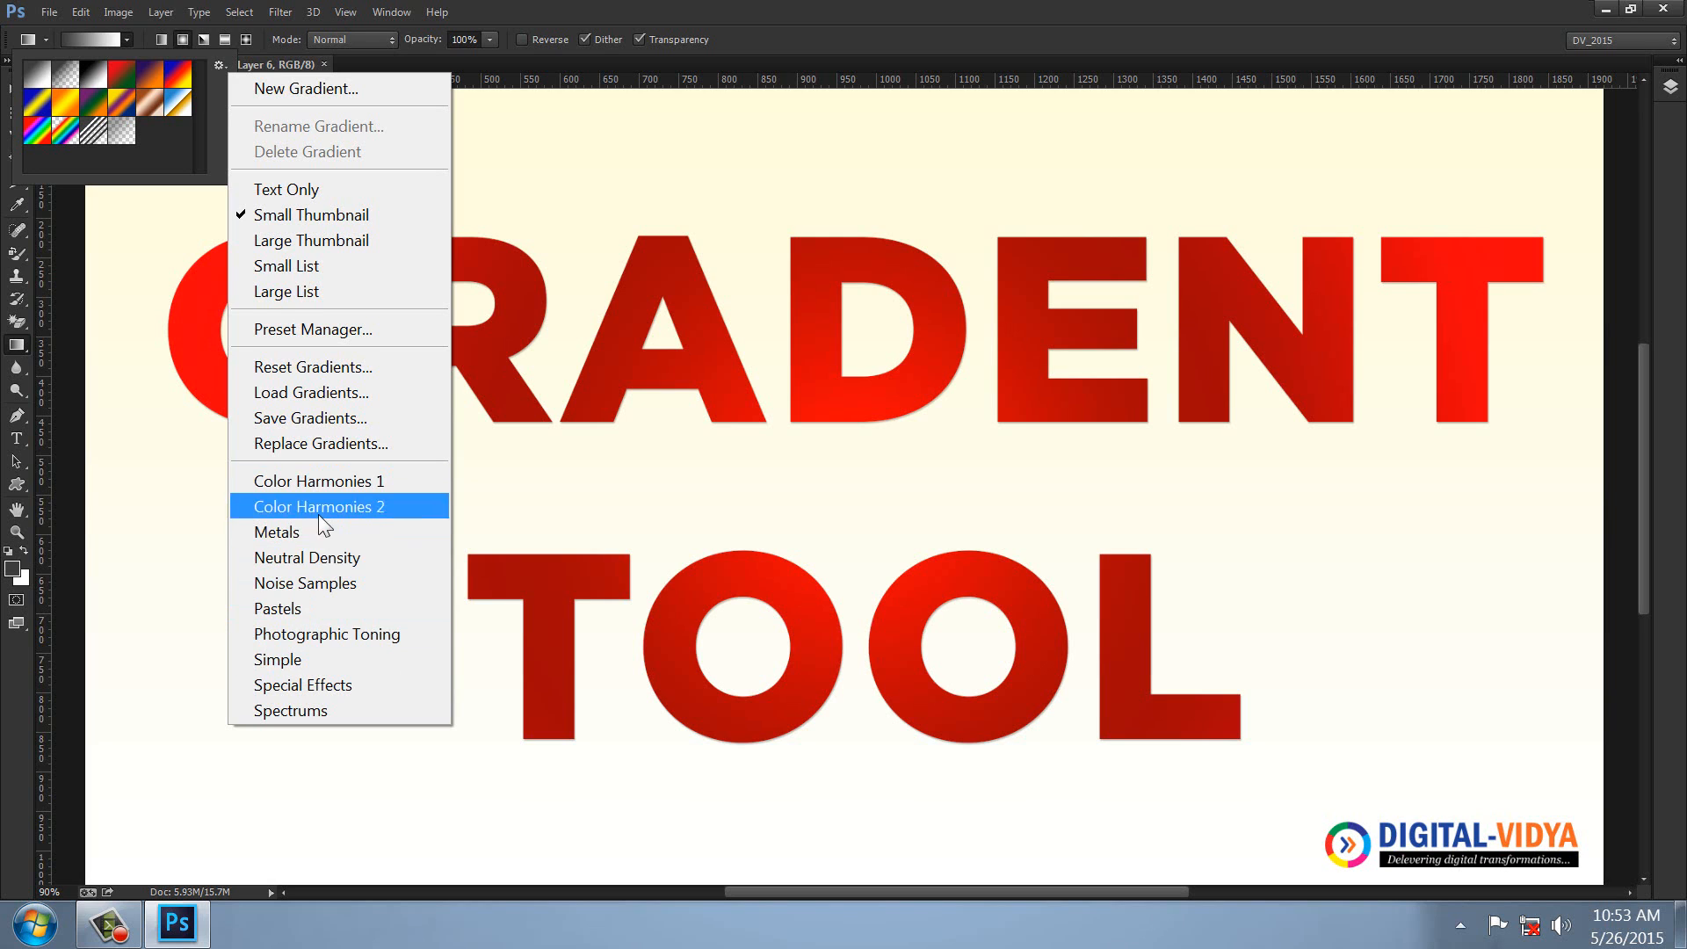
pyautogui.click(317, 366)
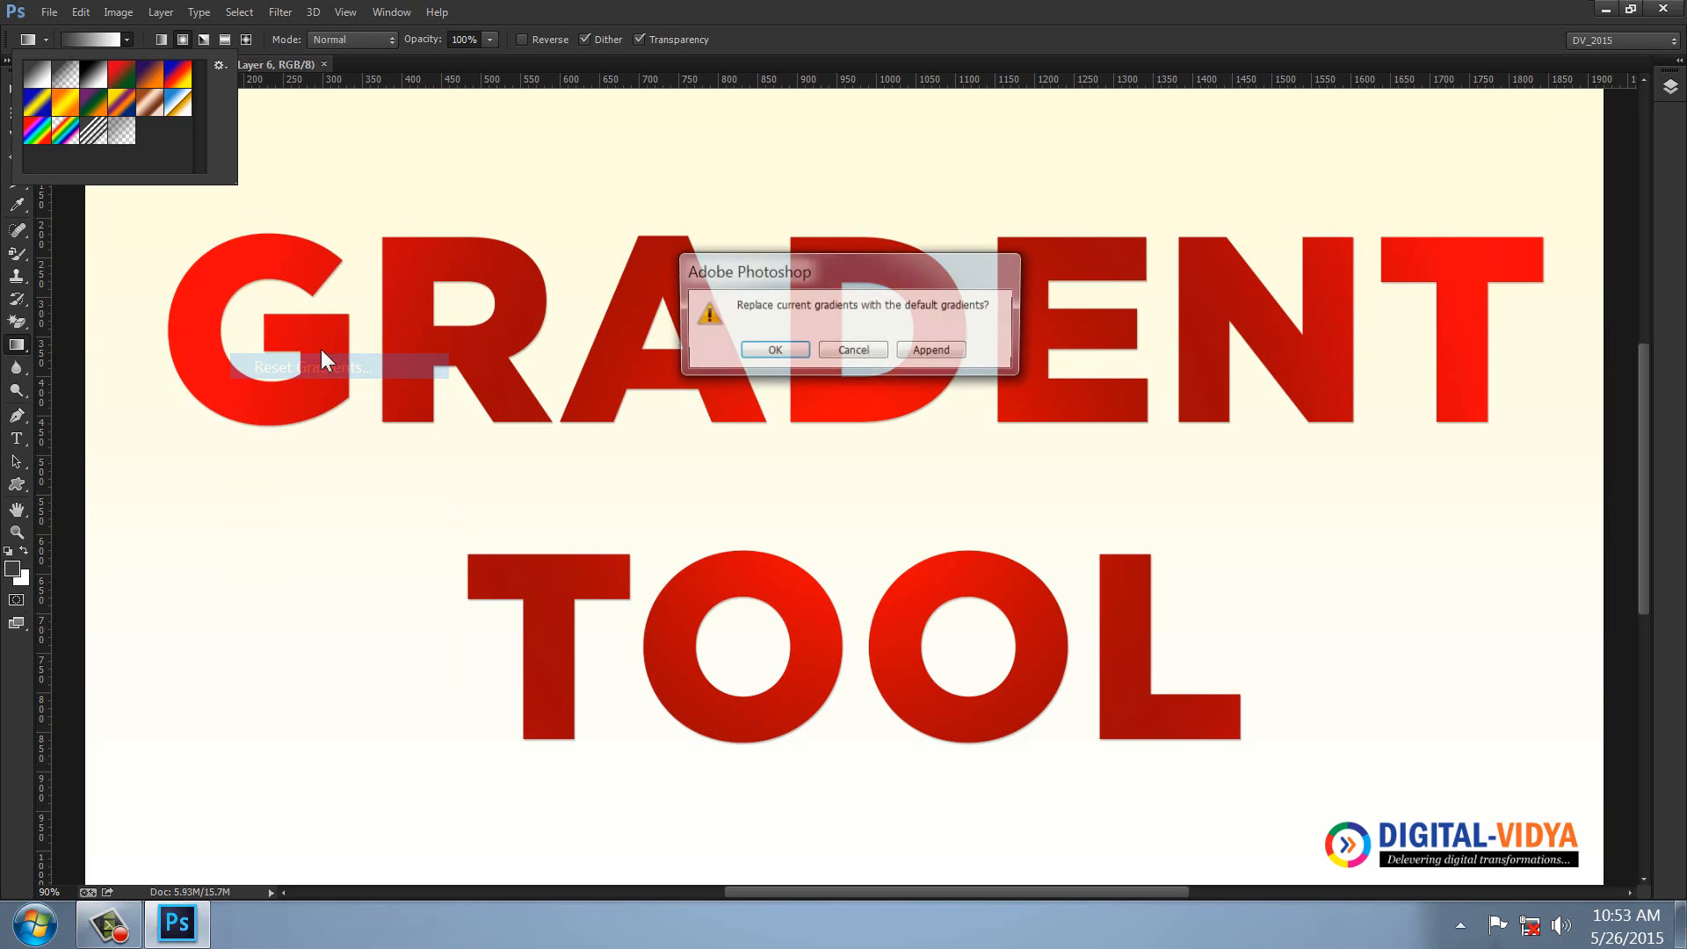
pyautogui.click(772, 353)
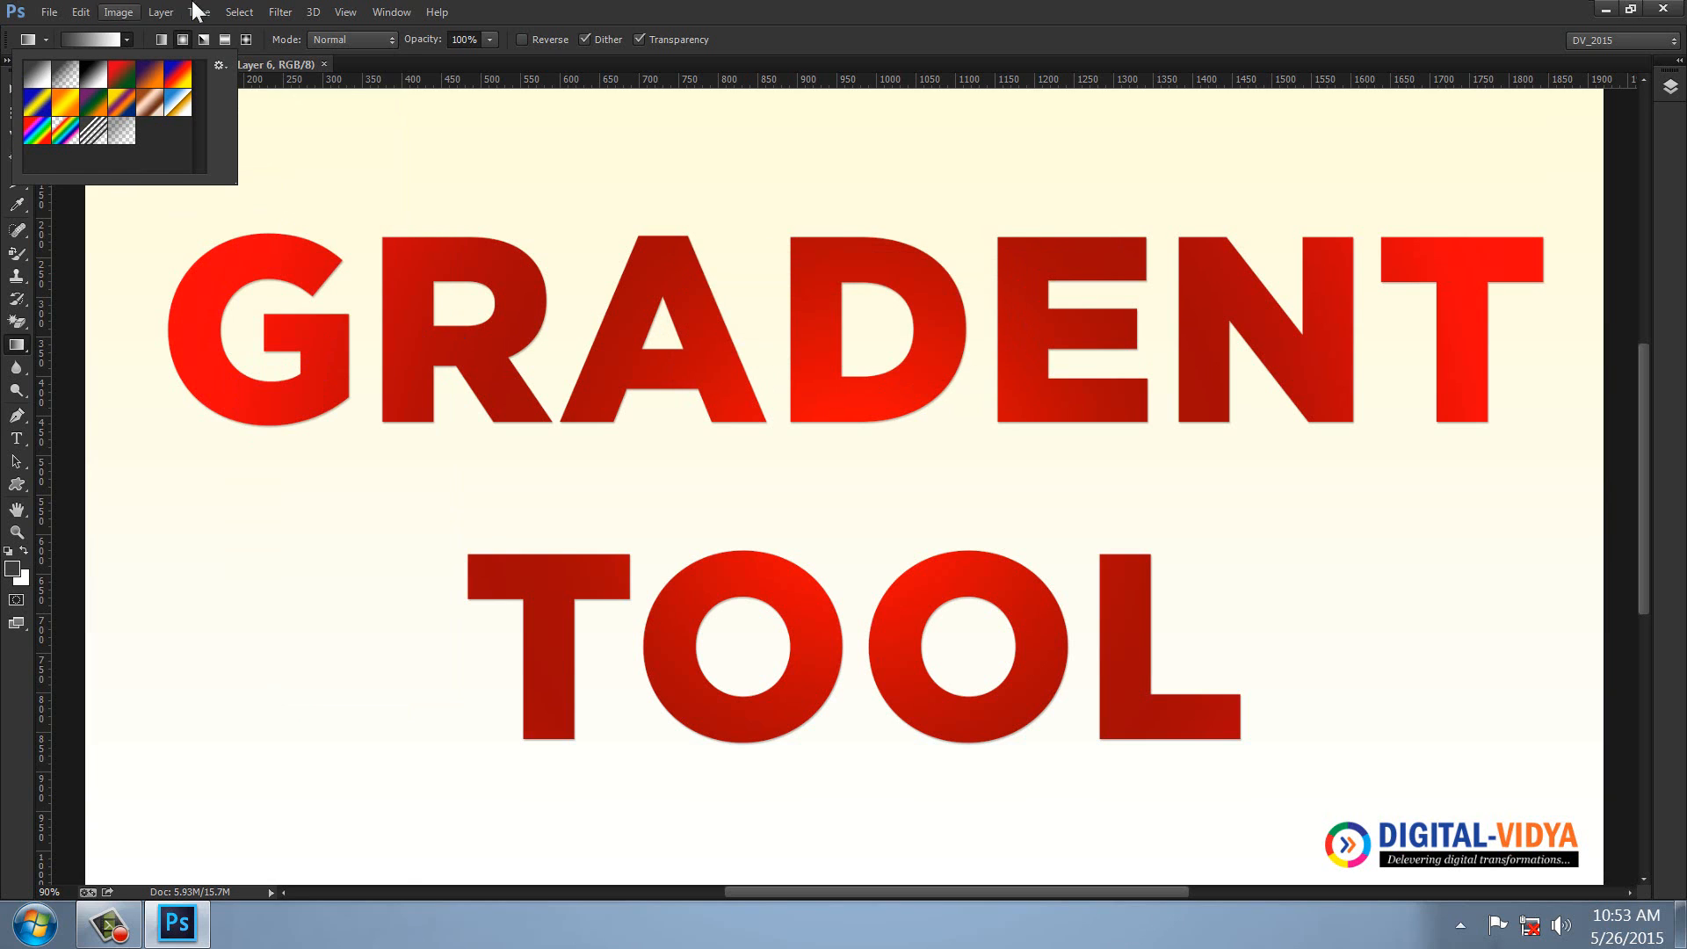
pyautogui.click(391, 11)
pyautogui.click(982, 11)
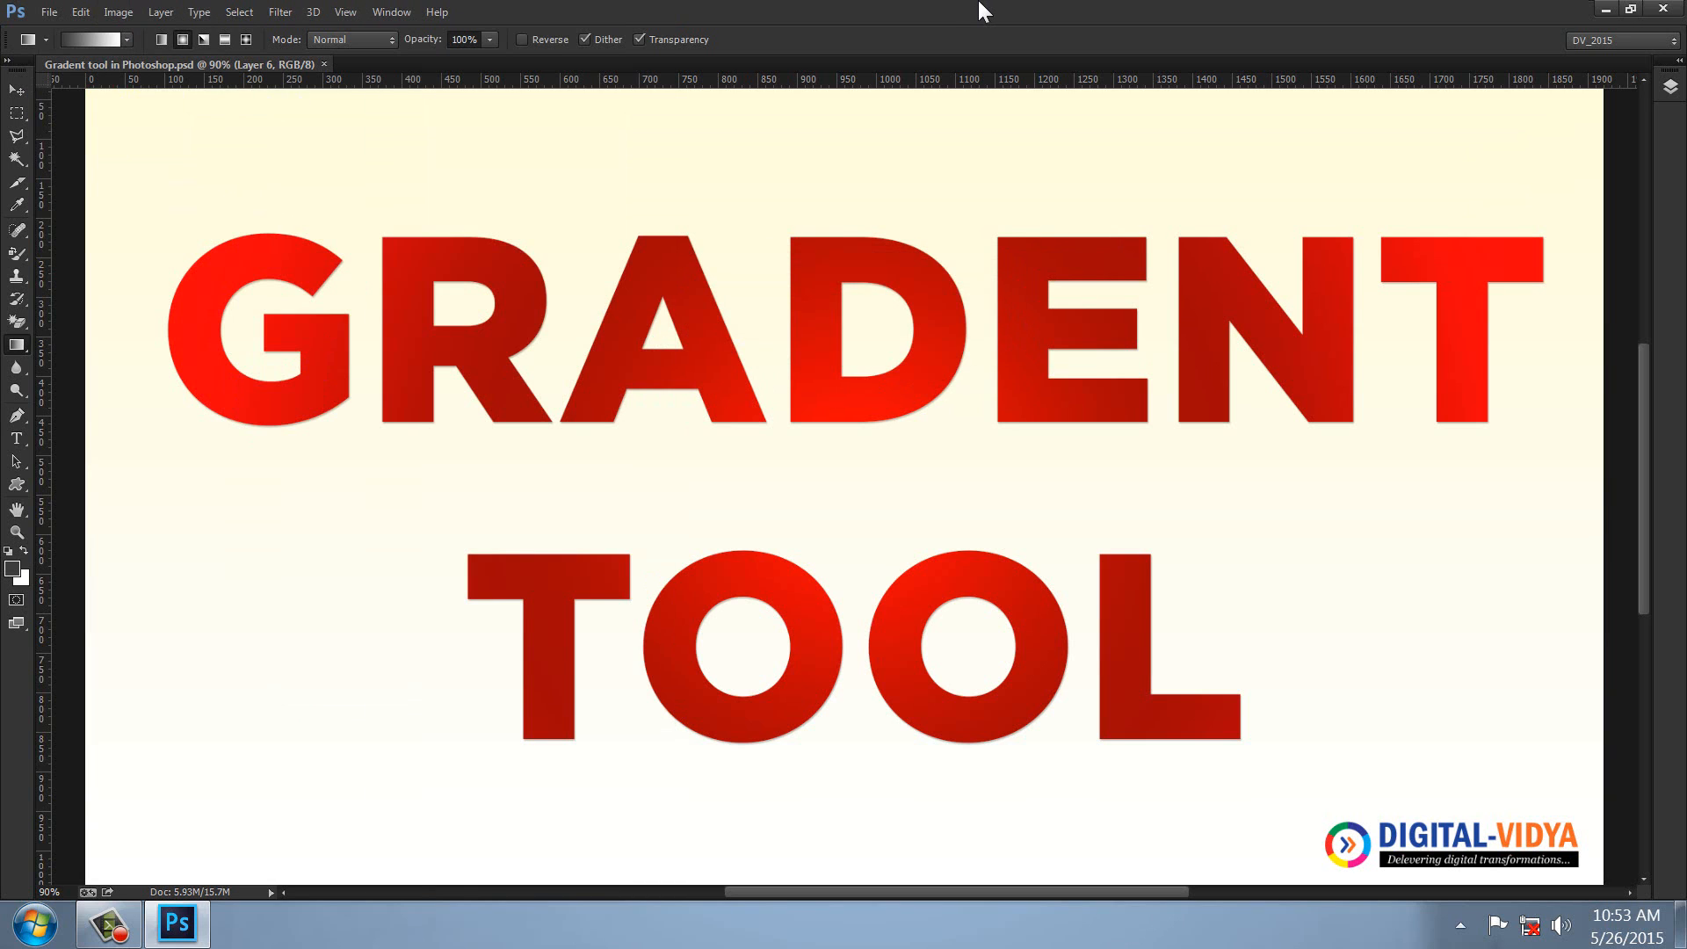
# - Close the title document and create a new one from the Dell Monitor preset, shown at 100%
pyautogui.hotkey('ctrl', 'w')
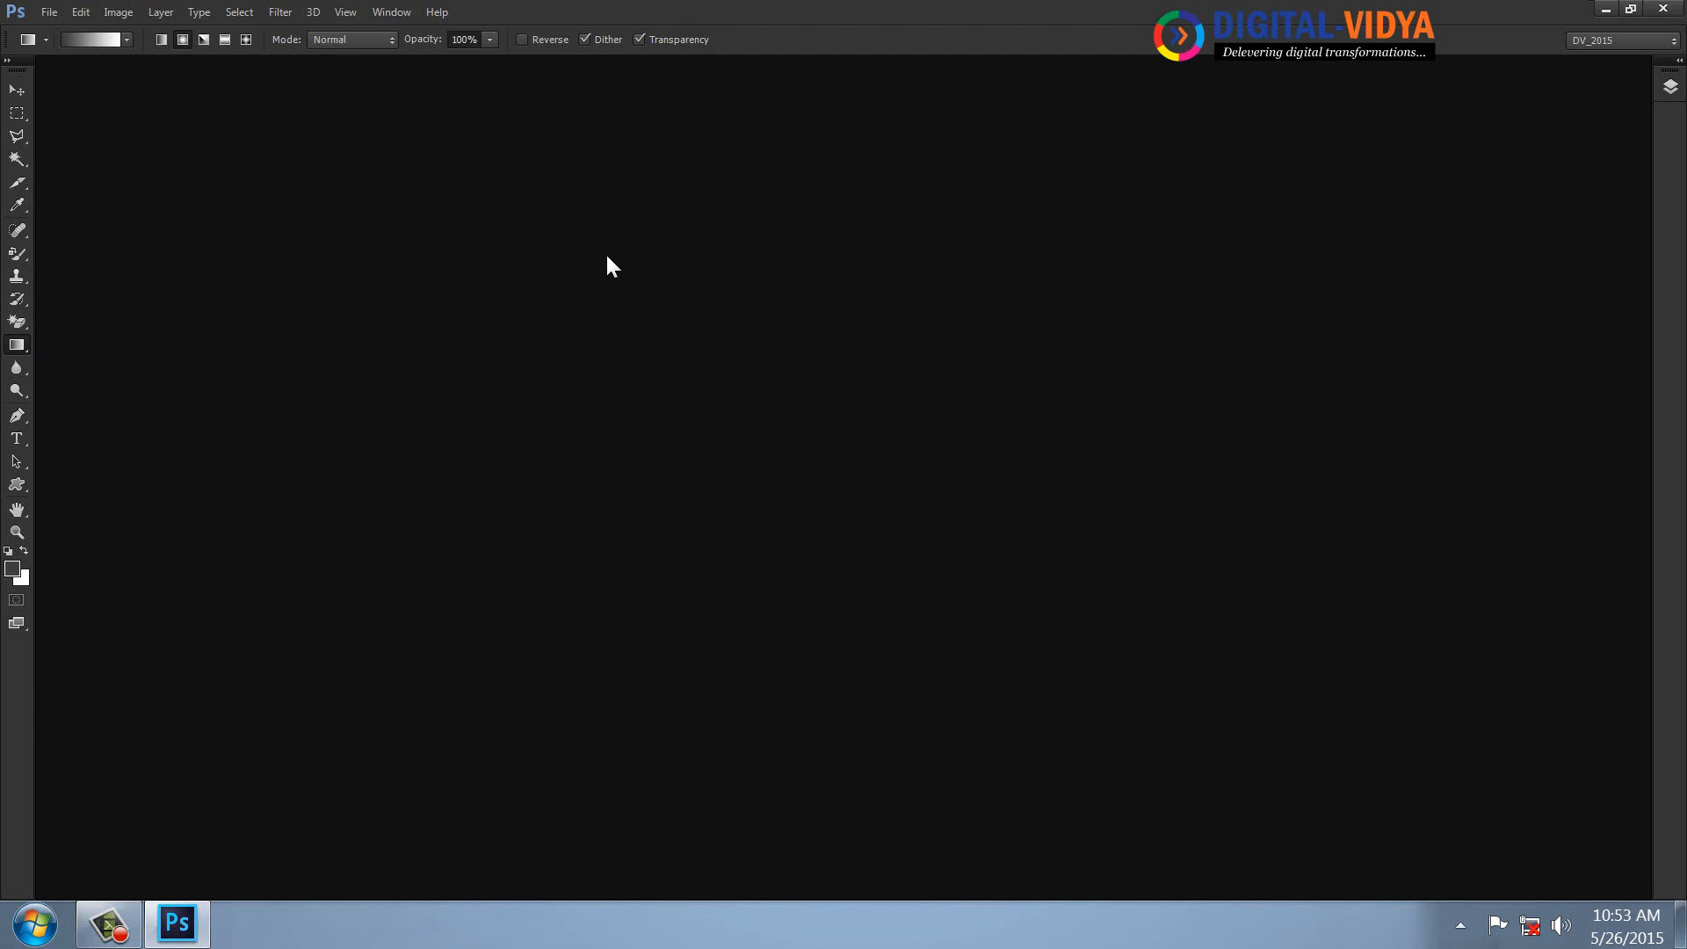
pyautogui.hotkey('ctrl', 'n')
pyautogui.click(639, 325)
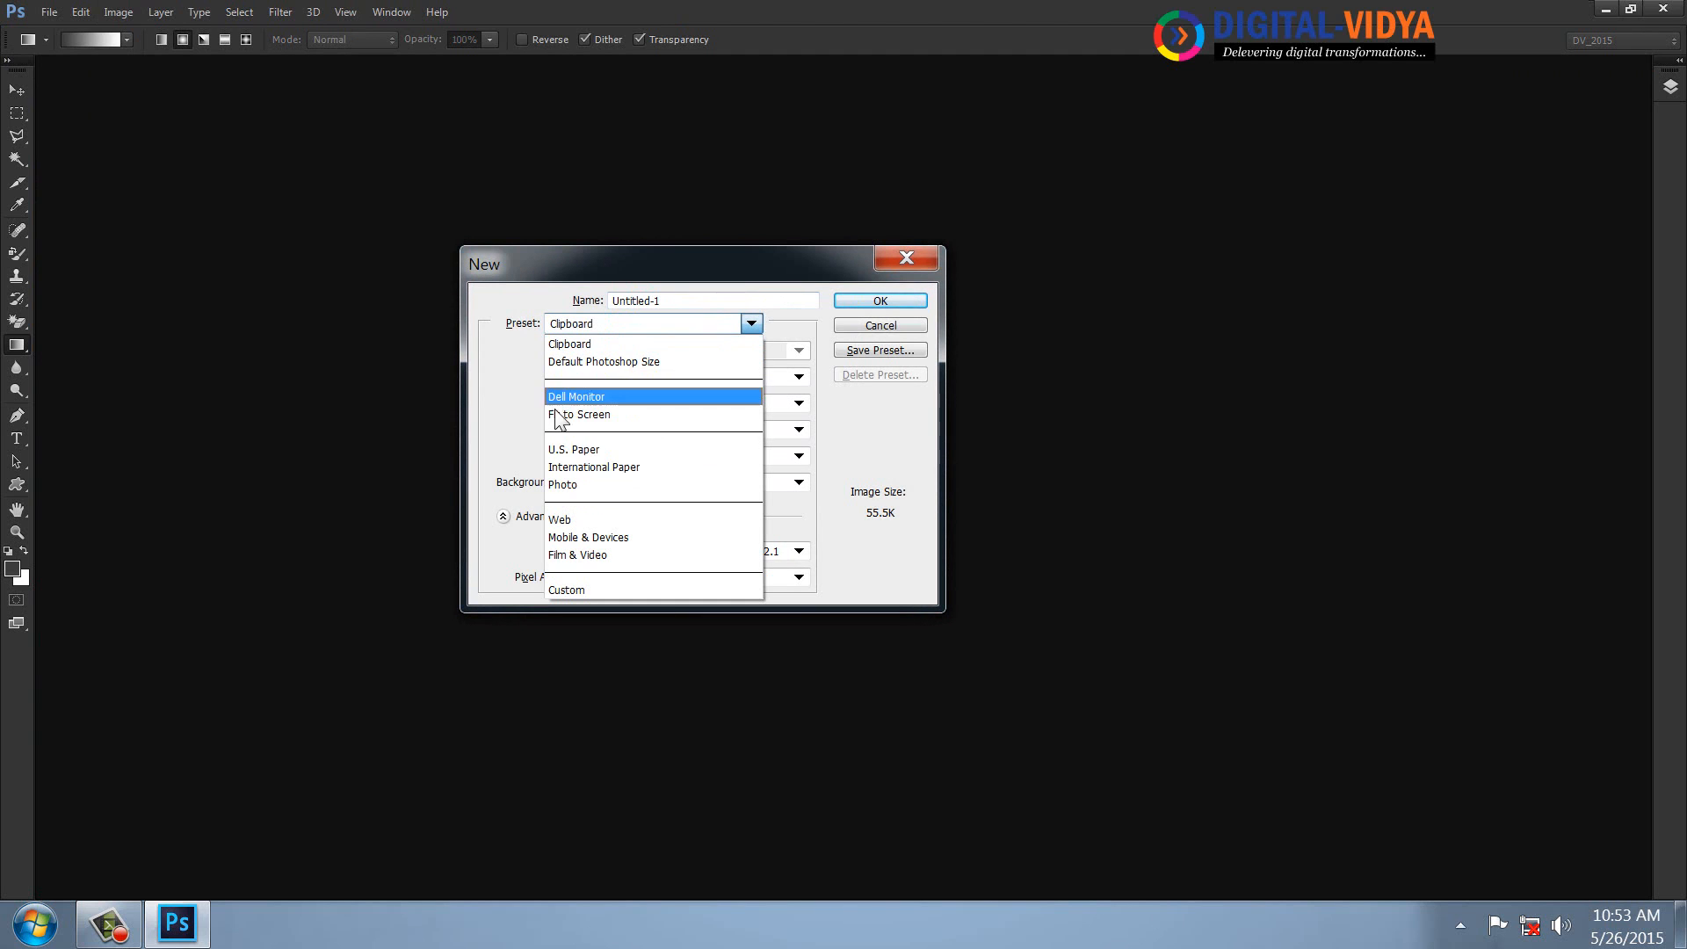
pyautogui.click(576, 397)
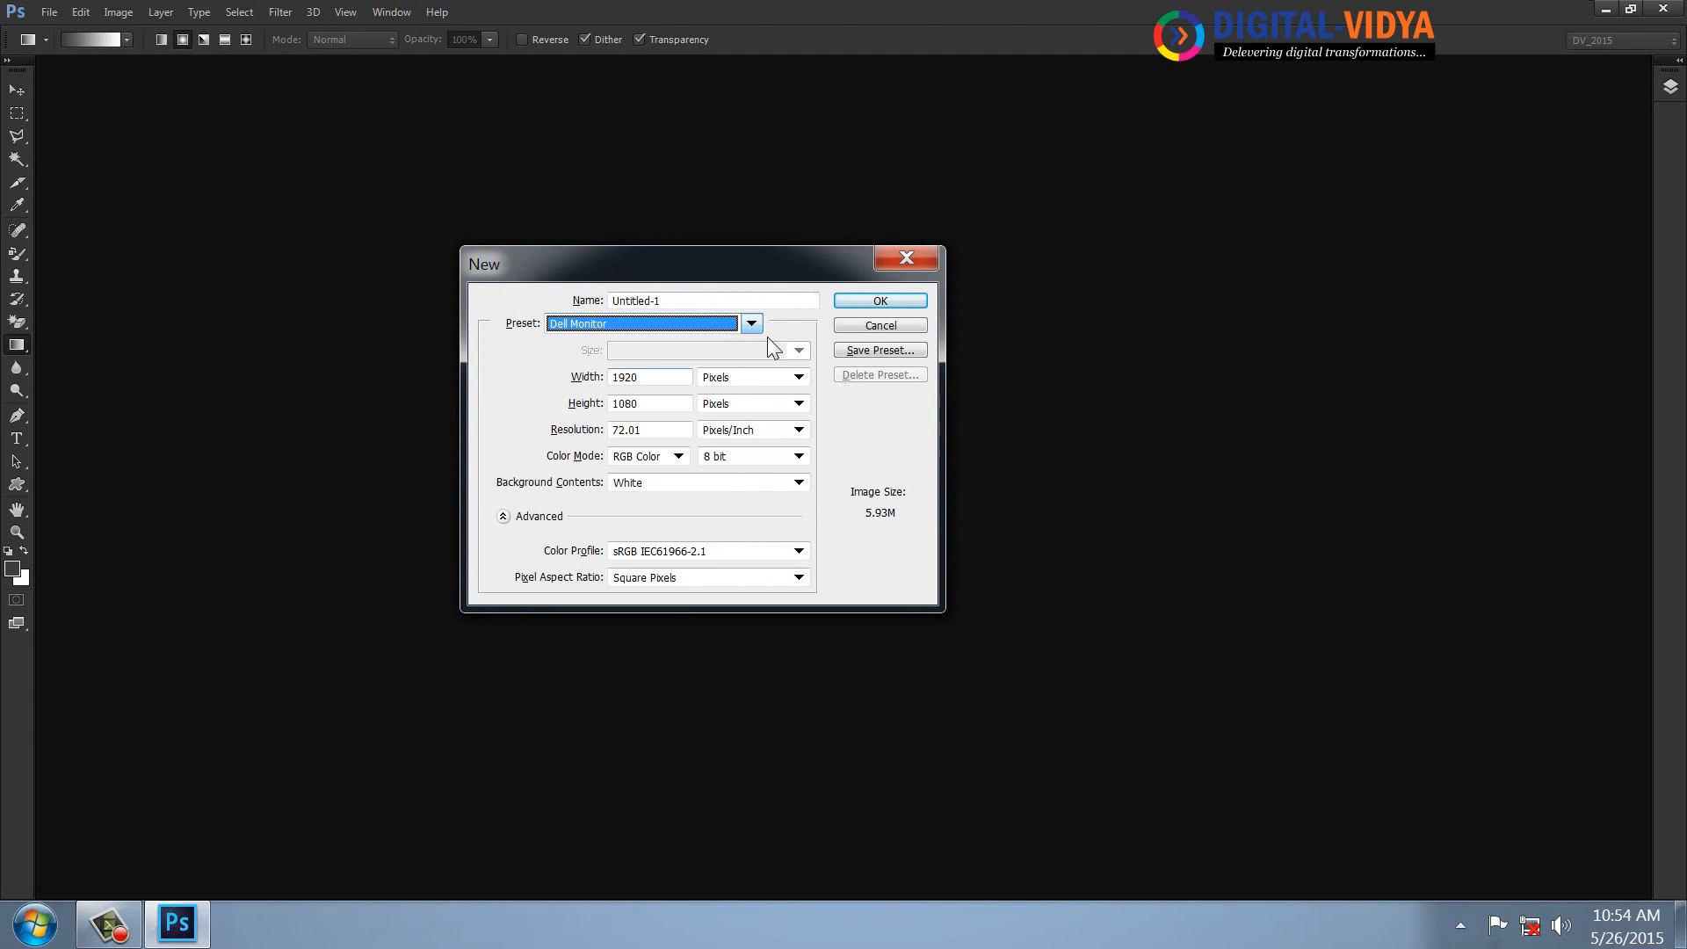
pyautogui.click(880, 300)
pyautogui.hotkey('ctrl', '1')
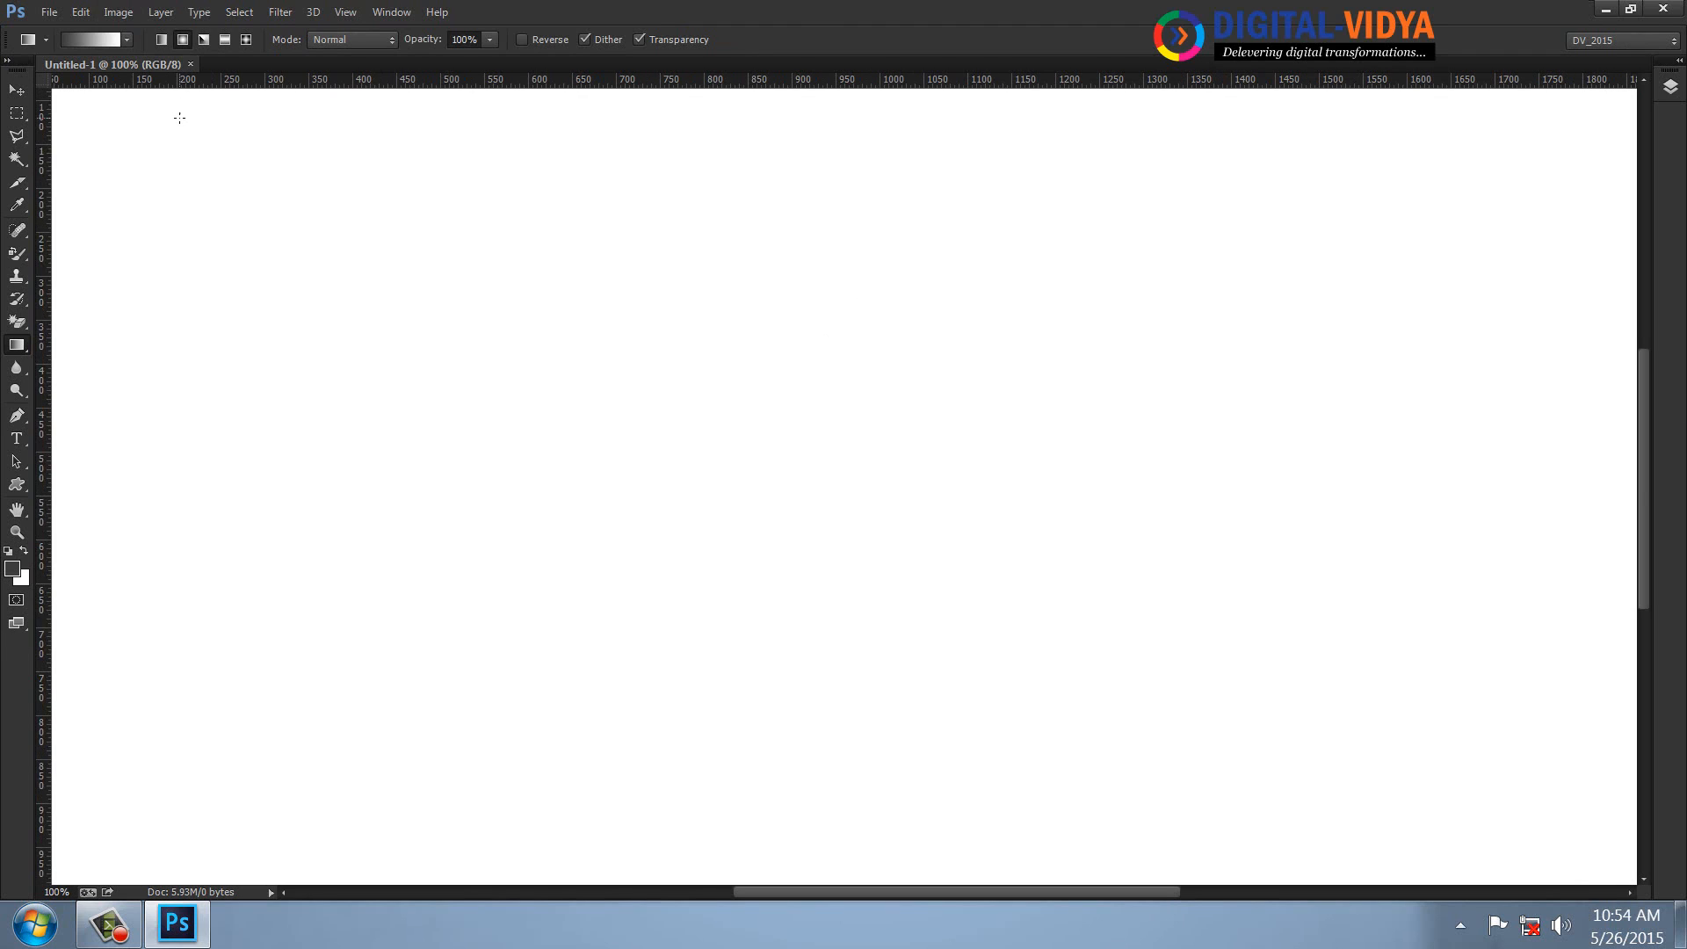
# - Add a new layer and draw an upright rectangular selection about 400 px wide and 575 px tall on the canvas's left side
pyautogui.click(1669, 86)
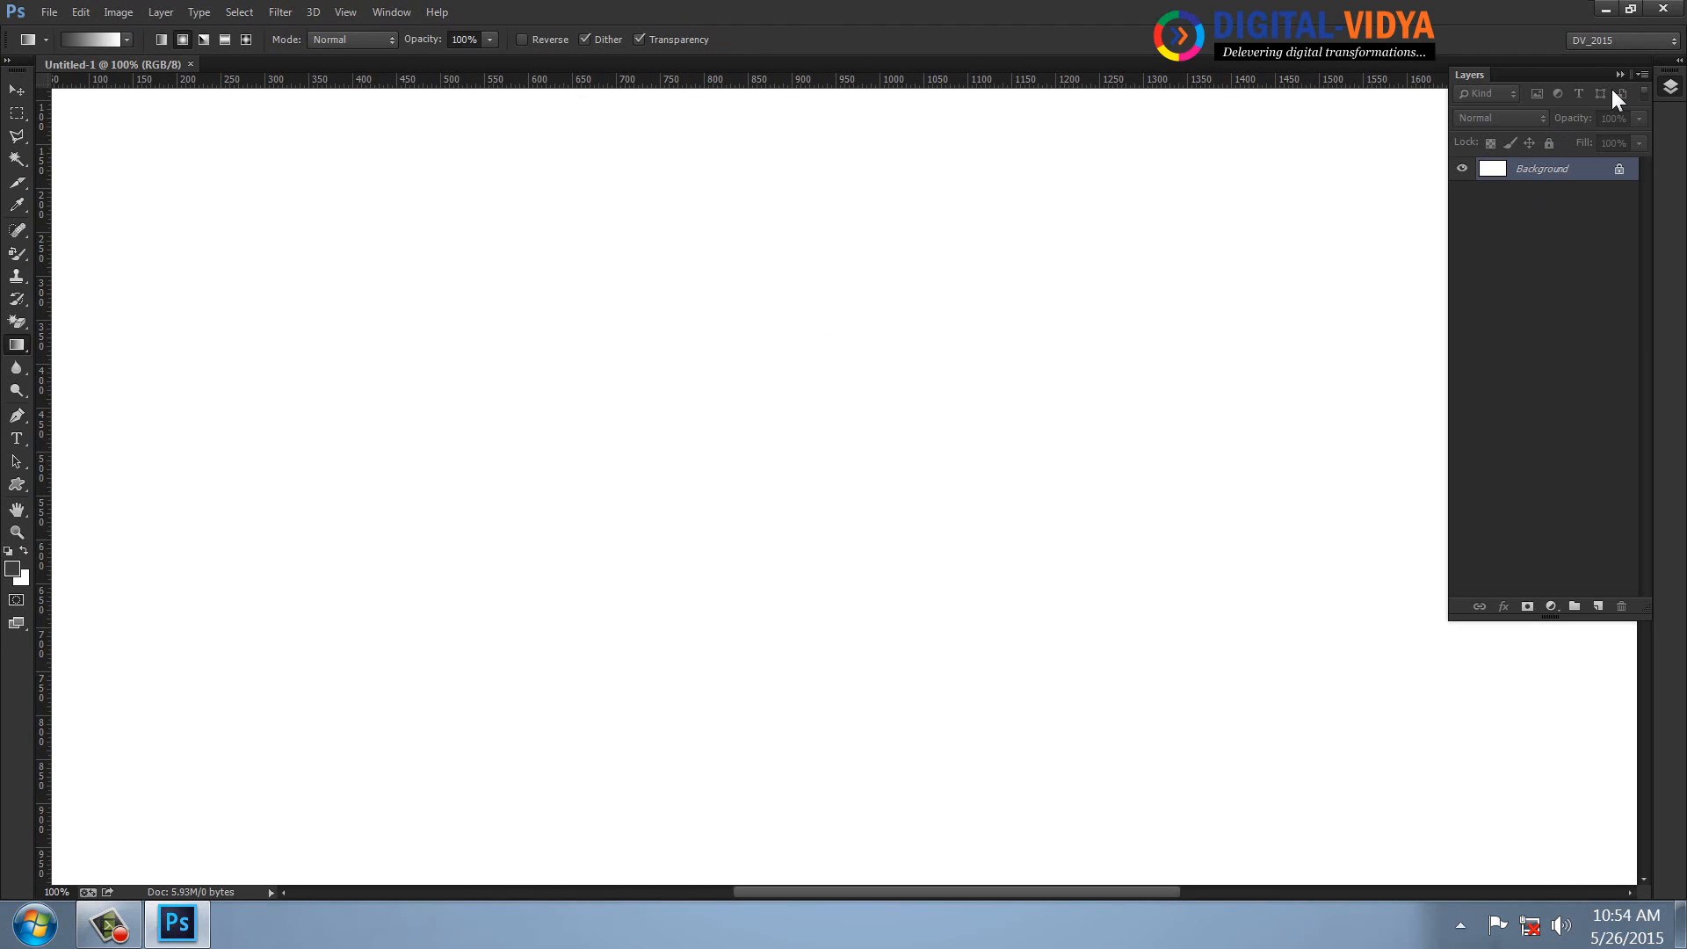
pyautogui.click(1596, 606)
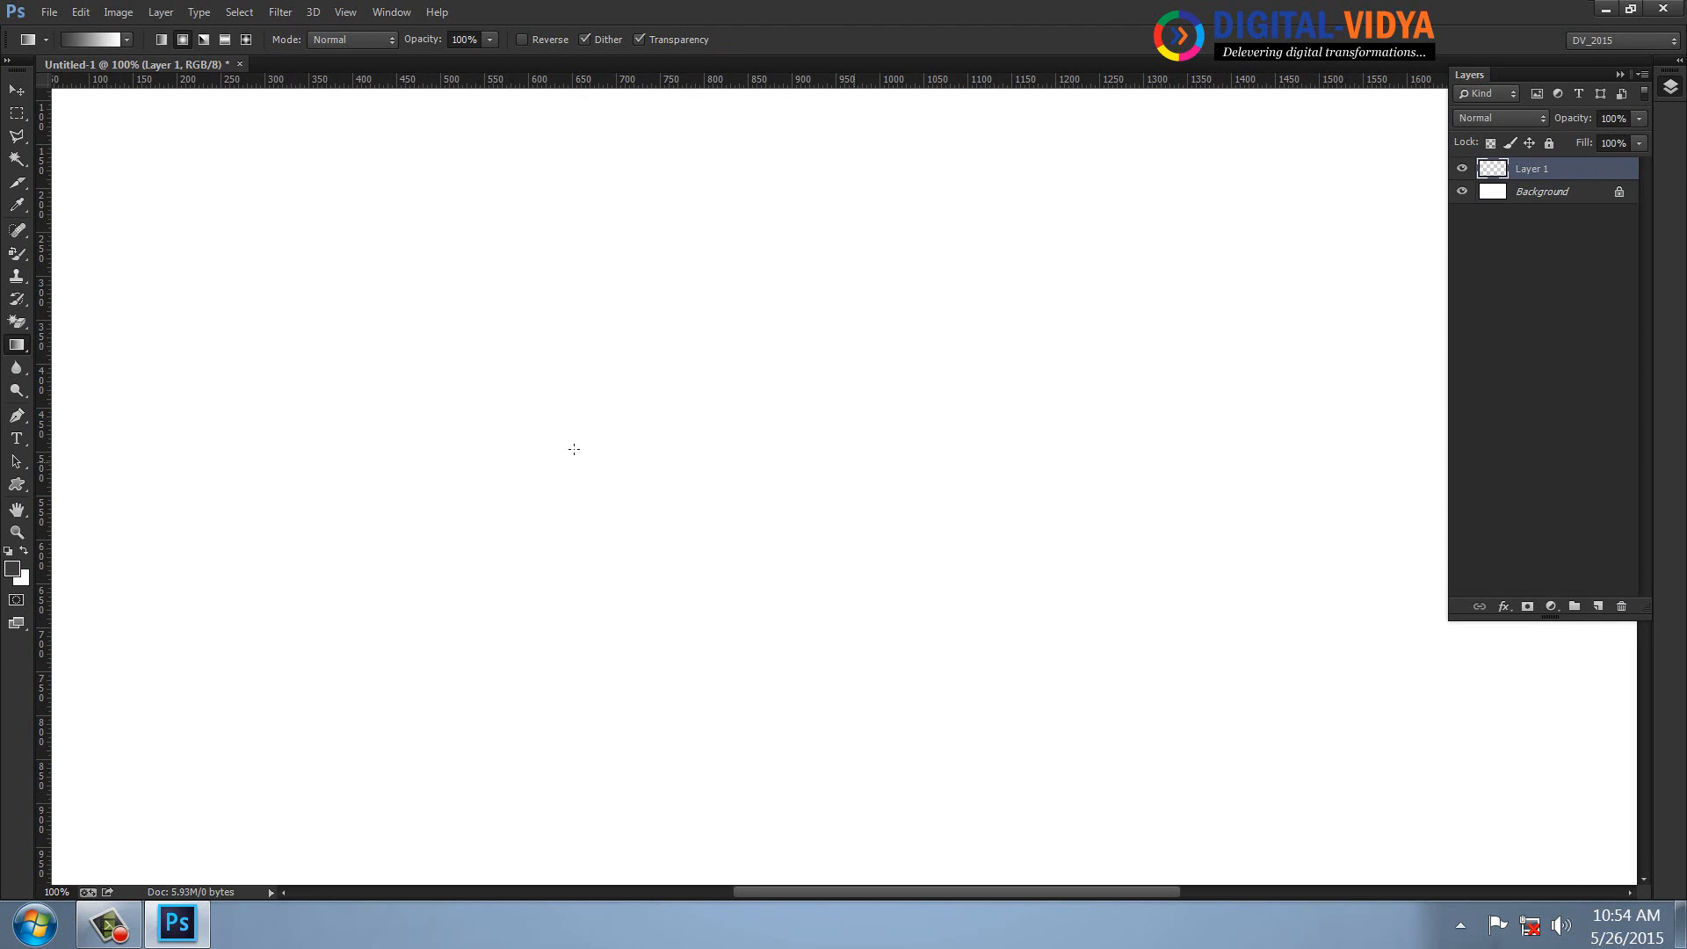
pyautogui.click(17, 112)
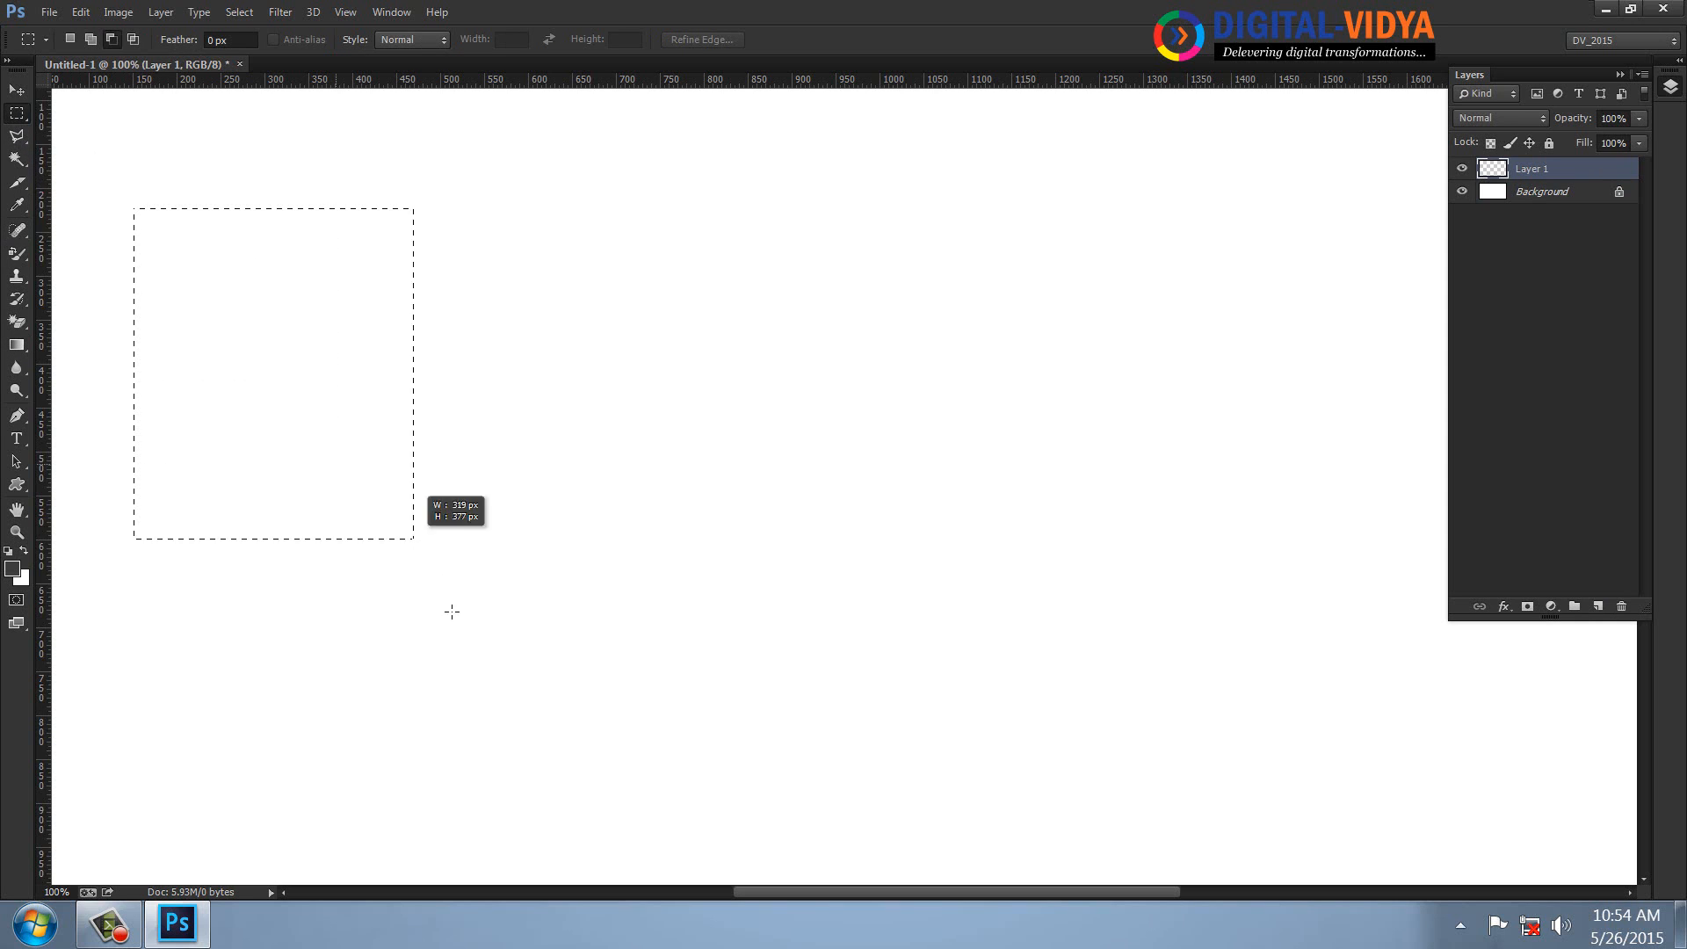
pyautogui.moveTo(452, 611); pyautogui.dragTo(482, 713)
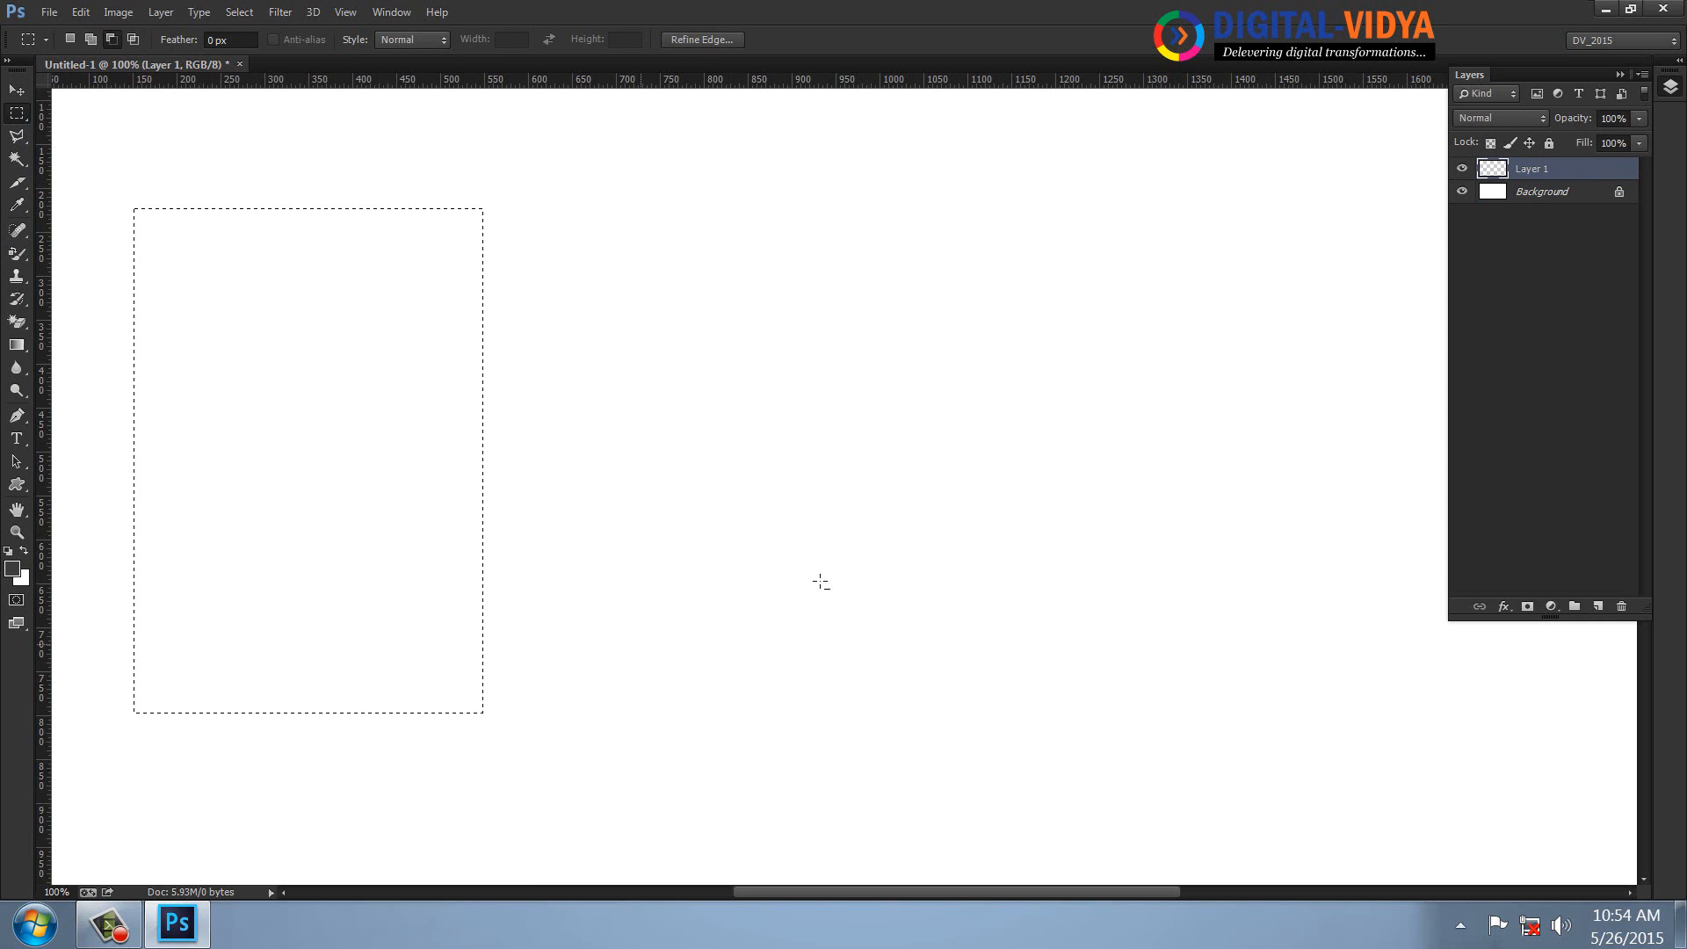
# - Set the background colour to near-black and fill the selection with a vertical linear gradient from top to bottom
pyautogui.click(22, 576)
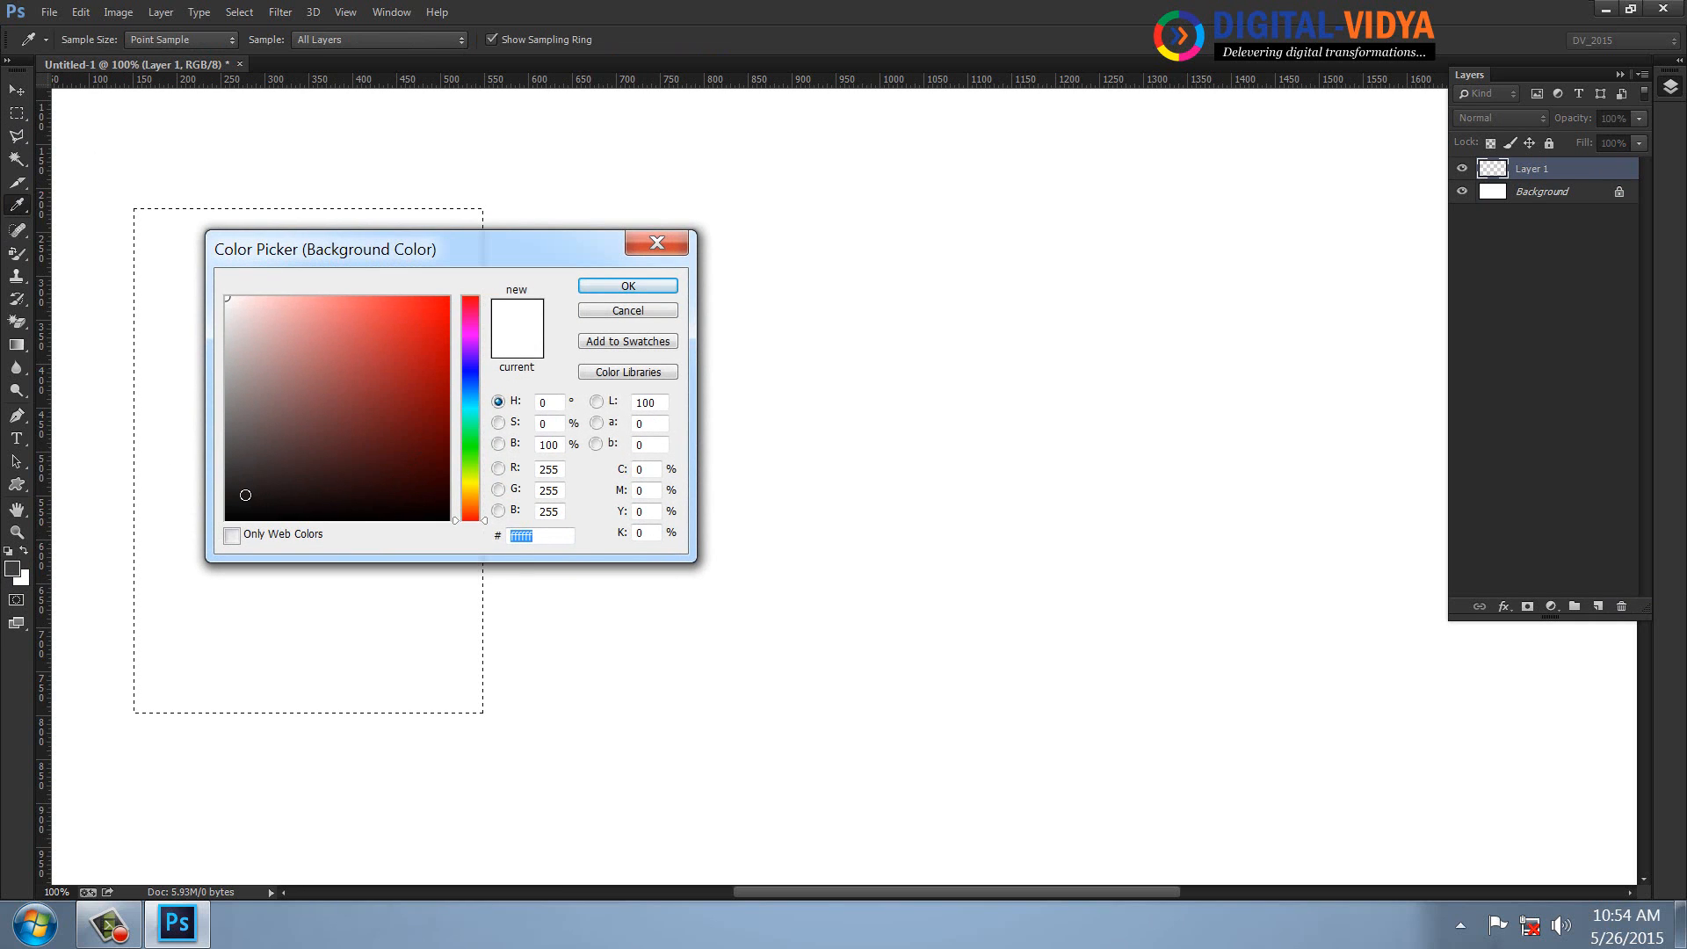
pyautogui.click(245, 494)
pyautogui.click(638, 291)
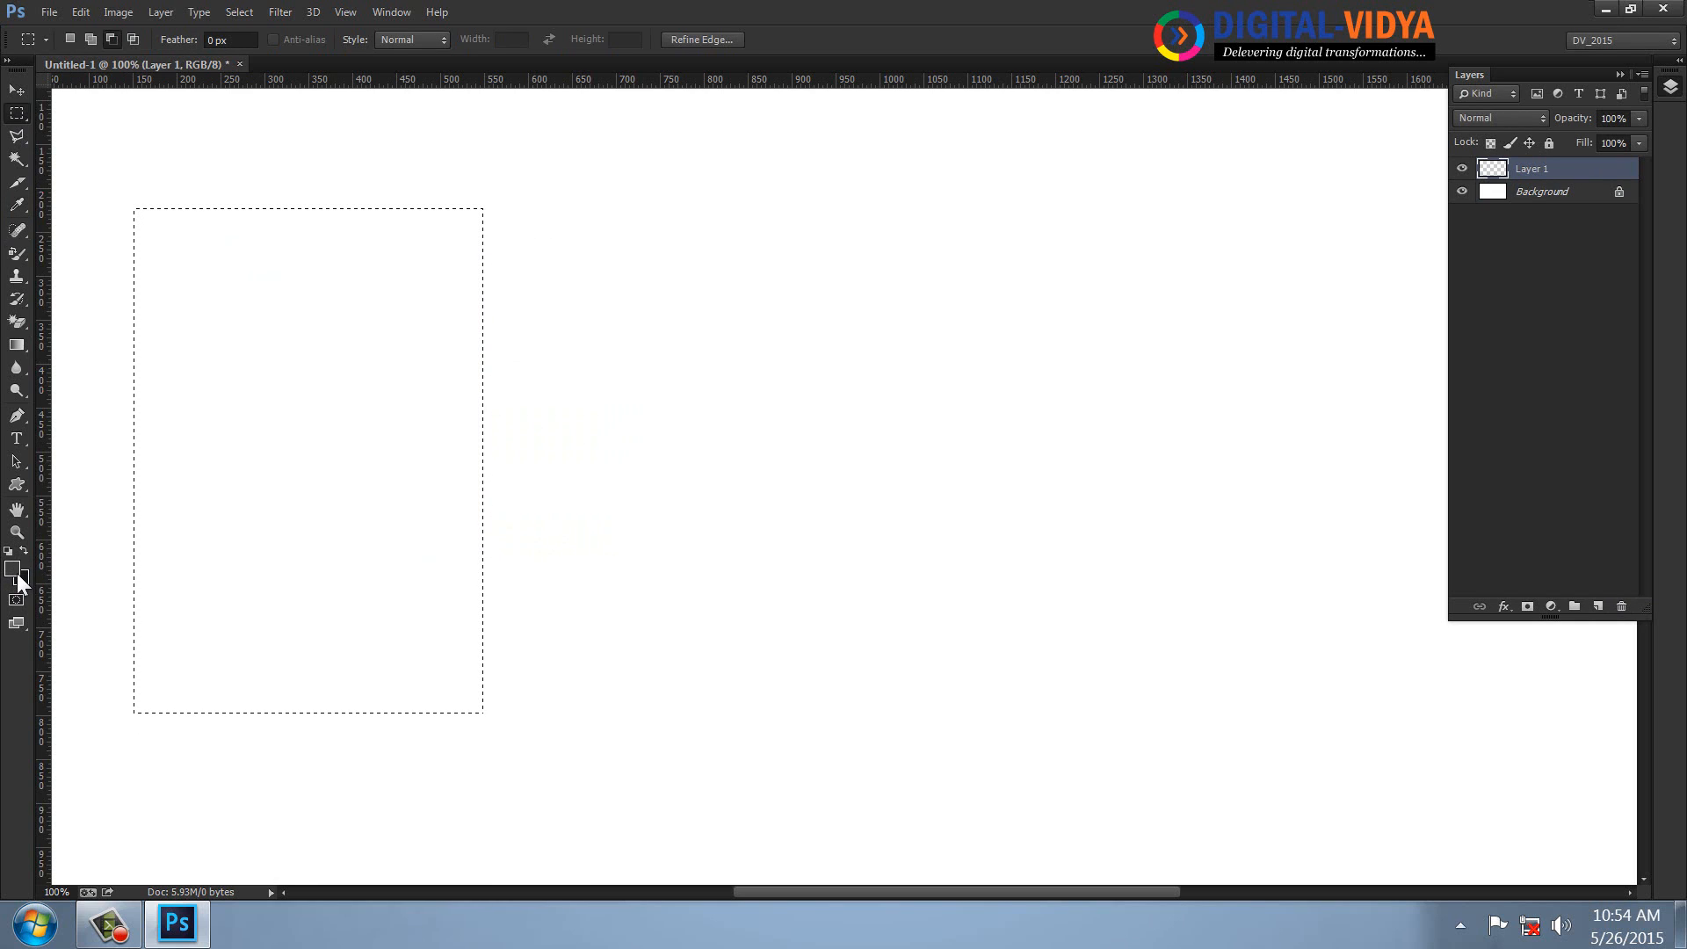
pyautogui.click(17, 345)
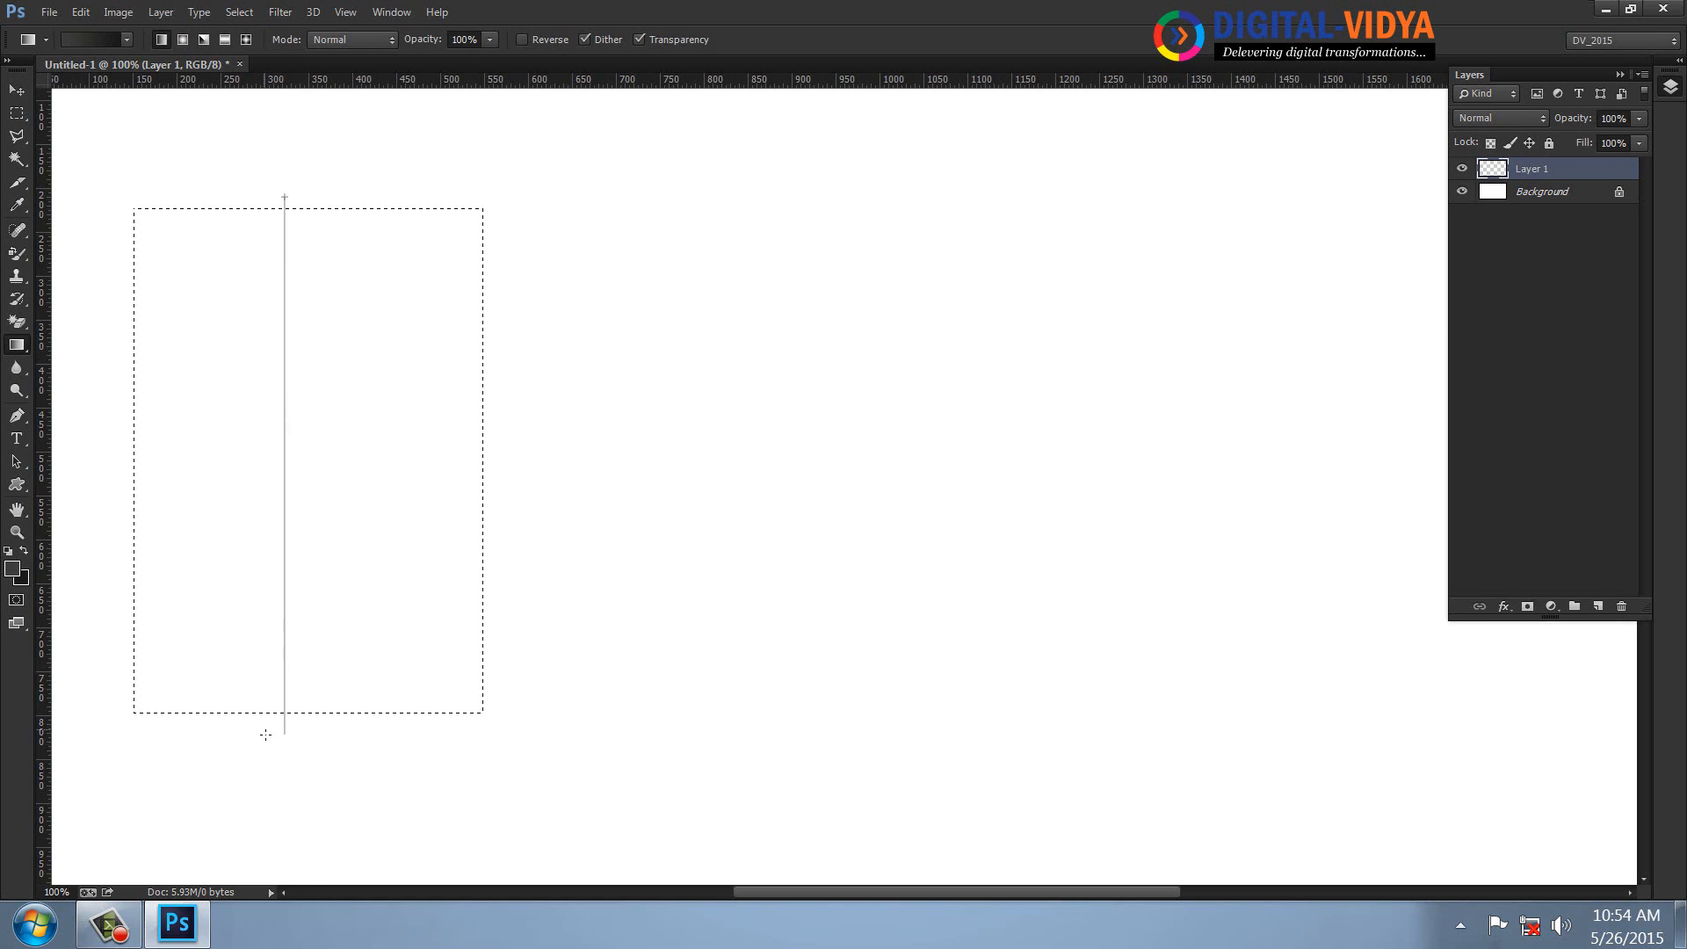
pyautogui.moveTo(265, 734); pyautogui.dragTo(265, 742)
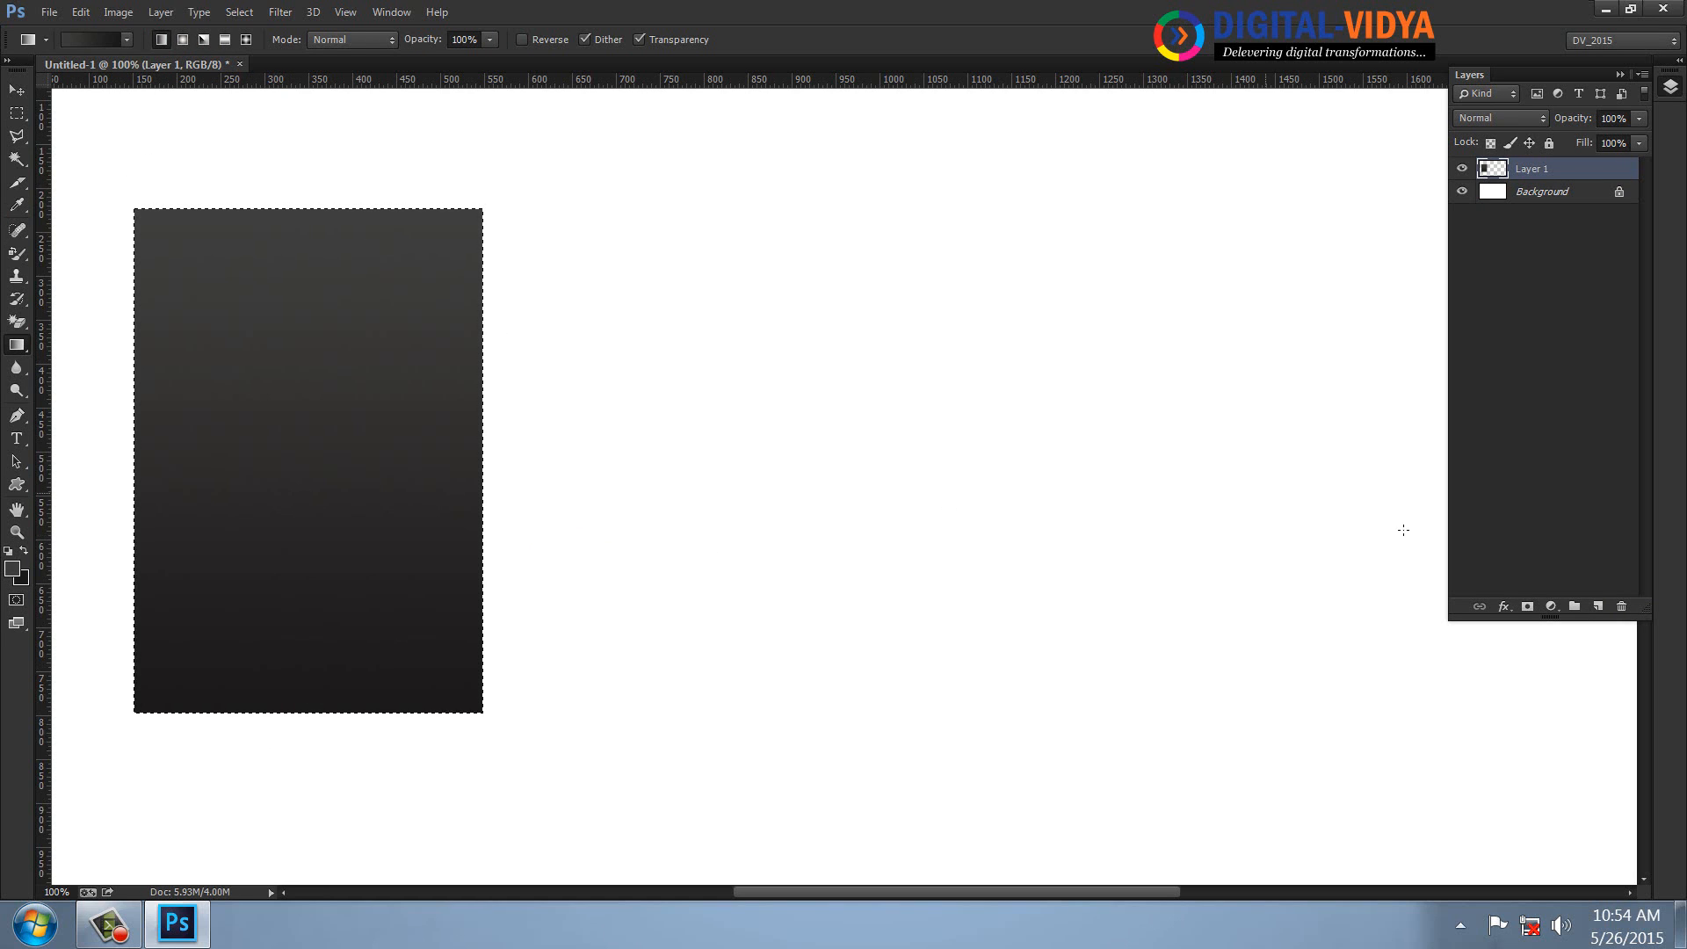
# - Add a new layer and fill the selection with a radial gradient from its centre to its left edge
pyautogui.click(1598, 607)
pyautogui.click(182, 40)
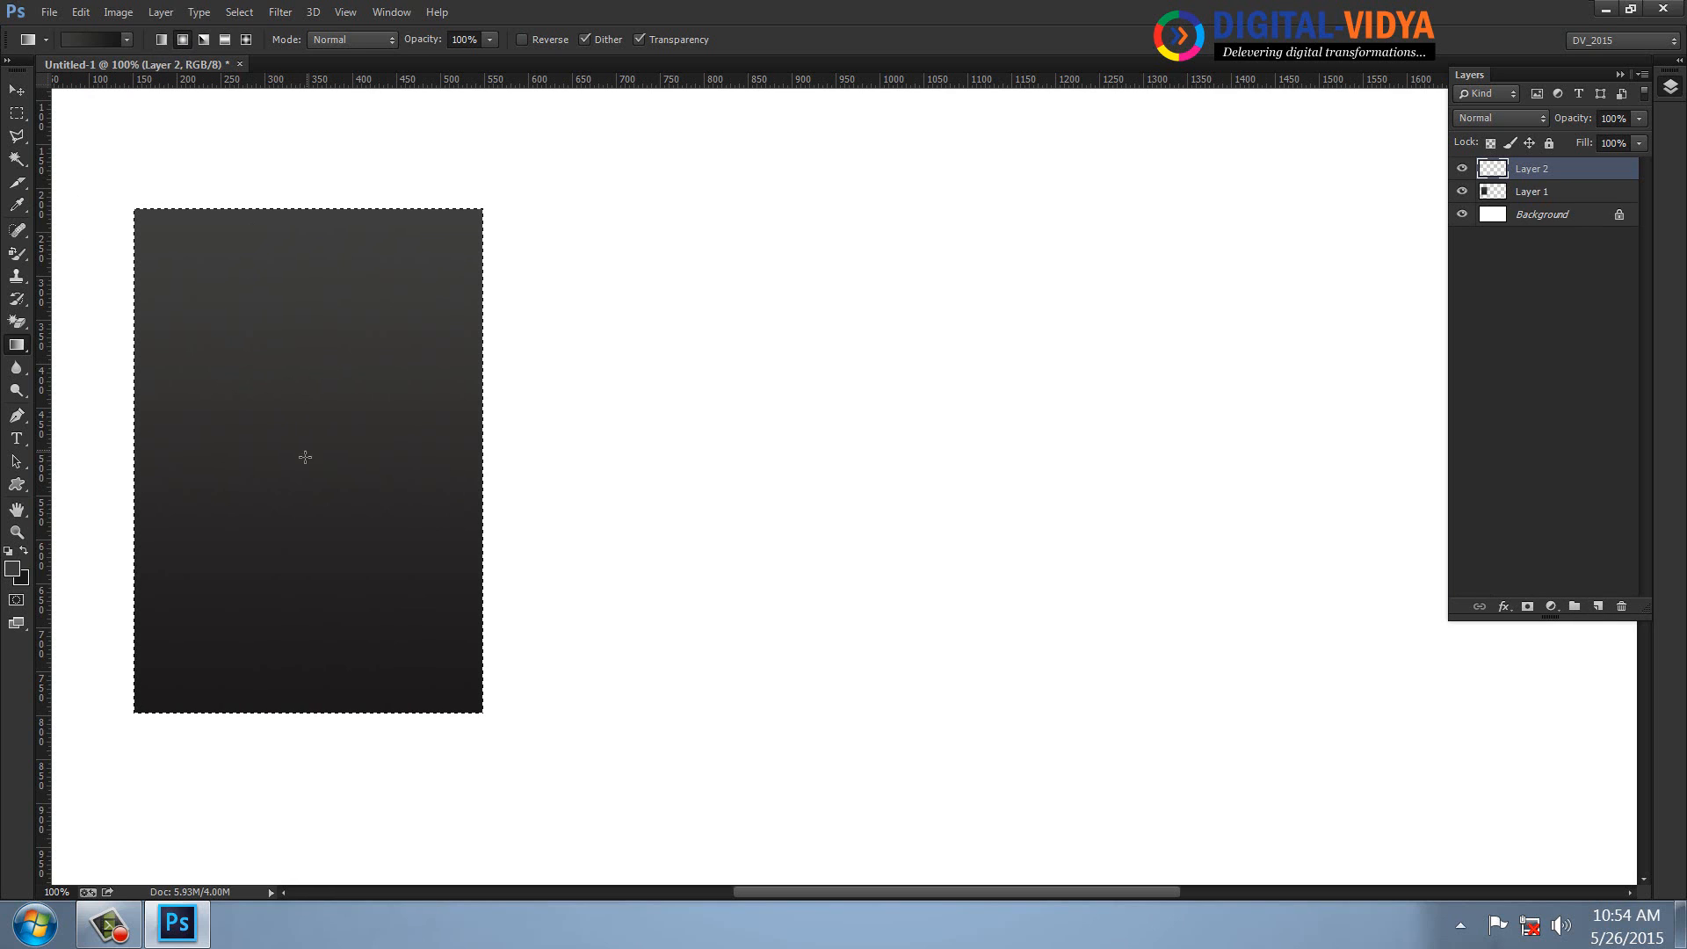
pyautogui.moveTo(129, 463); pyautogui.dragTo(129, 462)
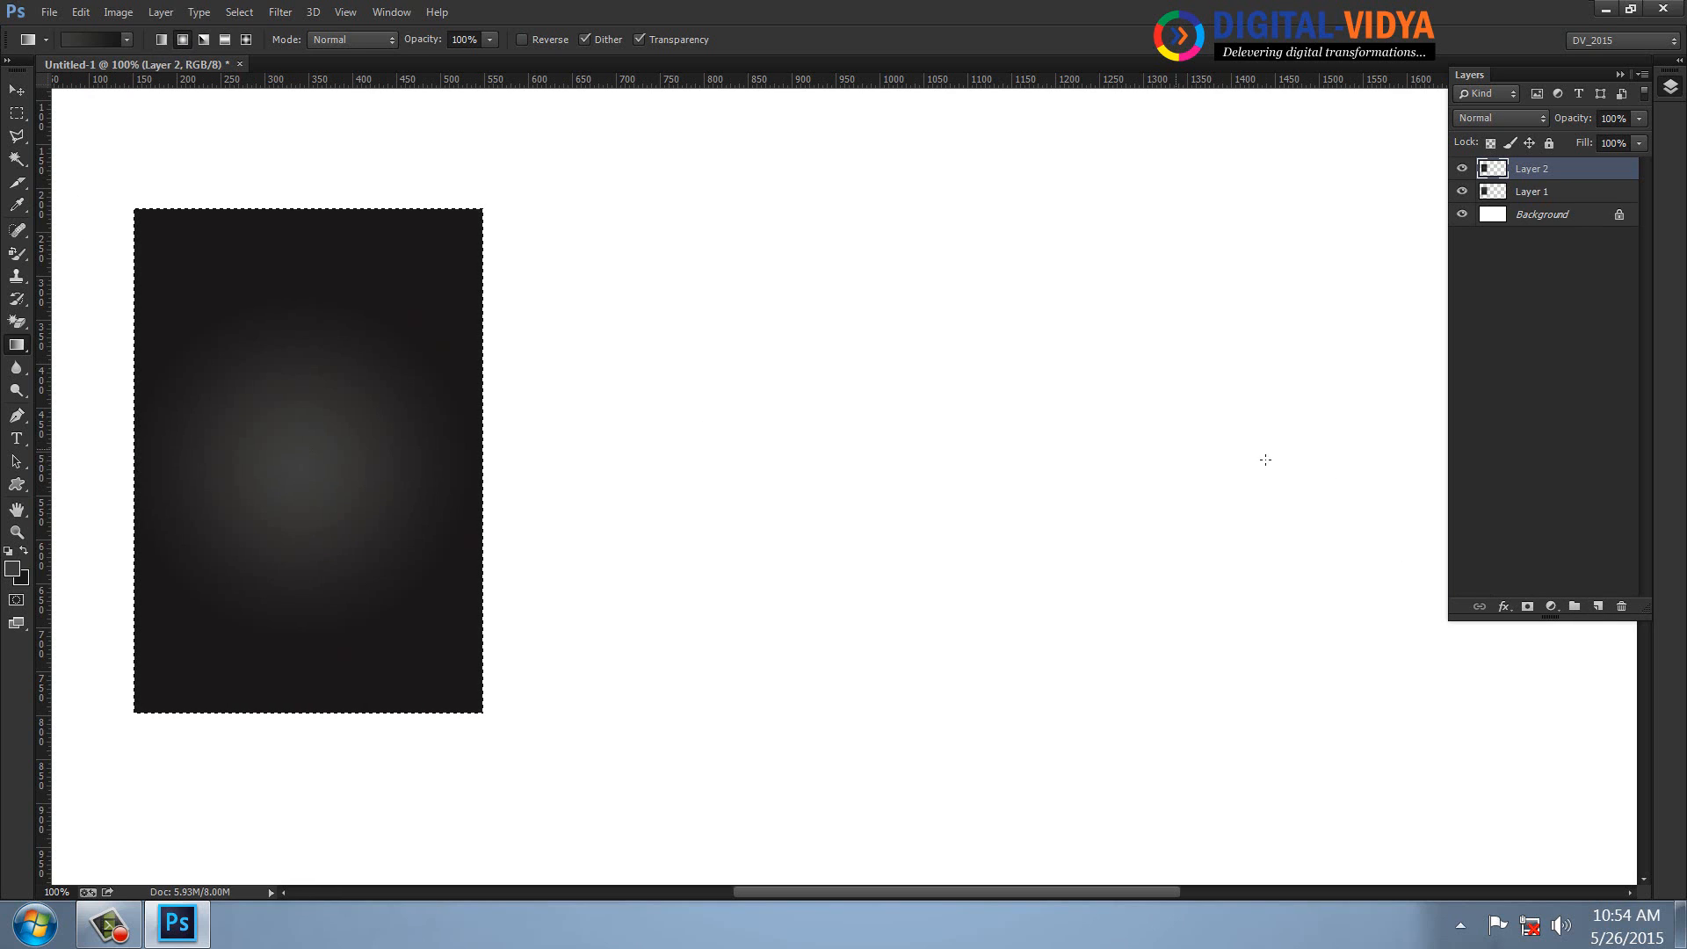
# - Add a new layer and fill the selection with an angle gradient from its upper-left to its lower-right corner
pyautogui.click(1598, 606)
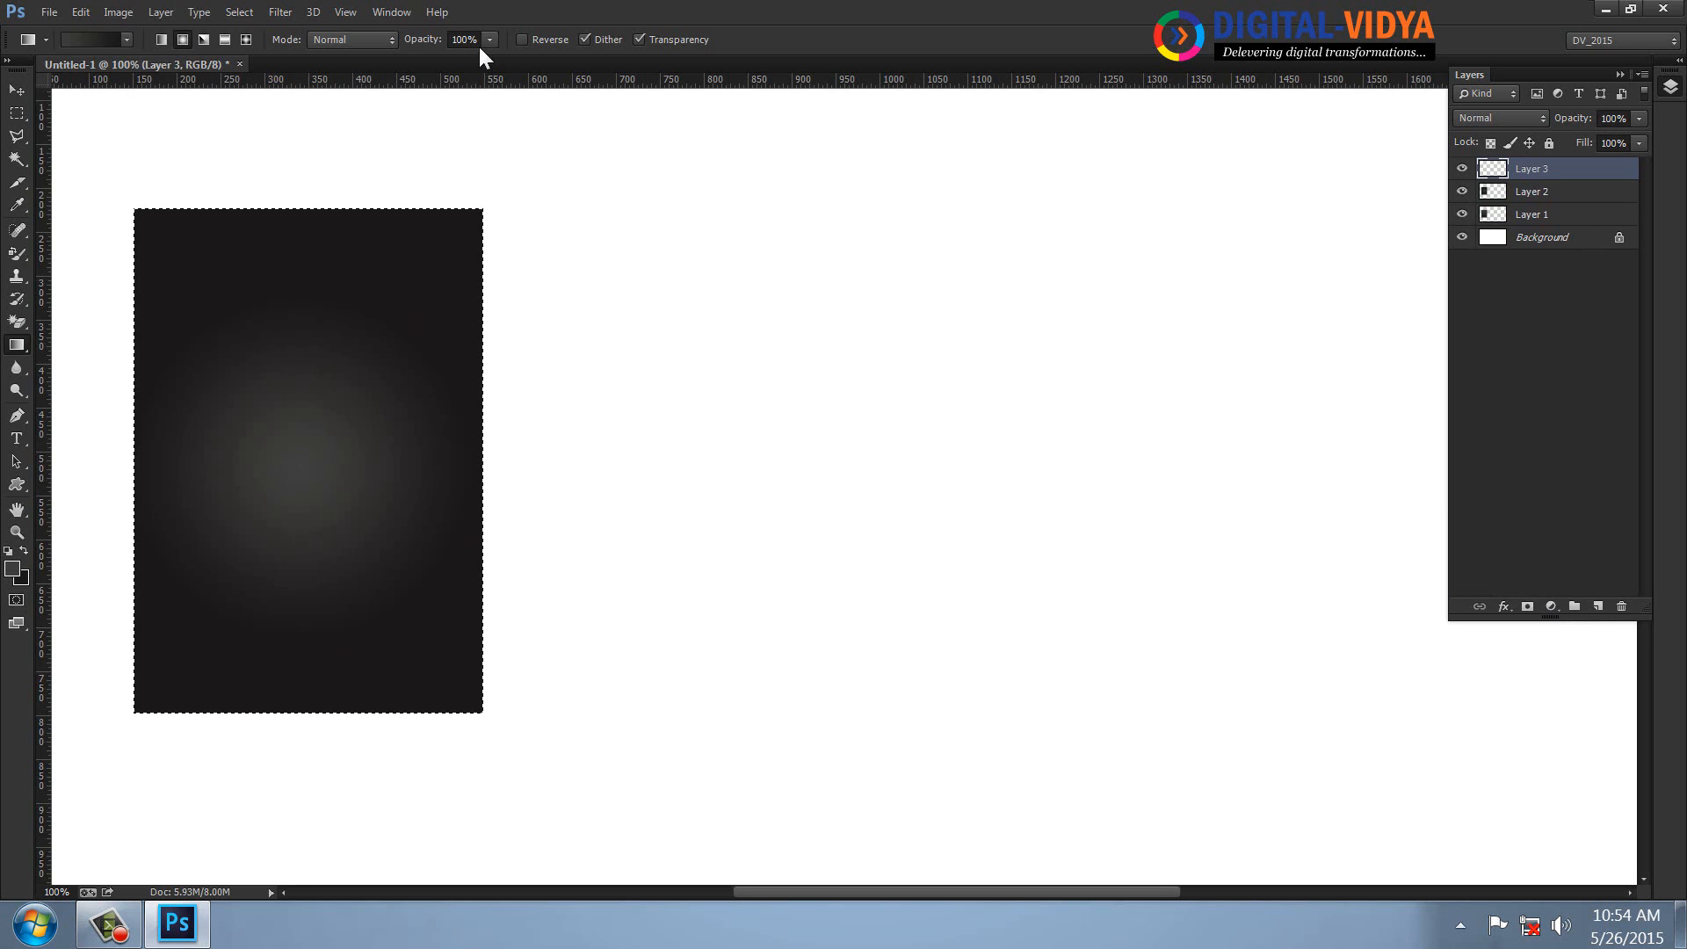
pyautogui.click(204, 40)
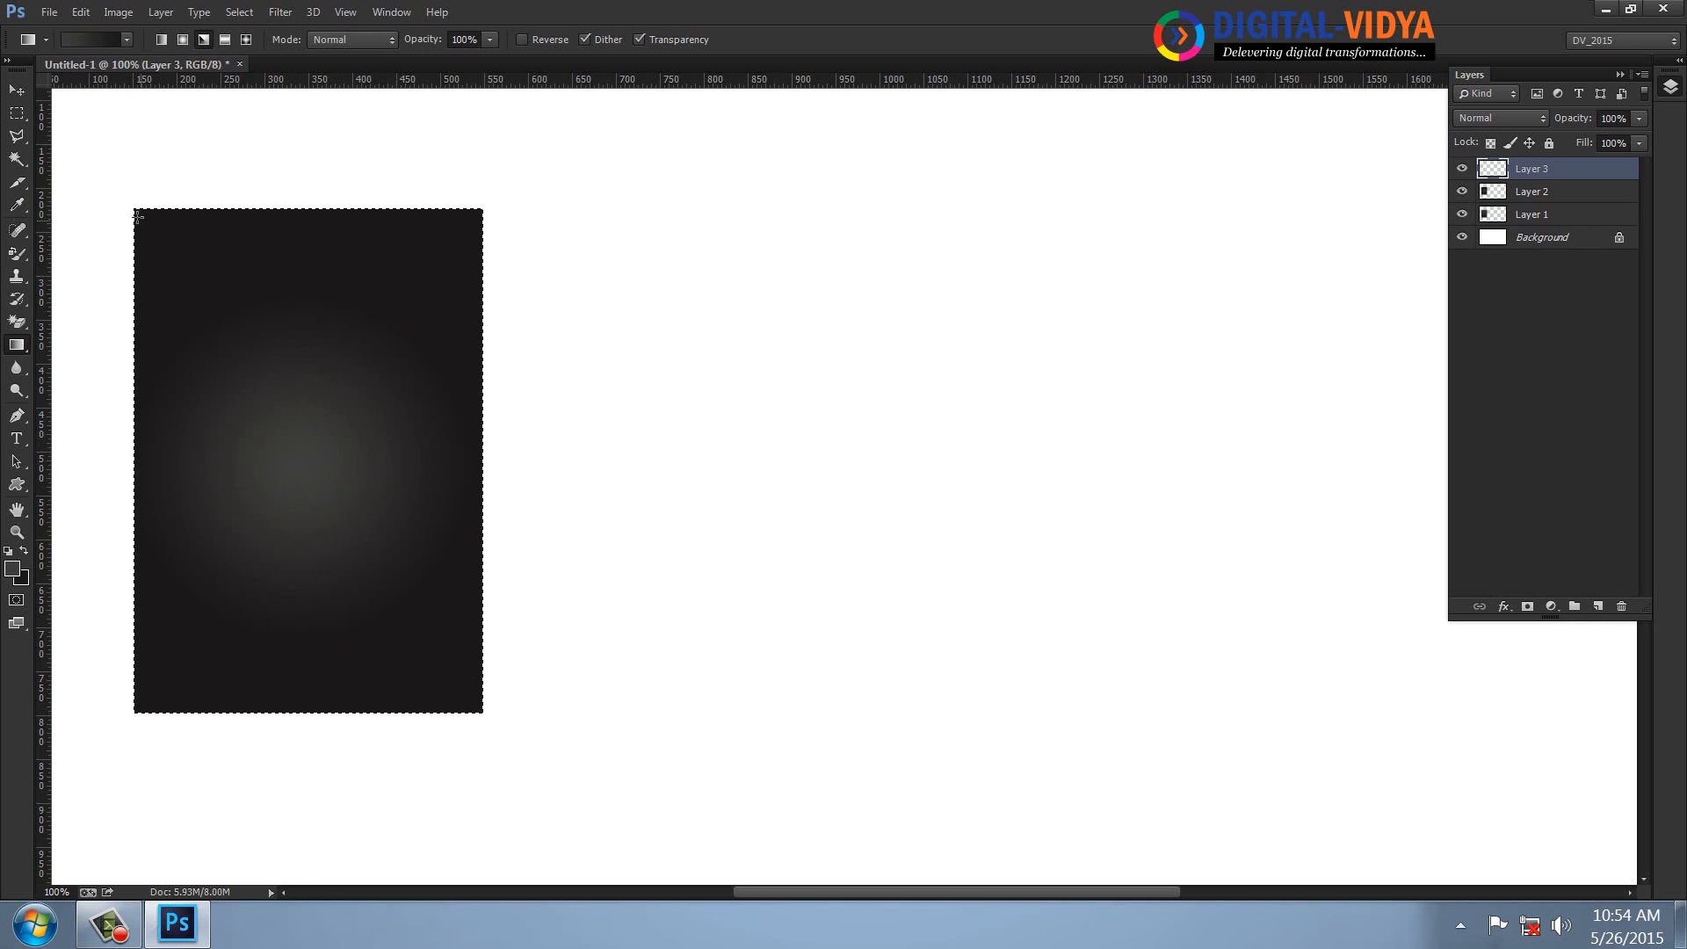
pyautogui.moveTo(135, 210); pyautogui.dragTo(480, 711)
# - Add a new layer and fill the selection with a reflected gradient running diagonally from the upper-left to the lower-right corner
pyautogui.click(1597, 606)
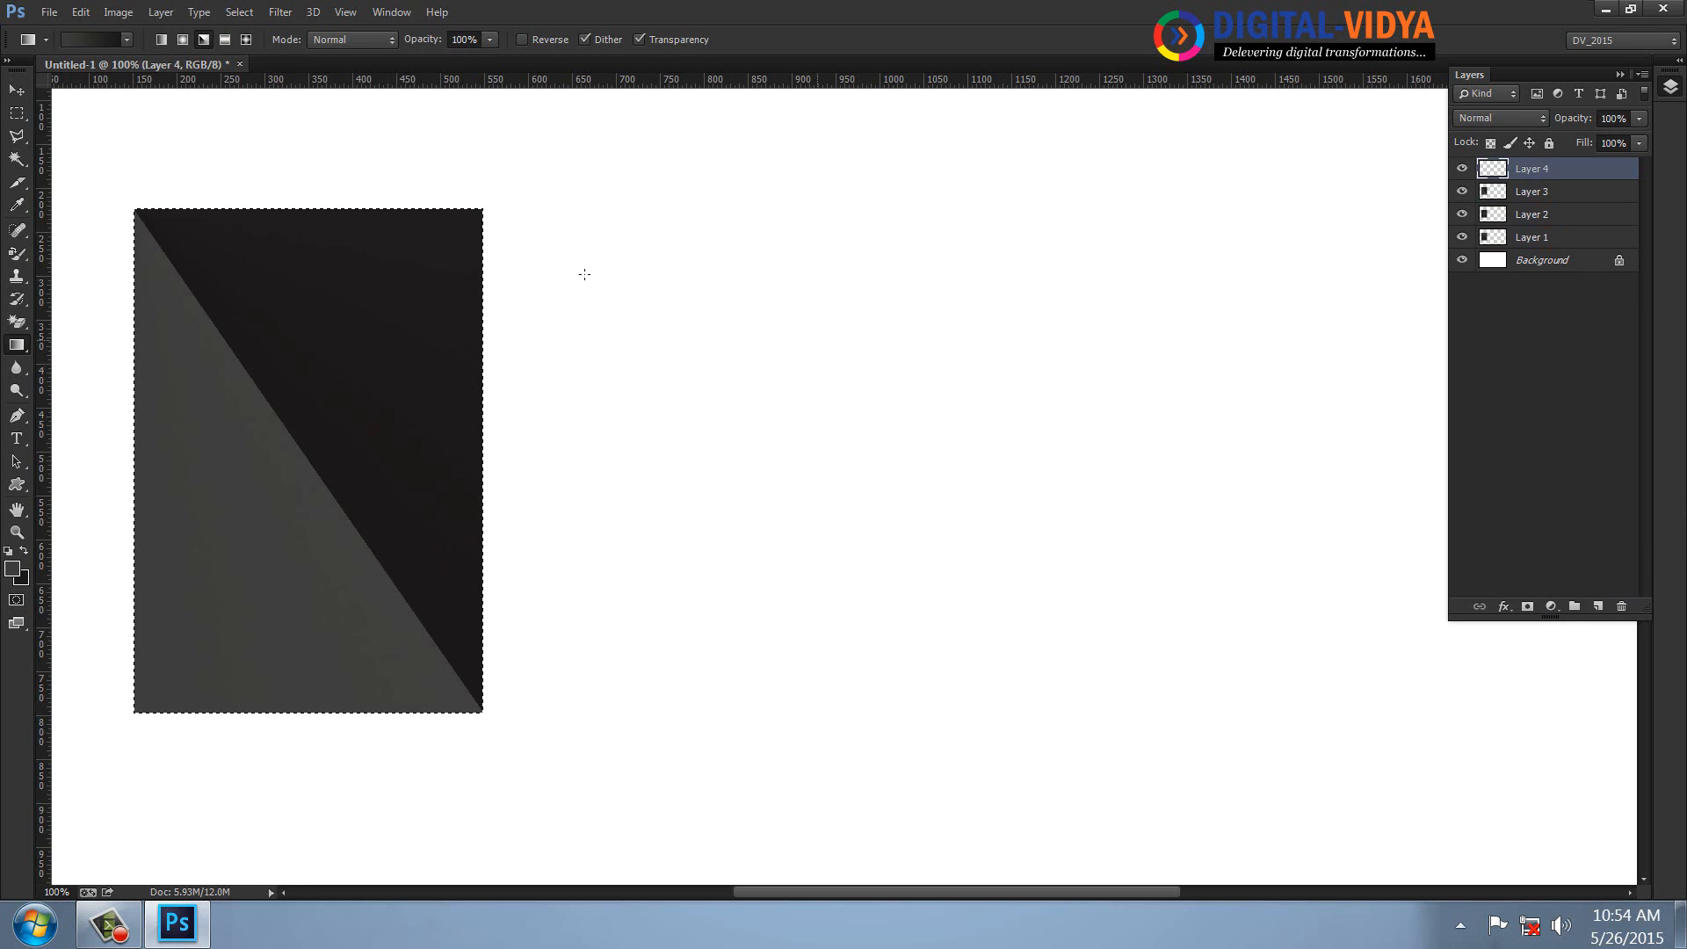
pyautogui.click(225, 39)
pyautogui.moveTo(134, 209); pyautogui.dragTo(487, 719)
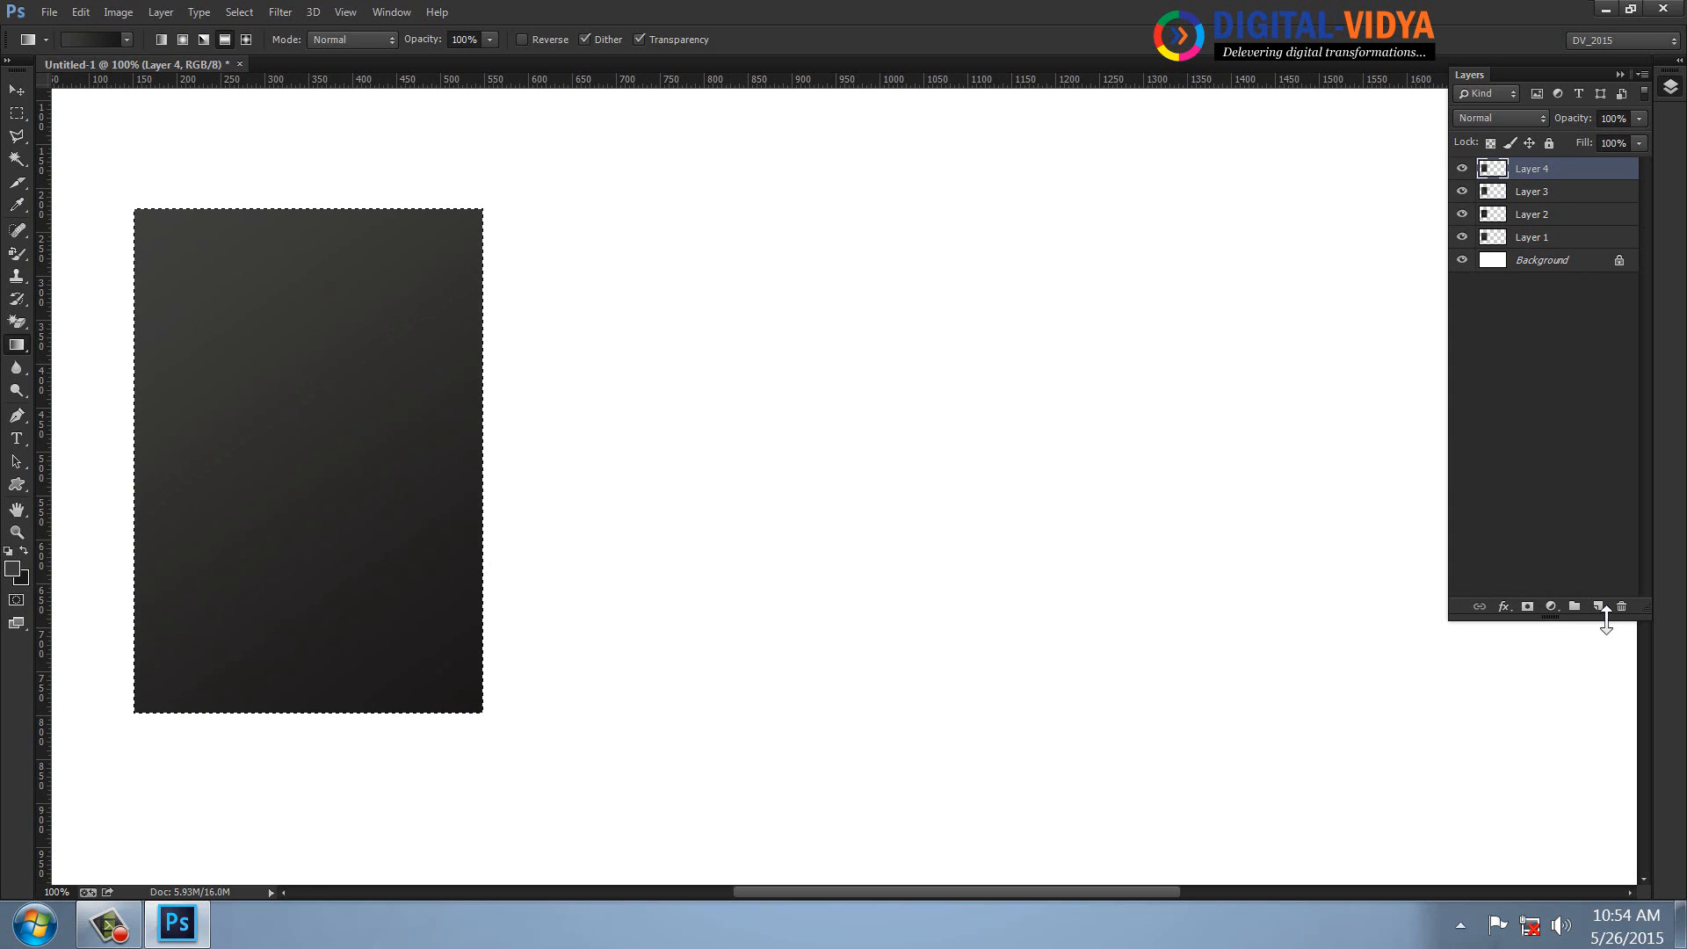
# - Add a new layer, fill the selection with a diamond gradient starting at its upper-left corner, and deselect
pyautogui.click(1598, 606)
pyautogui.click(245, 40)
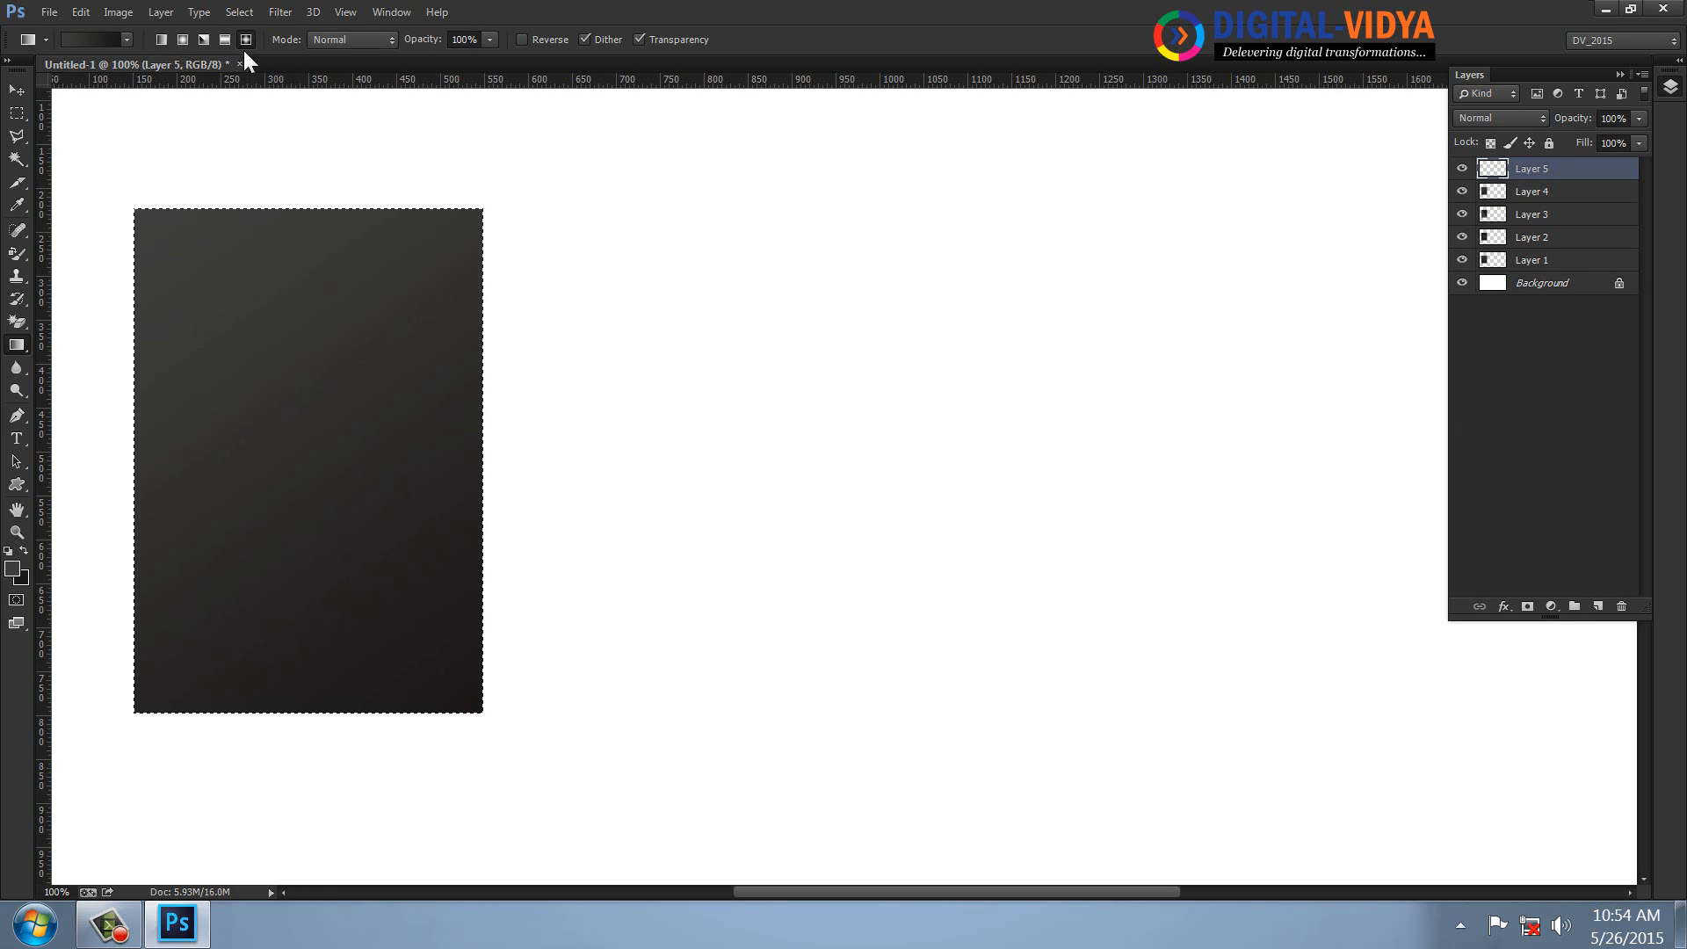
pyautogui.moveTo(136, 209); pyautogui.dragTo(1108, 385)
pyautogui.hotkey('ctrl', 'd')
# - Enable Auto-Select for the Move tool and spread the five stacked gradient rectangles across the canvas
pyautogui.click(16, 90)
pyautogui.moveTo(274, 403); pyautogui.dragTo(482, 410)
pyautogui.click(74, 39)
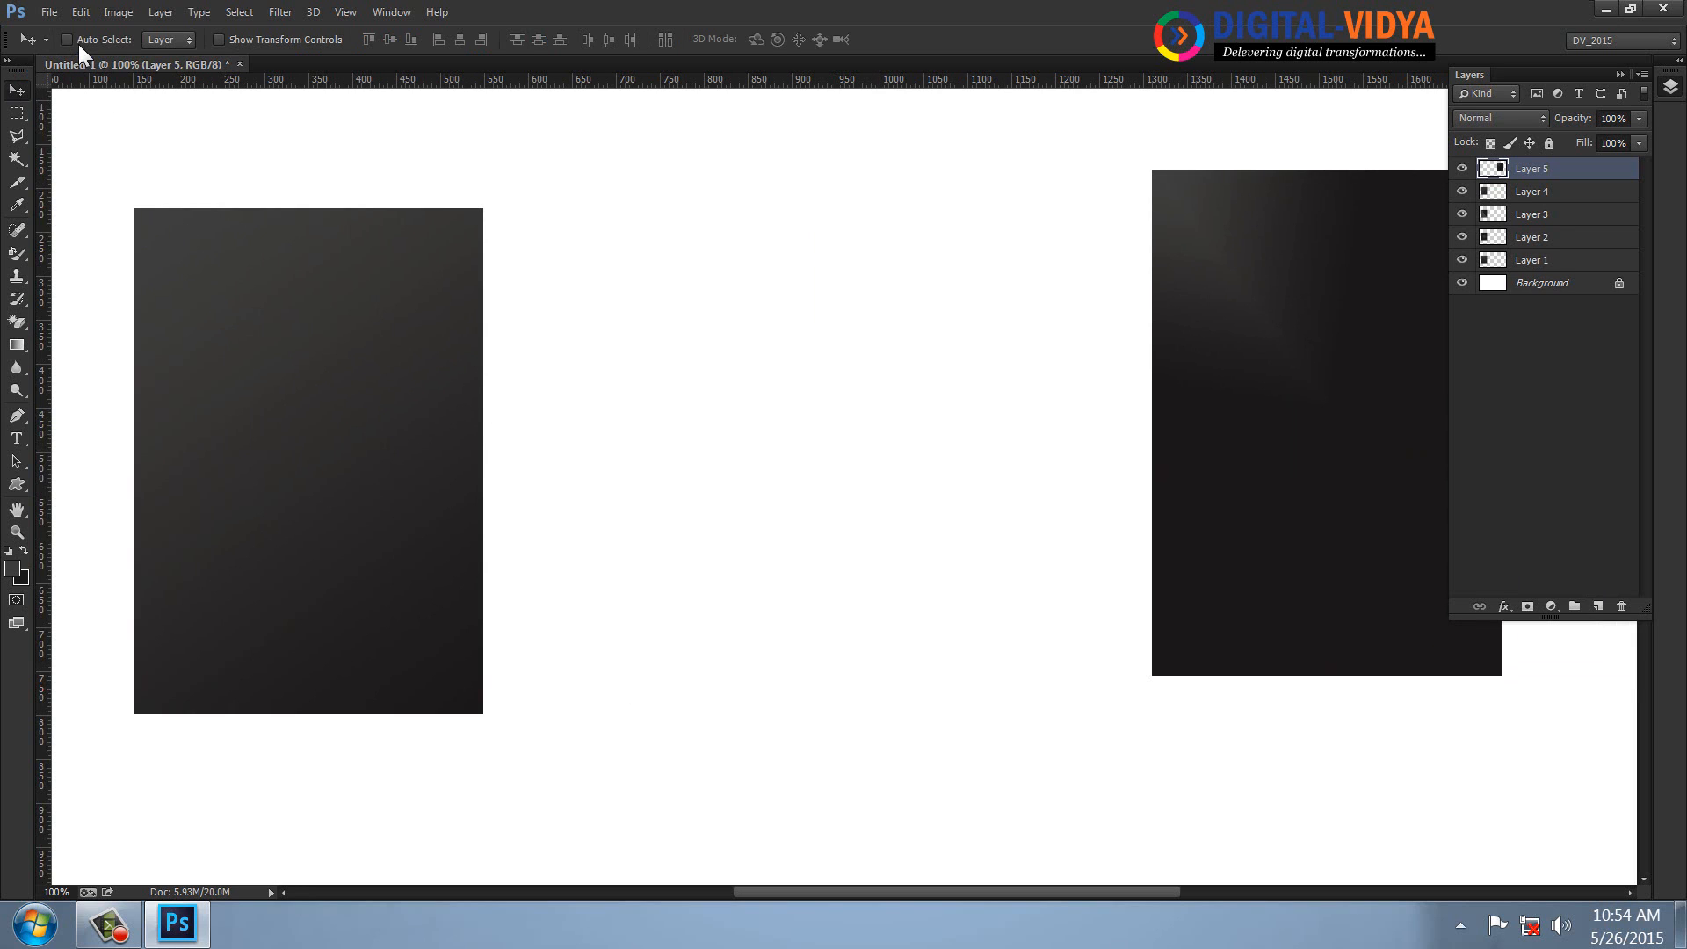
pyautogui.moveTo(274, 377); pyautogui.dragTo(561, 273)
pyautogui.moveTo(214, 382); pyautogui.dragTo(140, 305)
pyautogui.moveTo(468, 453); pyautogui.dragTo(365, 751)
pyautogui.moveTo(722, 422); pyautogui.dragTo(895, 332)
pyautogui.moveTo(1328, 306); pyautogui.dragTo(1257, 233)
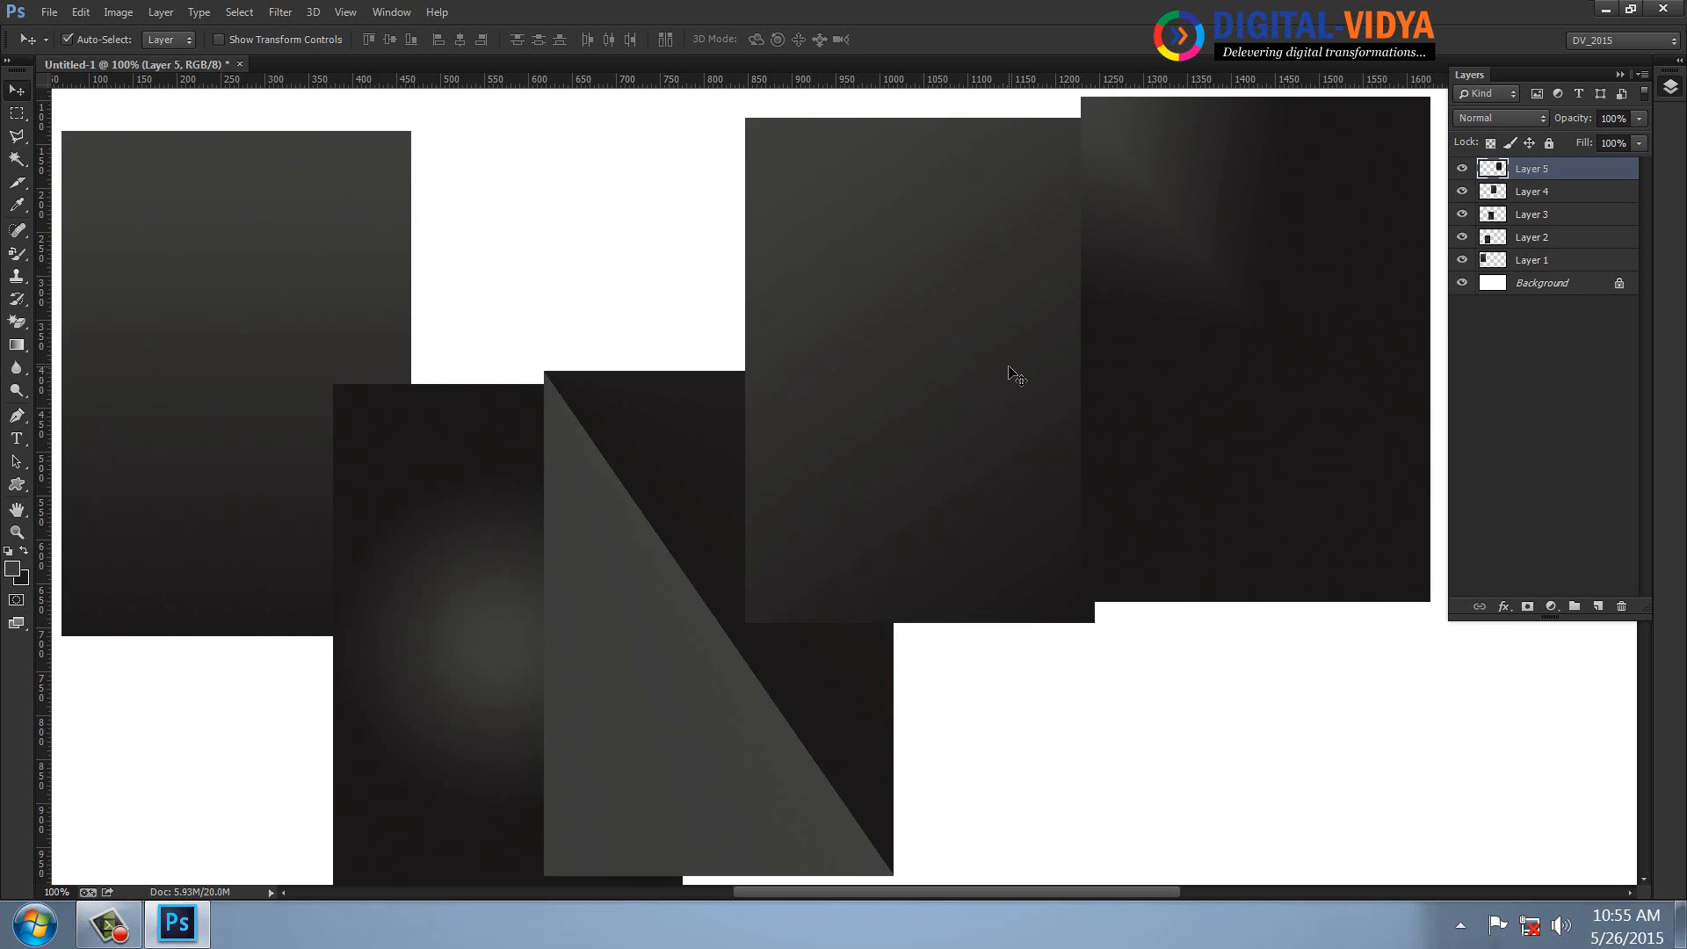
# - Reposition the reflected, diamond, angle and radial gradient rectangles to separate them further from one another
pyautogui.moveTo(1010, 372); pyautogui.dragTo(1004, 419)
pyautogui.moveTo(1295, 328); pyautogui.dragTo(1198, 537)
pyautogui.moveTo(738, 584); pyautogui.dragTo(698, 443)
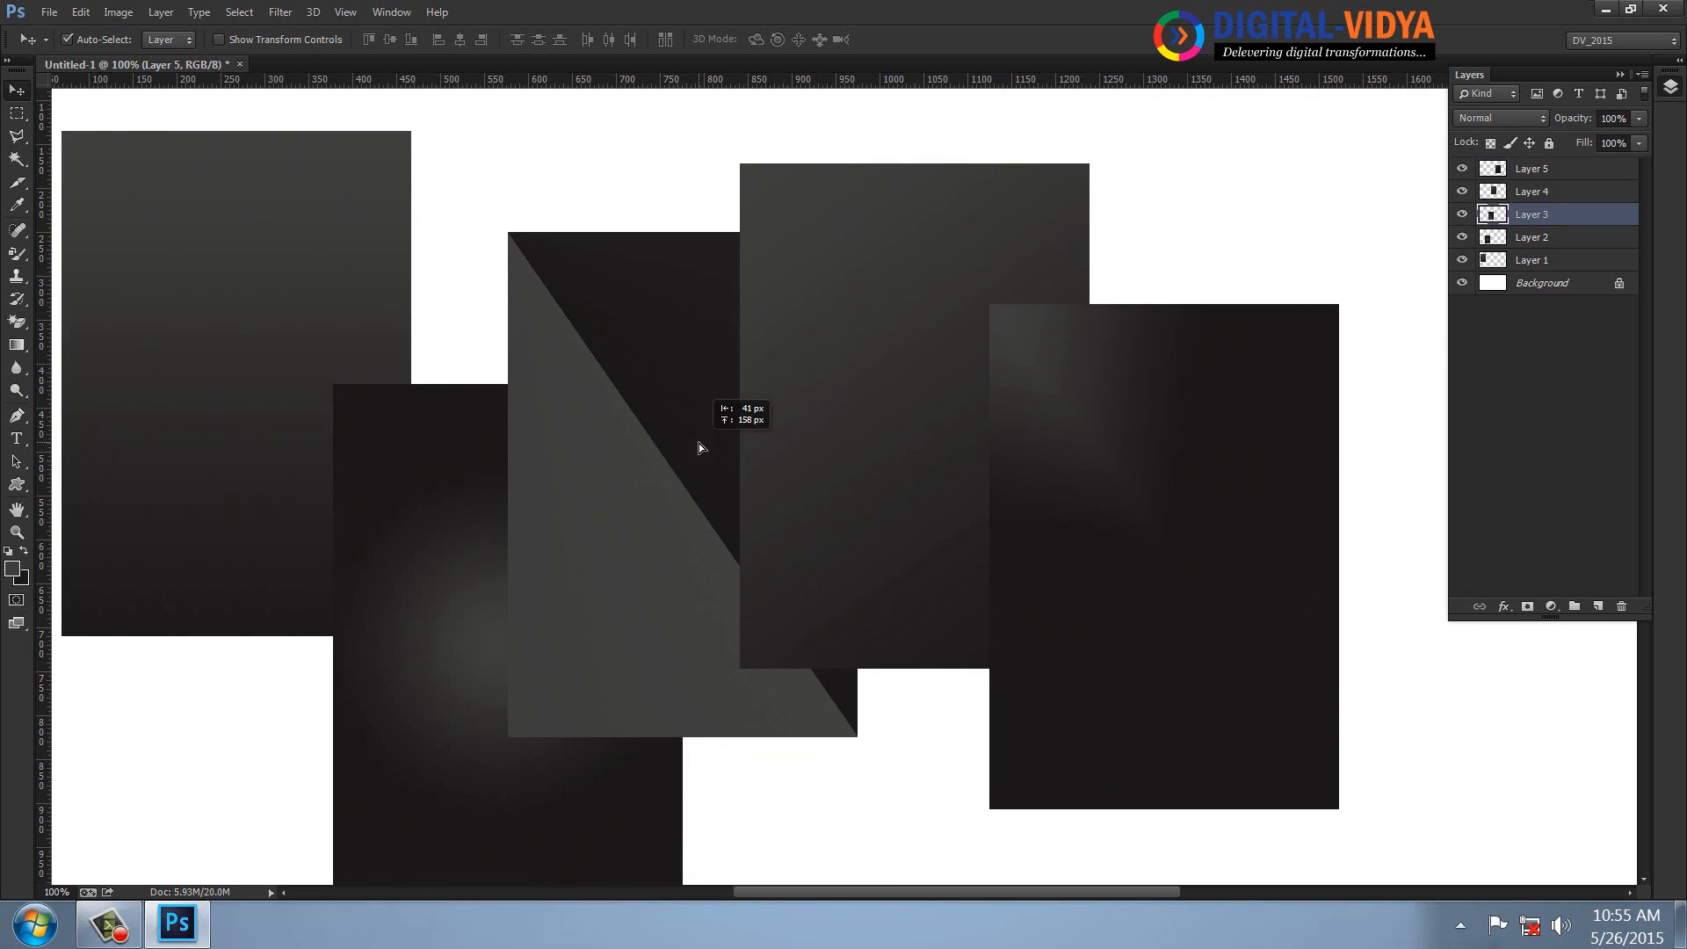
pyautogui.moveTo(644, 388); pyautogui.dragTo(546, 309)
pyautogui.moveTo(626, 760); pyautogui.dragTo(723, 704)
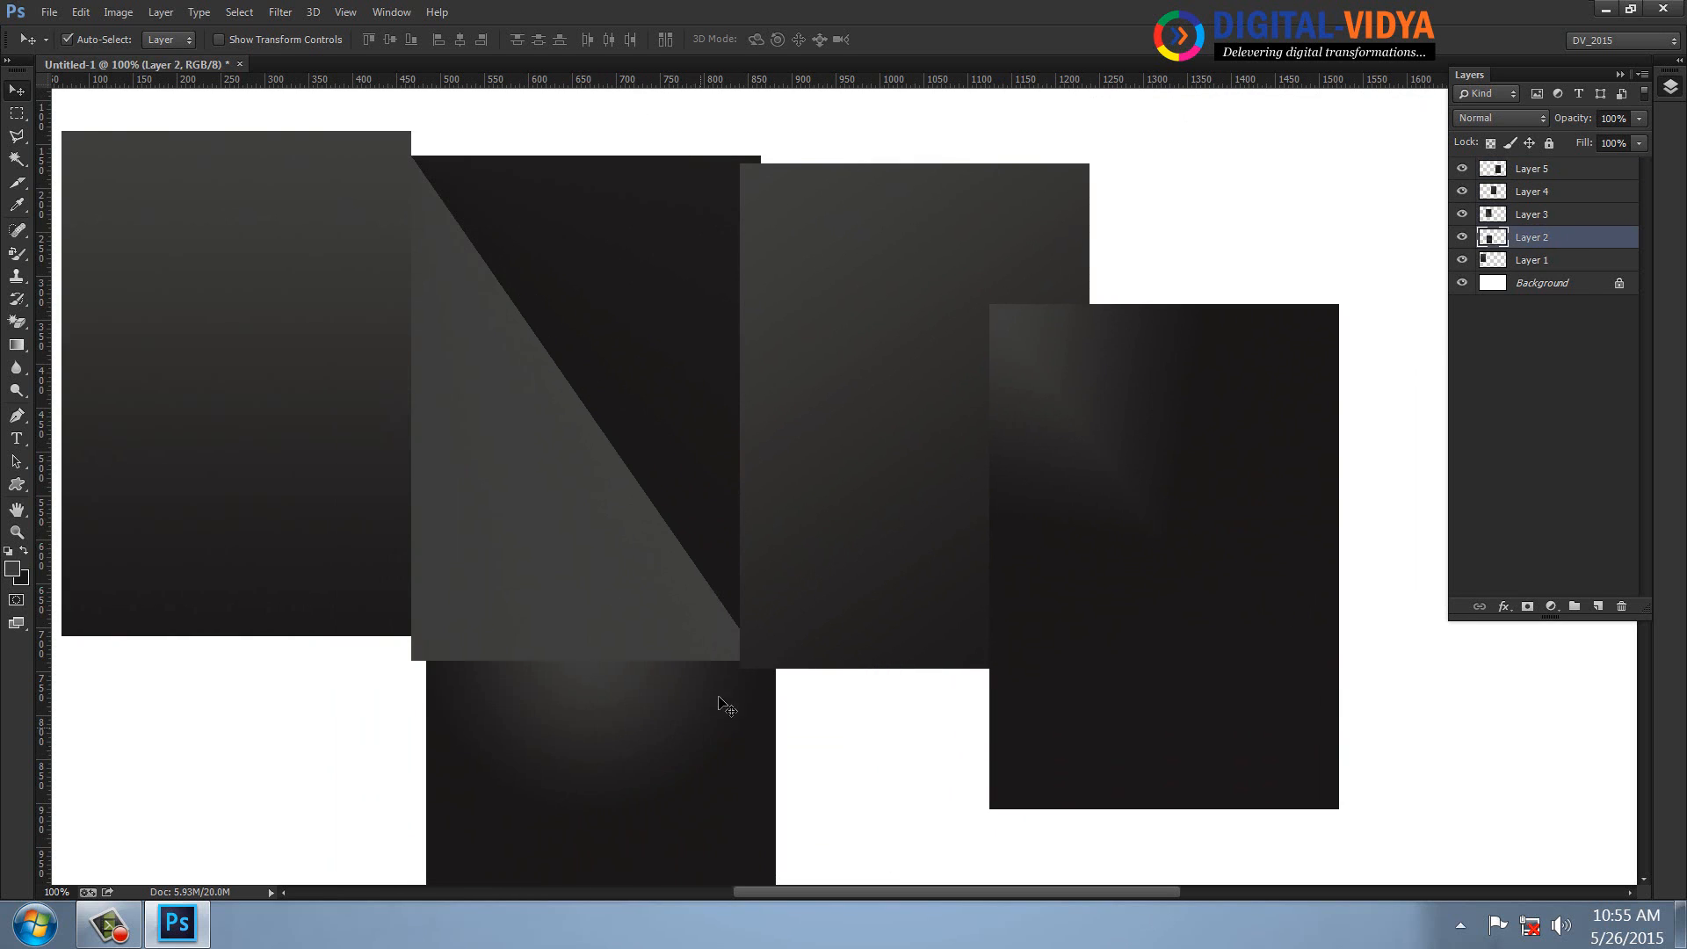
pyautogui.moveTo(875, 481); pyautogui.dragTo(888, 603)
pyautogui.moveTo(1072, 578); pyautogui.dragTo(1174, 539)
pyautogui.moveTo(1019, 533); pyautogui.dragTo(1053, 491)
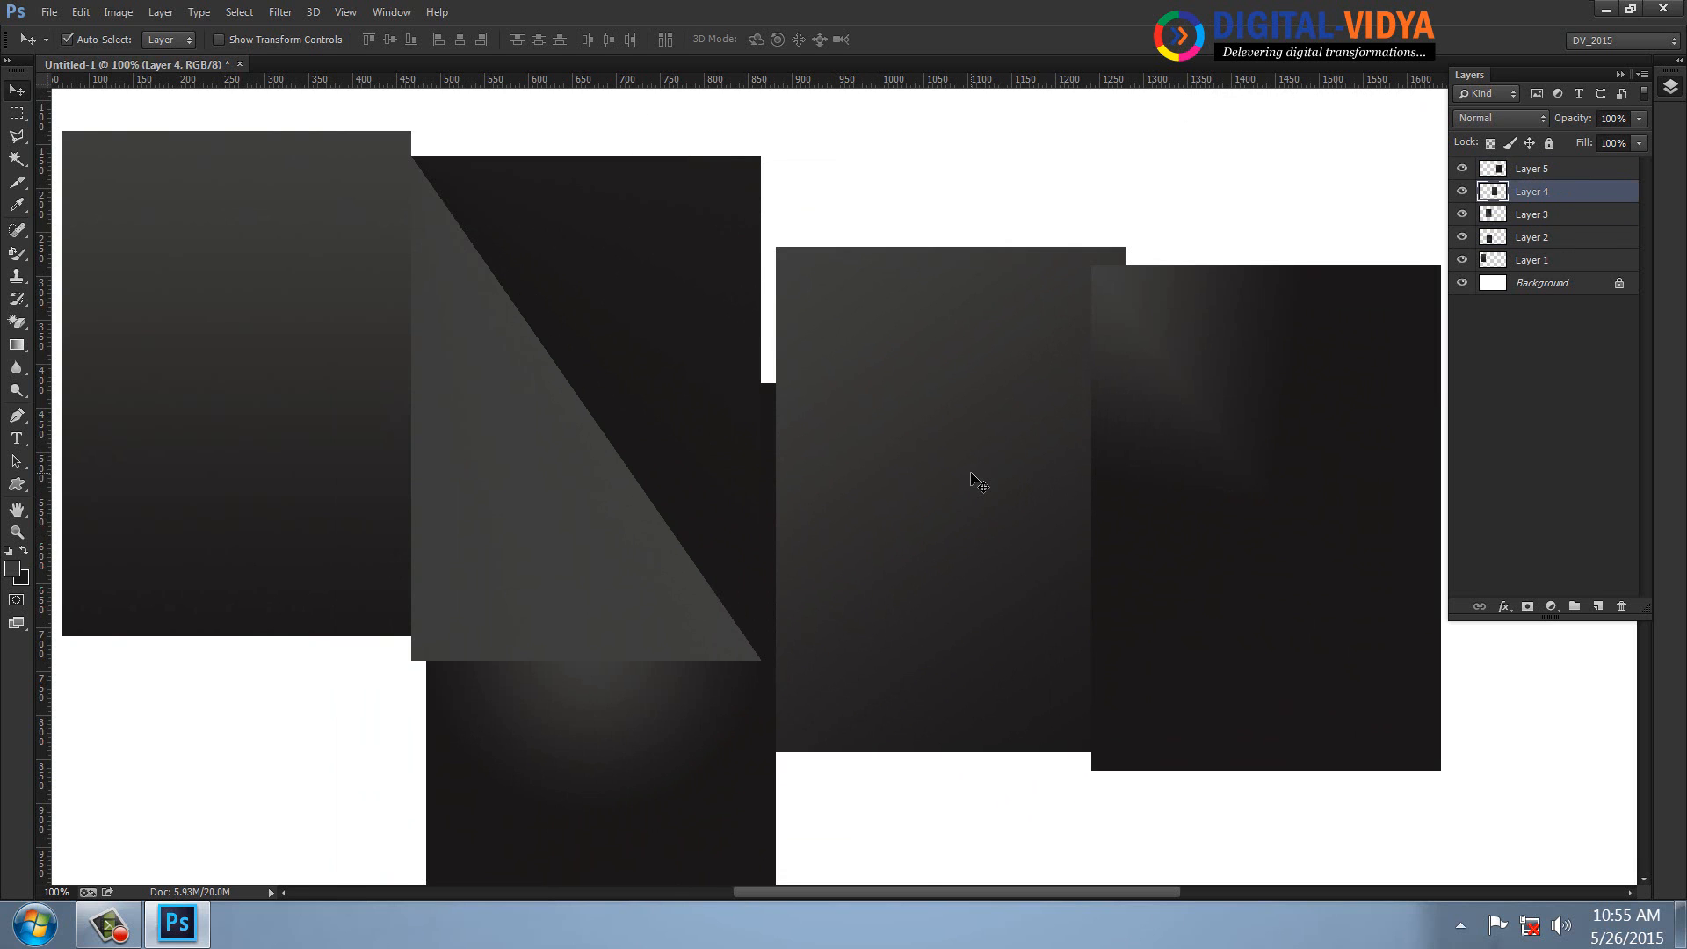
# - Delete all five gradient rectangle layers so only the white background layer remains
pyautogui.press('Delete')
pyautogui.press('Delete')
pyautogui.press('Delete')
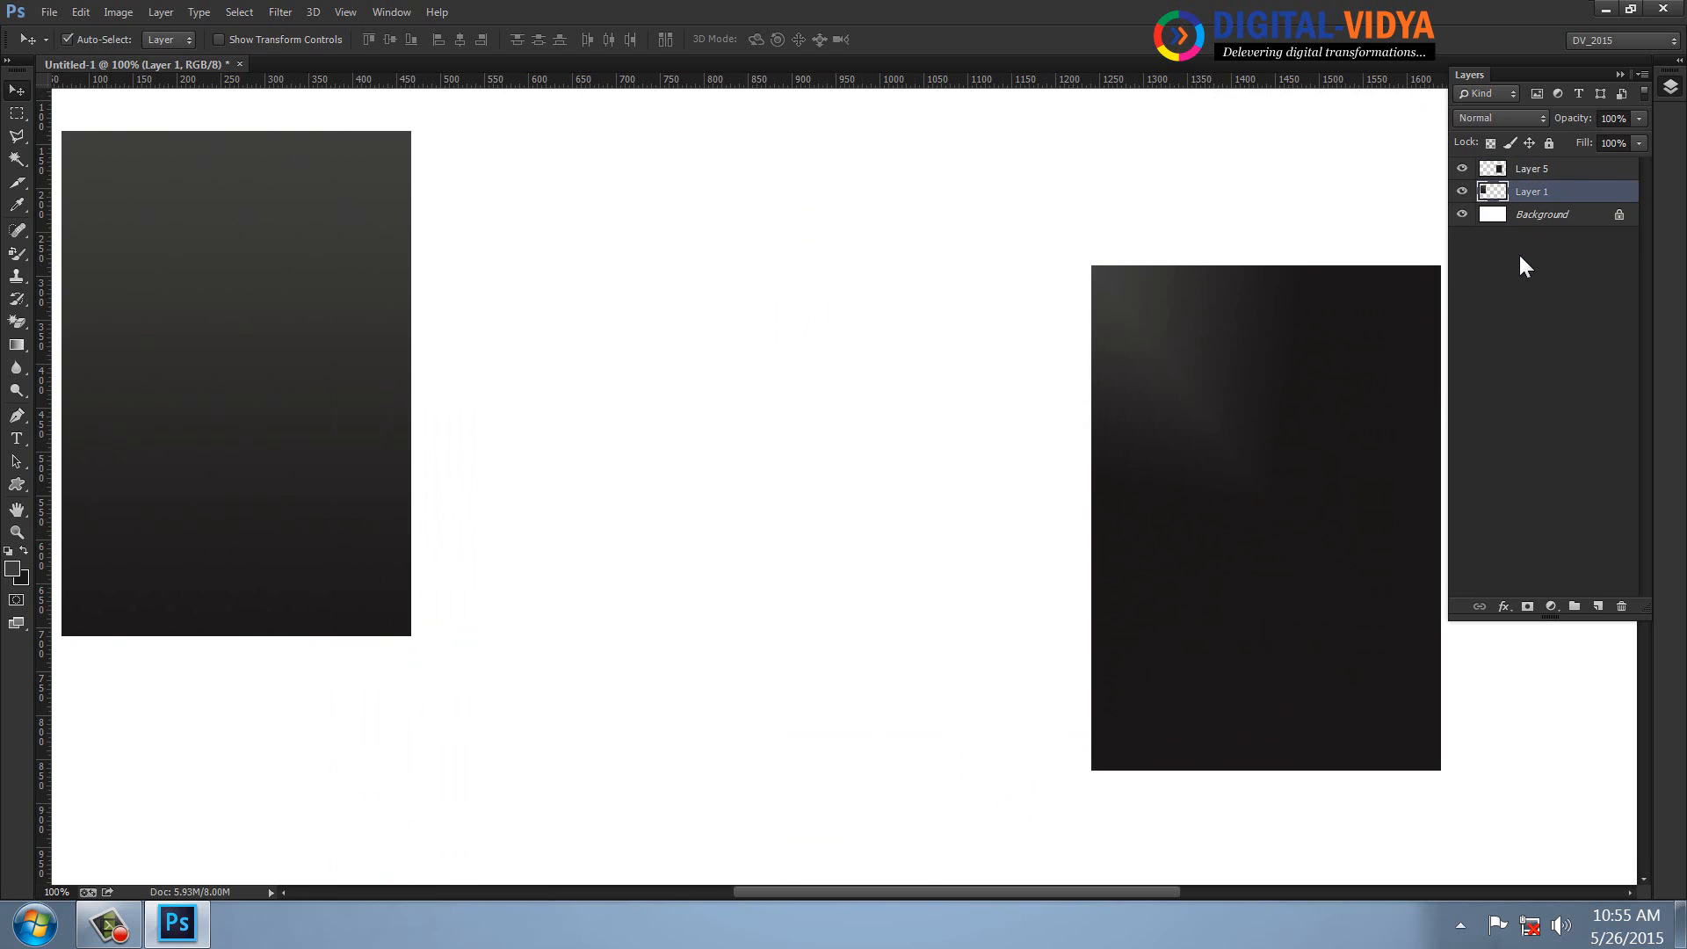
pyautogui.press('Delete')
pyautogui.press('Delete')
pyautogui.hotkey('ctrl', 'z')
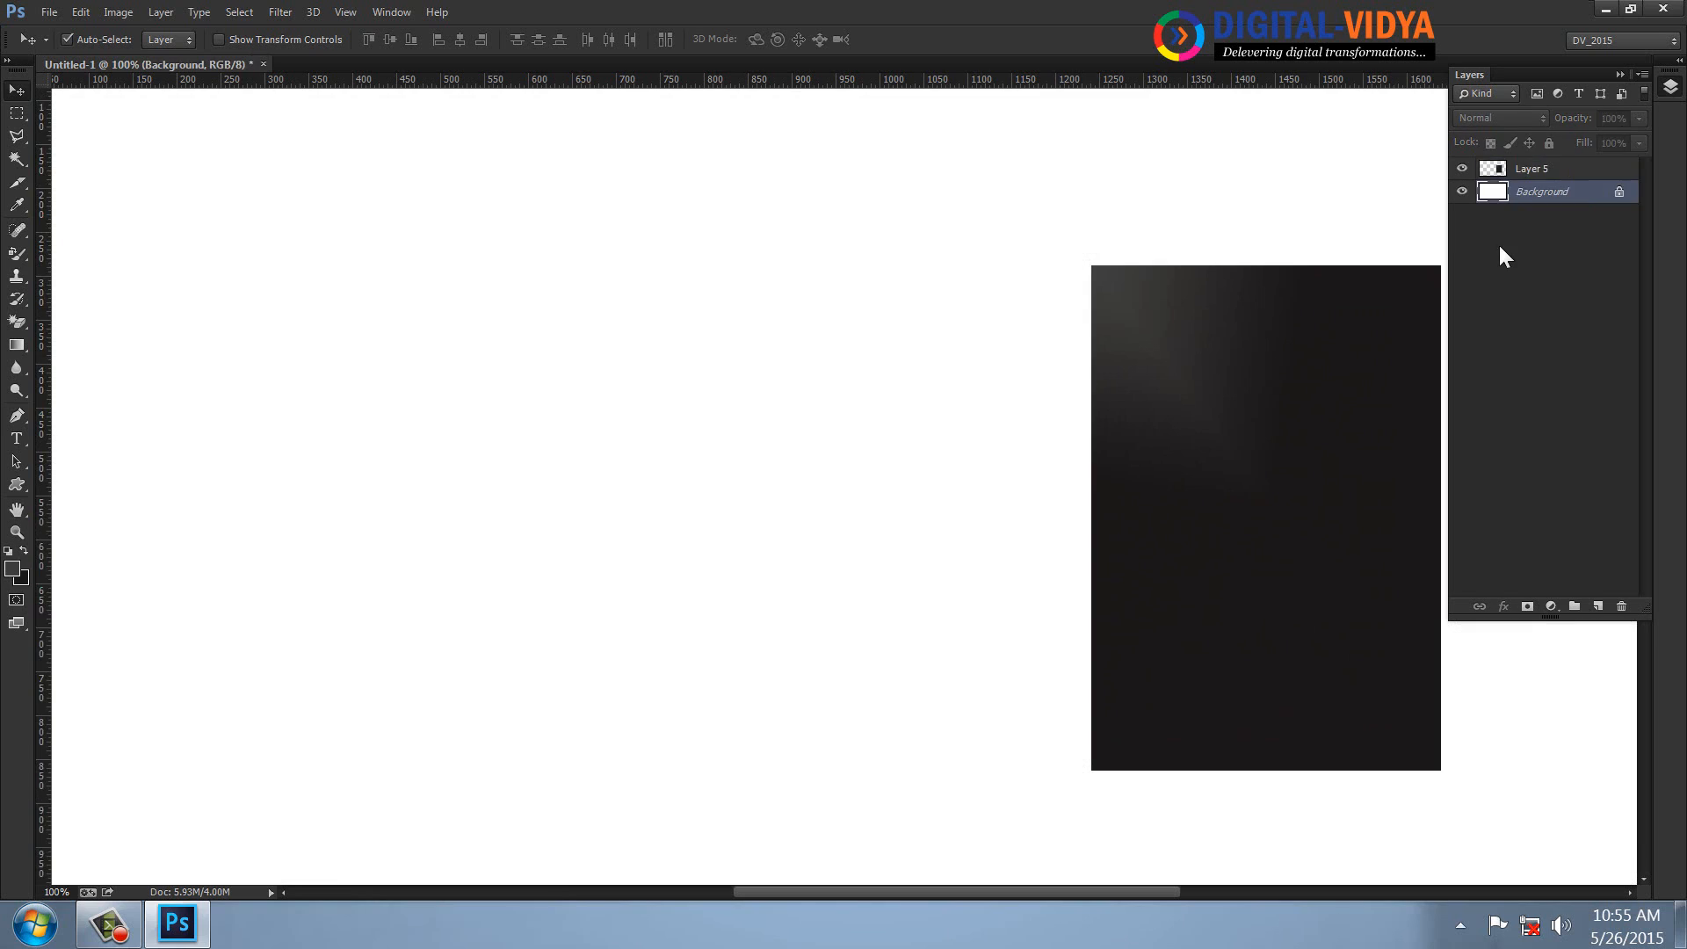
pyautogui.press('Delete')
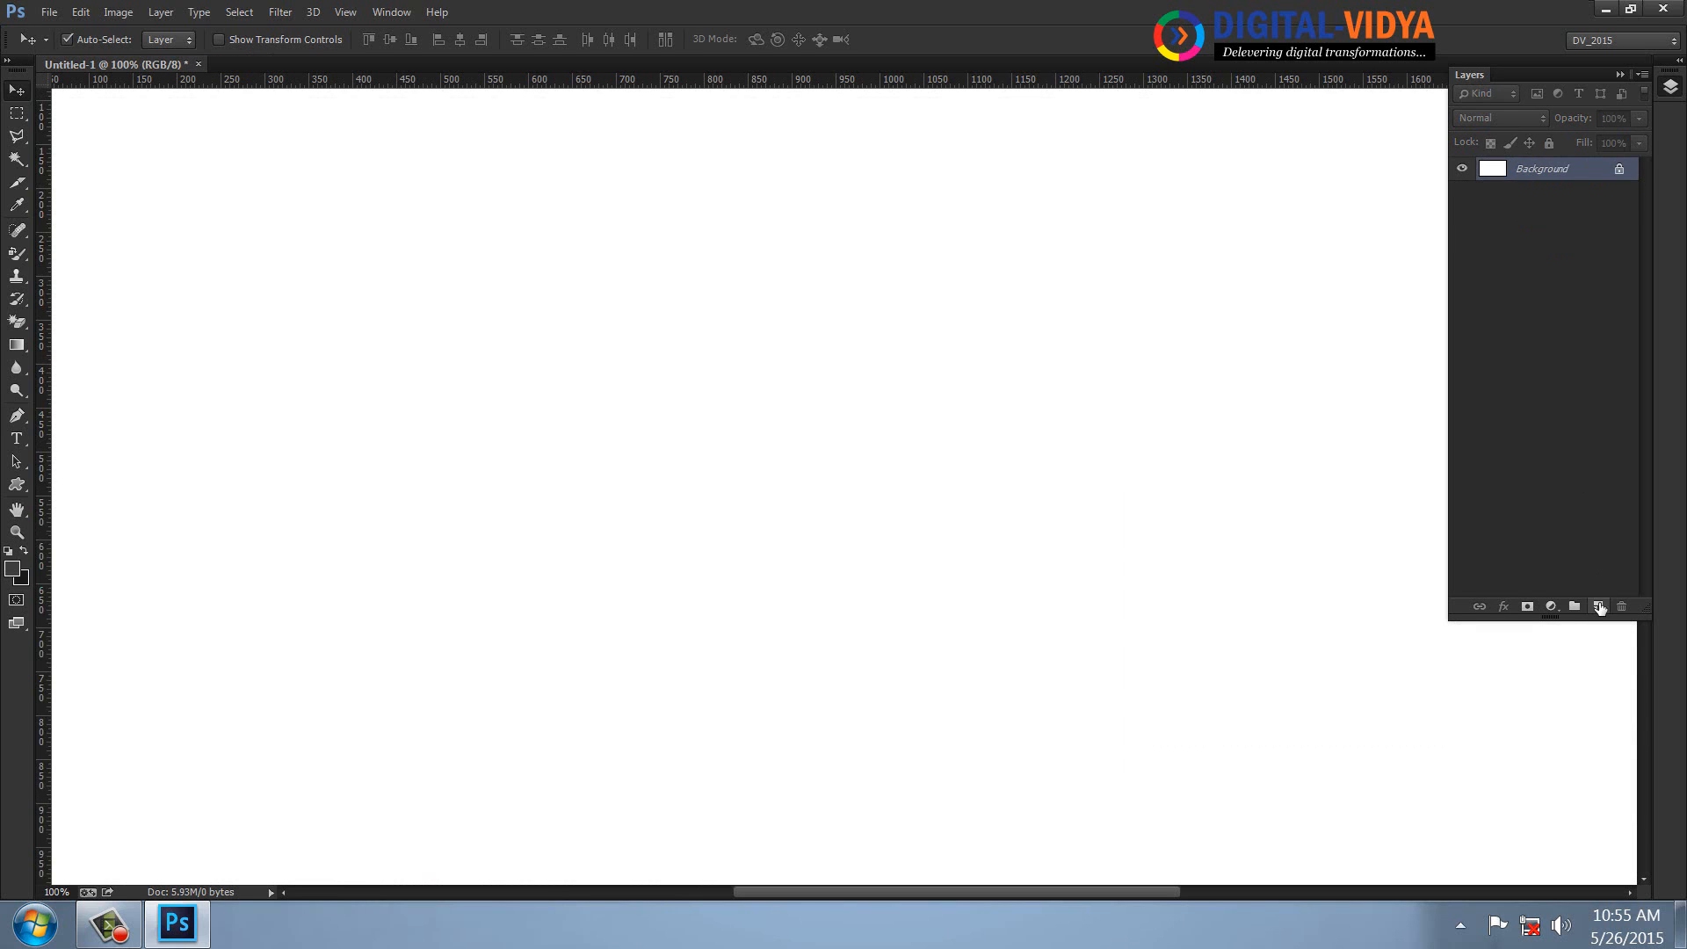
# - Add a new layer and draw a nearly circular elliptical selection about 500 px wide in the middle of the canvas
pyautogui.click(1597, 606)
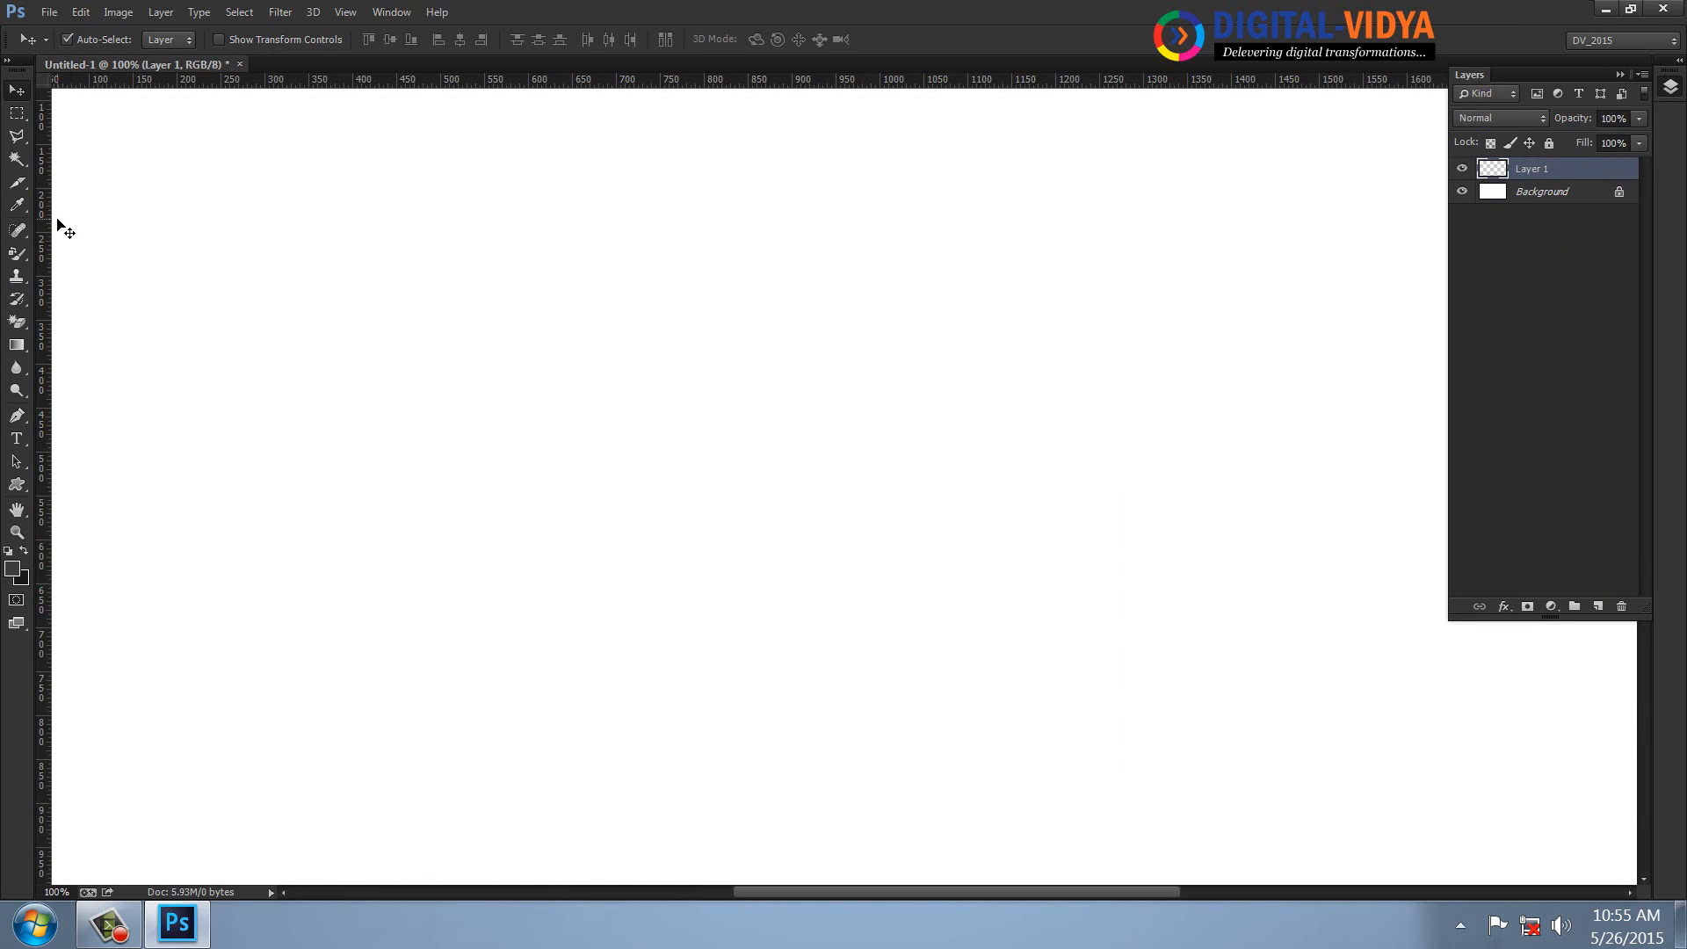
pyautogui.click(17, 114)
pyautogui.click(62, 125)
pyautogui.moveTo(559, 281); pyautogui.dragTo(993, 701)
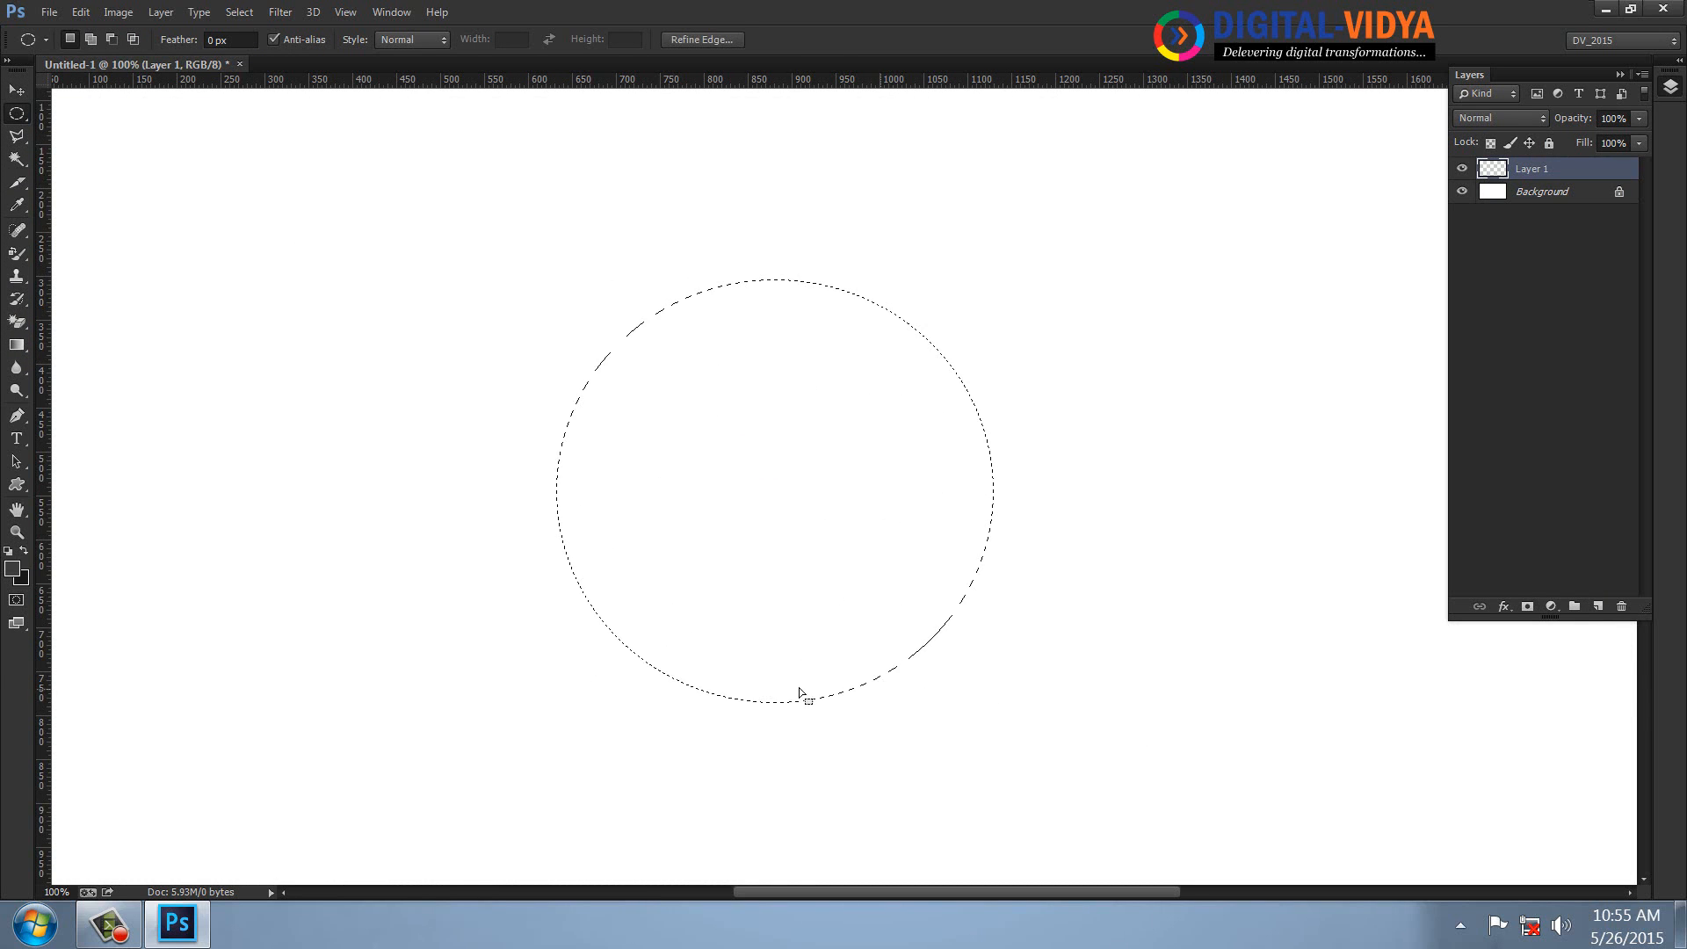
# - Set the foreground color to dark red #93050f
pyautogui.click(13, 569)
pyautogui.moveTo(472, 332); pyautogui.dragTo(454, 301)
pyautogui.click(447, 300)
pyautogui.click(627, 285)
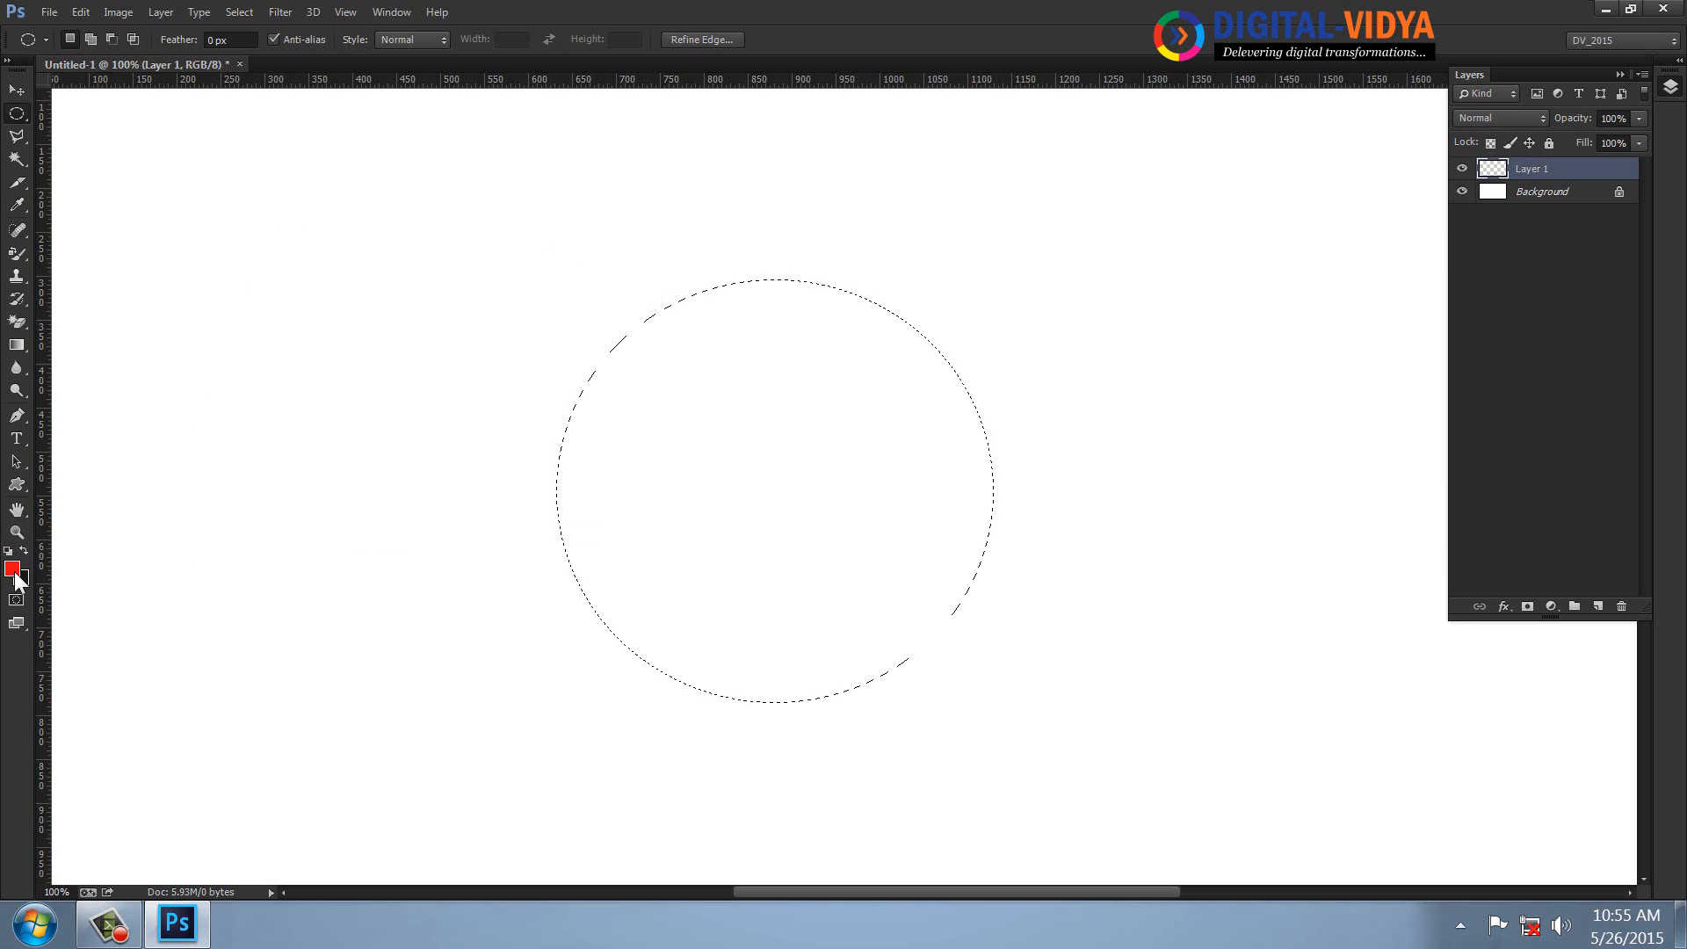
pyautogui.click(12, 569)
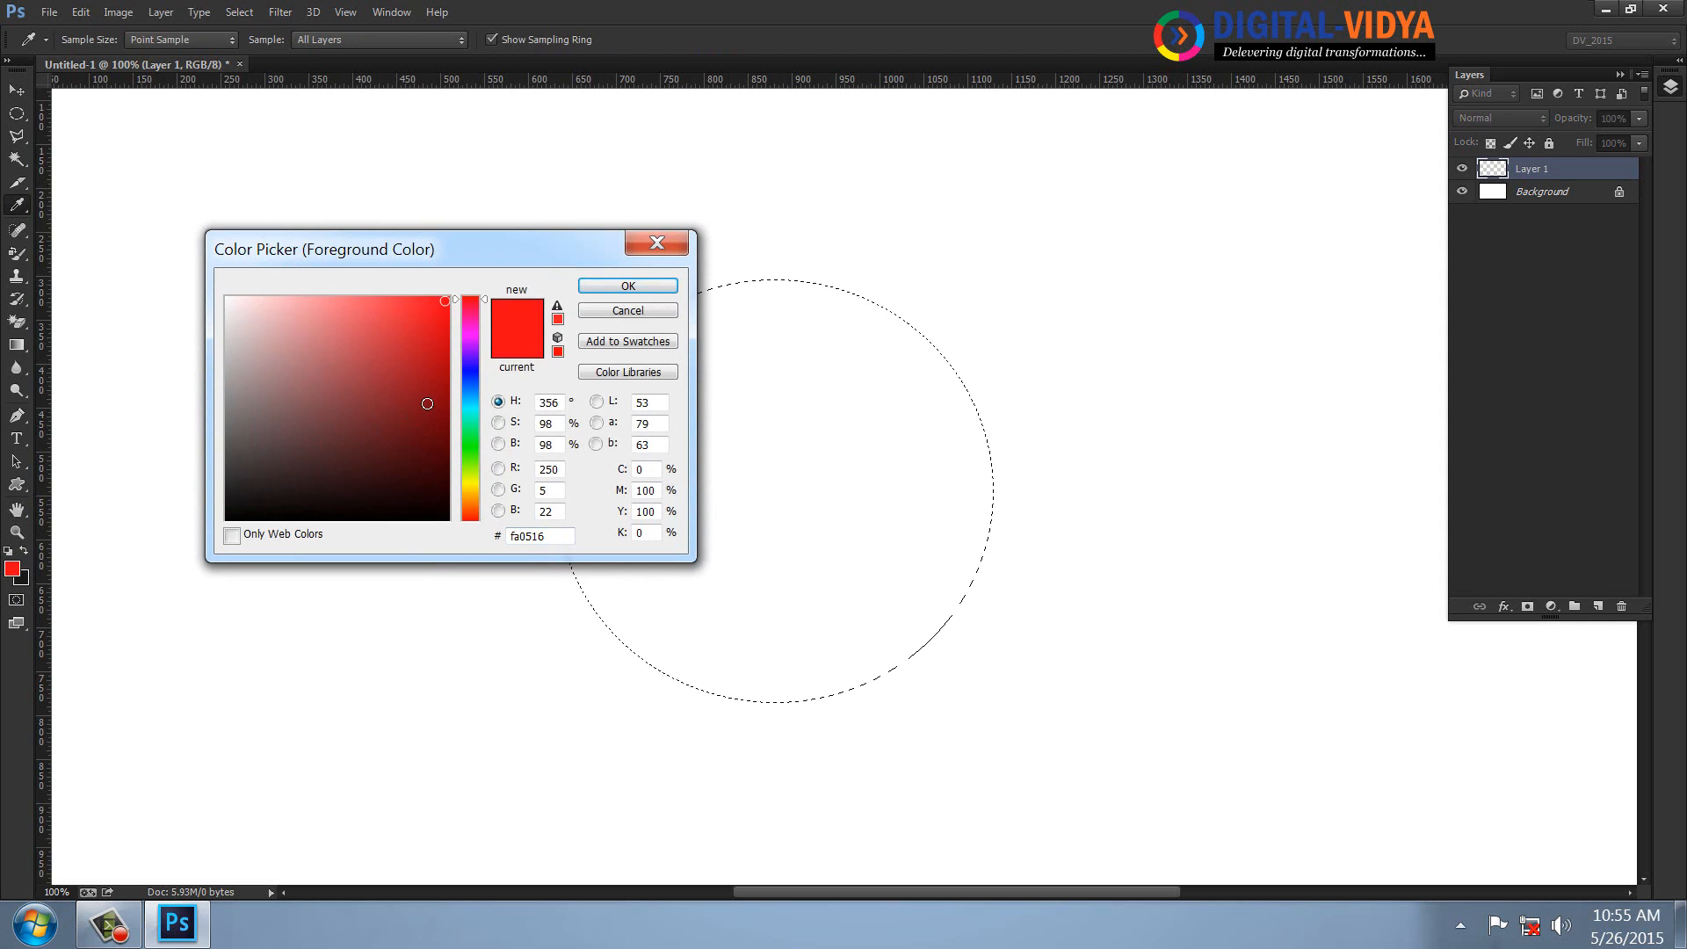
pyautogui.click(441, 391)
pyautogui.click(647, 285)
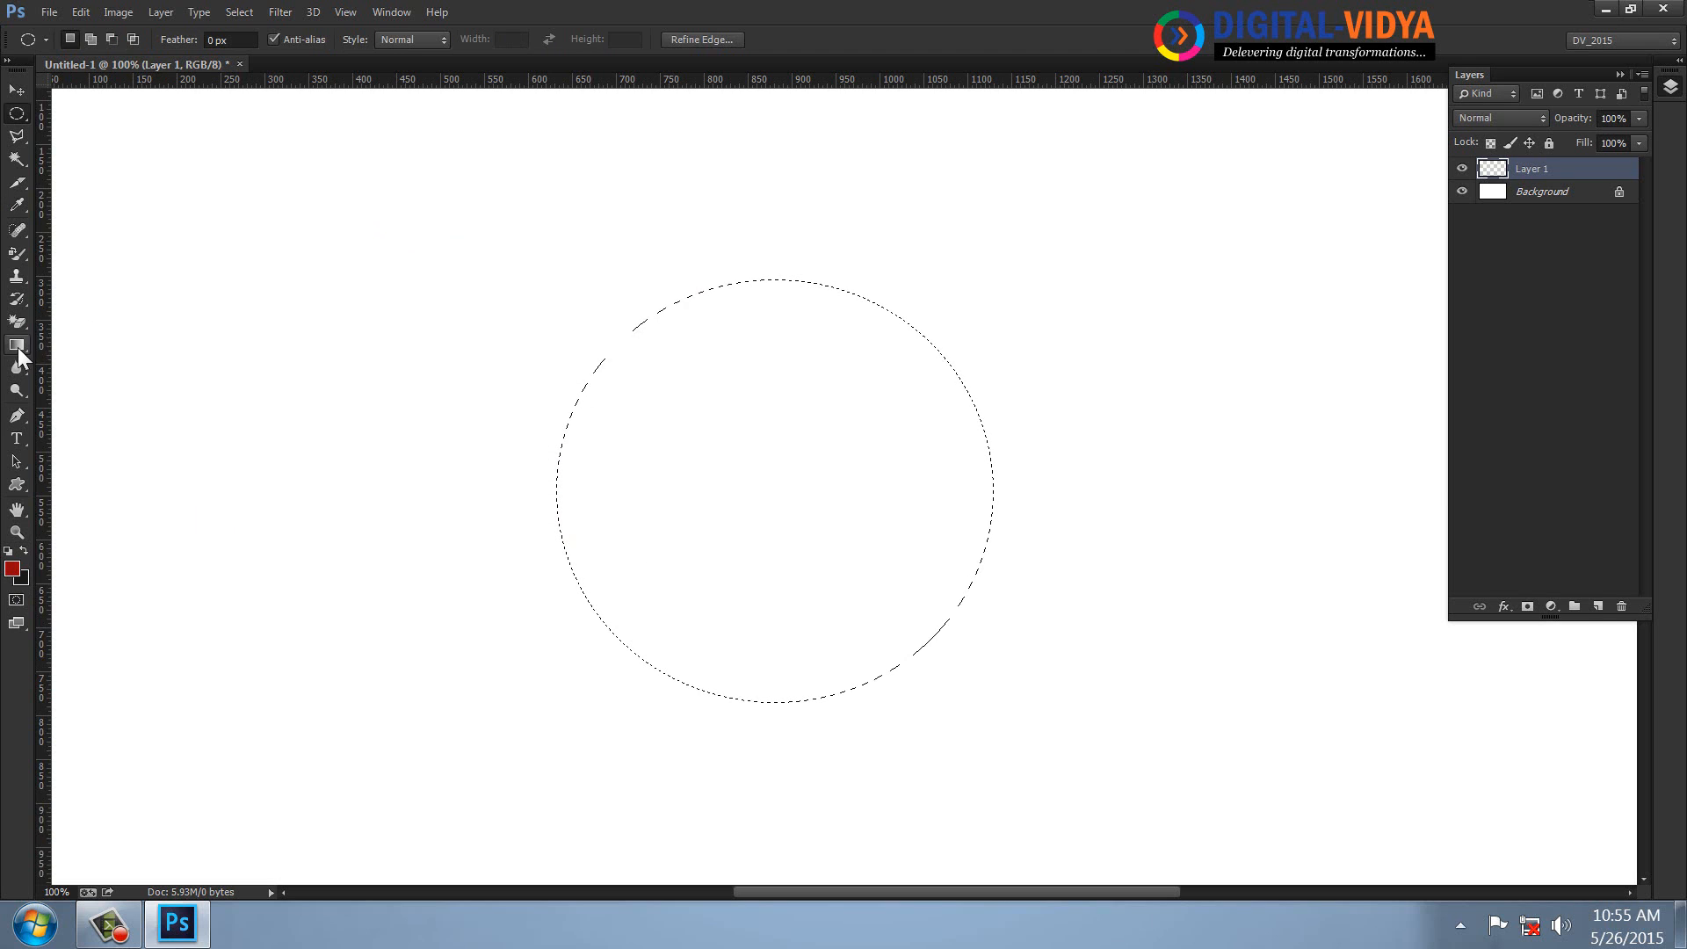
# - Fill the circular selection with a radial foreground-to-background gradient running from near its upper edge to near its lower edge
pyautogui.click(18, 344)
pyautogui.click(126, 39)
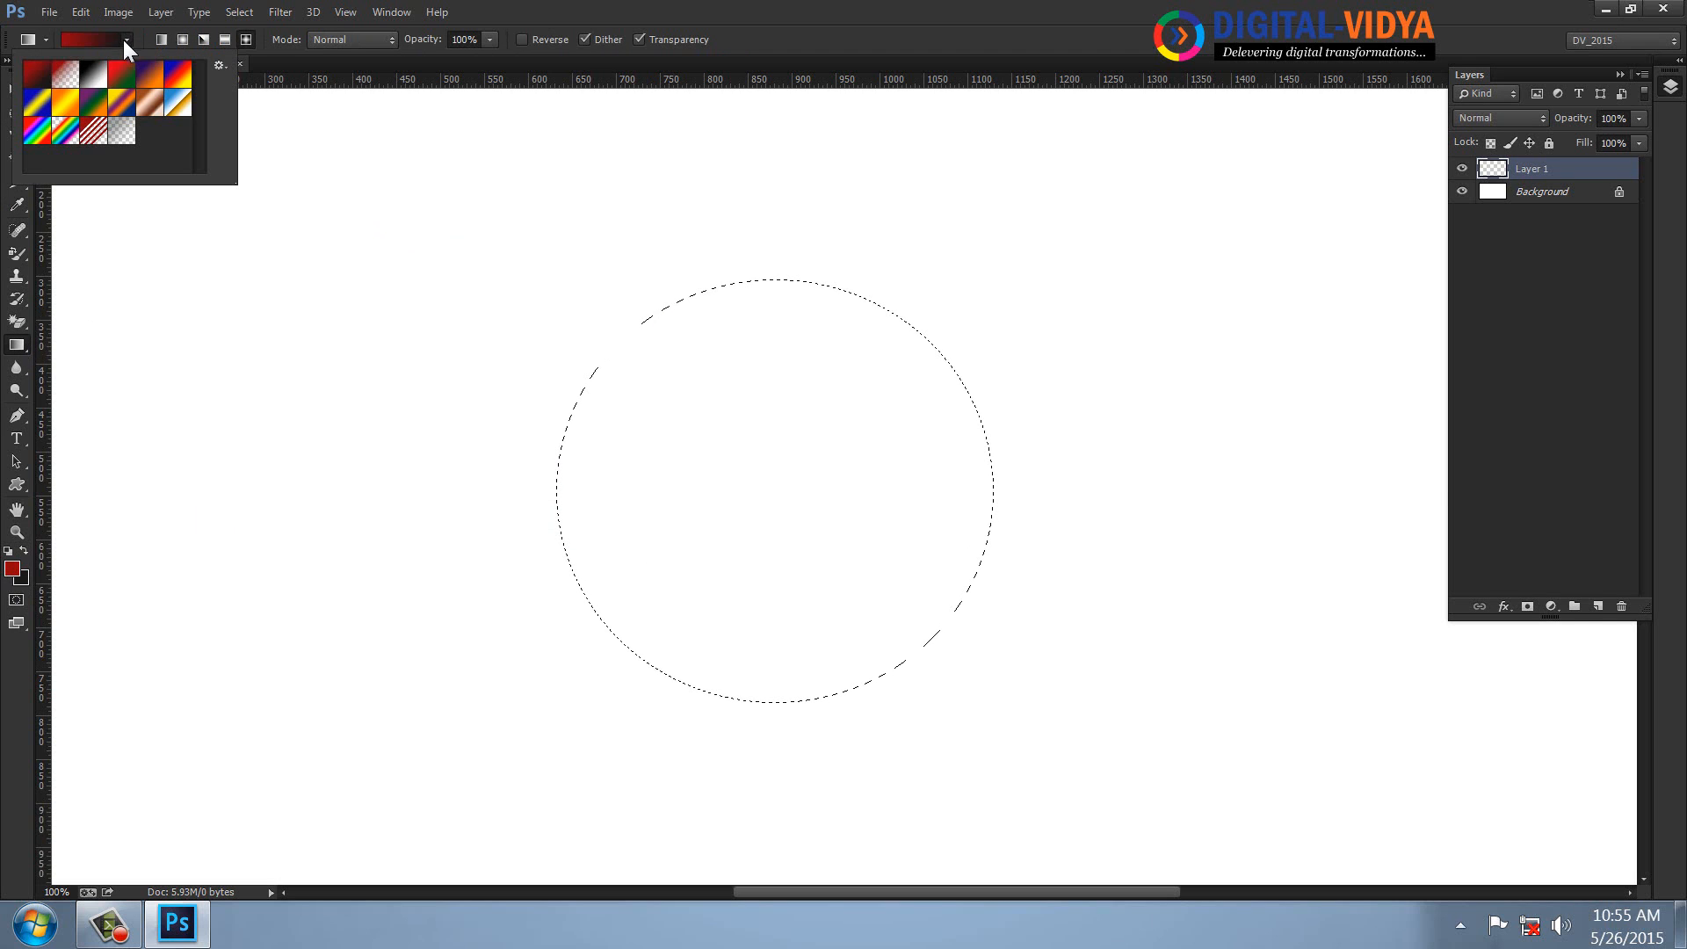
pyautogui.click(182, 39)
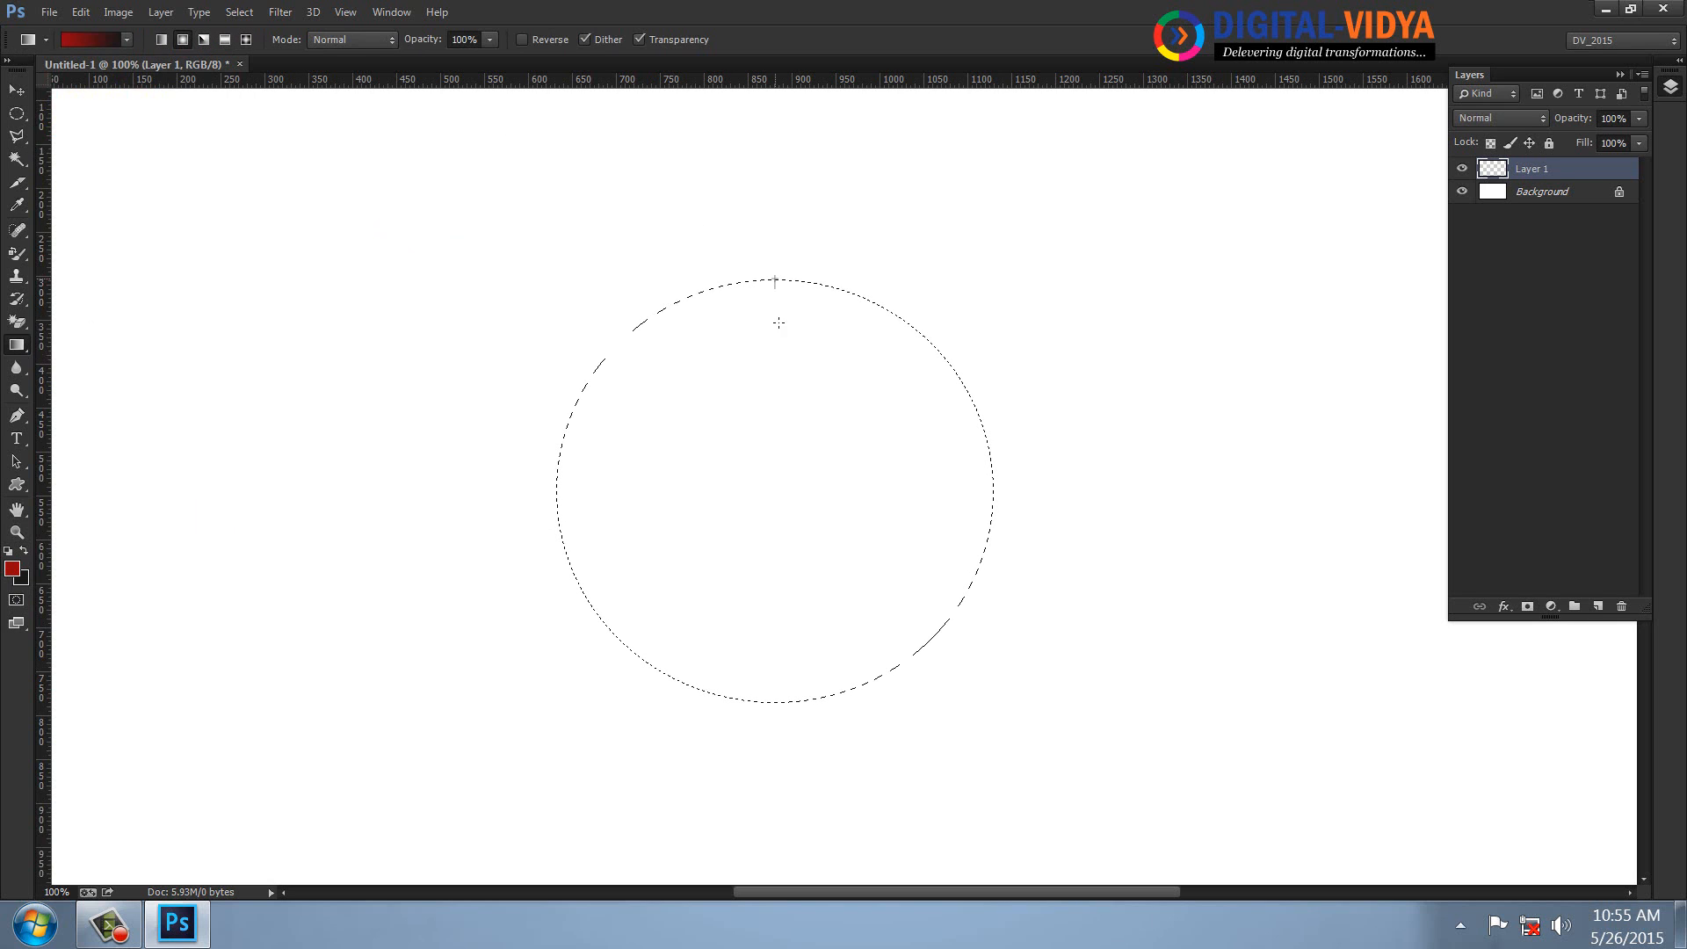
pyautogui.moveTo(778, 323); pyautogui.dragTo(813, 655)
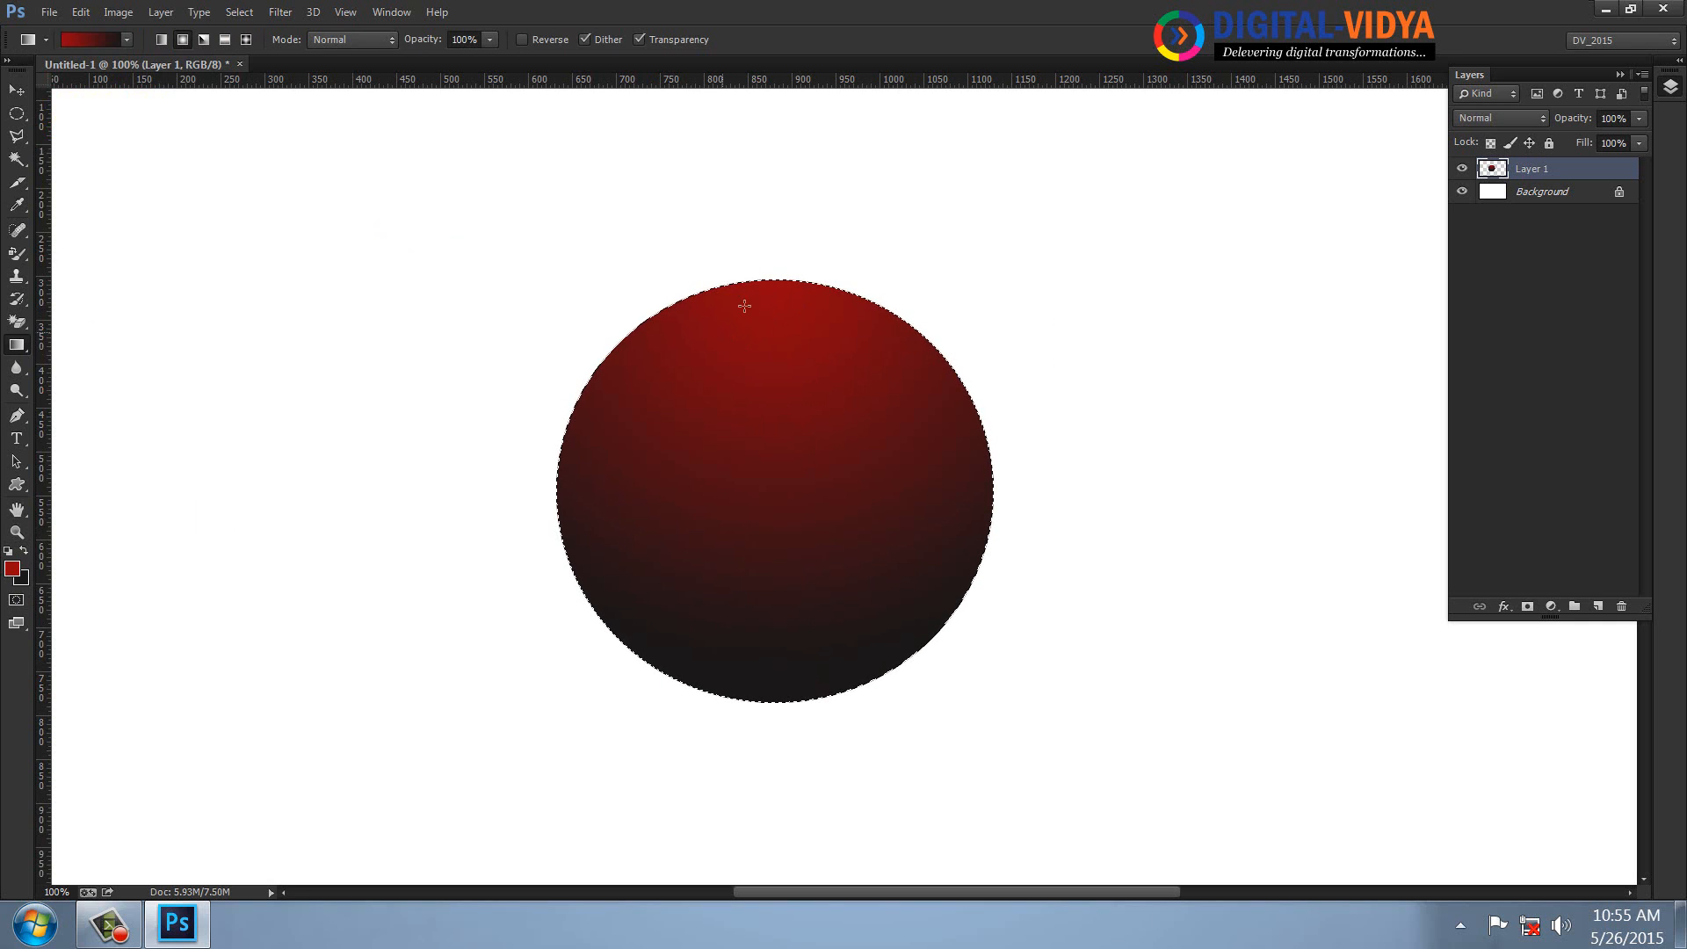
# - Set the foreground color to bright yellow #e7e409 and the background color to a darker shade of the same yellow
pyautogui.click(12, 569)
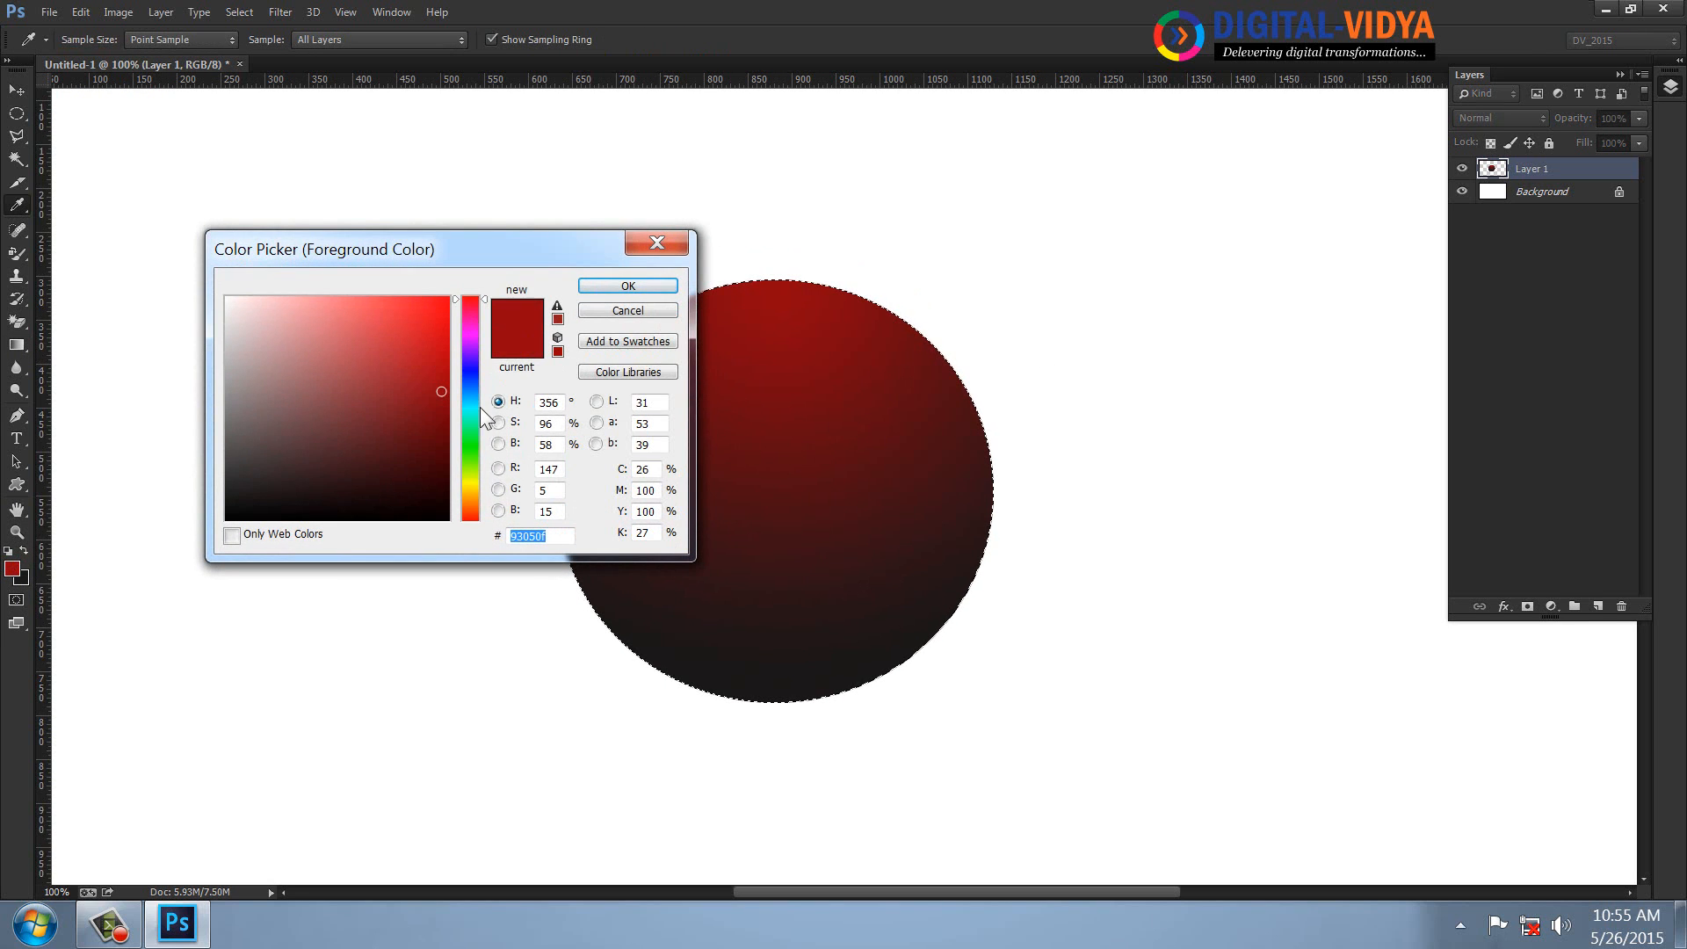
pyautogui.click(472, 483)
pyautogui.click(606, 286)
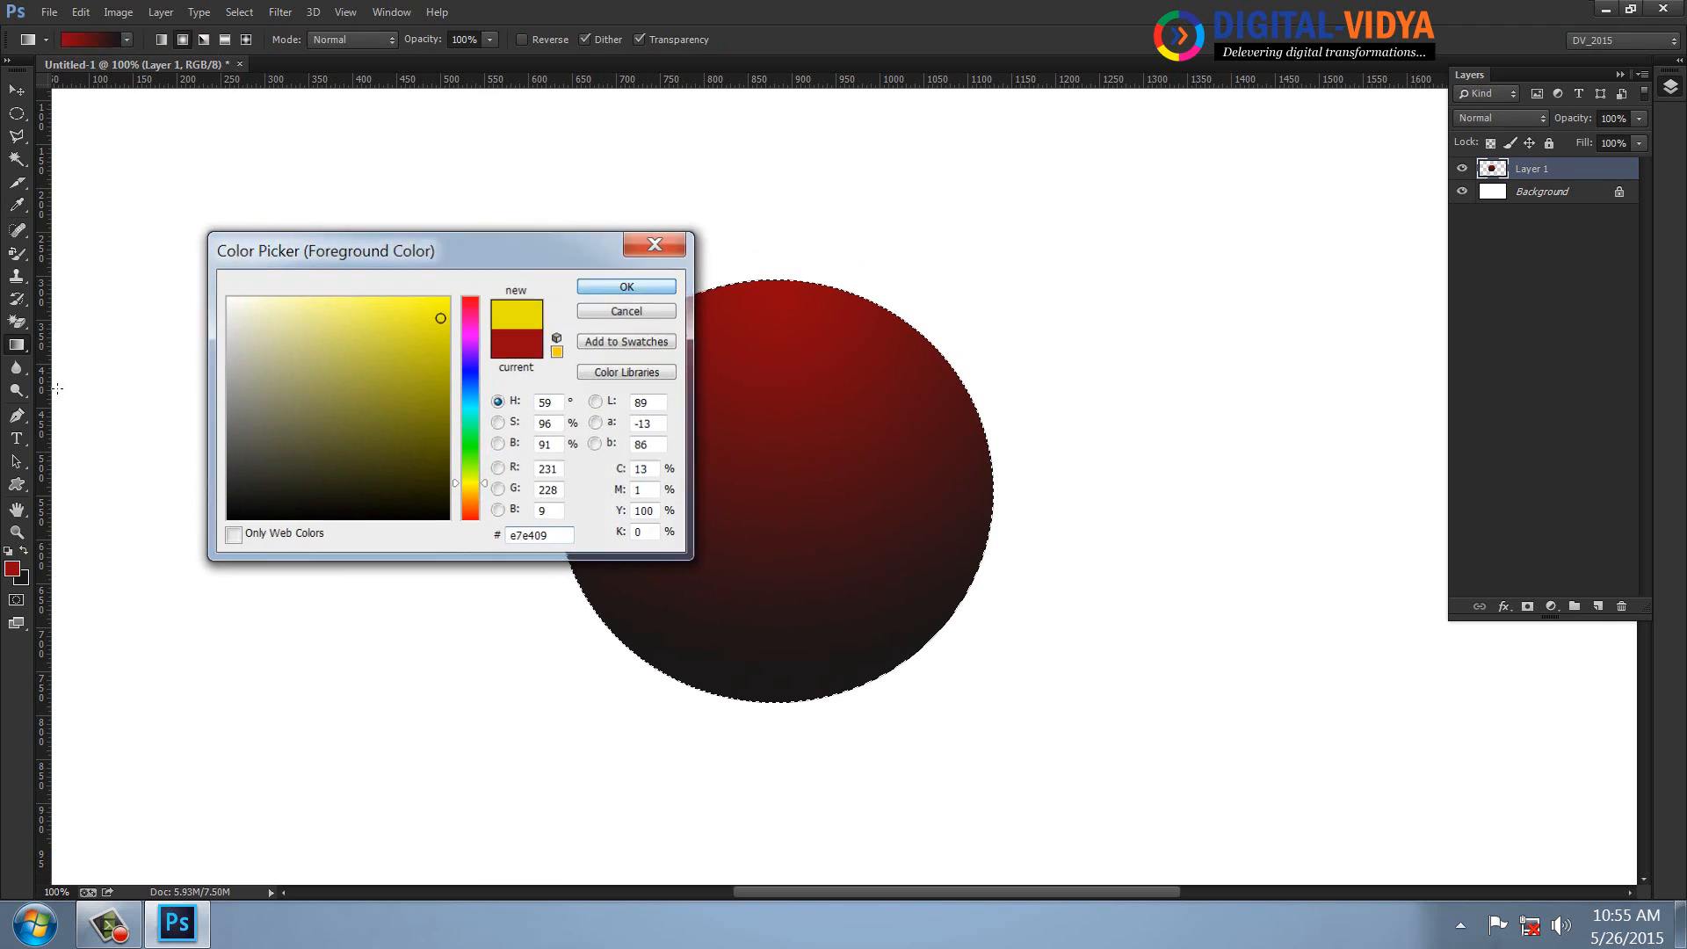
pyautogui.click(25, 578)
pyautogui.click(13, 569)
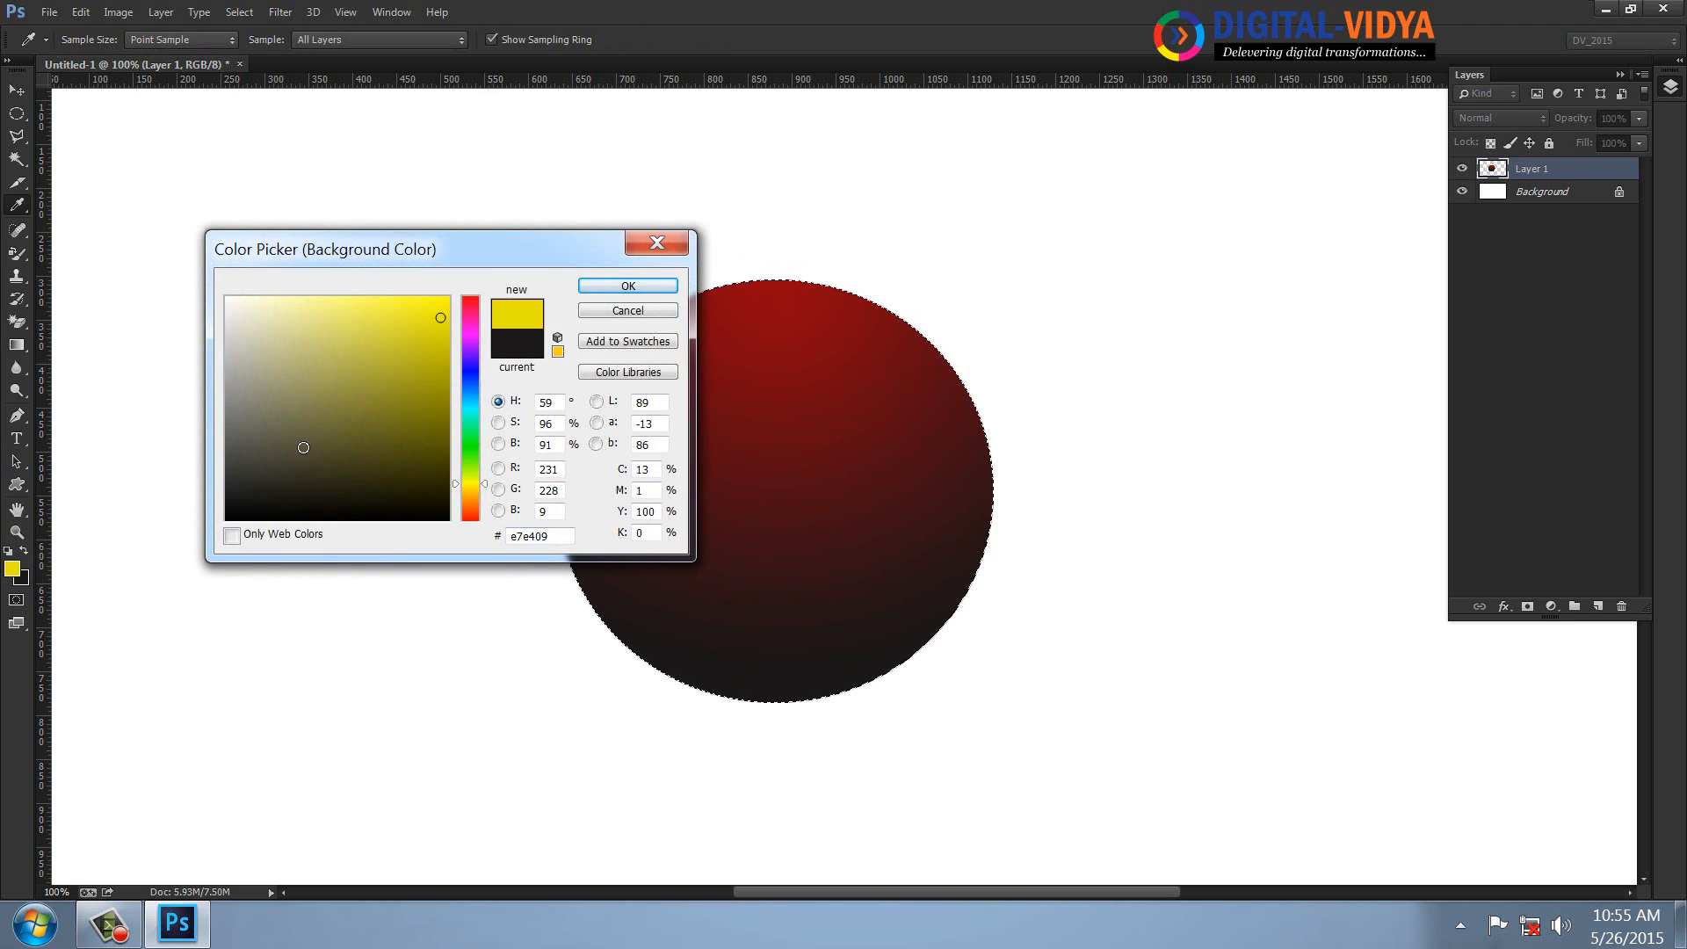
pyautogui.click(438, 386)
pyautogui.click(640, 288)
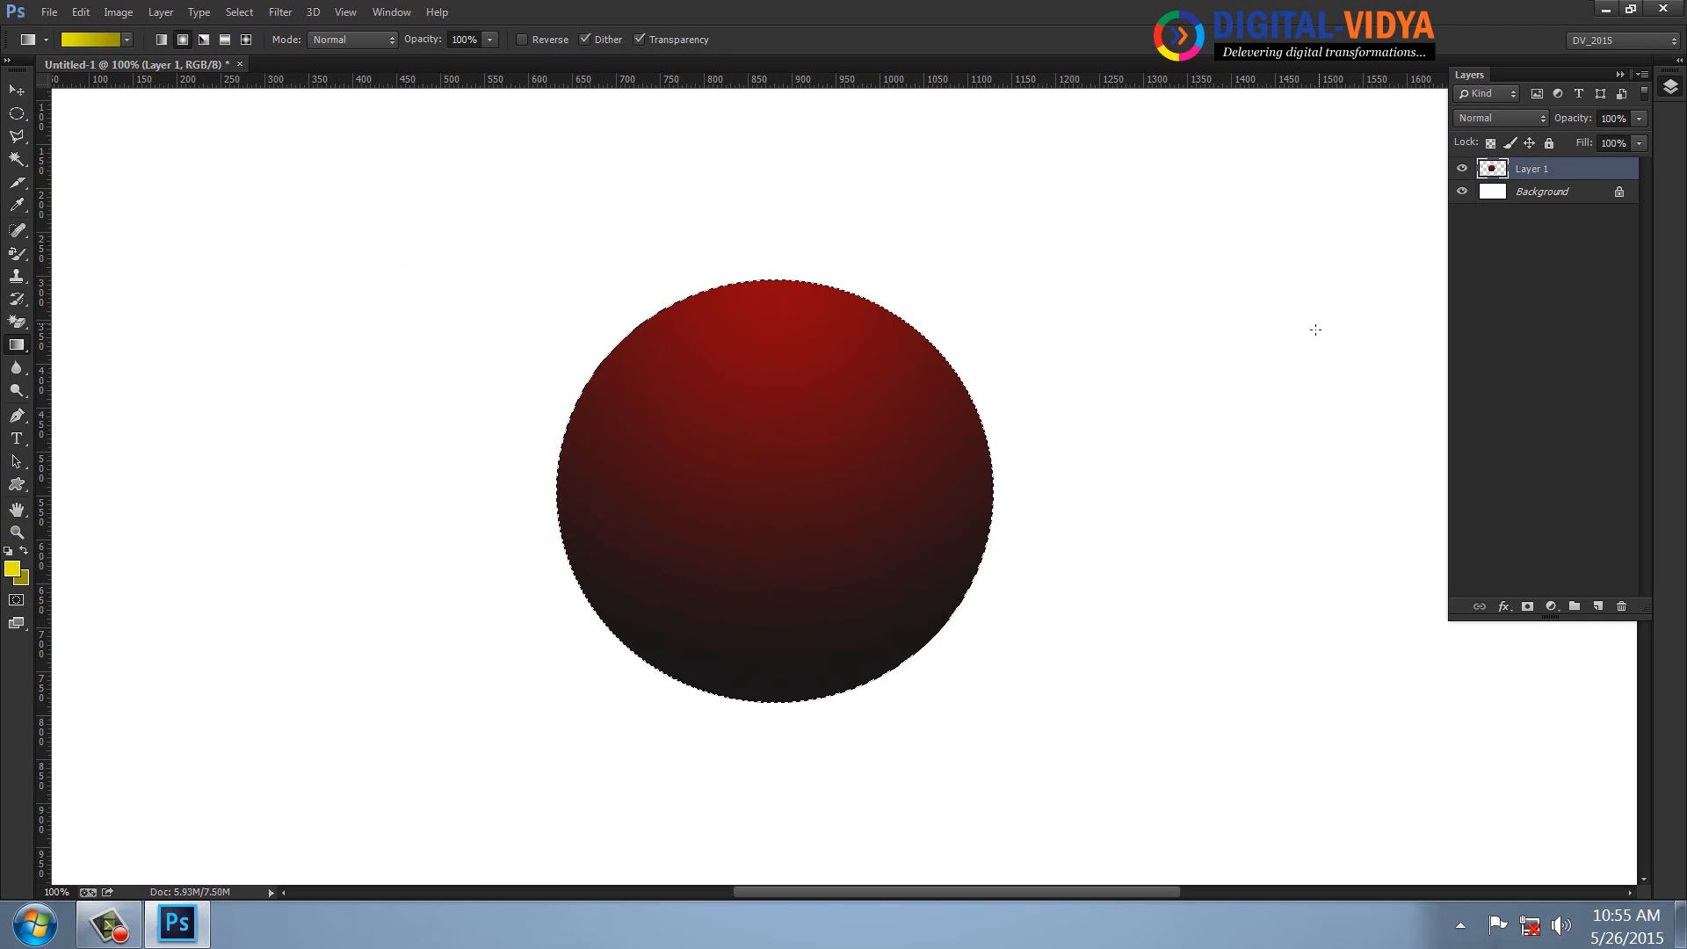
# - Add a new layer and fill the circular selection with a radial yellow gradient from its lower edge to its upper edge
pyautogui.click(1597, 606)
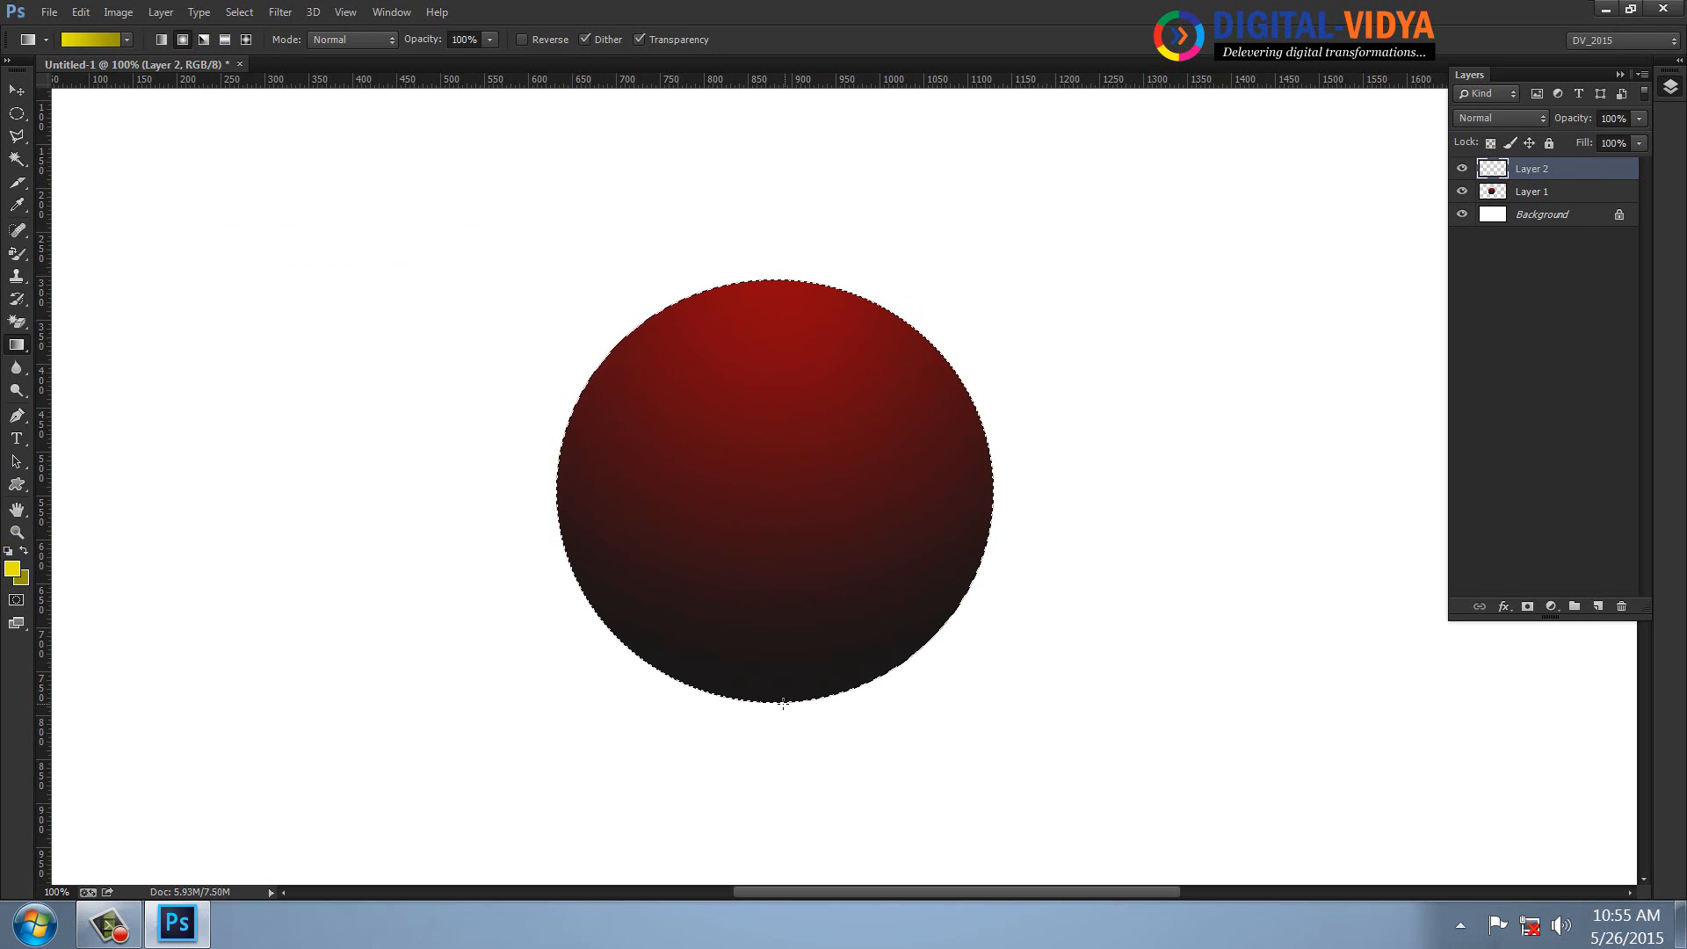
pyautogui.moveTo(779, 700); pyautogui.dragTo(771, 538)
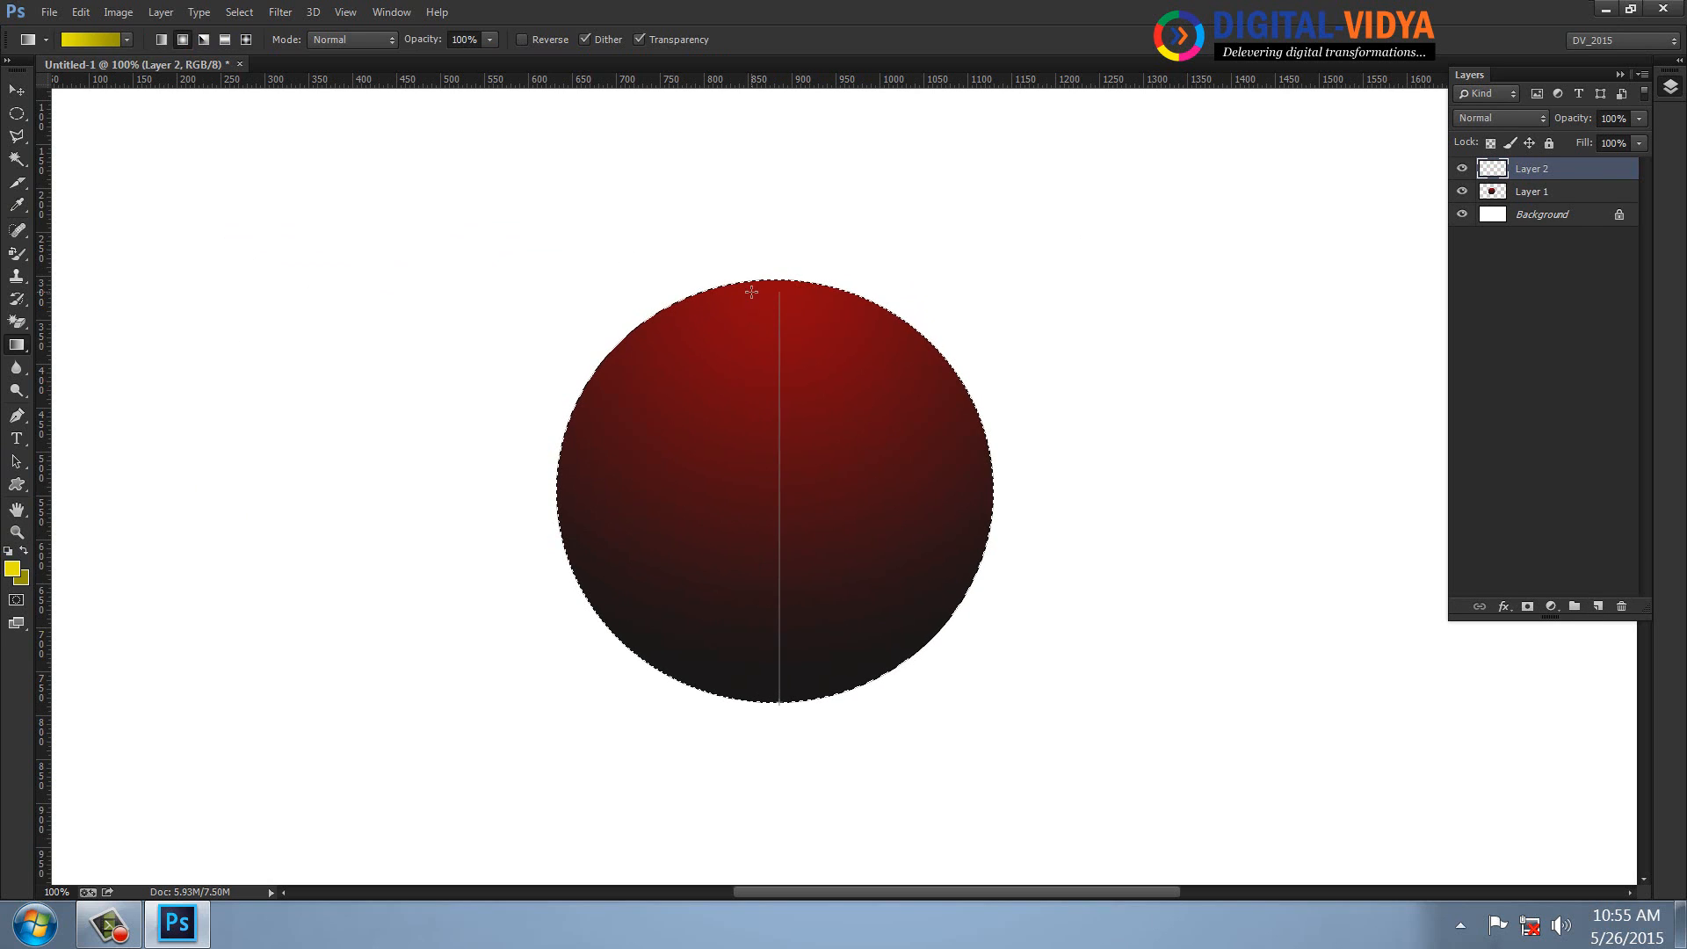
pyautogui.moveTo(751, 292); pyautogui.dragTo(752, 292)
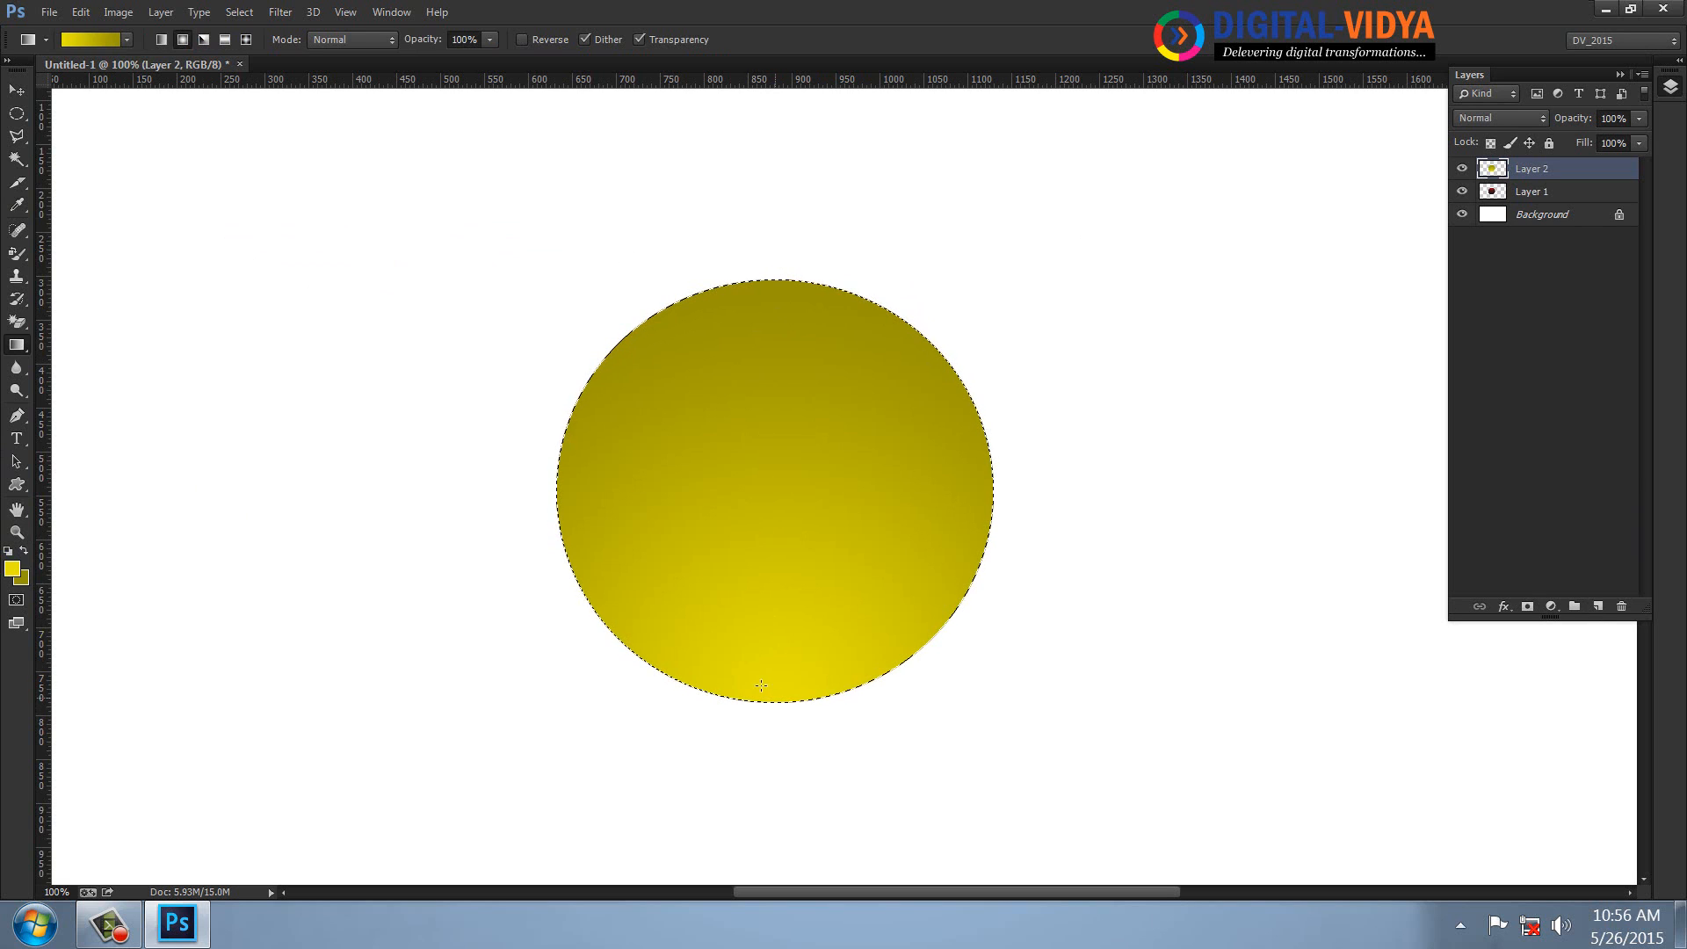
# - Set the foreground color to blue #1387c3 and the background color to a darker shade of the same blue
pyautogui.click(13, 569)
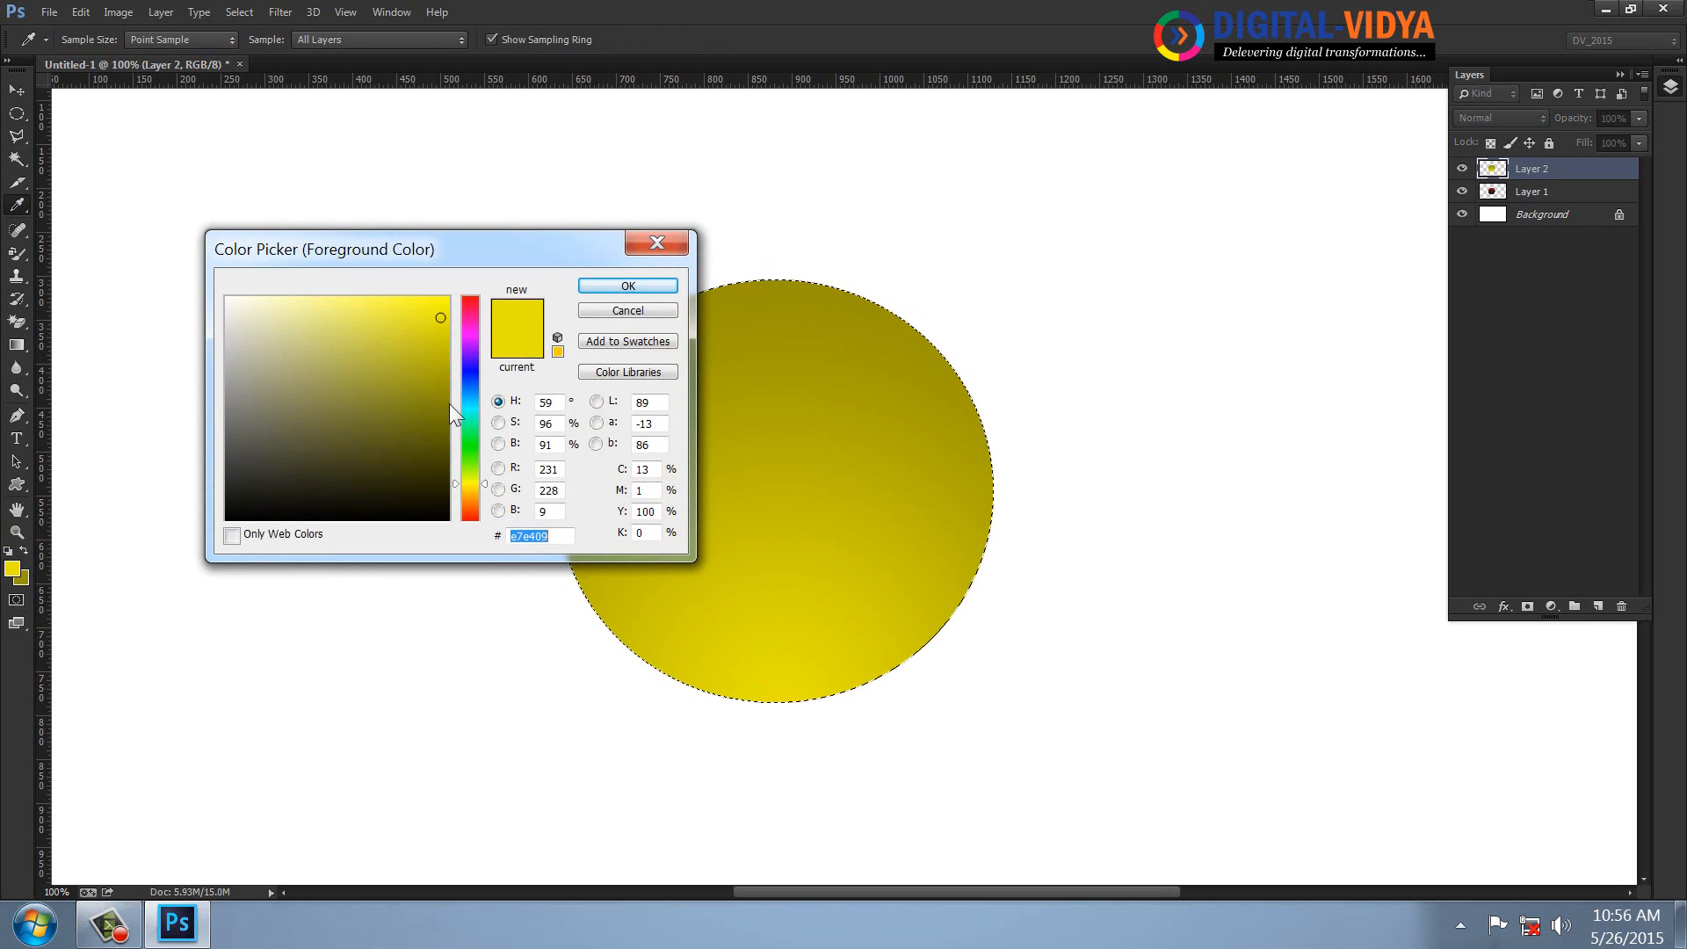
pyautogui.click(471, 395)
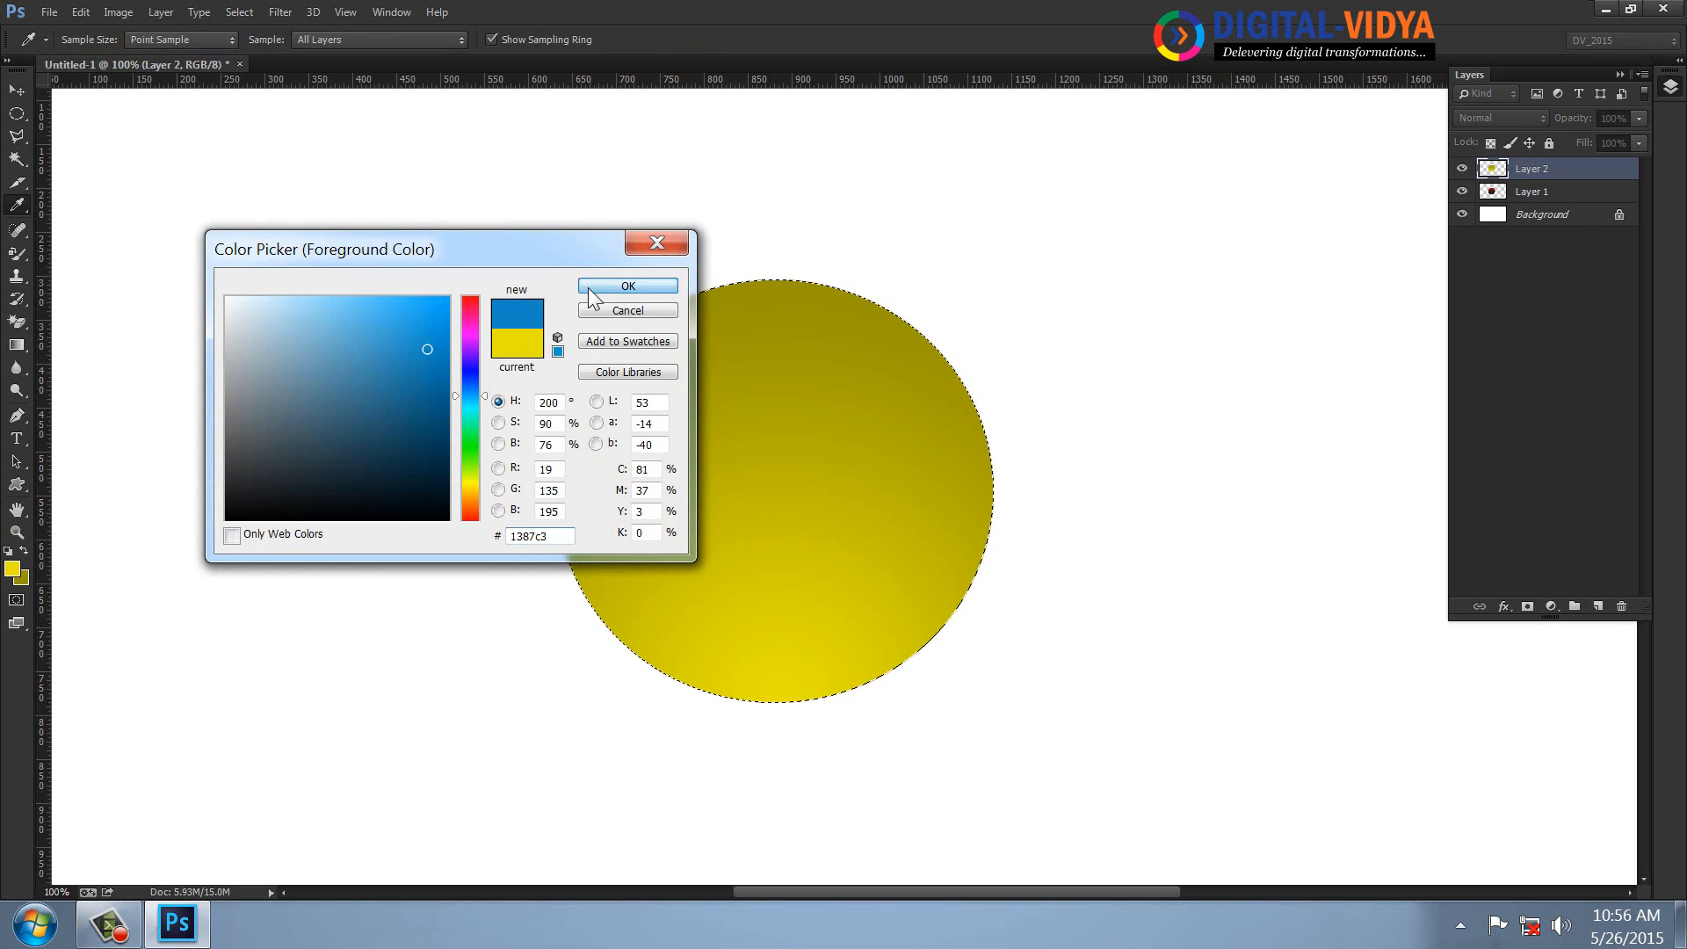
pyautogui.click(627, 285)
pyautogui.click(22, 576)
pyautogui.click(13, 569)
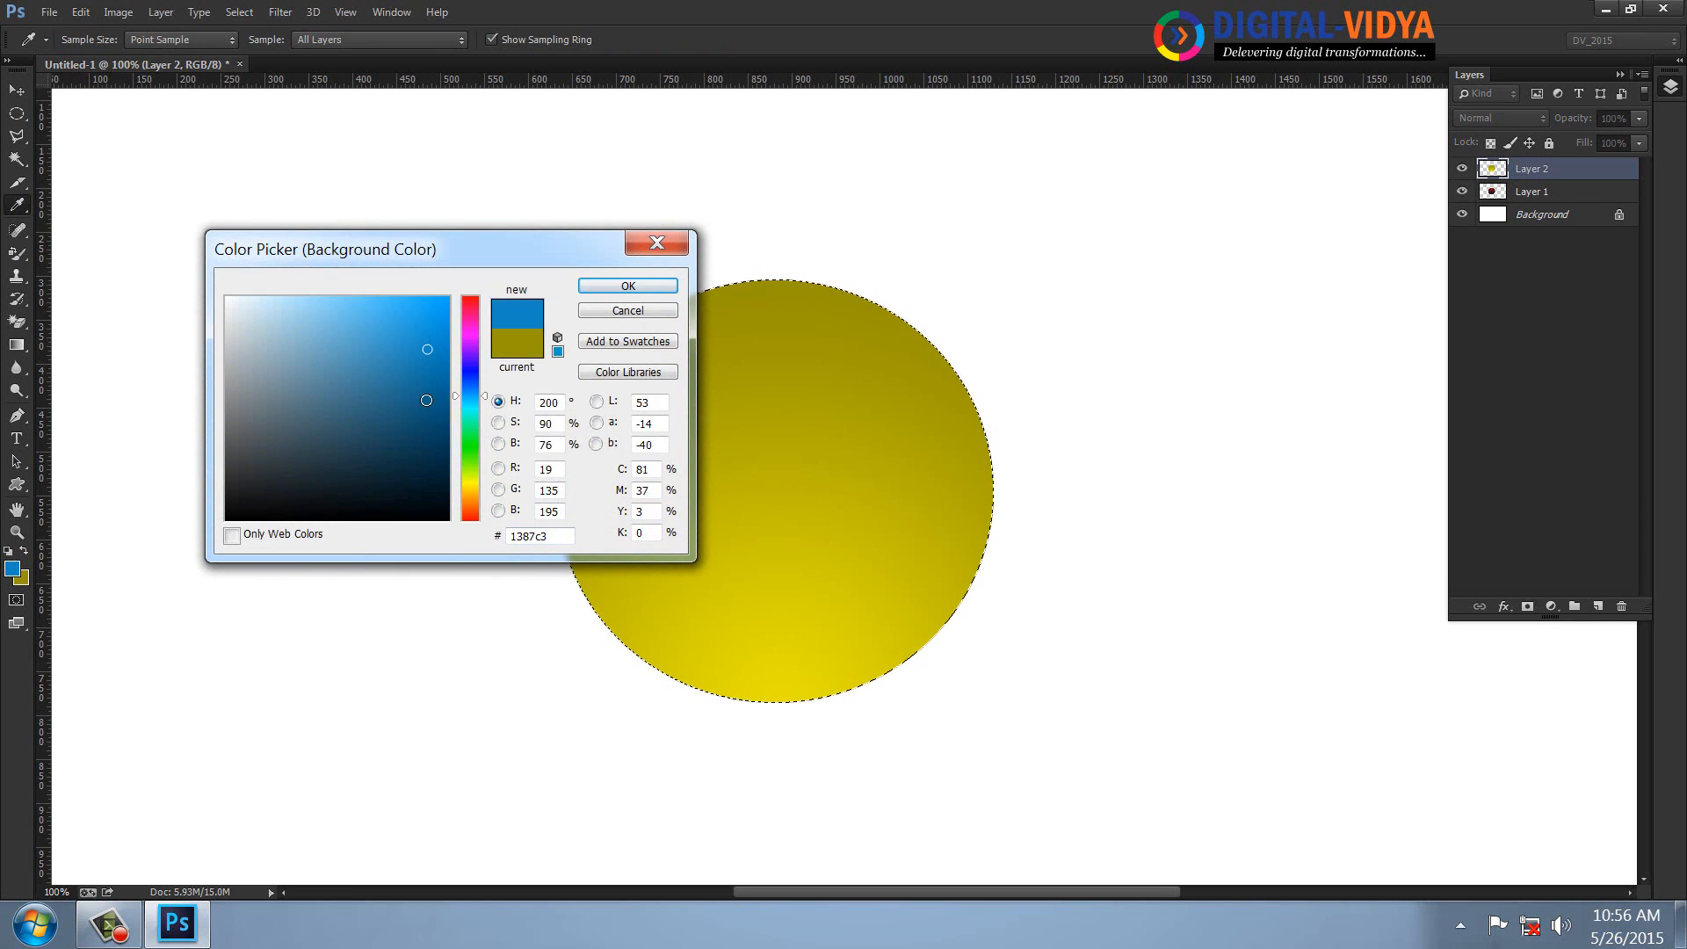
pyautogui.click(440, 401)
pyautogui.click(626, 287)
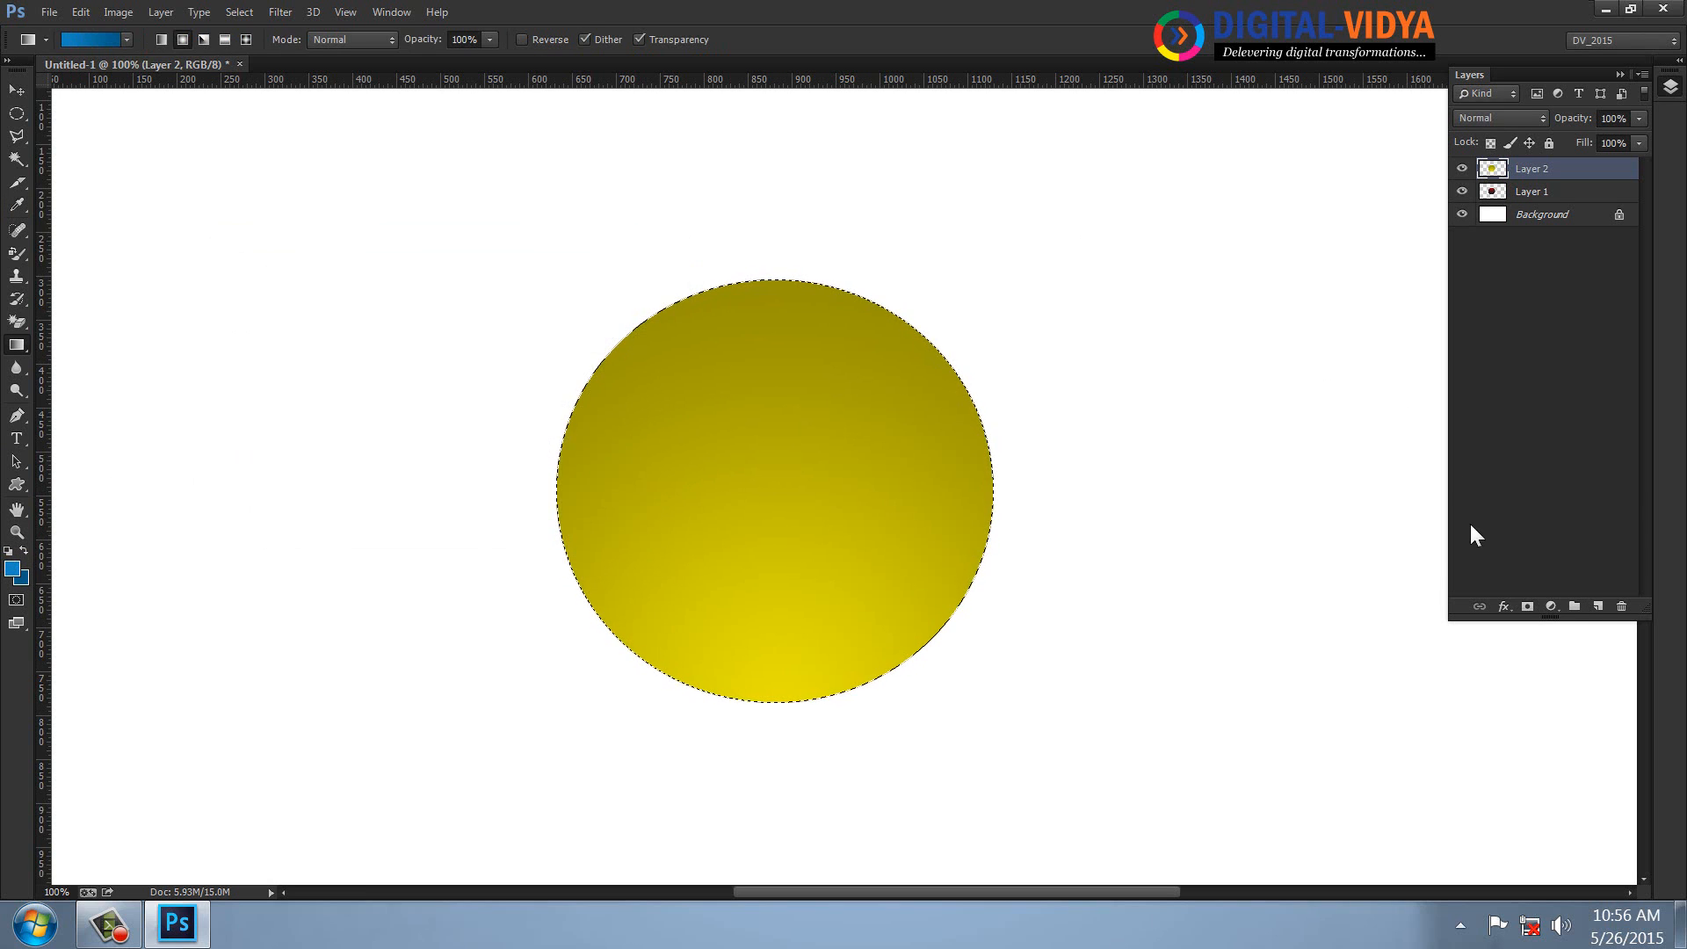
# - Fill the selection on a new layer with a radial blue gradient from the circle's left edge to its right, and deselect
pyautogui.click(1597, 606)
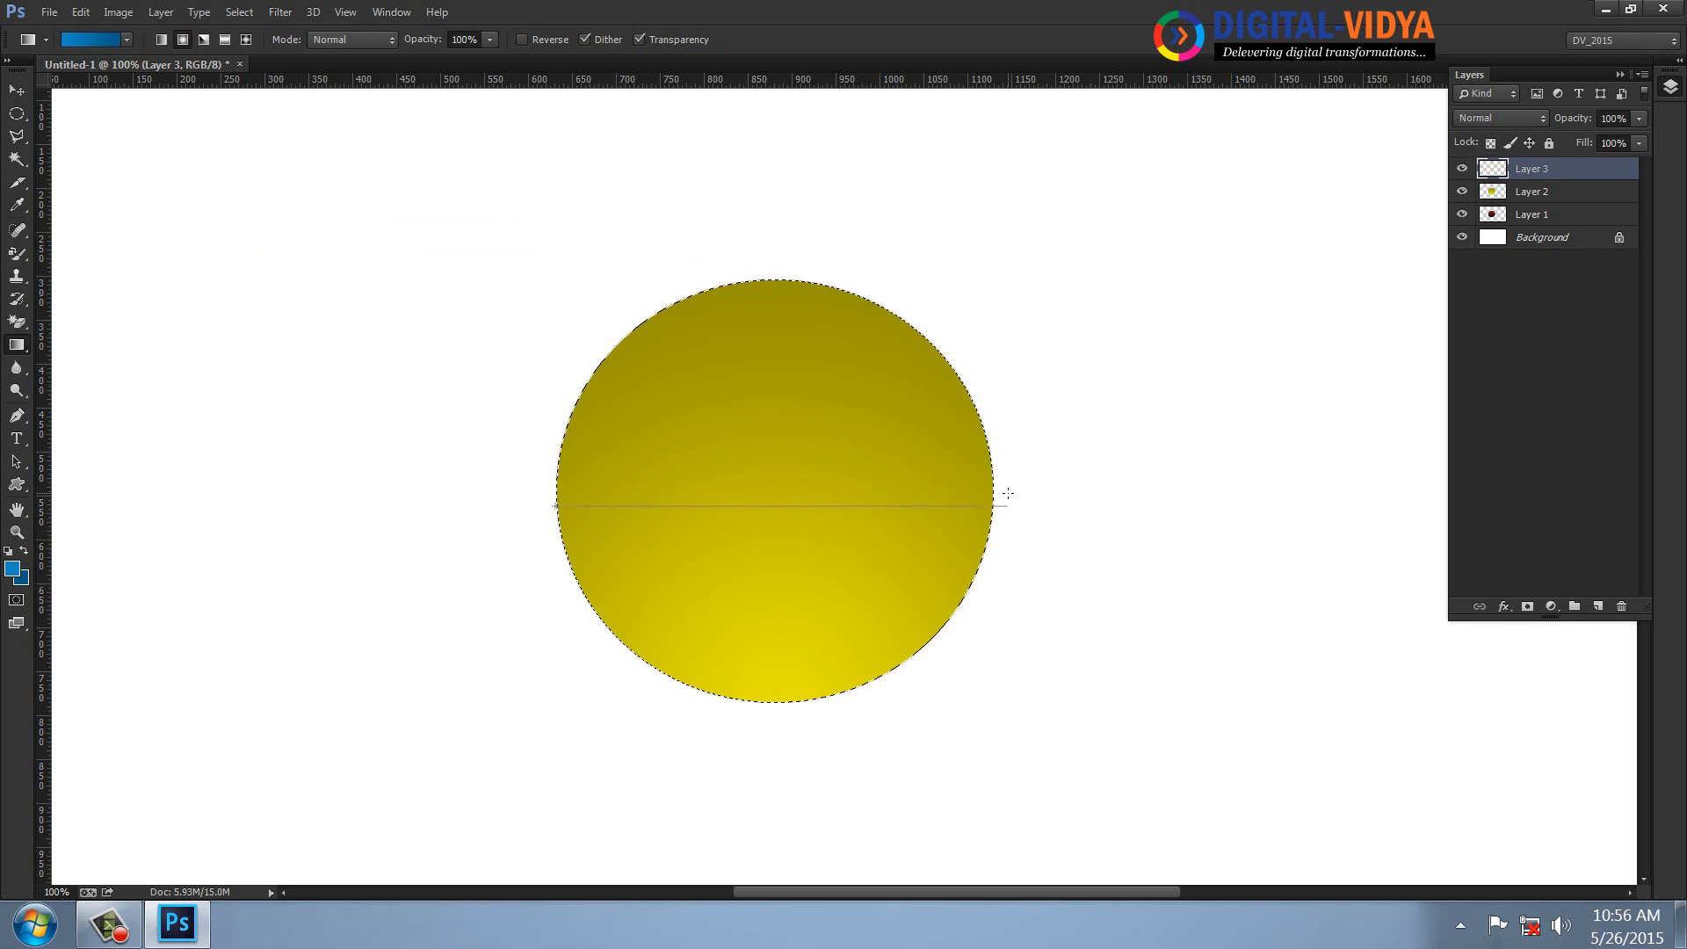
pyautogui.moveTo(1007, 493); pyautogui.dragTo(1008, 493)
pyautogui.hotkey('ctrl', 'd')
# - Spread the stacked blue, yellow and red circles apart across the canvas with the Move tool
pyautogui.click(16, 90)
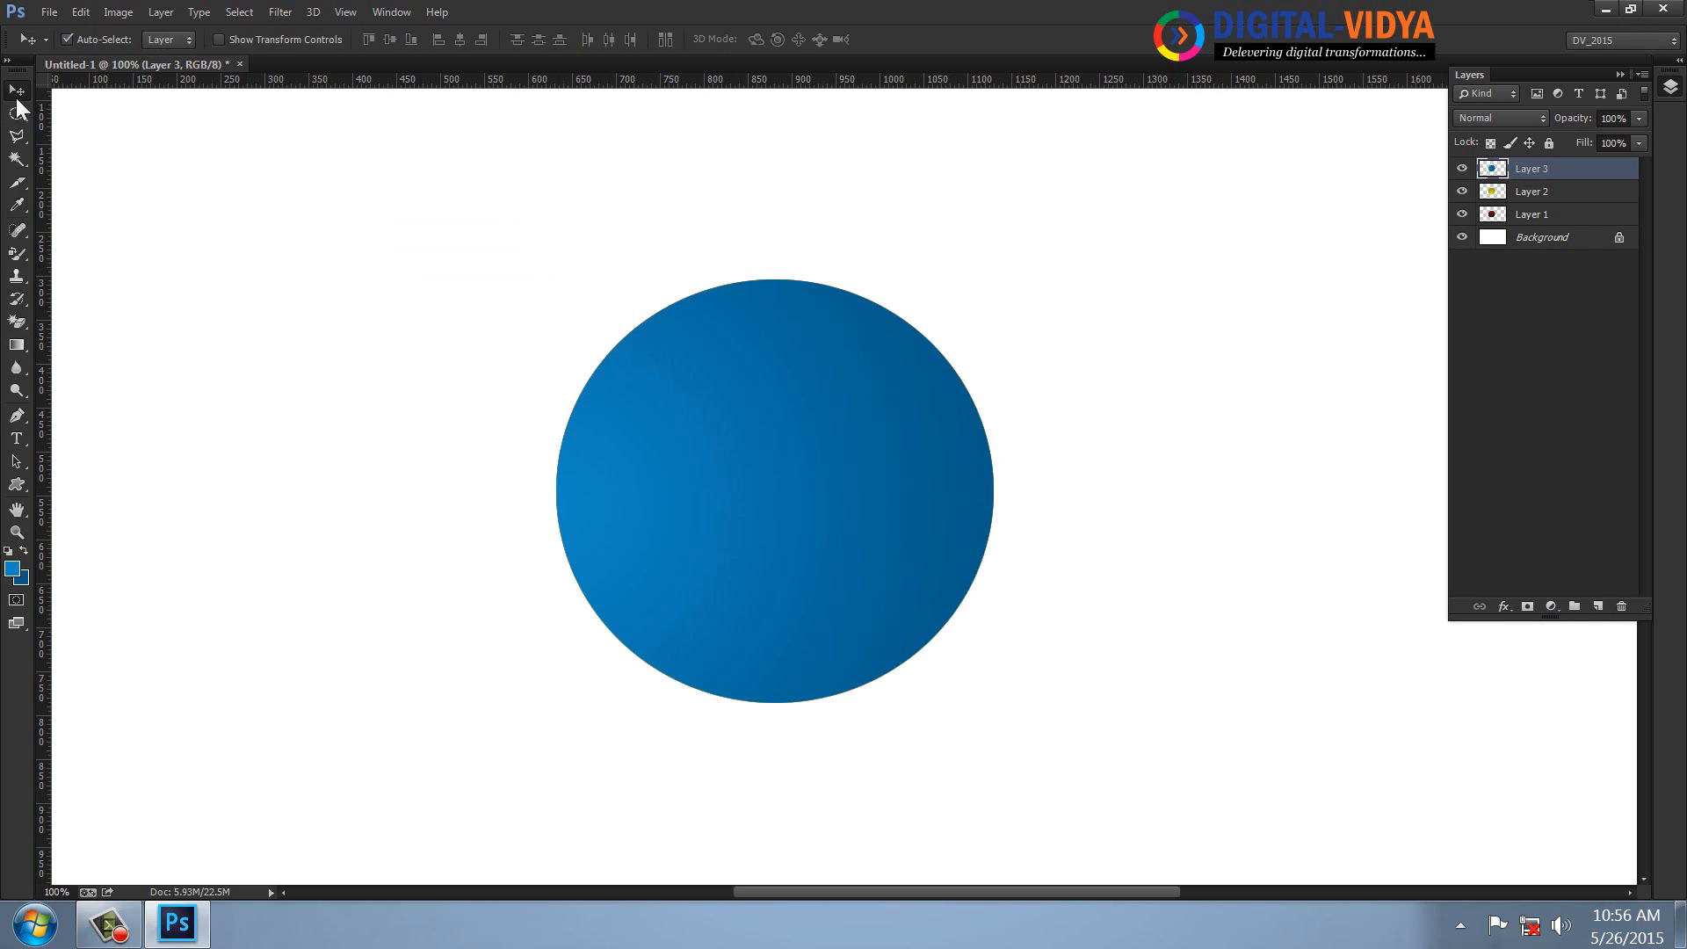
pyautogui.moveTo(875, 487); pyautogui.dragTo(1282, 478)
pyautogui.moveTo(620, 431); pyautogui.dragTo(270, 247)
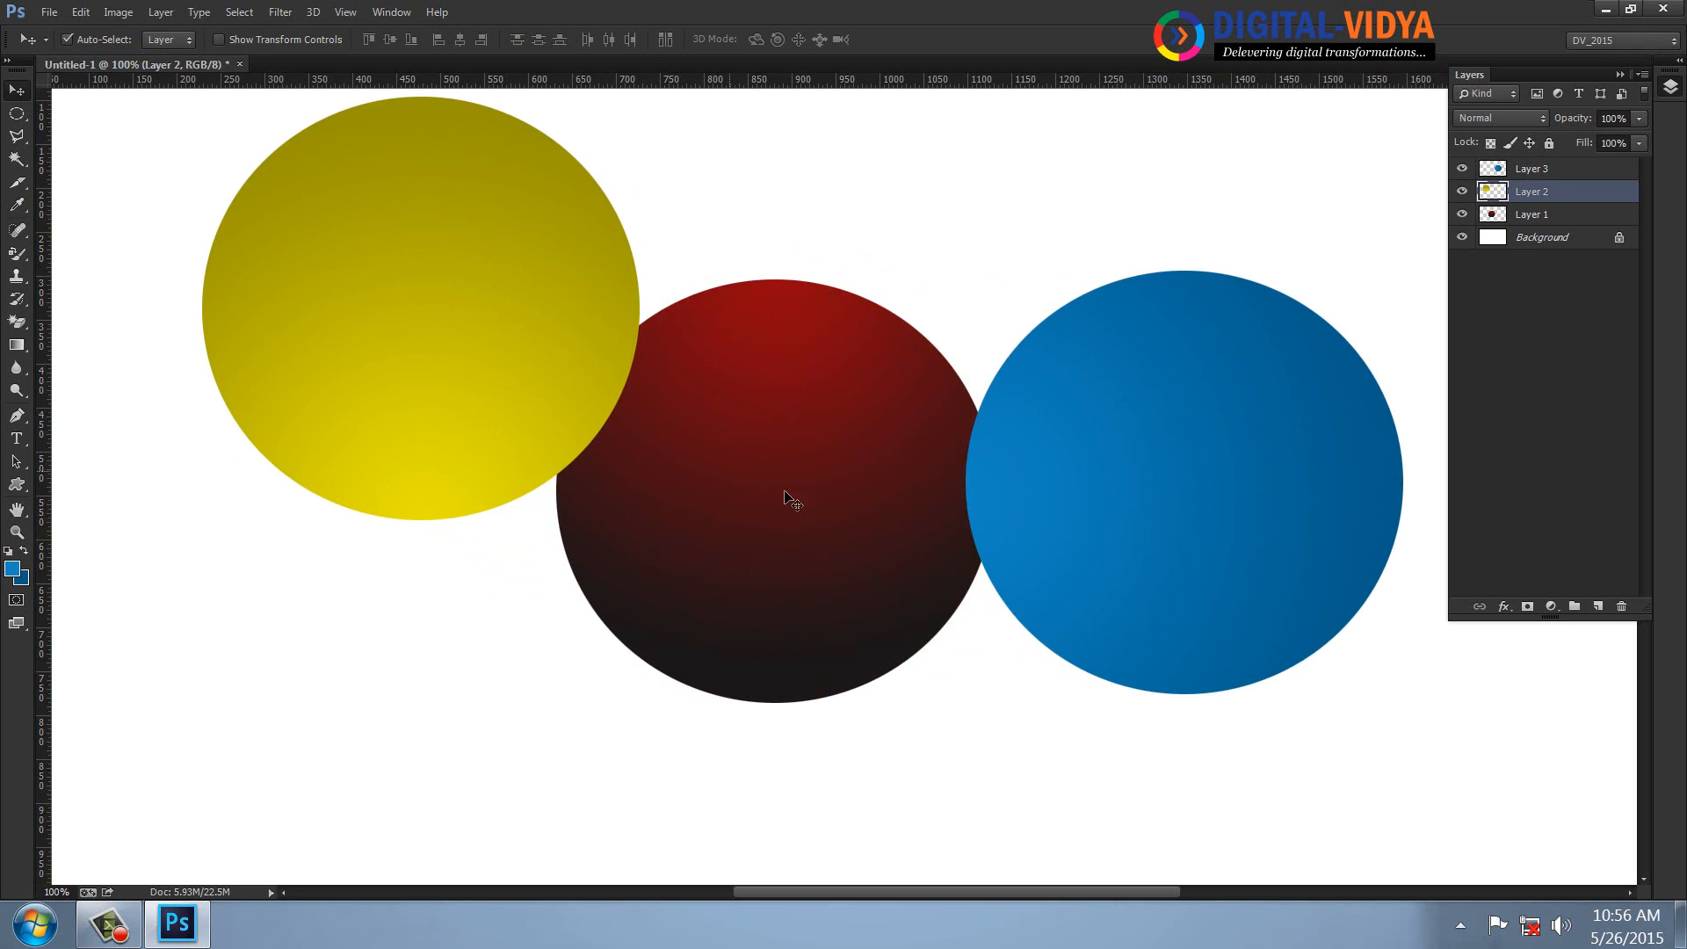
pyautogui.moveTo(851, 522); pyautogui.dragTo(629, 679)
pyautogui.moveTo(1108, 493); pyautogui.dragTo(677, 655)
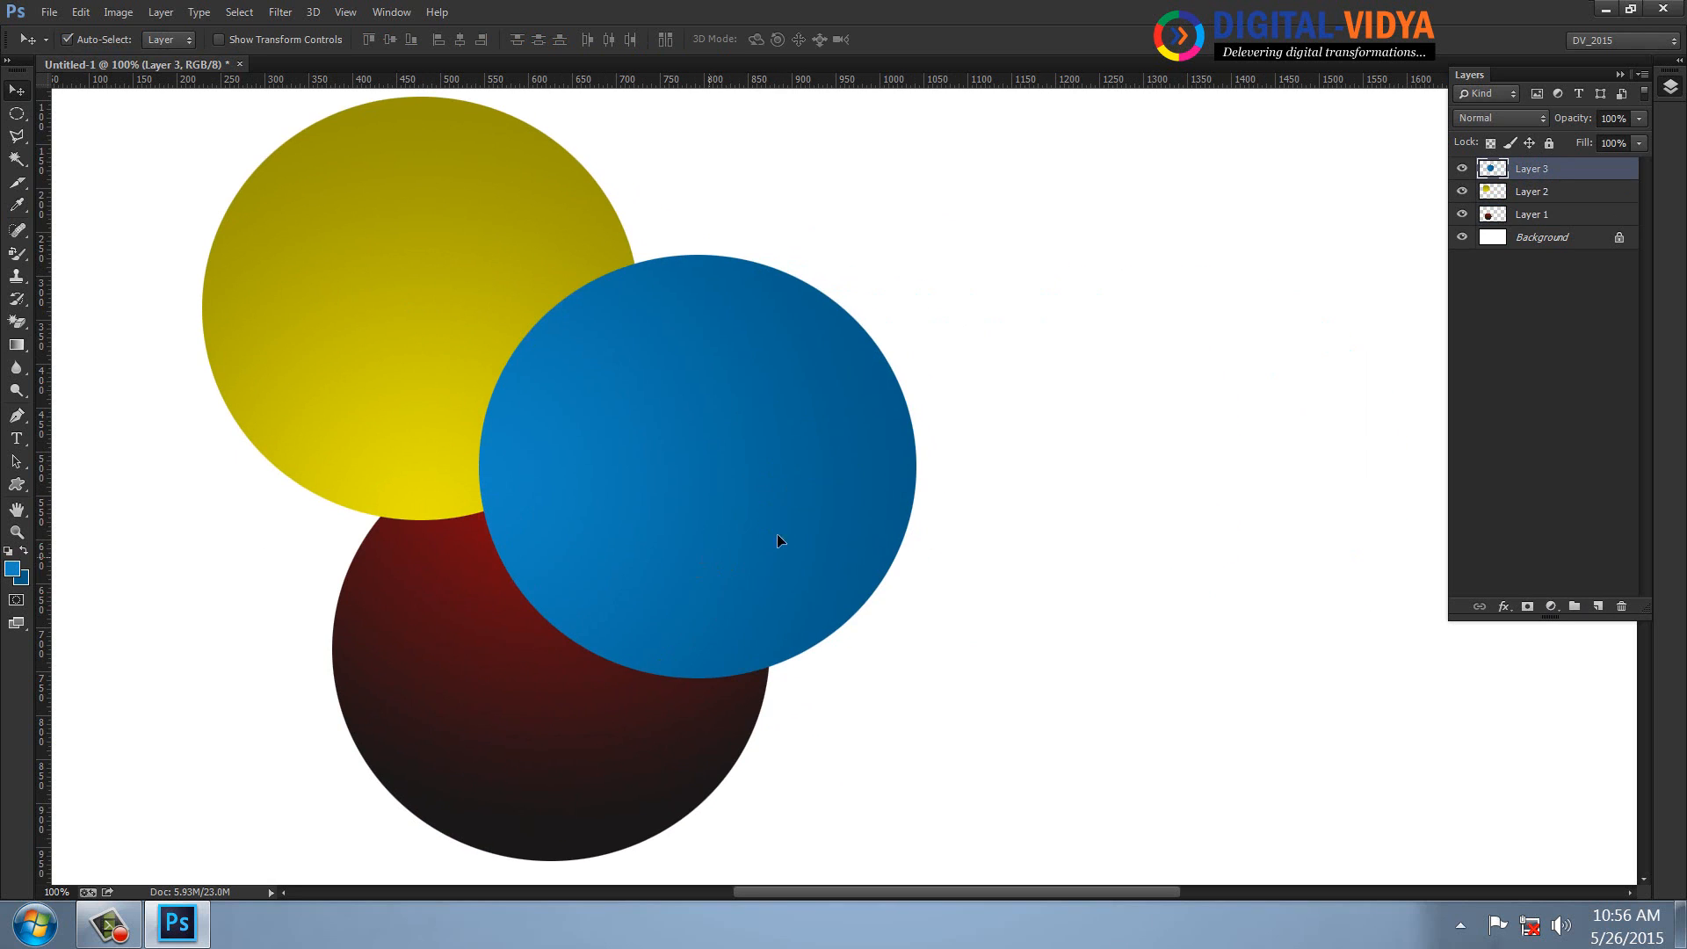
pyautogui.moveTo(776, 539); pyautogui.dragTo(1101, 452)
pyautogui.moveTo(629, 693); pyautogui.dragTo(849, 700)
pyautogui.moveTo(1049, 485); pyautogui.dragTo(1121, 502)
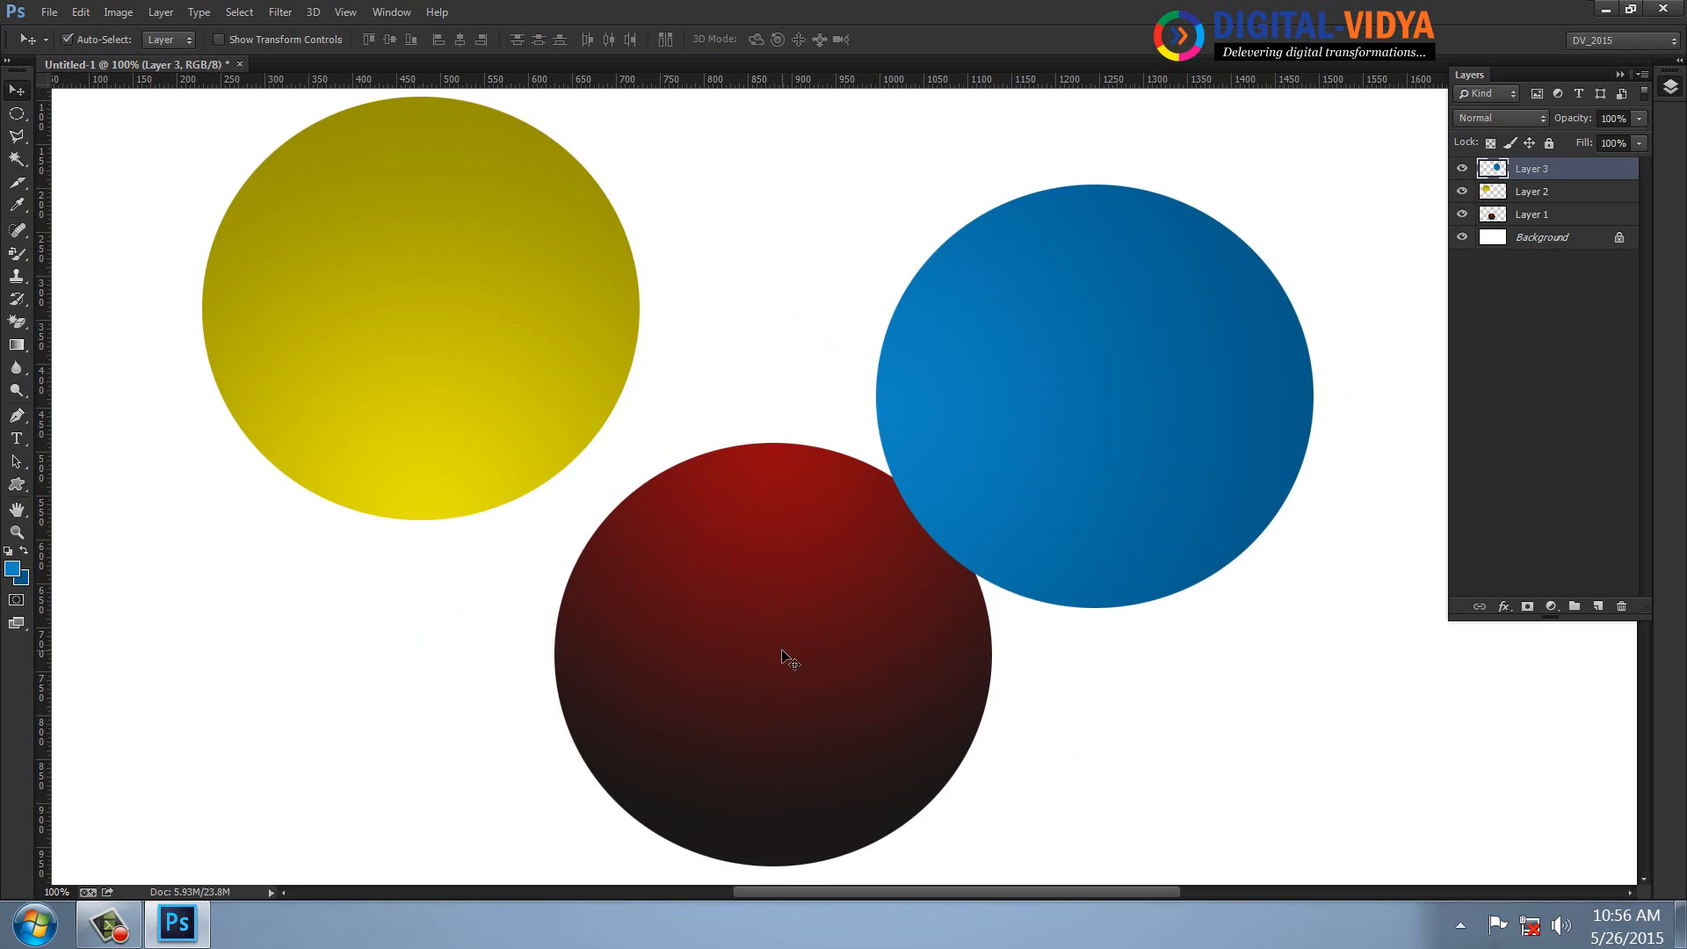
pyautogui.moveTo(790, 660); pyautogui.dragTo(833, 624)
# - Delete the yellow circle's layer and move the red circle up and to the left, beside the blue one
pyautogui.moveTo(412, 327); pyautogui.dragTo(412, 381)
pyautogui.press('Delete')
pyautogui.moveTo(853, 599); pyautogui.dragTo(790, 504)
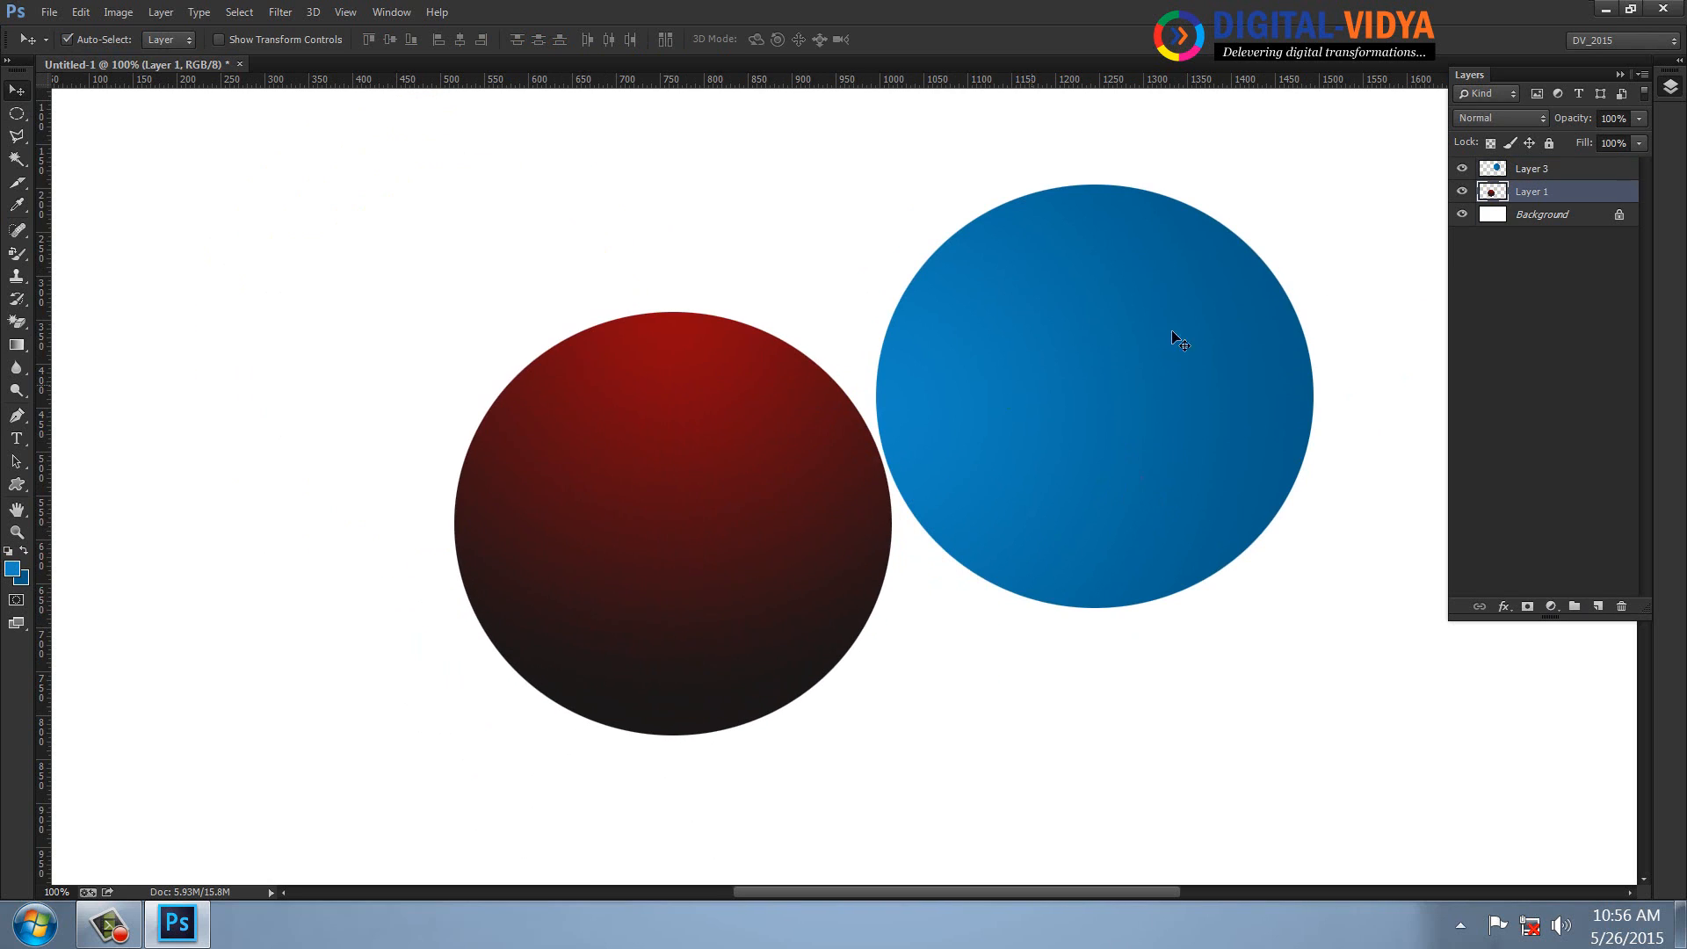
# - Hide the red circle's layer and move the blue circle toward the middle of the canvas
pyautogui.click(1461, 191)
pyautogui.click(1496, 167)
pyautogui.moveTo(1186, 440); pyautogui.dragTo(1034, 451)
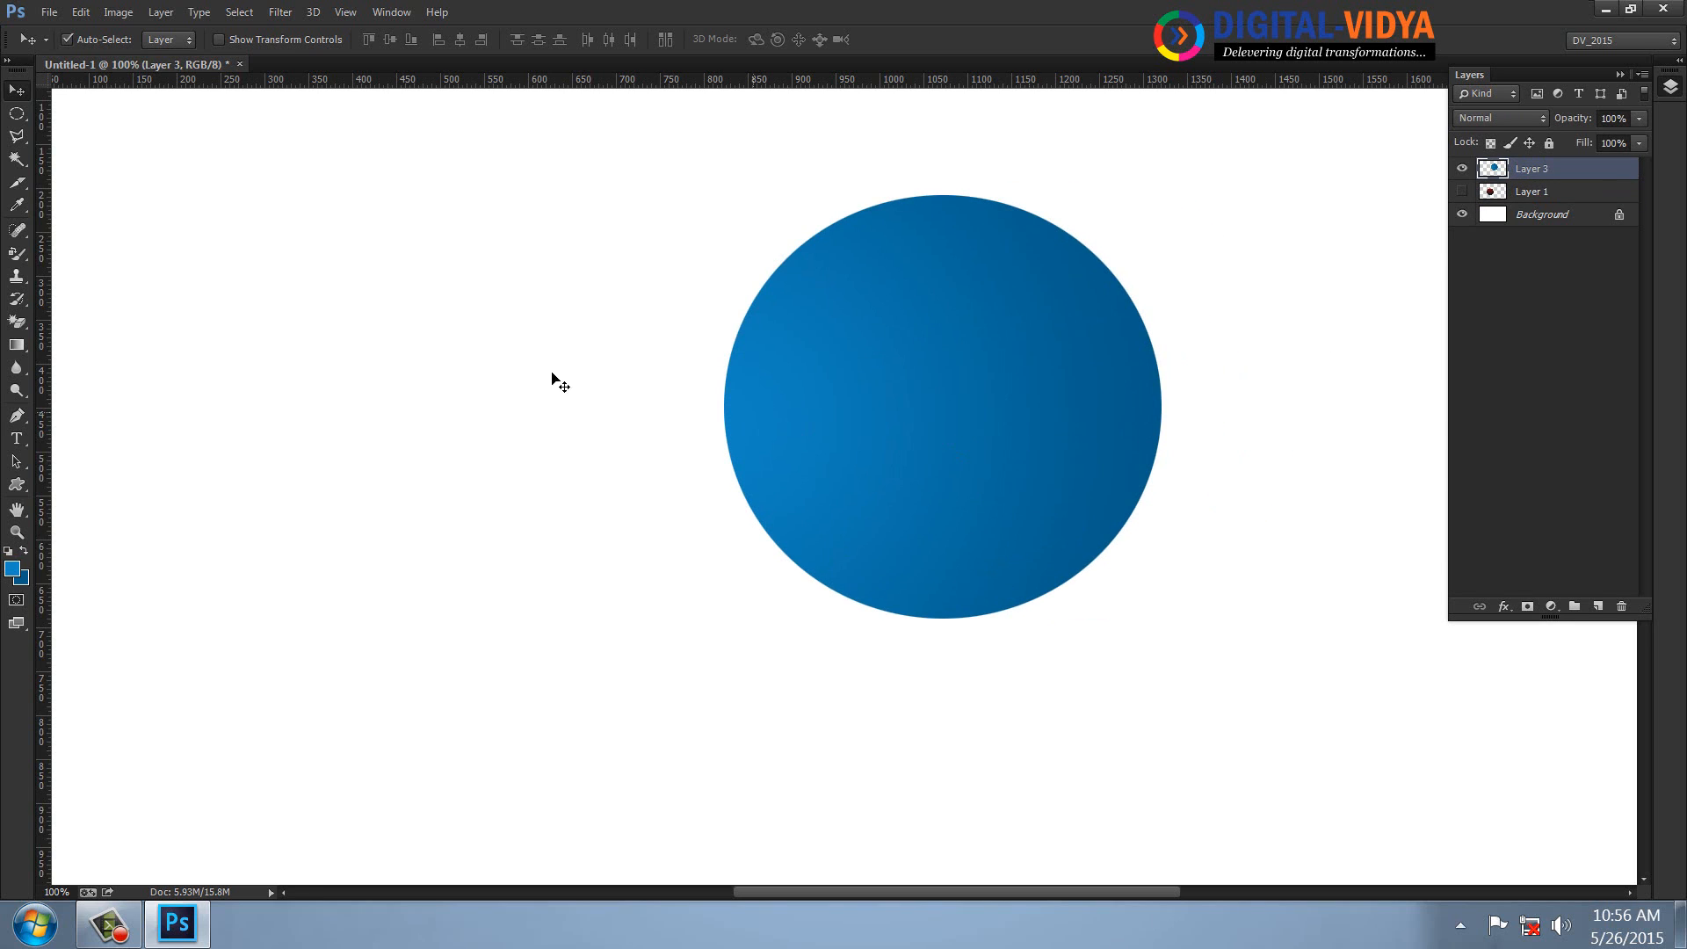
# - Draw a flat elliptical selection about 260 px wide left of the blue circle, and add a new layer with the Background hidden
pyautogui.click(16, 113)
pyautogui.moveTo(223, 341); pyautogui.dragTo(451, 418)
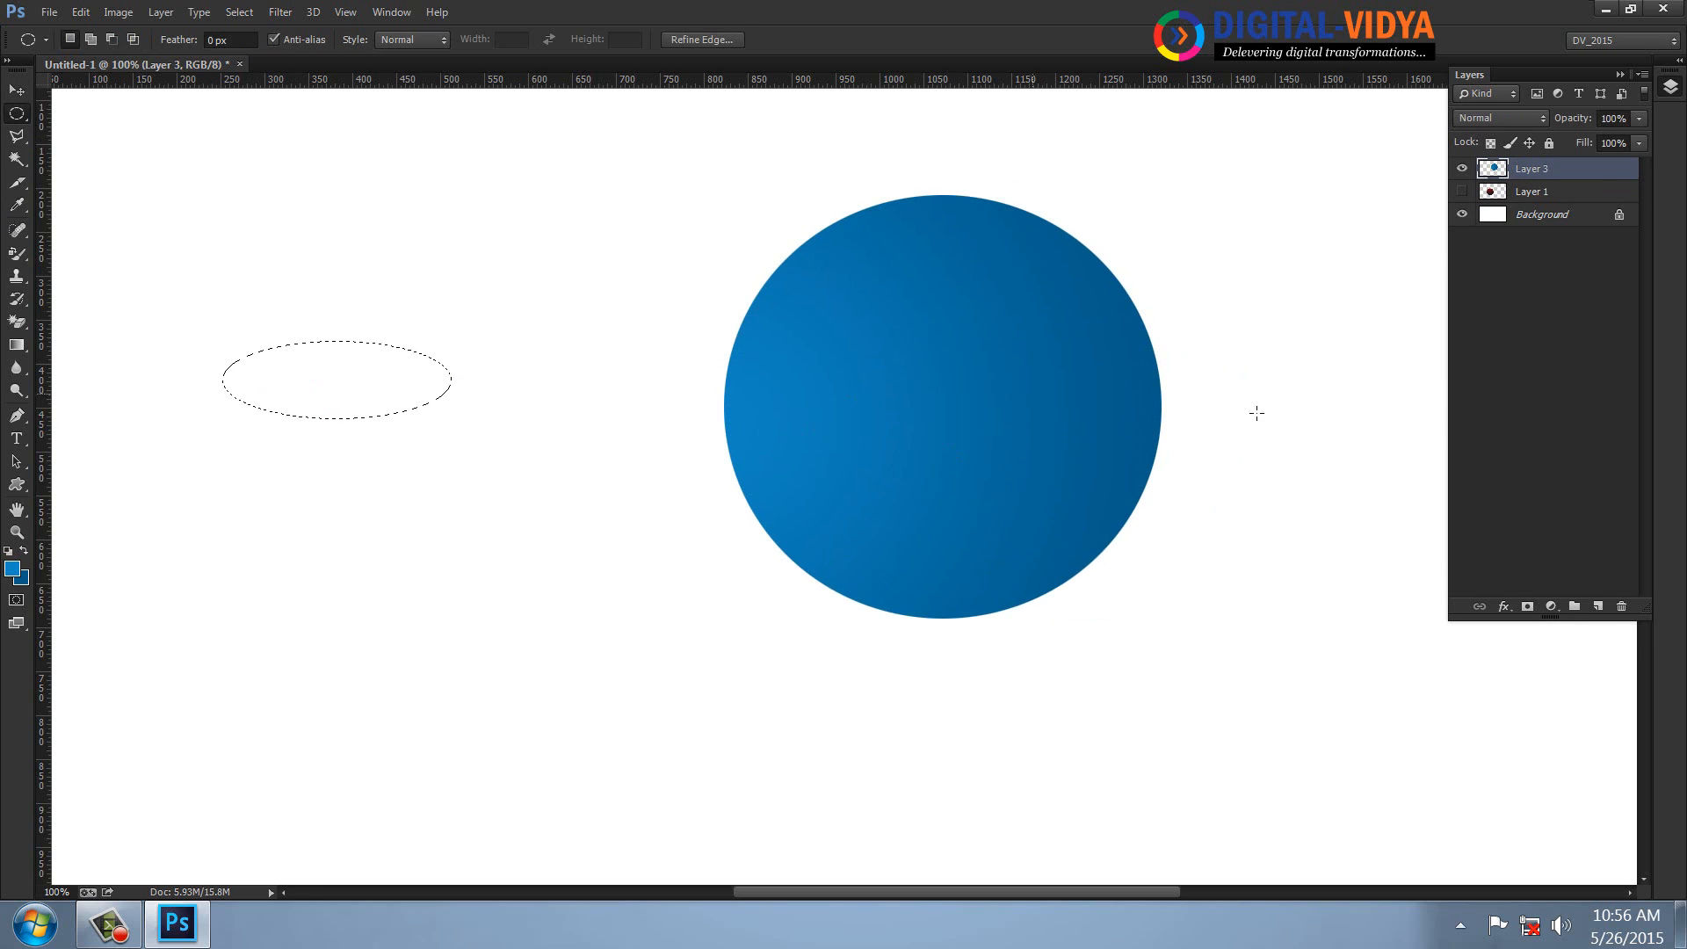
pyautogui.click(1599, 606)
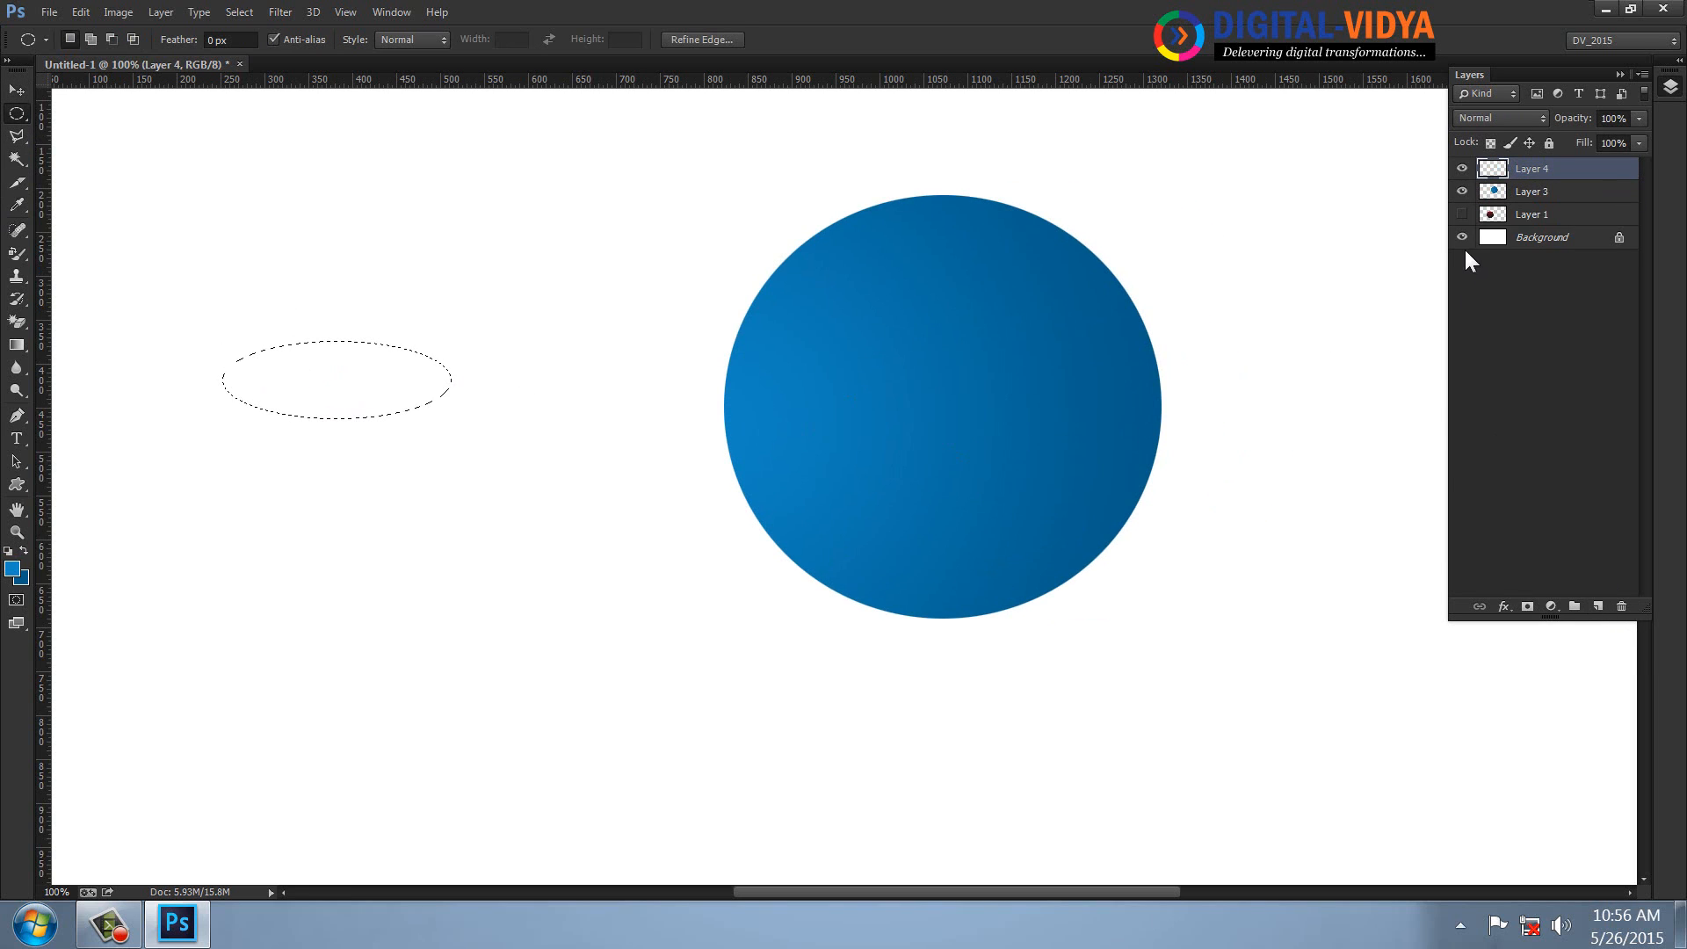
pyautogui.click(1462, 237)
# - Feather the elliptical selection by 20 pixels, fill it with the default white background color, and deselect
pyautogui.rightClick(309, 370)
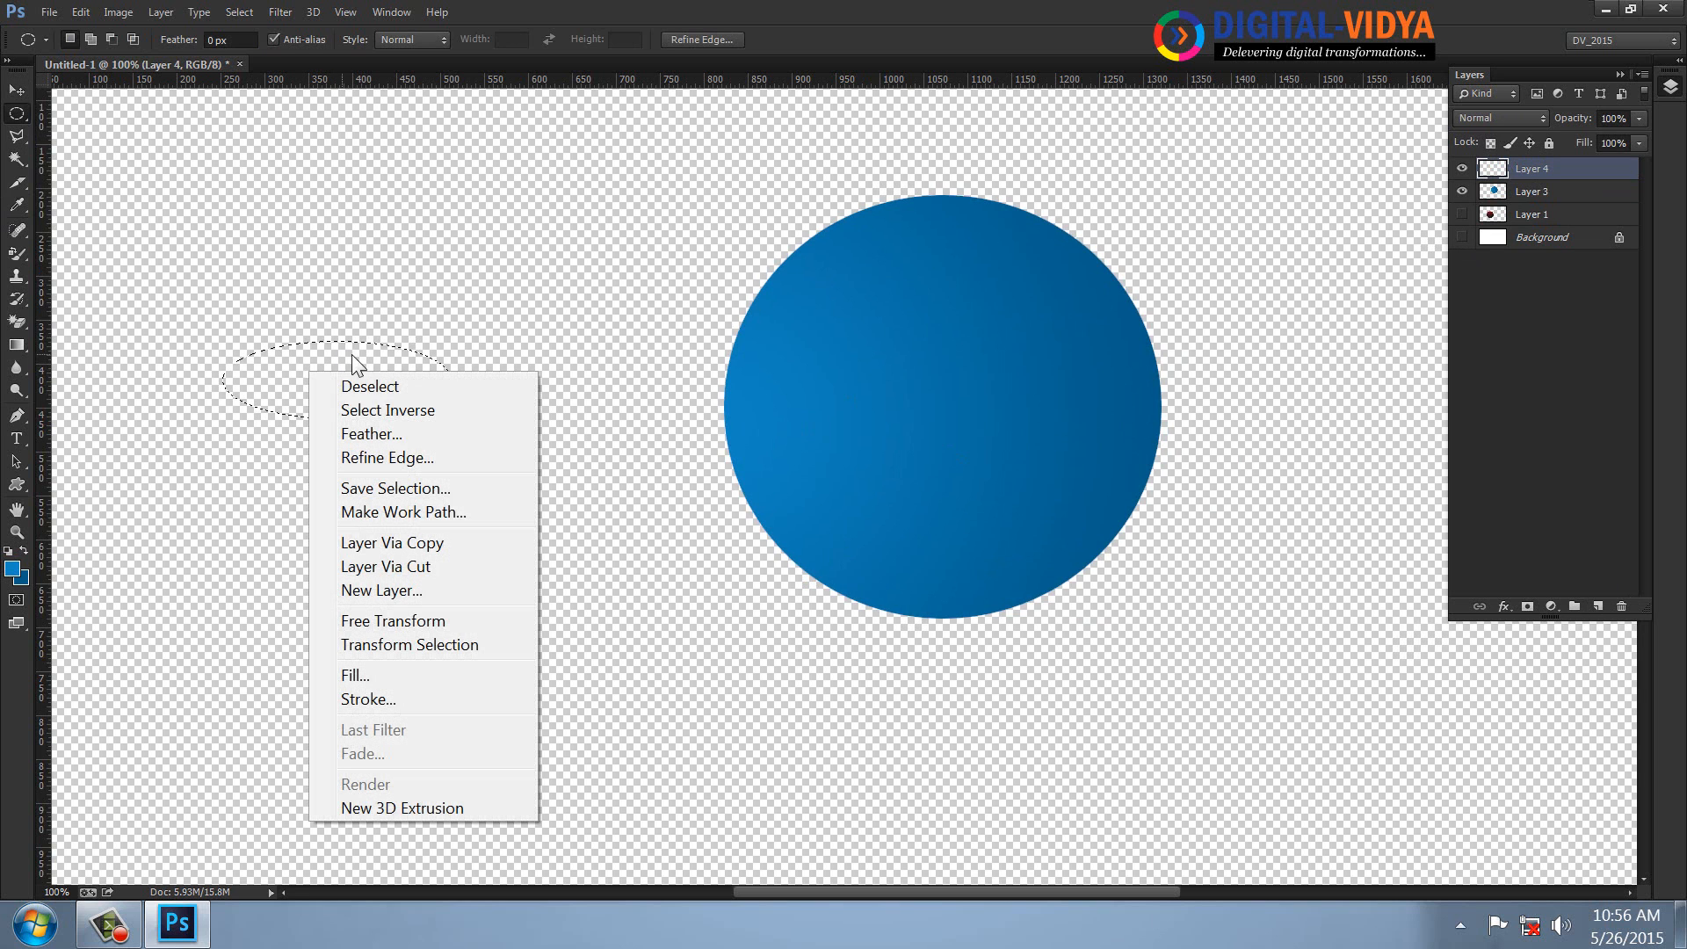
pyautogui.click(361, 431)
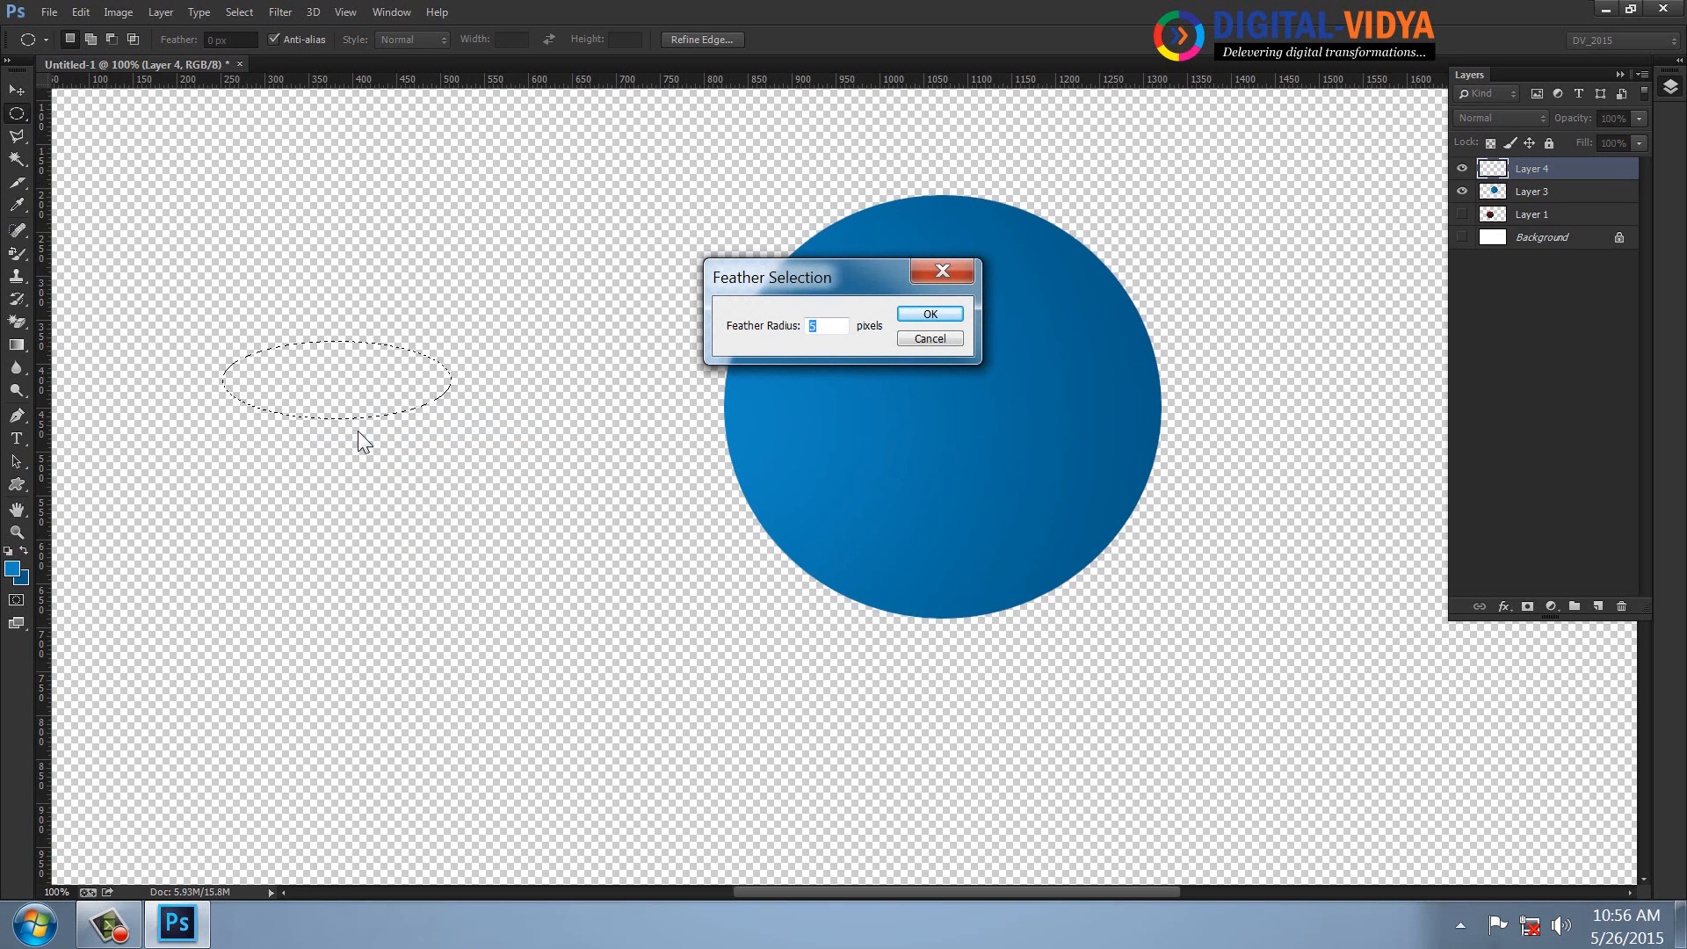
pyautogui.write('20')
pyautogui.press('Return')
pyautogui.press('d')
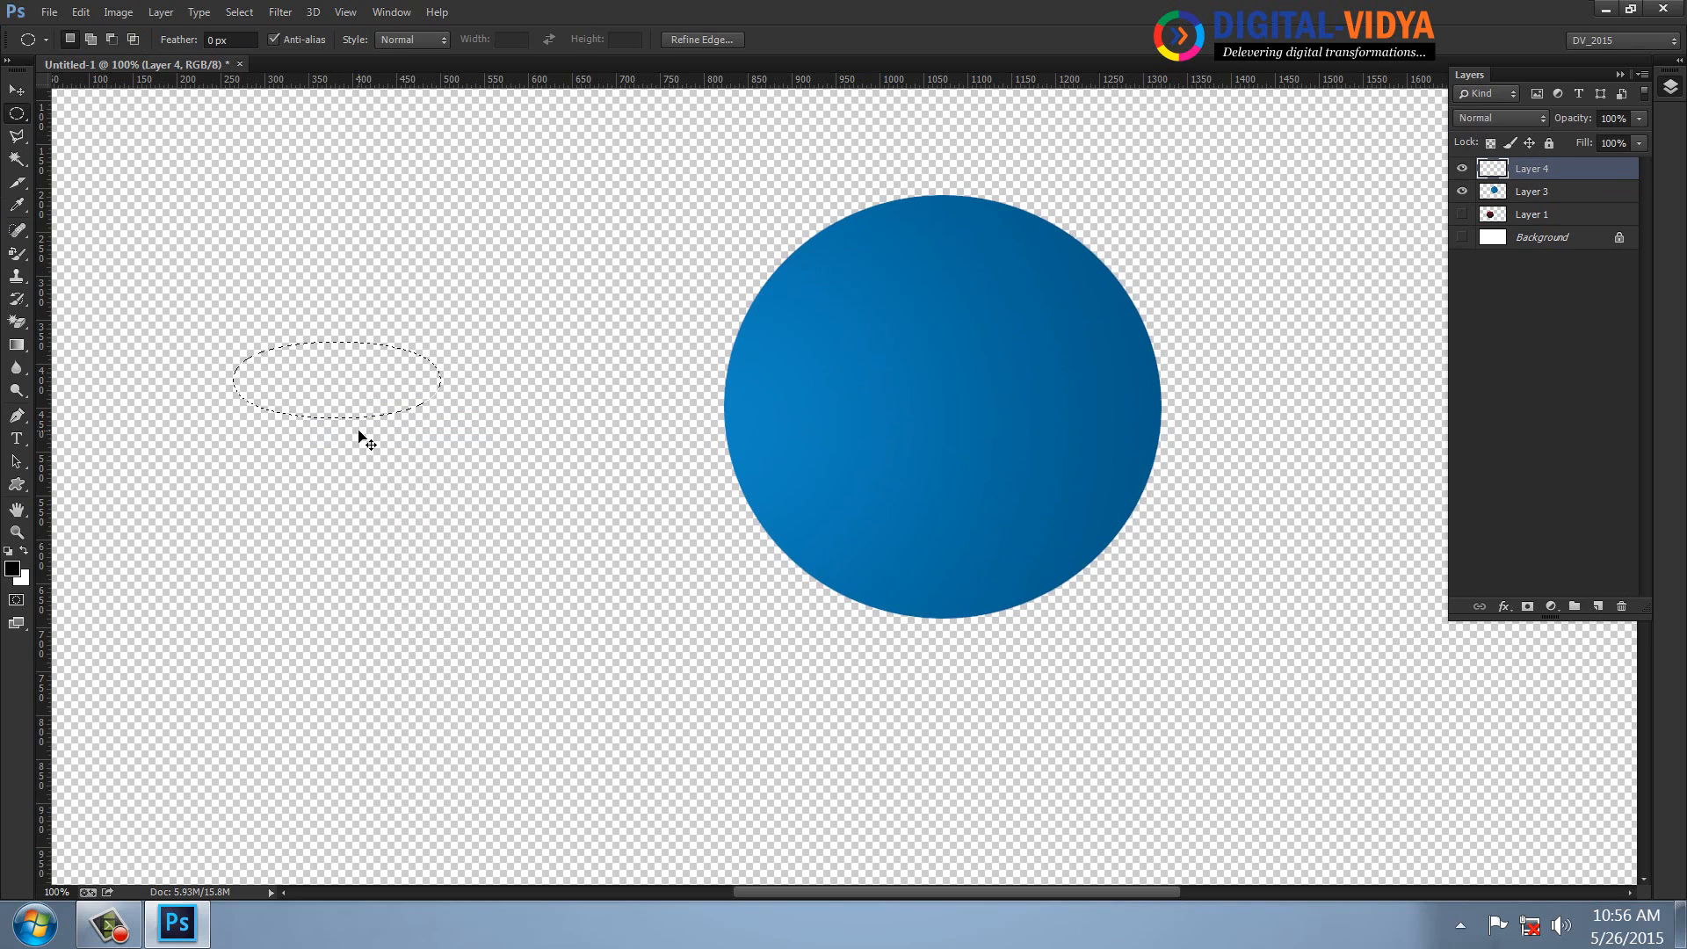
pyautogui.hotkey('ctrl', 'BackSpace')
pyautogui.hotkey('ctrl', 'd')
# - Move the soft white ellipse onto the blue circle, enlarge it with Free Transform, and position it over the circle's upper edge
pyautogui.press('v')
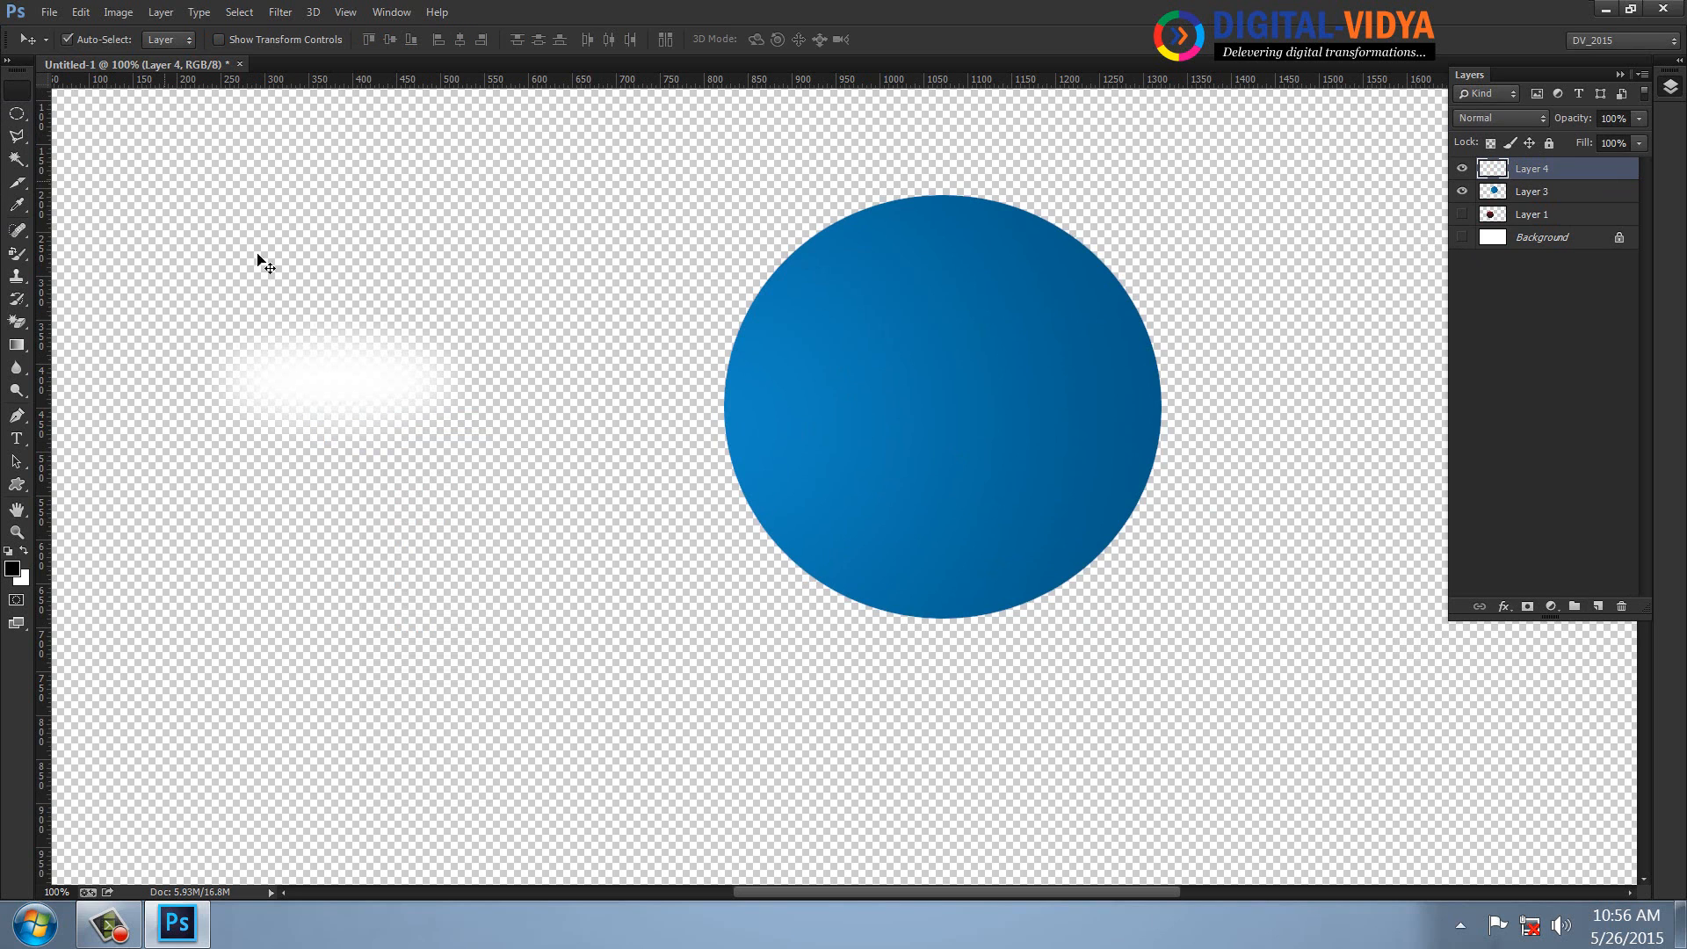
pyautogui.moveTo(391, 389); pyautogui.dragTo(989, 591)
pyautogui.hotkey('ctrl', 't')
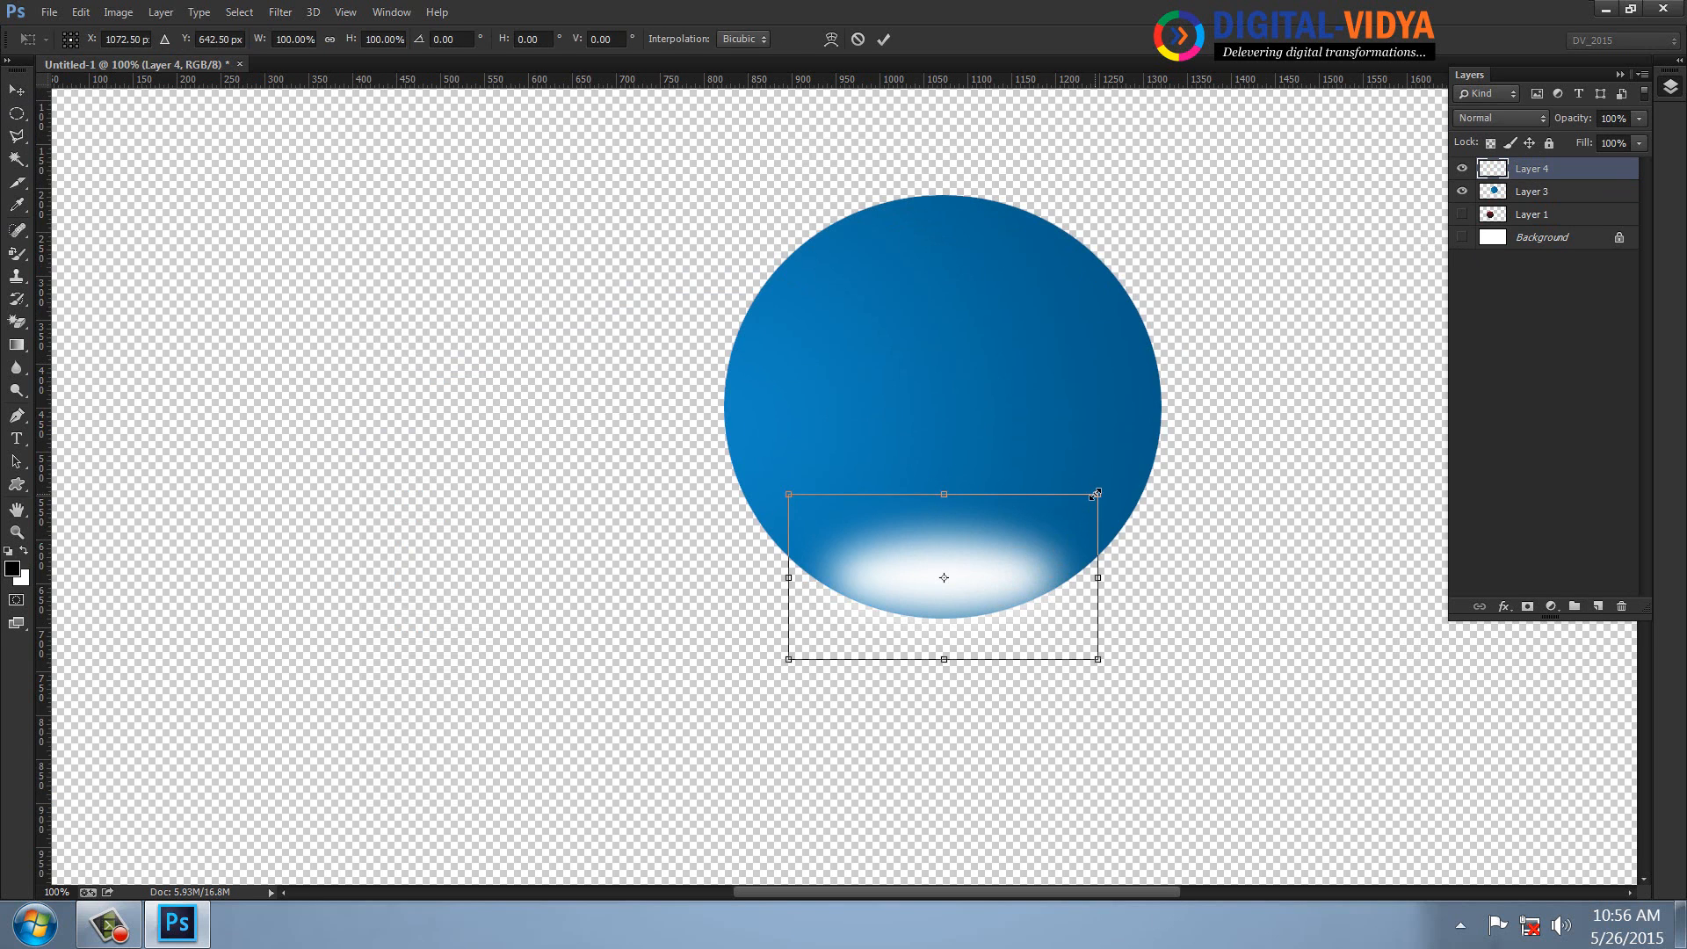
pyautogui.moveTo(1096, 493); pyautogui.dragTo(1234, 420)
pyautogui.moveTo(1066, 556); pyautogui.dragTo(1044, 220)
pyautogui.press('Return')
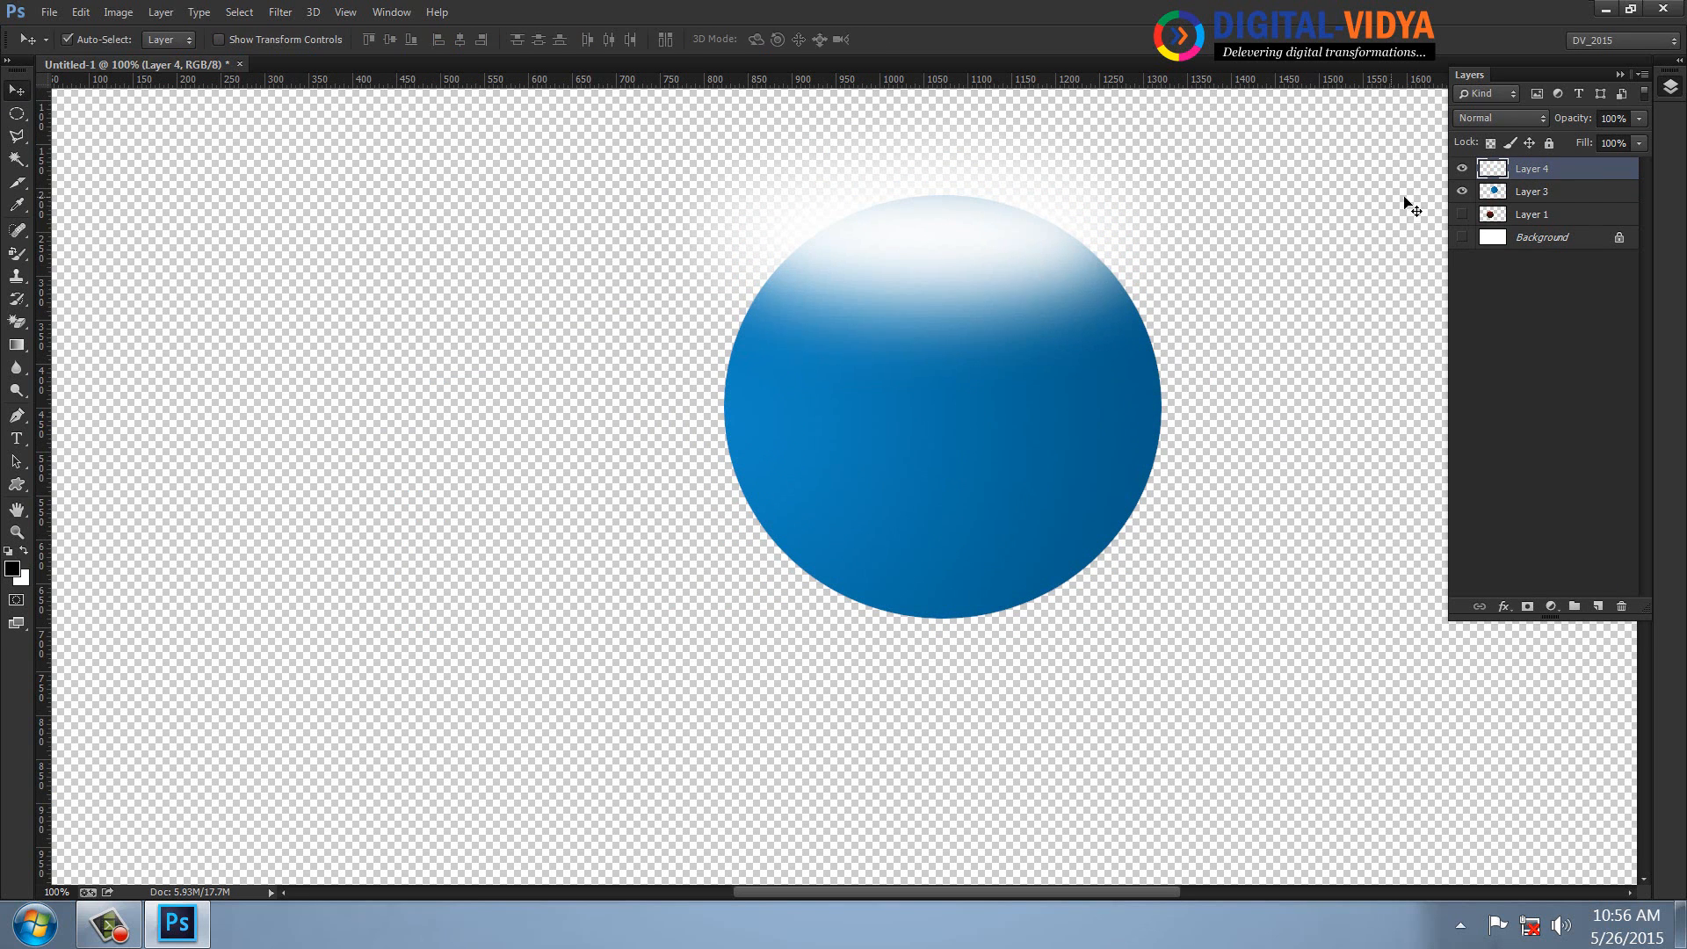
# - Erase the part of the white highlight outside the blue circle using the inverse of the circle layer's selection, and deselect
pyautogui.keyDown('ctrl'); pyautogui.click(1494, 192); pyautogui.keyUp('ctrl')
pyautogui.click(250, 11)
pyautogui.click(267, 109)
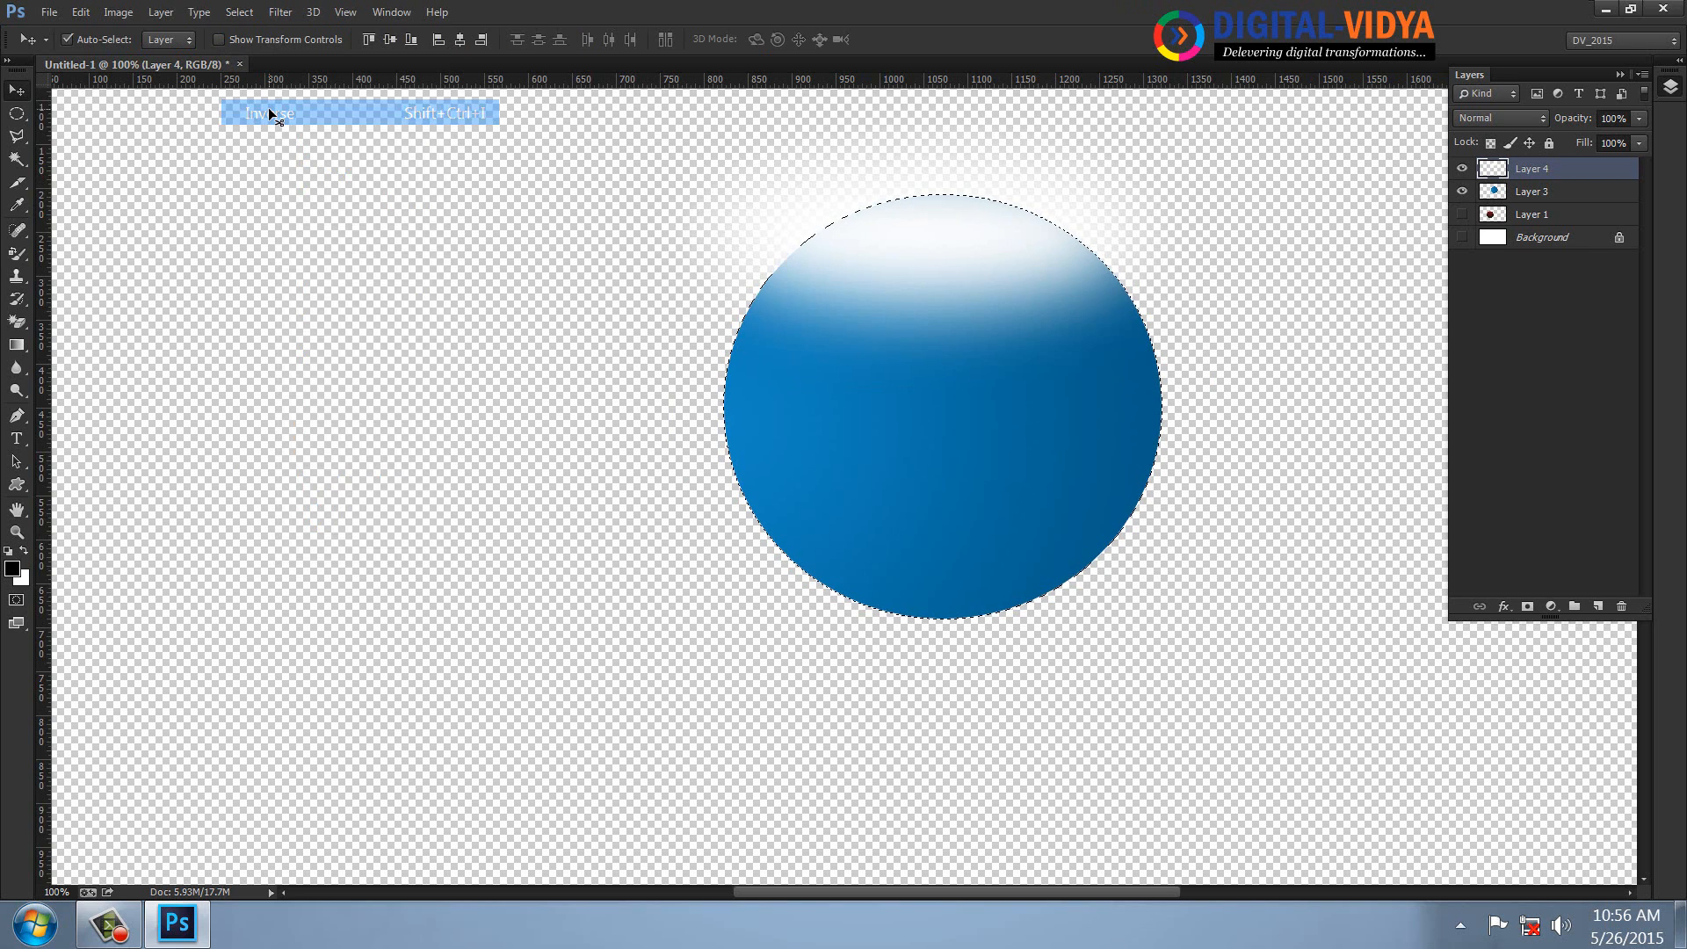
pyautogui.press('Delete')
pyautogui.hotkey('ctrl', 'd')
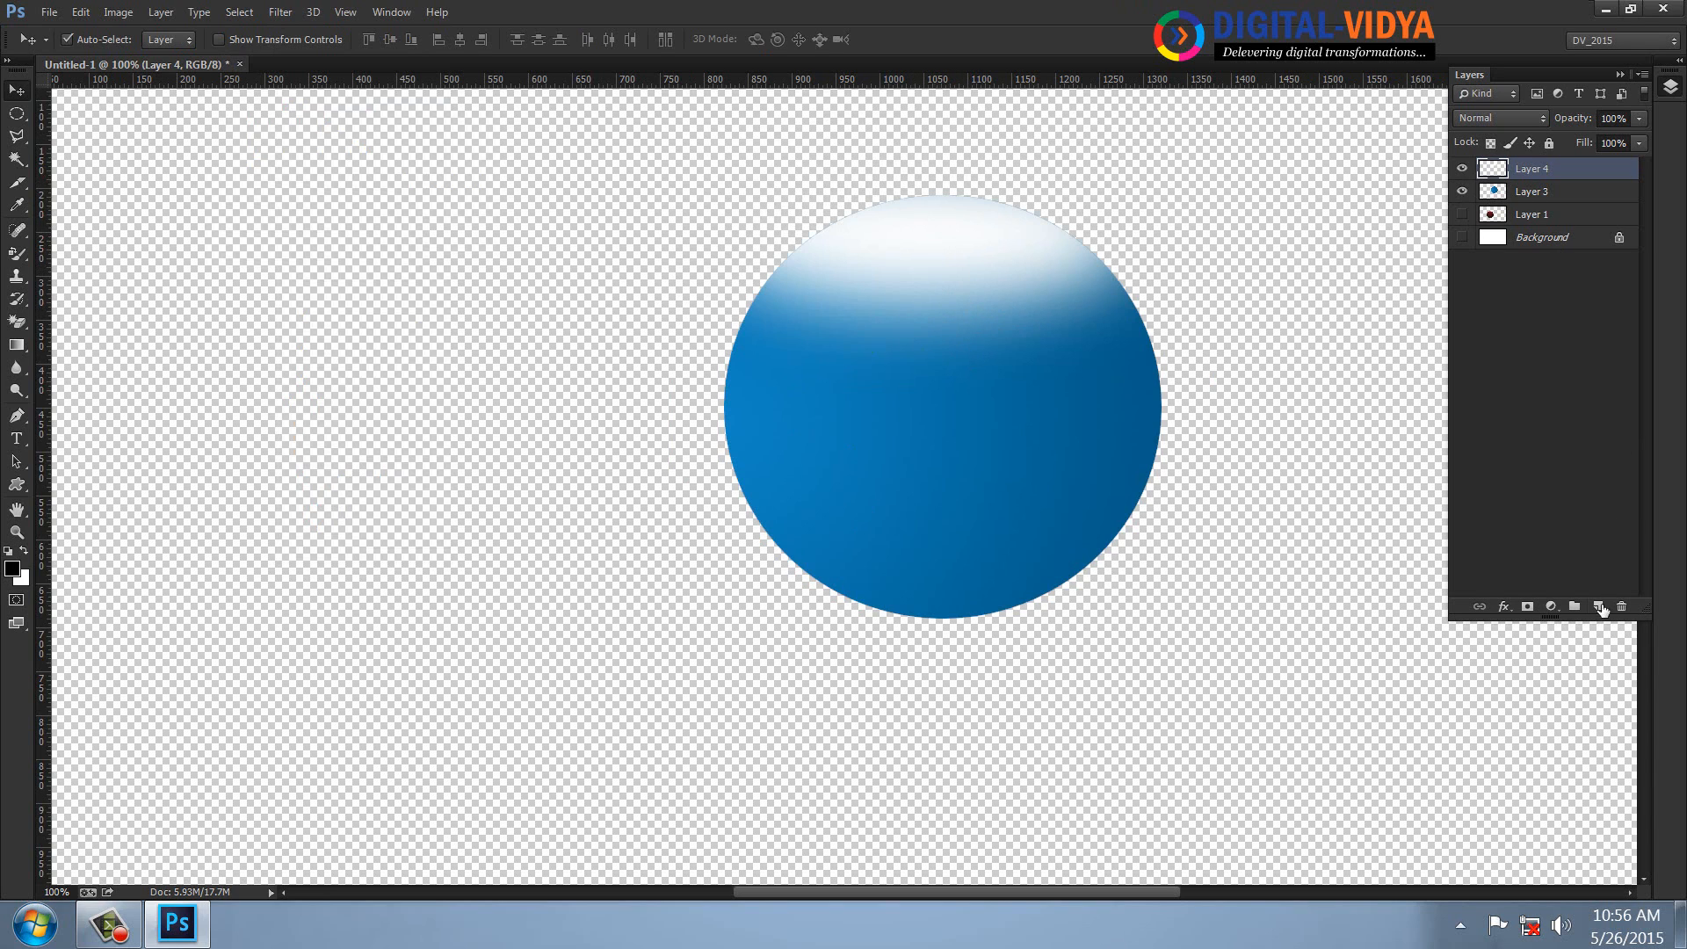
# - Add a new layer and draw a flat elliptical selection about 260 px wide in the empty area beside the glossy blue ball
pyautogui.click(1598, 606)
pyautogui.click(17, 113)
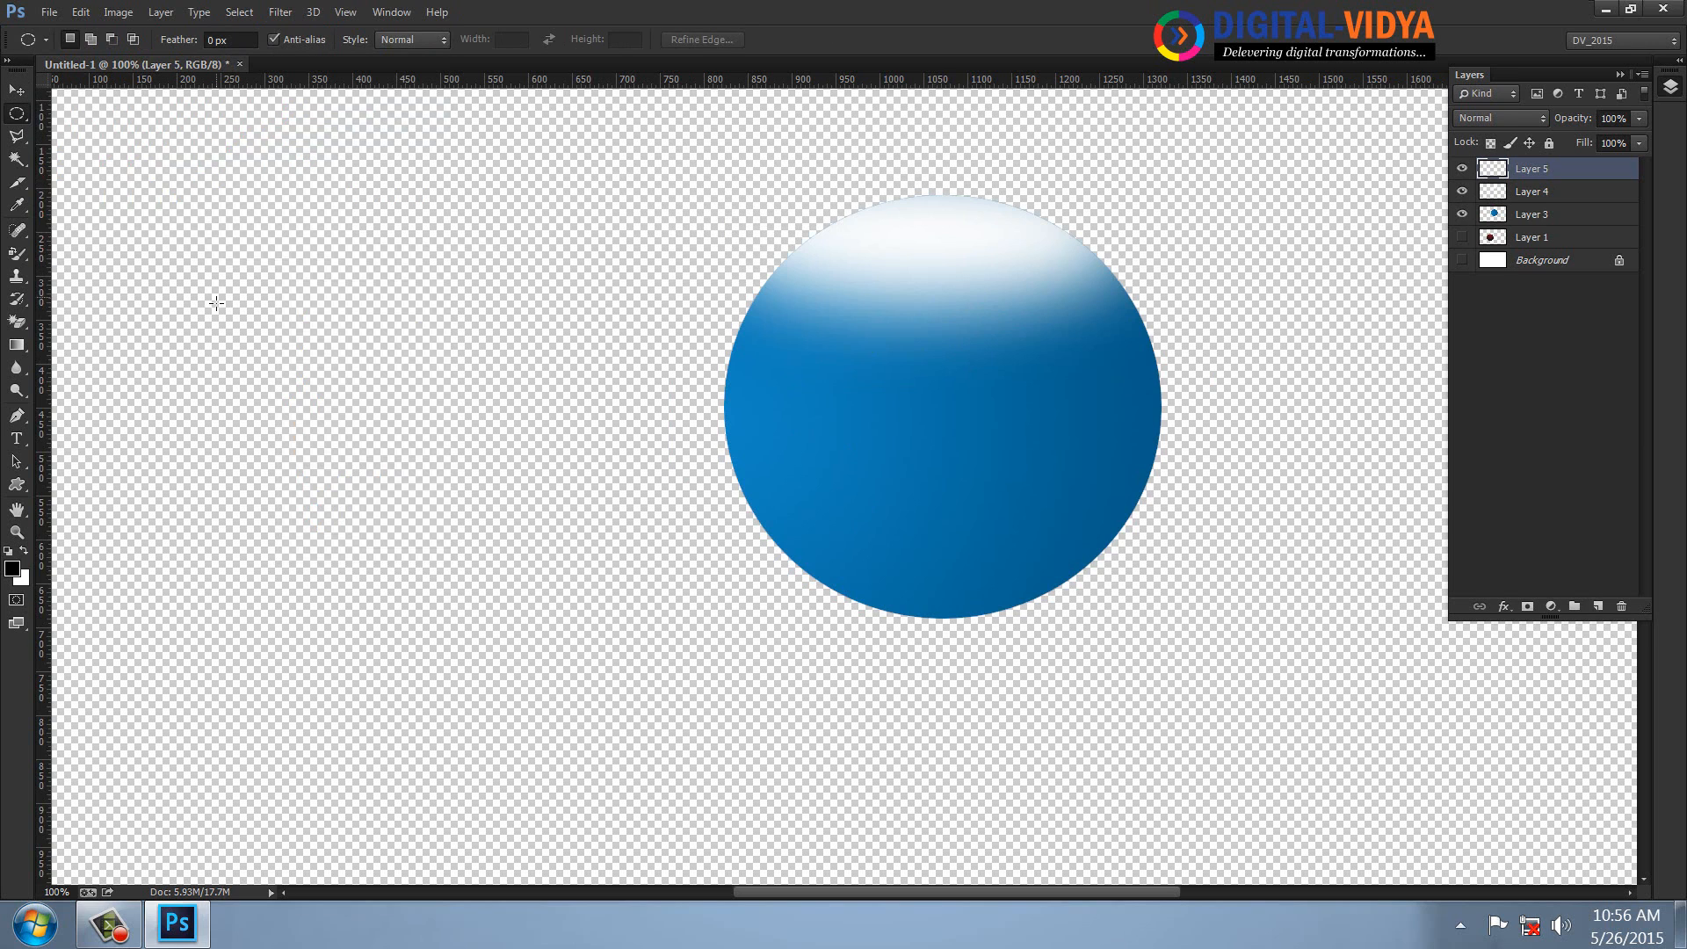
pyautogui.moveTo(216, 304); pyautogui.dragTo(444, 357)
# - Feather the elliptical selection by 20 pixels, fill it with the black foreground color, and deselect
pyautogui.rightClick(399, 327)
pyautogui.click(467, 388)
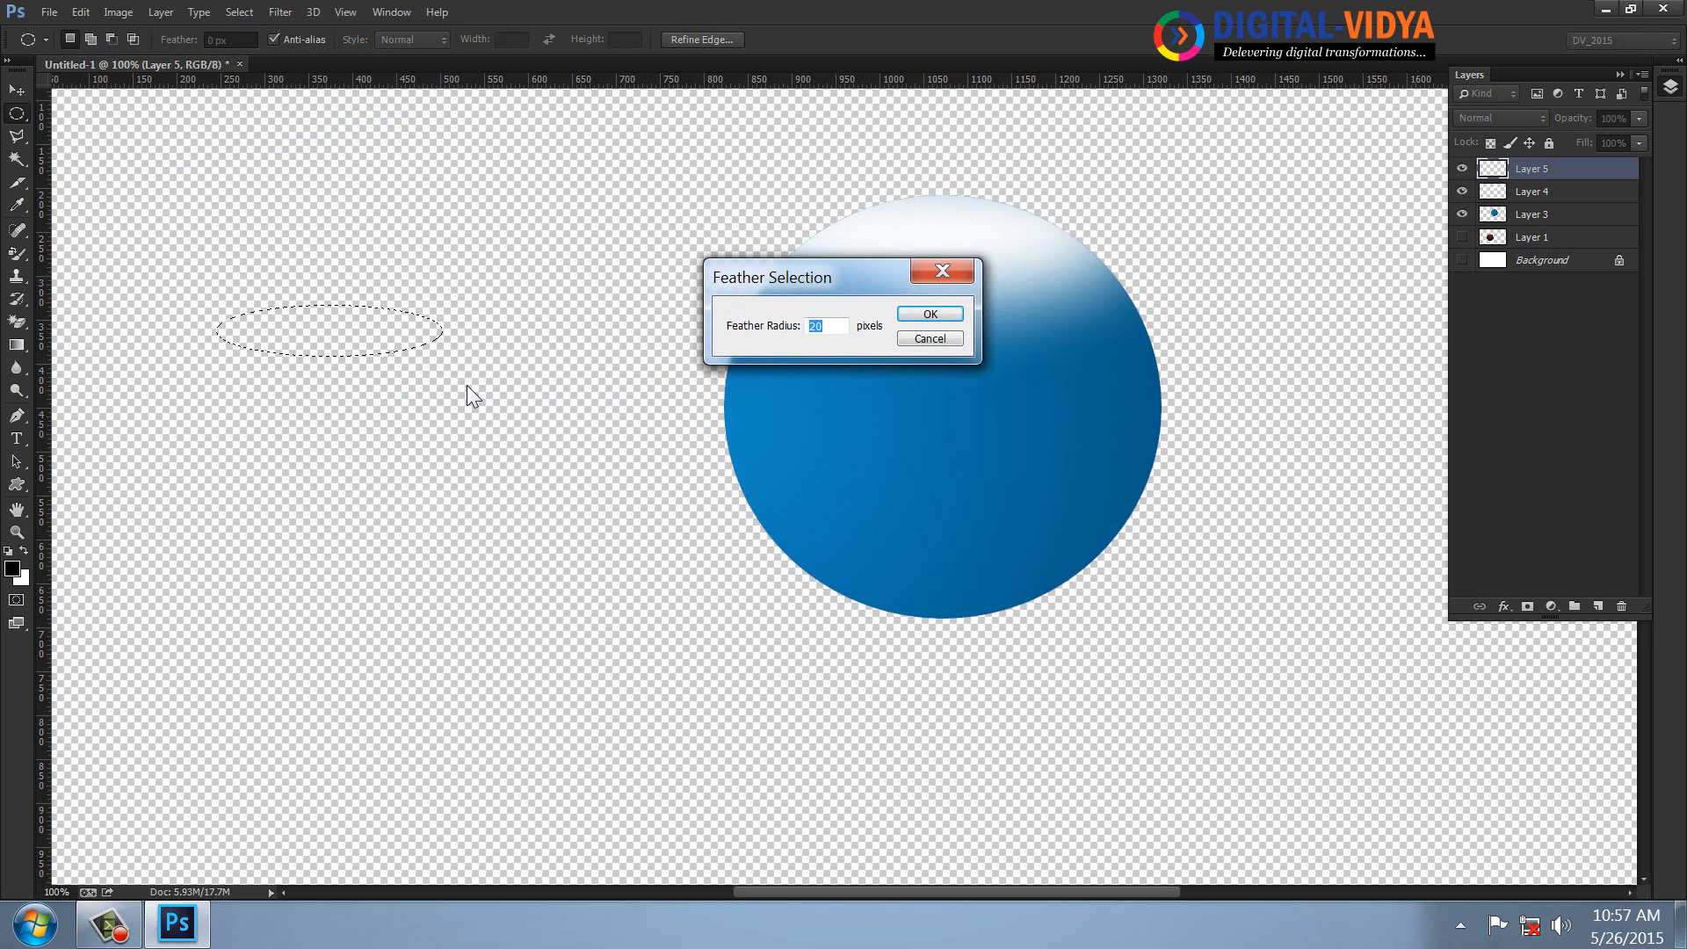
pyautogui.press('Return')
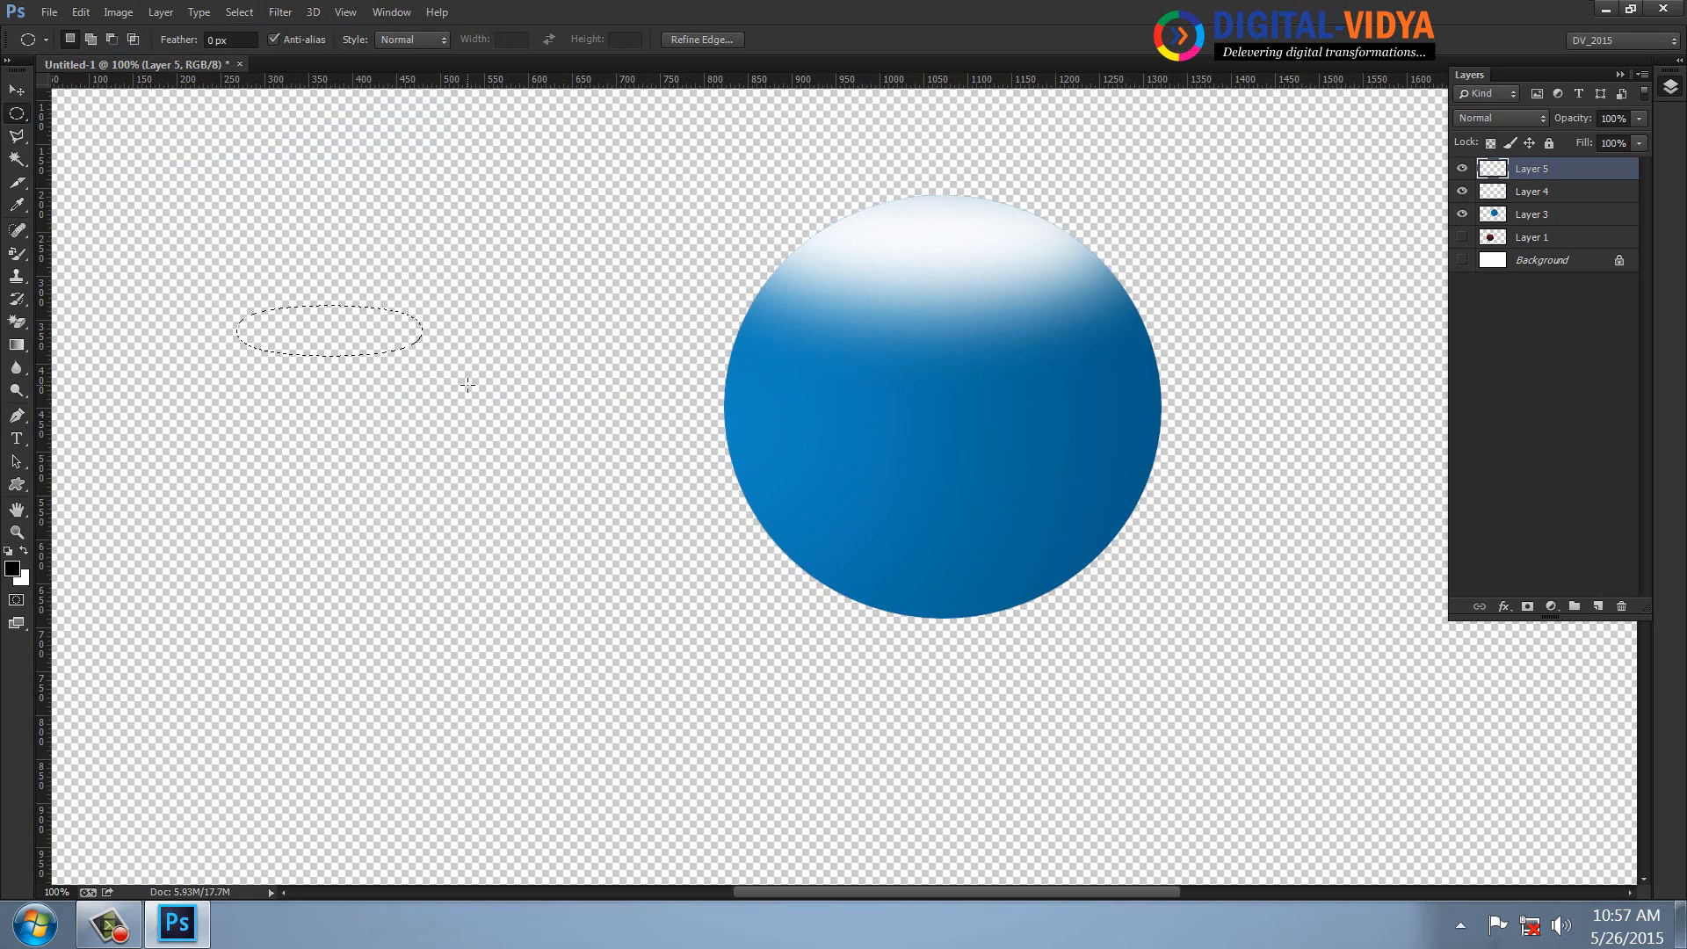
pyautogui.hotkey('alt', 'BackSpace')
pyautogui.hotkey('ctrl', 'd')
# - Move the soft black ellipse under the blue ball's lower edge and send its layer below the circle layer as a shadow
pyautogui.click(16, 85)
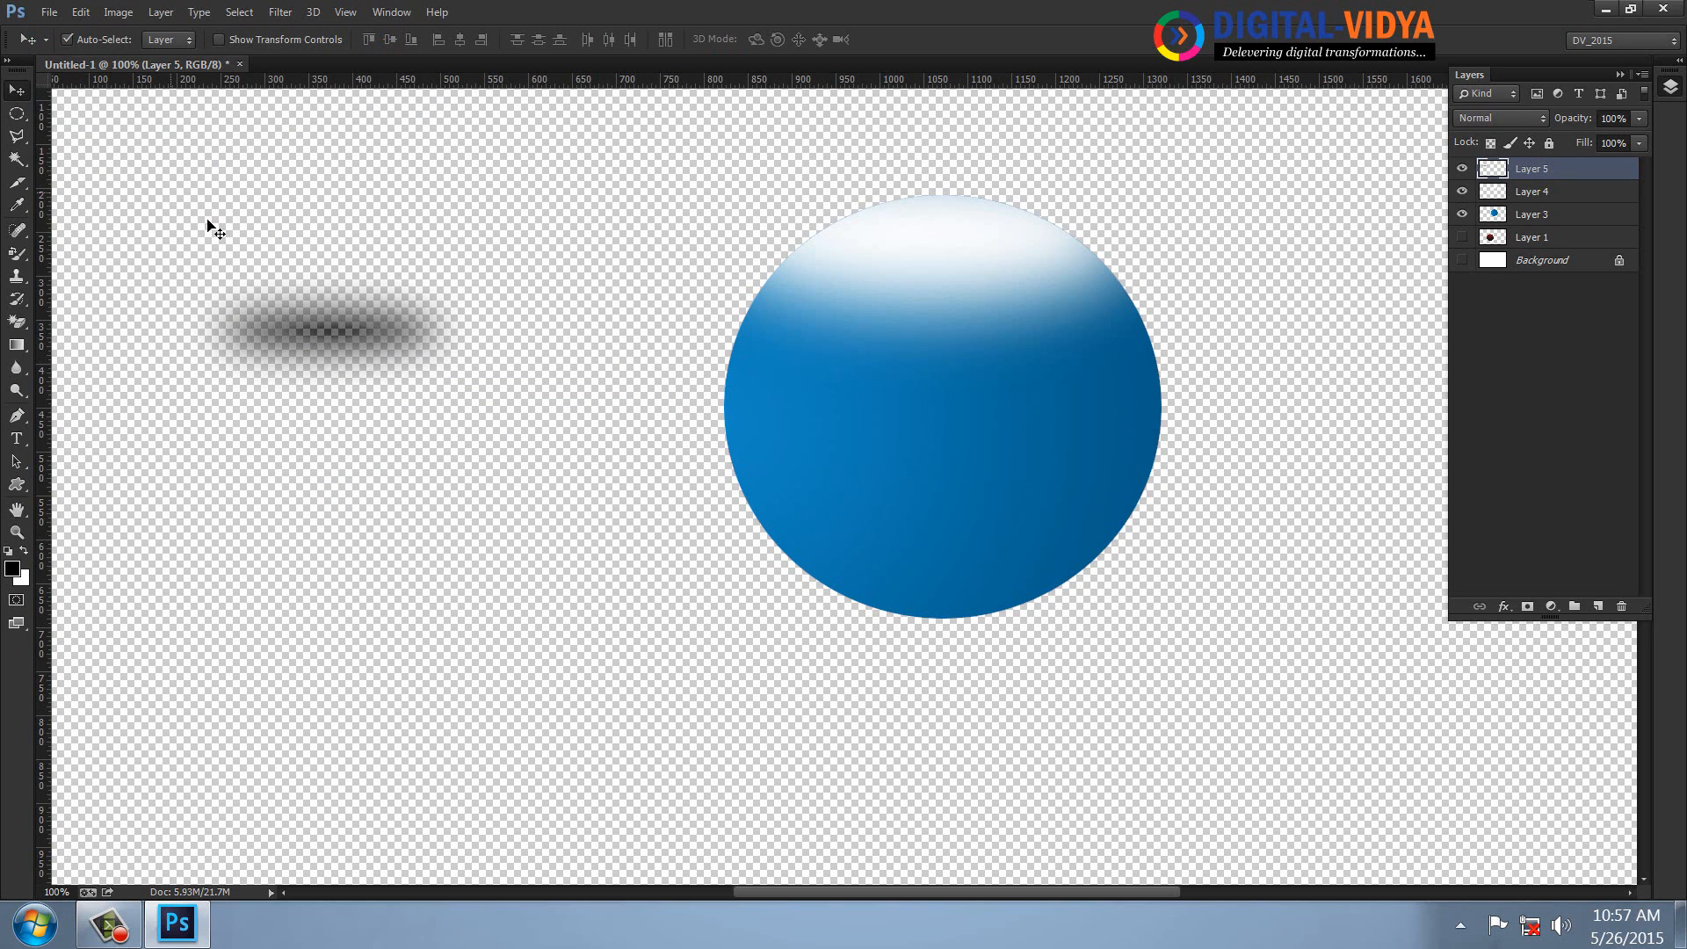
pyautogui.moveTo(333, 340); pyautogui.dragTo(927, 619)
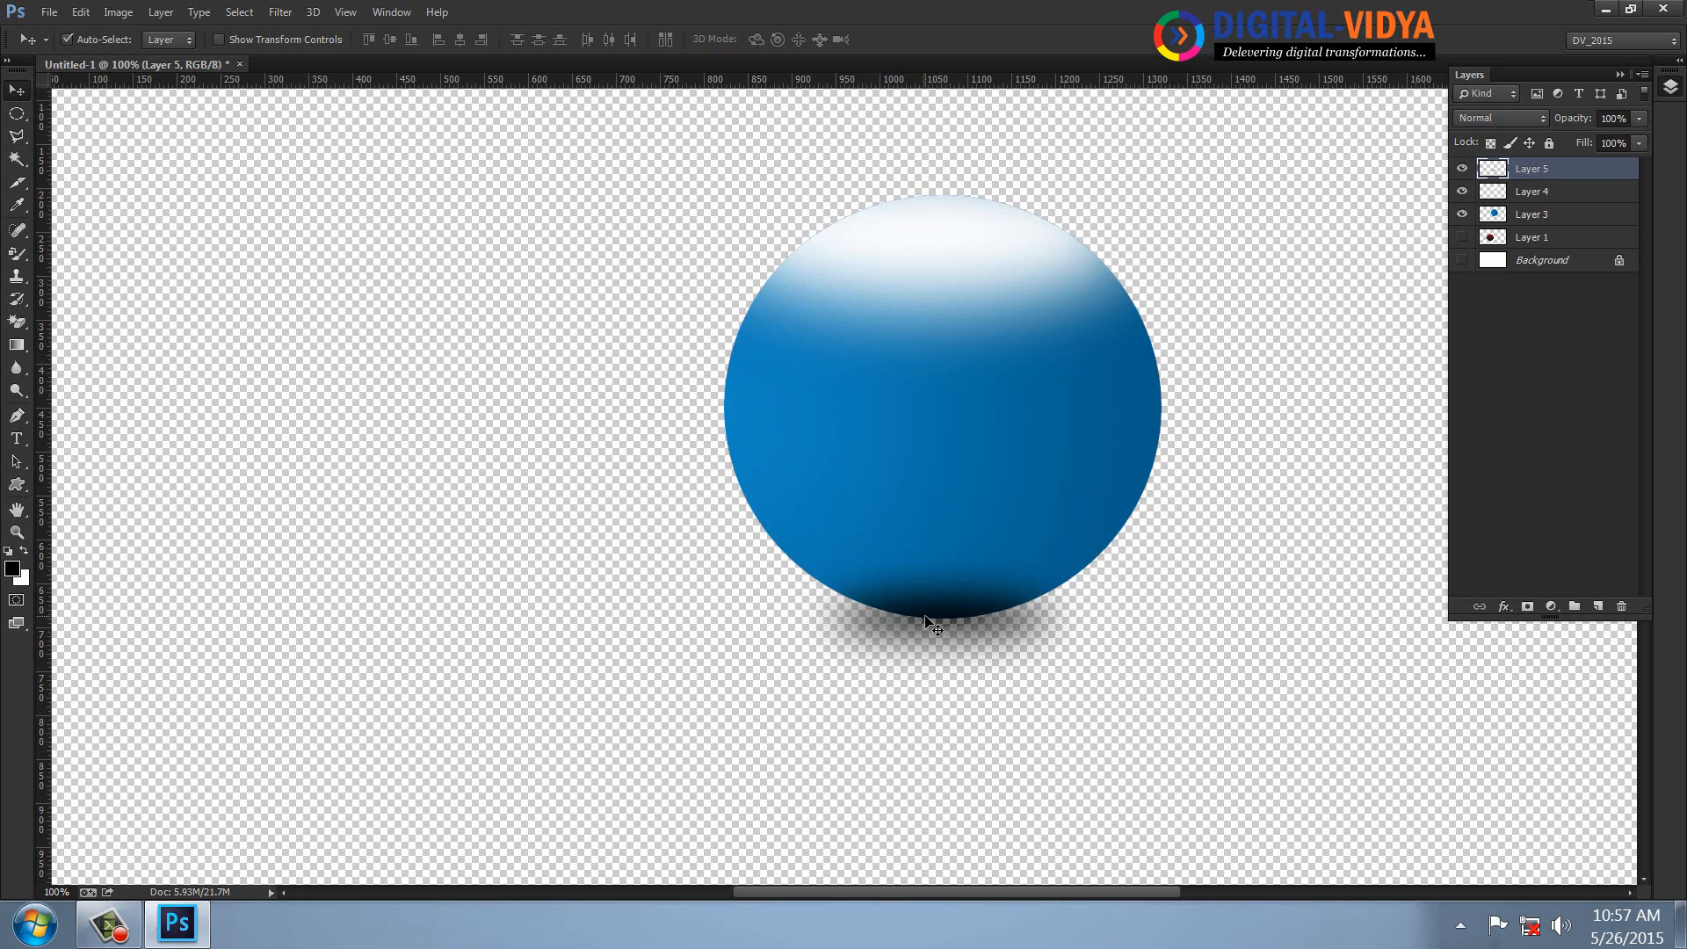
pyautogui.hotkey('ctrl', '[')
pyautogui.hotkey('ctrl', '[')
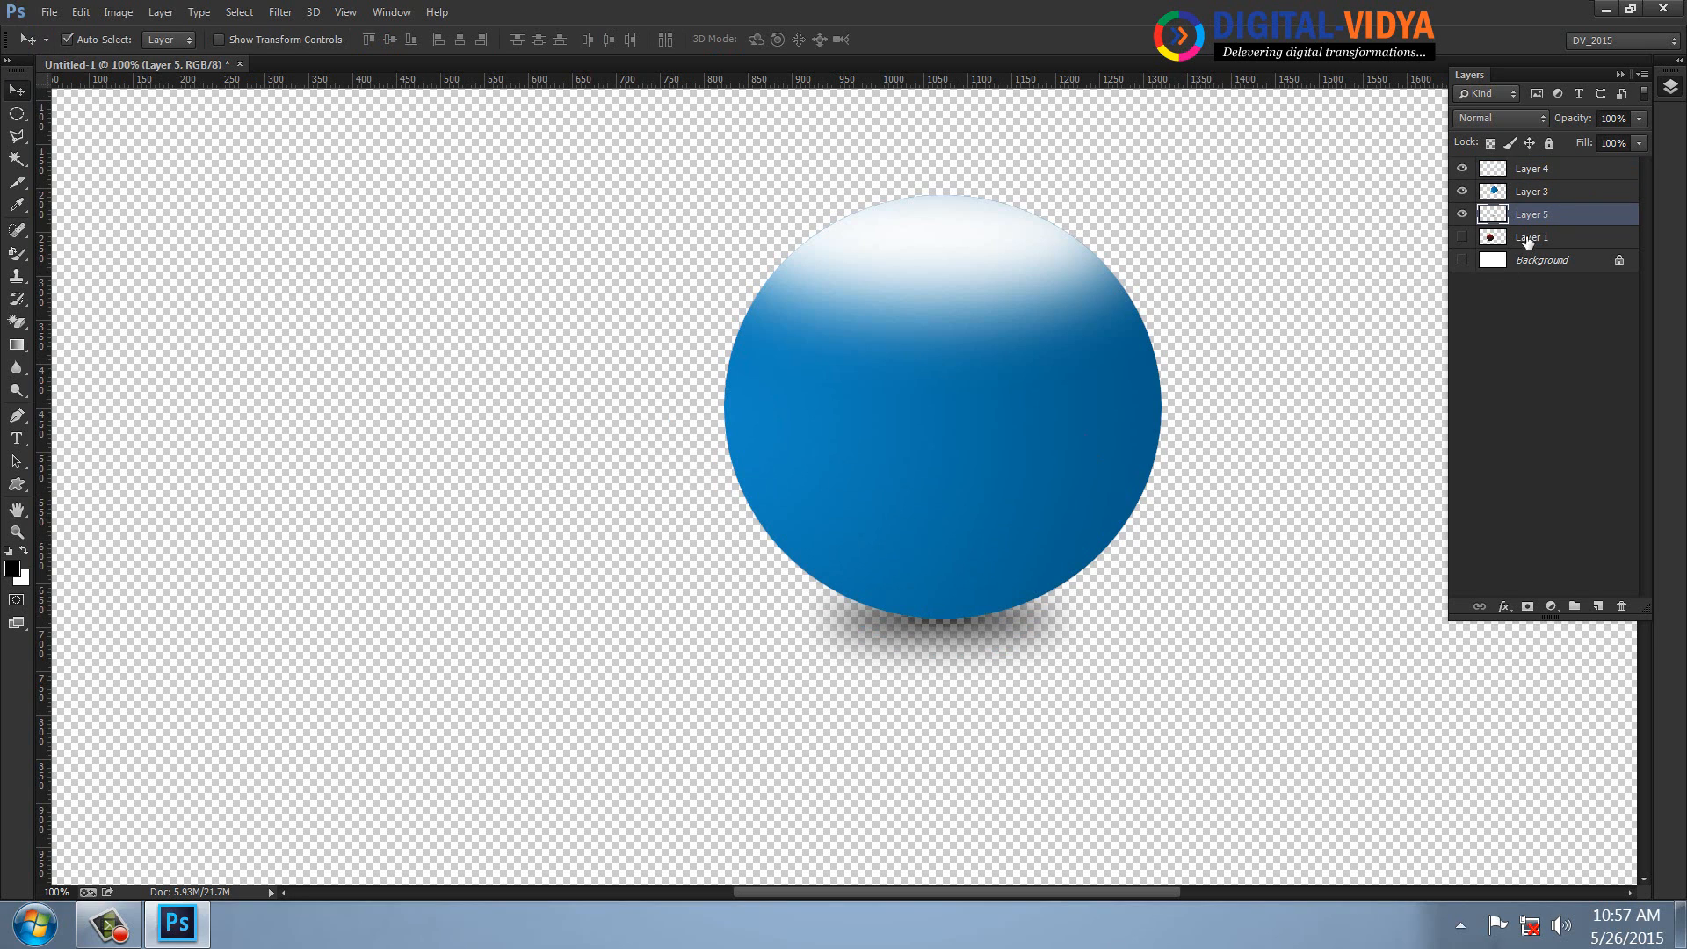
# - Merge the highlight, circle and shadow layers into one layer, and delete the hidden Layer 1
pyautogui.keyDown('shift'); pyautogui.click(1543, 173); pyautogui.keyUp('shift')
pyautogui.hotkey('ctrl', 'e')
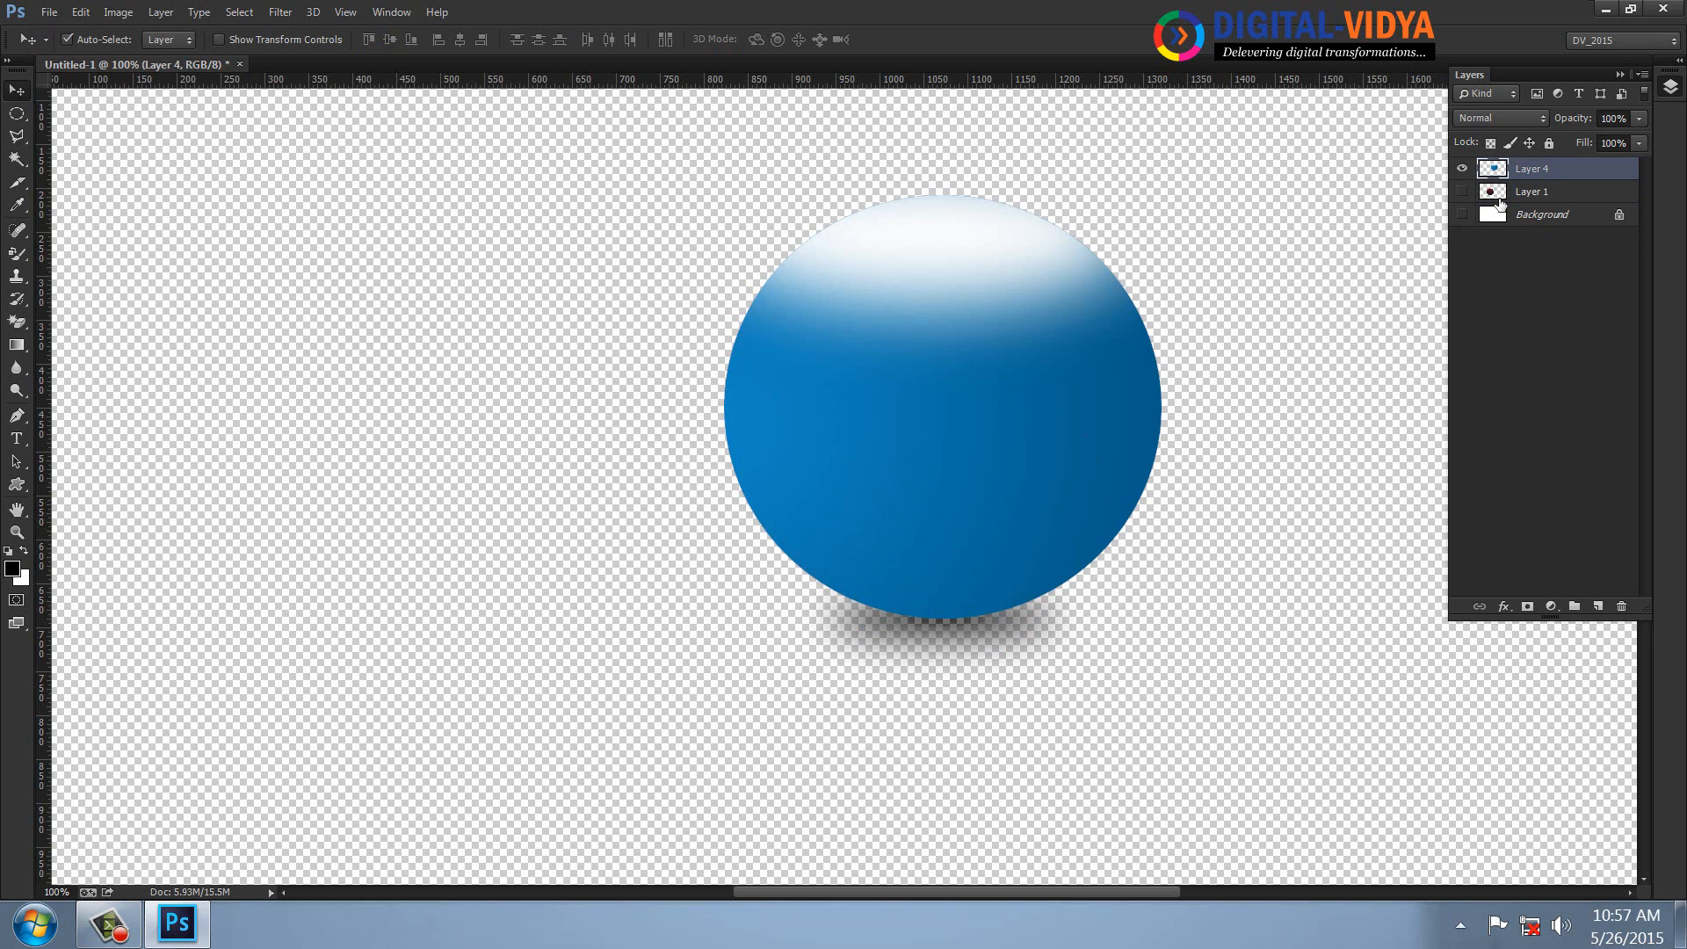
pyautogui.click(1508, 194)
pyautogui.press('Delete')
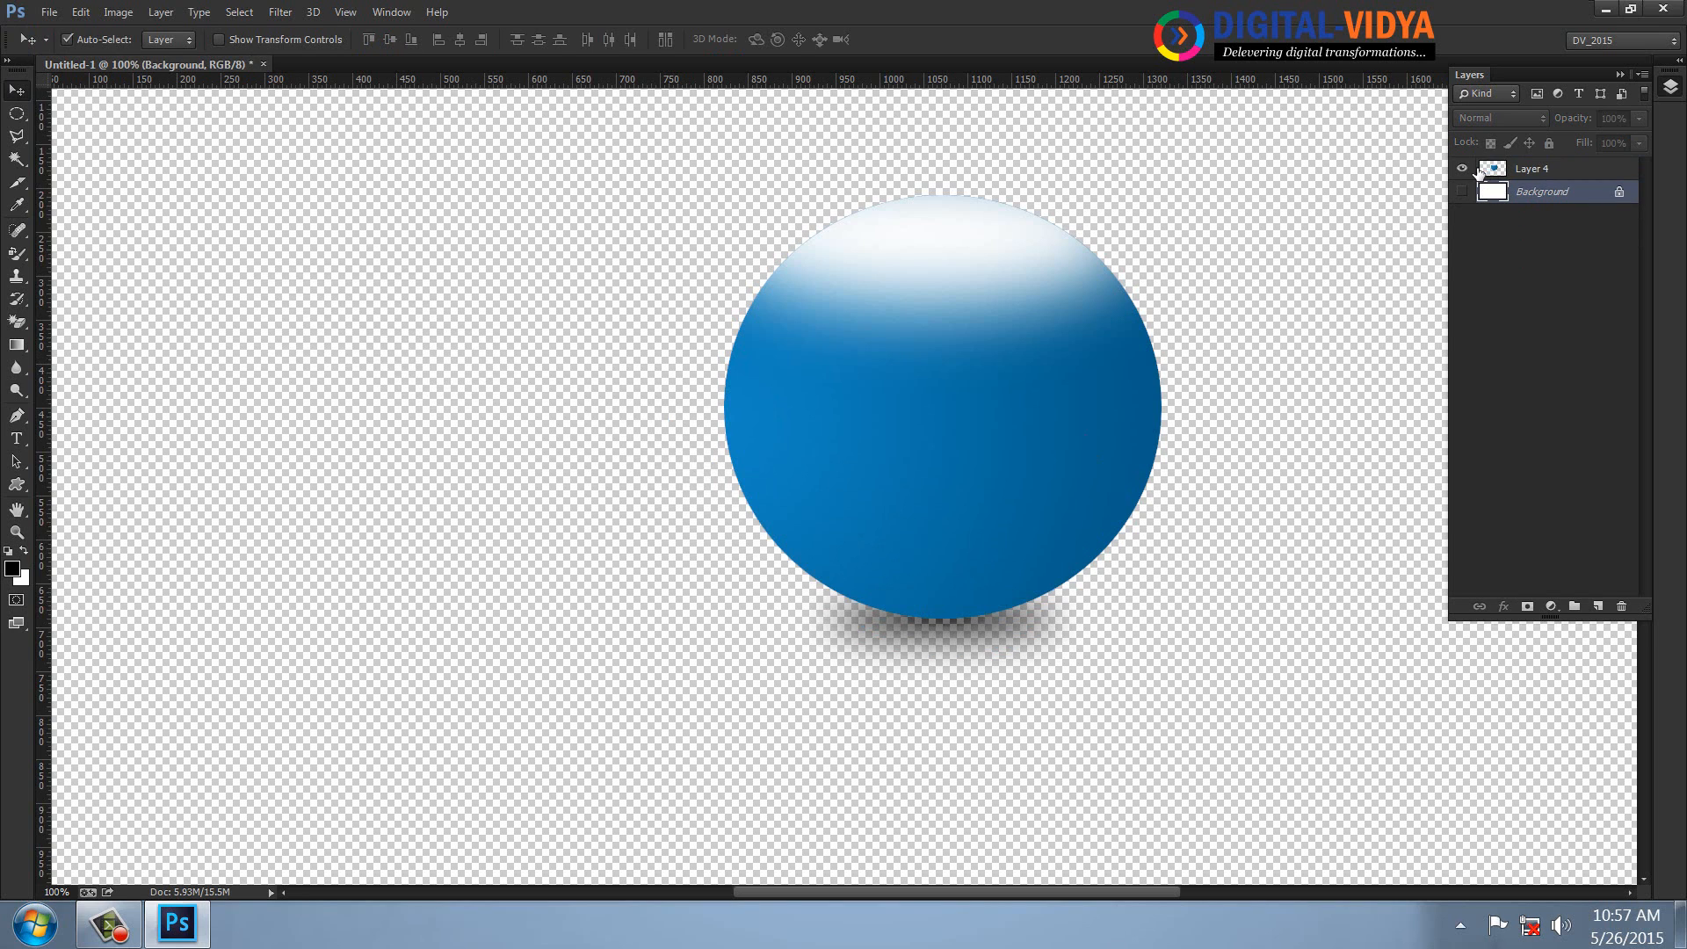
# - Show the Background layer again and duplicate the merged blue ball so two balls sit side by side
pyautogui.click(1461, 192)
pyautogui.click(1537, 176)
pyautogui.moveTo(983, 473); pyautogui.dragTo(888, 452)
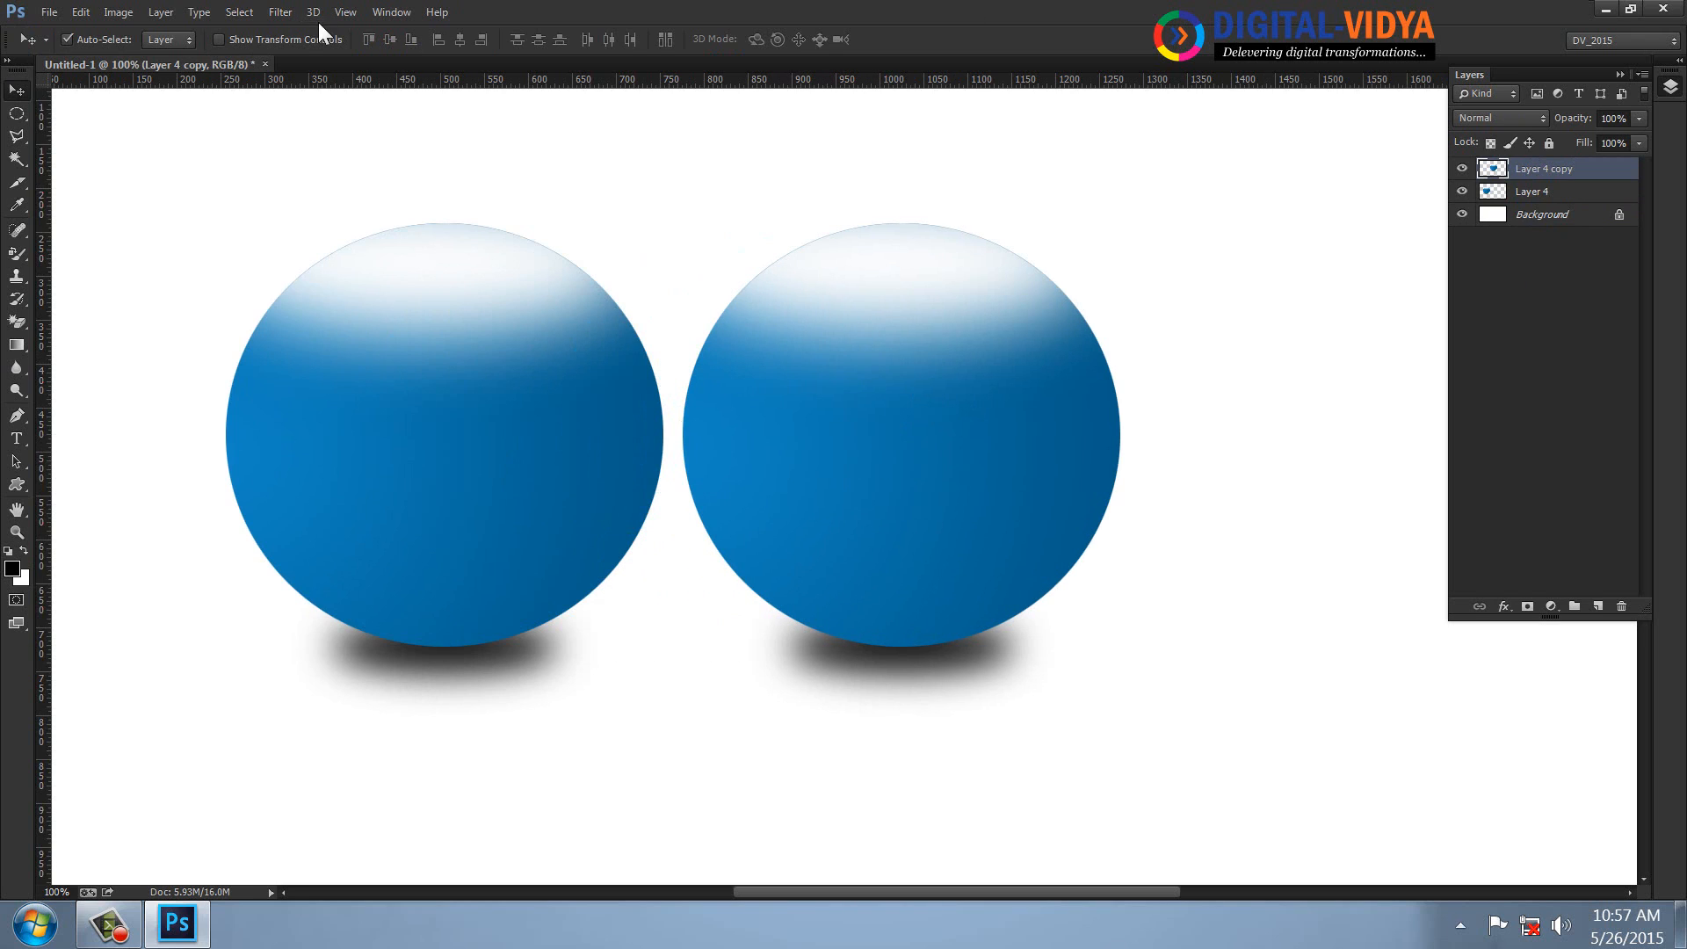
# - Recolor the duplicate ball red by painting over it with the Color Replacement tool and foreground color #d10f0f
pyautogui.click(15, 255)
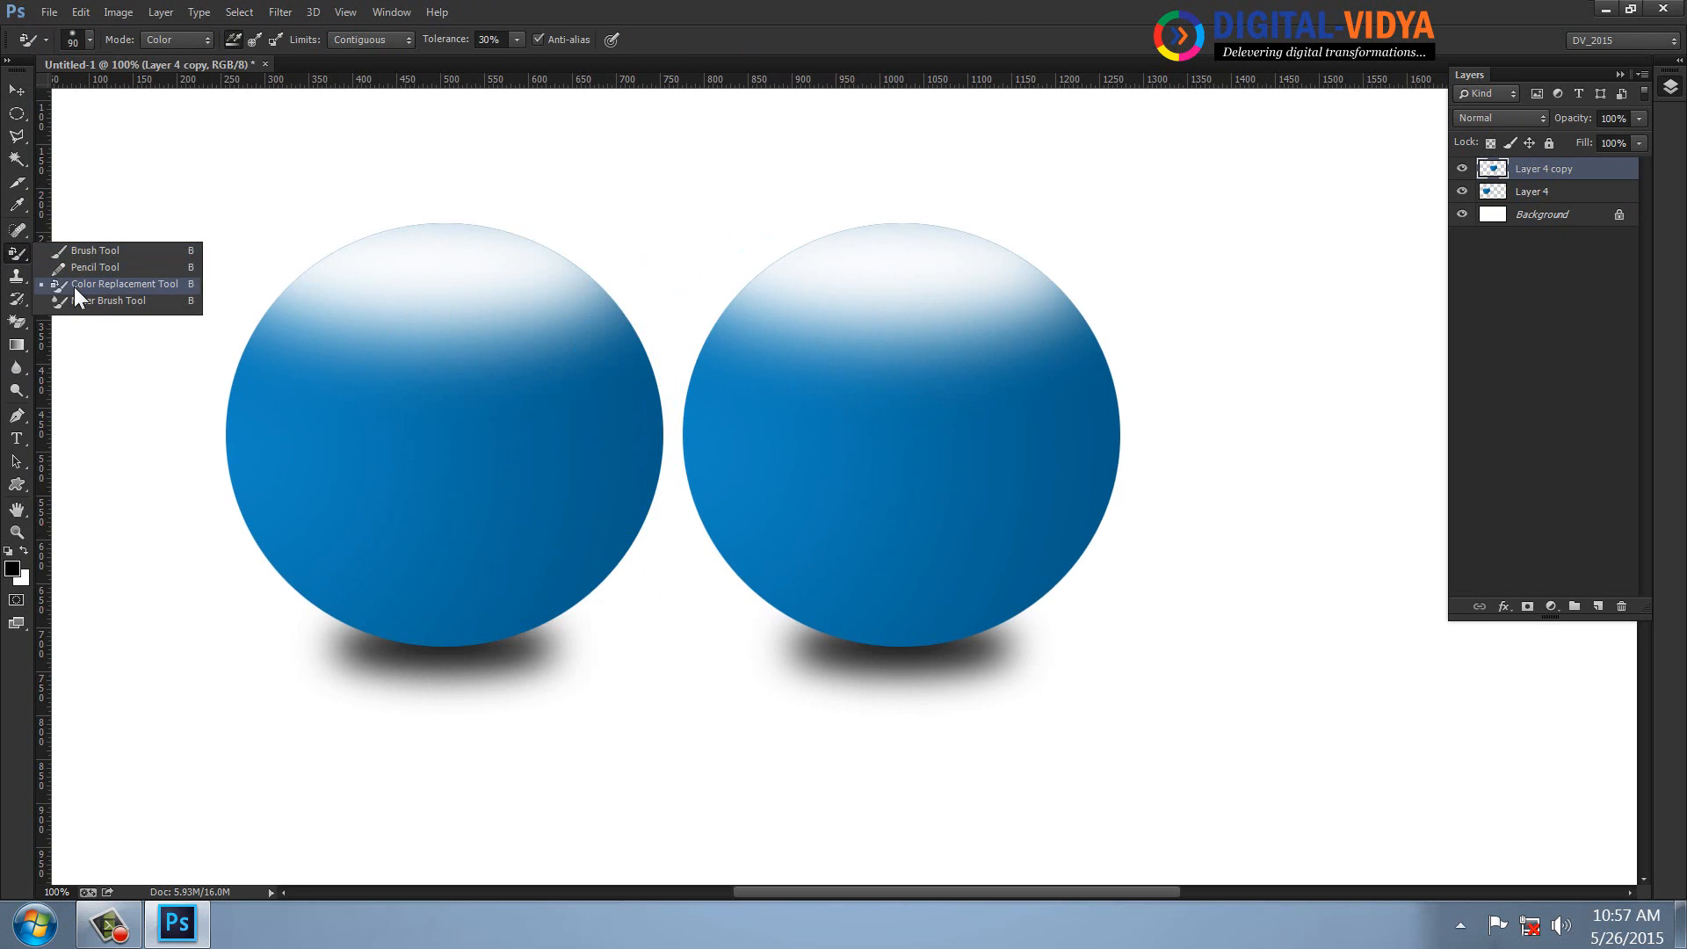
pyautogui.click(70, 285)
pyautogui.click(14, 569)
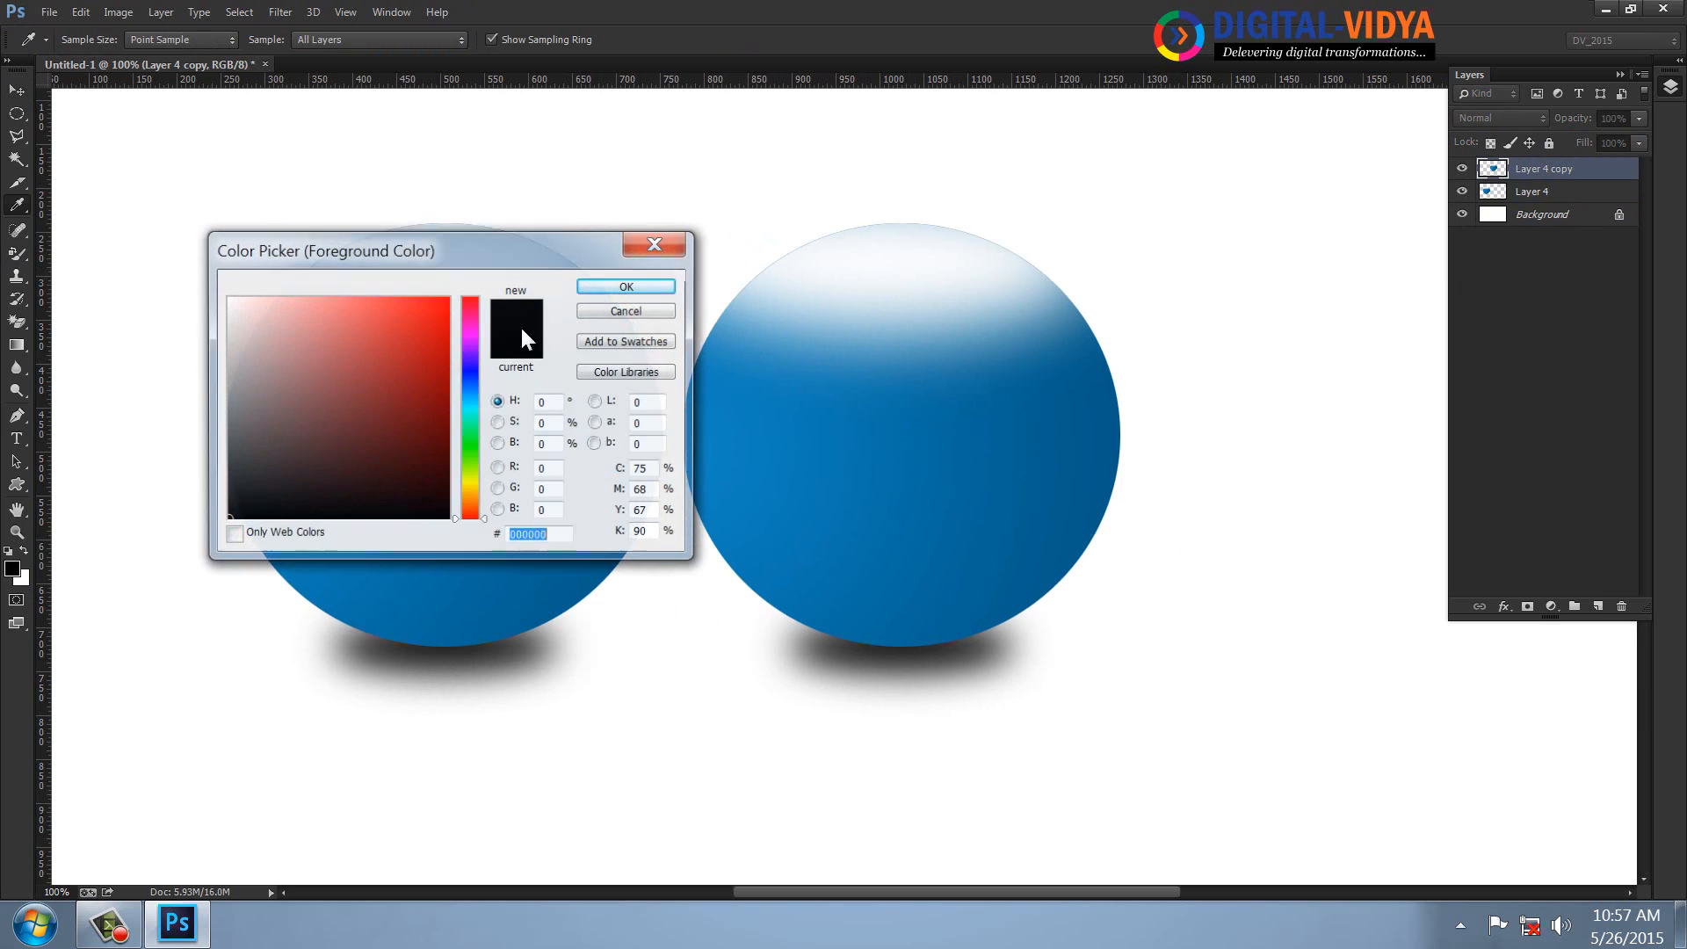
pyautogui.click(433, 337)
pyautogui.click(627, 285)
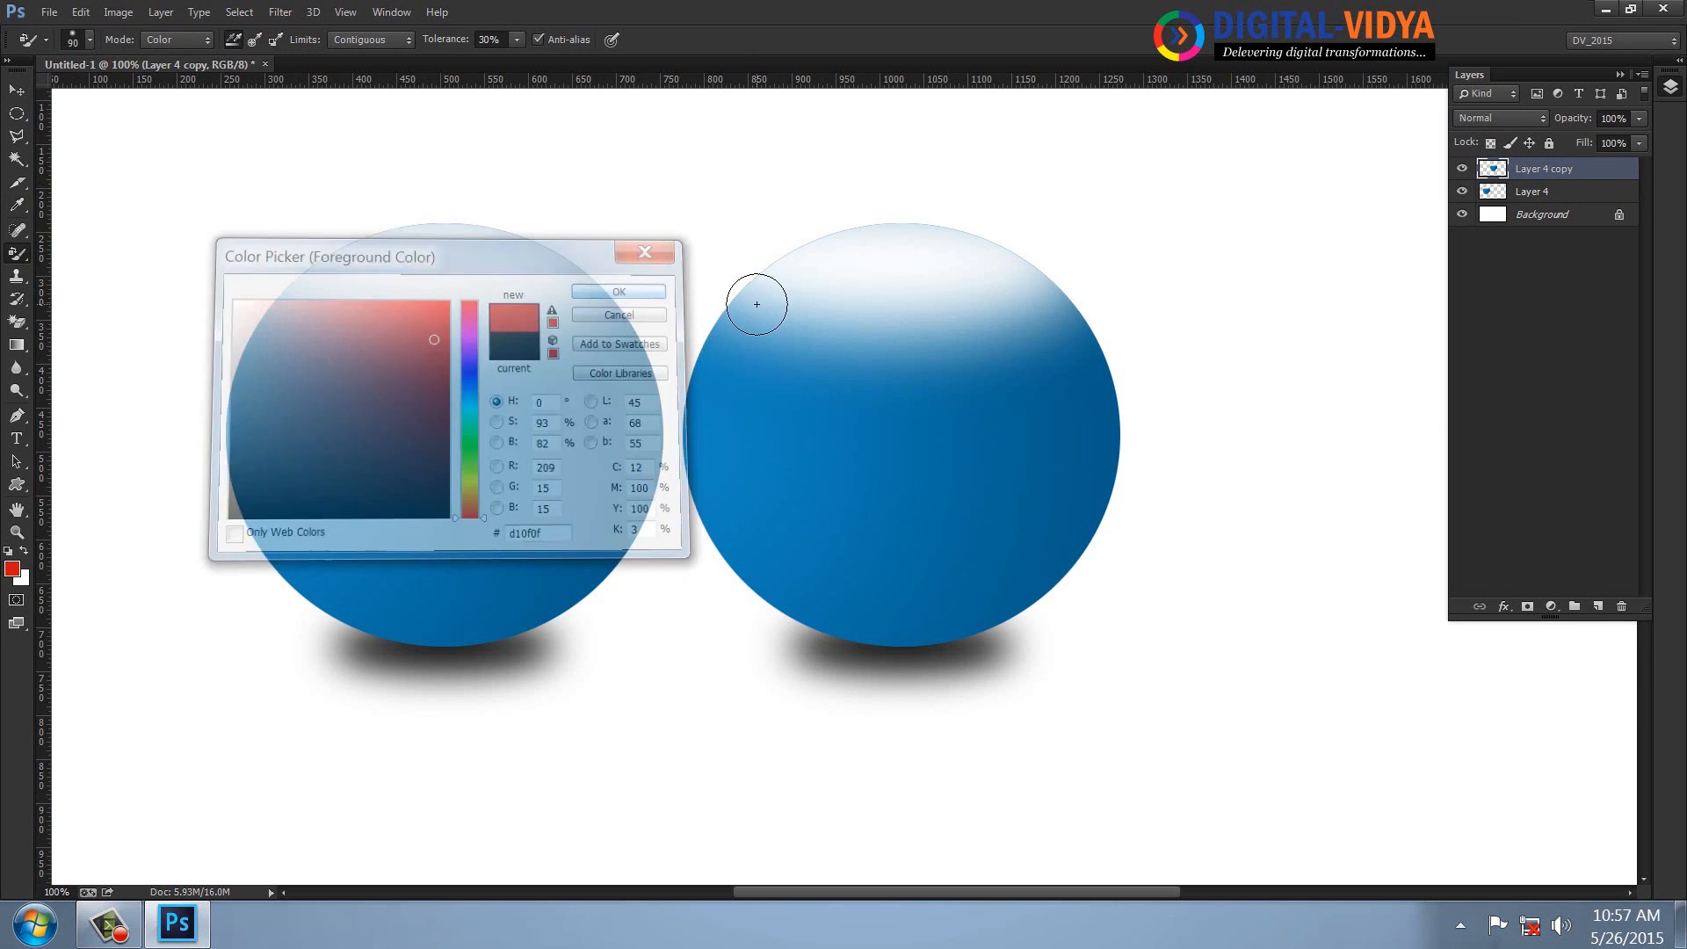
pyautogui.moveTo(809, 261)
pyautogui.mouseDown()
pyautogui.moveTo(914, 250)
pyautogui.moveTo(814, 301)
pyautogui.moveTo(1204, 294)
pyautogui.moveTo(1061, 357)
pyautogui.moveTo(684, 407)
pyautogui.moveTo(718, 422)
pyautogui.moveTo(968, 277)
pyautogui.moveTo(1189, 439)
pyautogui.moveTo(1047, 427)
pyautogui.moveTo(630, 594)
pyautogui.moveTo(704, 655)
pyautogui.moveTo(1062, 654)
pyautogui.moveTo(1168, 616)
pyautogui.moveTo(1086, 586)
pyautogui.mouseUp()
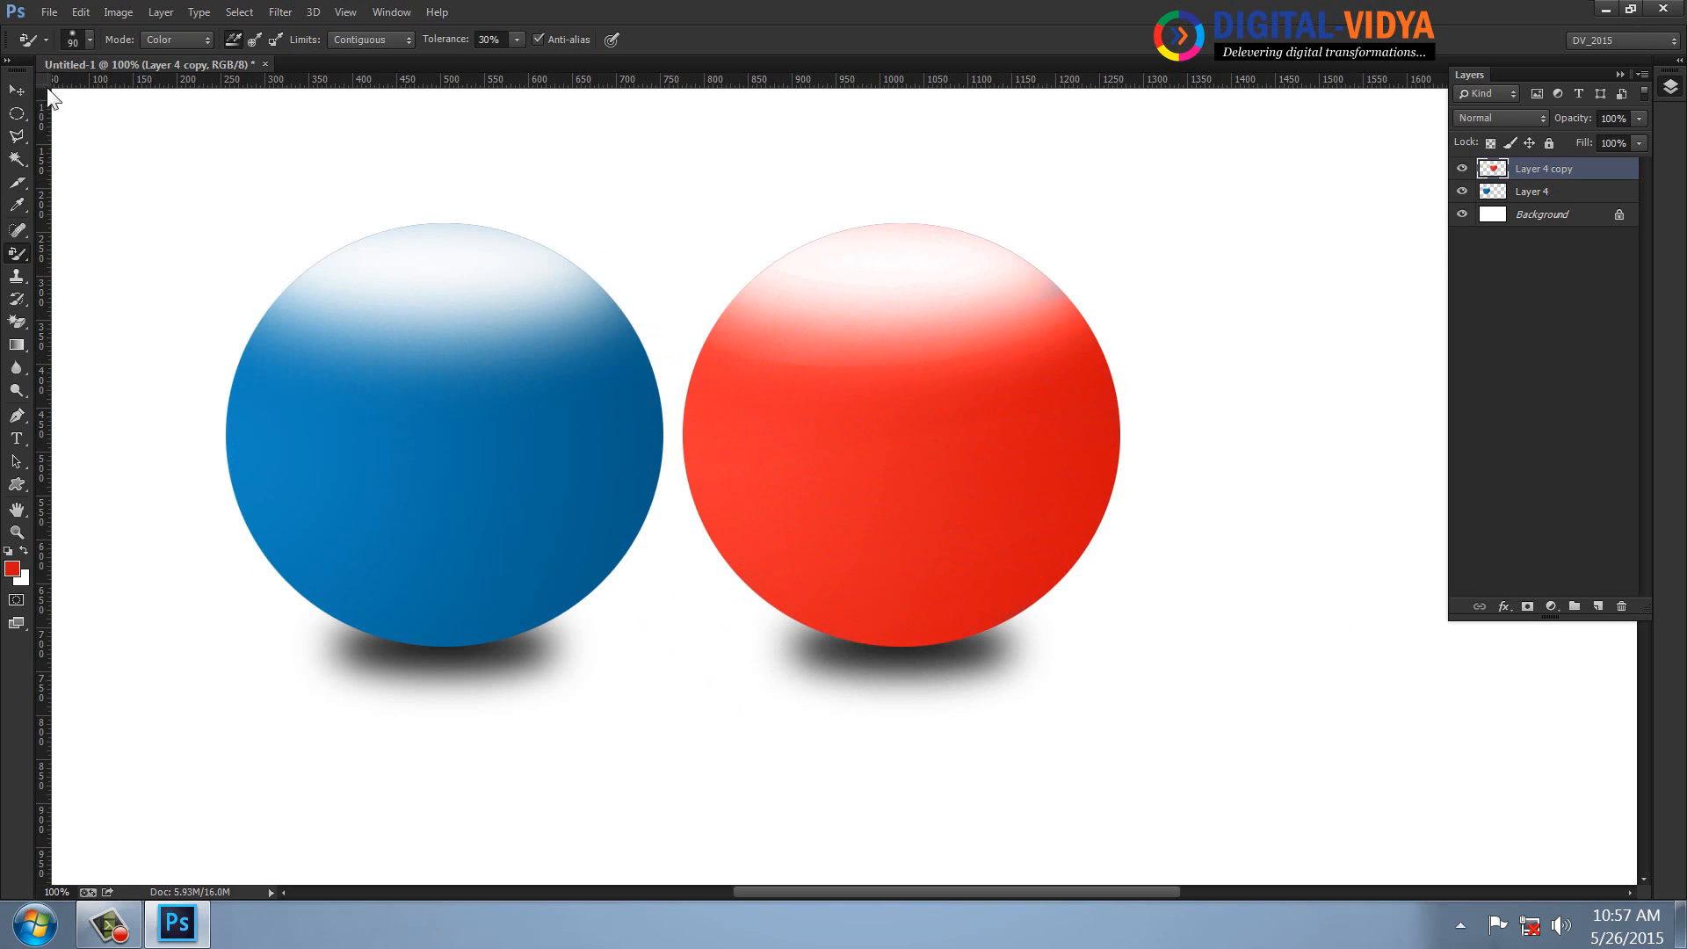
# - Duplicate the blue ball and rearrange the three balls, with the red one in front between the two blue ones
pyautogui.press('v')
pyautogui.moveTo(437, 431); pyautogui.dragTo(1159, 497)
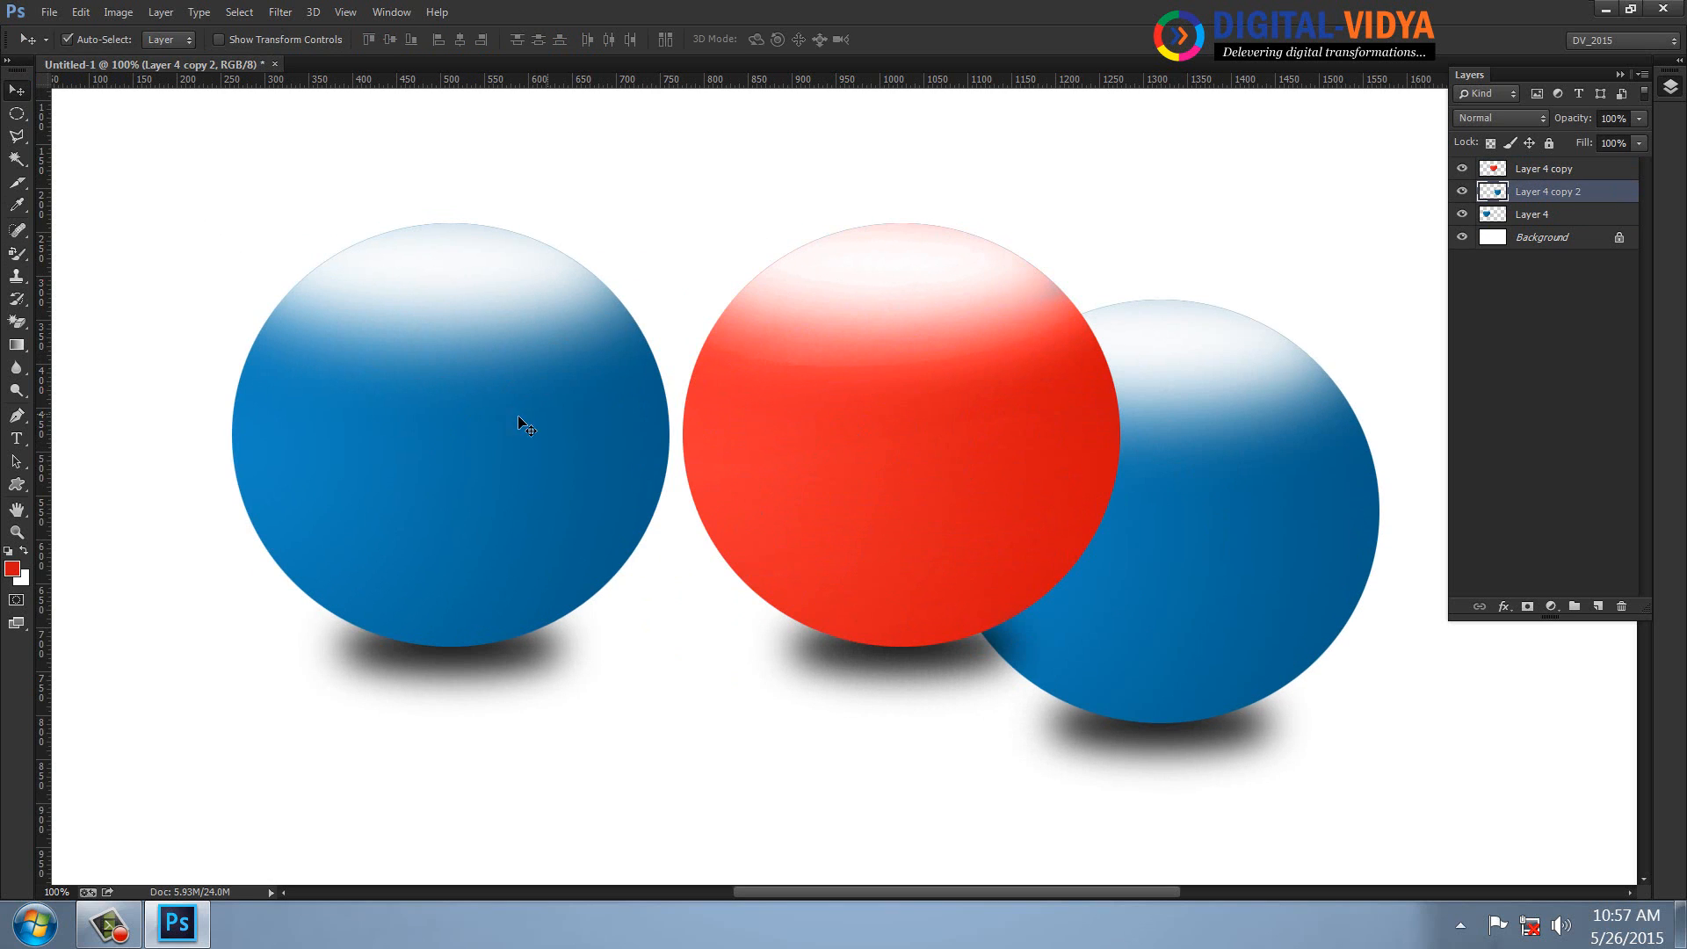
pyautogui.moveTo(518, 415); pyautogui.dragTo(396, 300)
pyautogui.moveTo(986, 444); pyautogui.dragTo(611, 530)
pyautogui.moveTo(1197, 501); pyautogui.dragTo(895, 352)
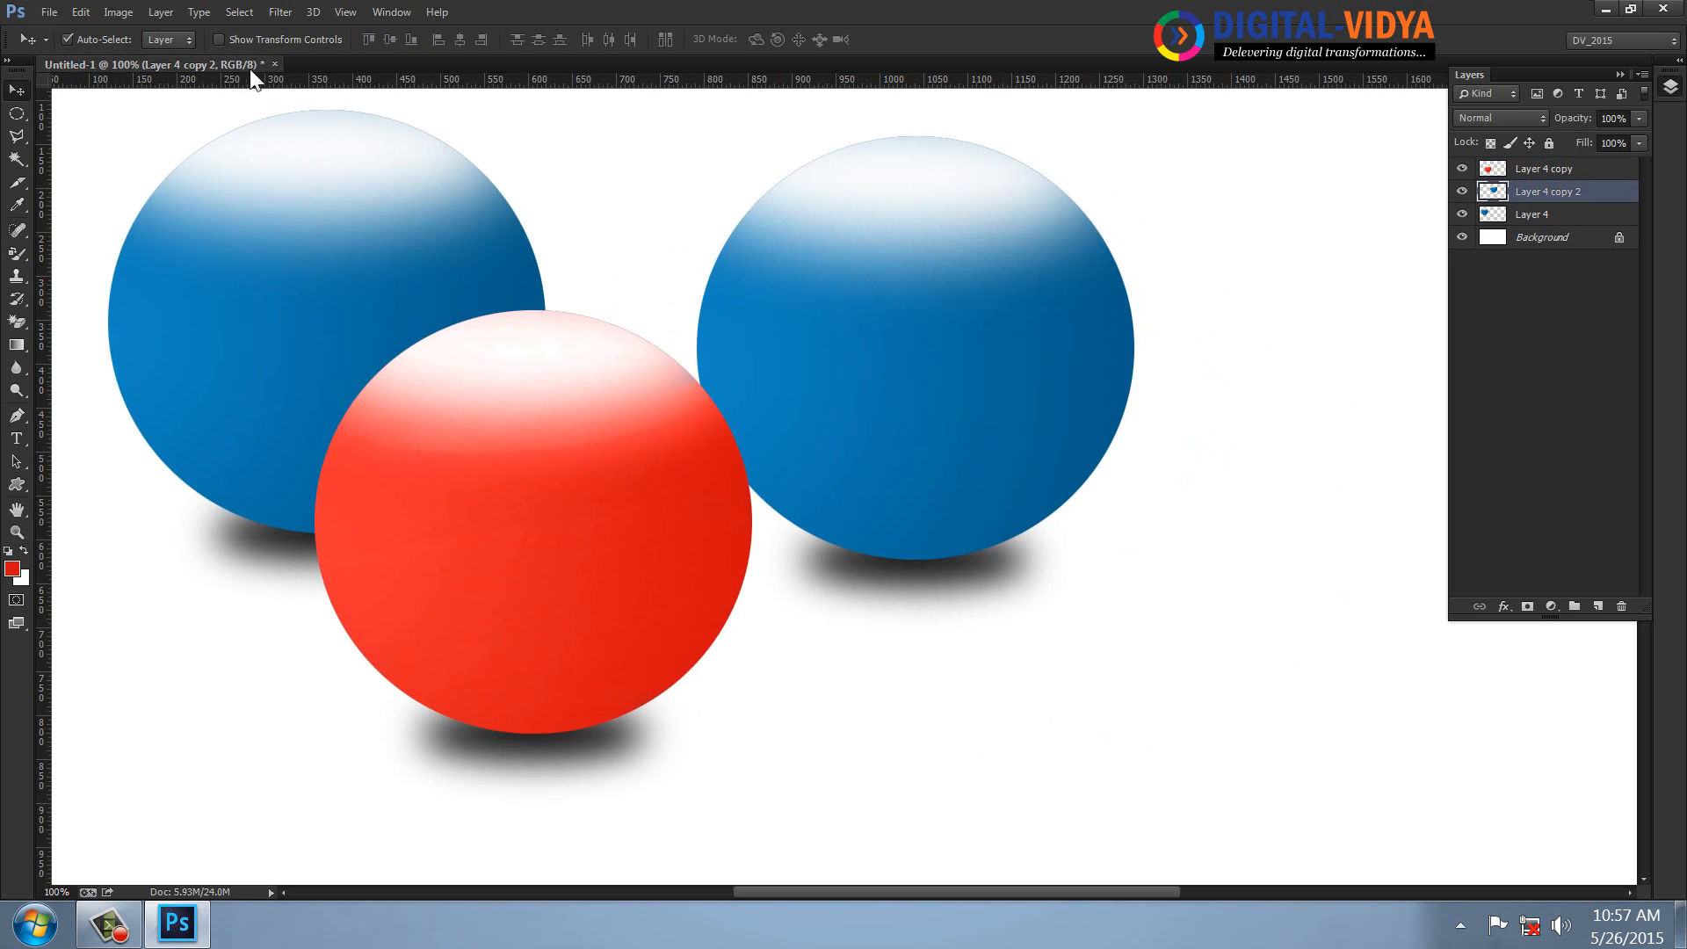
# - Turn the second blue ball crimson by shifting its hue with the Hue/Saturation adjustment
pyautogui.click(123, 14)
pyautogui.moveTo(144, 72)
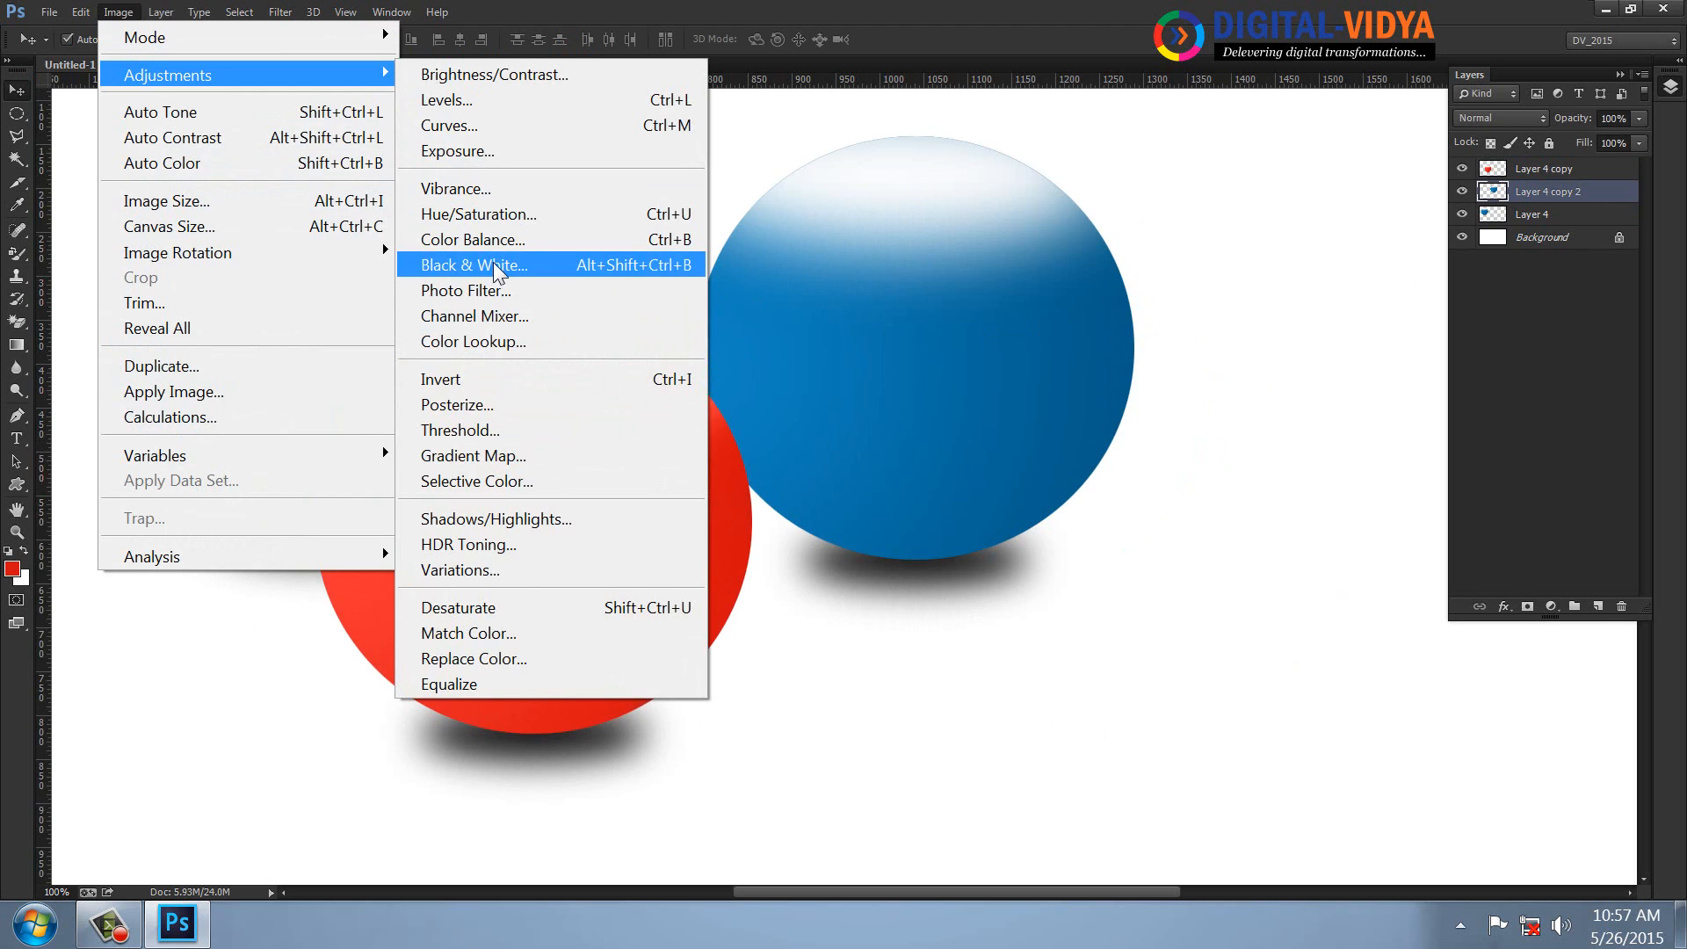
pyautogui.click(482, 213)
pyautogui.moveTo(1266, 182); pyautogui.dragTo(1402, 181)
pyautogui.press('Return')
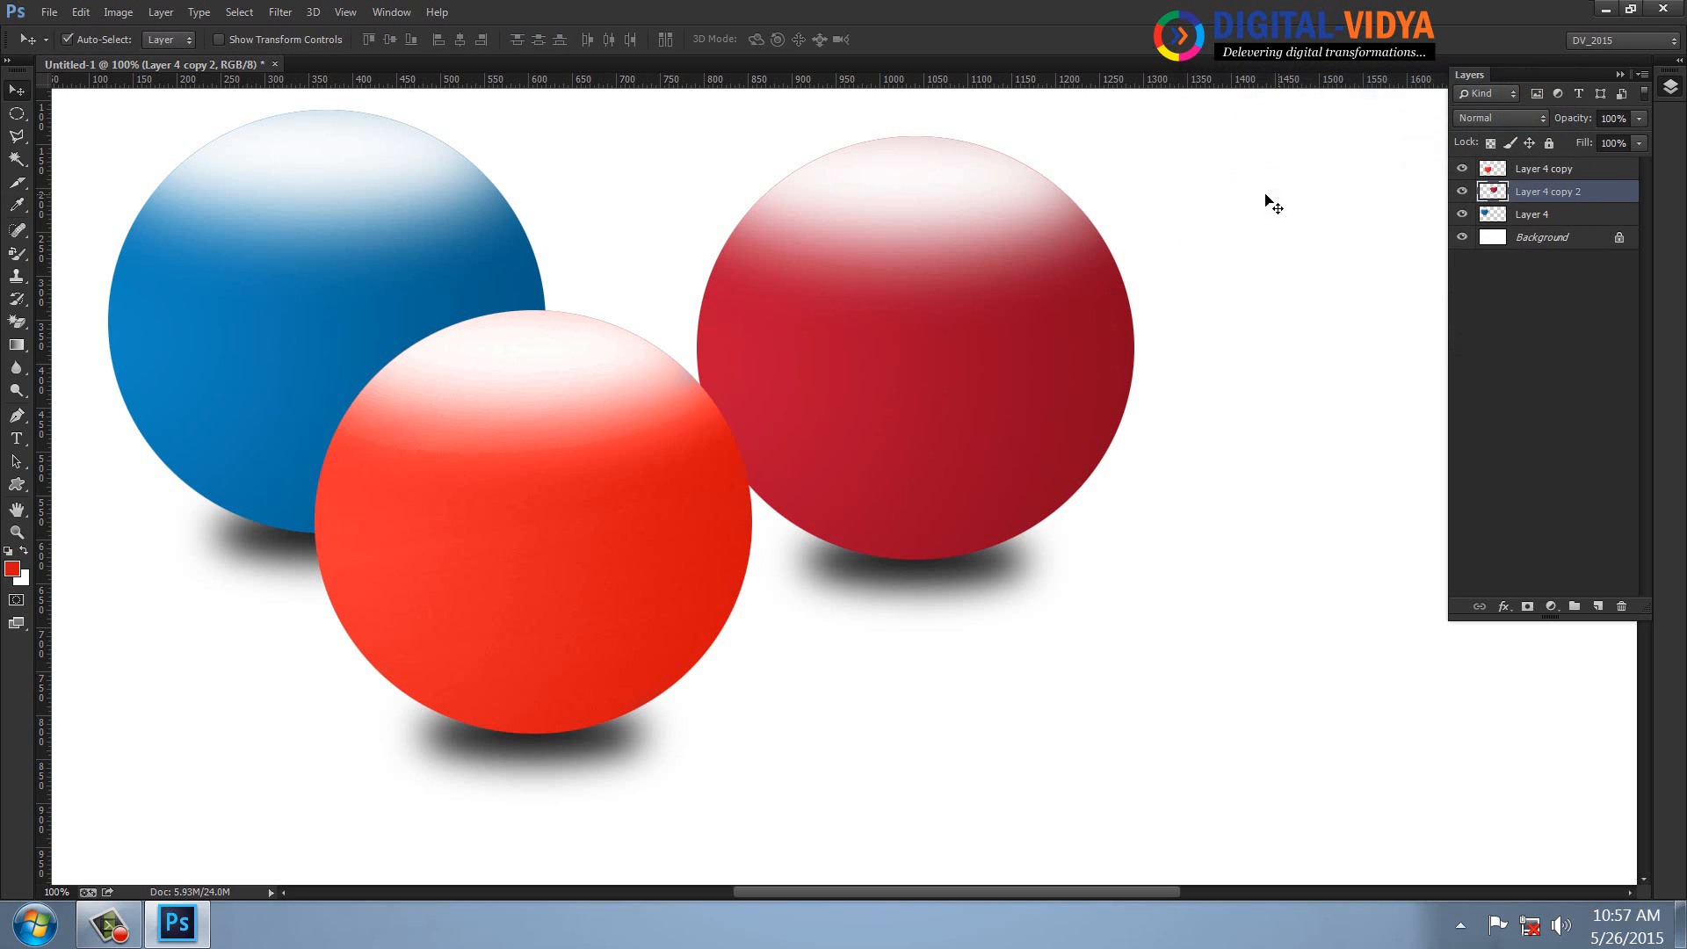
# - Duplicate the crimson ball down beside the original and shift the copy's hue to green with Hue/Saturation
pyautogui.moveTo(933, 307); pyautogui.dragTo(1183, 507)
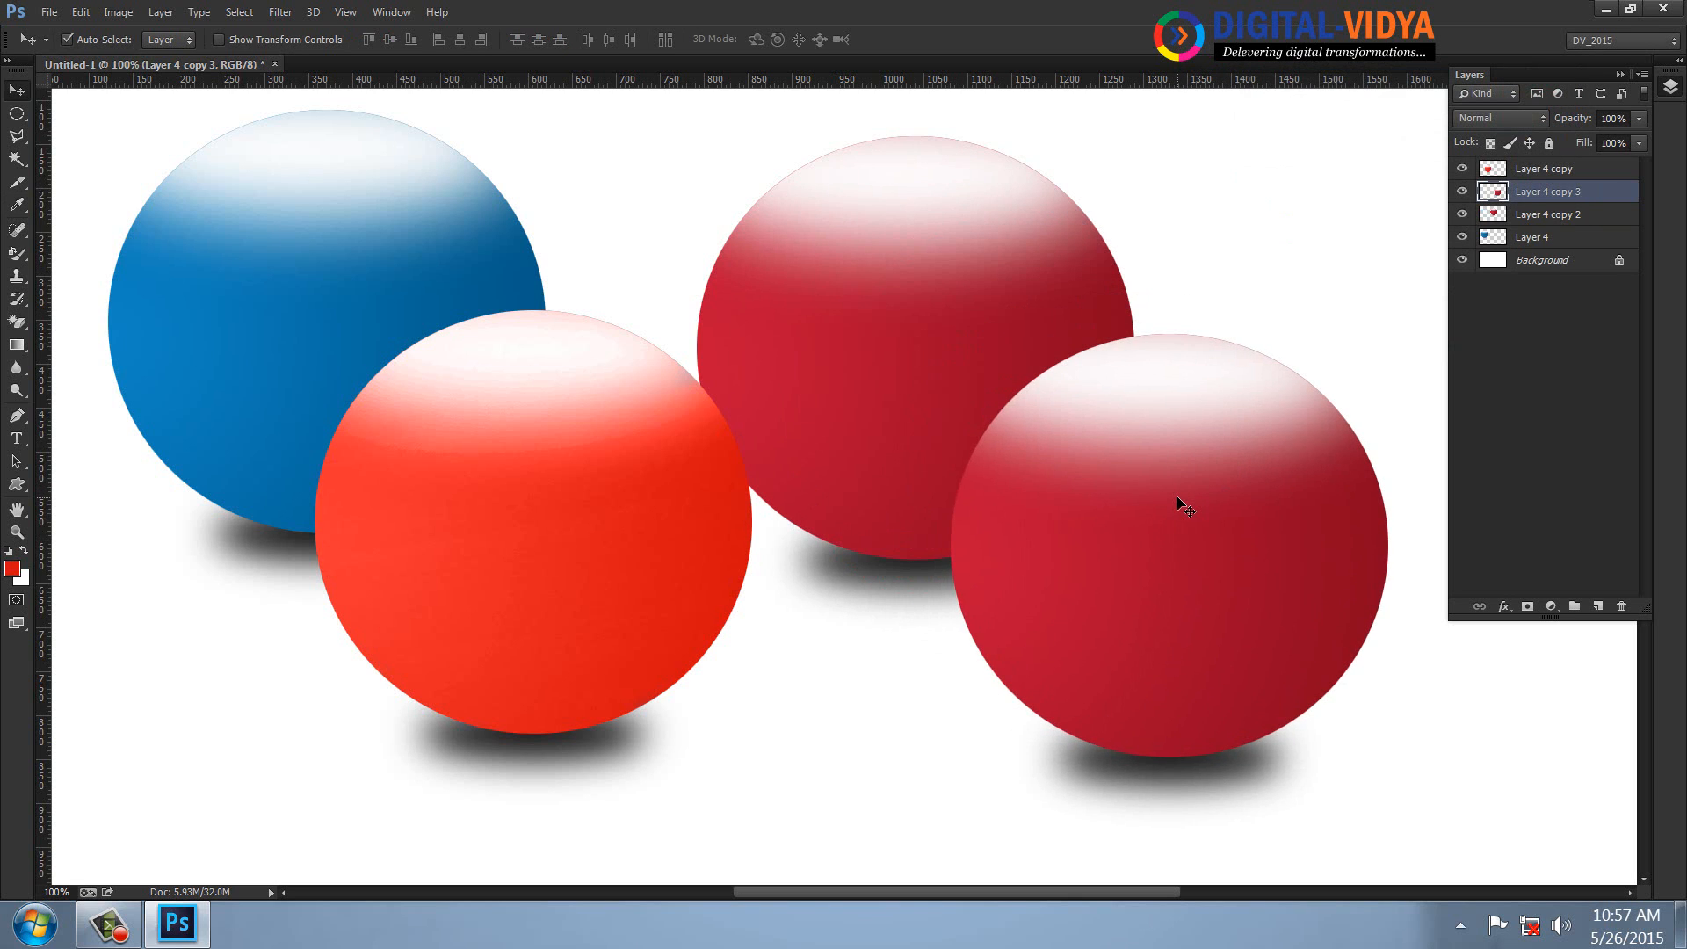
pyautogui.hotkey('ctrl', 'u')
pyautogui.moveTo(1271, 187); pyautogui.dragTo(1389, 185)
pyautogui.press('Return')
# - Duplicate the green ball up beside the original and shift the copy's hue to golden yellow with Hue/Saturation
pyautogui.moveTo(1209, 531); pyautogui.dragTo(1200, 450)
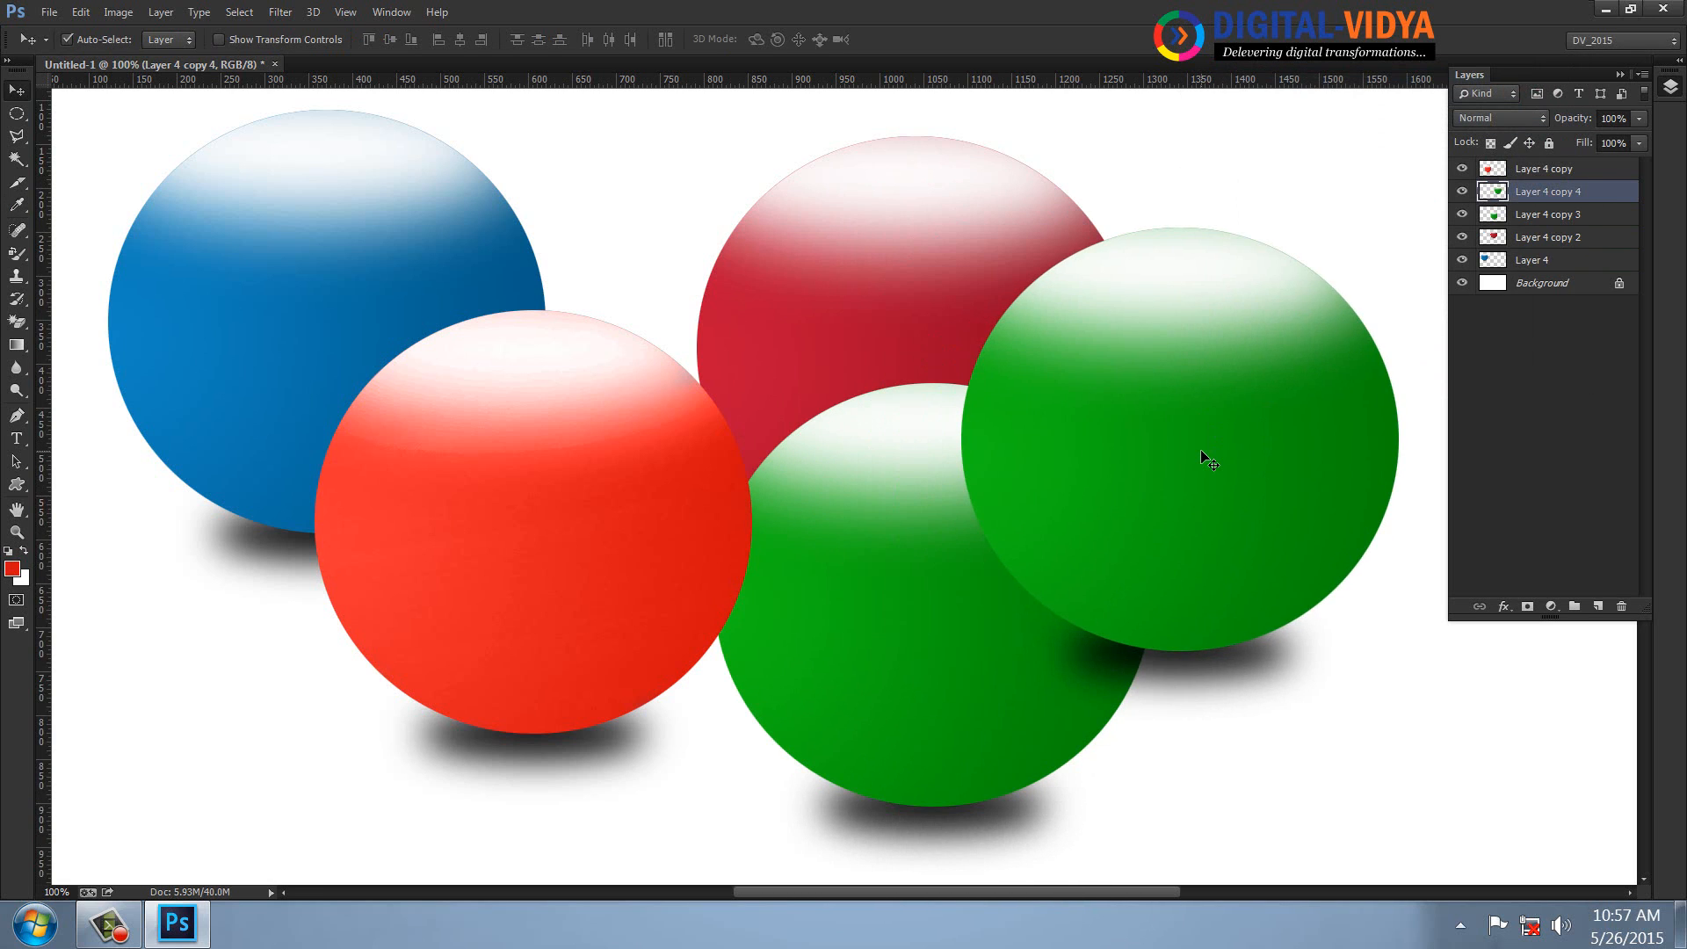
pyautogui.hotkey('ctrl', 'u')
pyautogui.moveTo(1275, 186); pyautogui.dragTo(1239, 199)
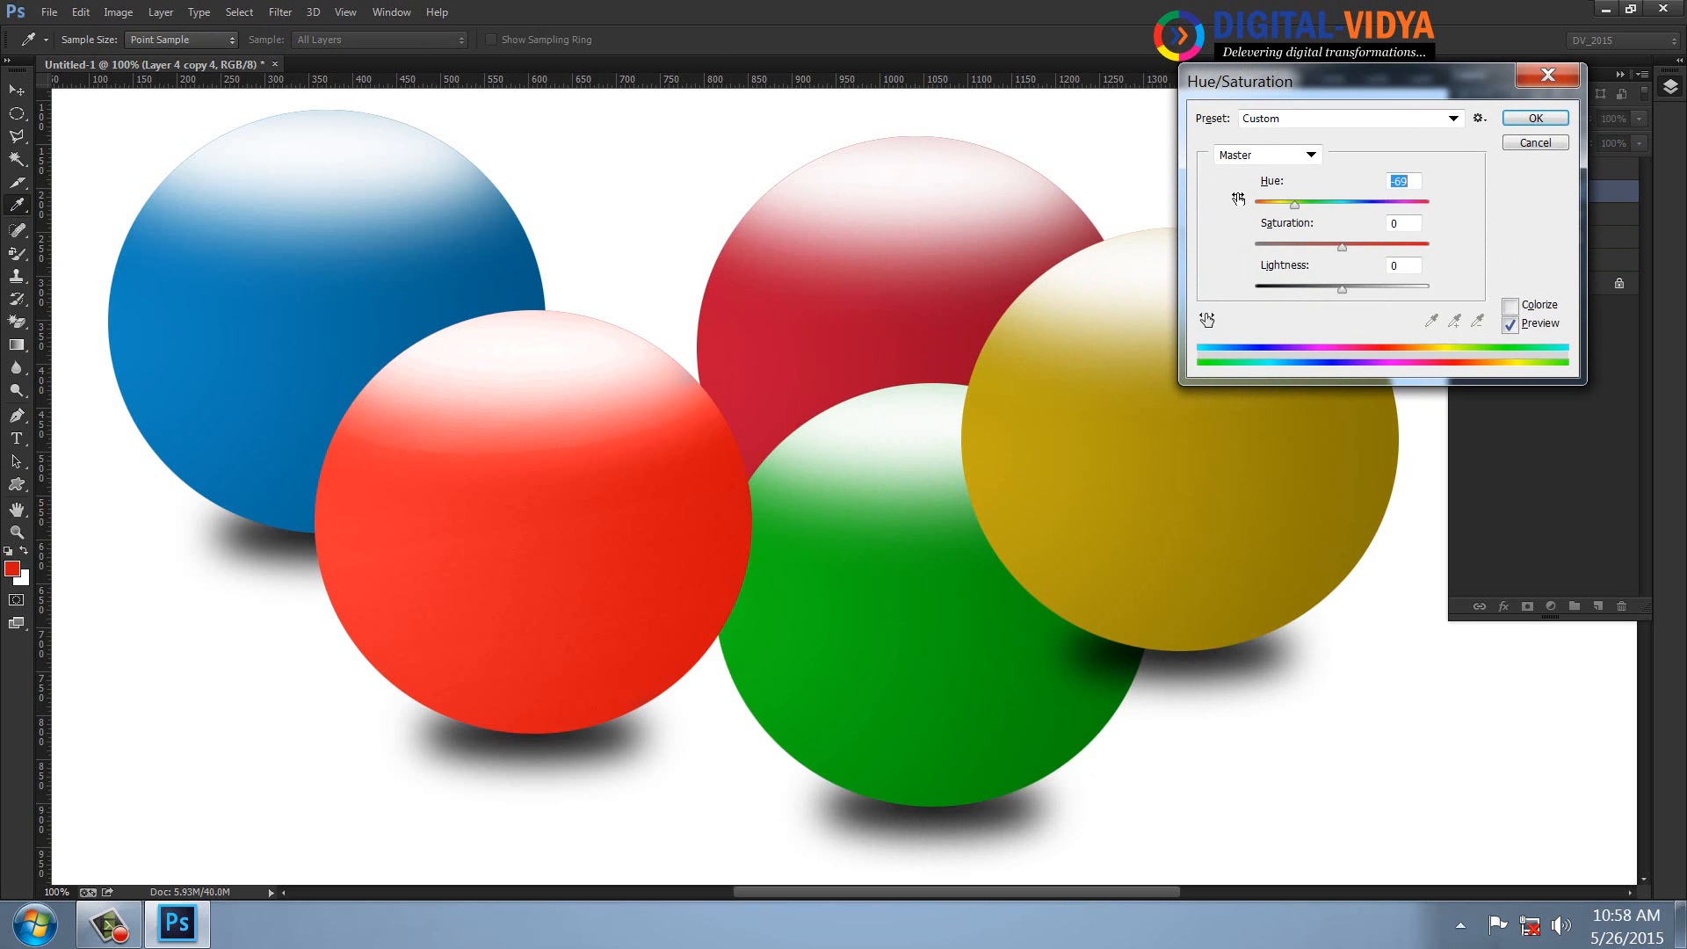
pyautogui.click(1530, 122)
# - Nudge the bright red ball and scale it down to about 60% with Free Transform
pyautogui.moveTo(521, 465); pyautogui.dragTo(508, 481)
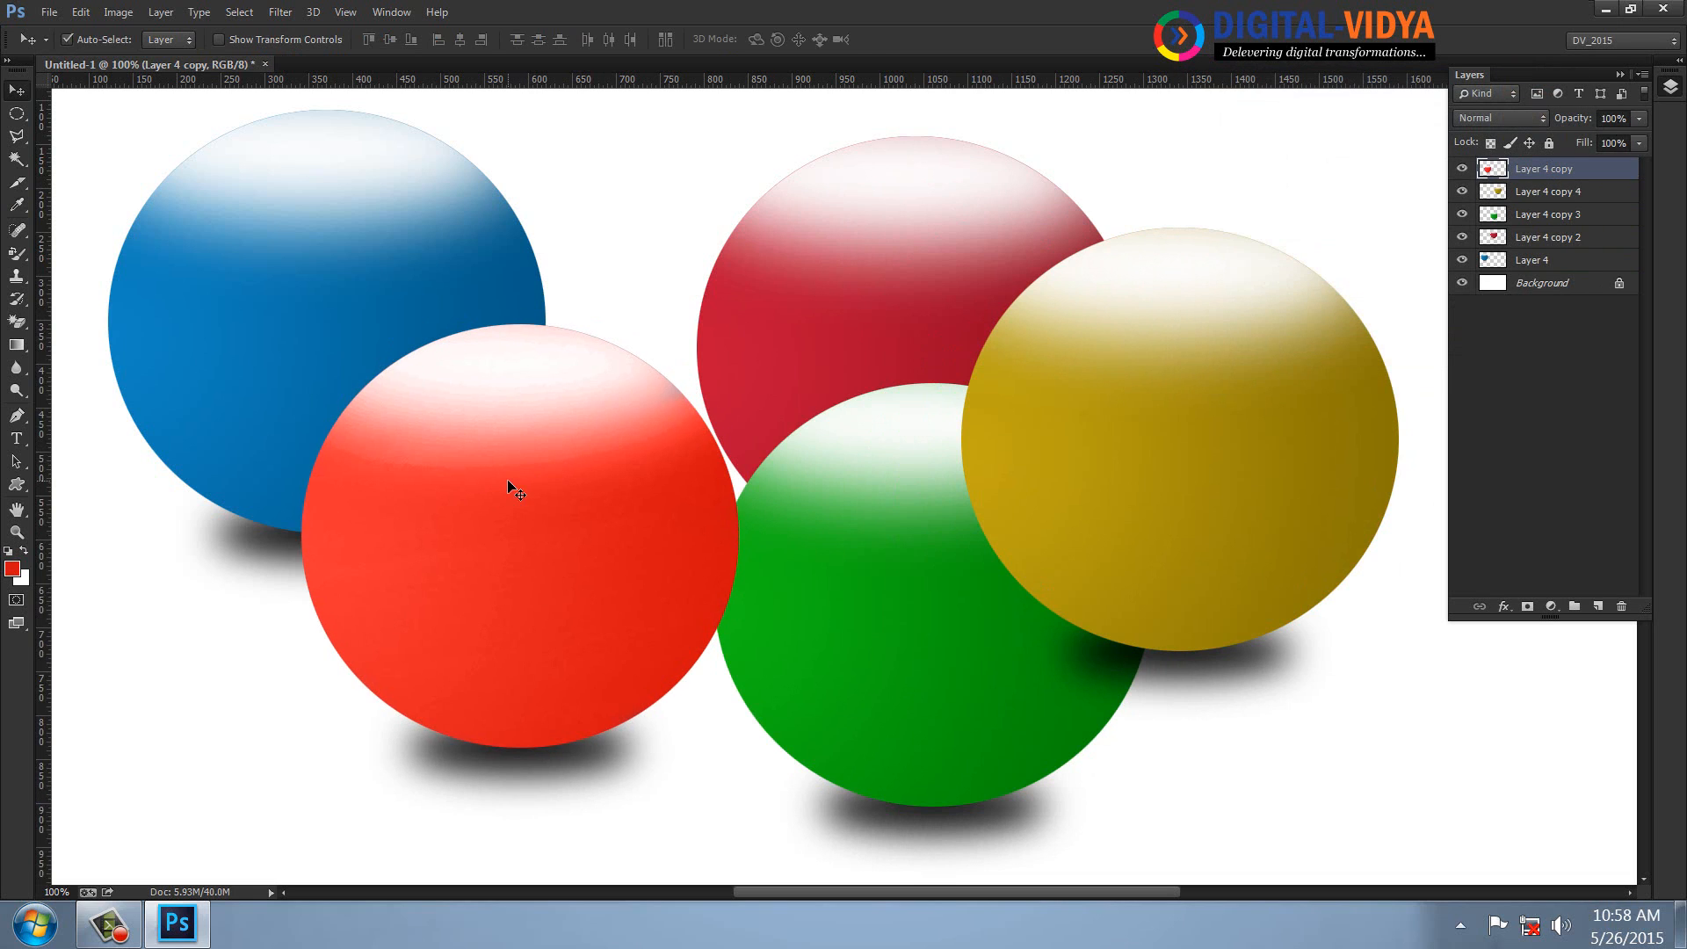
pyautogui.hotkey('ctrl', 't')
pyautogui.moveTo(735, 324); pyautogui.dragTo(650, 422)
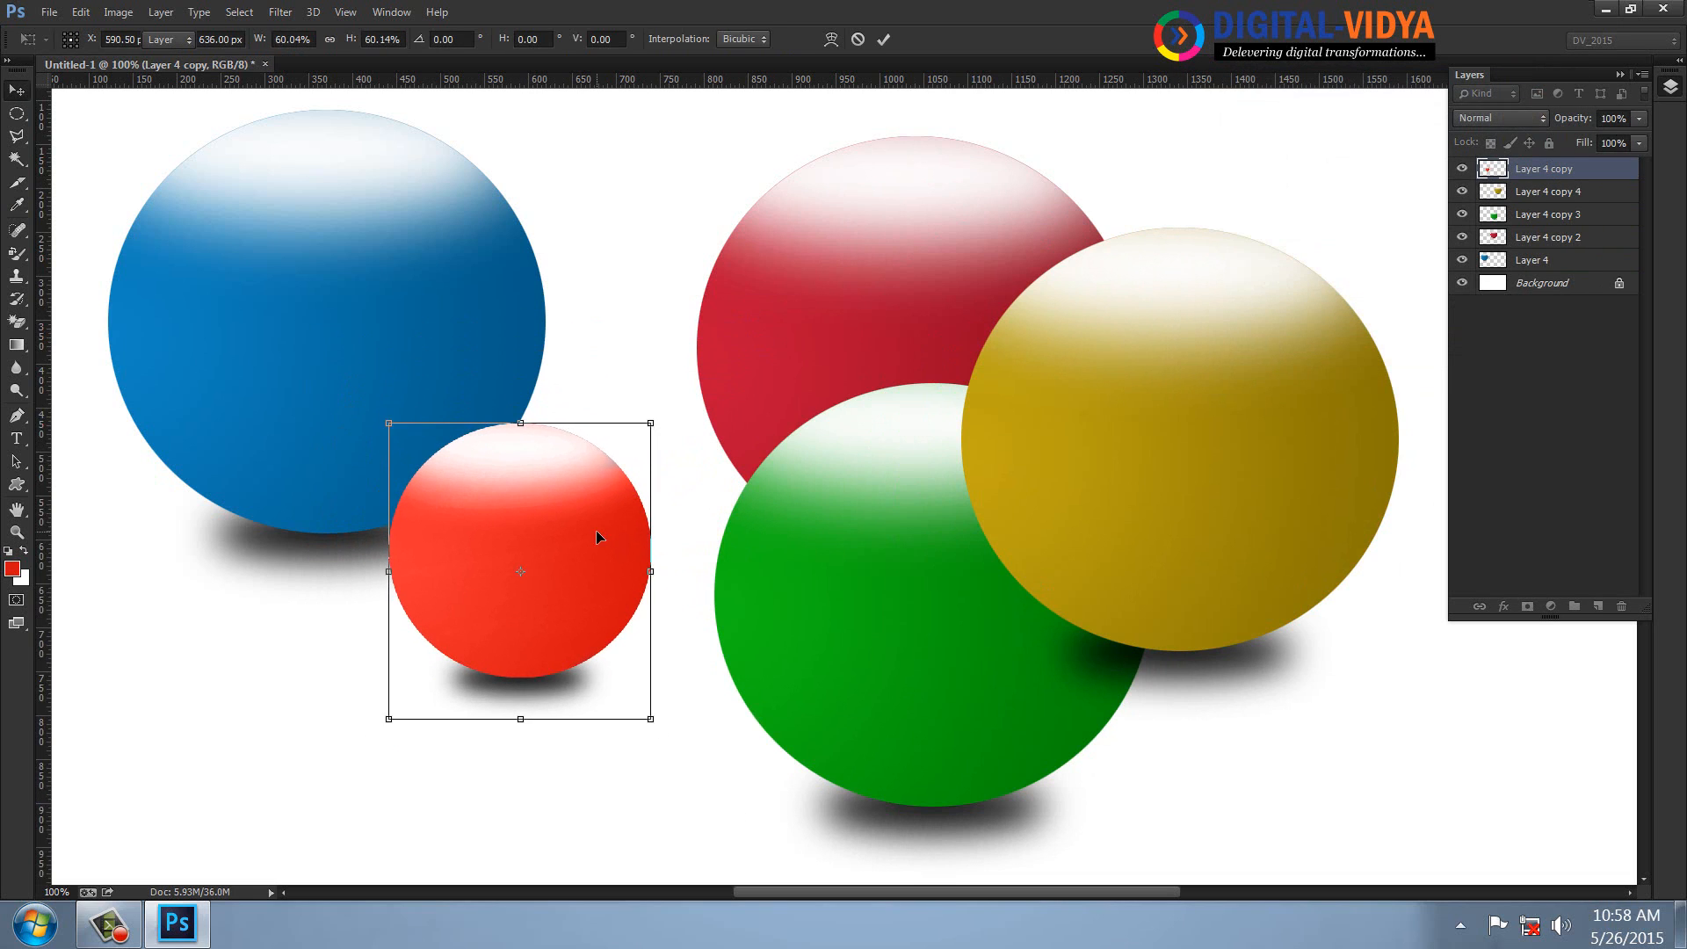
pyautogui.press('Return')
# - Shrink the crimson ball with Free Transform into the smallest ball, placed between the bright red and green balls
pyautogui.click(798, 358)
pyautogui.hotkey('ctrl', 't')
pyautogui.moveTo(695, 140); pyautogui.dragTo(668, 669)
pyautogui.press('Return')
# - Scale the green ball down to about half its size with Free Transform and place it beside the small crimson ball
pyautogui.moveTo(860, 657); pyautogui.dragTo(858, 613)
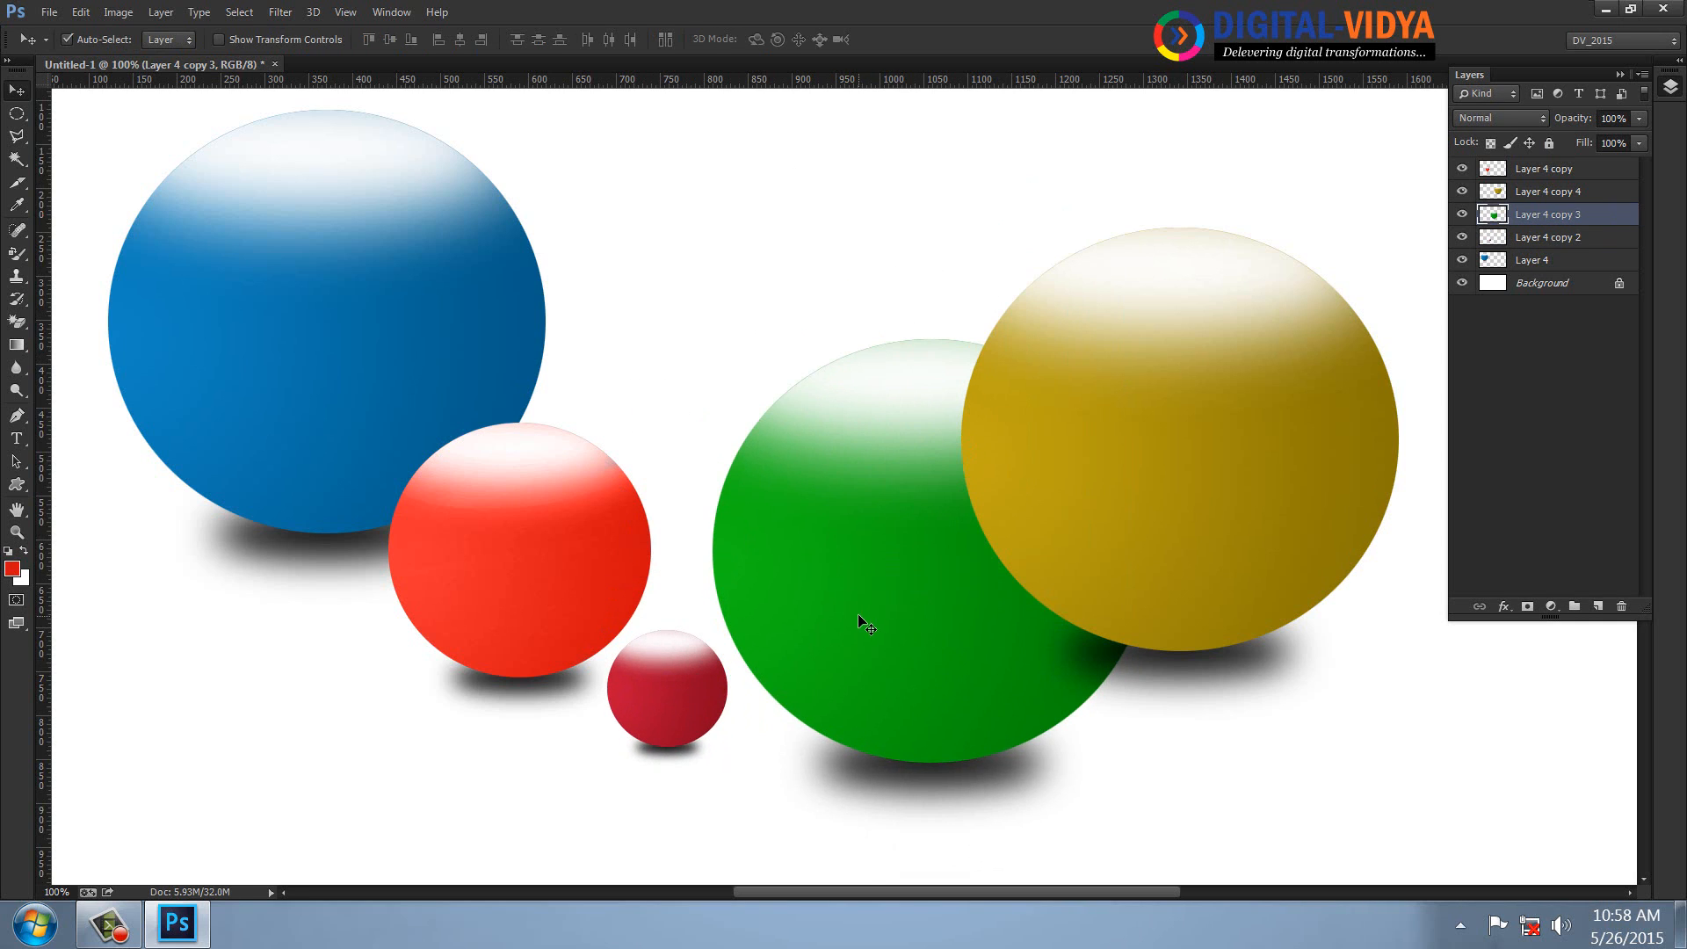
pyautogui.hotkey('ctrl', 't')
pyautogui.moveTo(712, 340); pyautogui.dragTo(806, 463)
pyautogui.moveTo(906, 592); pyautogui.dragTo(853, 625)
pyautogui.press('Return')
# - Rearrange the yellow, red, crimson and green balls into a V shape with the smallest crimson ball at its lowest point
pyautogui.moveTo(1142, 475); pyautogui.dragTo(1145, 439)
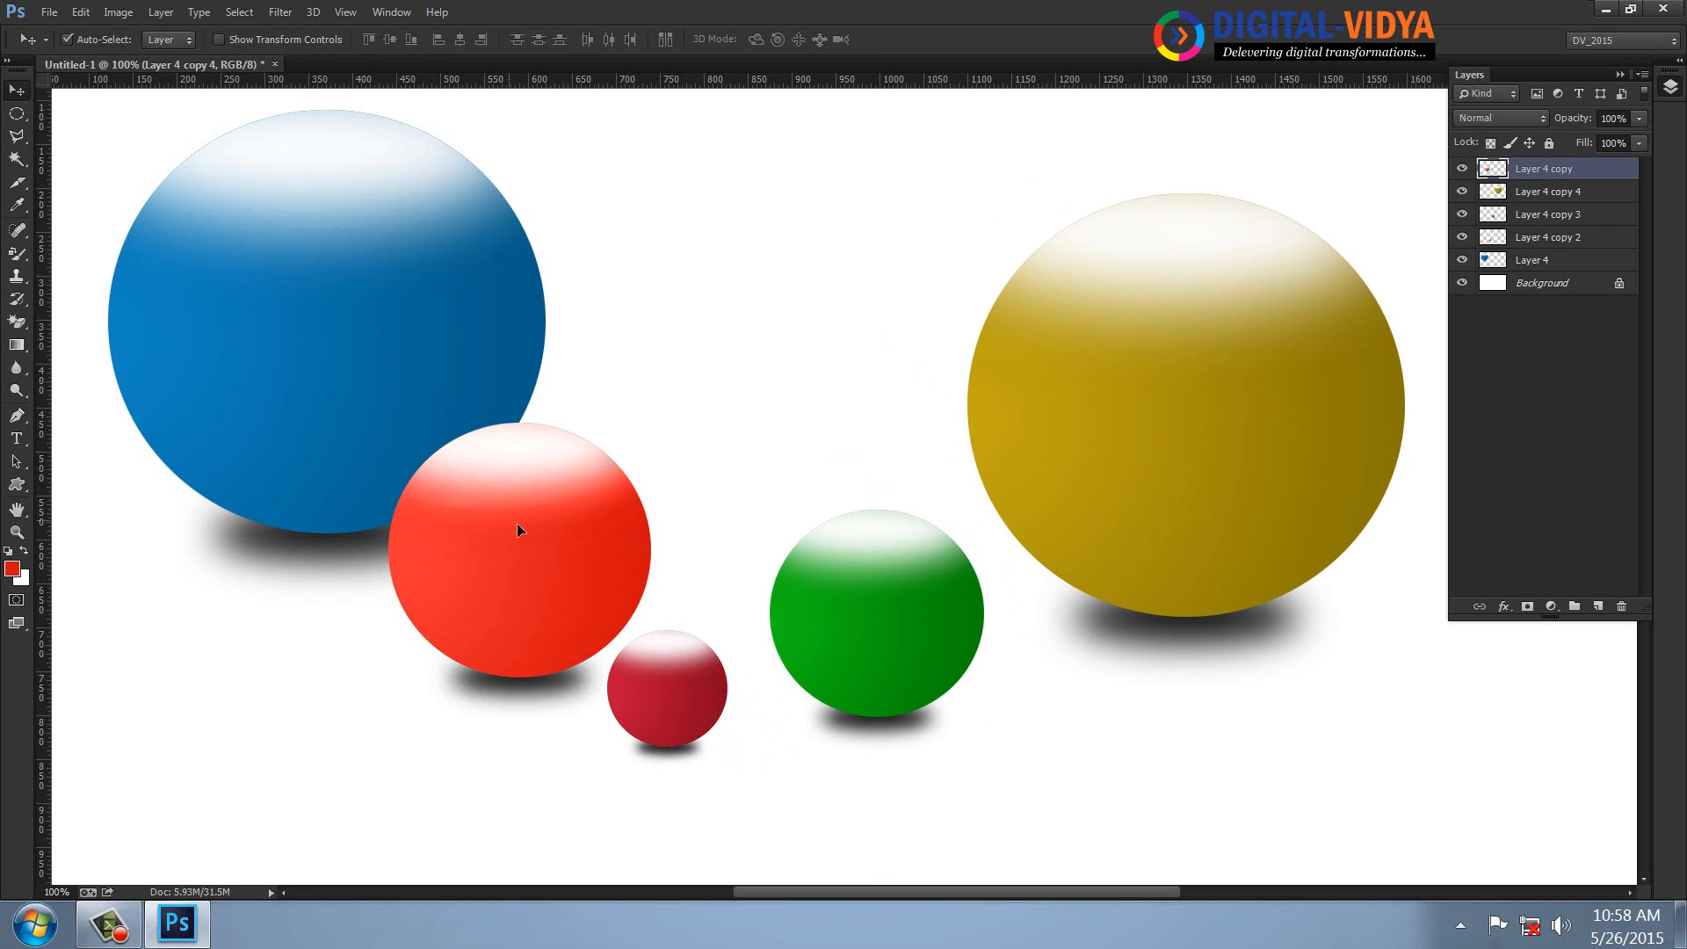
pyautogui.moveTo(519, 530); pyautogui.dragTo(648, 622)
pyautogui.moveTo(694, 708); pyautogui.dragTo(784, 761)
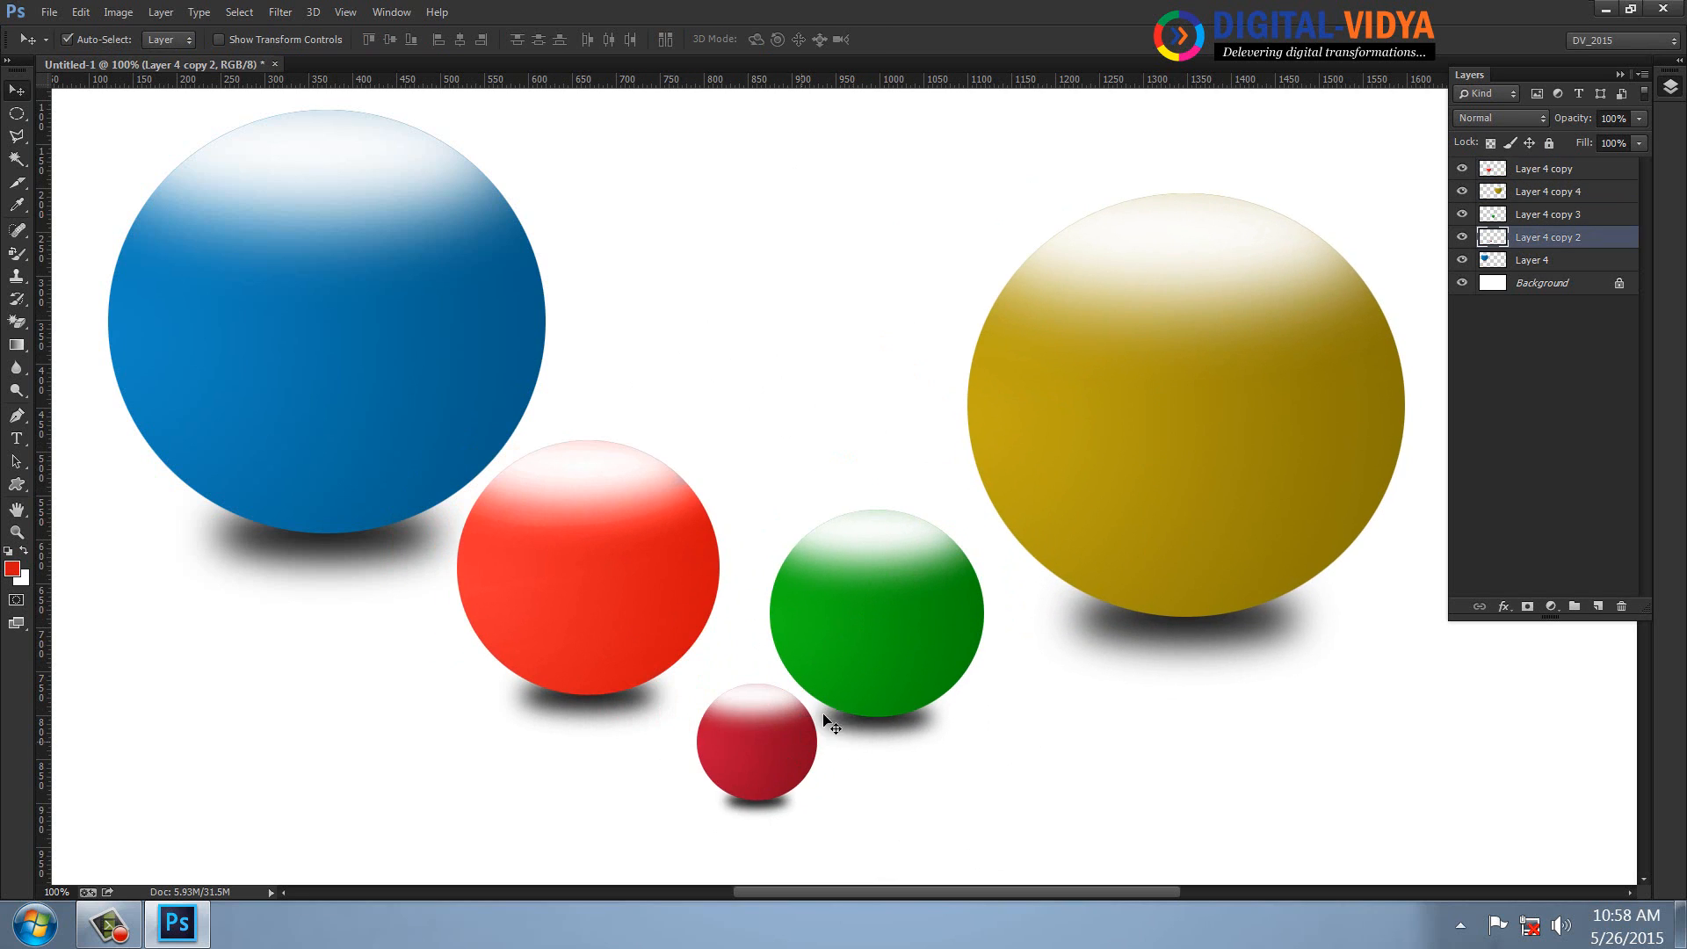
pyautogui.moveTo(884, 647); pyautogui.dragTo(908, 673)
pyautogui.moveTo(1196, 506); pyautogui.dragTo(1187, 515)
pyautogui.moveTo(914, 662); pyautogui.dragTo(921, 662)
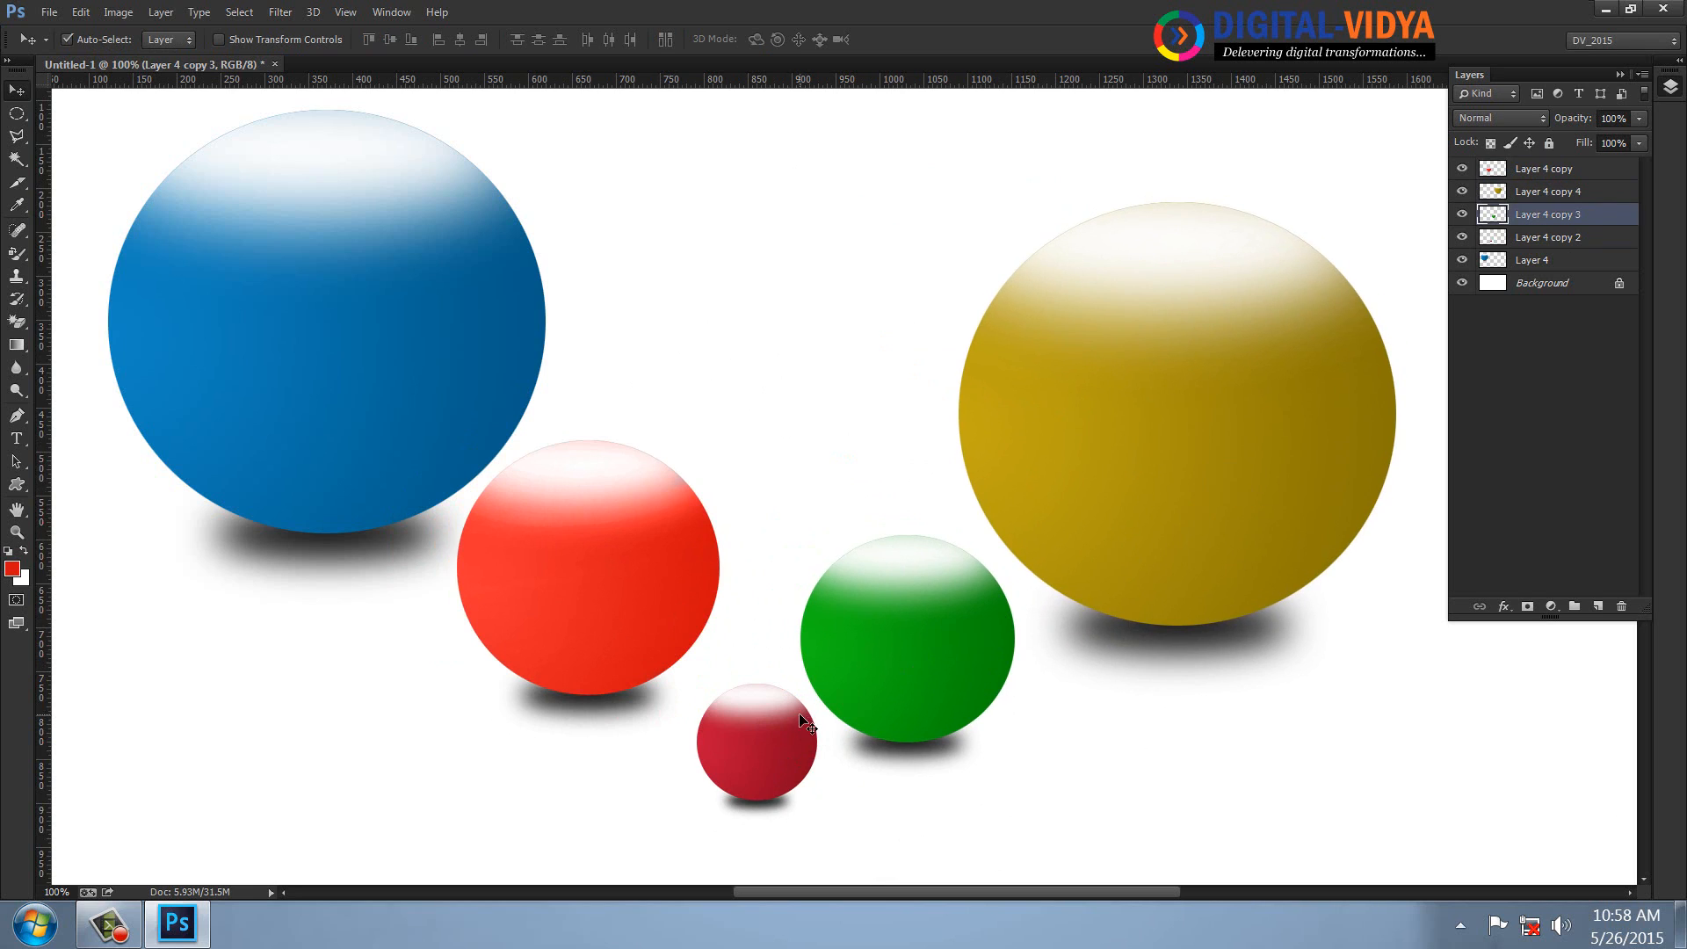
pyautogui.moveTo(777, 721); pyautogui.dragTo(789, 734)
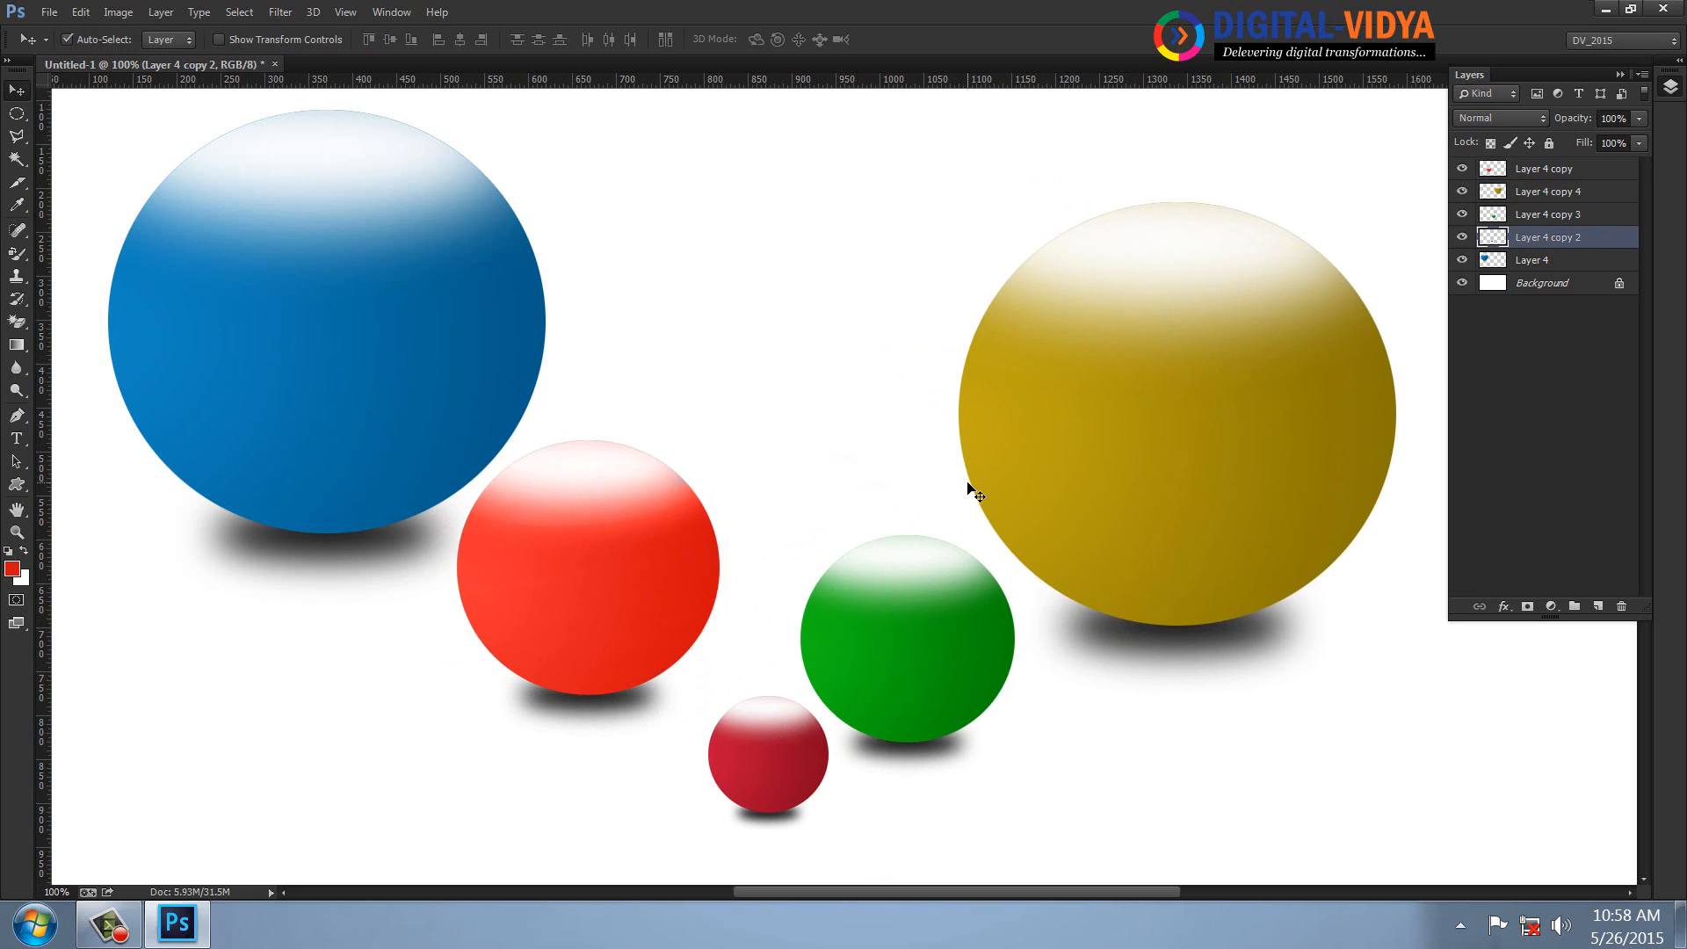
# - Create a new document from the Dell Monitor preset and add an empty layer to it
pyautogui.hotkey('ctrl', 'n')
pyautogui.click(718, 325)
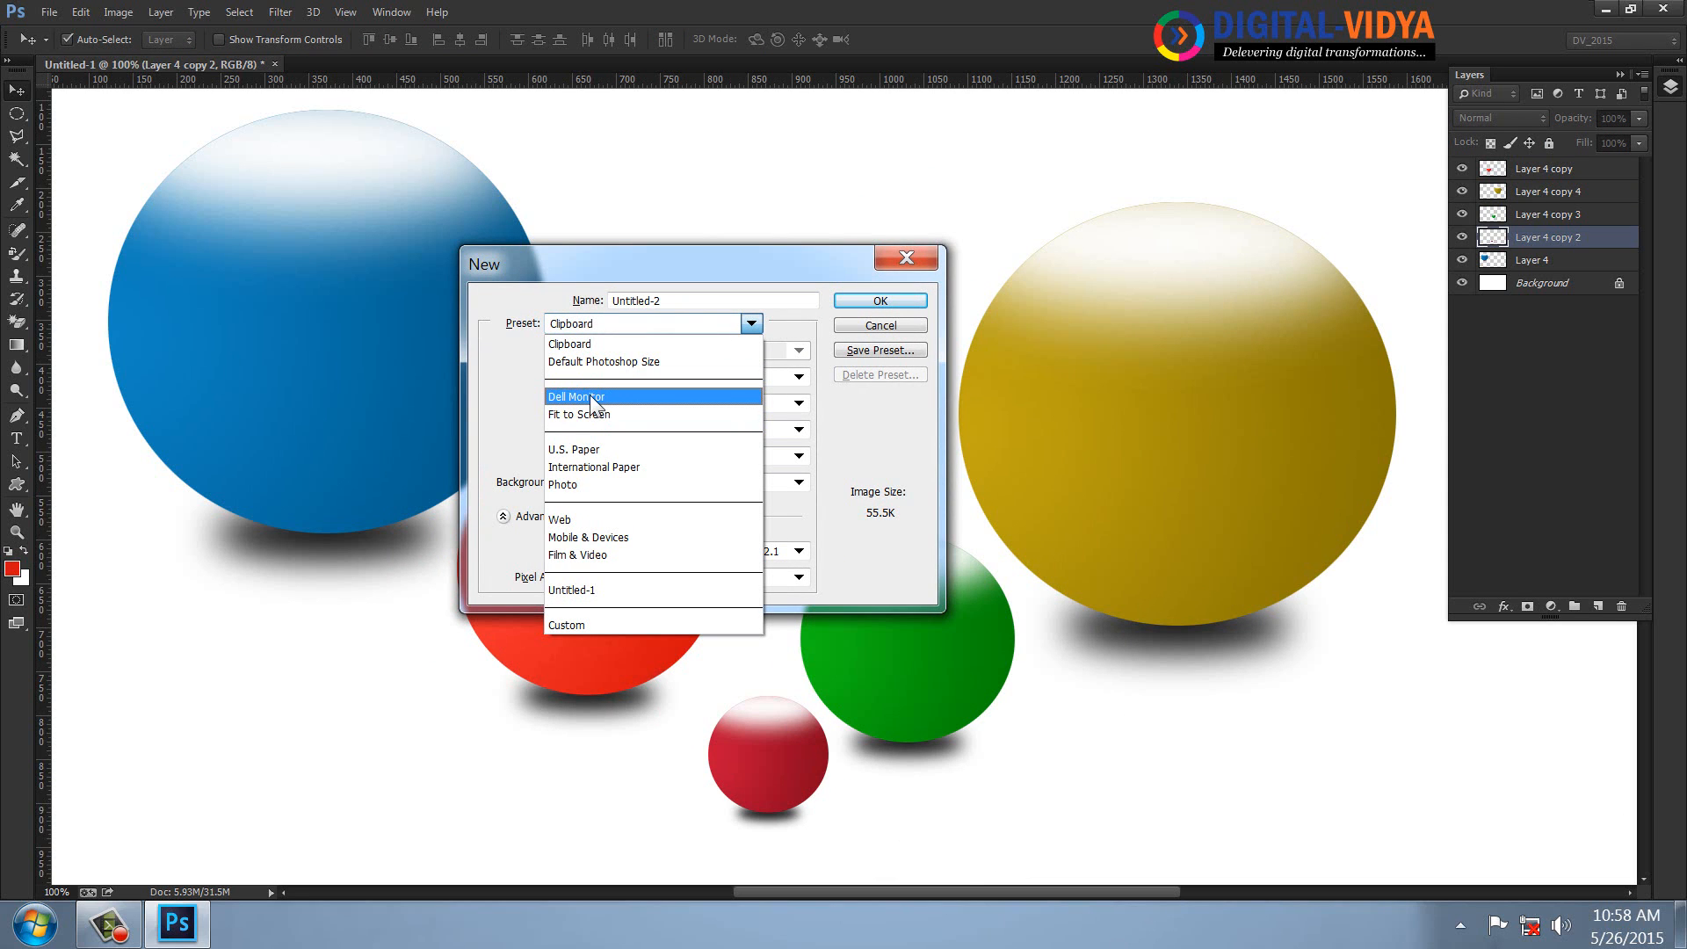
pyautogui.click(589, 396)
pyautogui.click(880, 300)
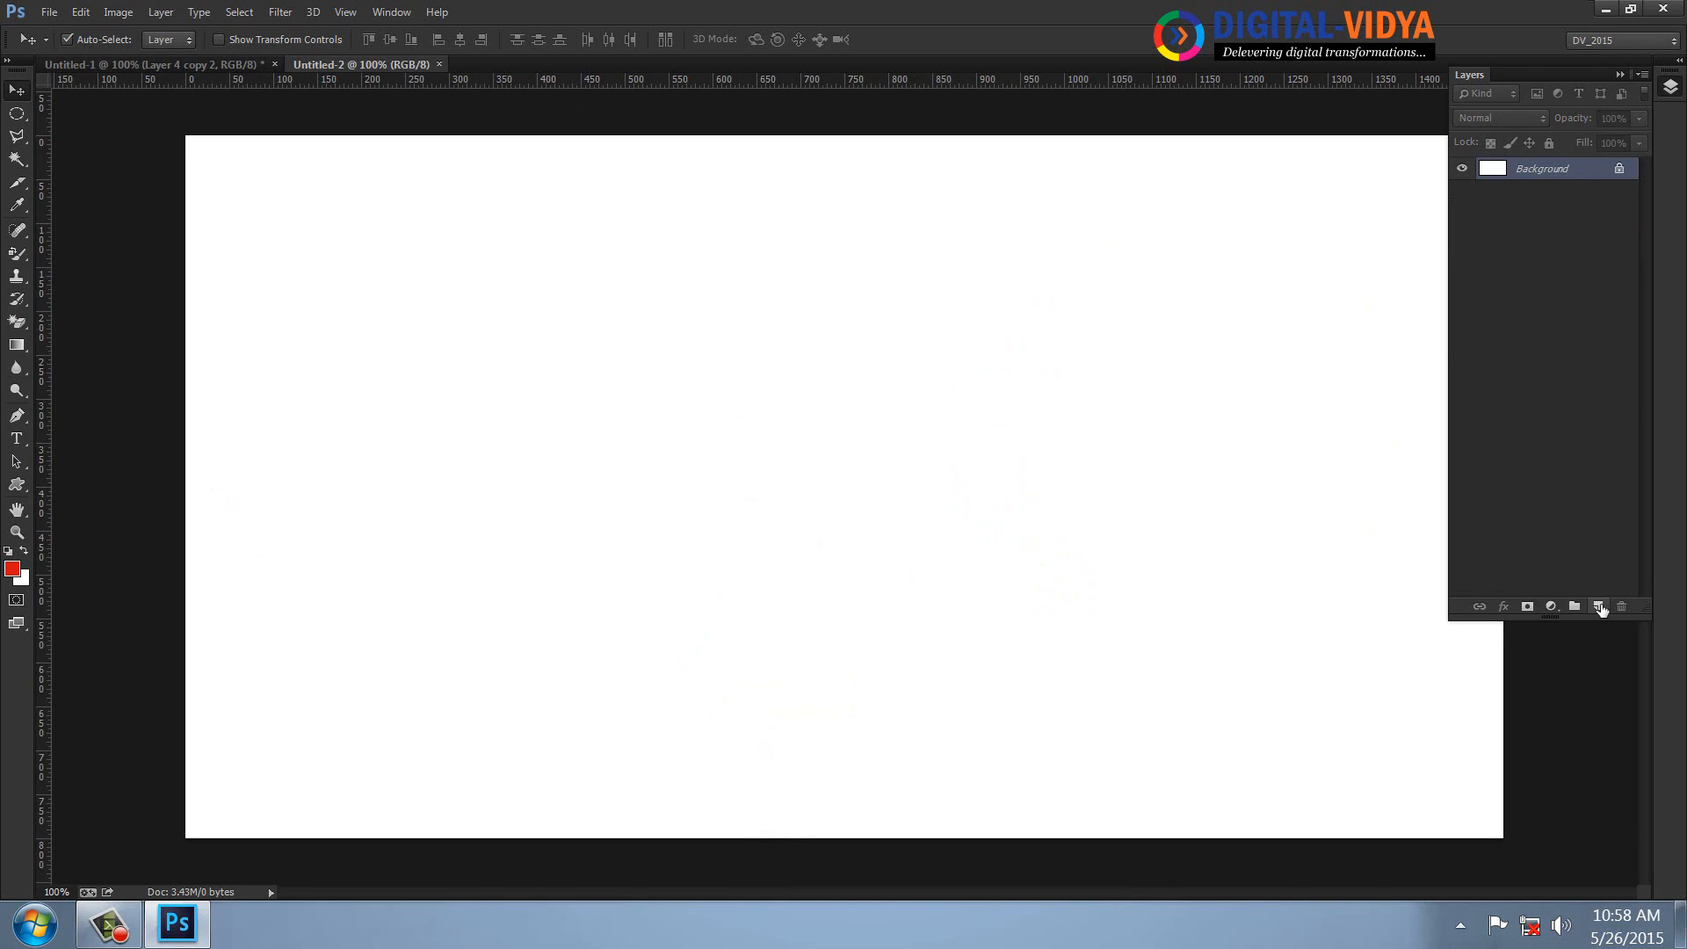
pyautogui.click(1598, 606)
# - Set the foreground color to light gray #e4e4df and fill the Background layer with it
pyautogui.click(1557, 193)
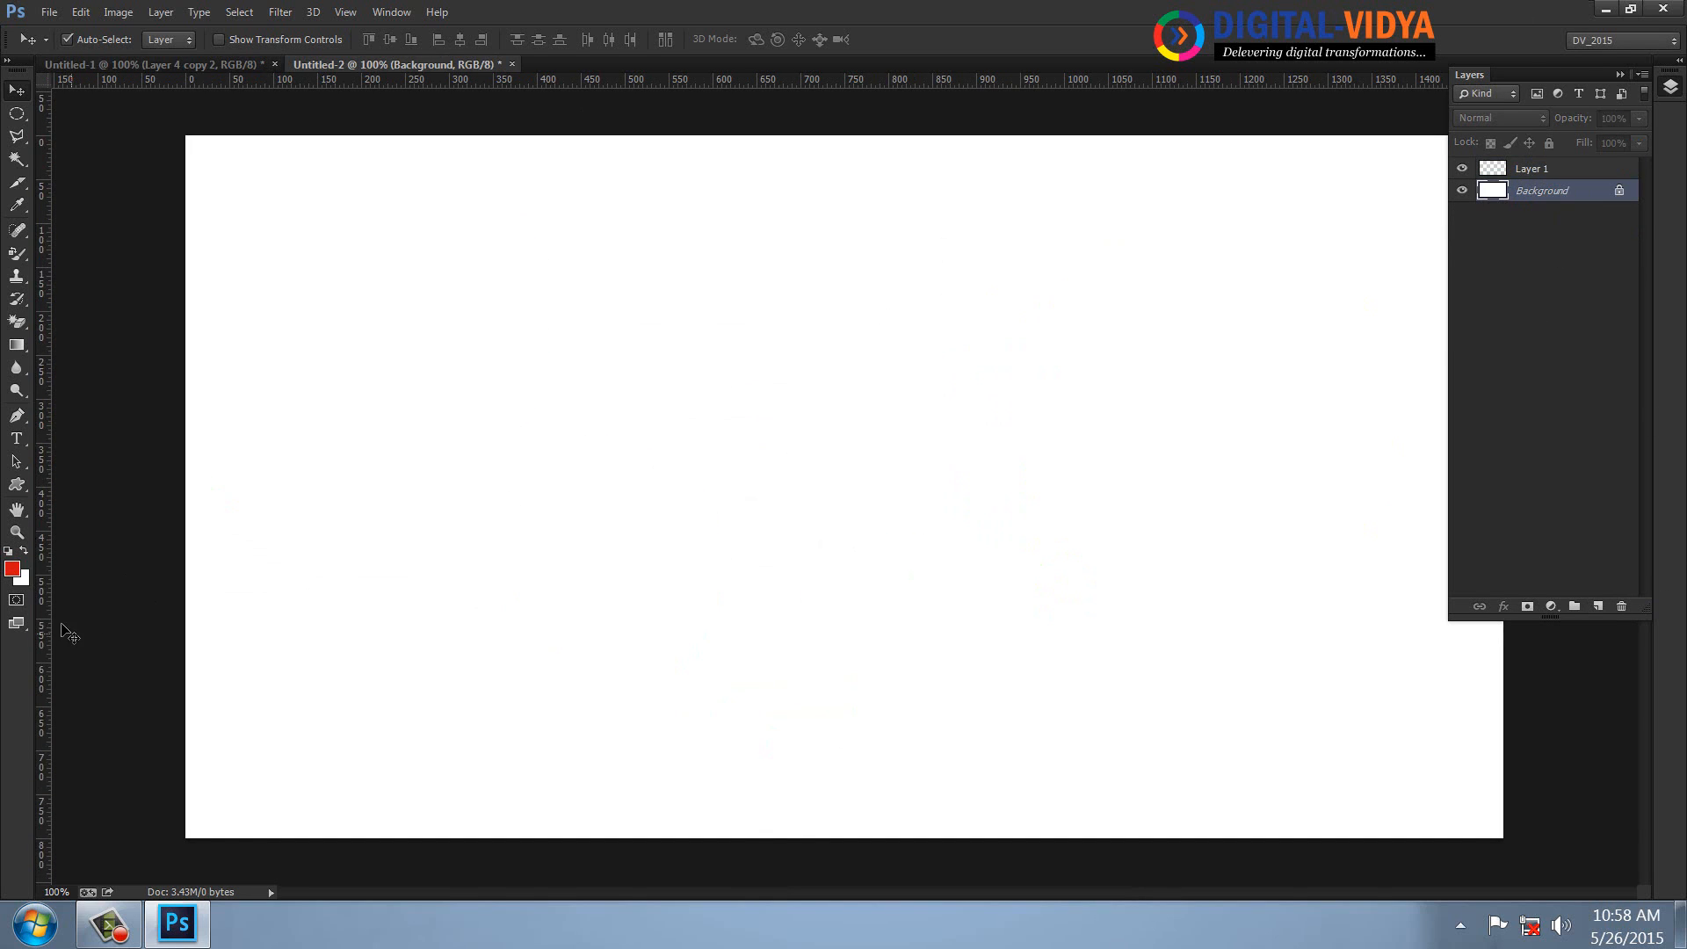
pyautogui.click(13, 570)
pyautogui.moveTo(464, 490); pyautogui.dragTo(464, 485)
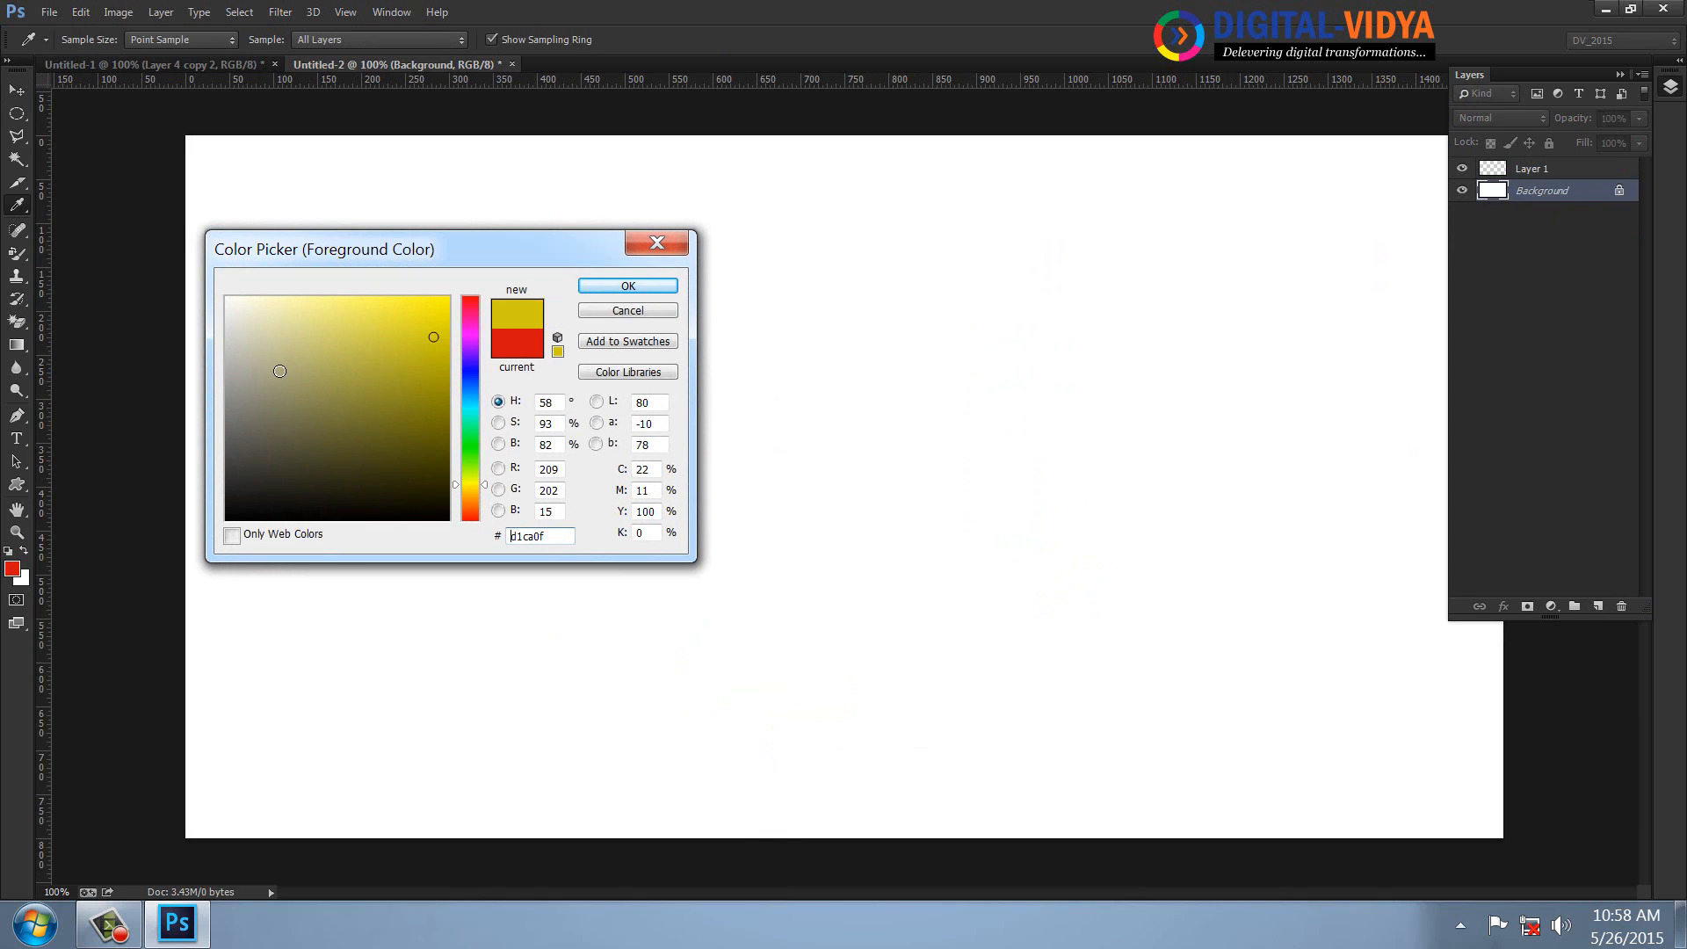
pyautogui.moveTo(230, 310); pyautogui.dragTo(230, 319)
pyautogui.click(615, 292)
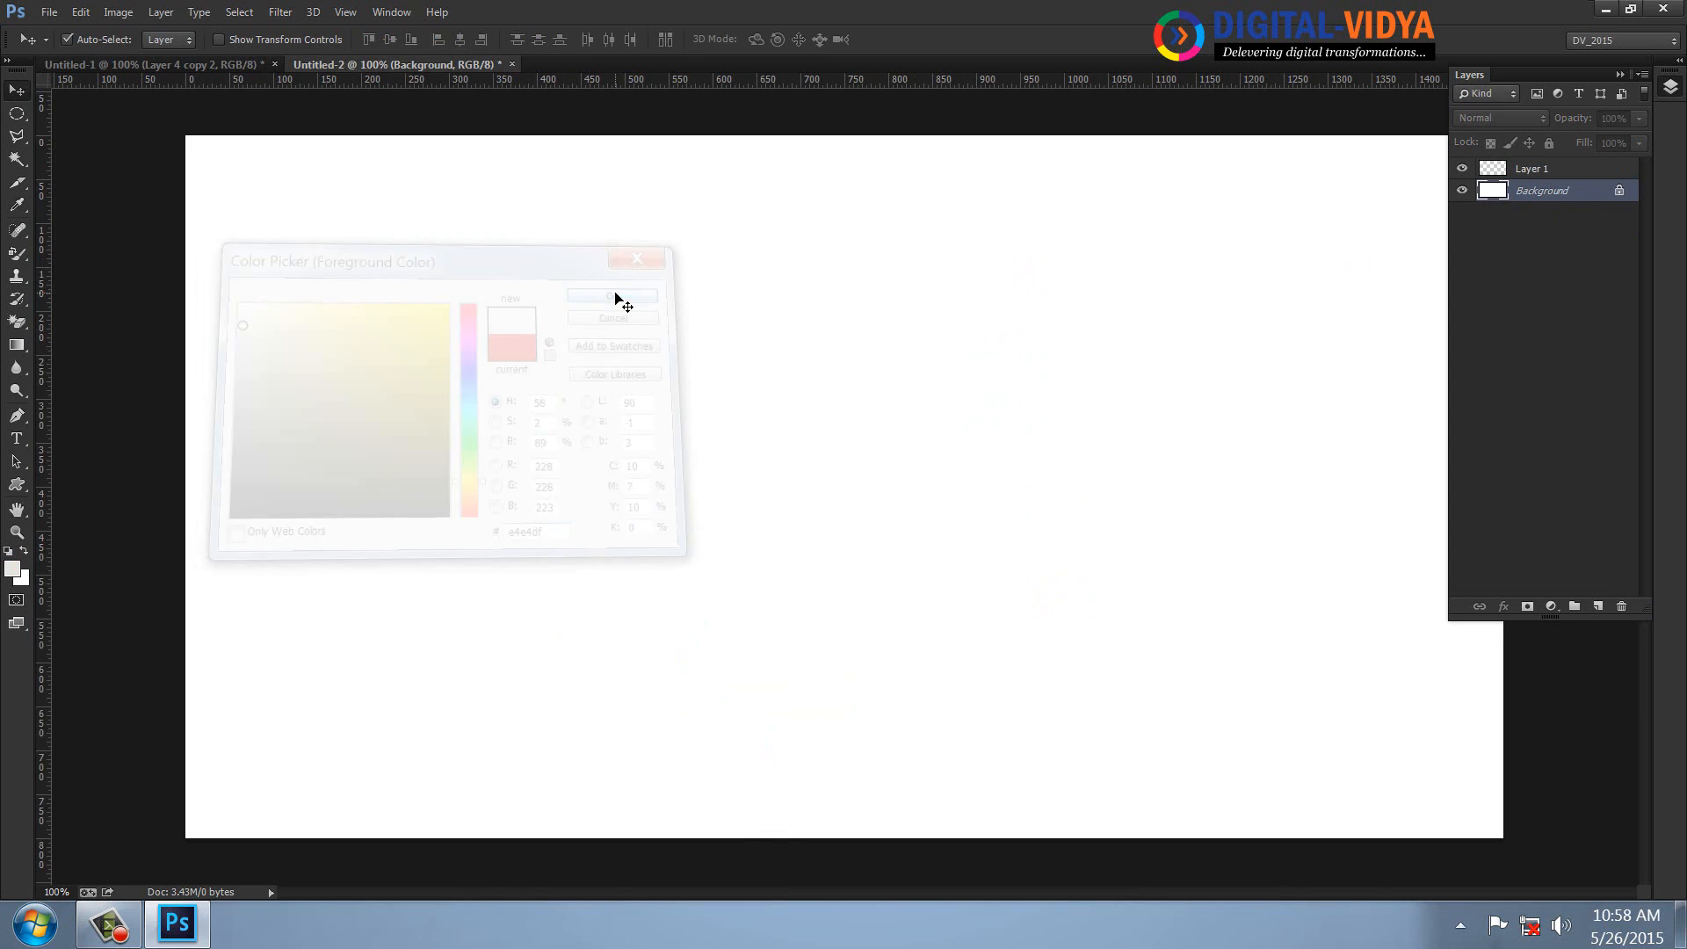
pyautogui.hotkey('alt', 'BackSpace')
# - Add another layer above Layer 1 and draw a tall narrow rectangle shape of 34 by 388 px on it
pyautogui.click(1542, 171)
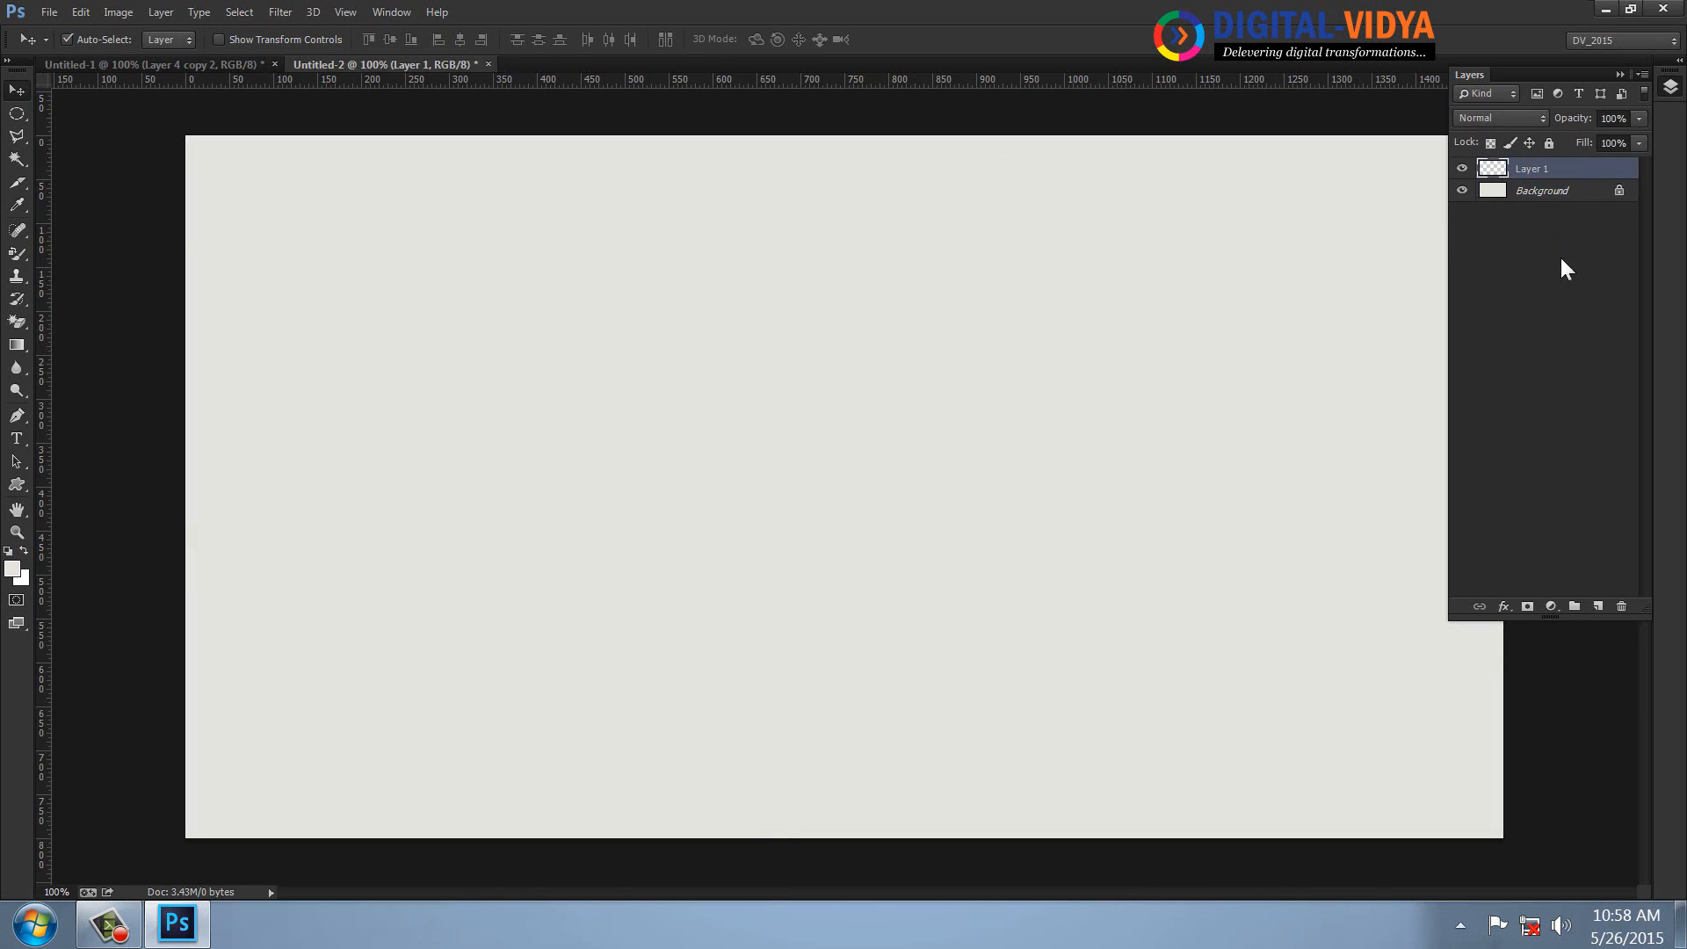
pyautogui.click(1595, 604)
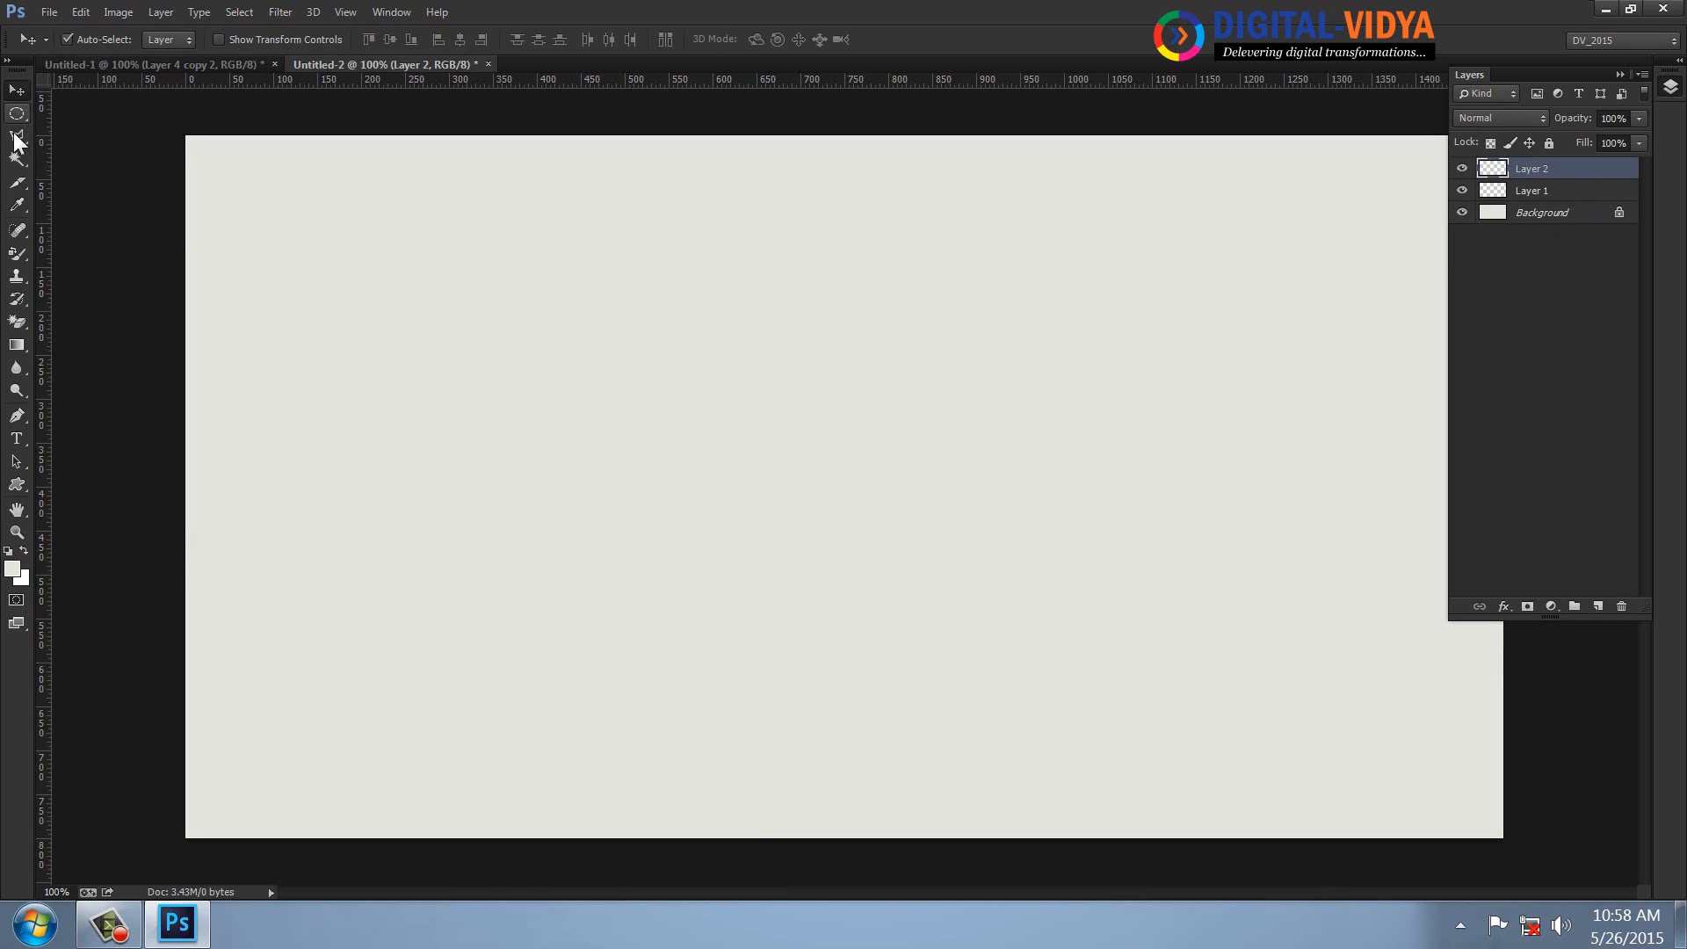
pyautogui.moveTo(18, 114); pyautogui.dragTo(79, 130)
pyautogui.moveTo(31, 483); pyautogui.dragTo(93, 484)
pyautogui.moveTo(305, 339); pyautogui.dragTo(334, 679)
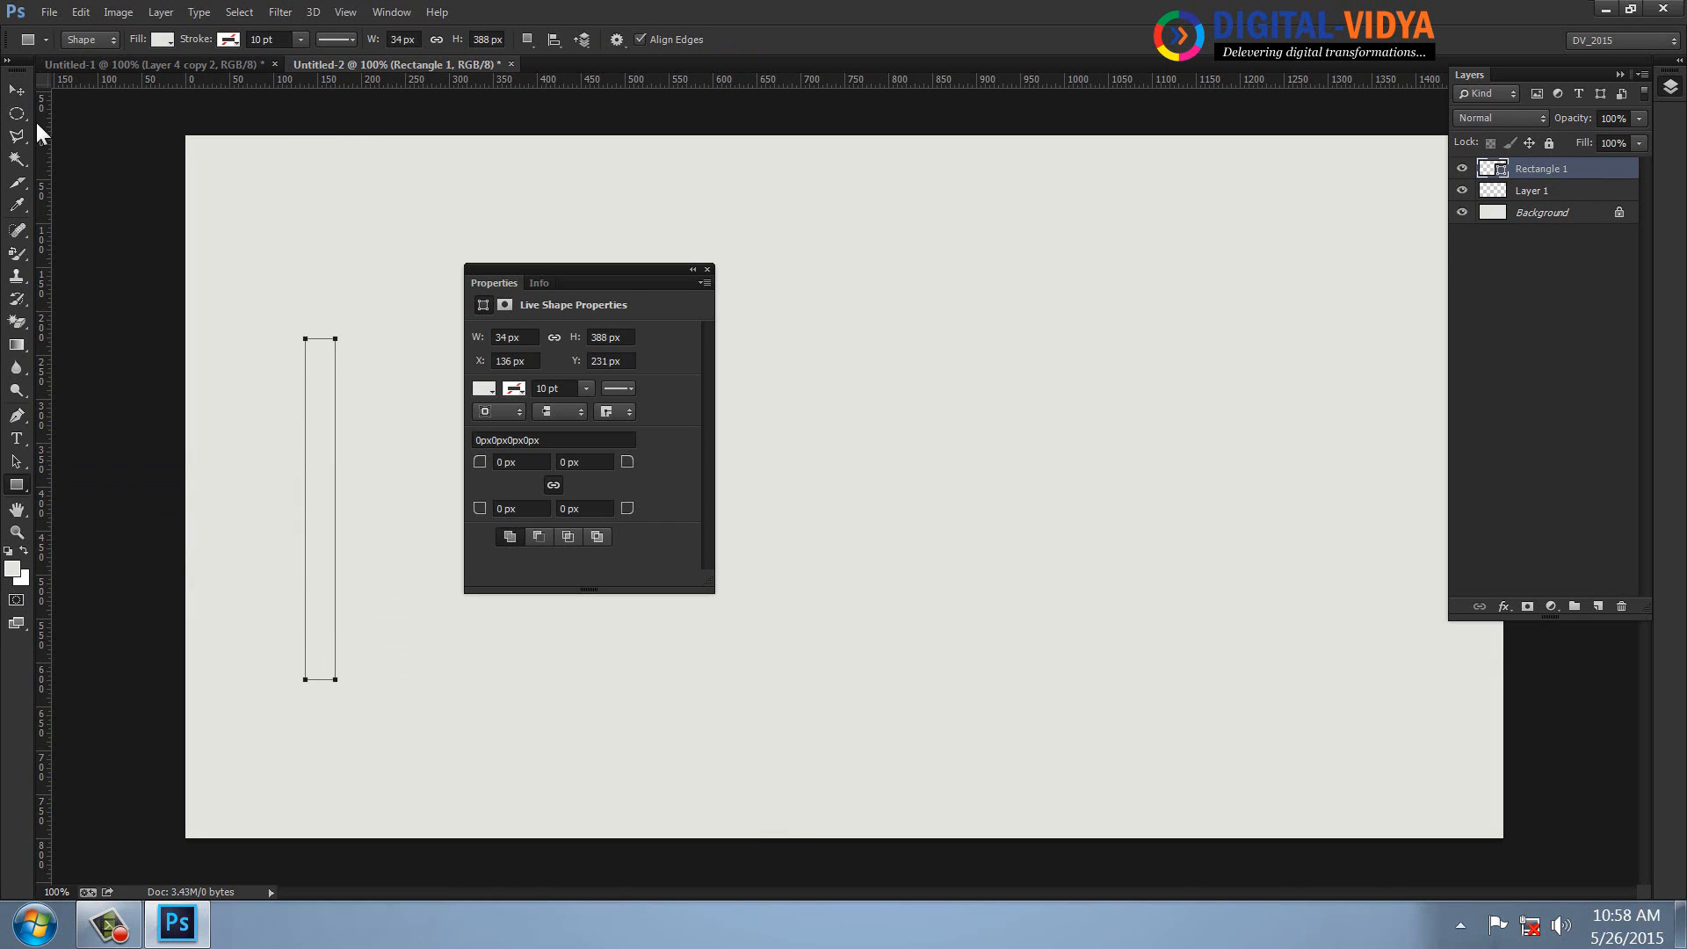
# - Add a Gradient Overlay layer style to the tall rectangle and set its angle to 0°
pyautogui.click(16, 88)
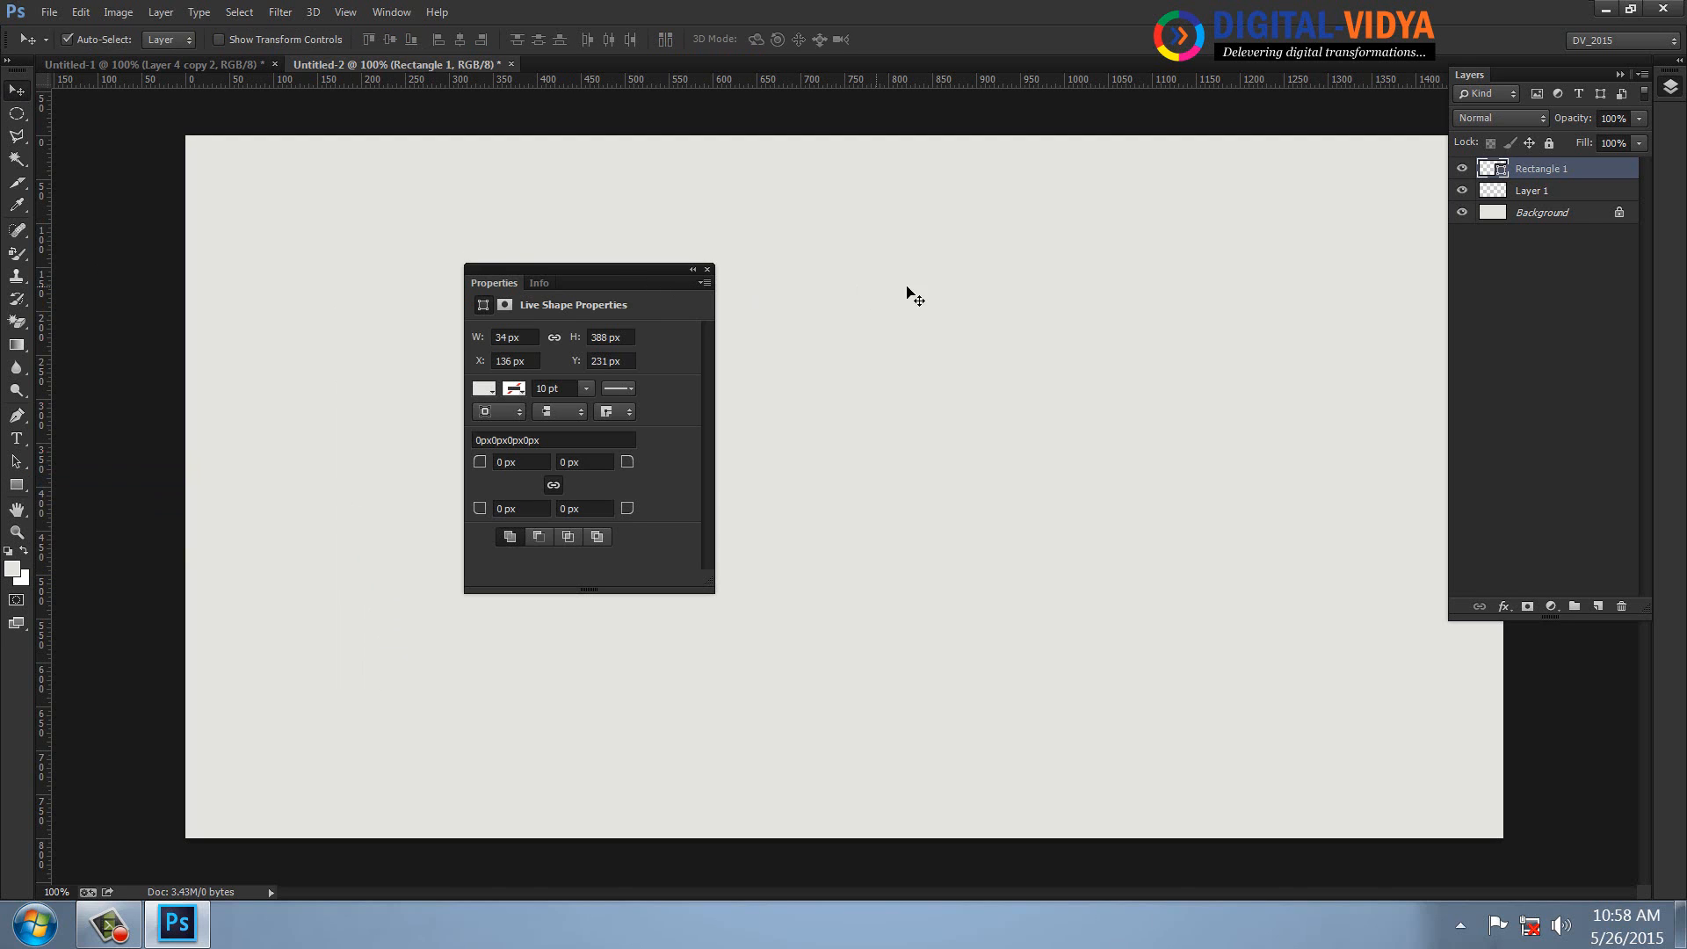
pyautogui.click(707, 270)
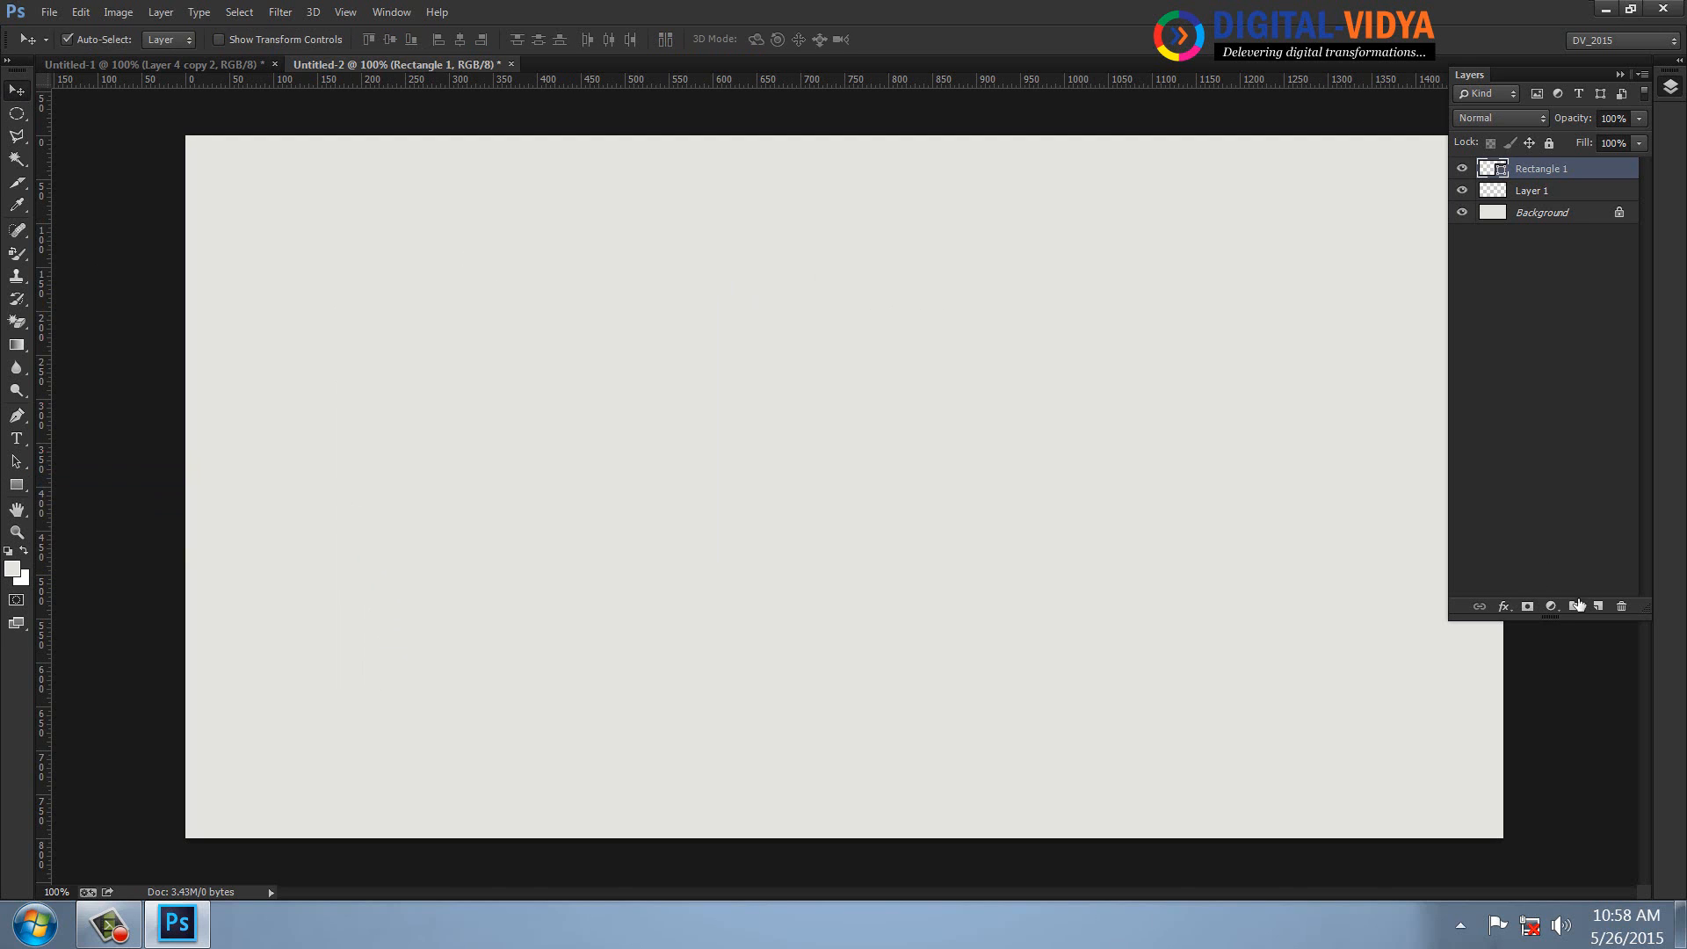
pyautogui.click(1503, 606)
pyautogui.click(1516, 798)
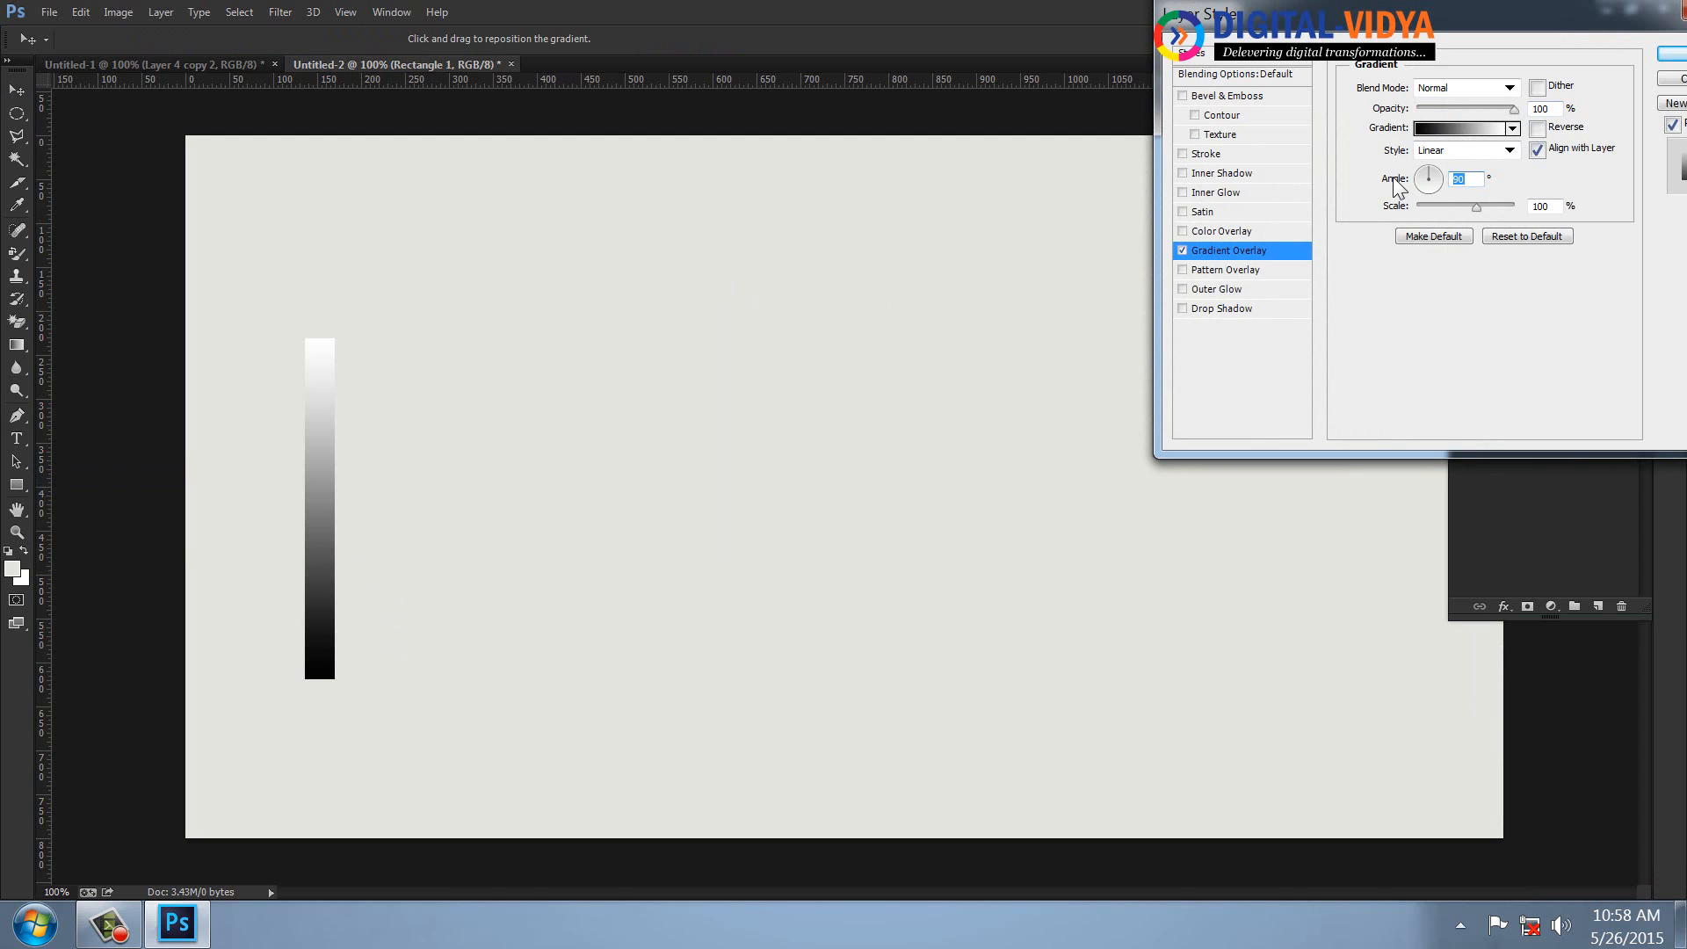
pyautogui.write('0')
# - Change the overlay gradient's black color stop to a pale pinkish gray, keeping the white end, and apply the layer style
pyautogui.click(1458, 129)
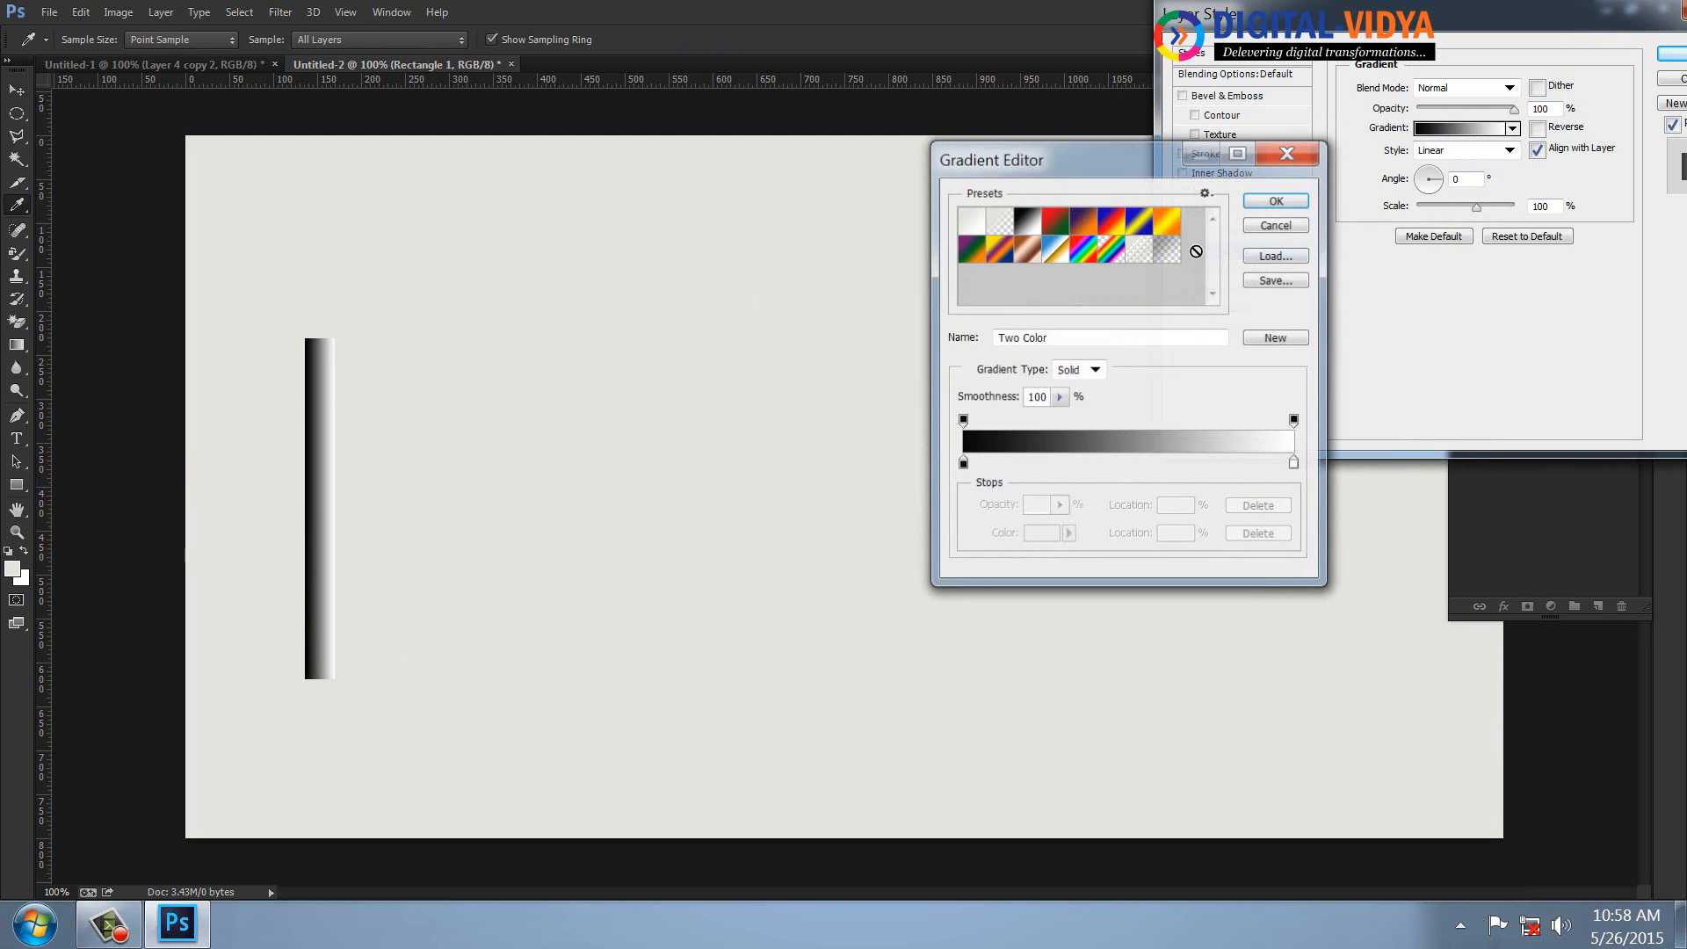
pyautogui.click(961, 463)
pyautogui.click(1037, 533)
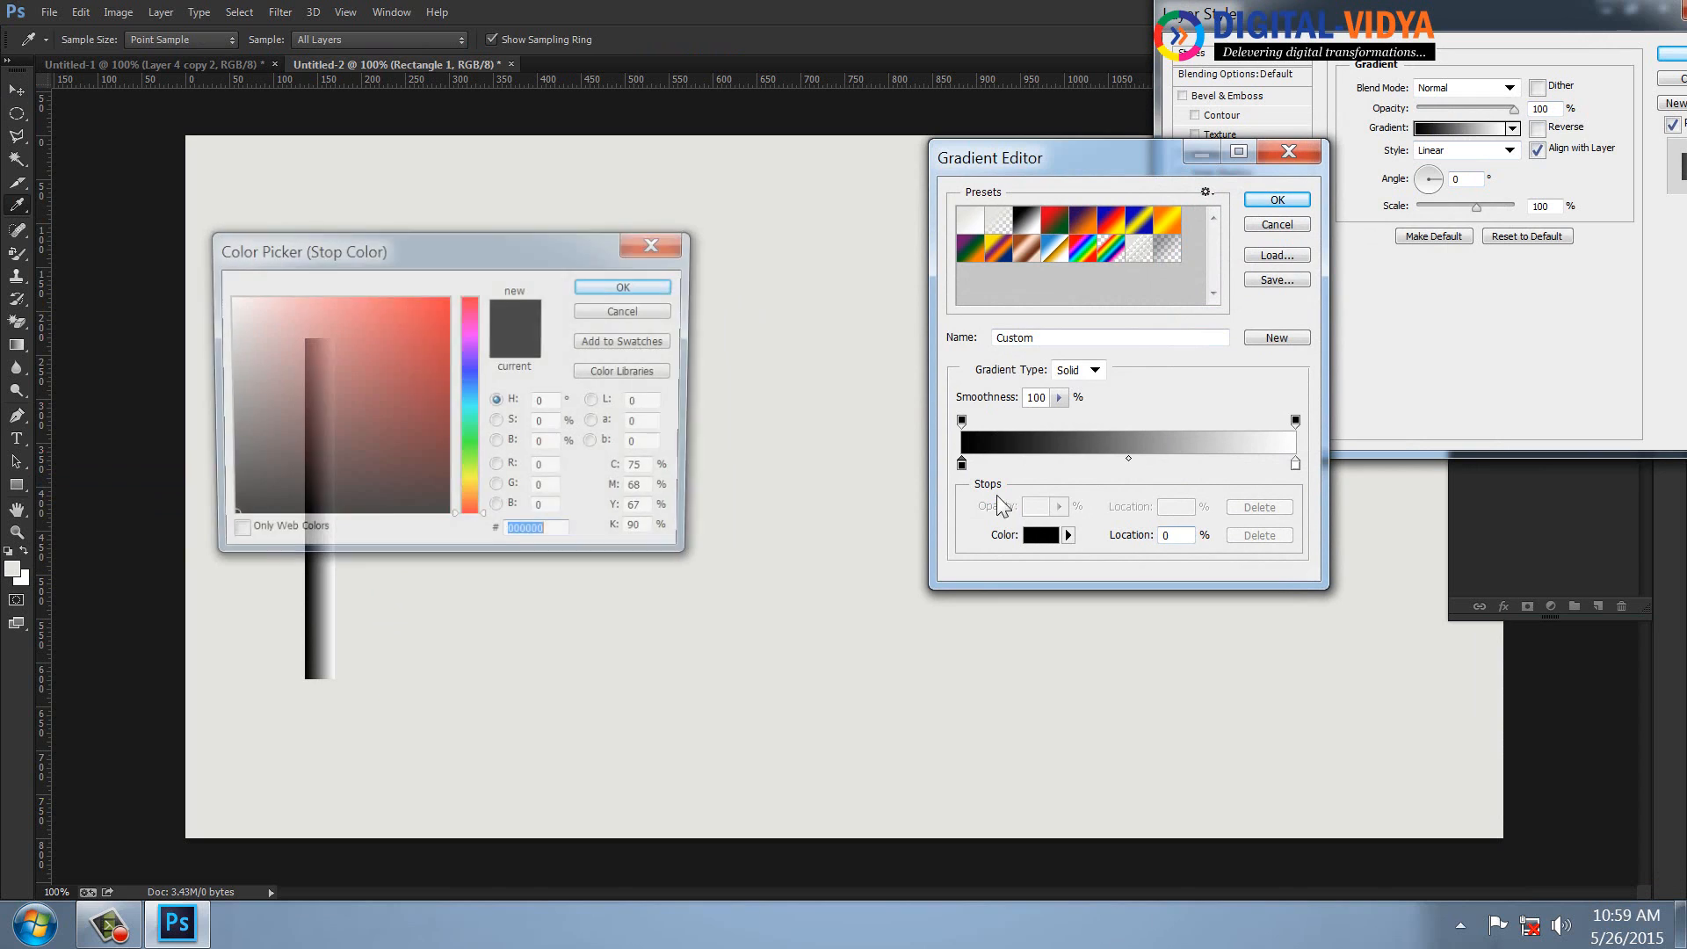
pyautogui.write('cbbcbc')
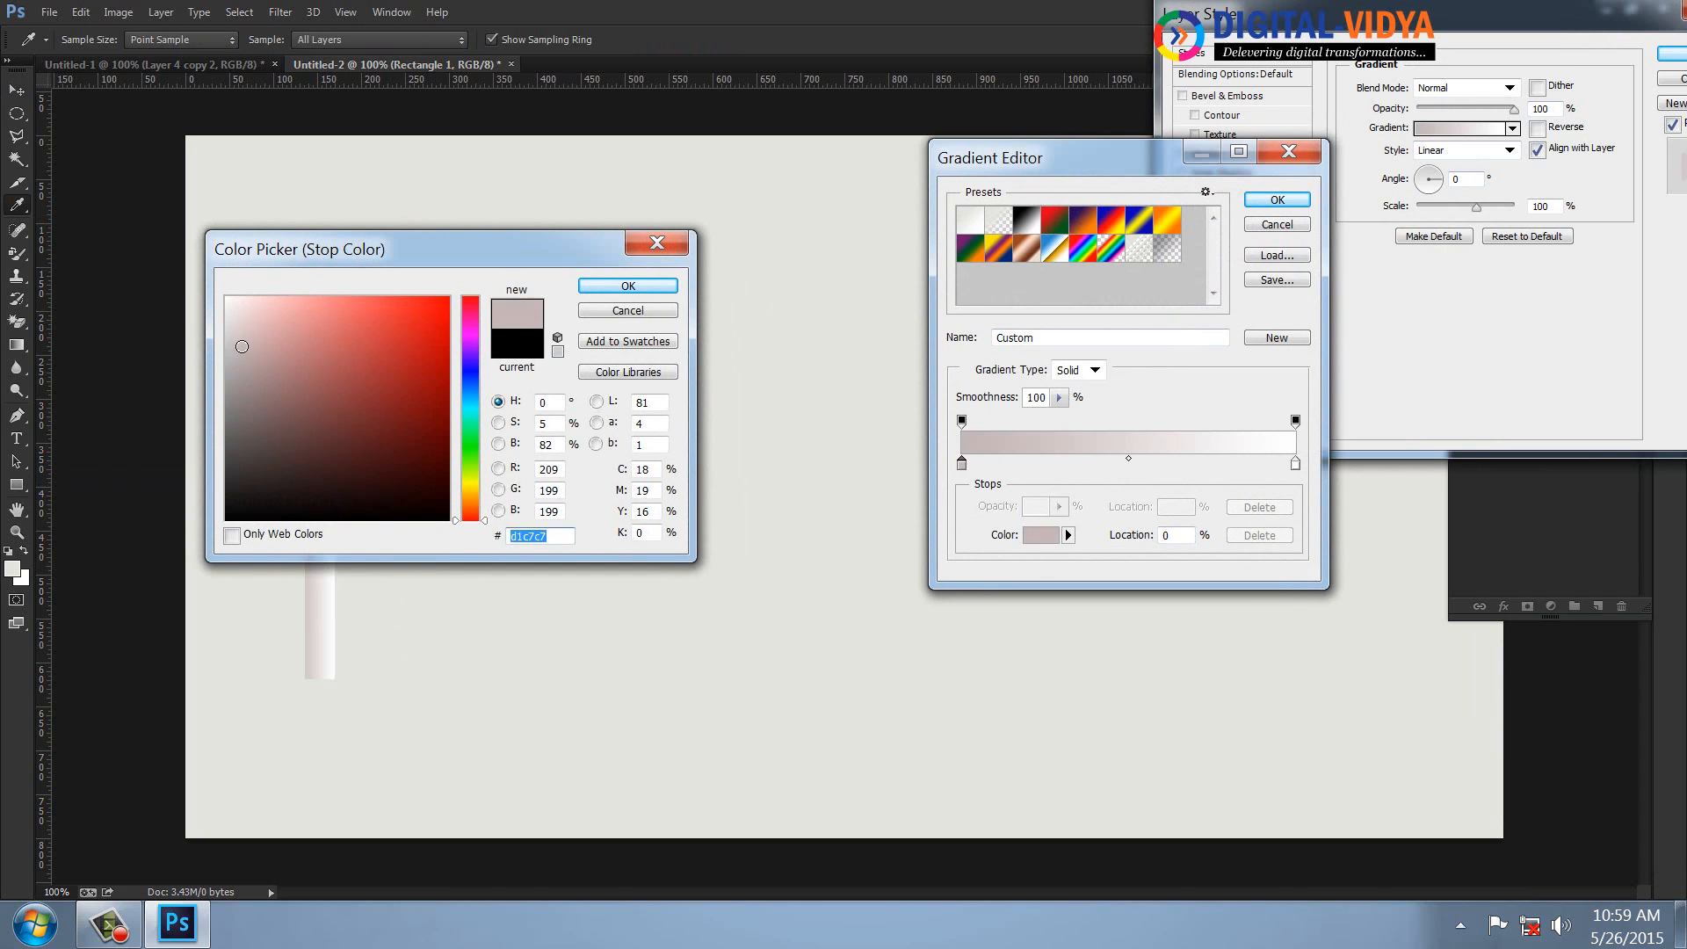
pyautogui.click(606, 285)
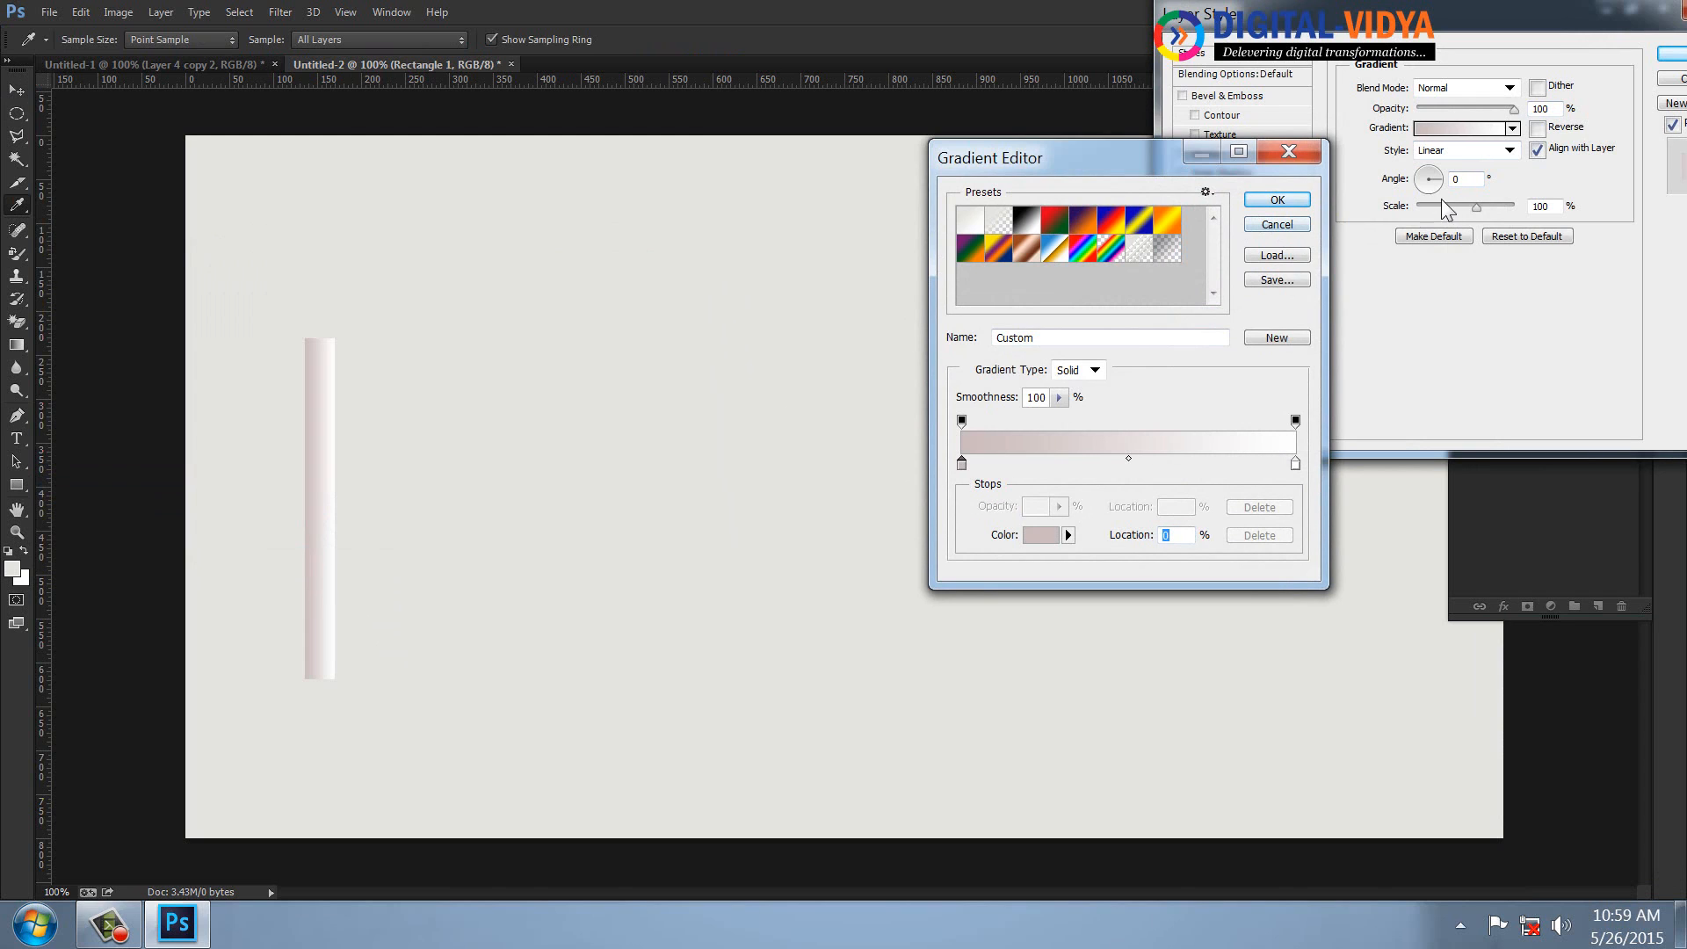
pyautogui.click(1281, 197)
pyautogui.click(1672, 57)
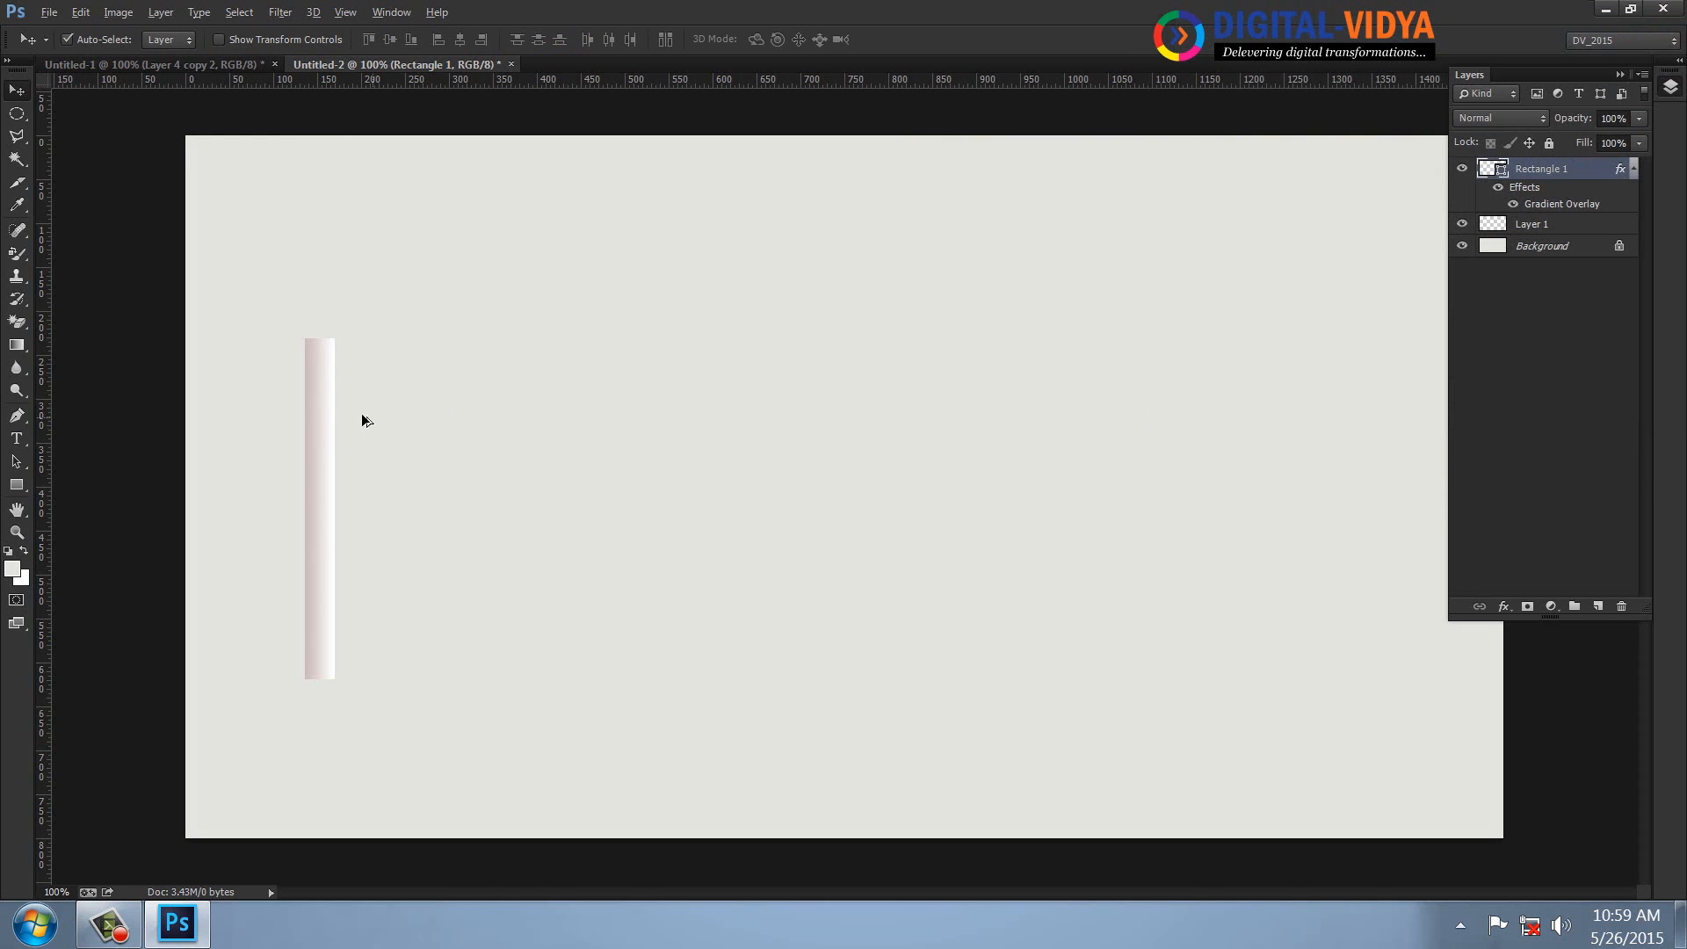
# - Duplicate the gradient strip four times, placing the copies edge to edge to form a block of five strips
pyautogui.keyDown('alt'); pyautogui.moveTo(325, 419); pyautogui.dragTo(381, 432); pyautogui.keyUp('alt')
pyautogui.keyDown('alt'); pyautogui.moveTo(381, 432); pyautogui.dragTo(411, 446); pyautogui.keyUp('alt')
pyautogui.keyDown('alt'); pyautogui.moveTo(412, 446); pyautogui.dragTo(435, 459); pyautogui.keyUp('alt')
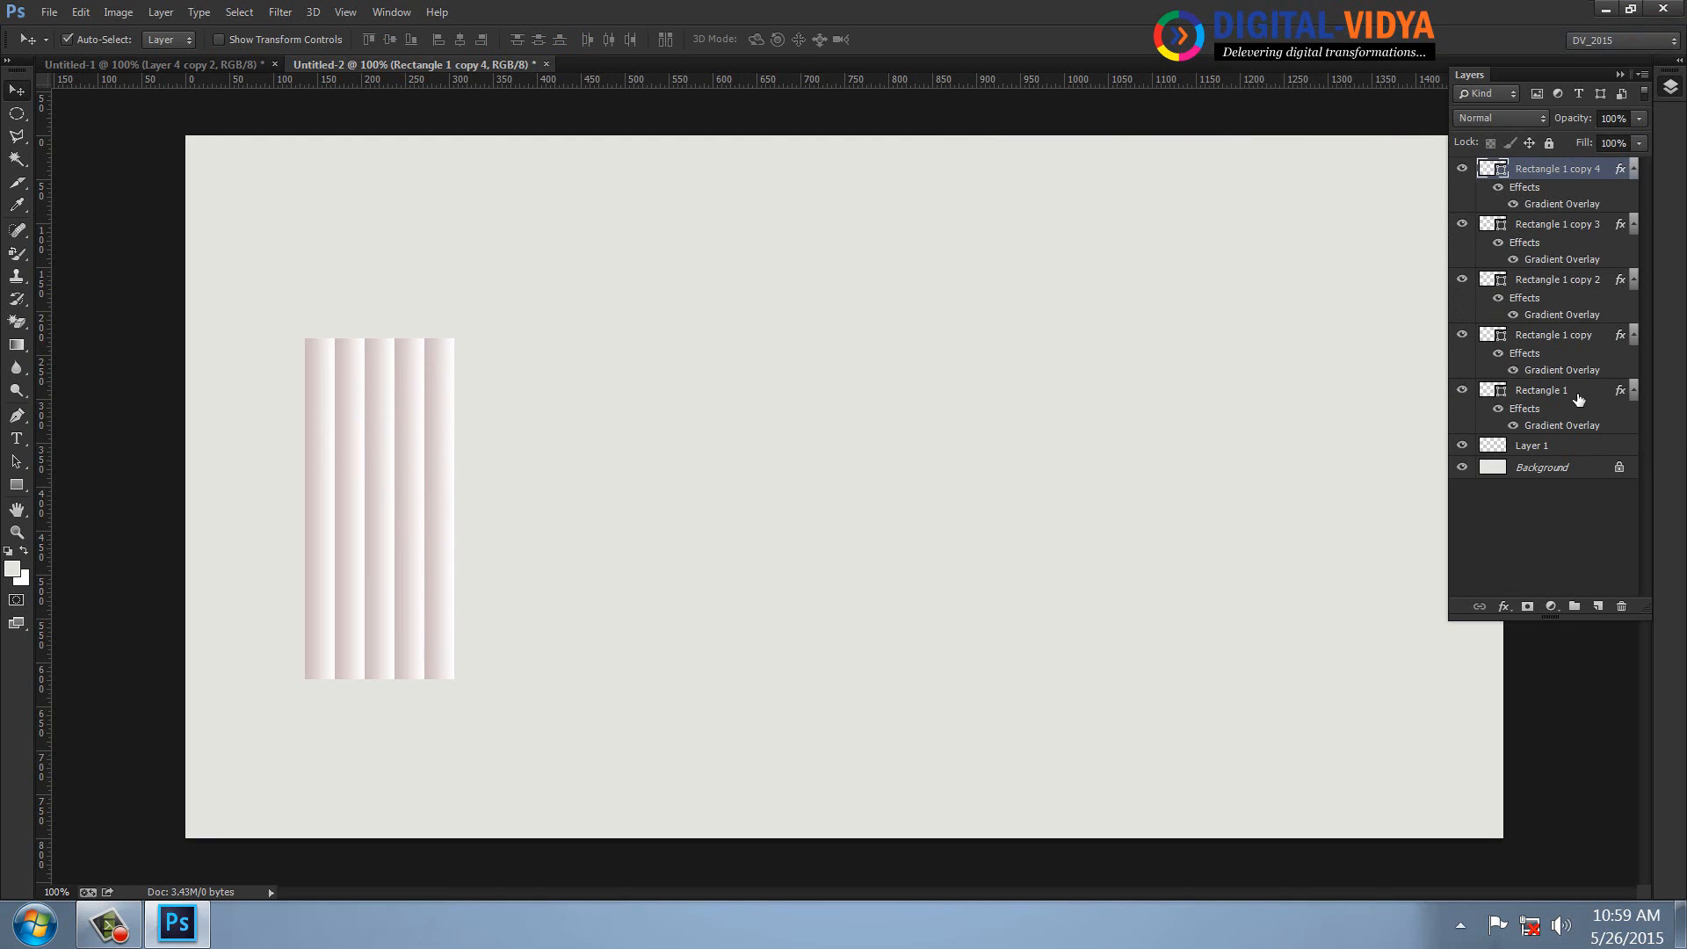
# - Copy the layer style of the Rectangle 1 copy 4 layer
pyautogui.keyDown('shift'); pyautogui.click(1578, 399); pyautogui.keyUp('shift')
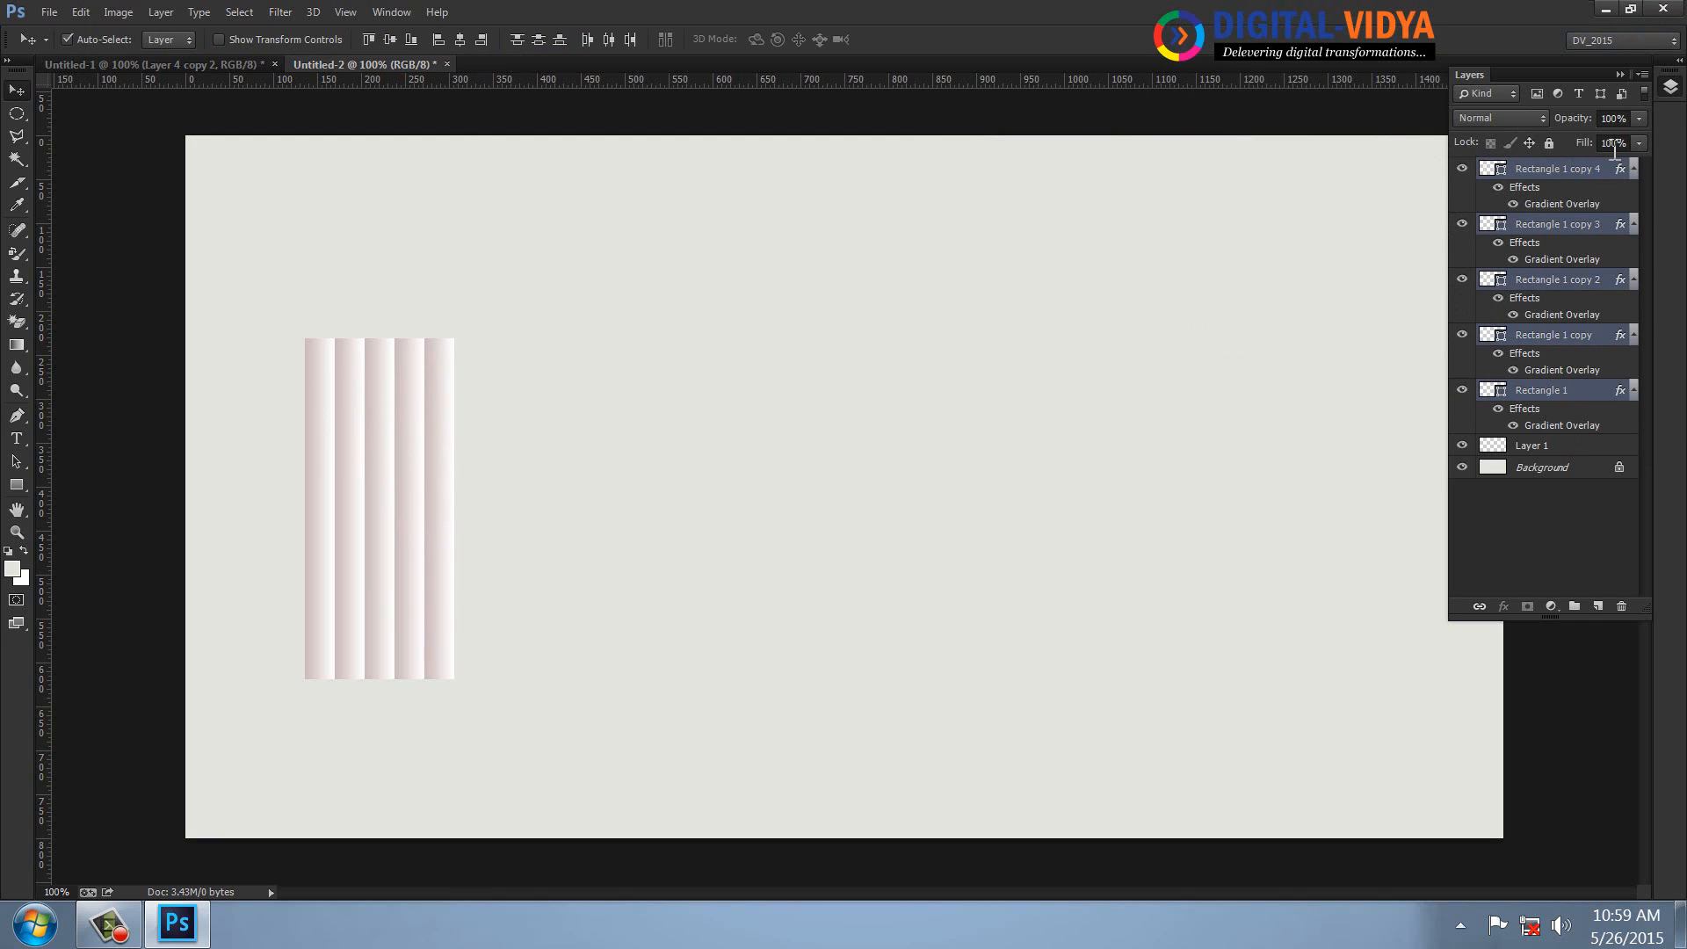
pyautogui.click(1588, 173)
pyautogui.rightClick(1588, 174)
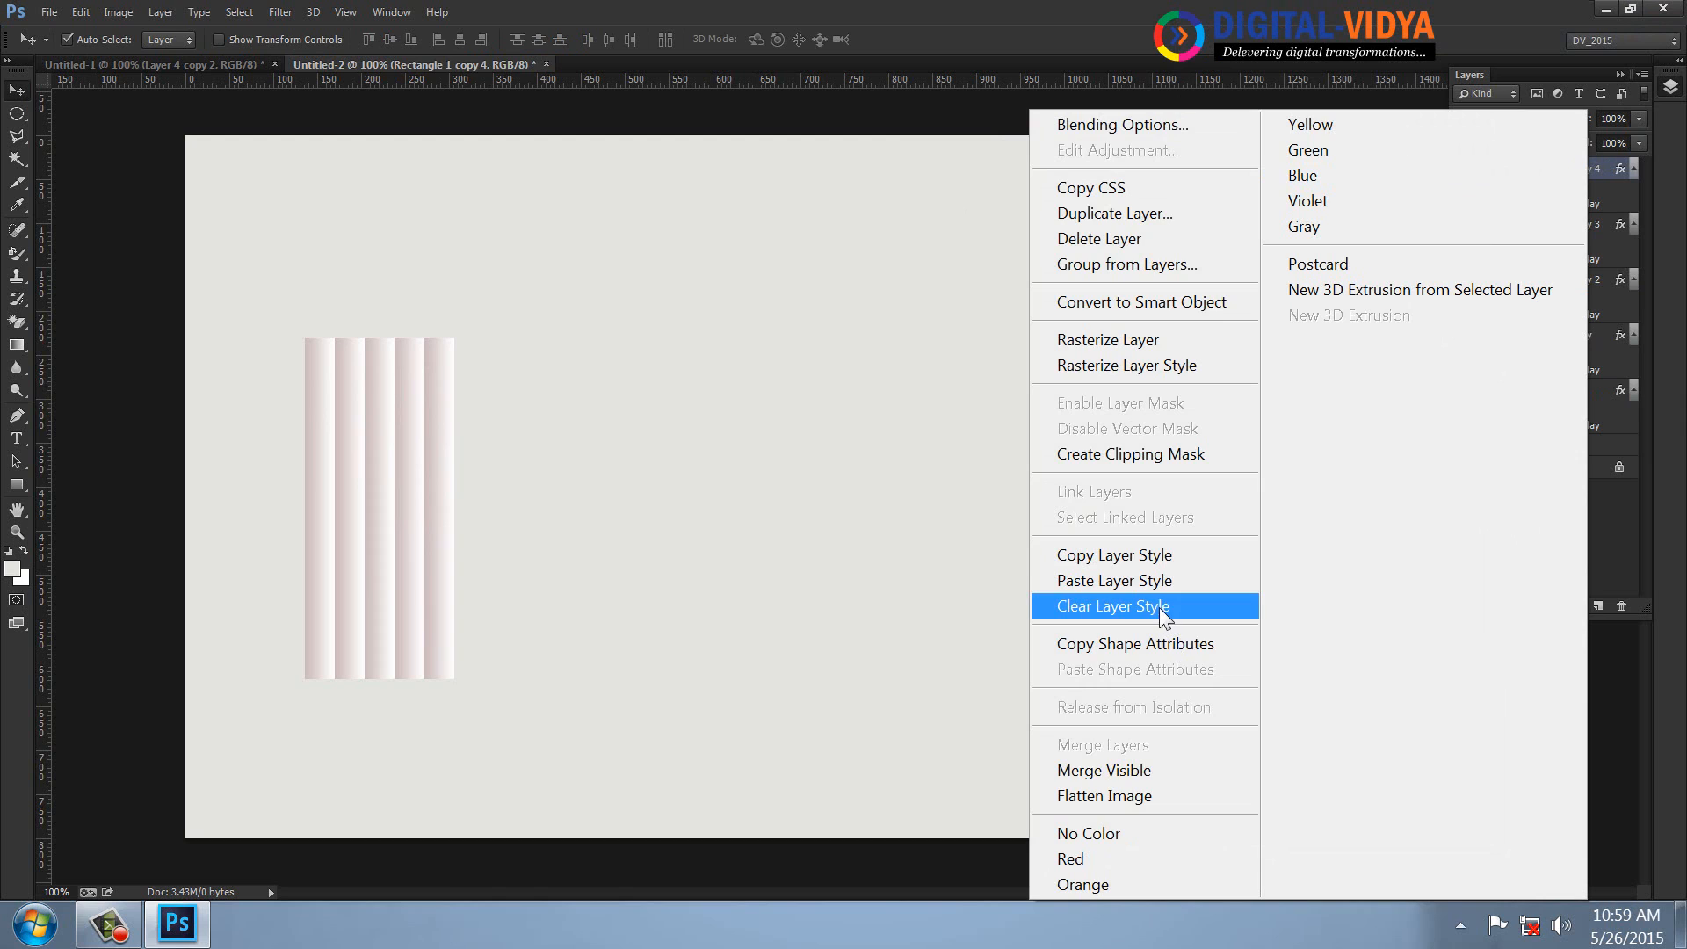
pyautogui.click(1151, 554)
pyautogui.keyDown('shift'); pyautogui.click(1537, 392); pyautogui.keyUp('shift')
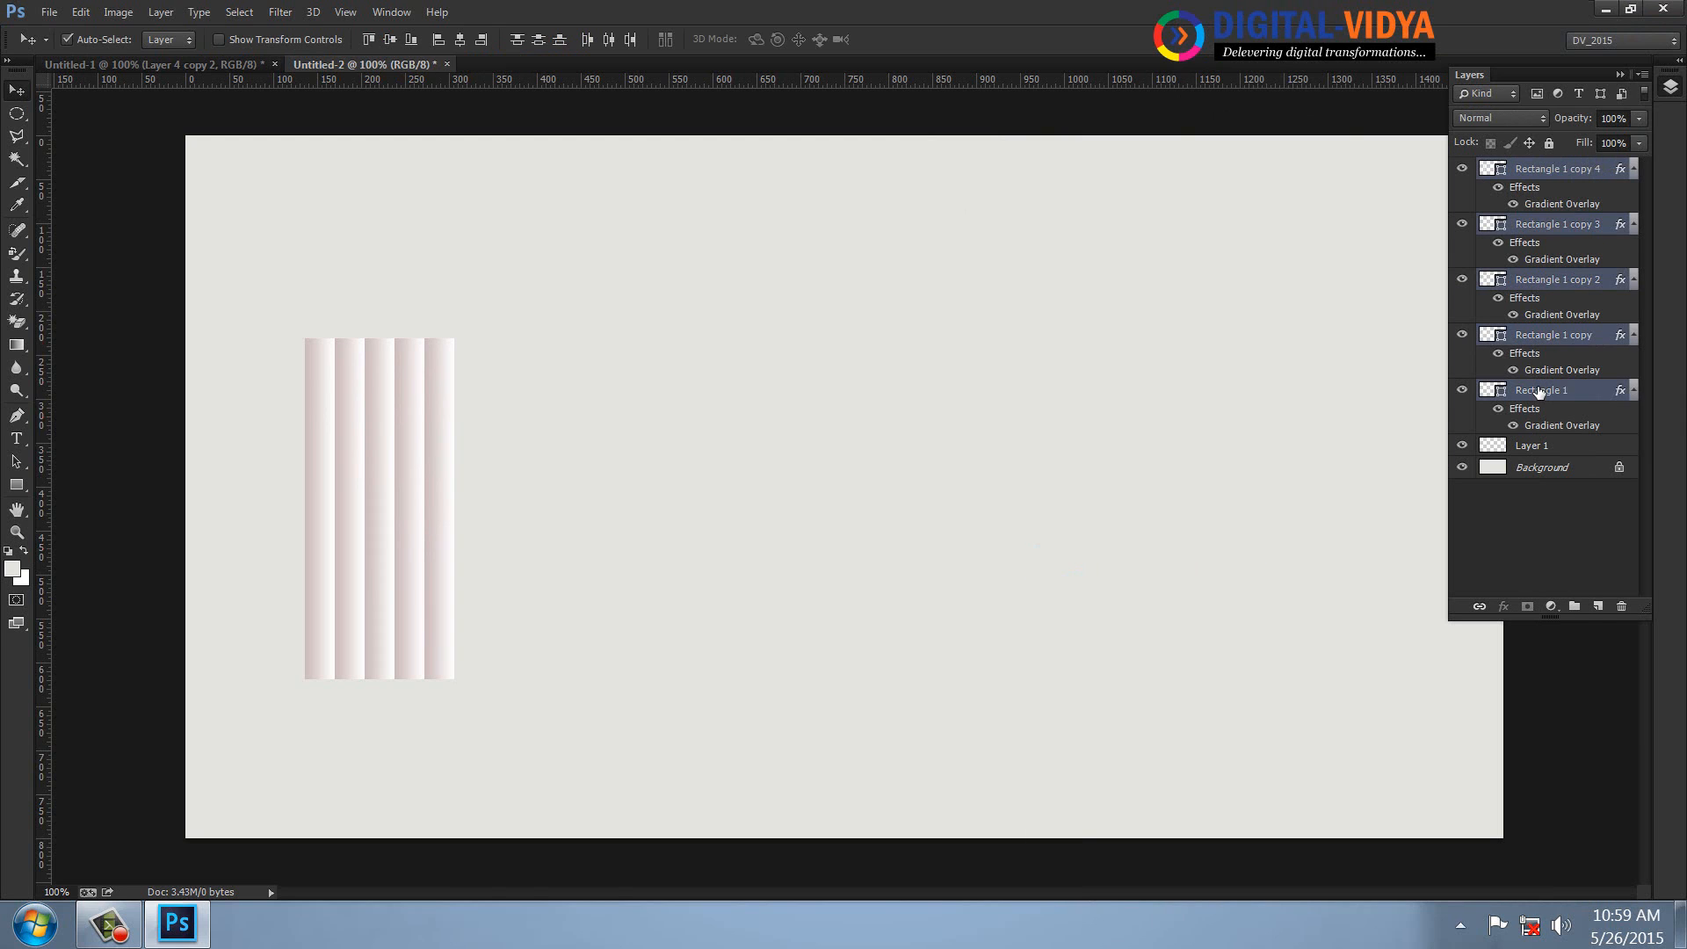
pyautogui.hotkey('ctrl', 'e')
pyautogui.hotkey('ctrl', 'z')
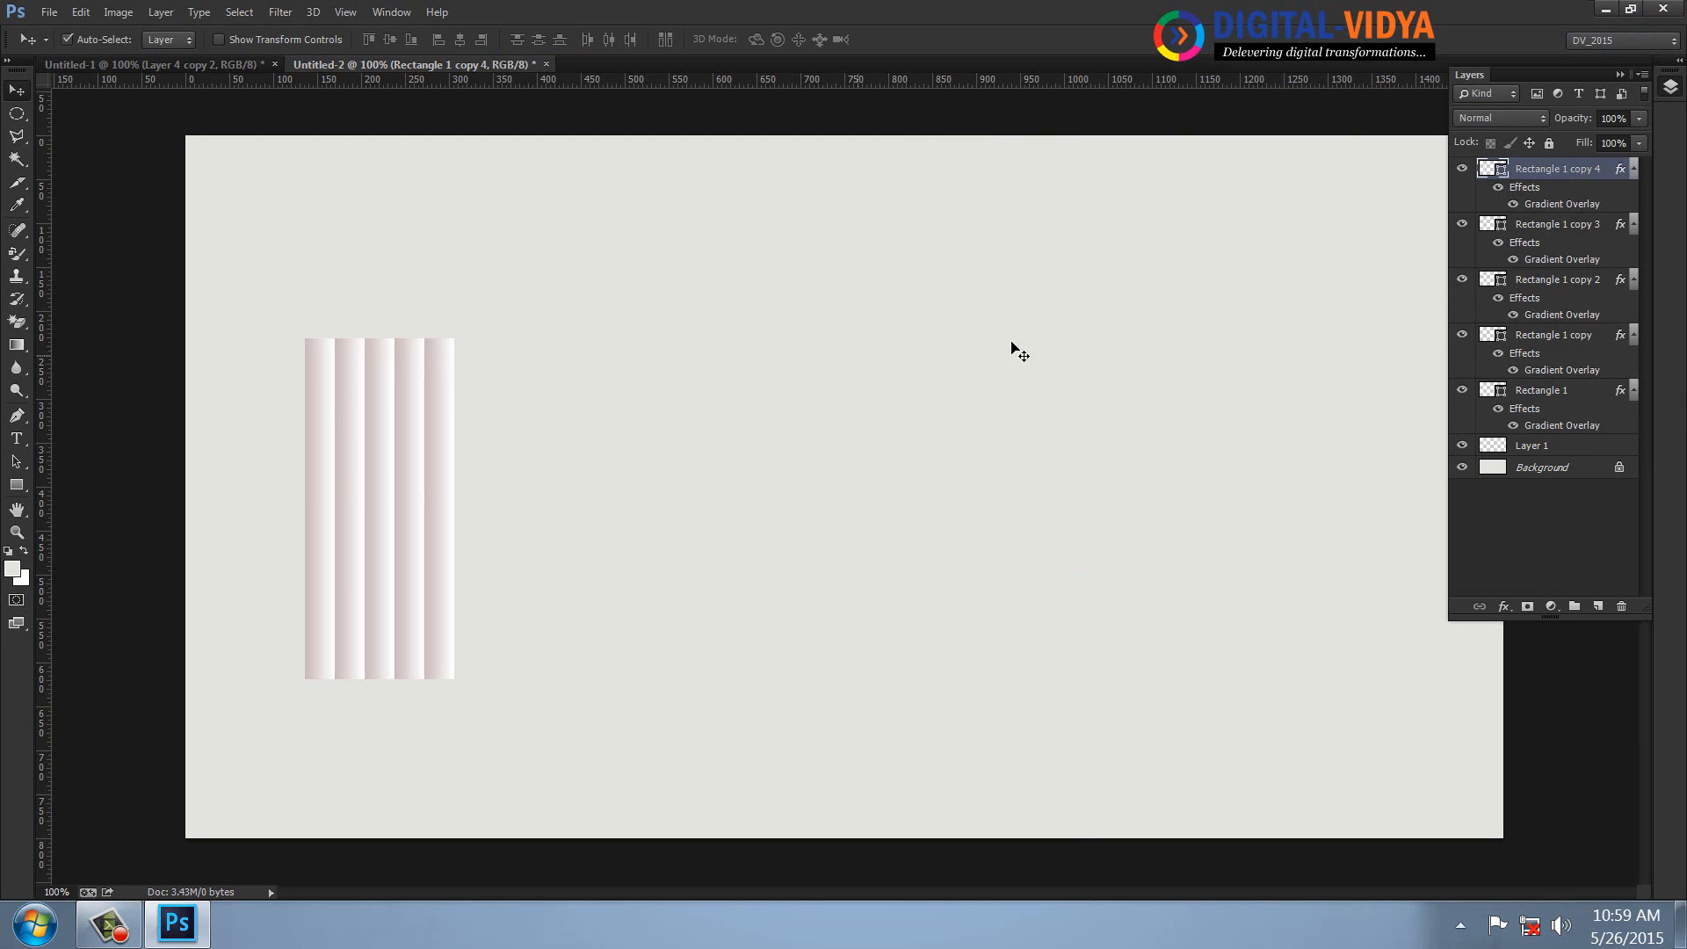
# - Select all five strips, squeeze them horizontally into a slim fluted column and move it toward the canvas center
pyautogui.keyDown('shift'); pyautogui.click(1587, 401); pyautogui.keyUp('shift')
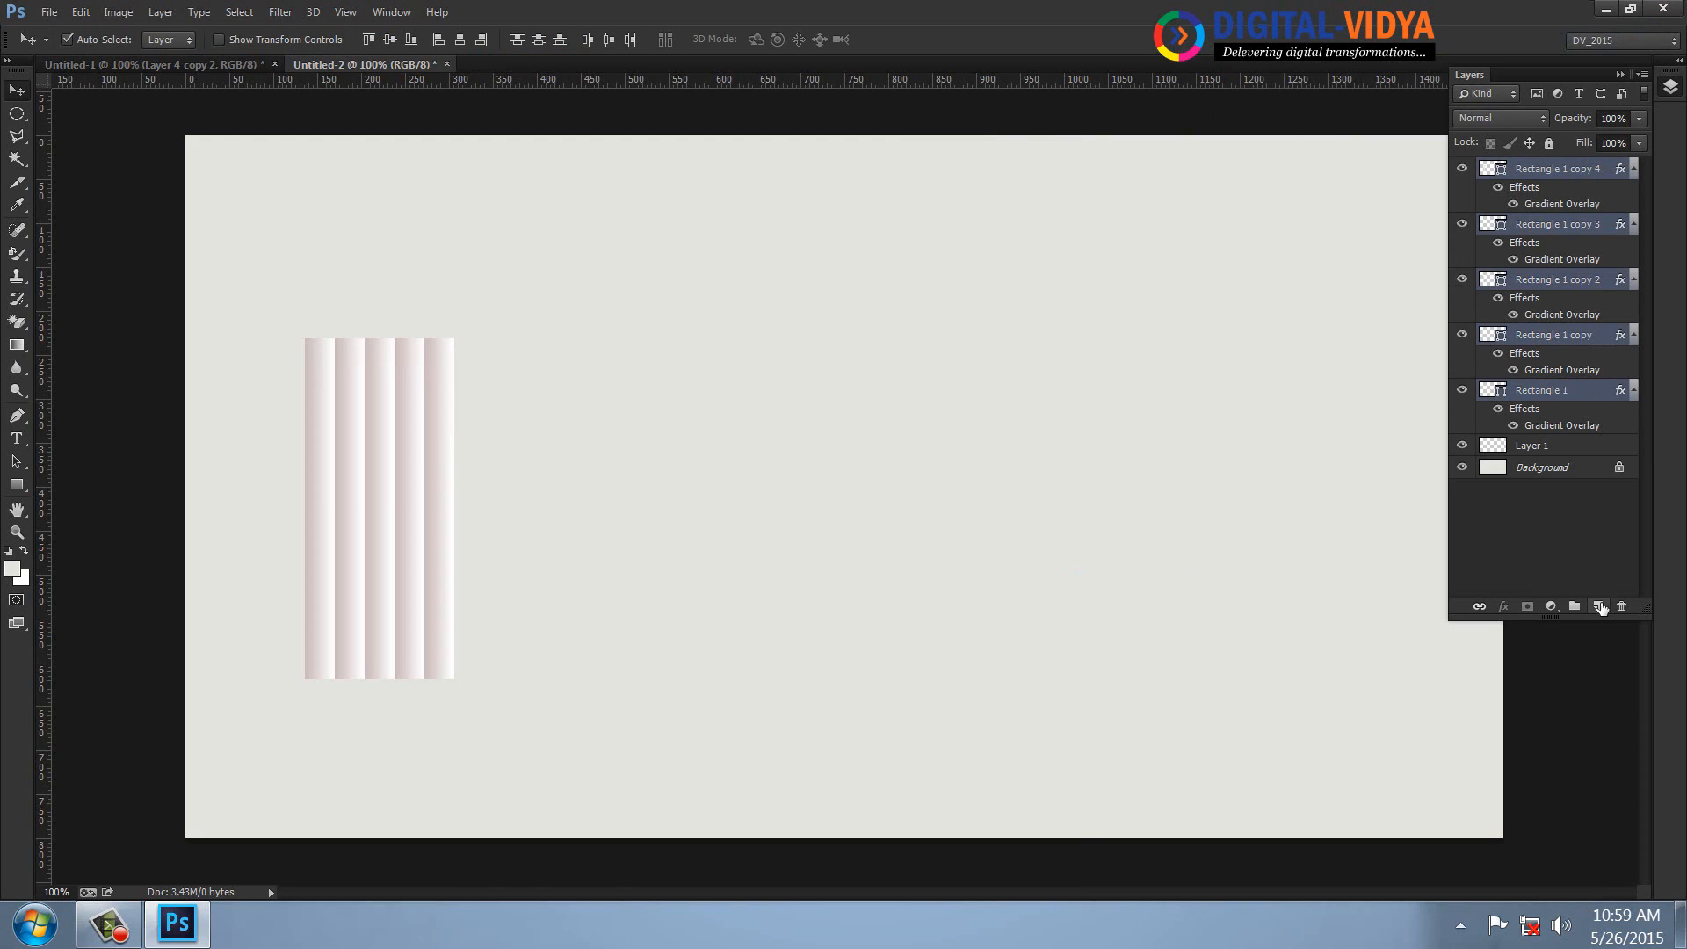
pyautogui.hotkey('ctrl', 't')
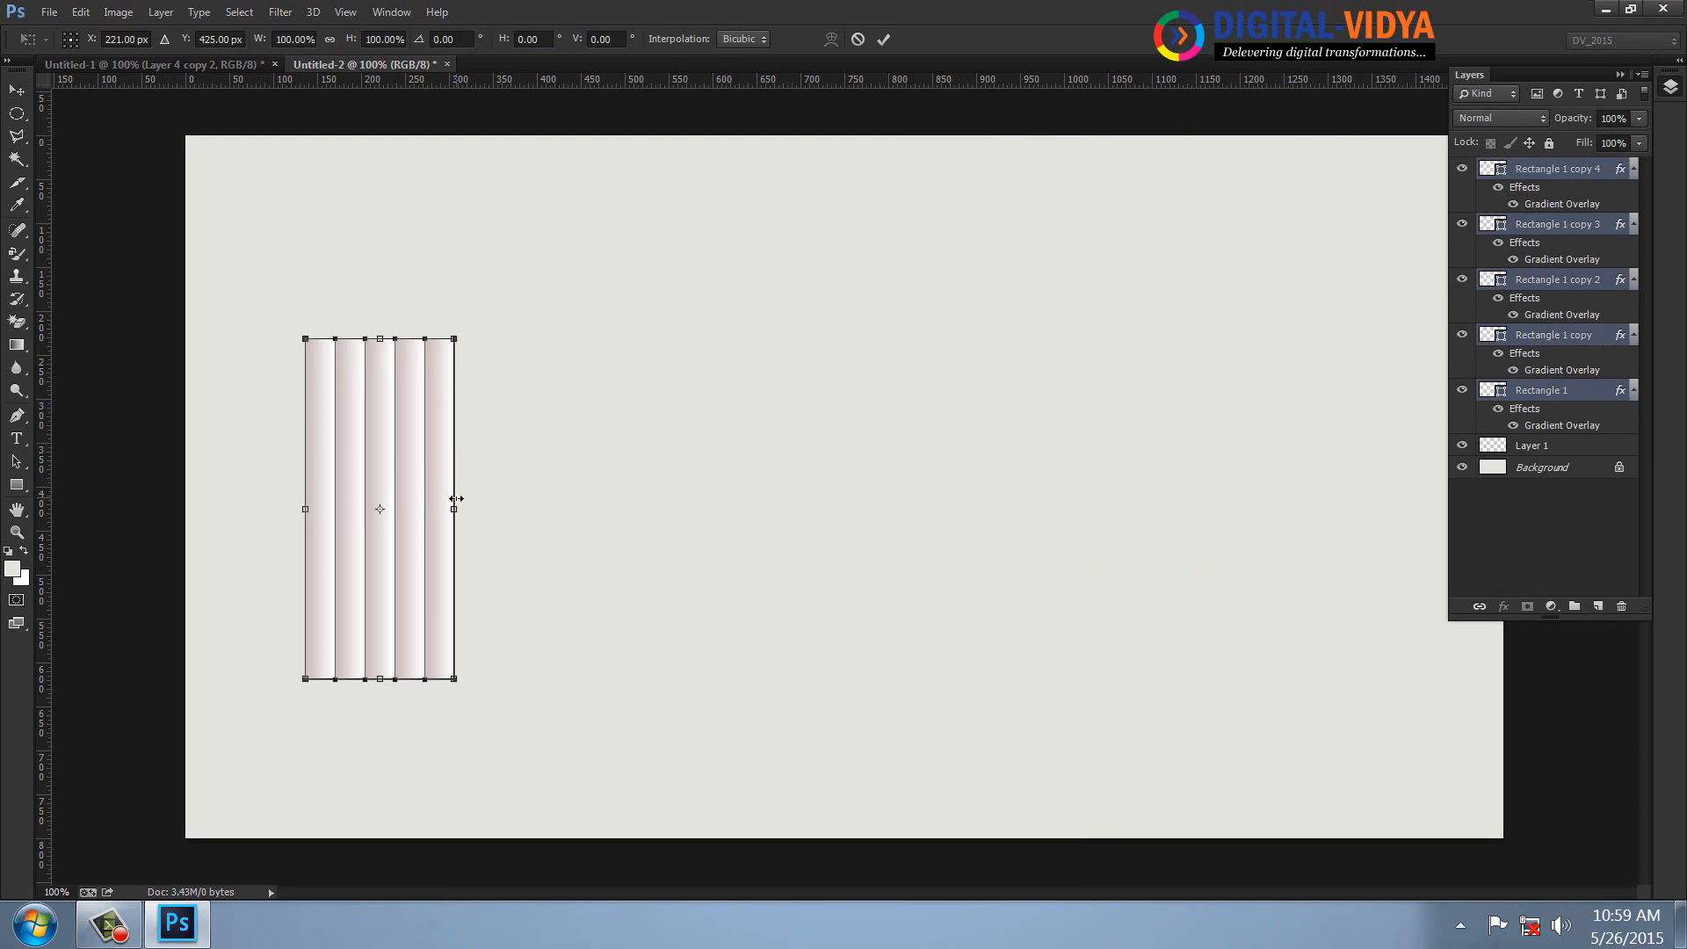
pyautogui.moveTo(454, 509); pyautogui.dragTo(697, 461)
pyautogui.press('Return')
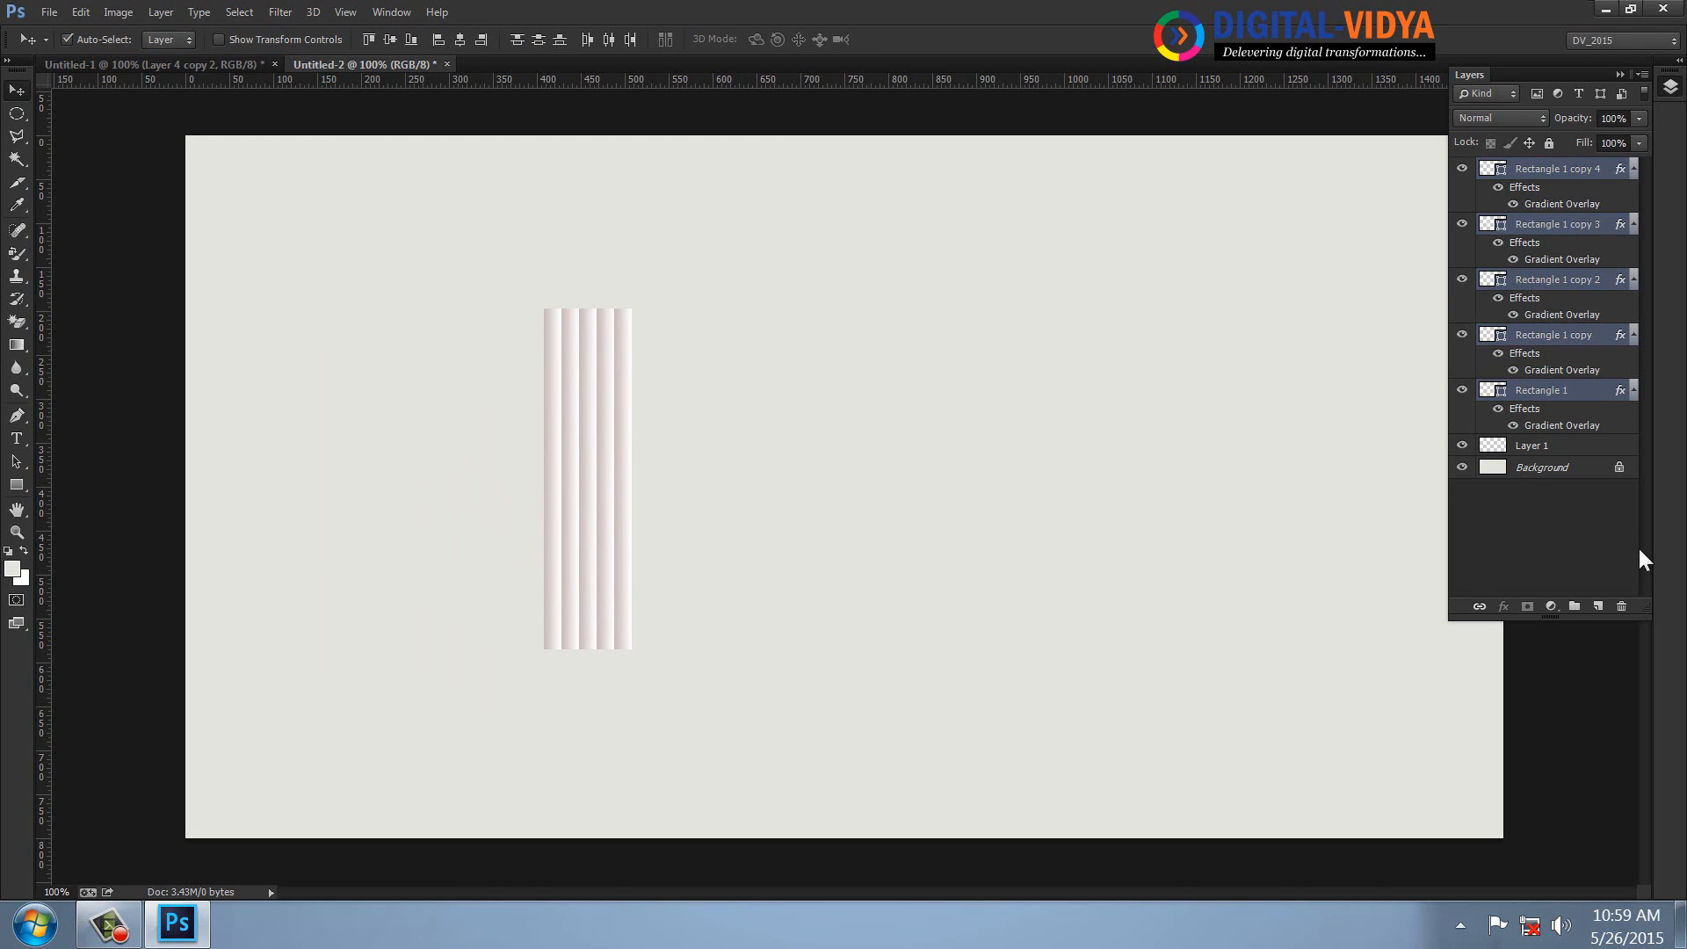
# - On a new layer, draw a rounded rectangle of 229 by 45 px with a 30 px radius beside the column
pyautogui.click(1597, 606)
pyautogui.click(16, 485)
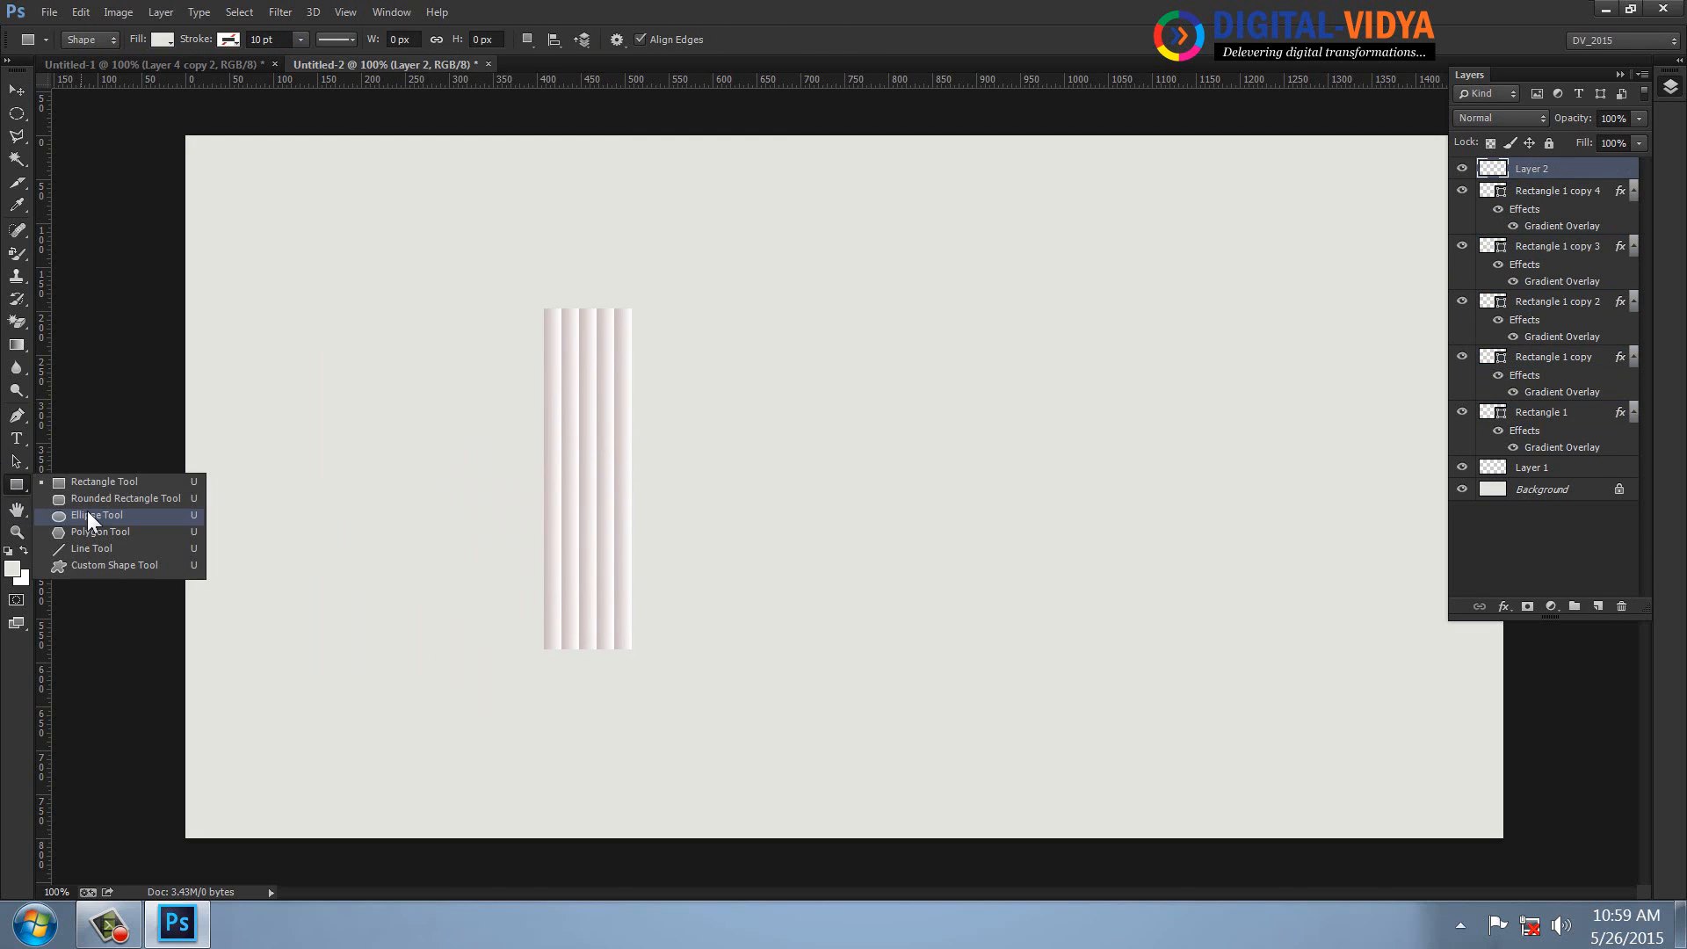
pyautogui.click(97, 498)
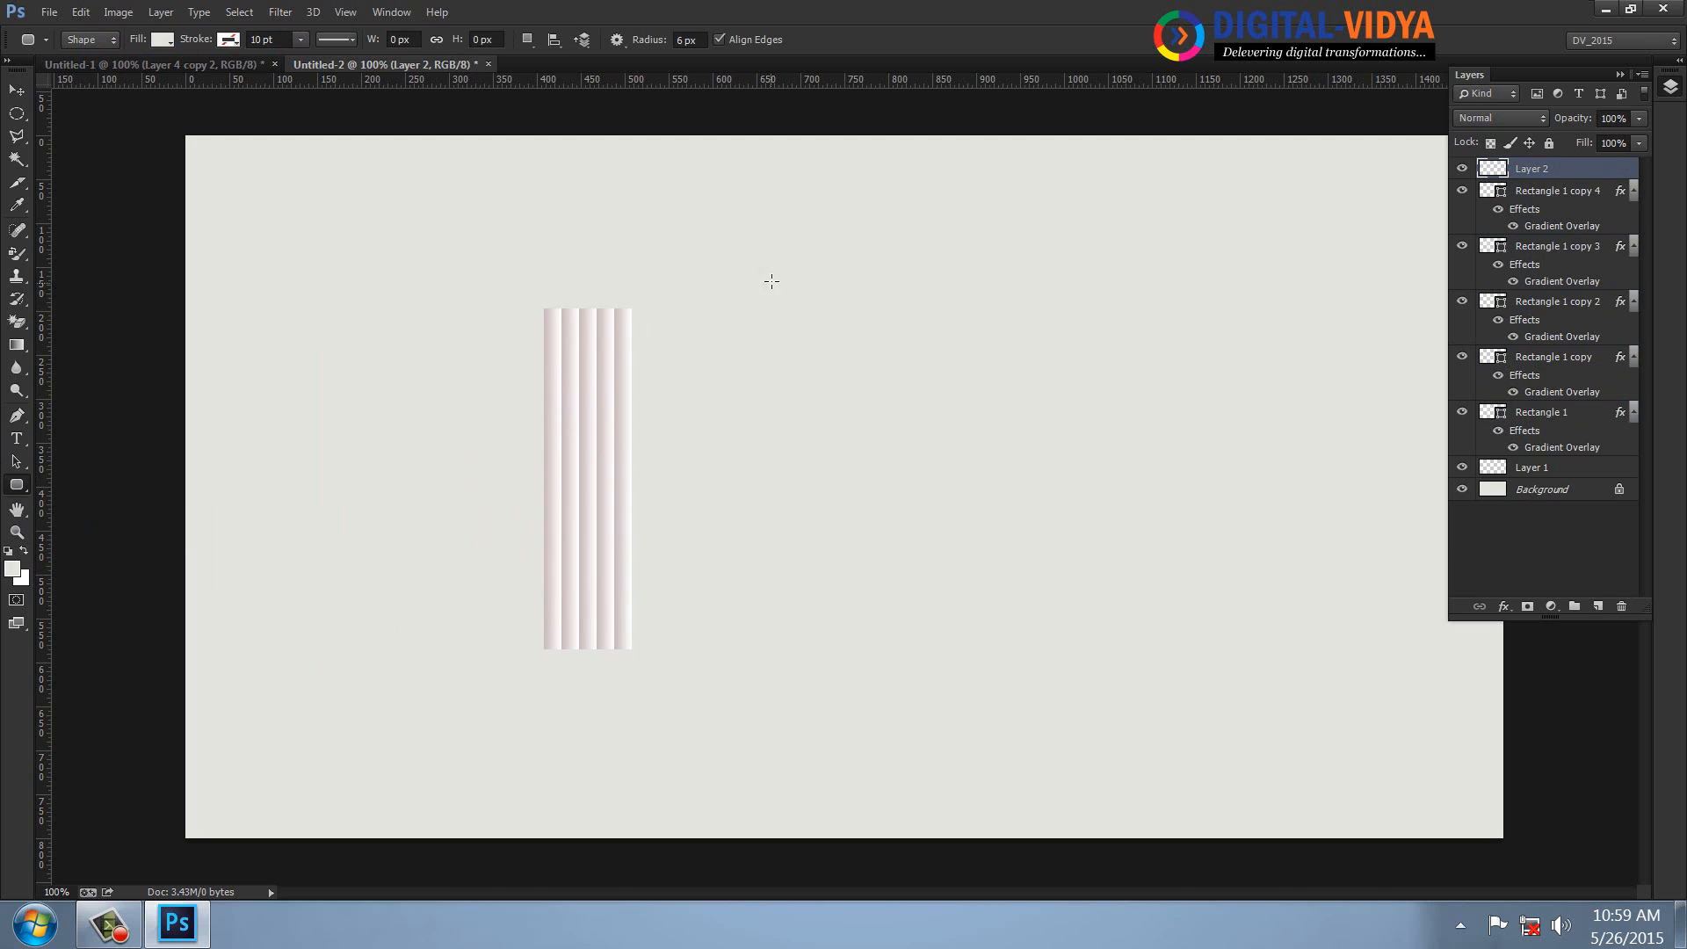
pyautogui.moveTo(782, 263); pyautogui.dragTo(1013, 290)
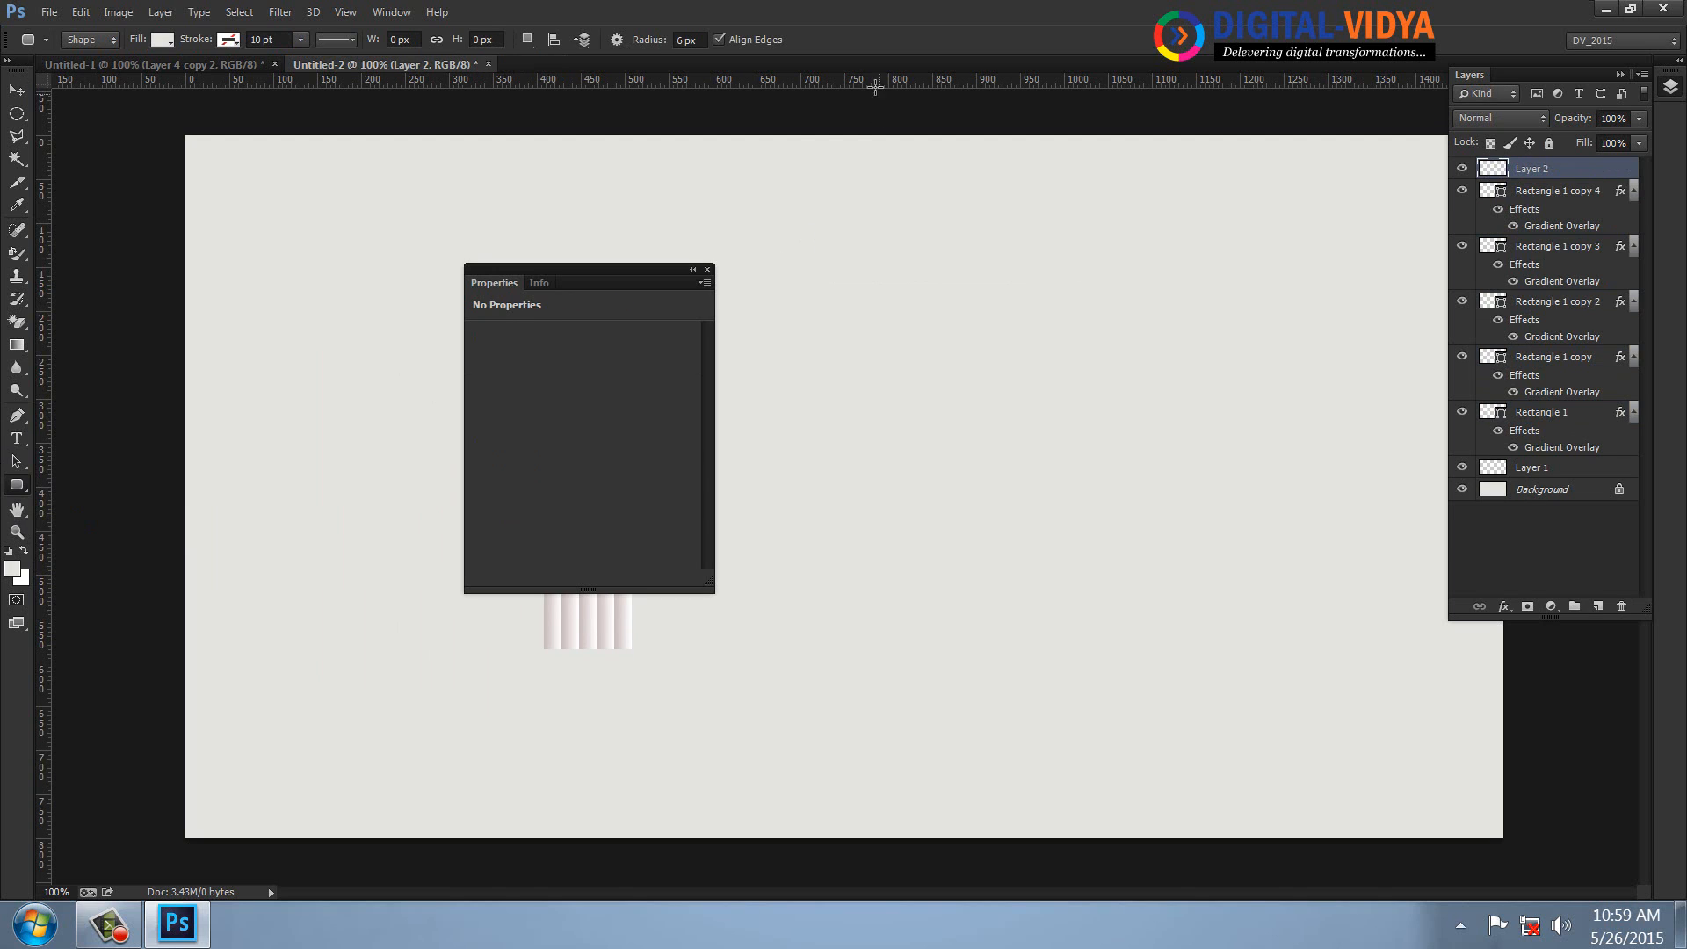
pyautogui.click(700, 40)
pyautogui.moveTo(807, 287); pyautogui.dragTo(1008, 325)
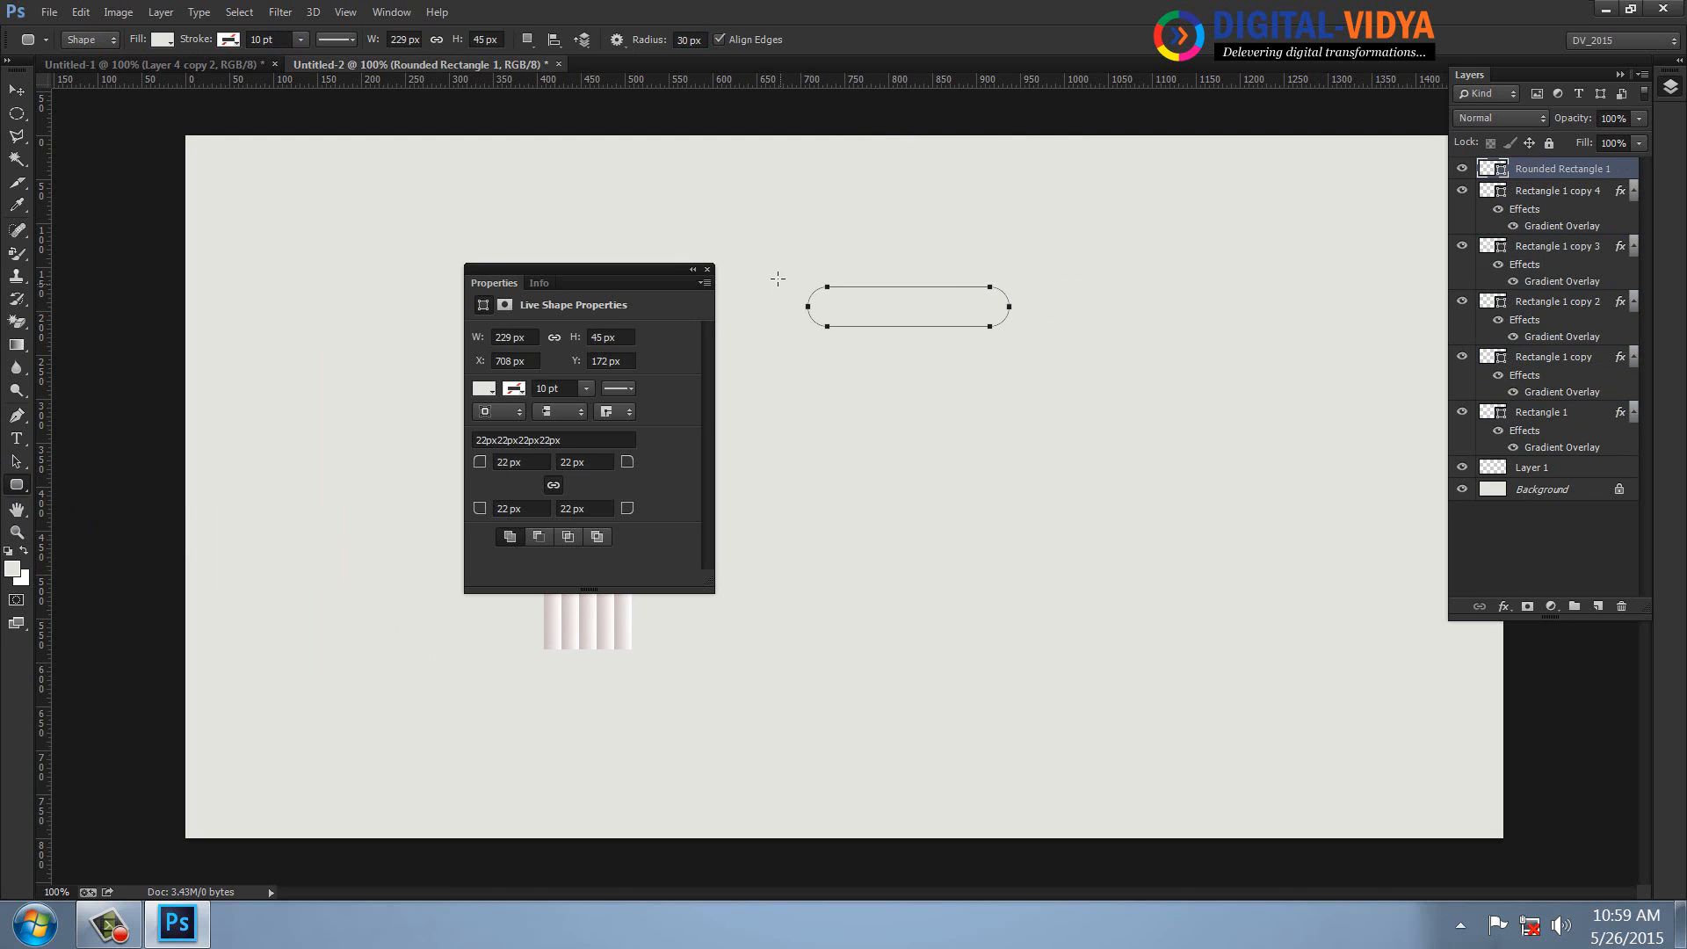
pyautogui.click(707, 270)
# - Paste the copied layer style onto the rounded rectangle and set its Gradient Overlay angle to 90°
pyautogui.rightClick(1604, 180)
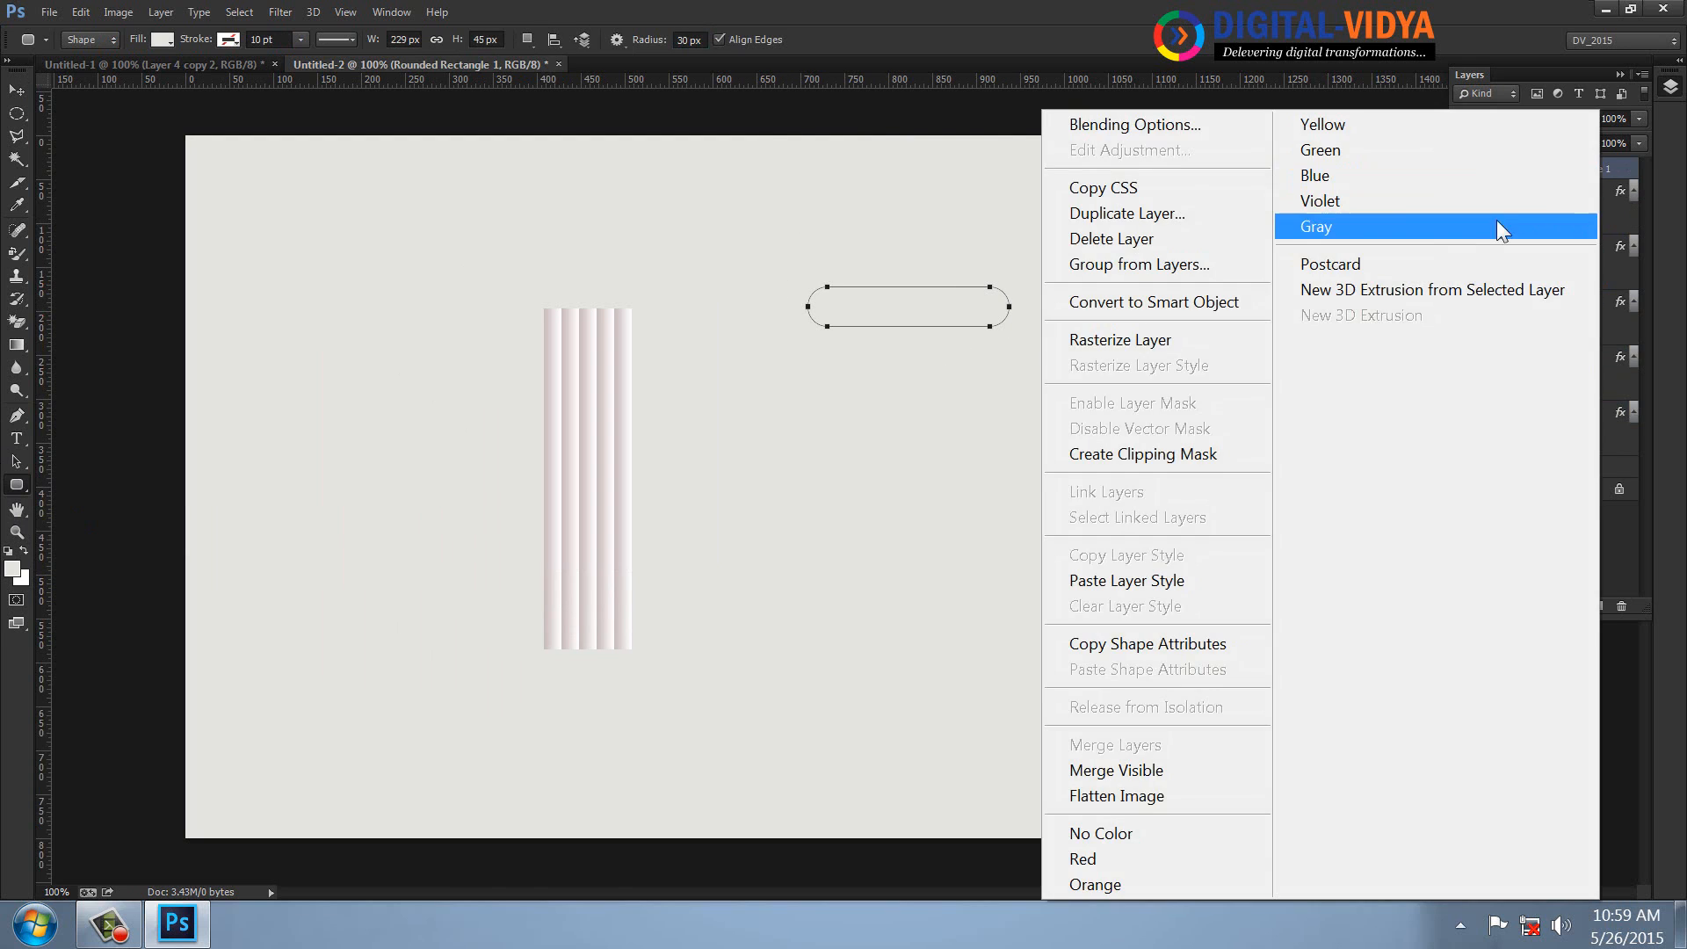
pyautogui.click(1135, 580)
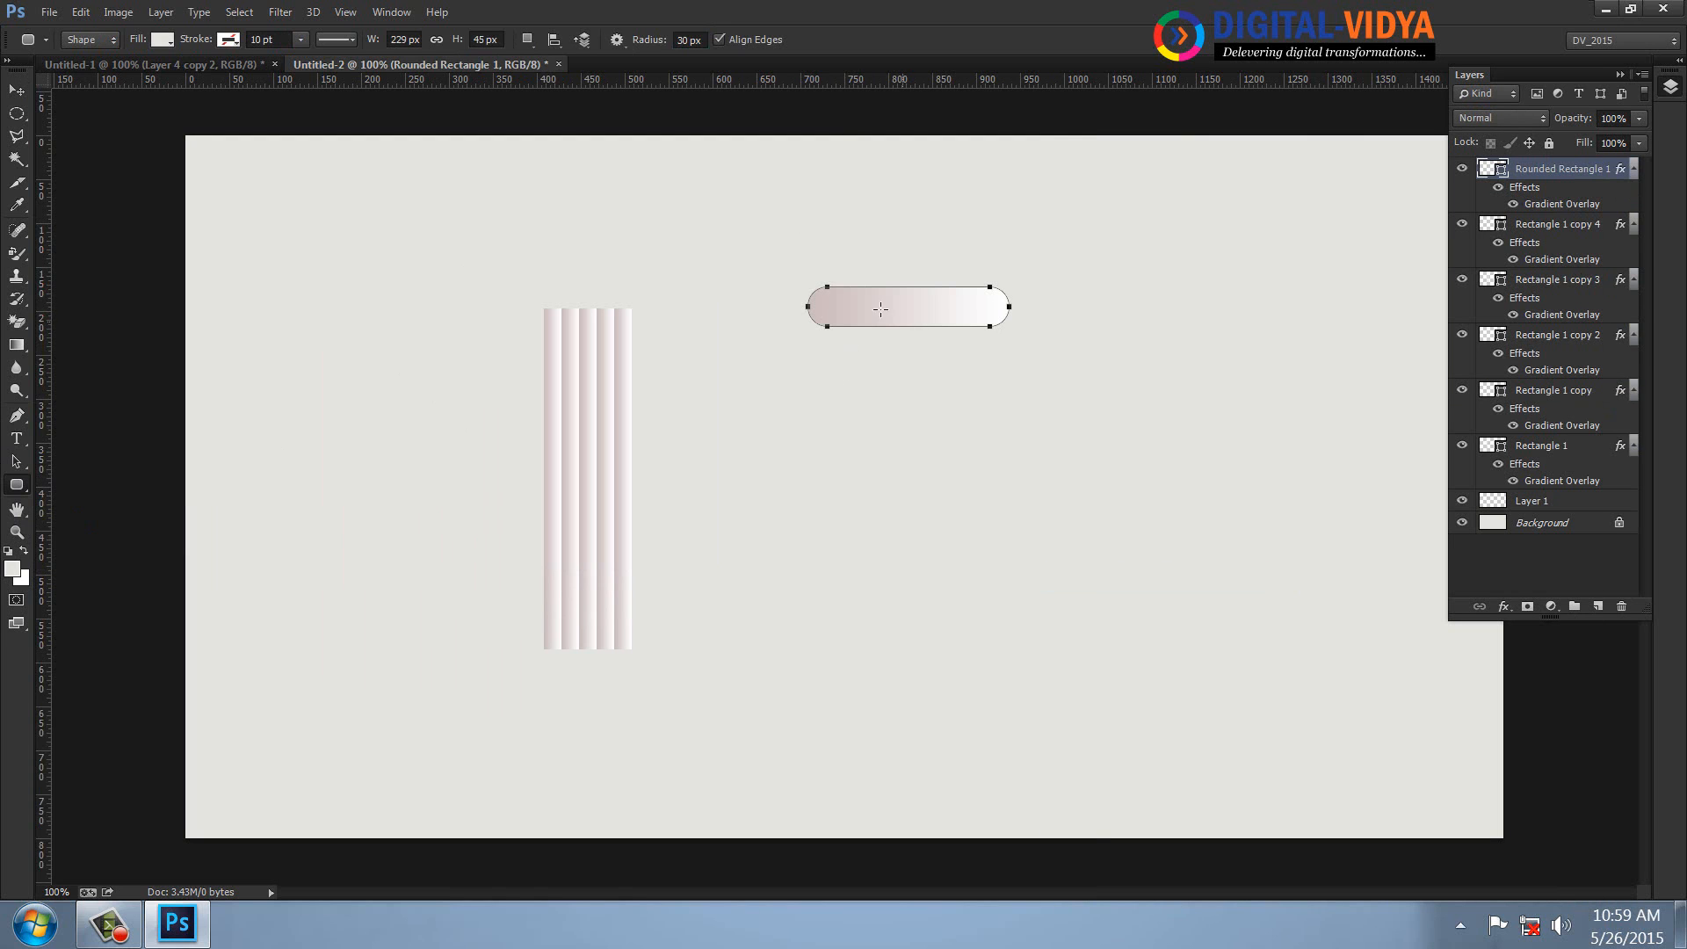
pyautogui.doubleClick(1556, 205)
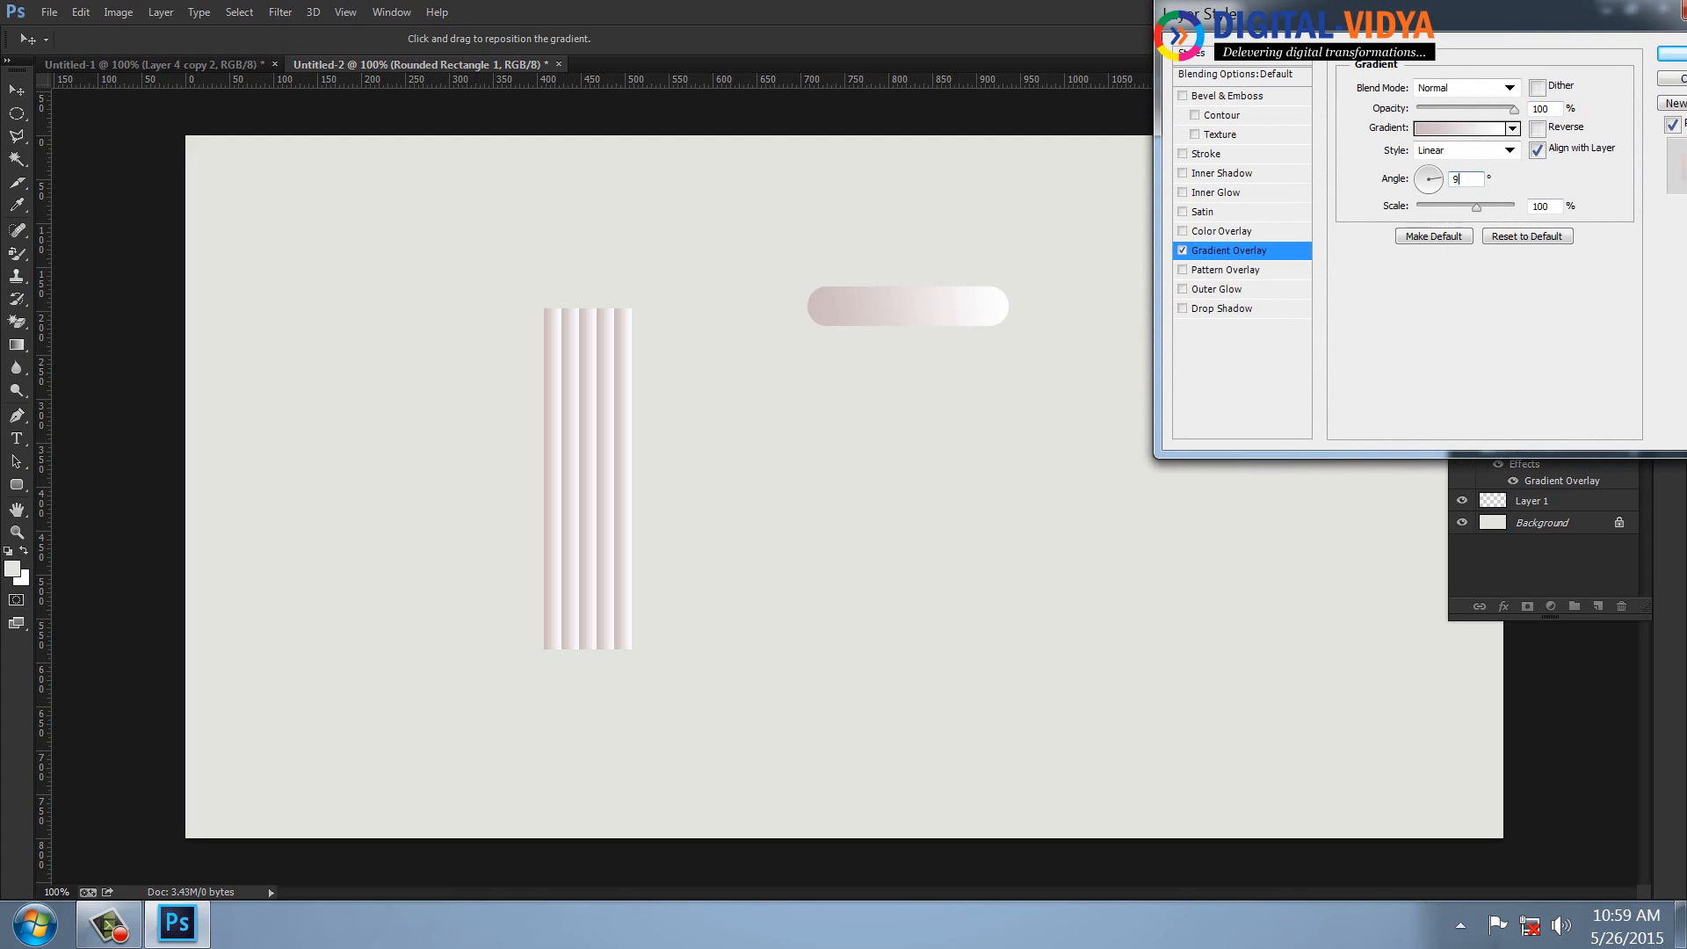
pyautogui.write('90')
pyautogui.click(1671, 55)
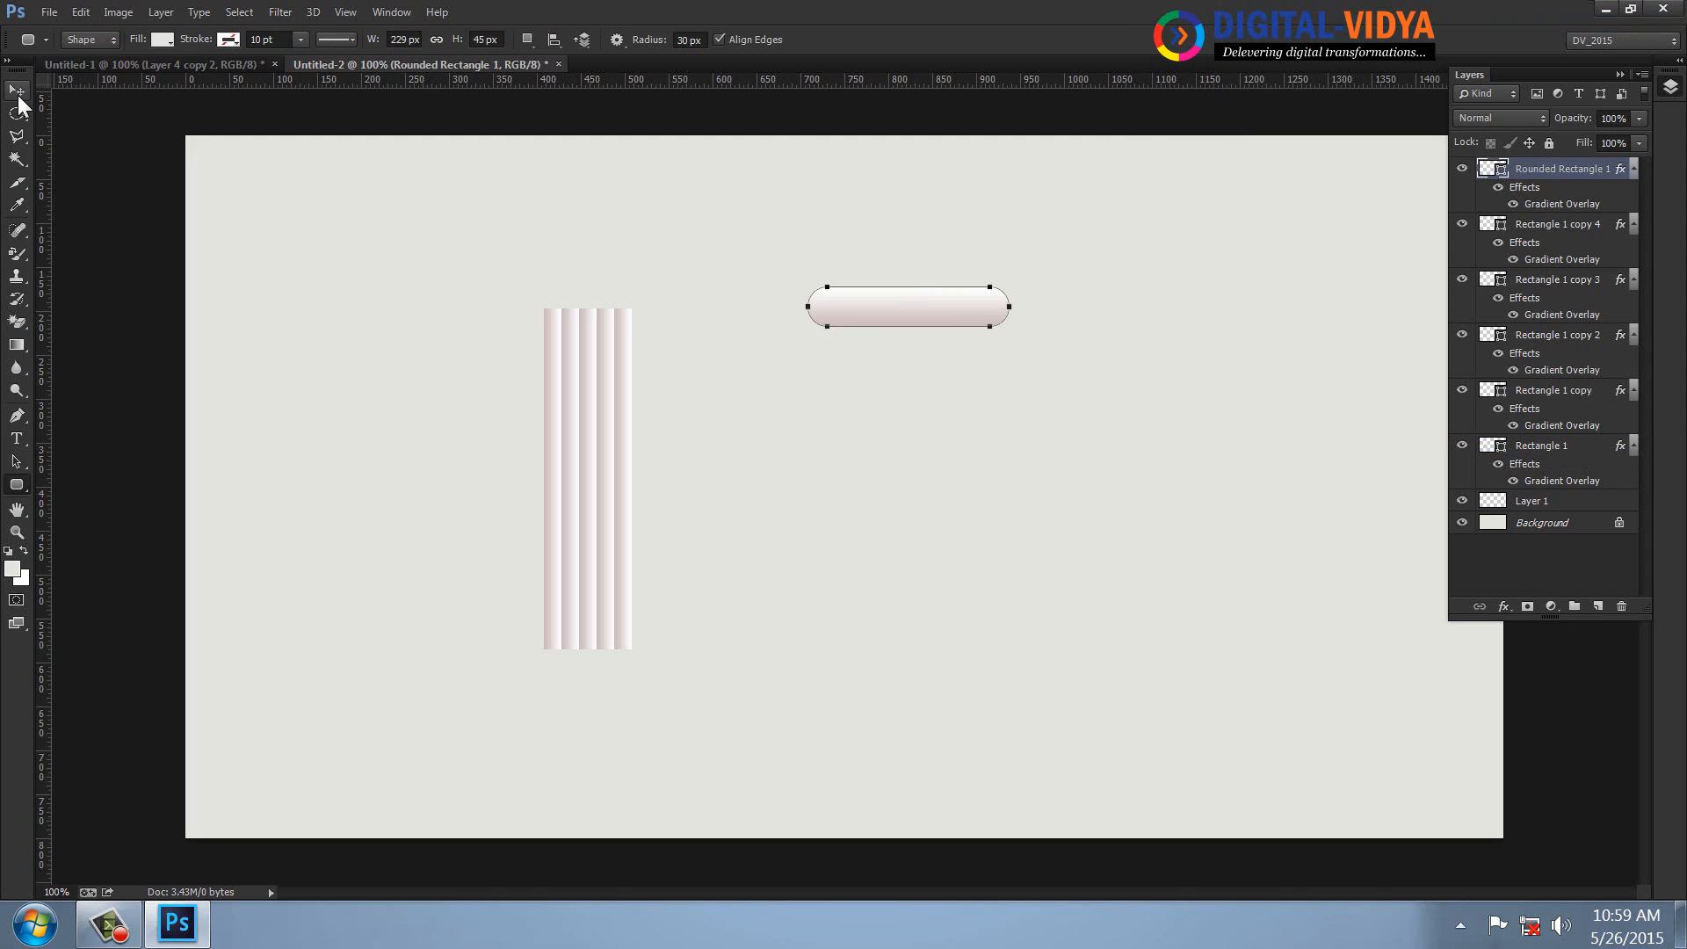
# - Move the rounded bar to the column's foot and scale it down so it is slightly wider than the shaft
pyautogui.moveTo(896, 318); pyautogui.dragTo(677, 394)
pyautogui.hotkey('ctrl', '+')
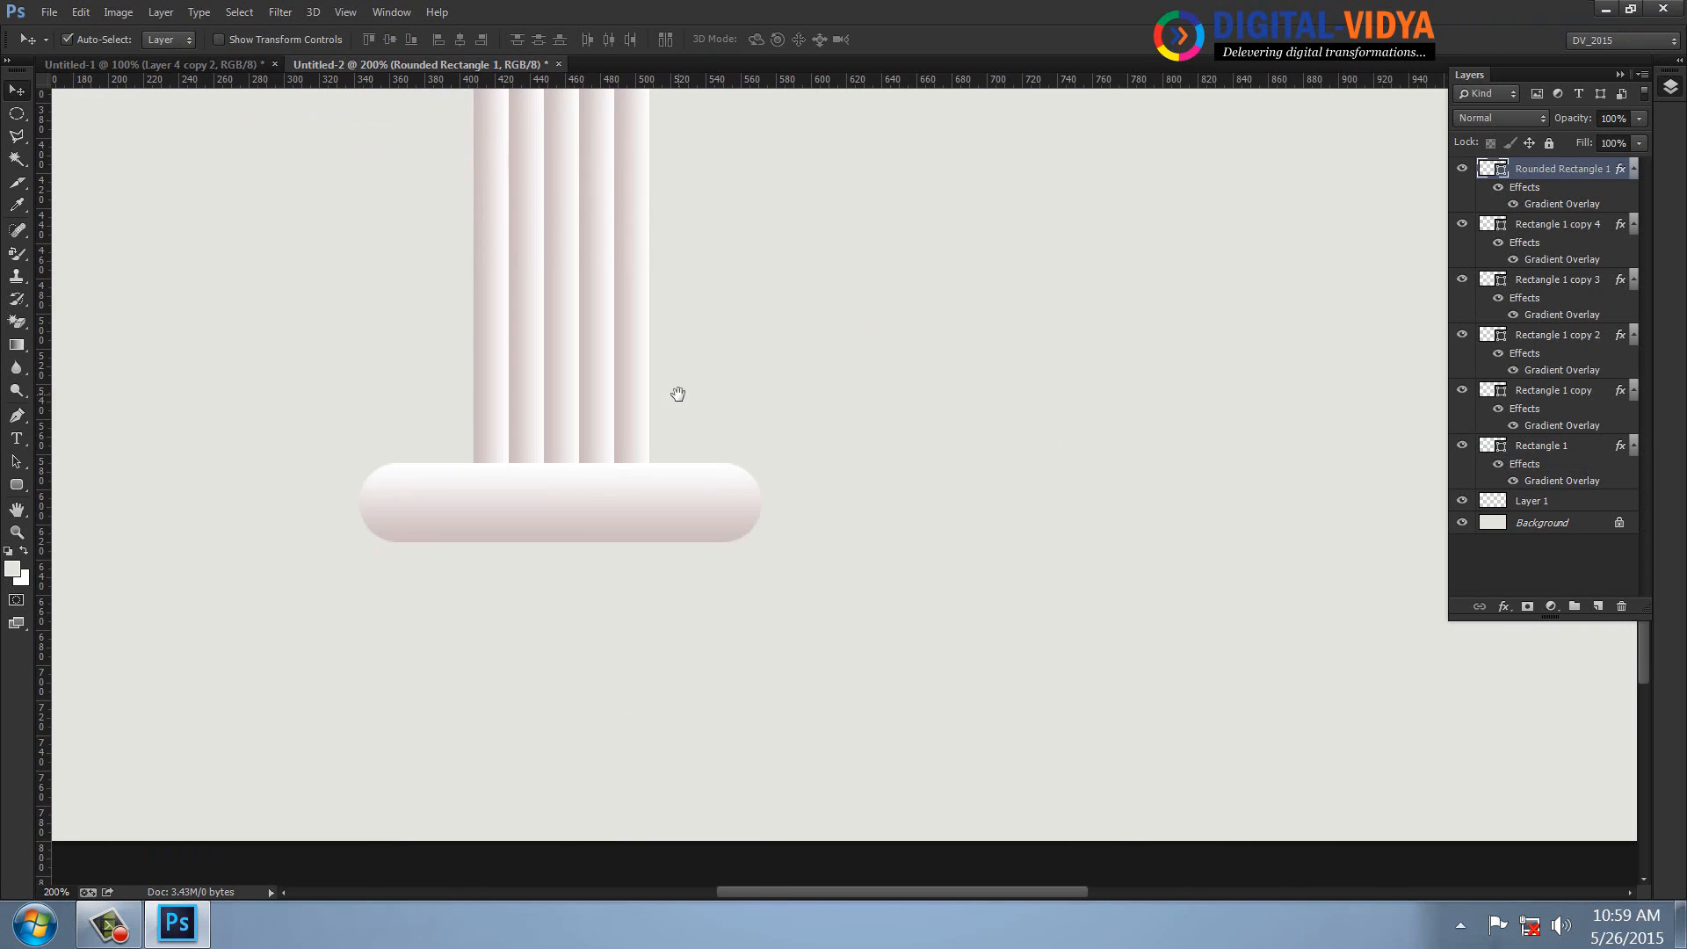
pyautogui.hotkey('ctrl', 't')
pyautogui.moveTo(765, 458); pyautogui.dragTo(684, 525)
pyautogui.press('Return')
# - Duplicate the rounded bar and scale the copy into a wider second base tier directly under the first
pyautogui.hotkey('ctrl', 't')
pyautogui.press('Return')
pyautogui.hotkey('ctrl', 't')
pyautogui.moveTo(563, 557); pyautogui.dragTo(669, 616)
pyautogui.press('Return')
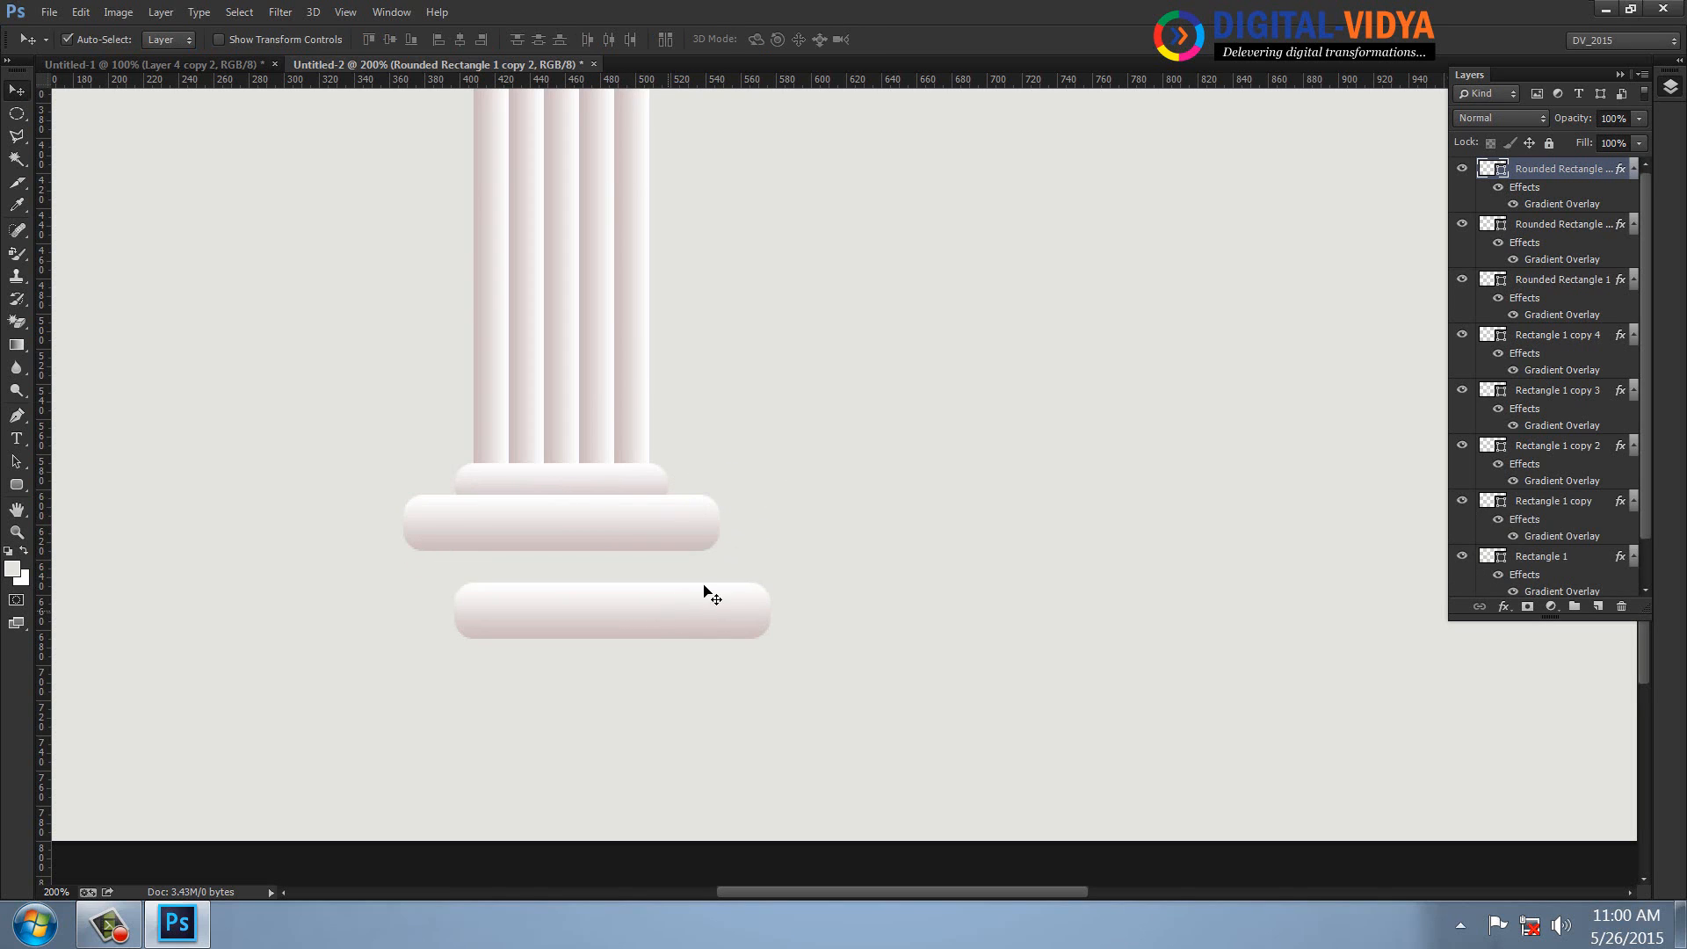
# - Widen another copy of the bar to about 112%, flatten it slightly and place it centered as the lowest base tier
pyautogui.hotkey('ctrl', 't')
pyautogui.moveTo(771, 580); pyautogui.dragTo(789, 579)
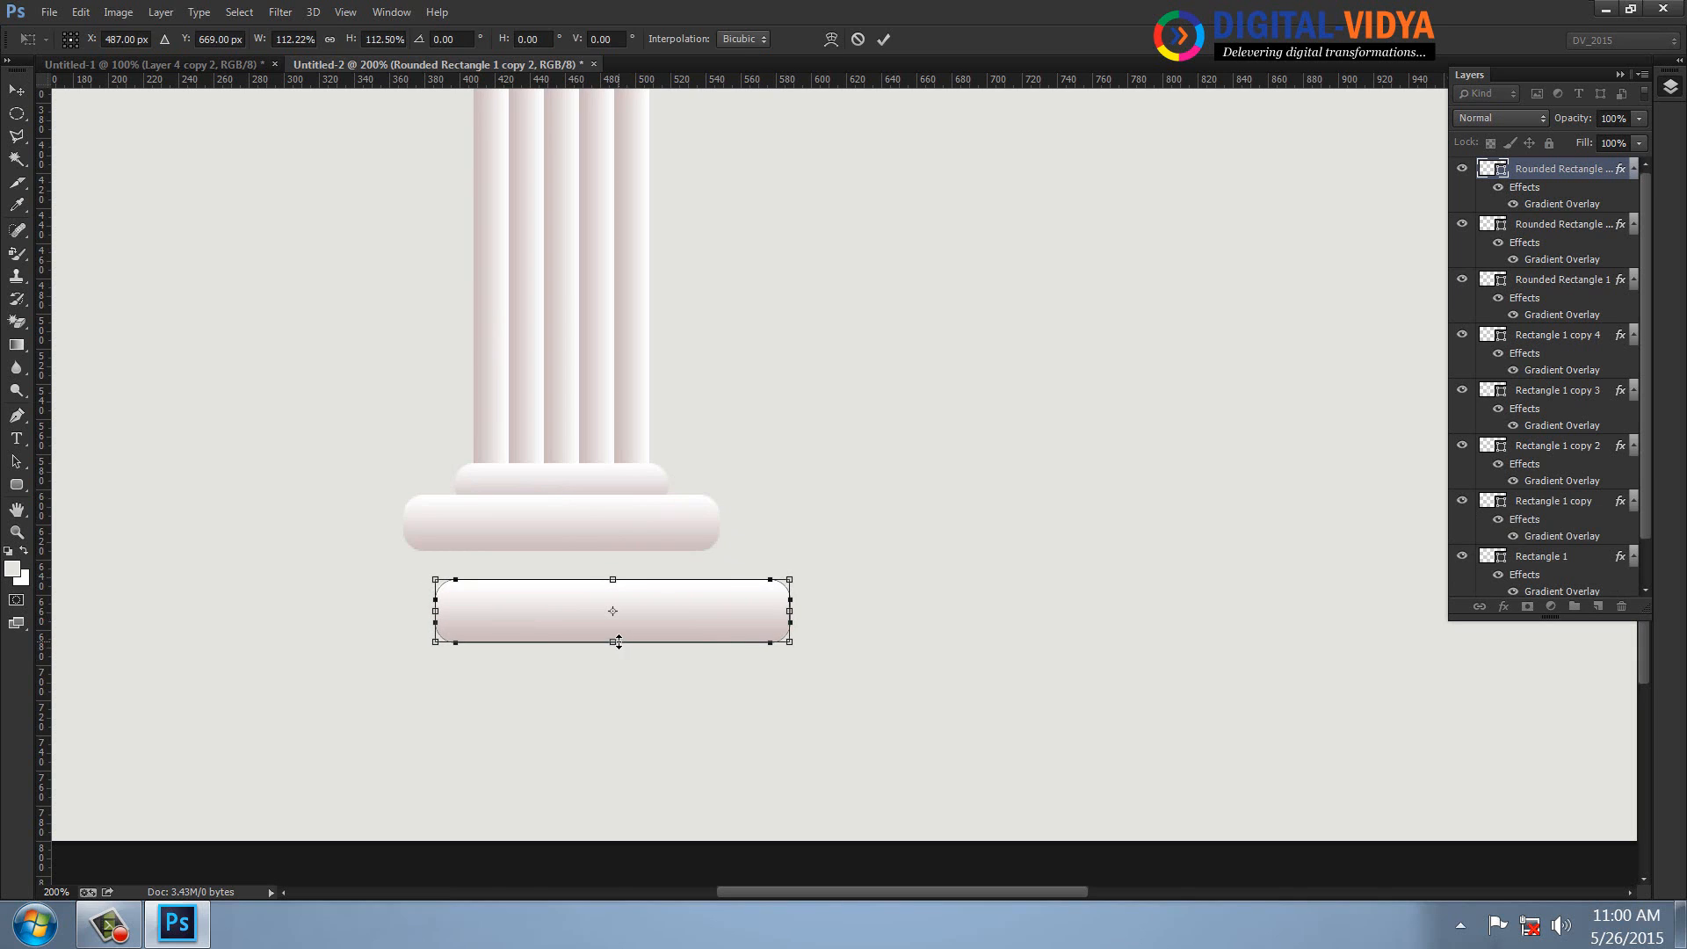
pyautogui.moveTo(619, 641); pyautogui.dragTo(640, 562)
pyautogui.press('Return')
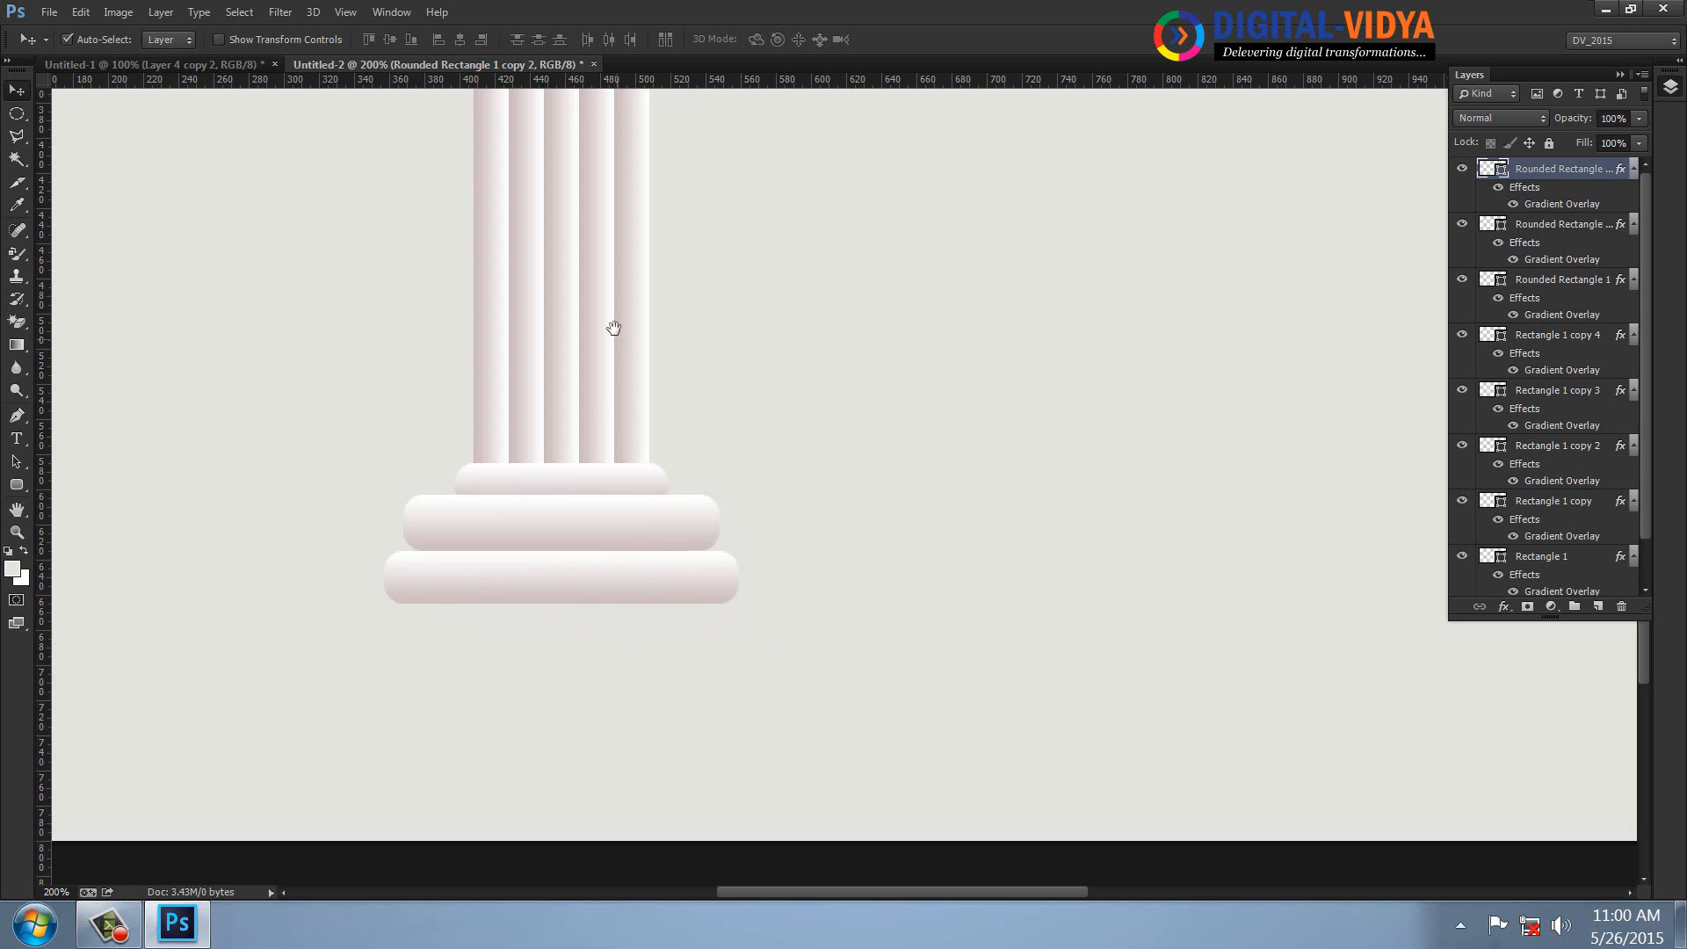
# - Duplicate the three base tiers together and center the copies on top of the column shaft
pyautogui.moveTo(614, 328); pyautogui.dragTo(610, 602)
pyautogui.moveTo(579, 440); pyautogui.dragTo(577, 244)
pyautogui.click(636, 615)
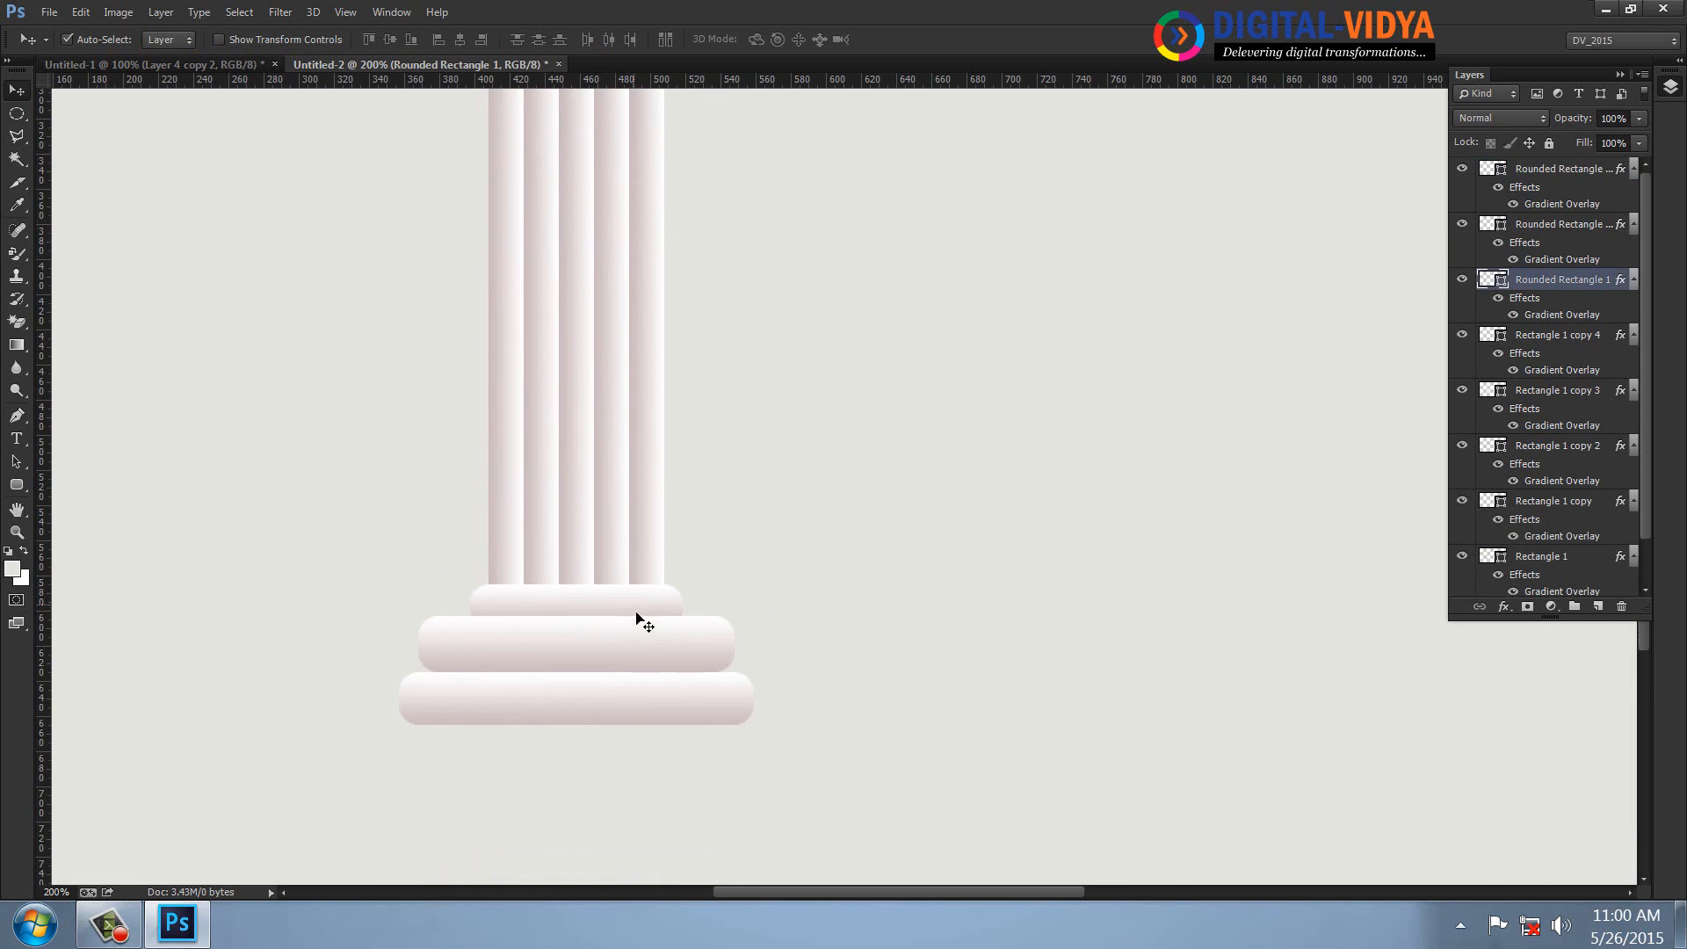
pyautogui.keyDown('shift'); pyautogui.click(651, 657); pyautogui.keyUp('shift')
pyautogui.keyDown('shift'); pyautogui.click(670, 710); pyautogui.keyUp('shift')
pyautogui.moveTo(657, 713); pyautogui.dragTo(1039, 339)
pyautogui.moveTo(967, 387); pyautogui.dragTo(498, 397)
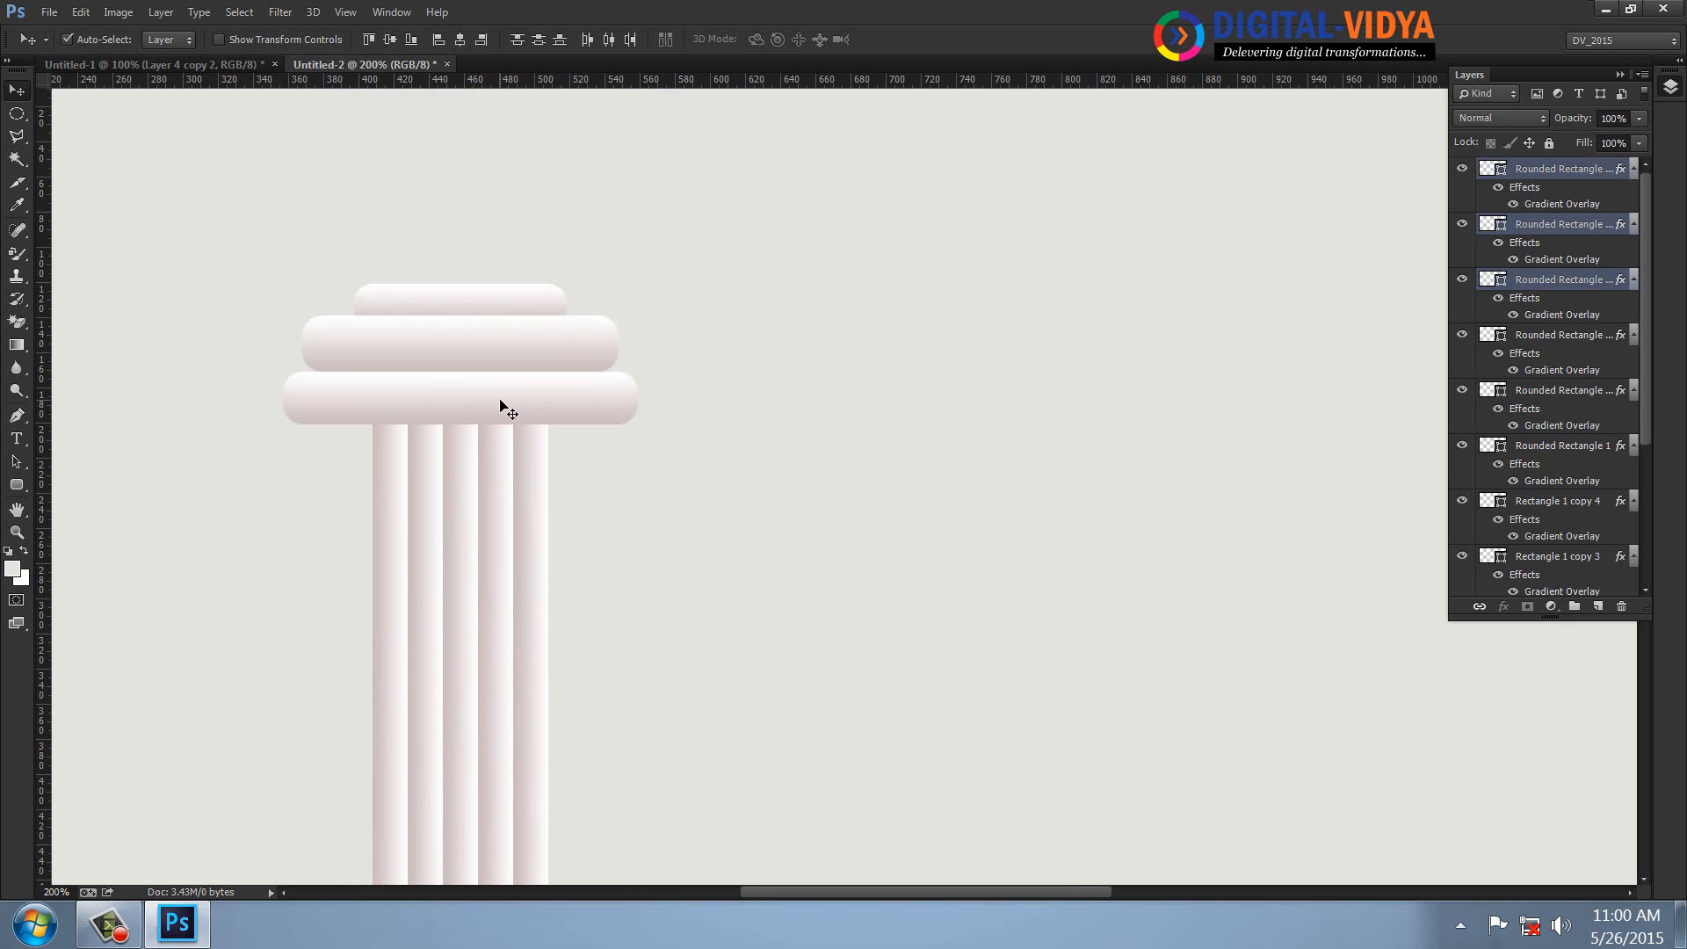
# - Draw a closed, pointed onion-dome path above the column's top tier with the Pen tool, ready for anchor point adjustments
pyautogui.press('p')
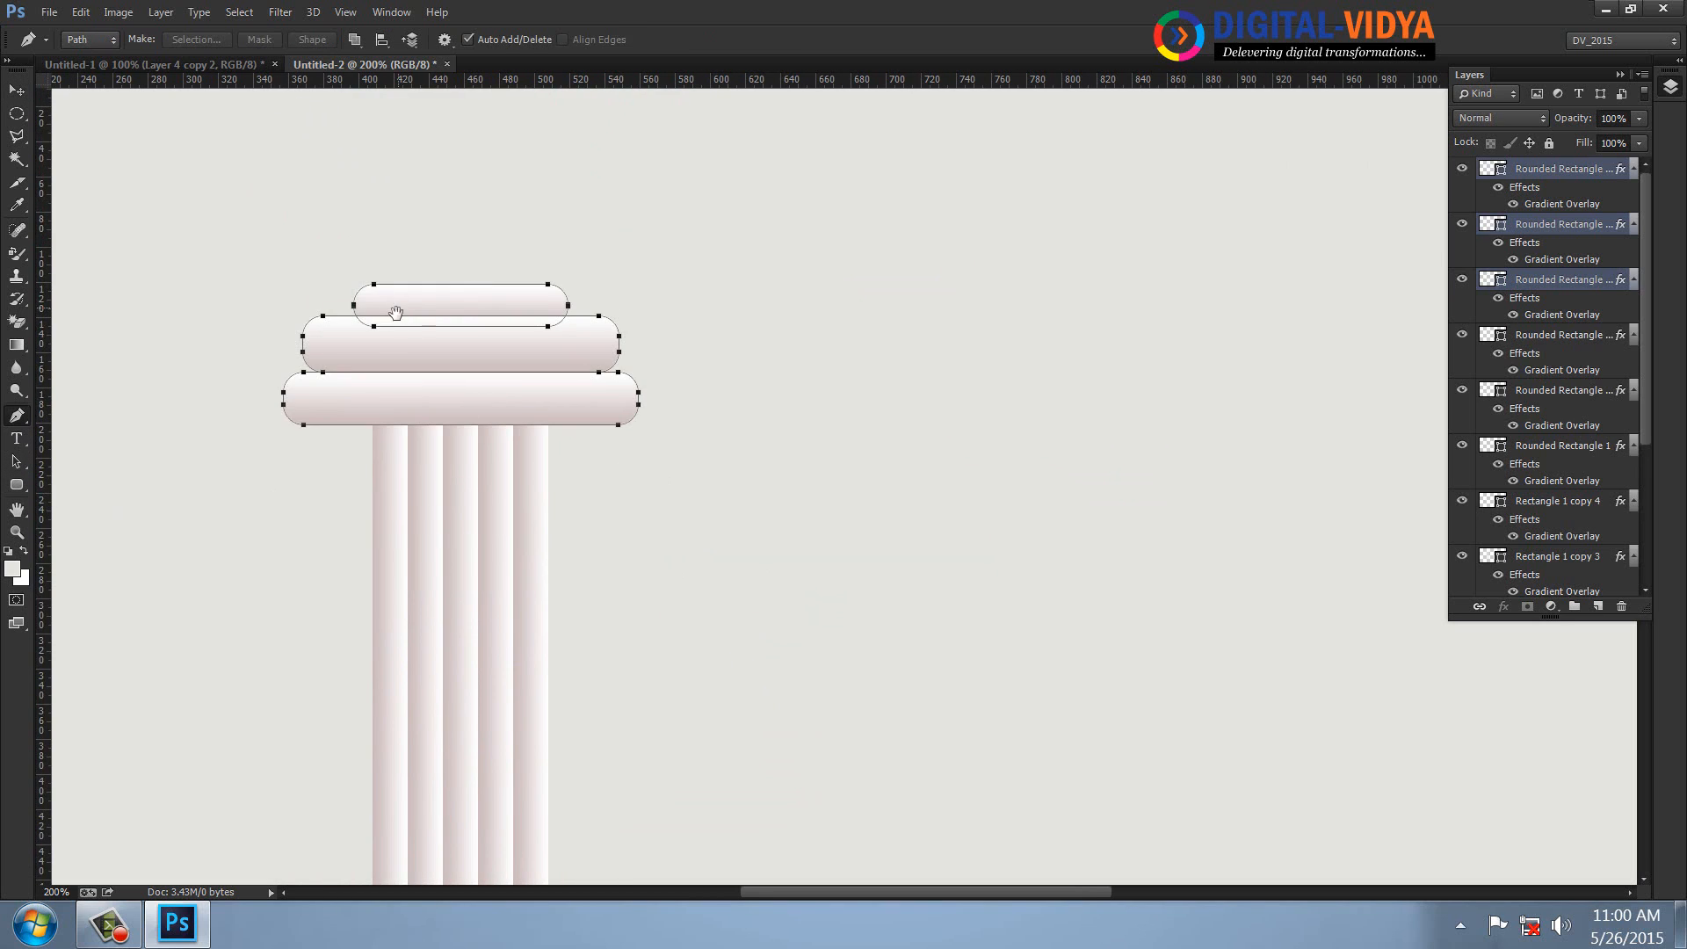
pyautogui.moveTo(396, 312); pyautogui.dragTo(466, 397)
pyautogui.keyDown('alt'); pyautogui.click(399, 497); pyautogui.keyUp('alt')
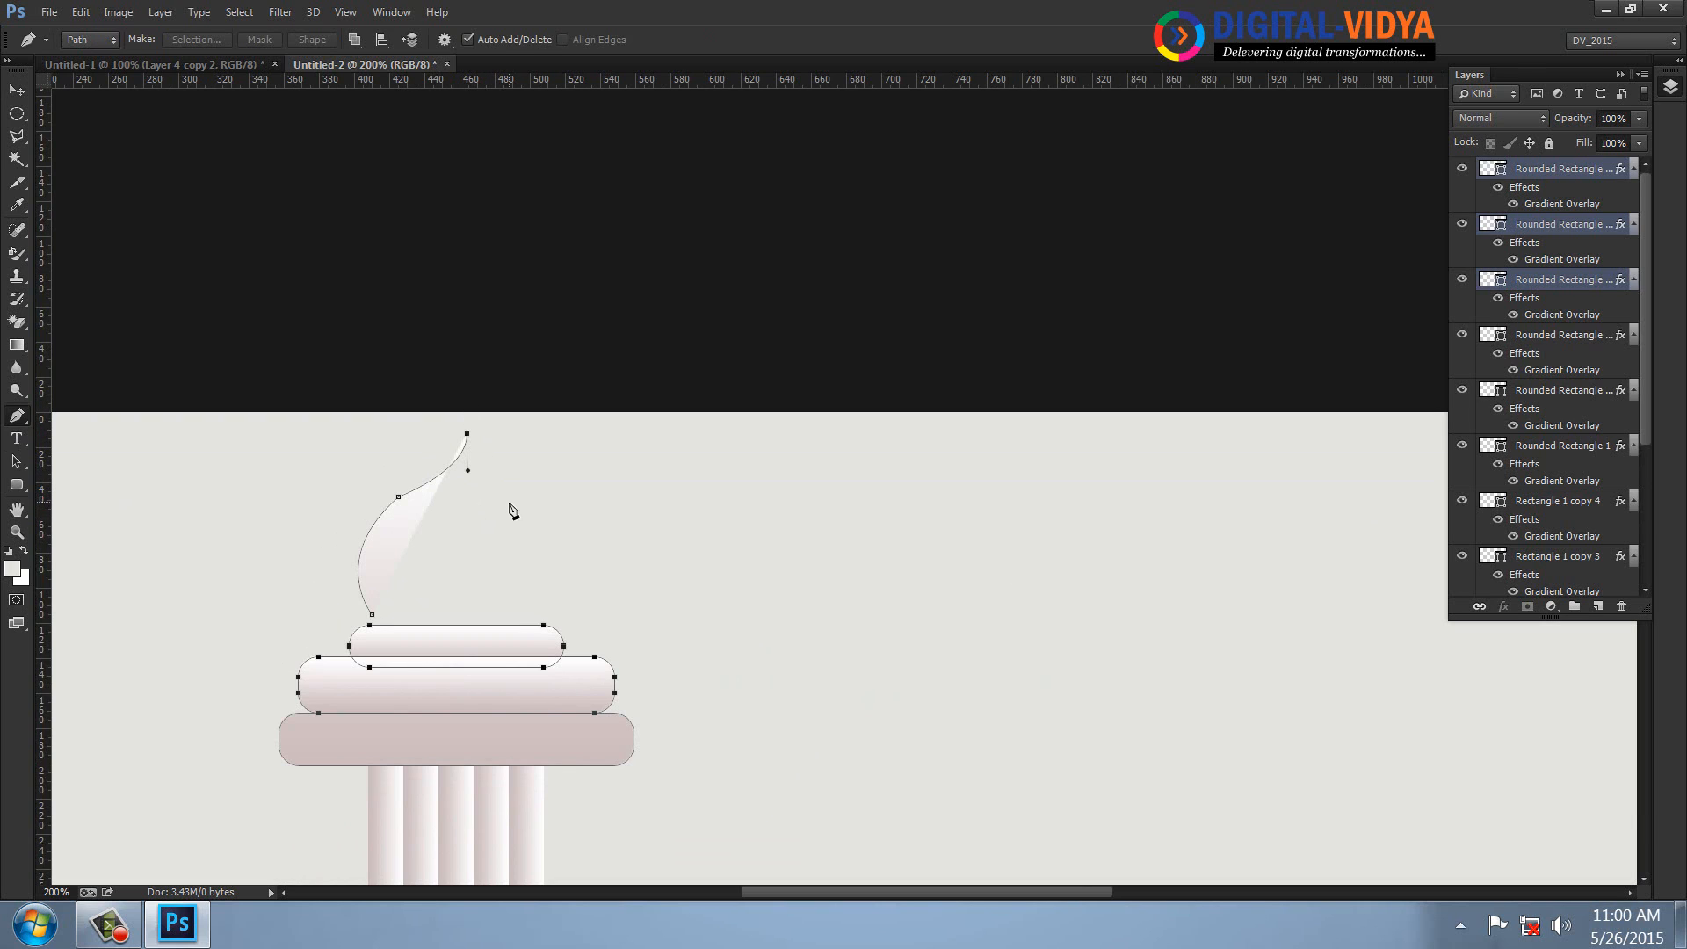
pyautogui.moveTo(526, 505); pyautogui.dragTo(554, 523)
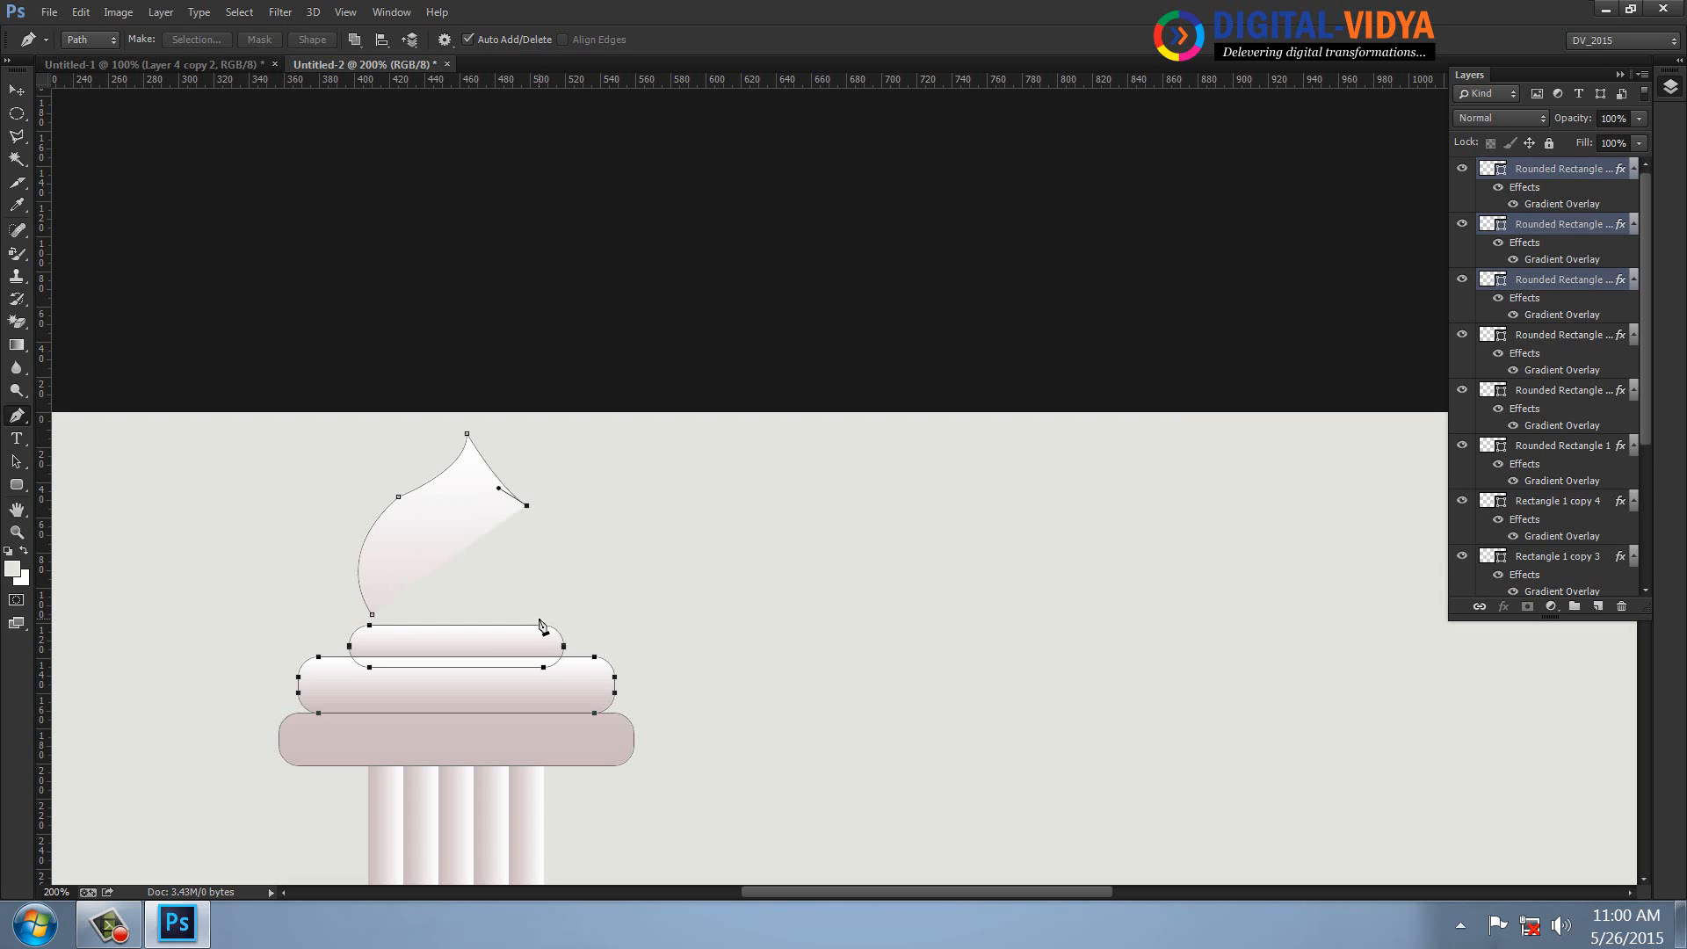
pyautogui.moveTo(540, 620); pyautogui.dragTo(497, 680)
pyautogui.keyDown('alt'); pyautogui.click(539, 620); pyautogui.keyUp('alt')
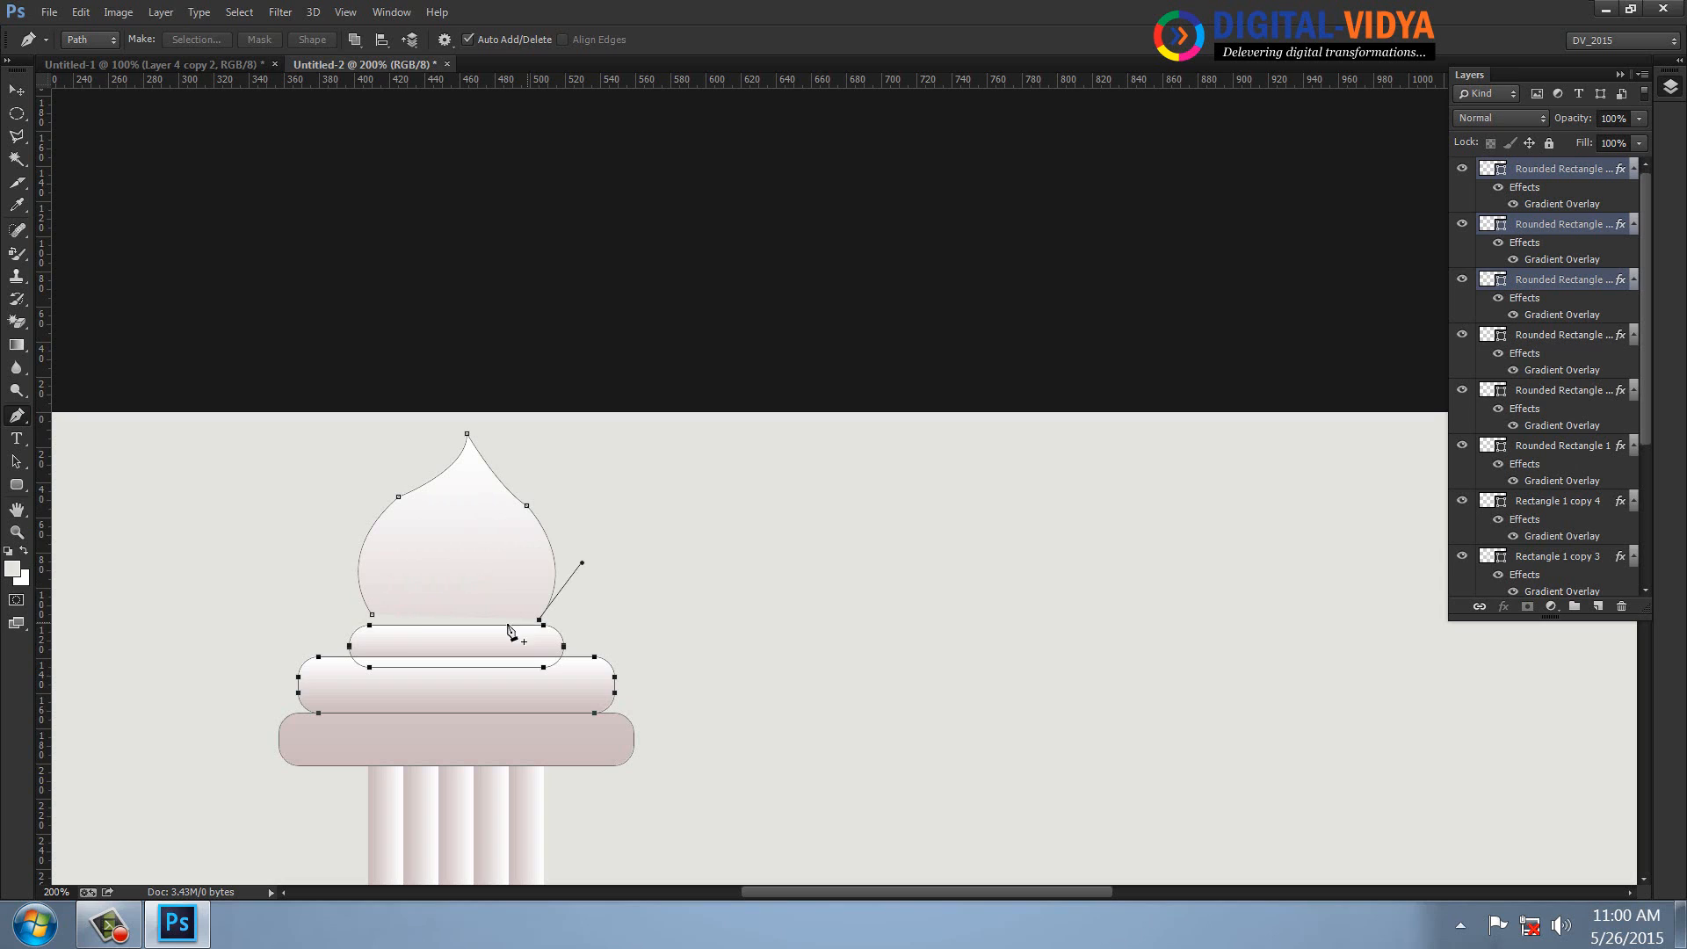
pyautogui.click(370, 615)
pyautogui.moveTo(18, 461); pyautogui.dragTo(64, 477)
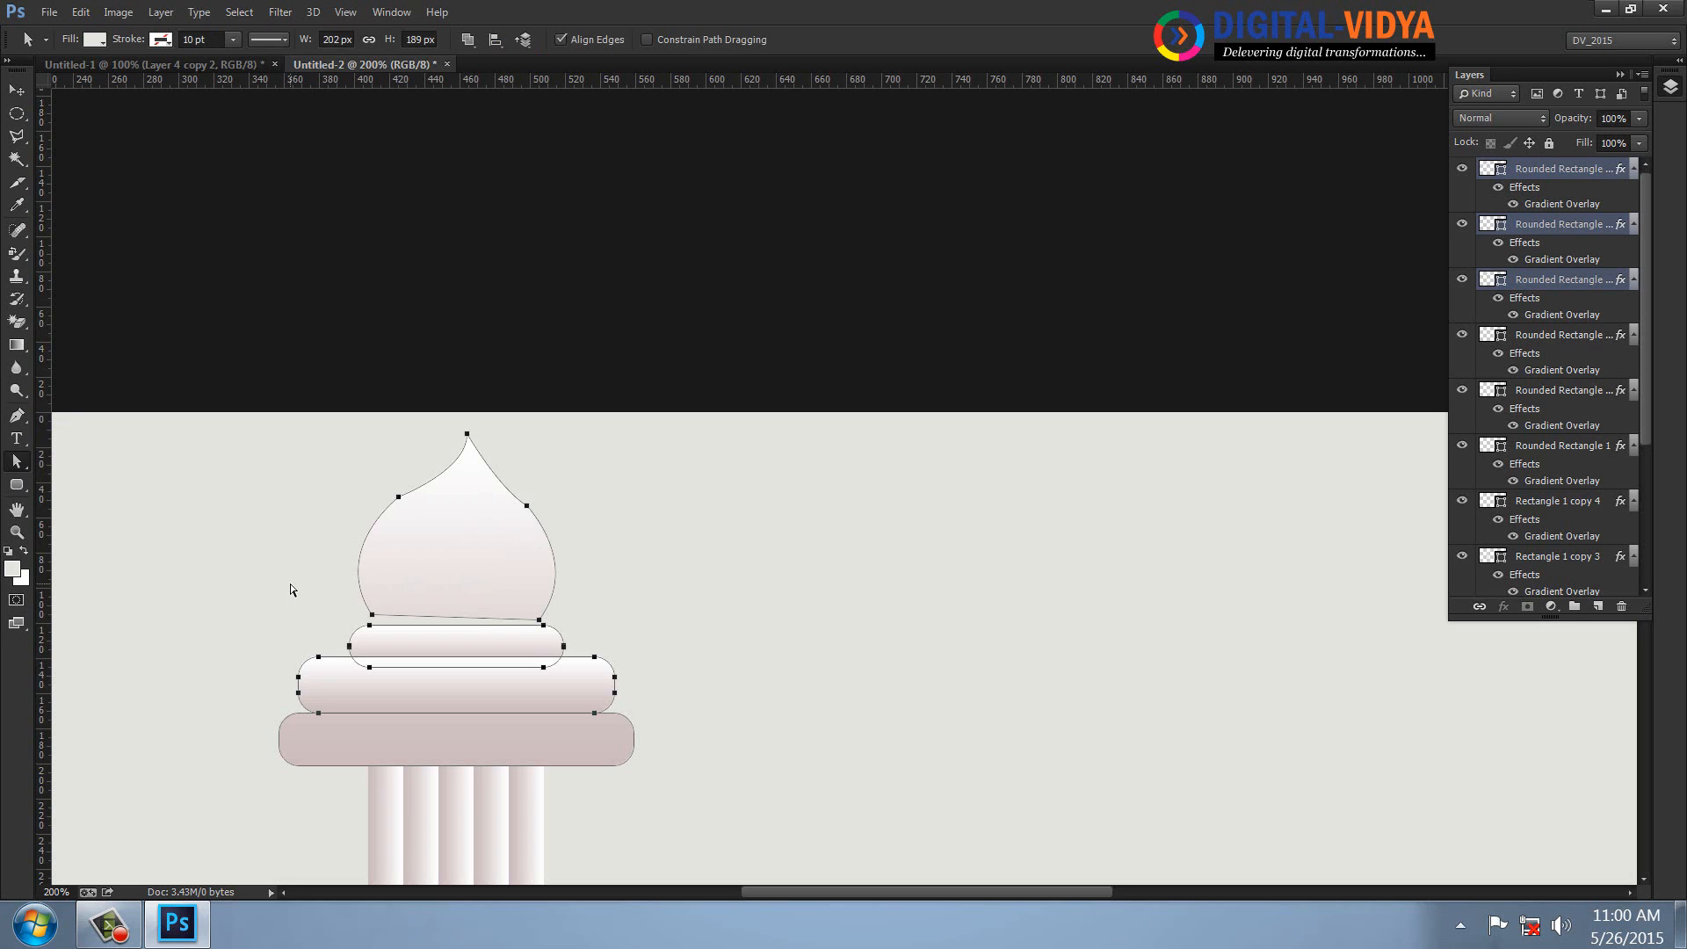
# - Nudge the dome and upper tiers down slightly, and lower the dome's lower-left anchor to level its base
pyautogui.press('Down')
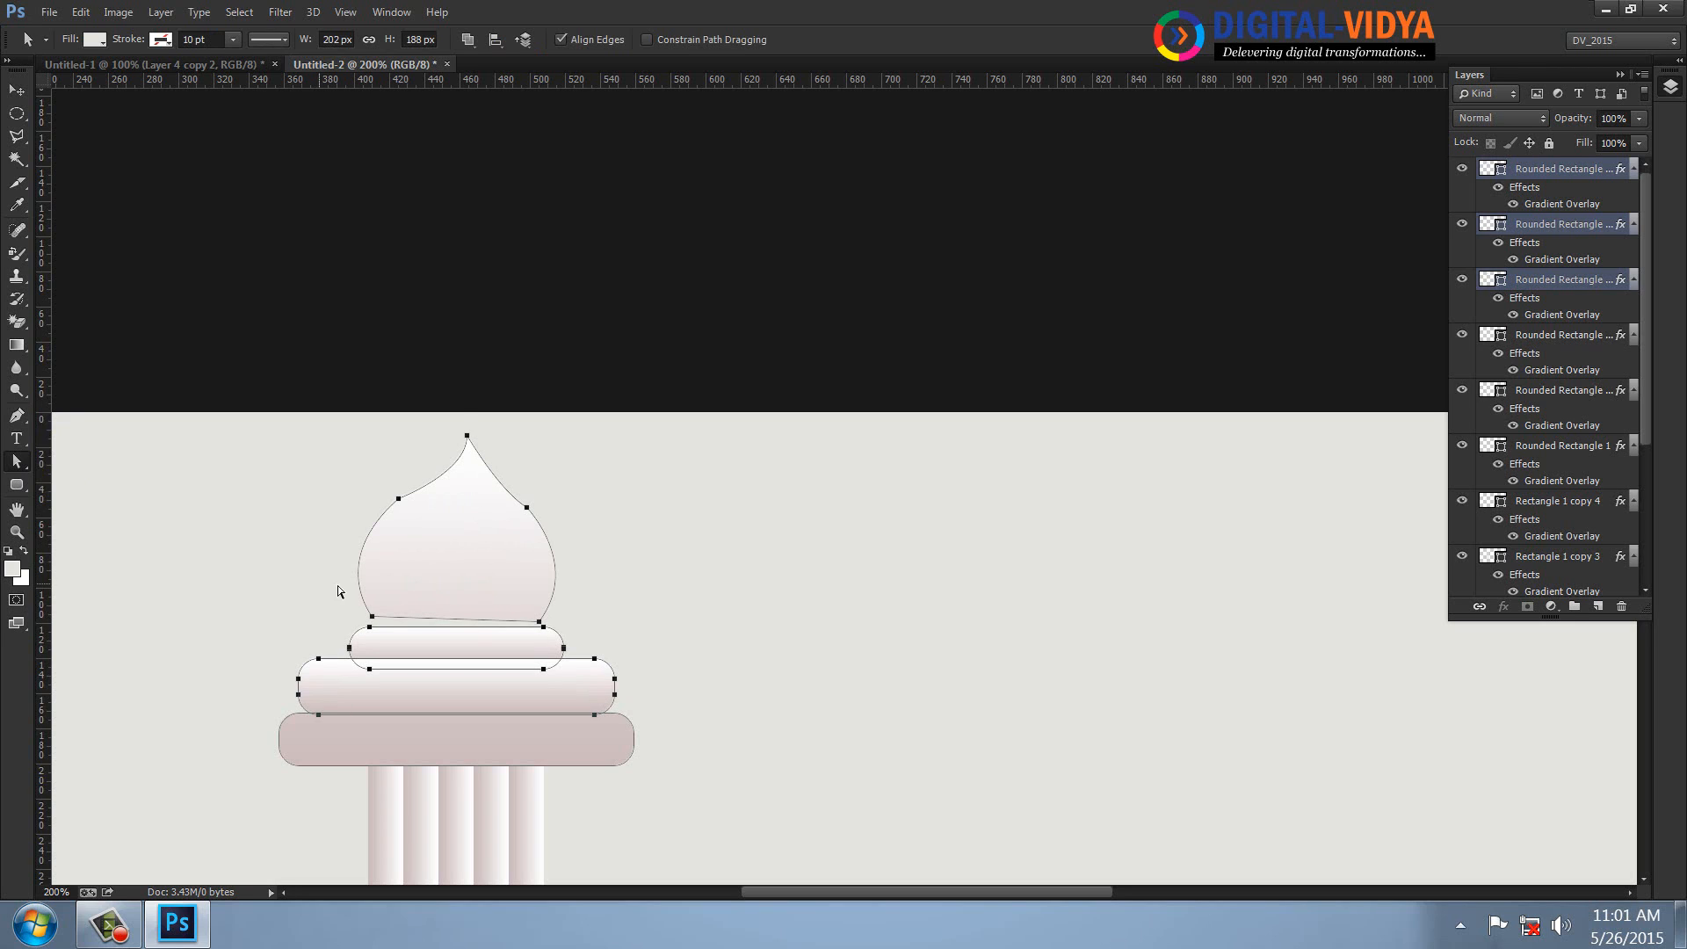
pyautogui.moveTo(393, 627); pyautogui.dragTo(395, 629)
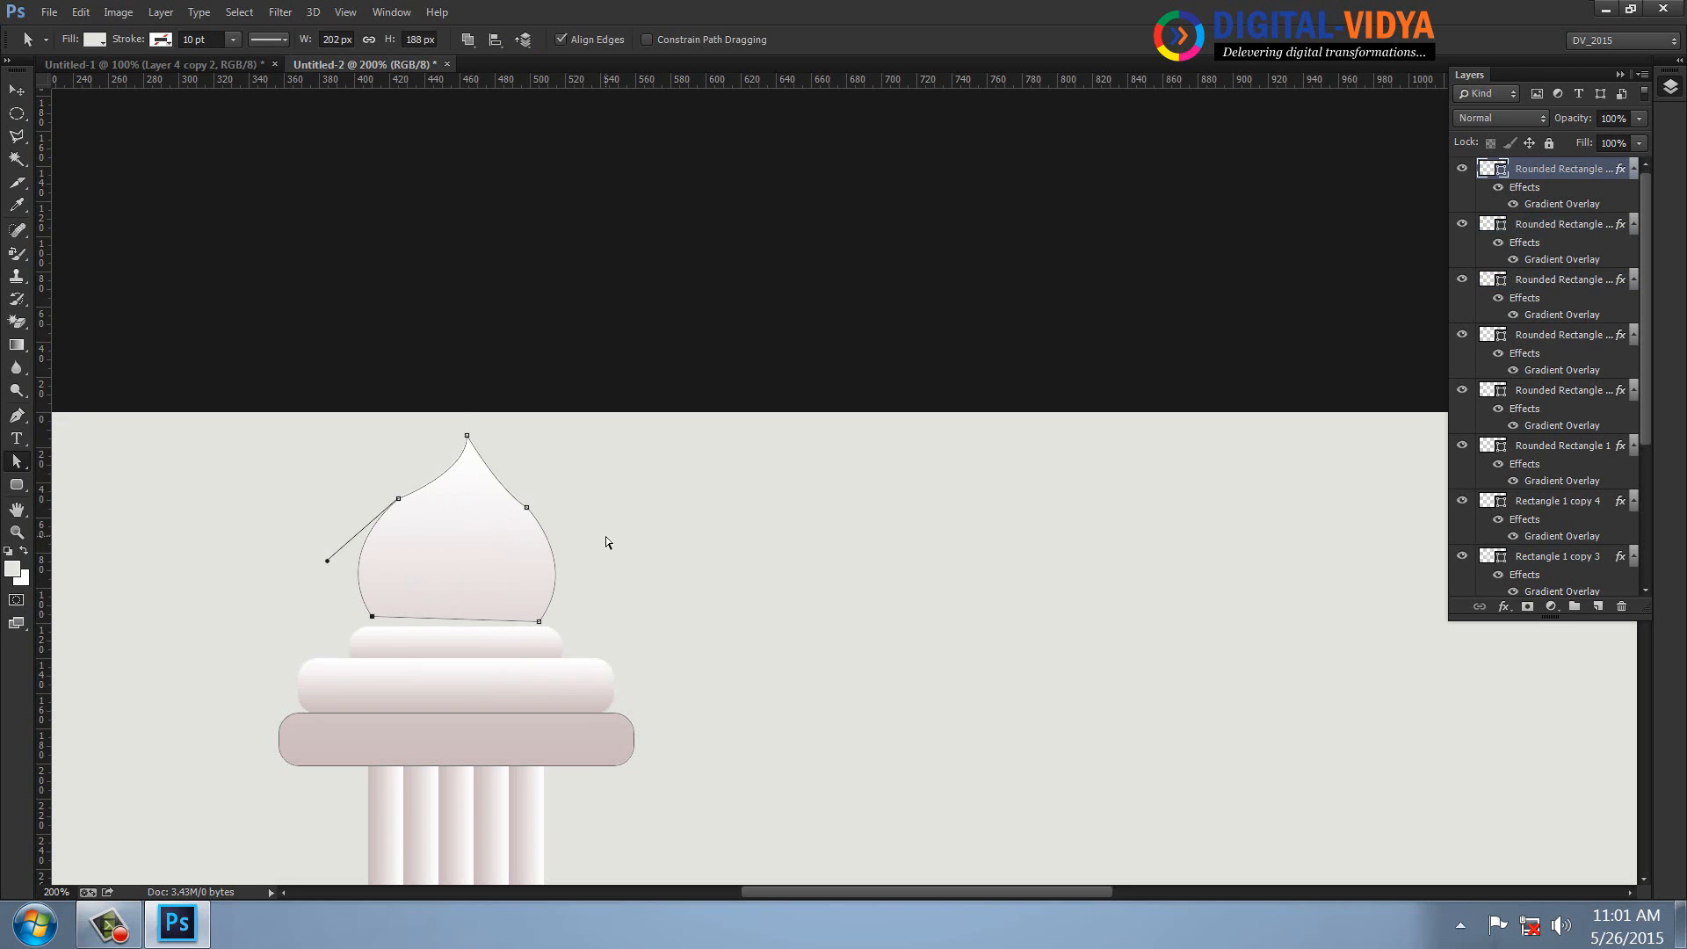
pyautogui.press('Down')
pyautogui.press('Down')
pyautogui.press('Down')
pyautogui.press('Down')
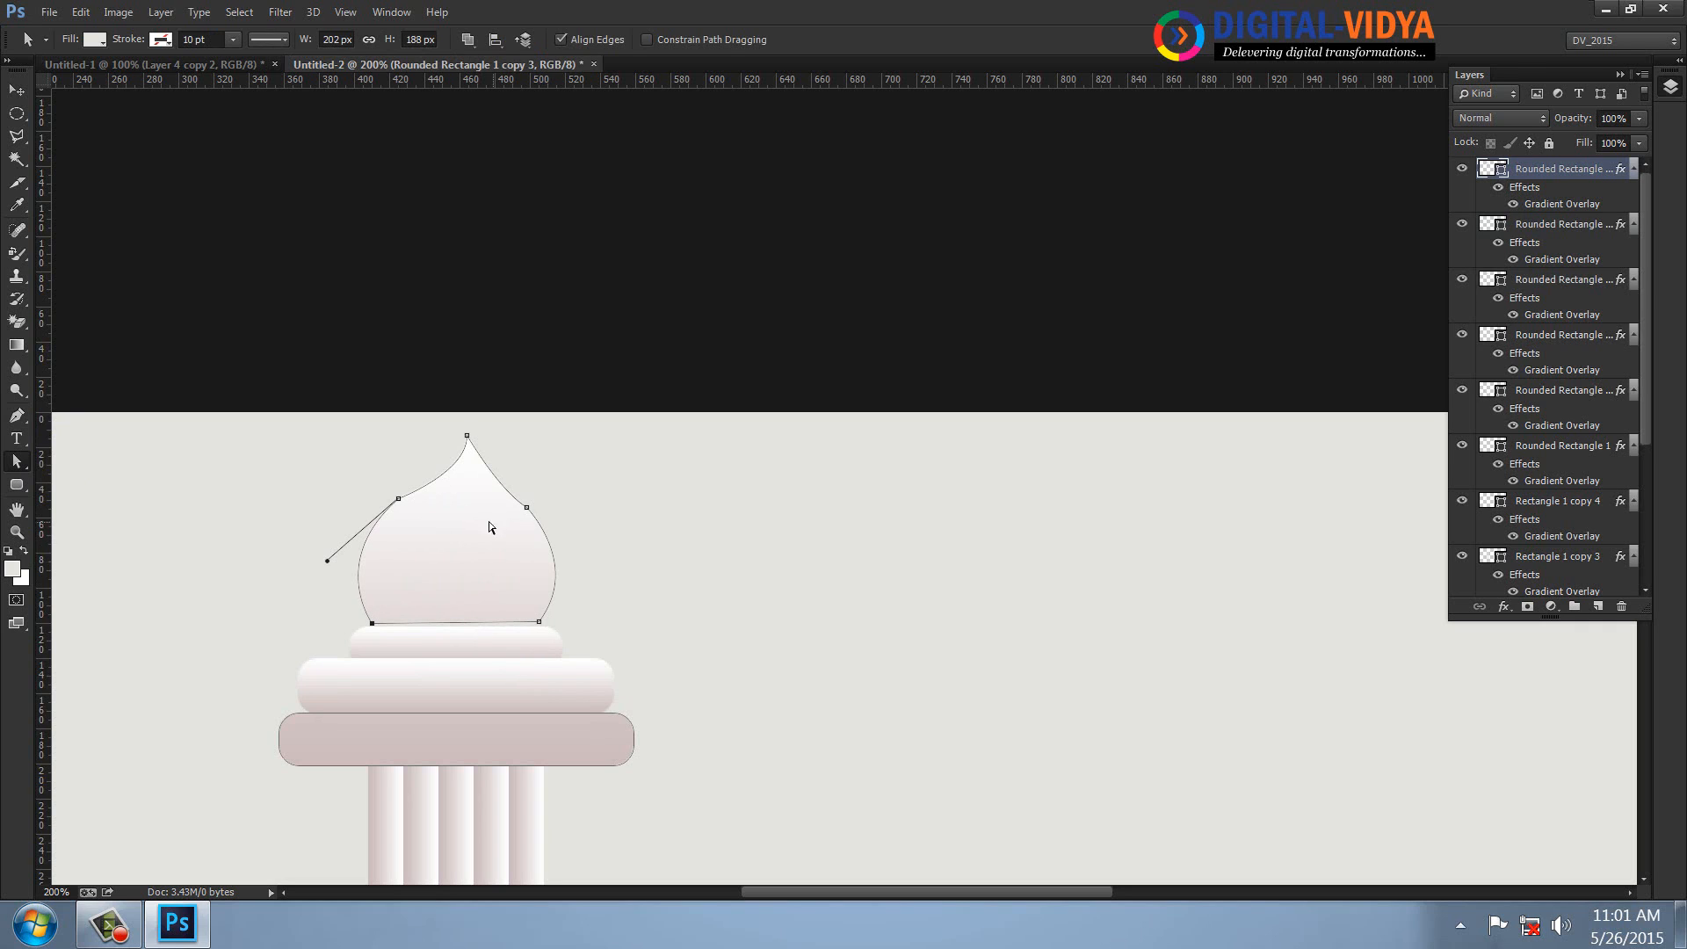
# - Shift the dome's tip slightly left, curve its right shoulder inward, and lower the whole dome onto the top tier
pyautogui.click(466, 435)
pyautogui.press('Left')
pyautogui.press('Left')
pyautogui.press('Left')
pyautogui.moveTo(498, 493); pyautogui.dragTo(481, 501)
pyautogui.rightClick(18, 462)
pyautogui.click(84, 475)
pyautogui.click(473, 560)
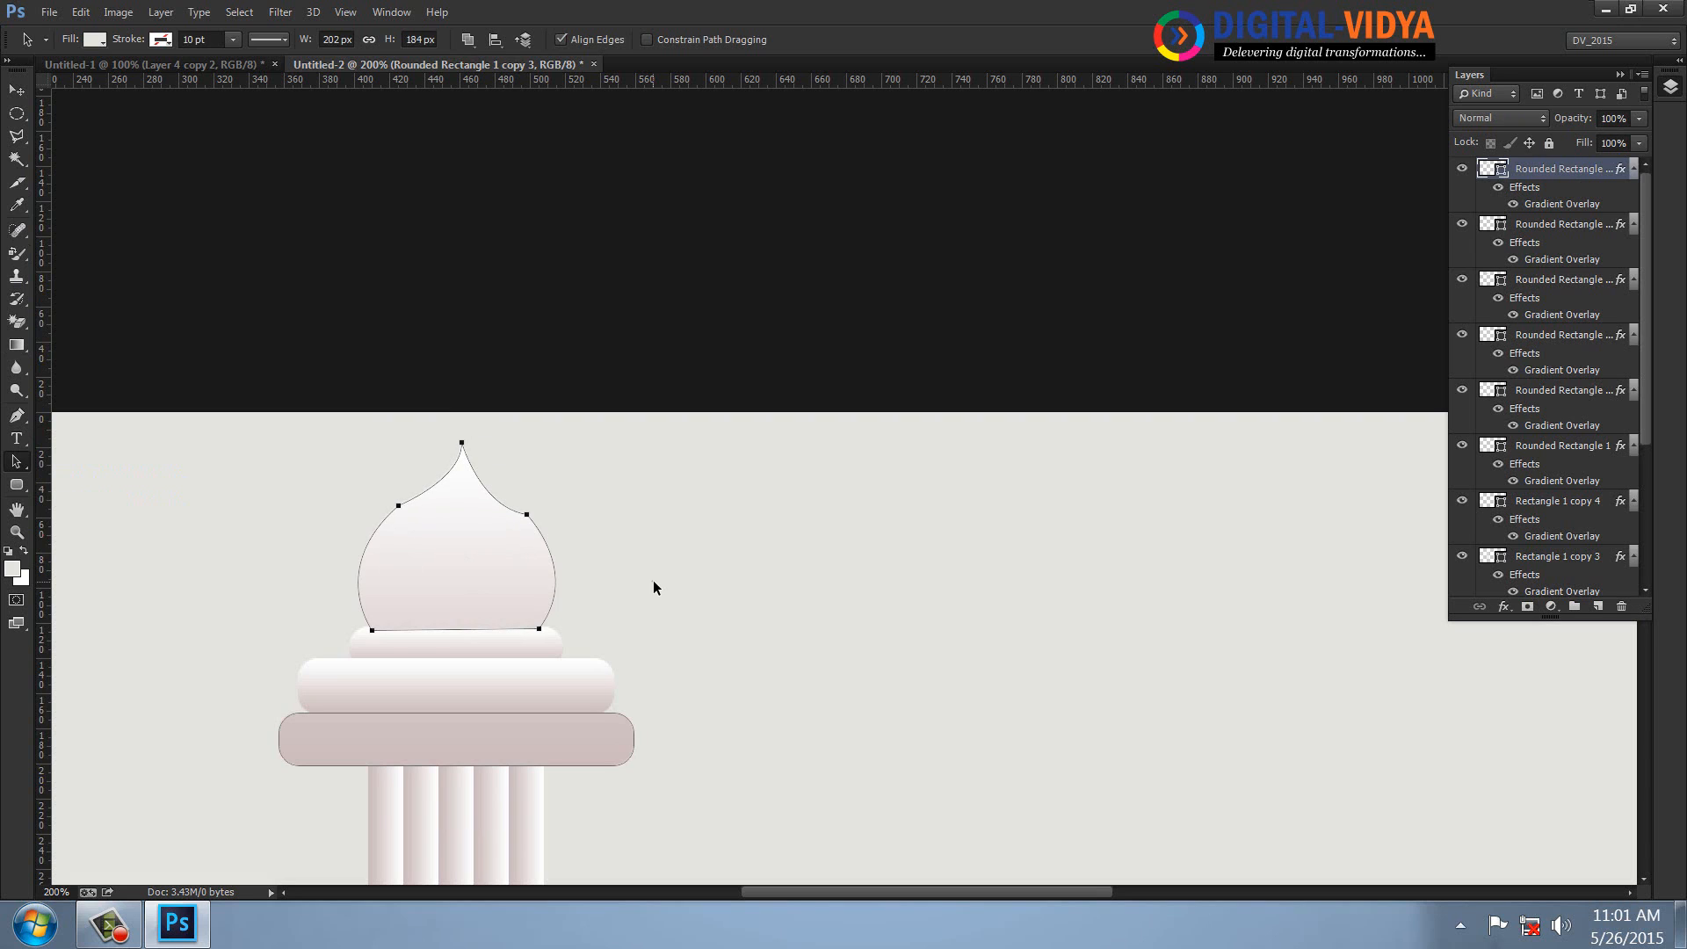
pyautogui.click(741, 621)
pyautogui.hotkey('ctrl', '0')
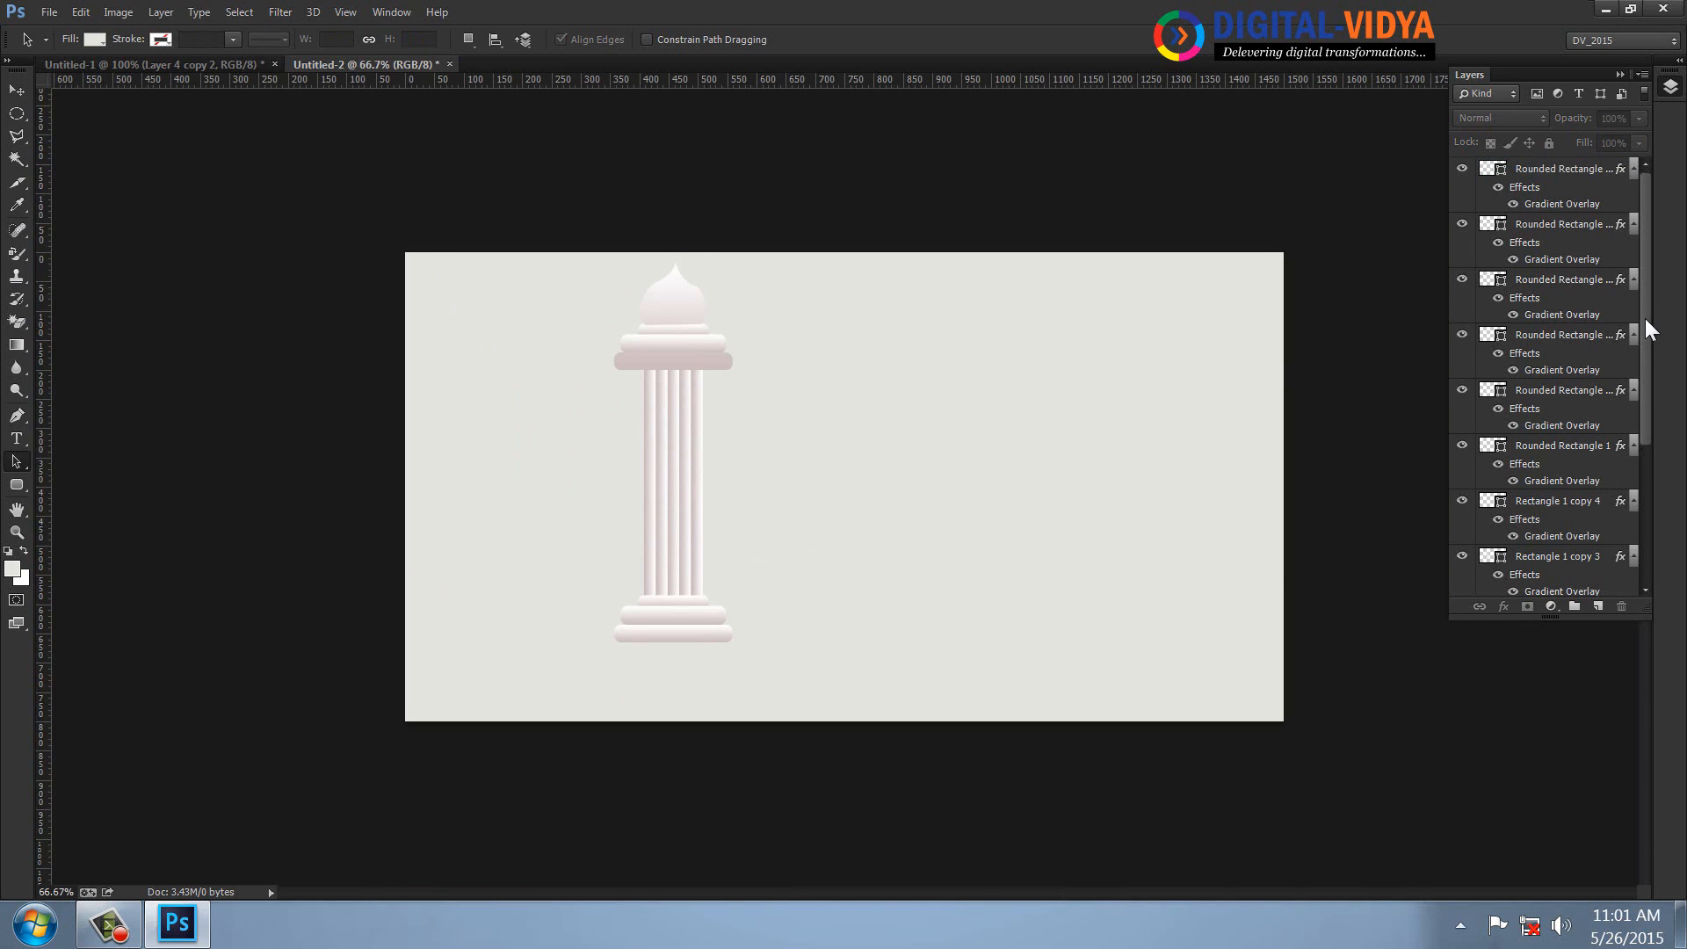
pyautogui.click(1582, 176)
pyautogui.moveTo(1645, 277); pyautogui.dragTo(1651, 505)
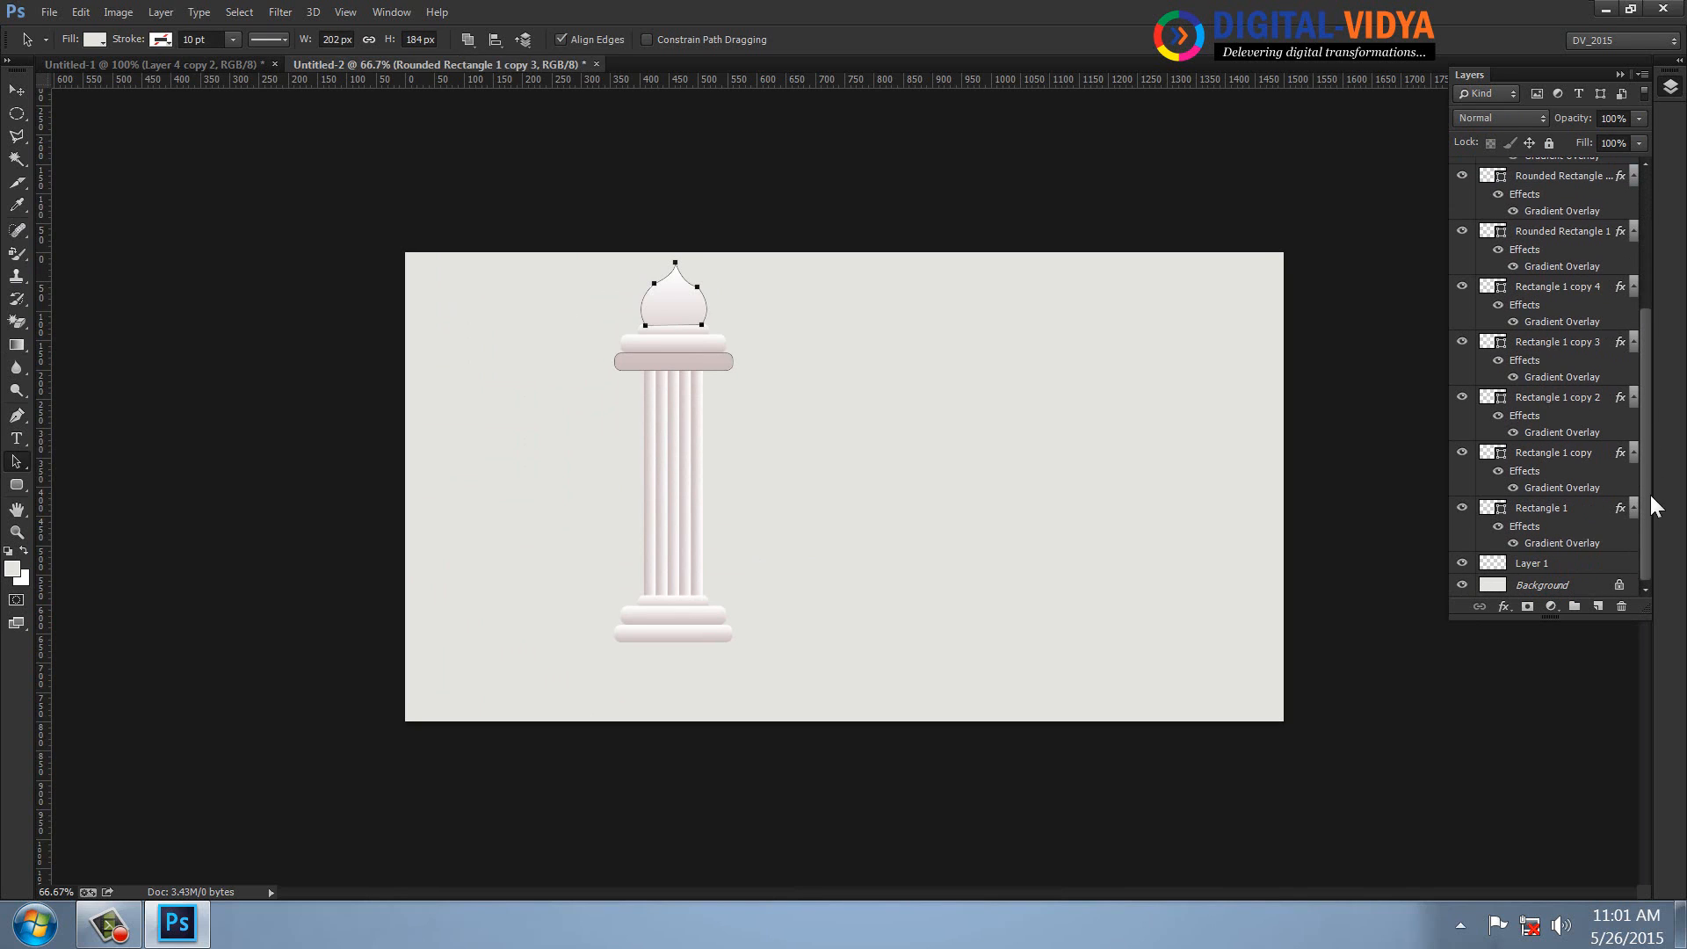
pyautogui.keyDown('shift'); pyautogui.click(1594, 570); pyautogui.keyUp('shift')
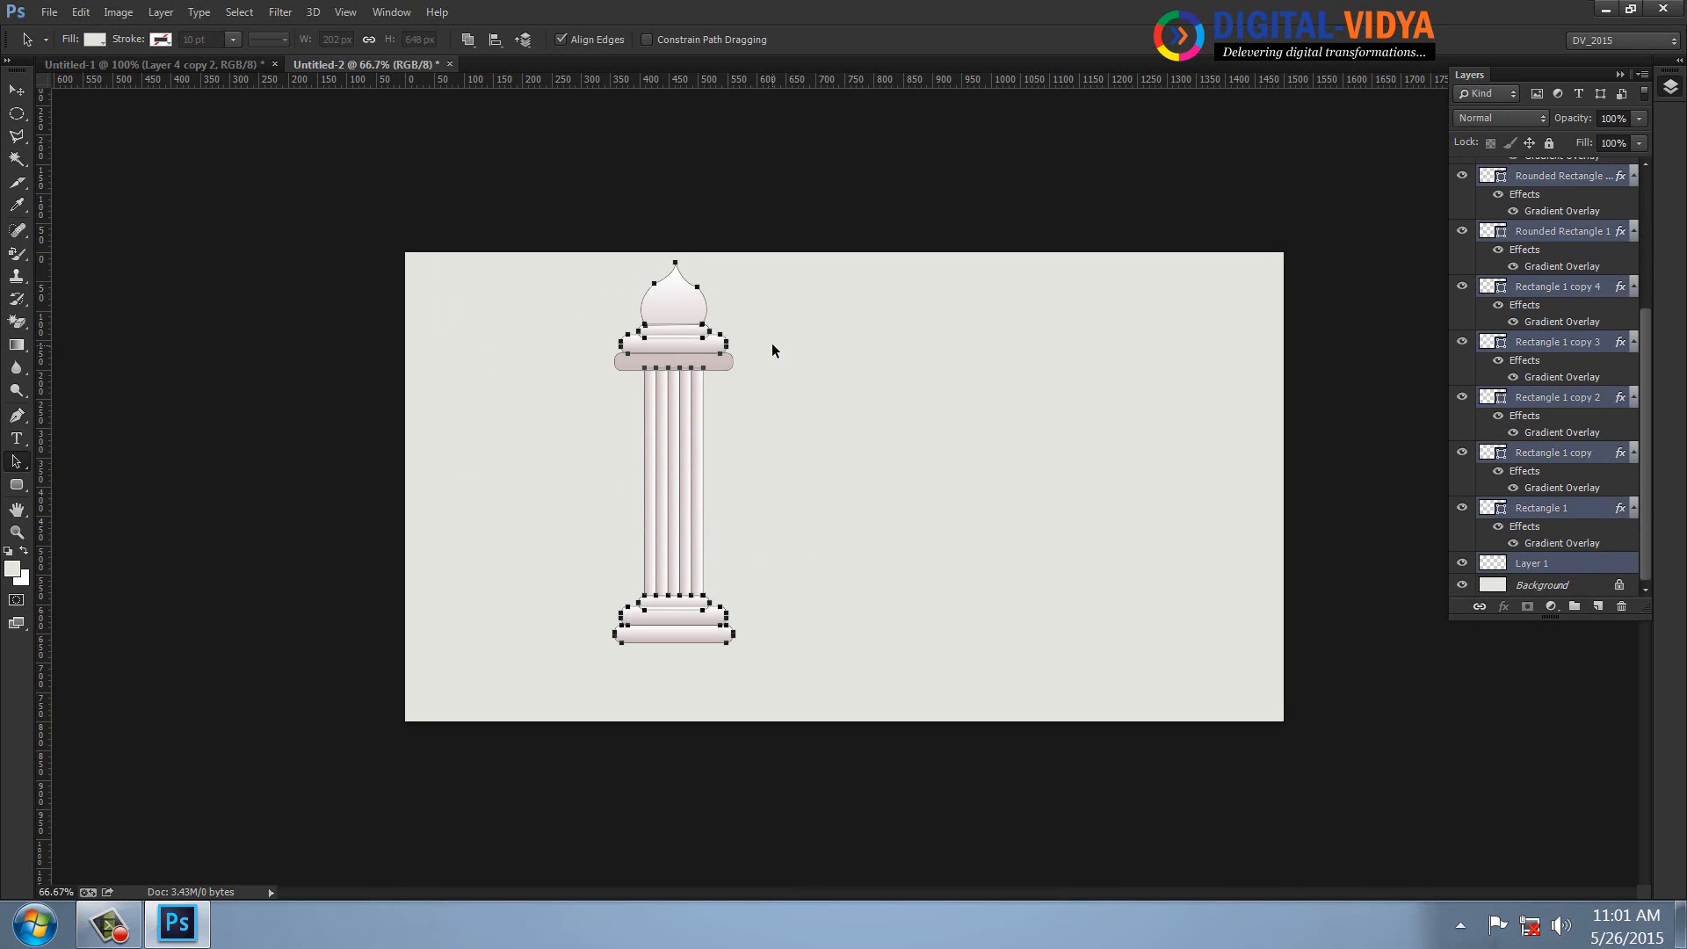
pyautogui.moveTo(670, 312); pyautogui.dragTo(627, 326)
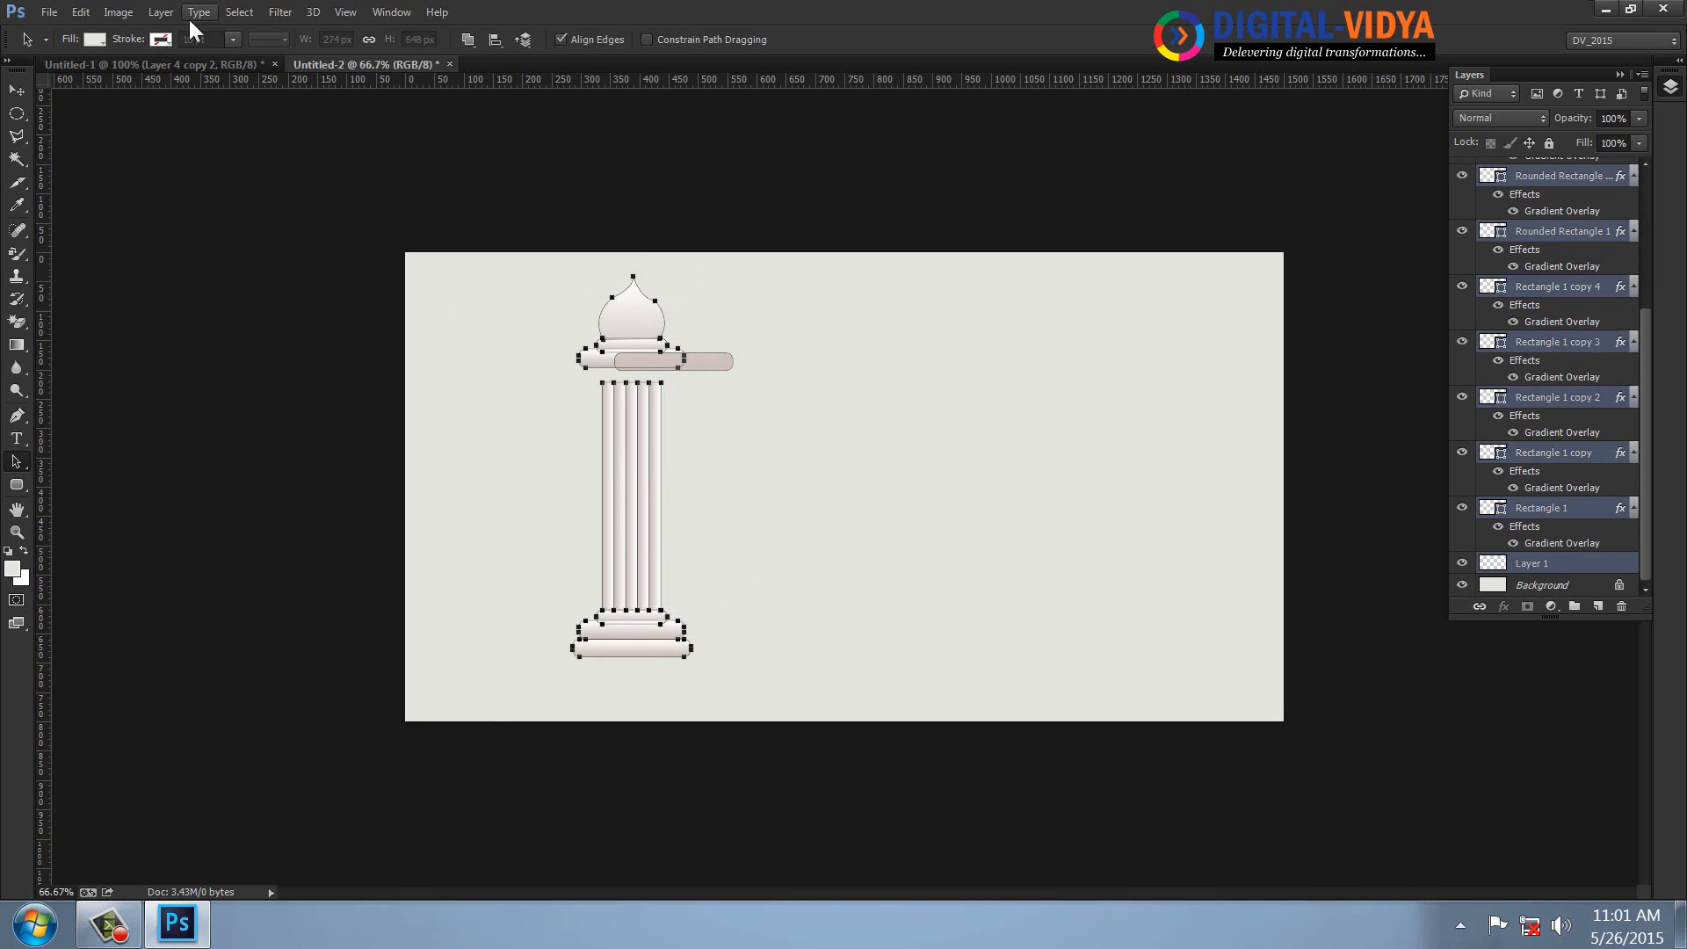
pyautogui.click(161, 12)
pyautogui.moveTo(249, 395)
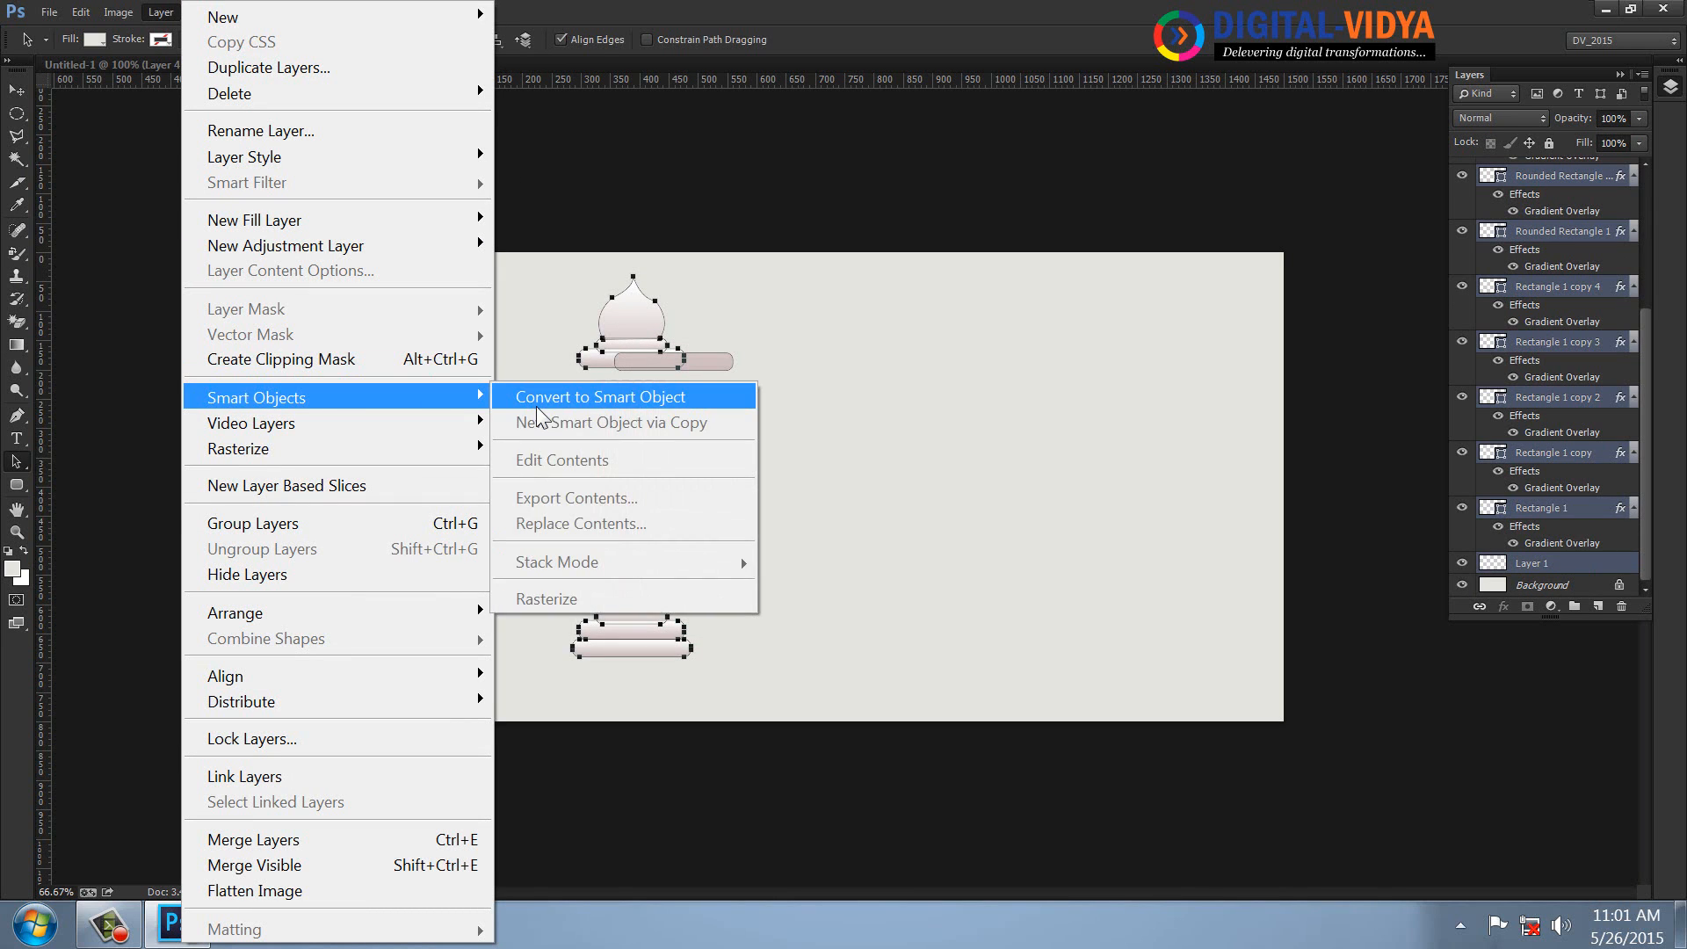
pyautogui.click(536, 400)
pyautogui.hotkey('ctrl', 'alt', 'z')
pyautogui.hotkey('ctrl', 'alt', 'z')
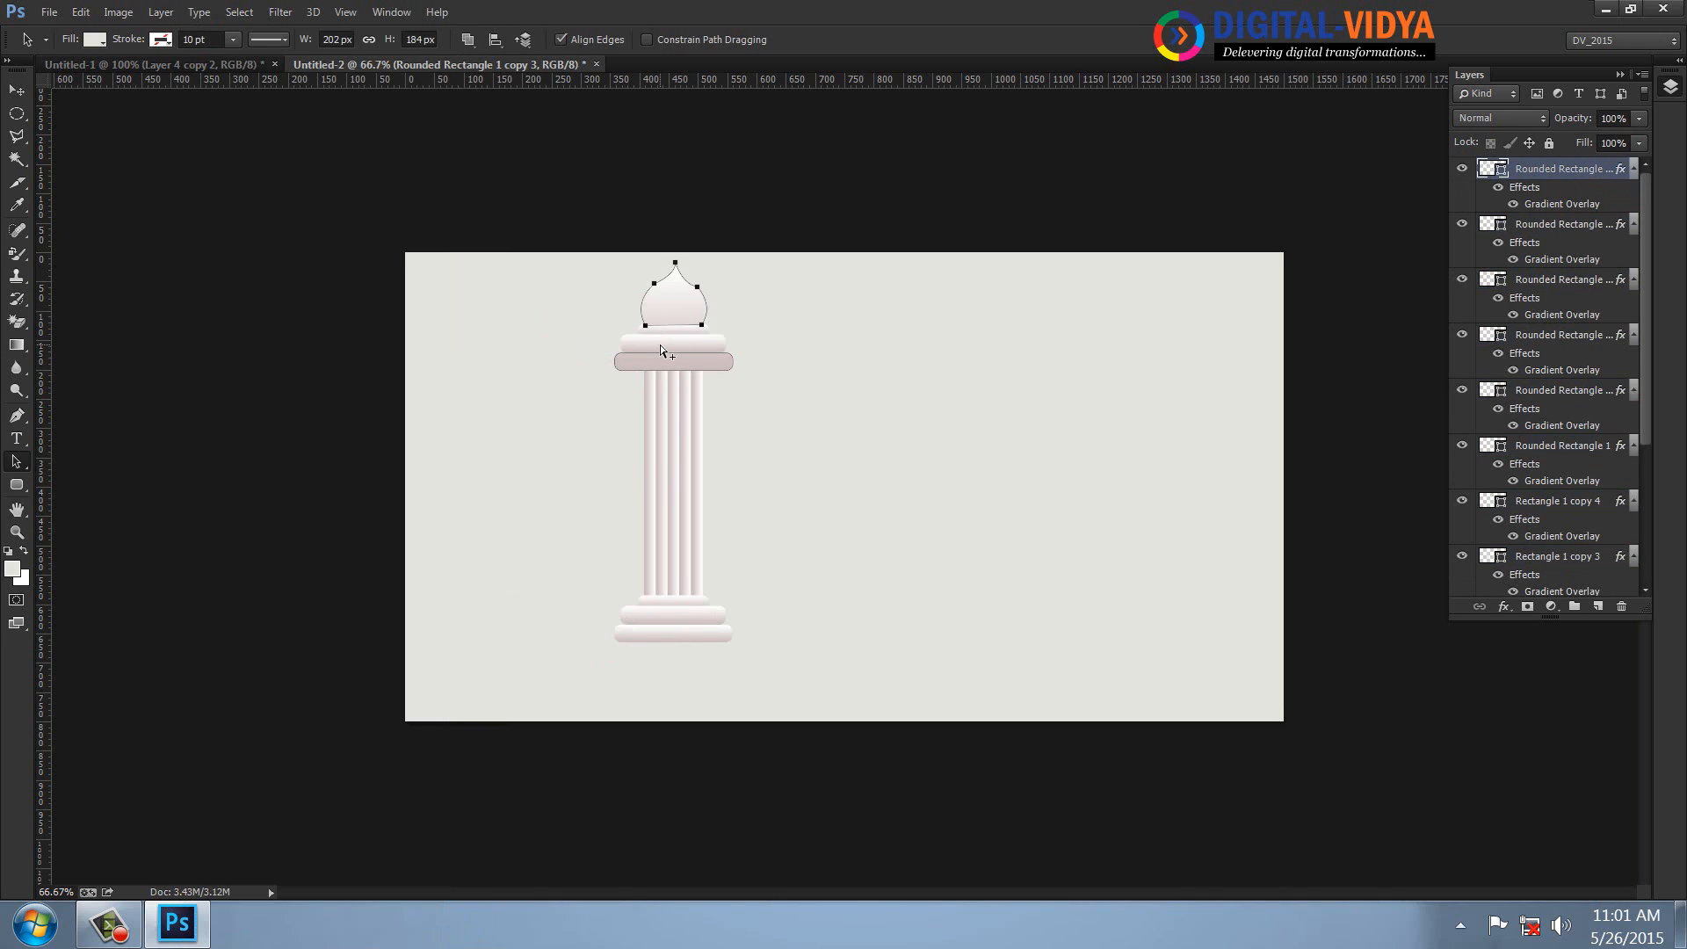
# - Convert all the column layers above the Background into a single smart object
pyautogui.click(1579, 560)
pyautogui.moveTo(1646, 413); pyautogui.dragTo(1647, 235)
pyautogui.click(1613, 569)
pyautogui.keyDown('shift'); pyautogui.click(1608, 187); pyautogui.keyUp('shift')
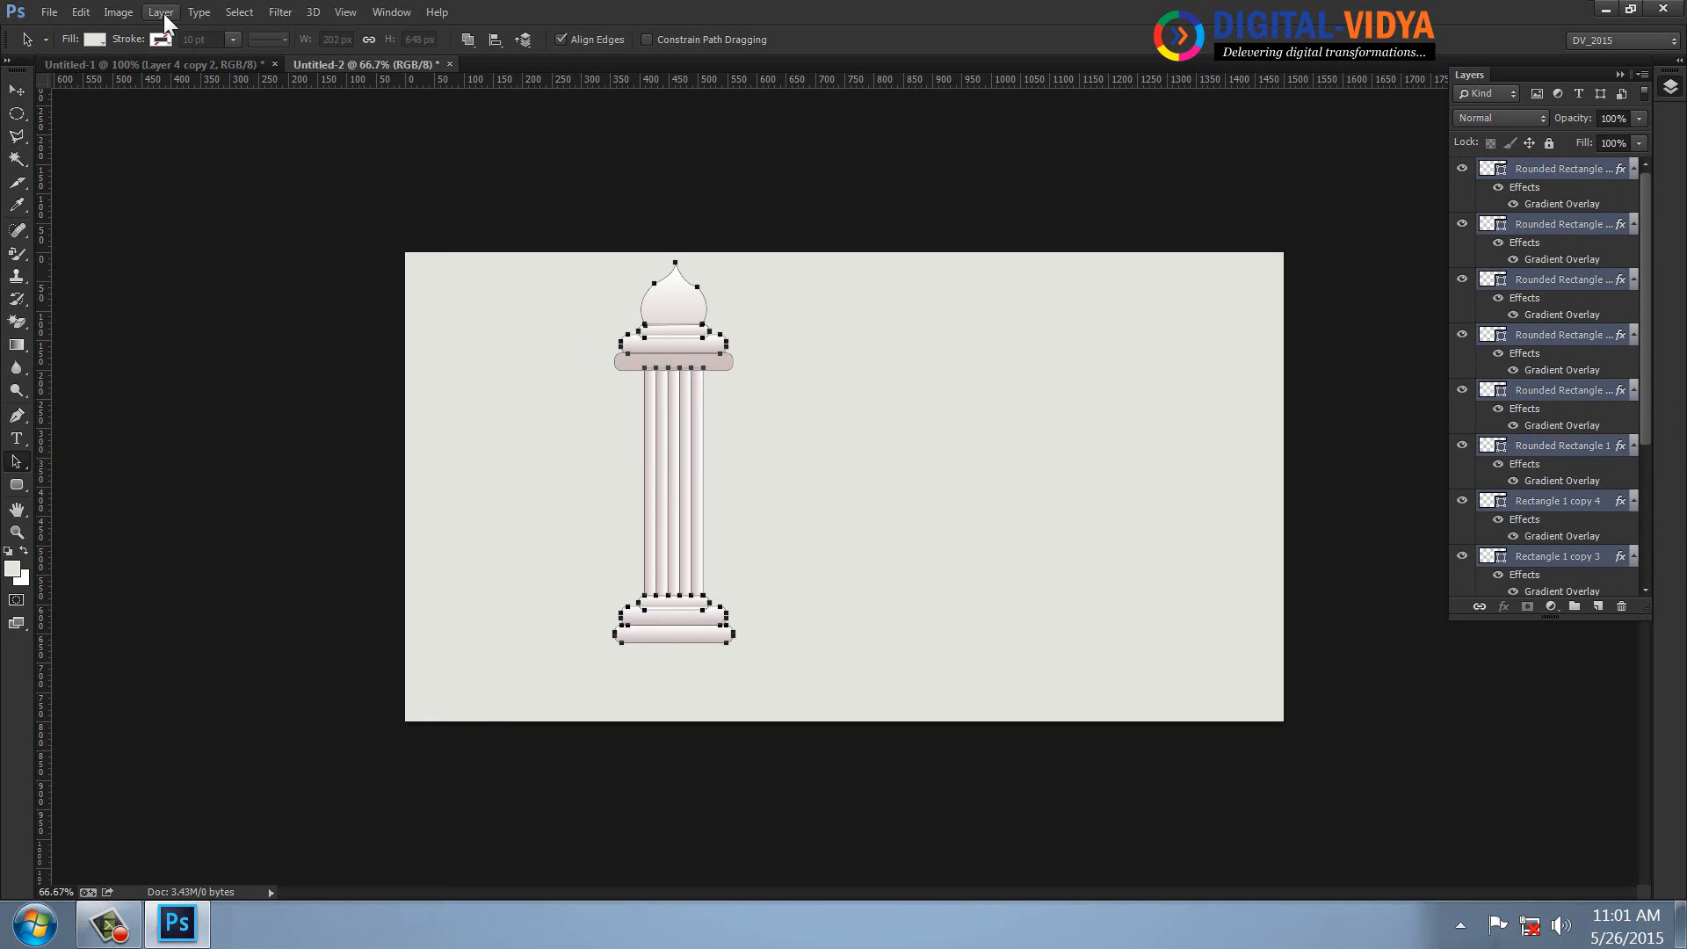
pyautogui.click(160, 13)
pyautogui.moveTo(249, 397)
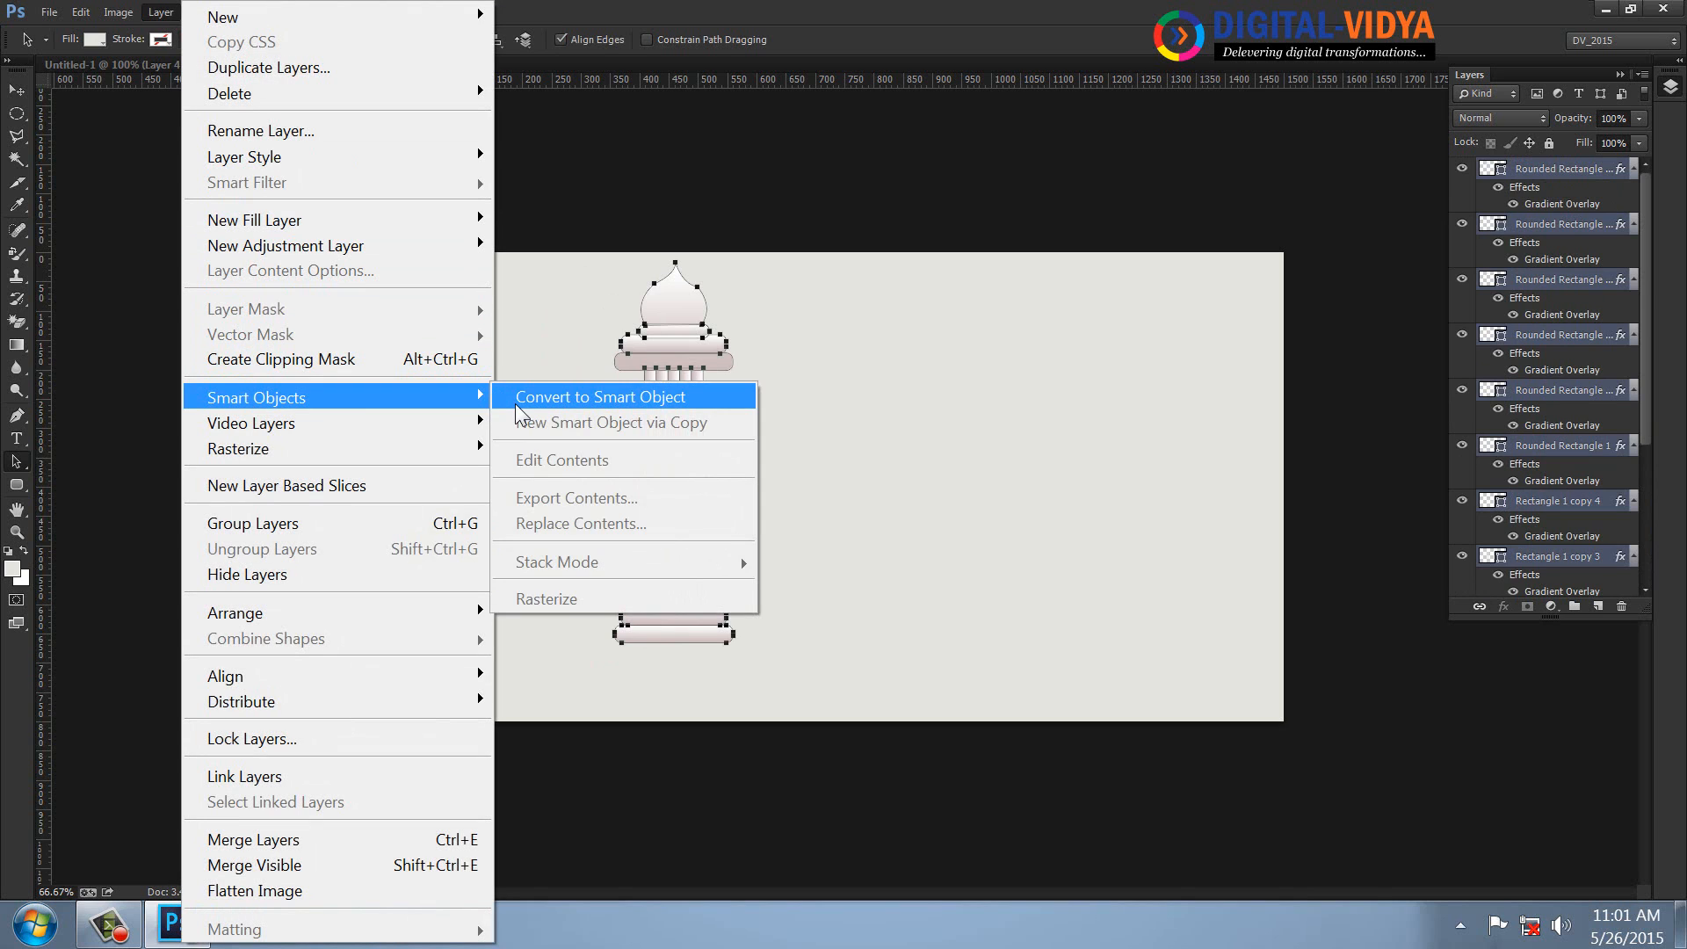
pyautogui.click(515, 403)
# - Move the whole column toward the canvas's left edge and slightly lower
pyautogui.click(11, 89)
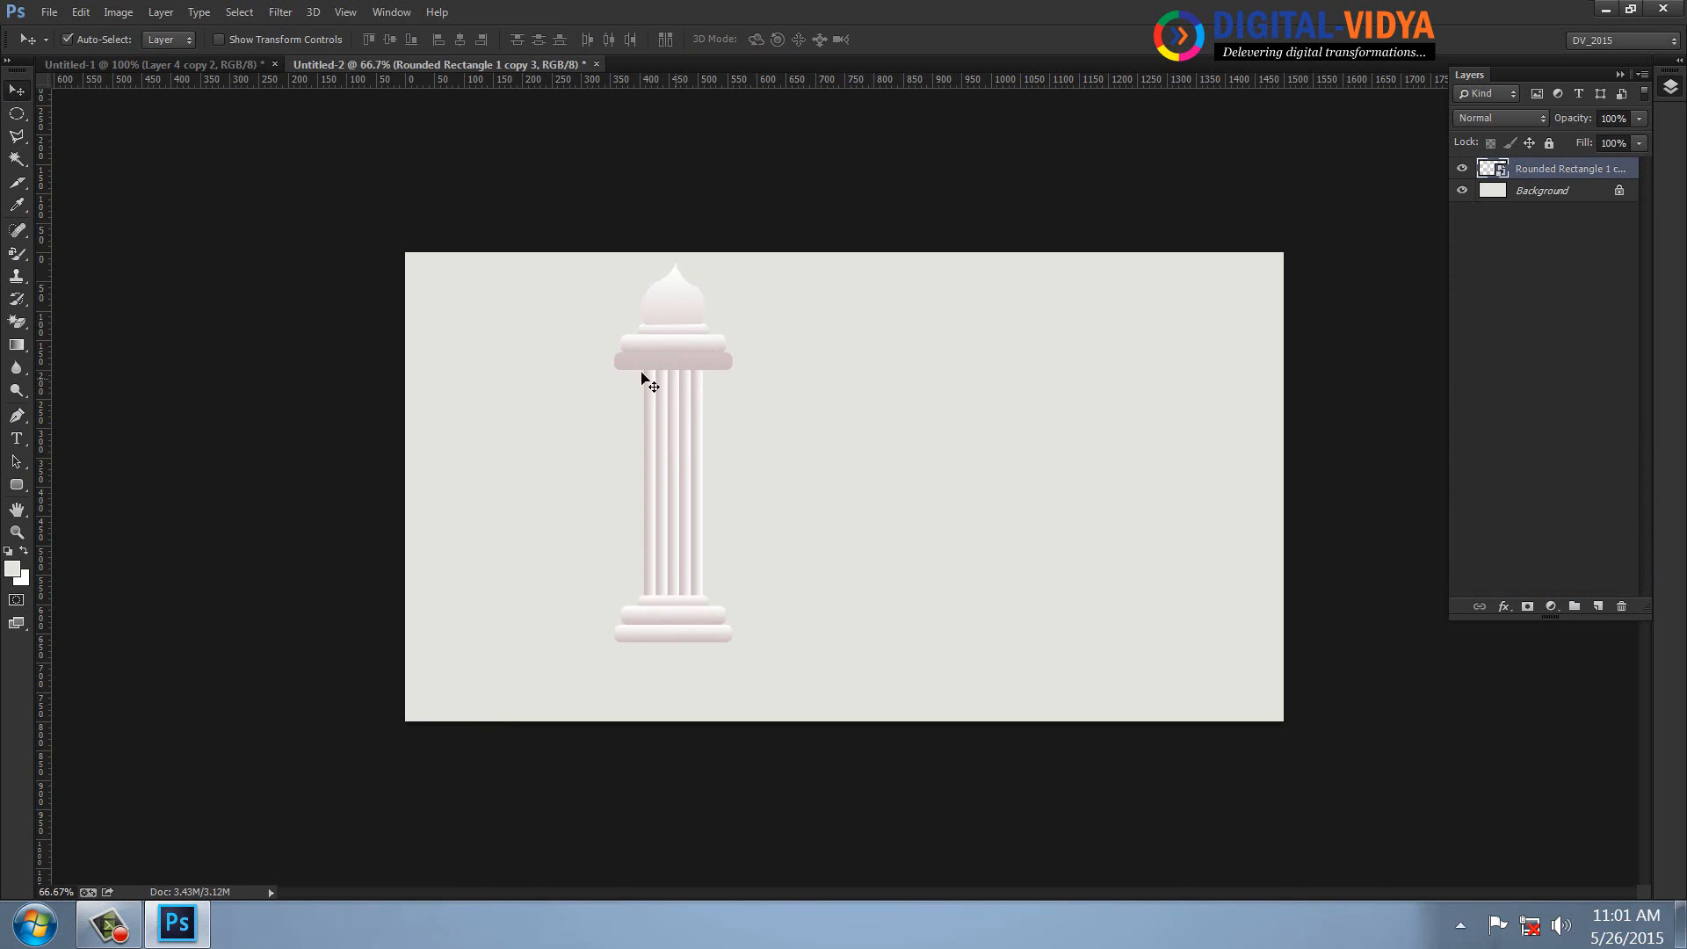
pyautogui.moveTo(641, 373); pyautogui.dragTo(527, 421)
pyautogui.hotkey('ctrl', '1')
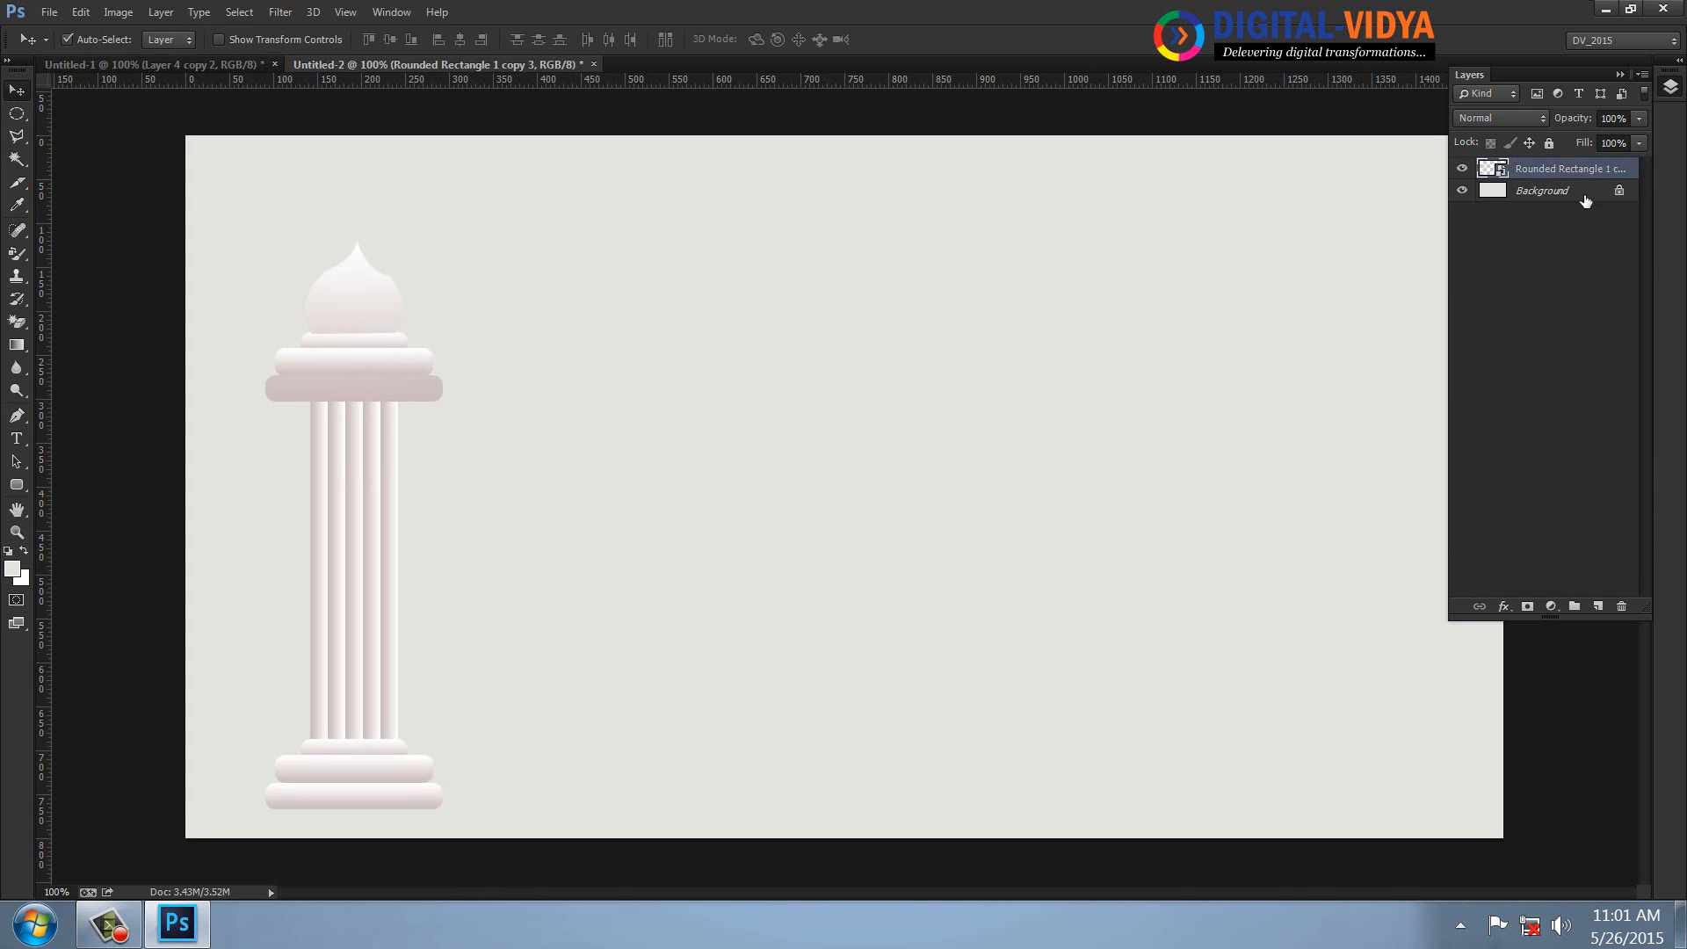
# - Duplicate the column, scale the copy to about 71% toward a reference point near the canvas center, and try repeating the transform
pyautogui.moveTo(1581, 179); pyautogui.dragTo(1597, 606)
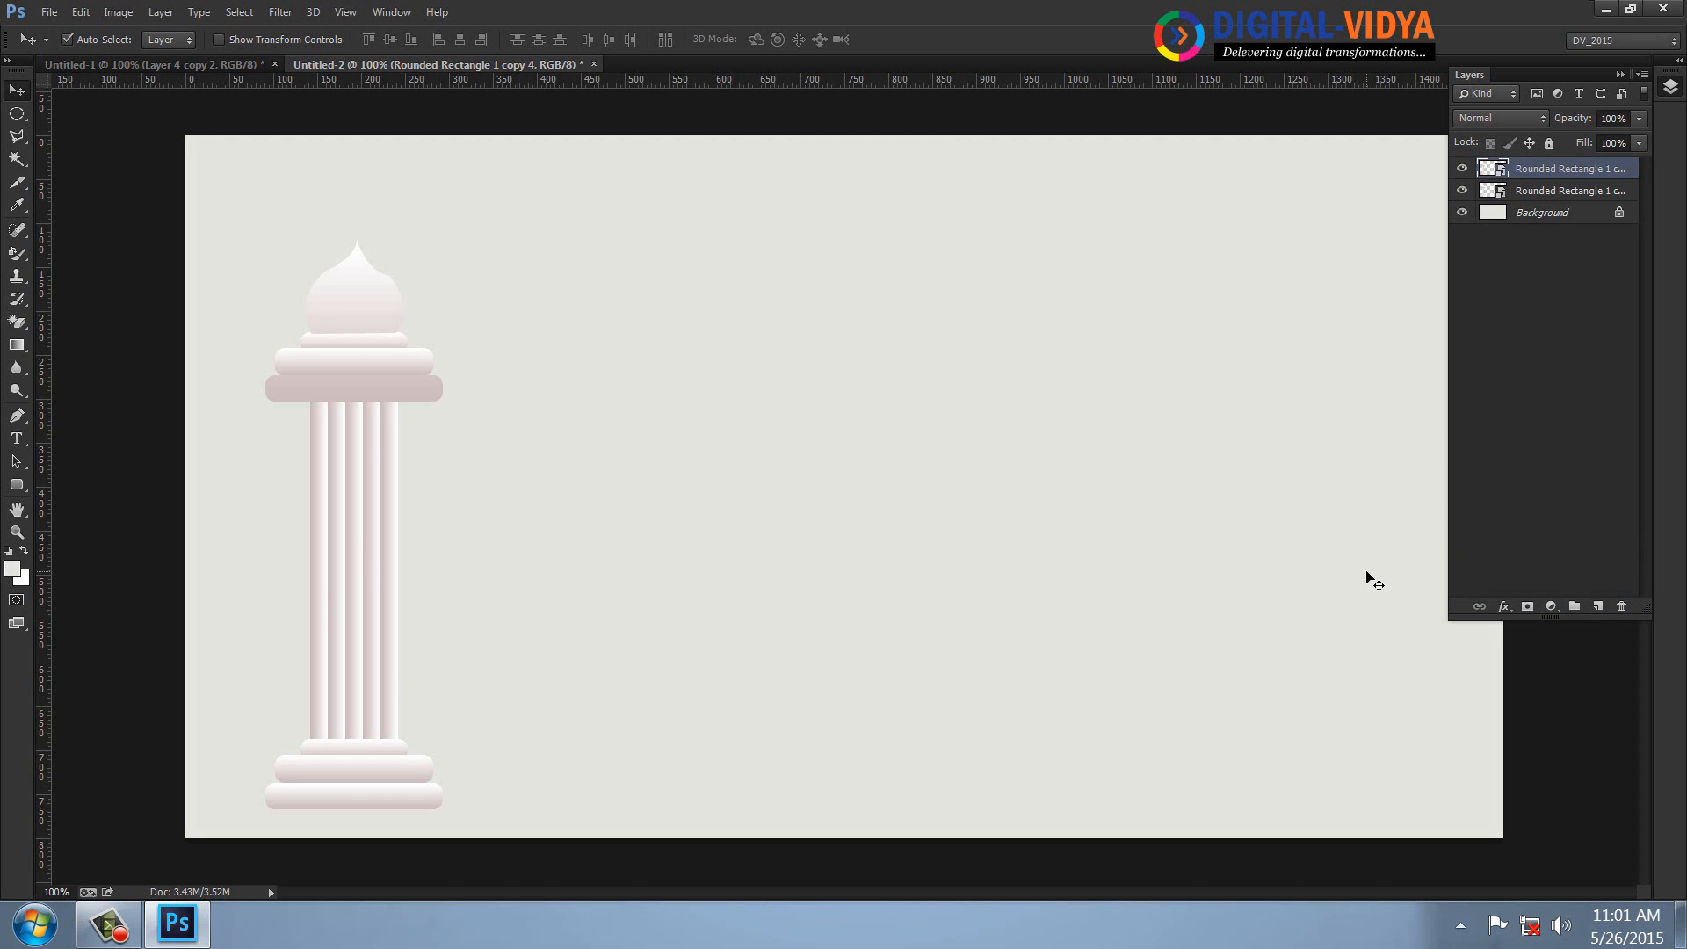
pyautogui.hotkey('ctrl', 't')
pyautogui.moveTo(359, 528); pyautogui.dragTo(886, 460)
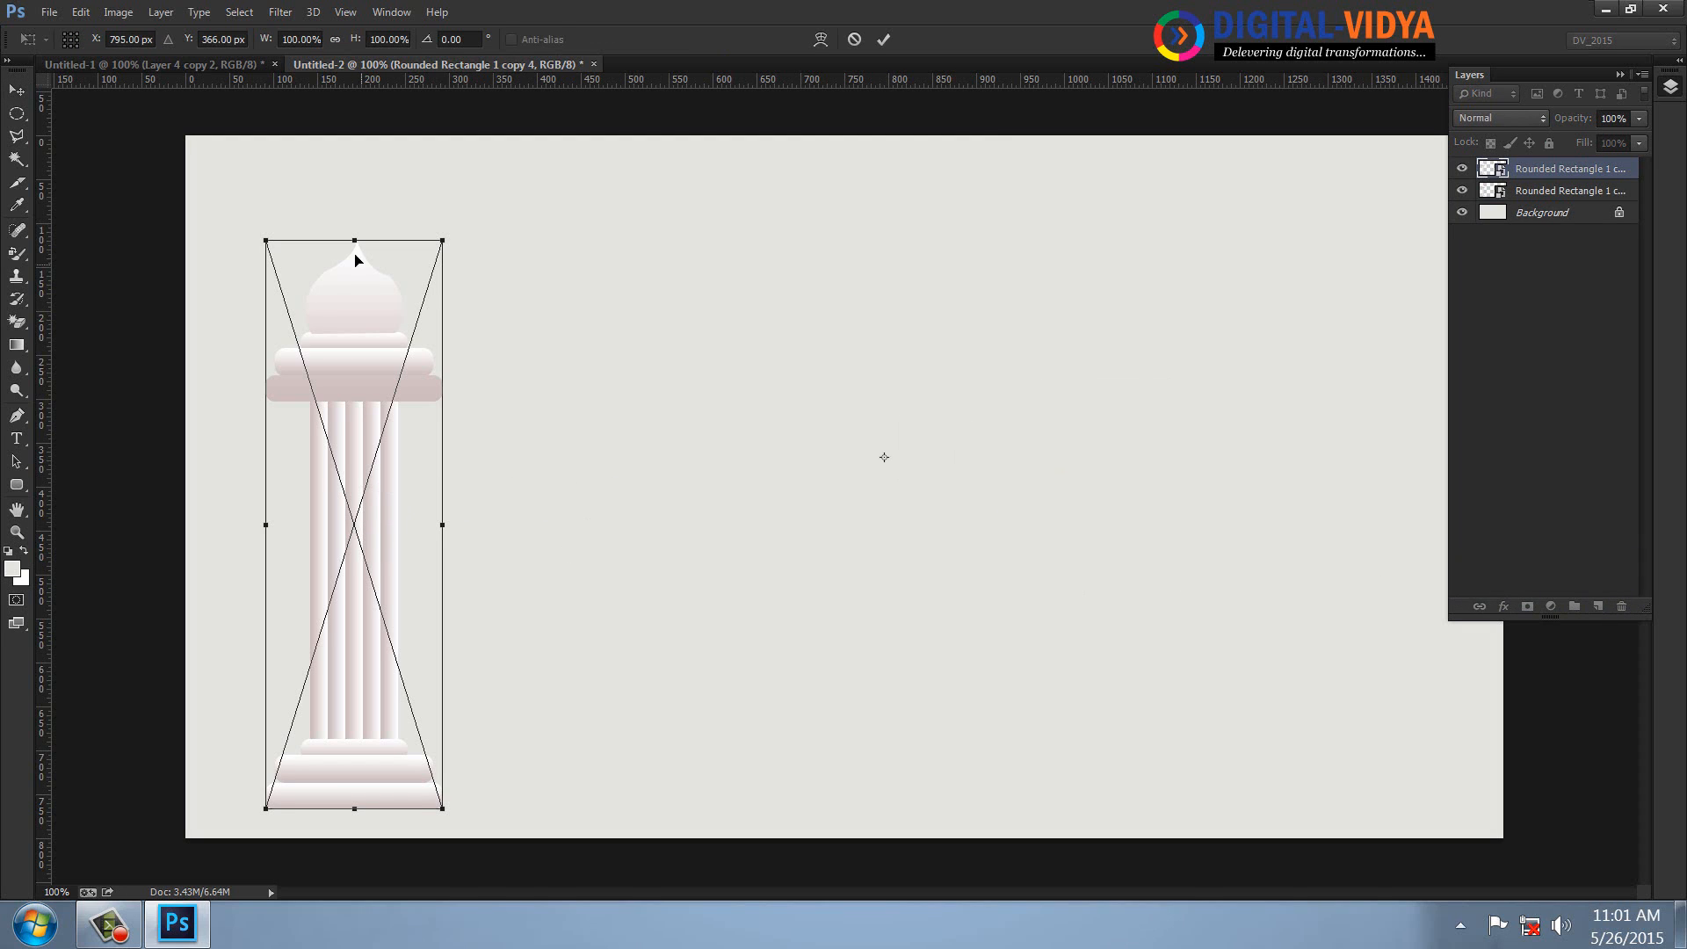
pyautogui.moveTo(269, 236); pyautogui.dragTo(423, 372)
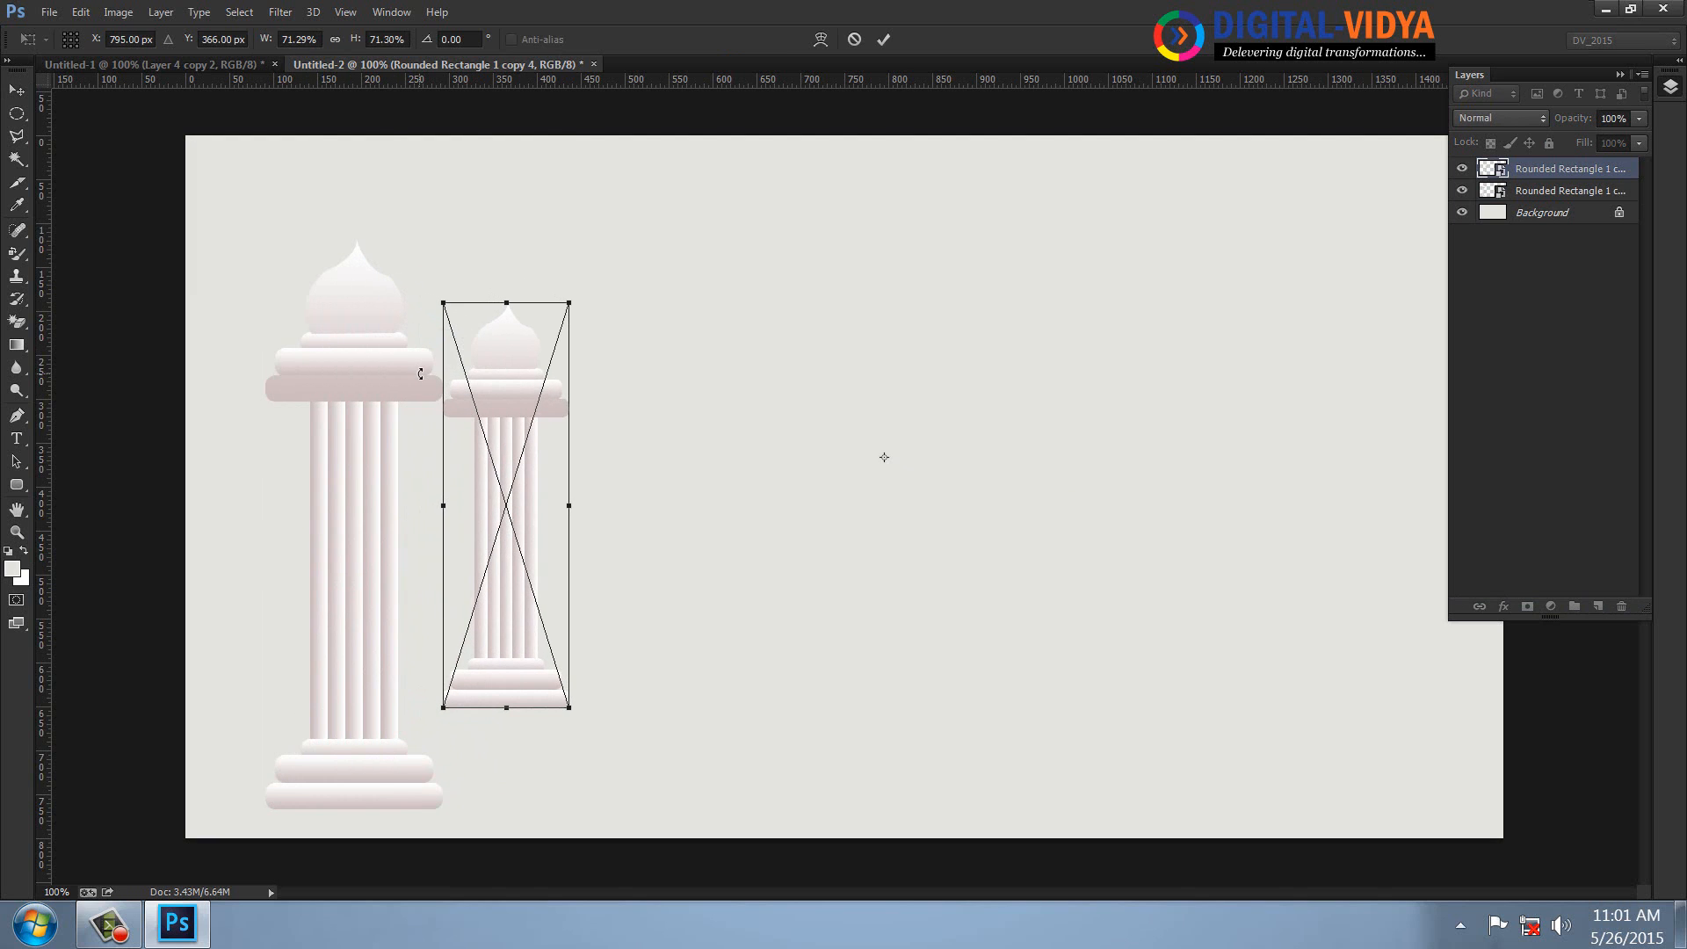
pyautogui.press('Return')
pyautogui.hotkey('ctrl', 'shift', 'alt', 't')
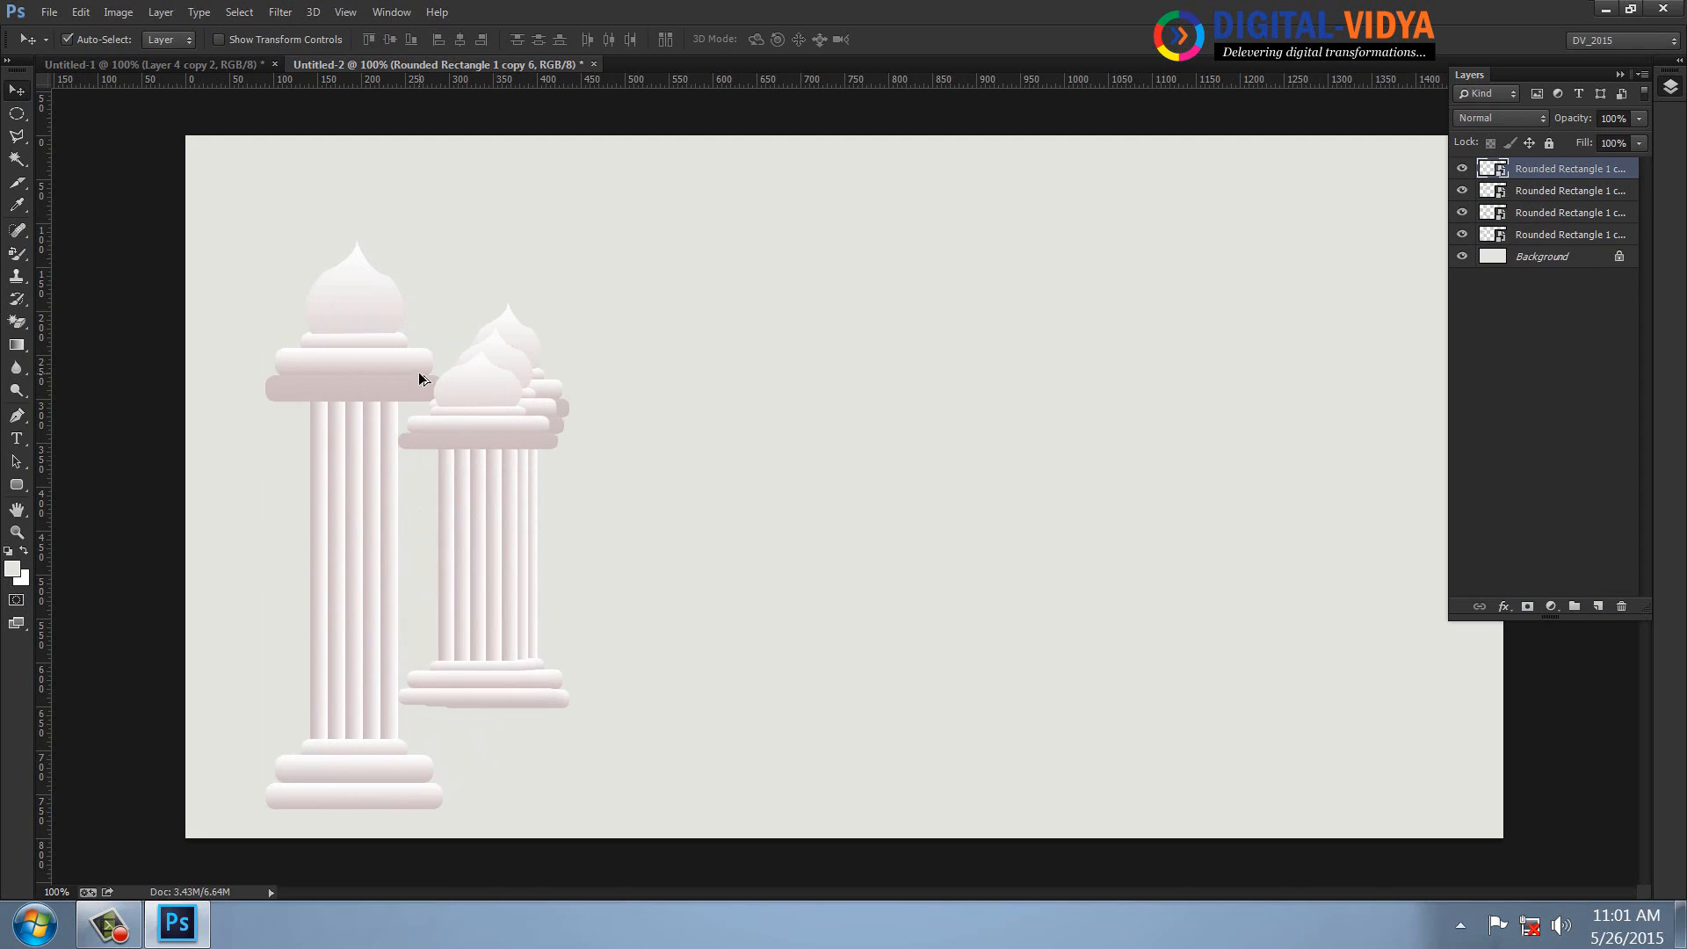
pyautogui.hotkey('ctrl', 'z')
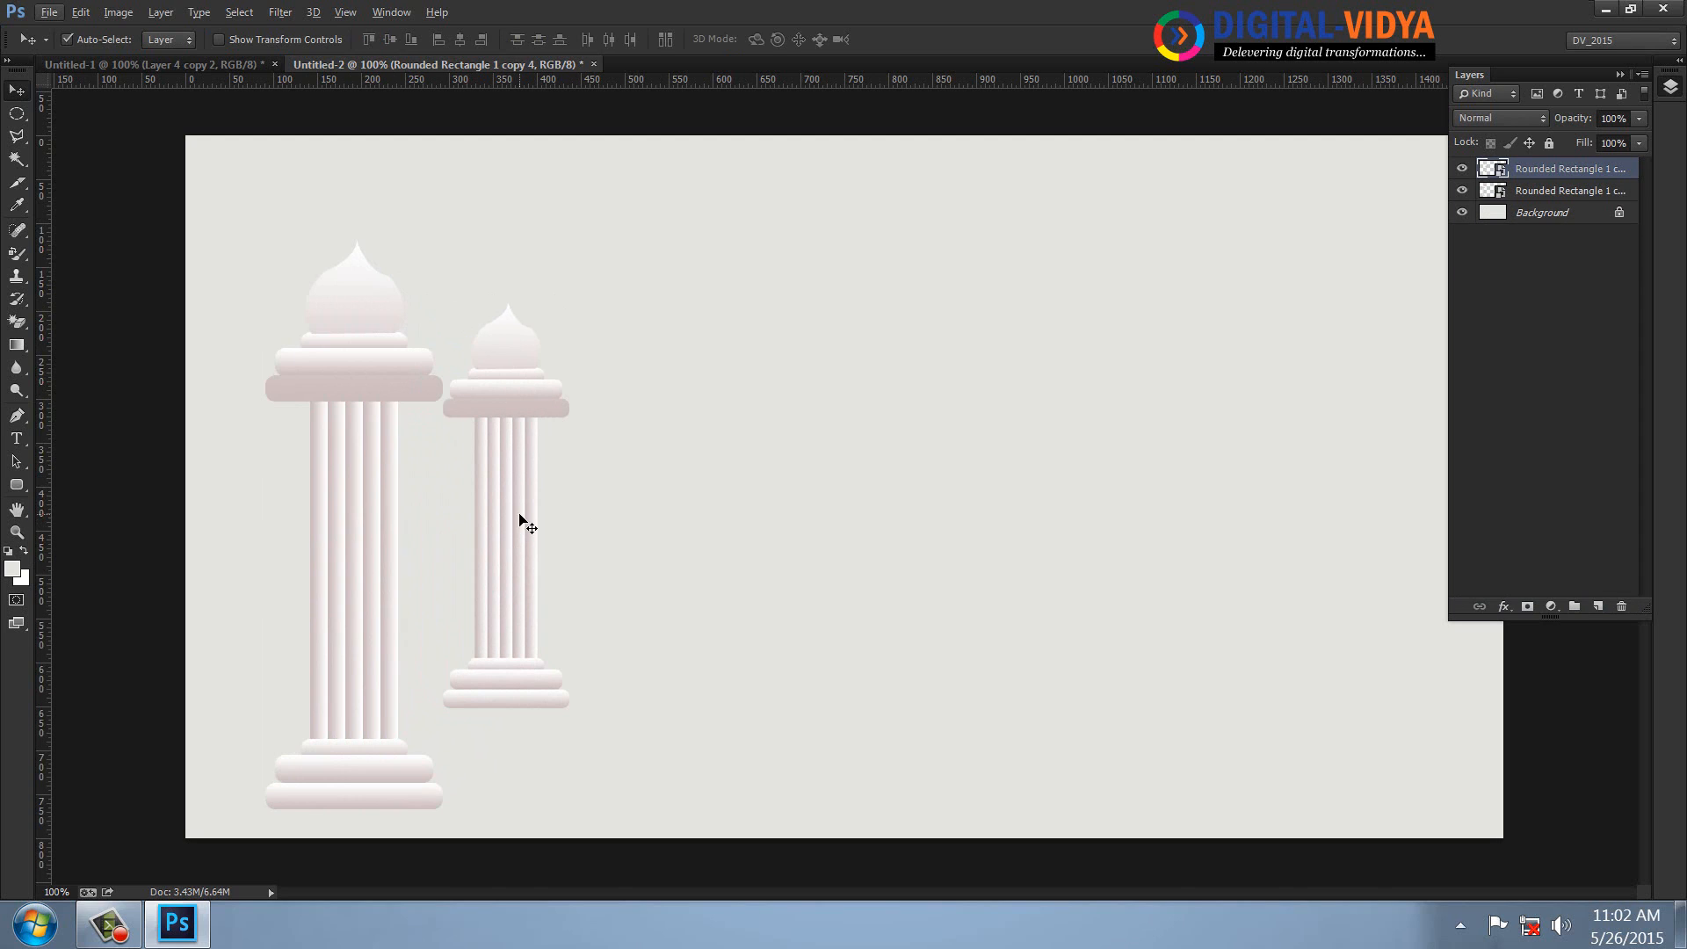
# - Scale the column copy down to about 69% toward a reference point placed higher on its right
pyautogui.hotkey('ctrl', 't')
pyautogui.moveTo(510, 512); pyautogui.dragTo(889, 376)
pyautogui.moveTo(440, 295)
pyautogui.mouseDown()
pyautogui.moveTo(555, 312)
pyautogui.moveTo(542, 376)
pyautogui.moveTo(456, 297)
pyautogui.mouseUp()
pyautogui.press('Return')
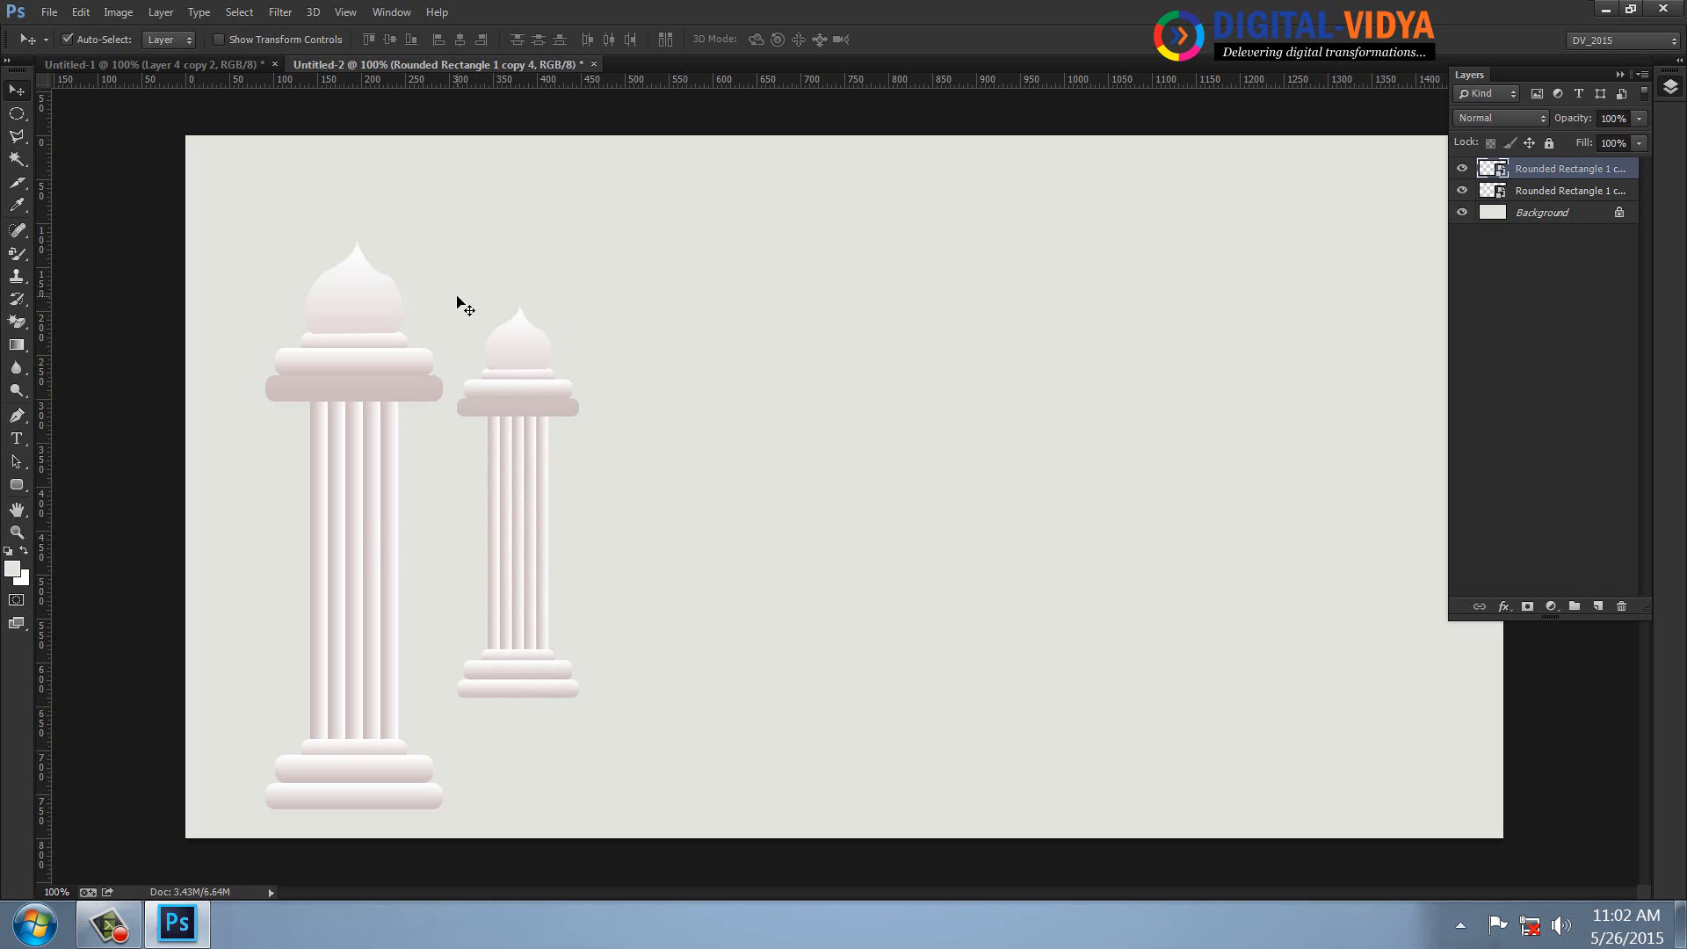
# - Make a smaller third column scaled toward a reference point on its right, and repeat the duplicating transform three times
pyautogui.hotkey('ctrl', 'j')
pyautogui.hotkey('ctrl', 't')
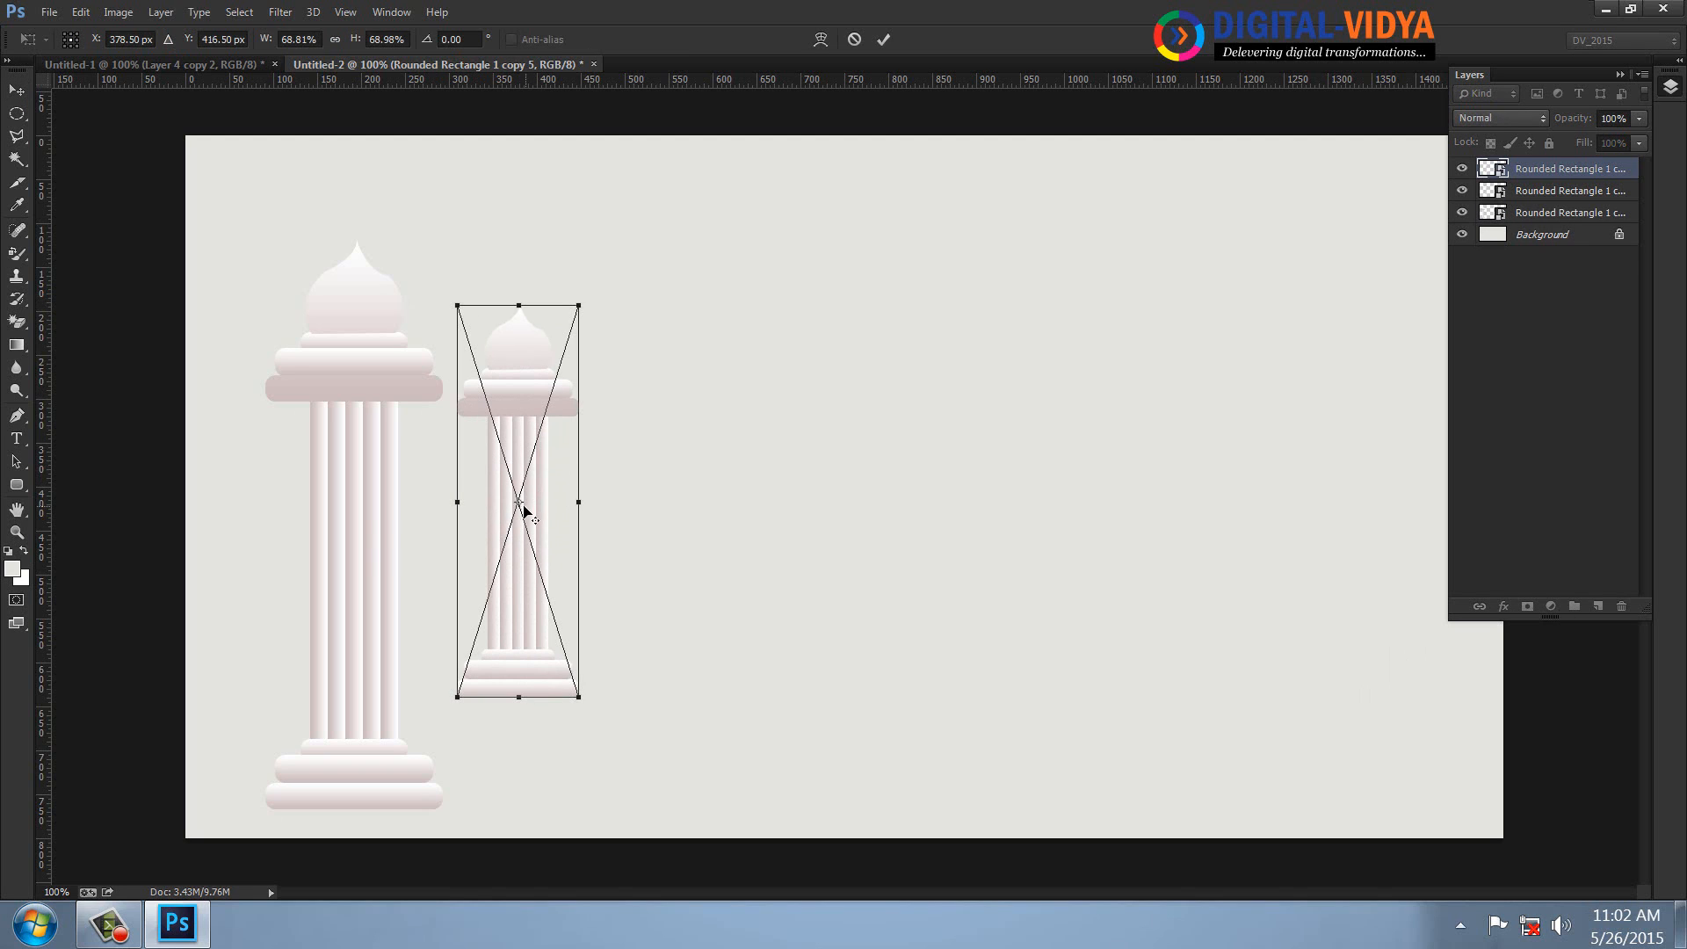
pyautogui.moveTo(803, 398); pyautogui.dragTo(824, 391)
pyautogui.moveTo(583, 302); pyautogui.dragTo(718, 206)
pyautogui.press('Return')
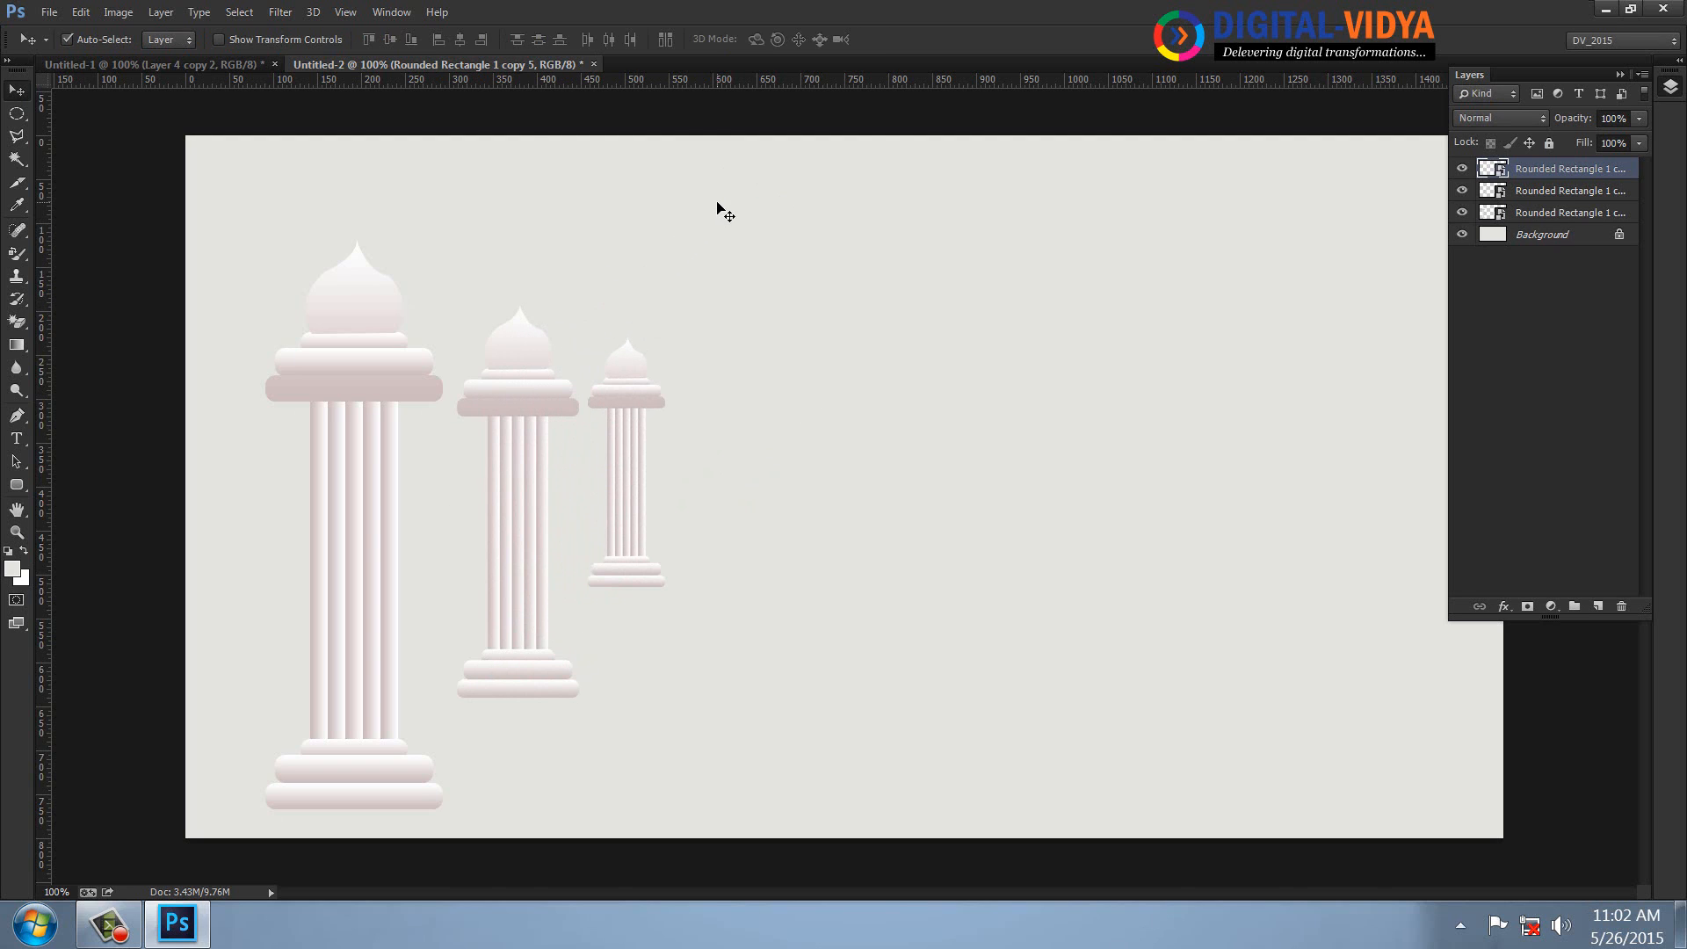
pyautogui.hotkey('ctrl', 'alt', 'shift', 't')
pyautogui.hotkey('ctrl', 'alt', 'shift', 't')
pyautogui.hotkey('ctrl', 'alt', 'shift', 't')
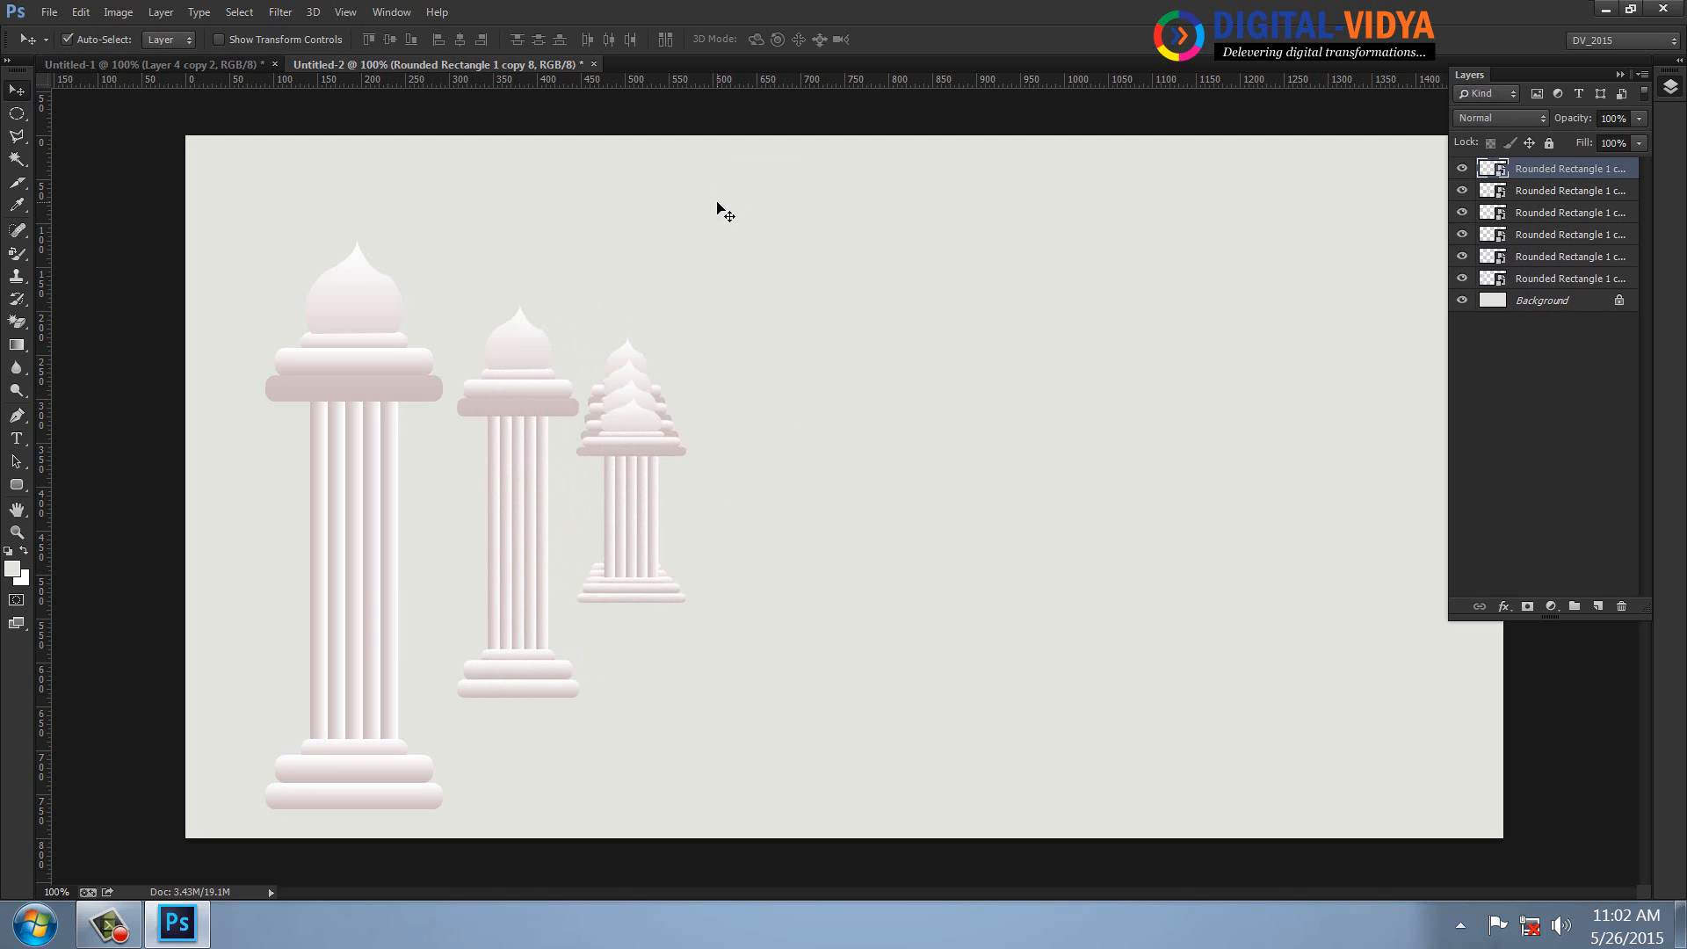
# - Pull the overlapping column copies apart and delete every copy, keeping only the original column
pyautogui.moveTo(591, 449); pyautogui.dragTo(782, 412)
pyautogui.moveTo(635, 428); pyautogui.dragTo(766, 376)
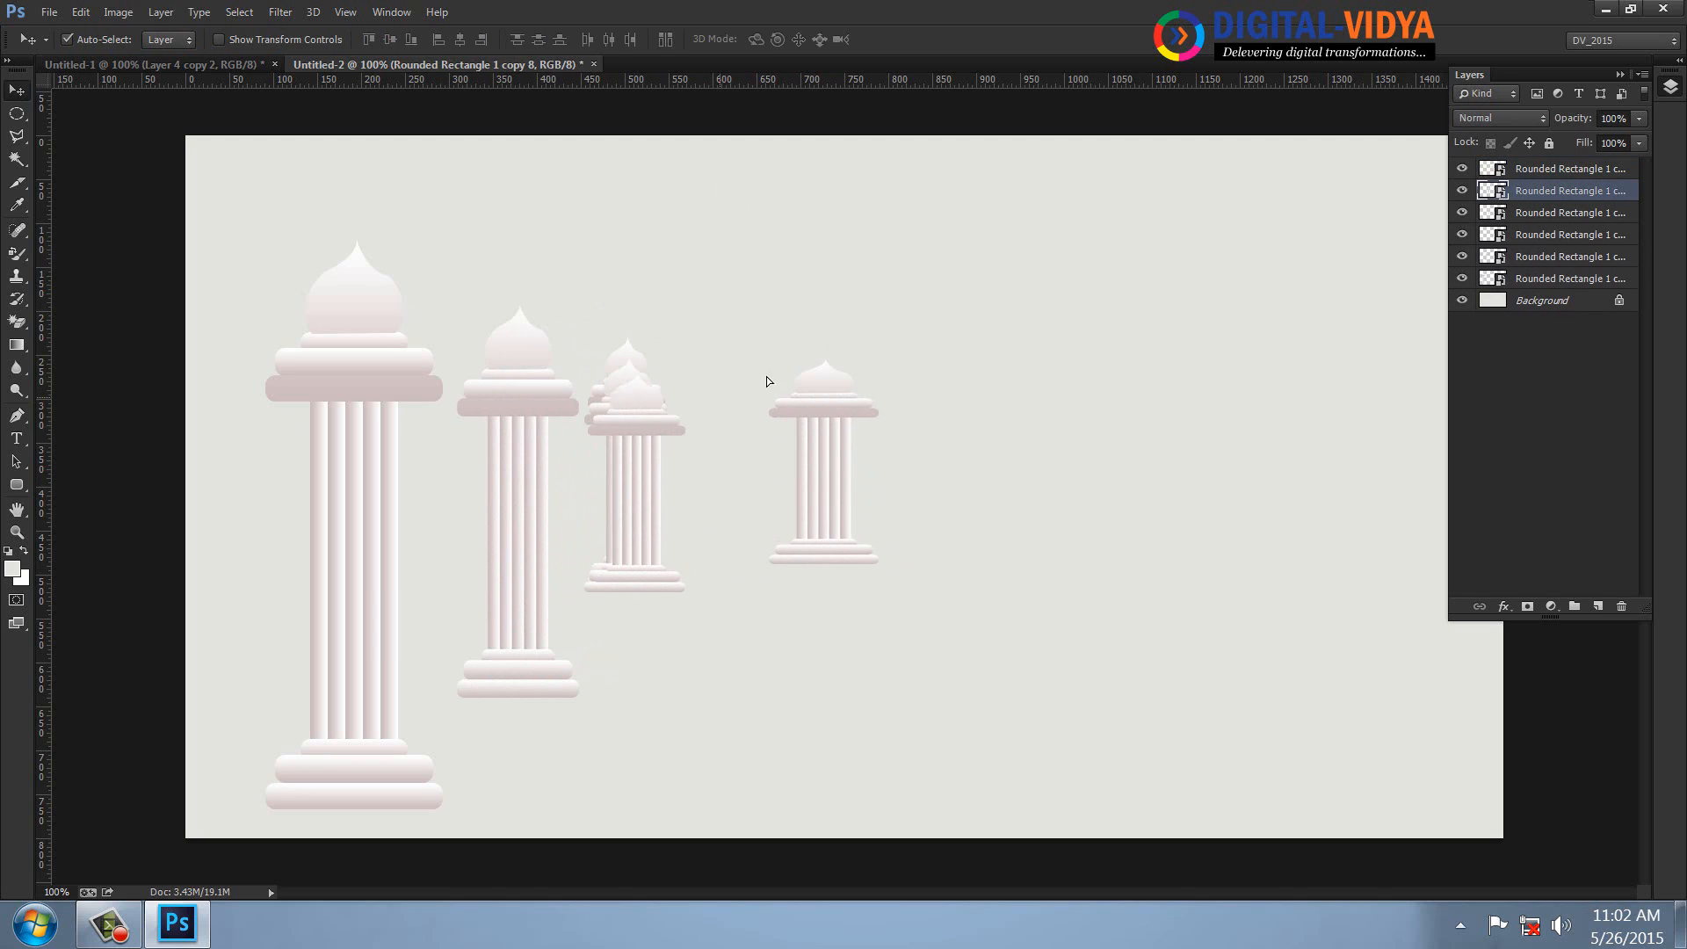
pyautogui.moveTo(634, 424); pyautogui.dragTo(736, 359)
pyautogui.press('Delete')
pyautogui.press('Delete')
pyautogui.press('Delete')
pyautogui.moveTo(806, 421); pyautogui.dragTo(788, 382)
pyautogui.press('Delete')
pyautogui.press('Delete')
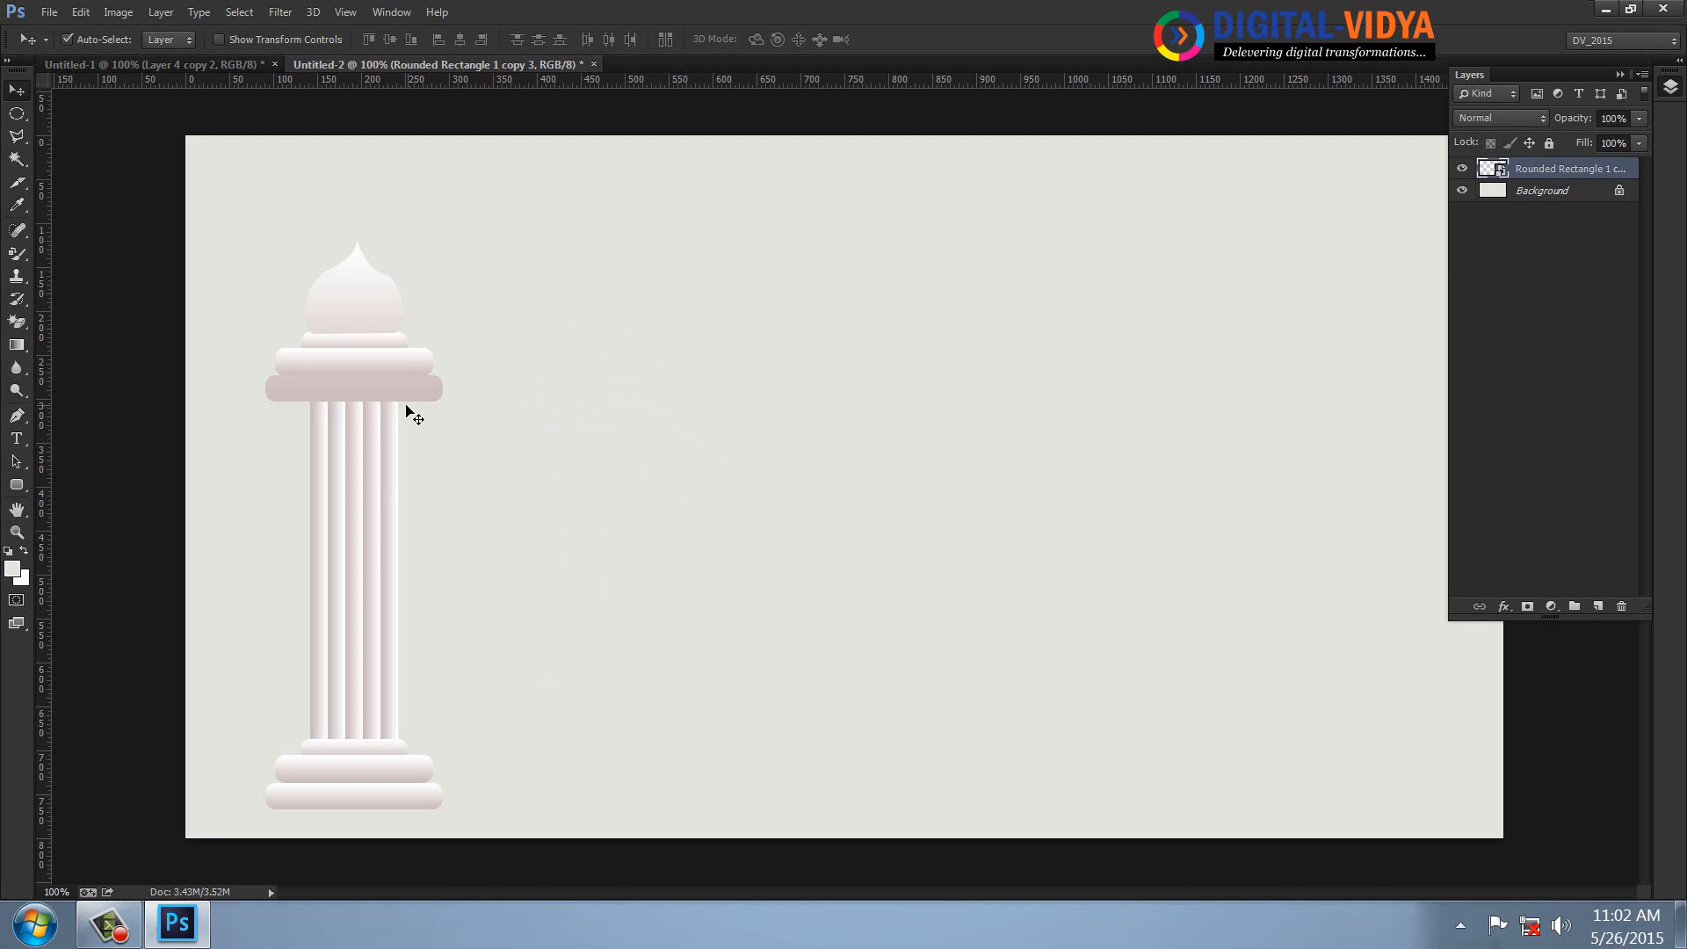
# - Shift the remaining column slightly up and to the right, keeping the document open
pyautogui.moveTo(396, 394); pyautogui.dragTo(409, 373)
pyautogui.hotkey('ctrl', 'w')
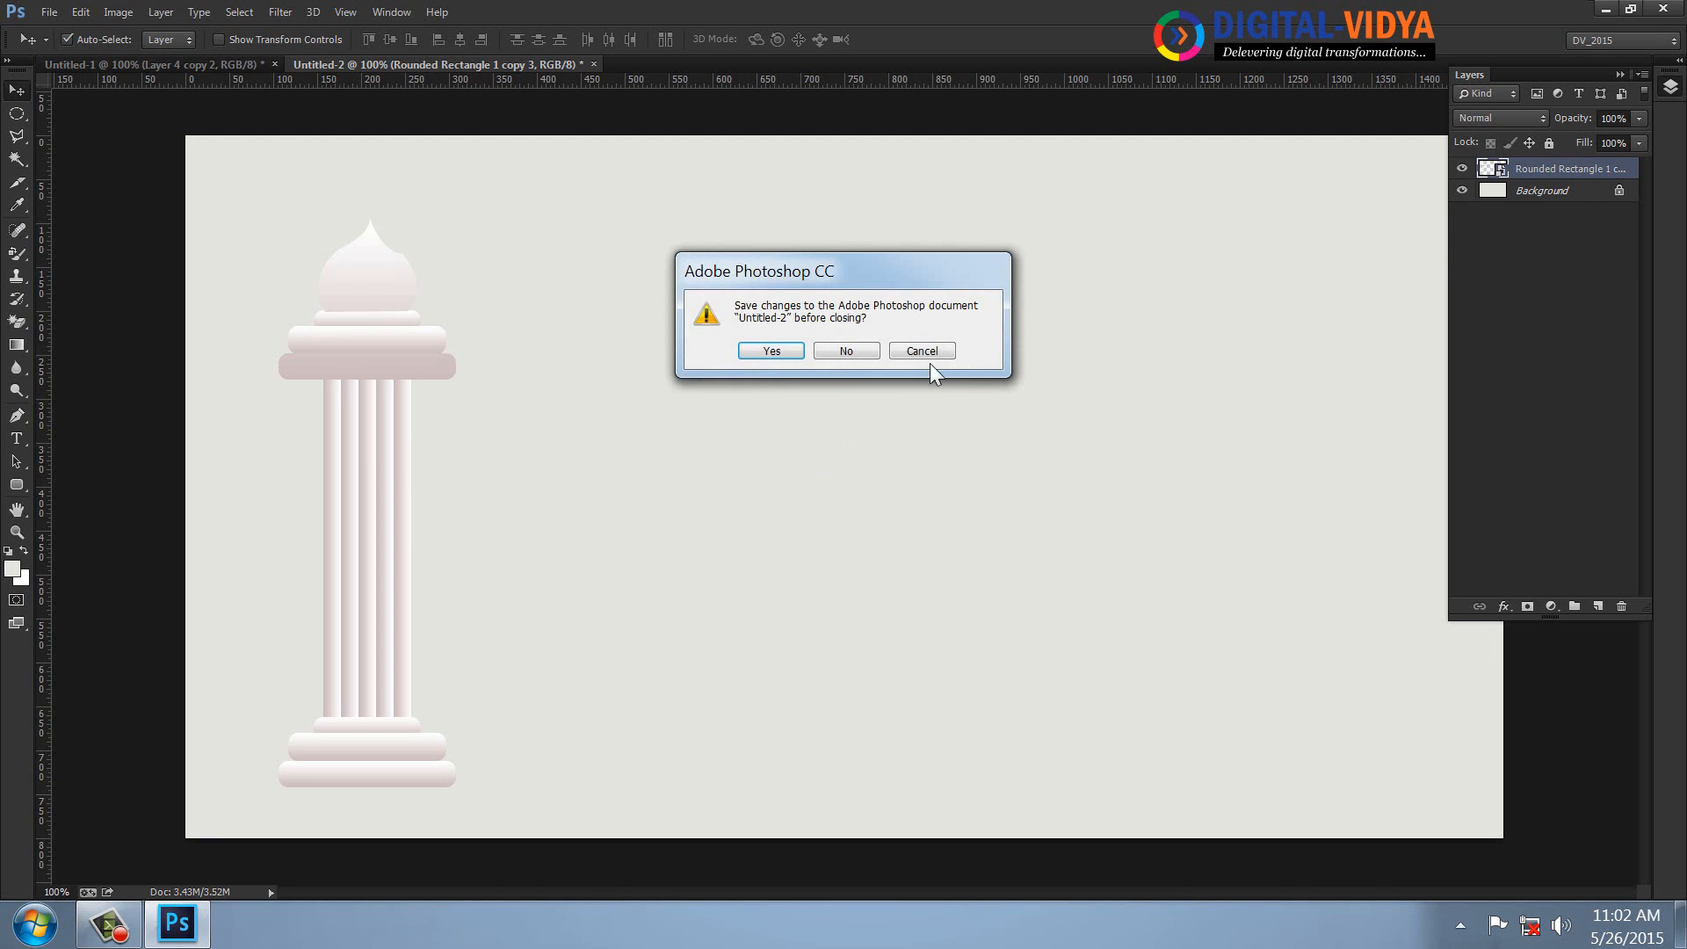
pyautogui.click(929, 350)
# - Create a new white document using the Fit to Screen preset
pyautogui.hotkey('ctrl', 'n')
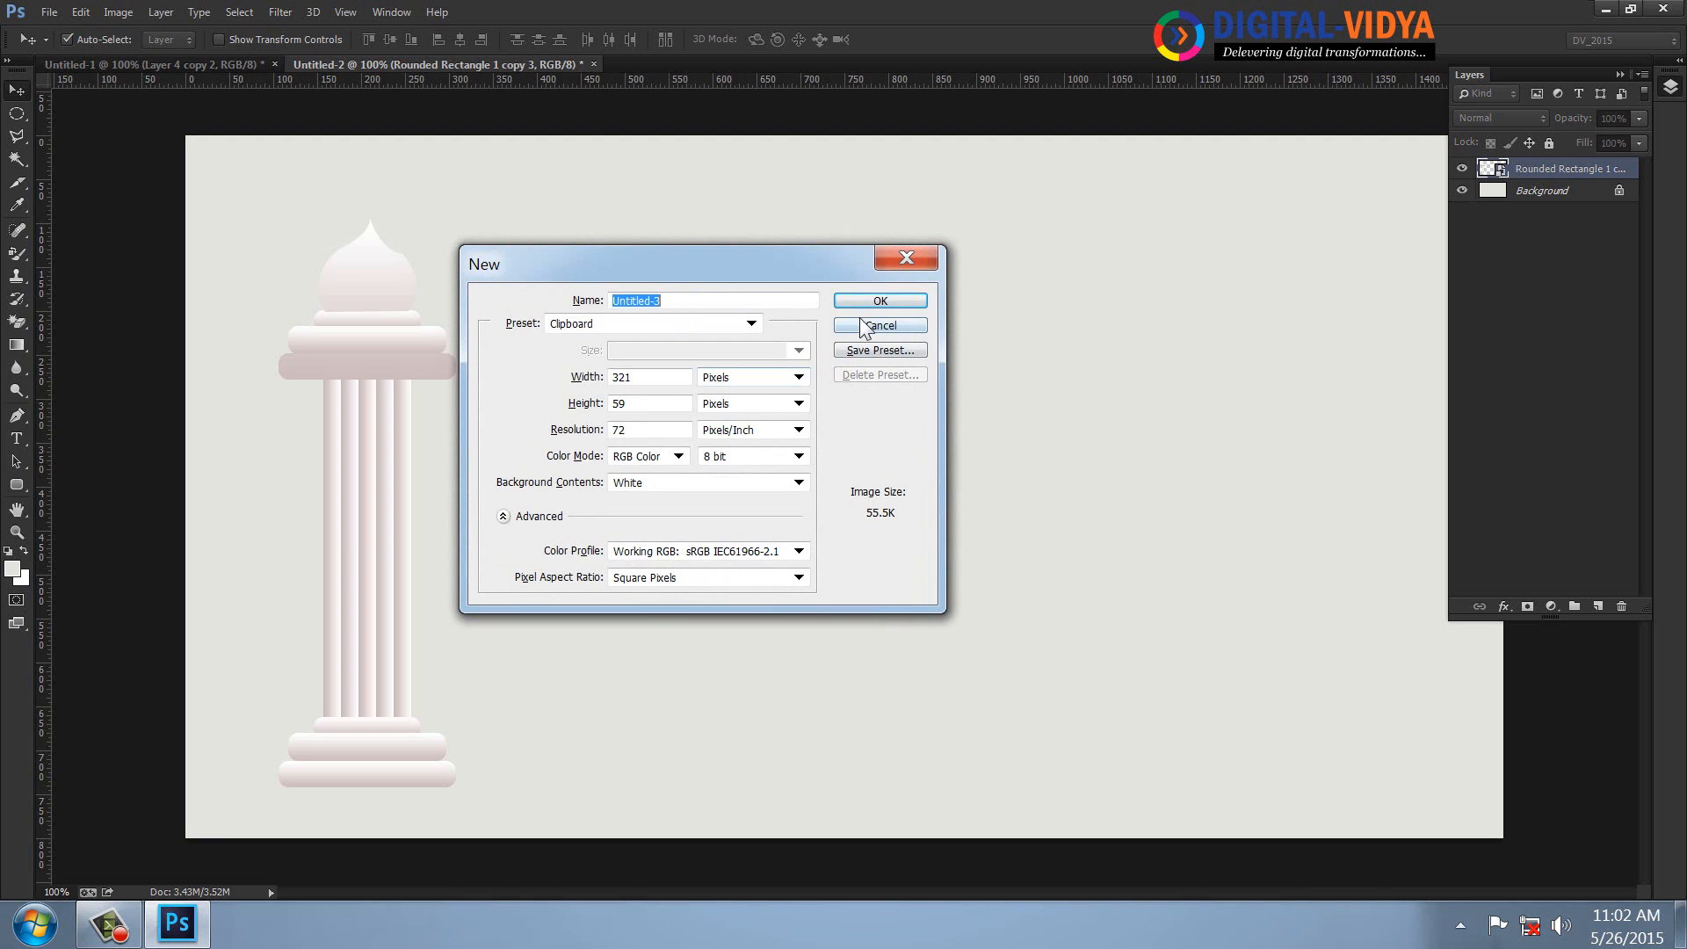
pyautogui.click(748, 324)
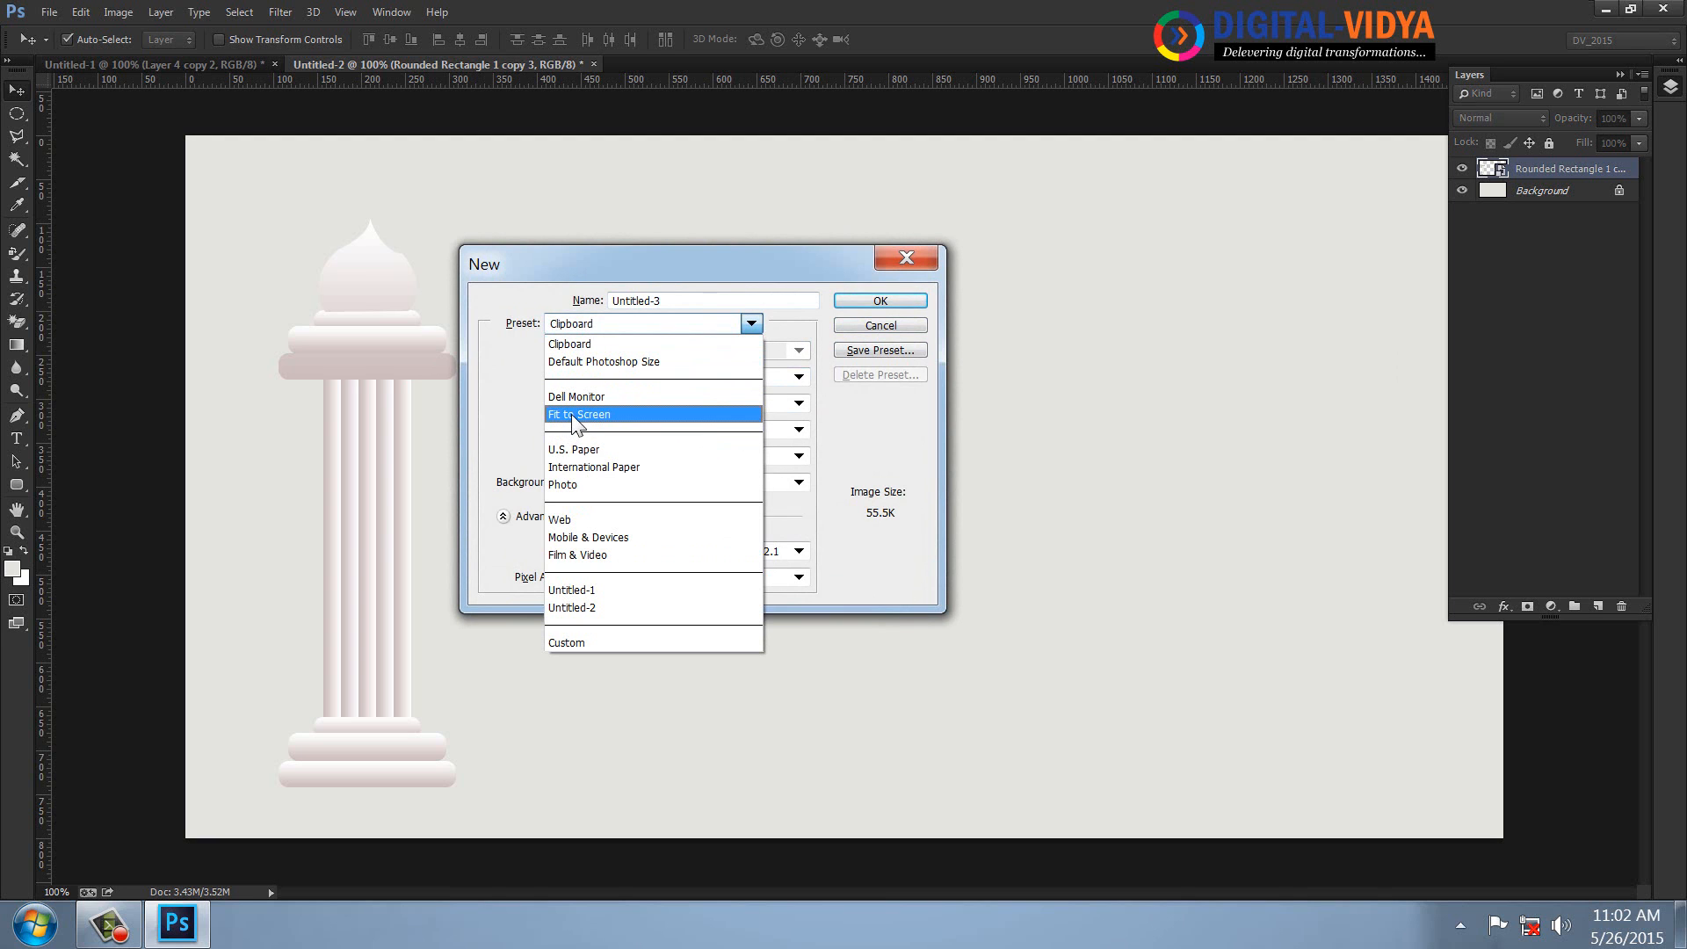
pyautogui.click(575, 415)
pyautogui.click(862, 301)
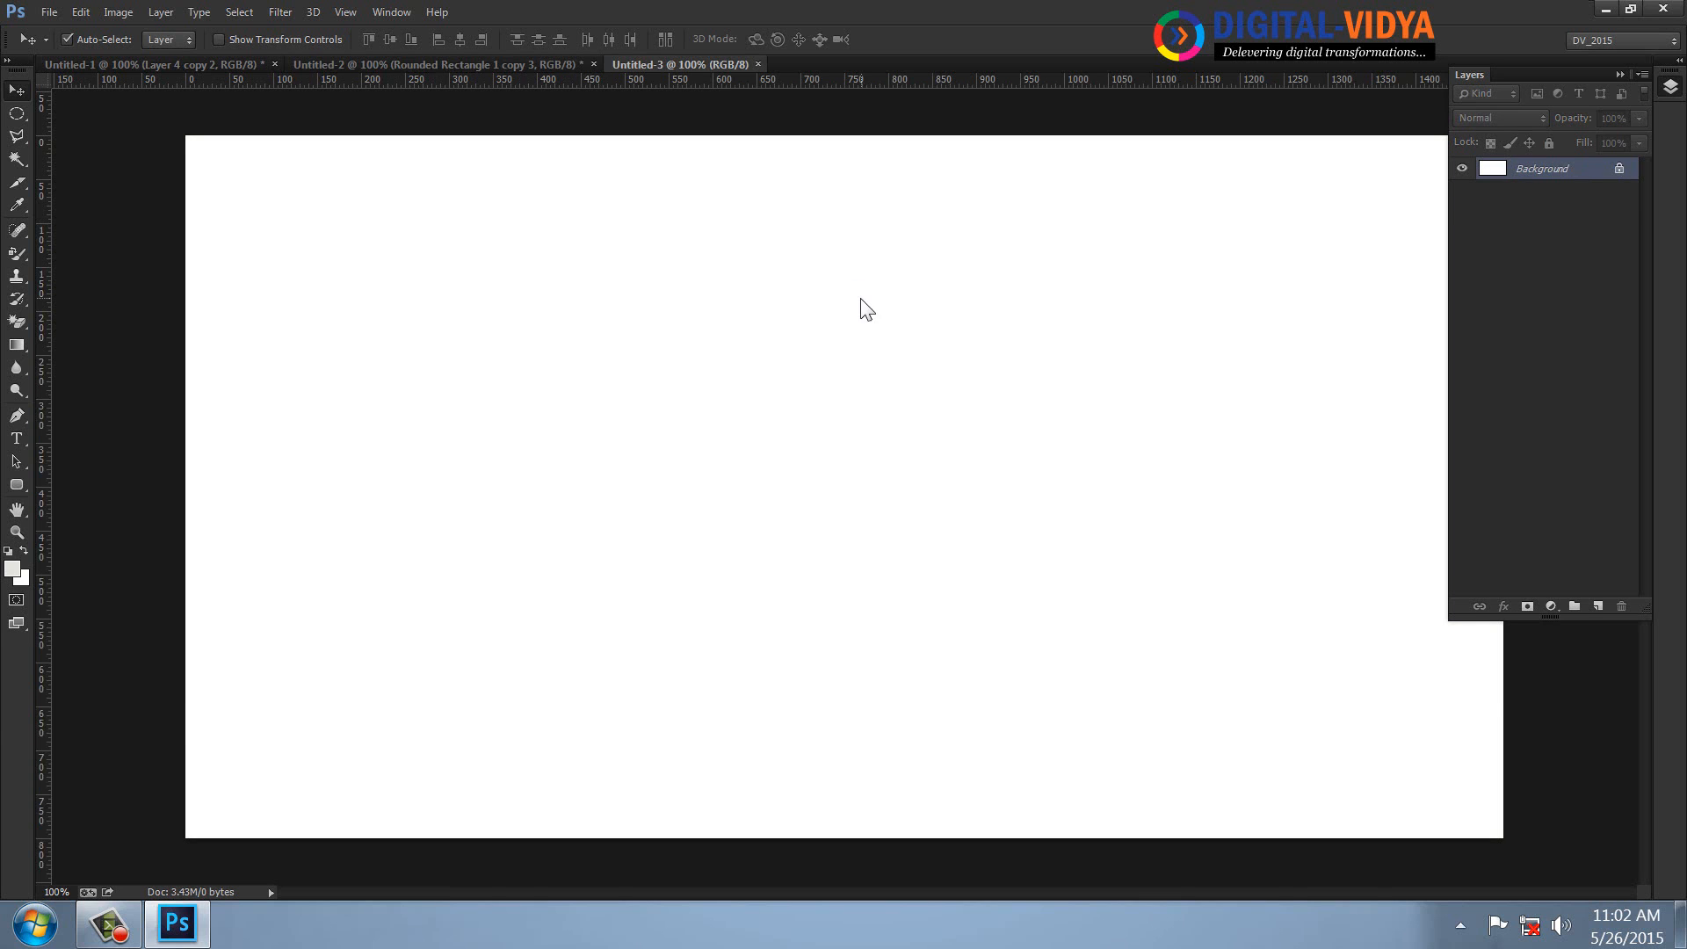
# - Open the portrait 82580_Aishwarya_Rai_MOS_Promo_2_336lo.jpg from the AISHWARYA NEW GALLERY folder on the Personal (E:) drive
pyautogui.hotkey('ctrl', 'o')
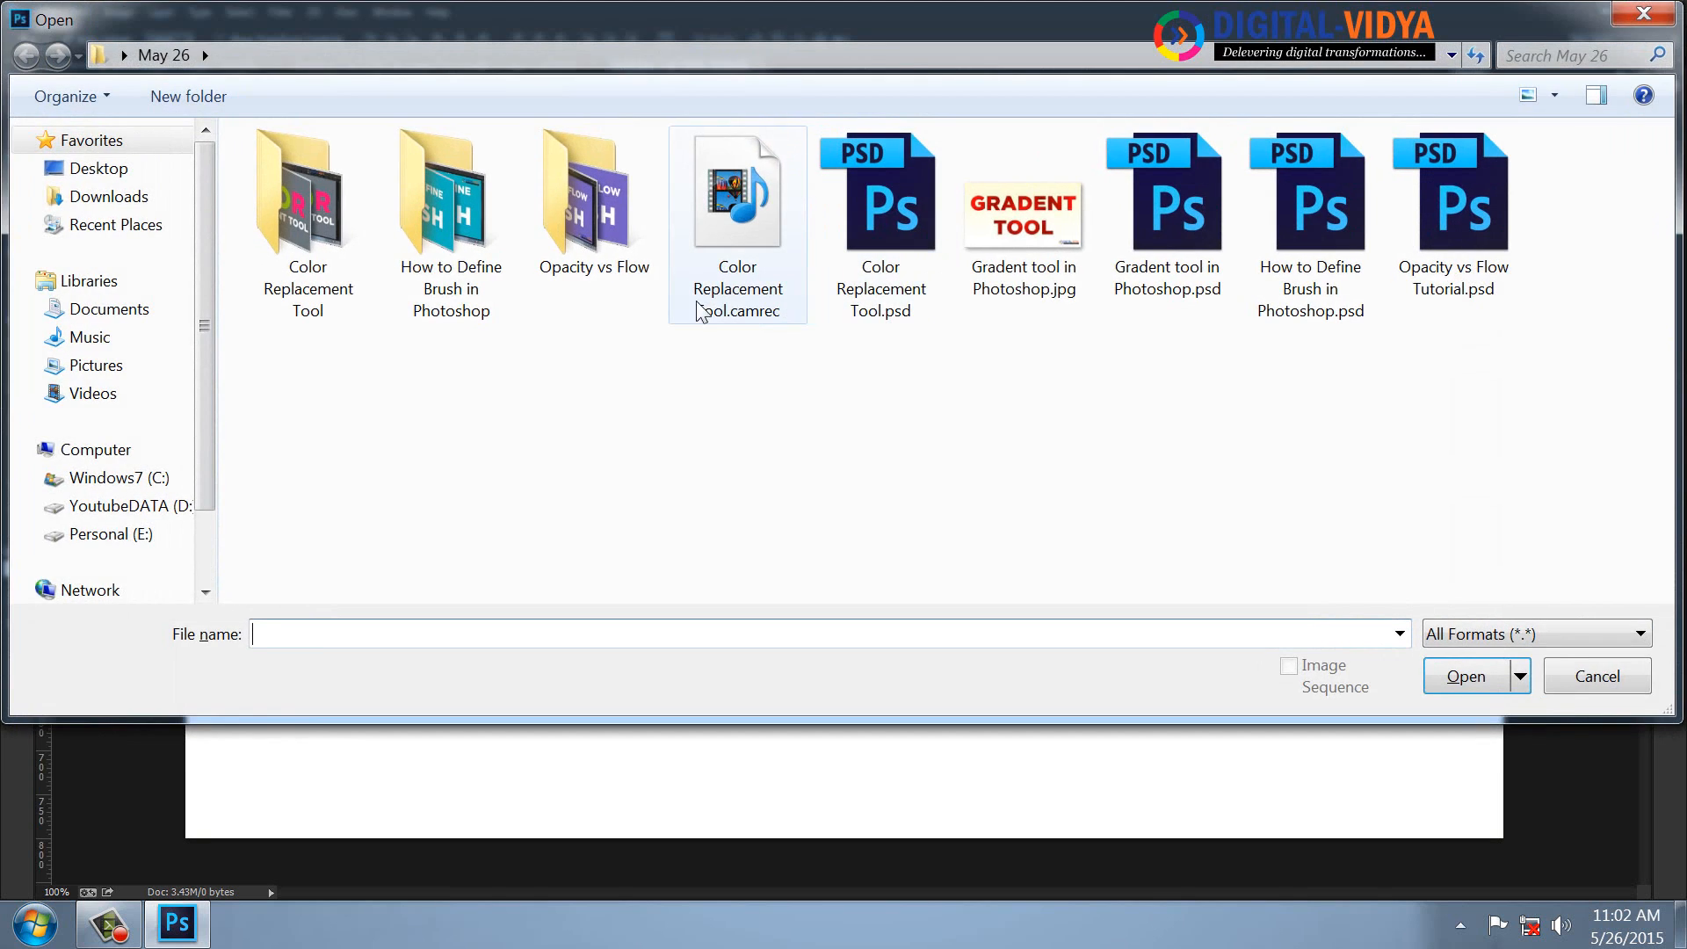
pyautogui.click(146, 508)
pyautogui.click(139, 532)
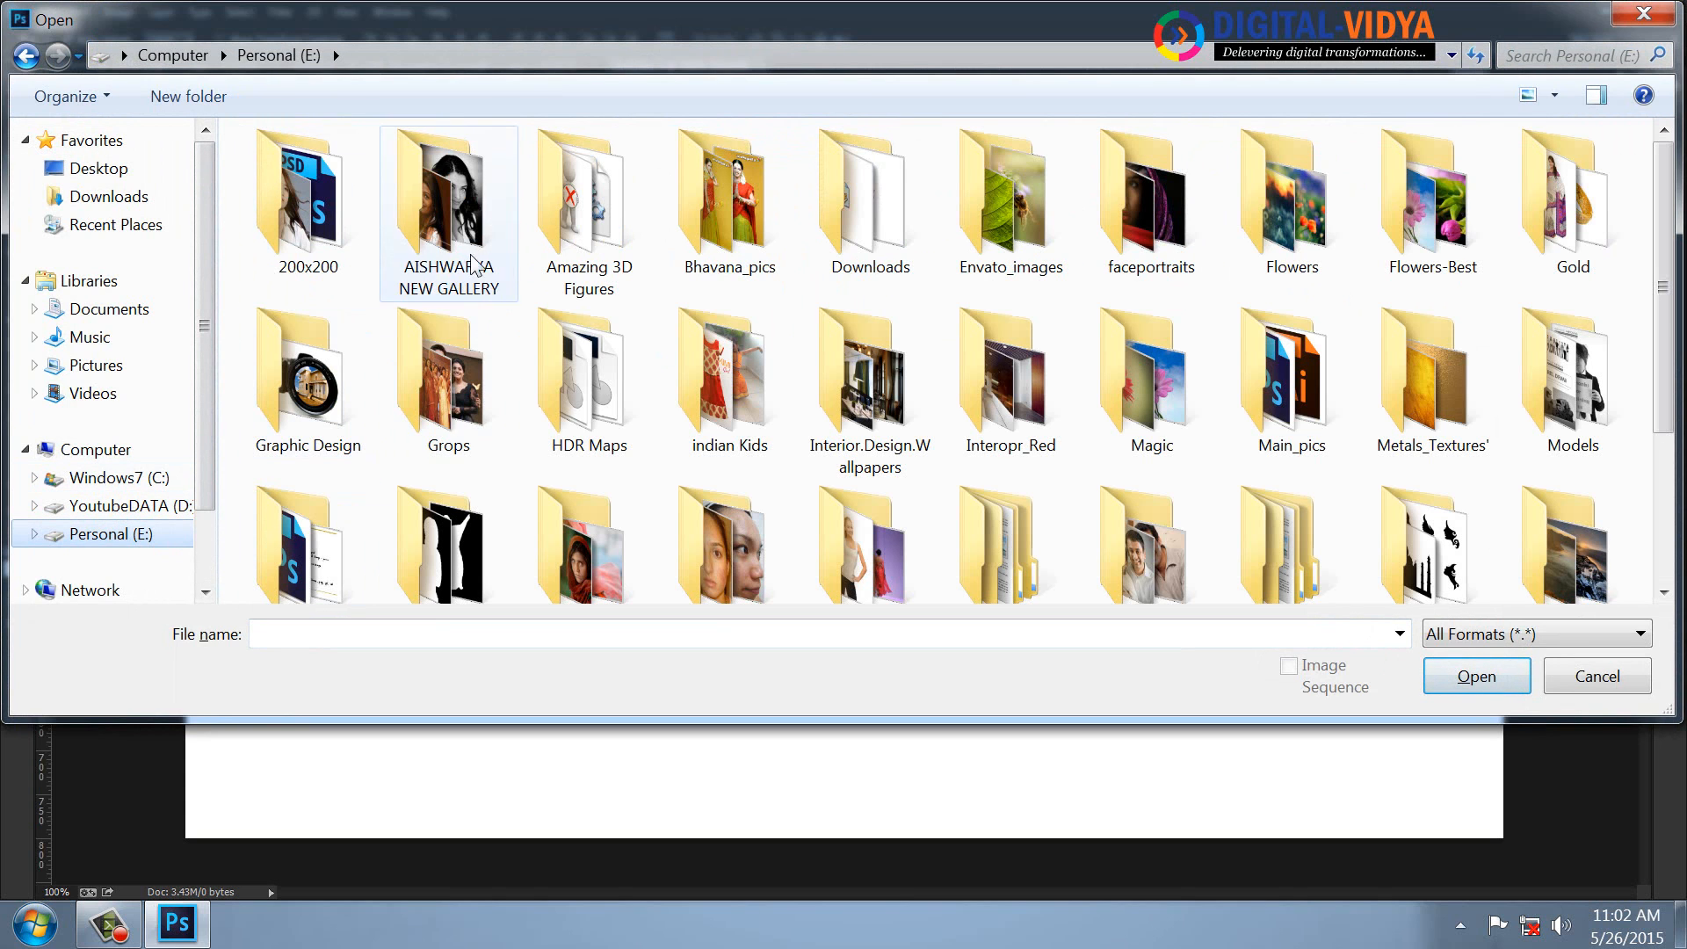
pyautogui.doubleClick(457, 215)
pyautogui.doubleClick(1572, 419)
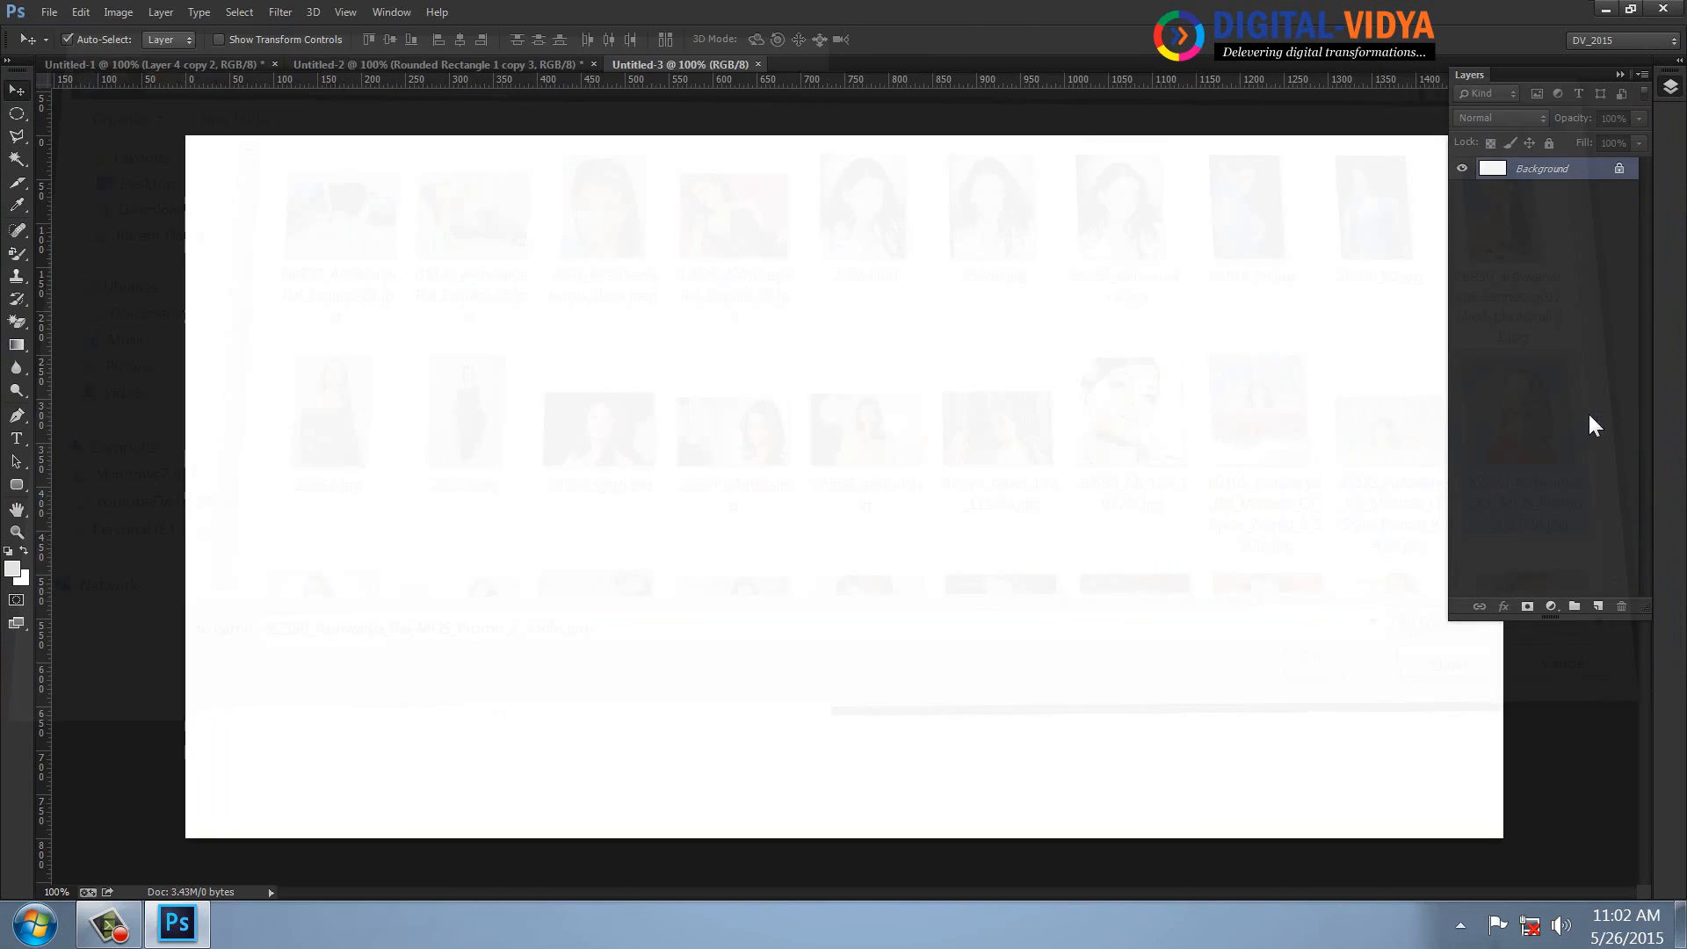
# - Duplicate the portrait's Background layer
pyautogui.hotkey('ctrl', '1')
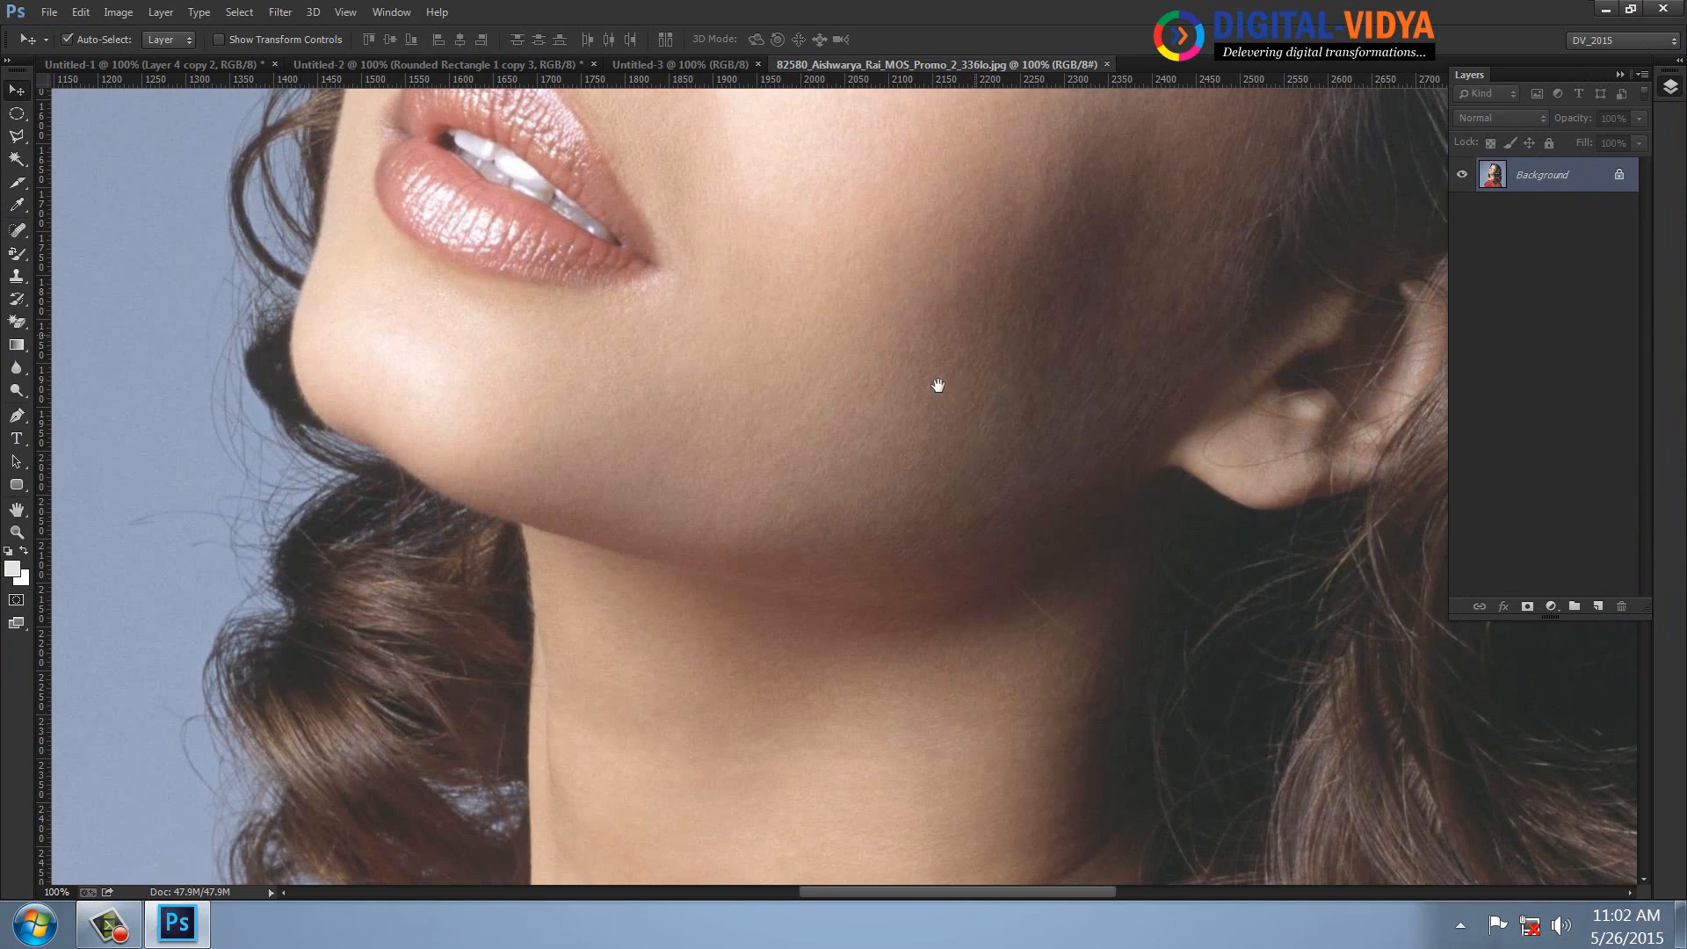
pyautogui.moveTo(934, 376); pyautogui.dragTo(826, 536)
pyautogui.hotkey('ctrl', 'j')
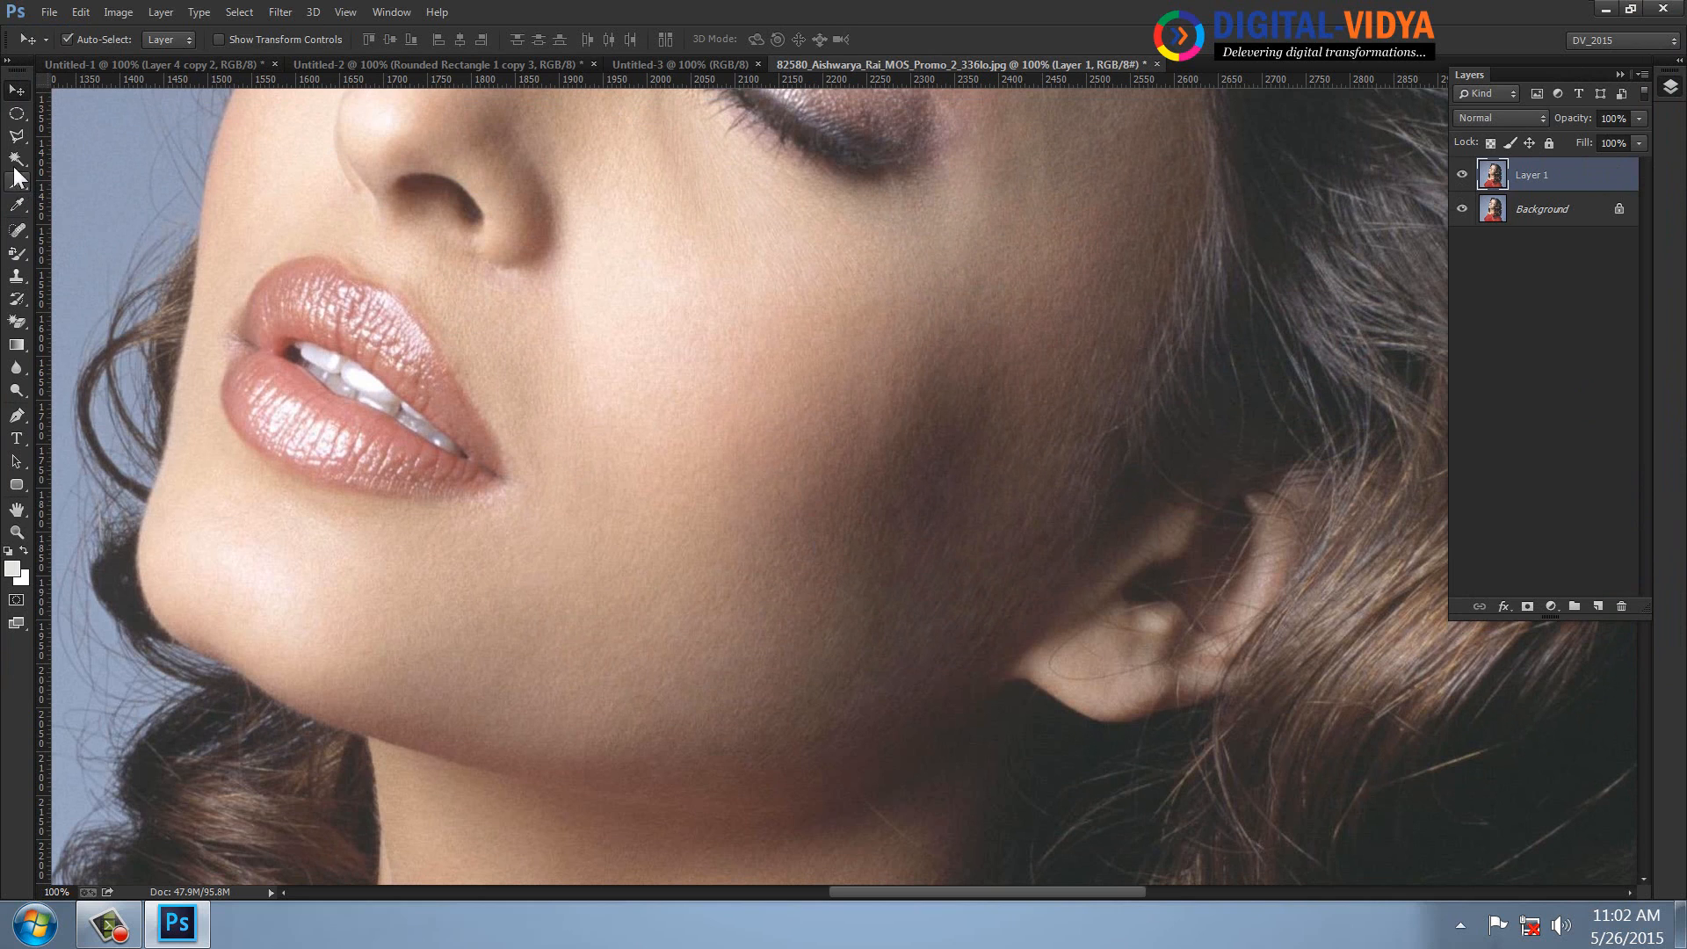
# - Draw a freehand lasso selection around the cheek below the closed eye and feather it by 75 pixels
pyautogui.rightClick(16, 136)
pyautogui.click(86, 141)
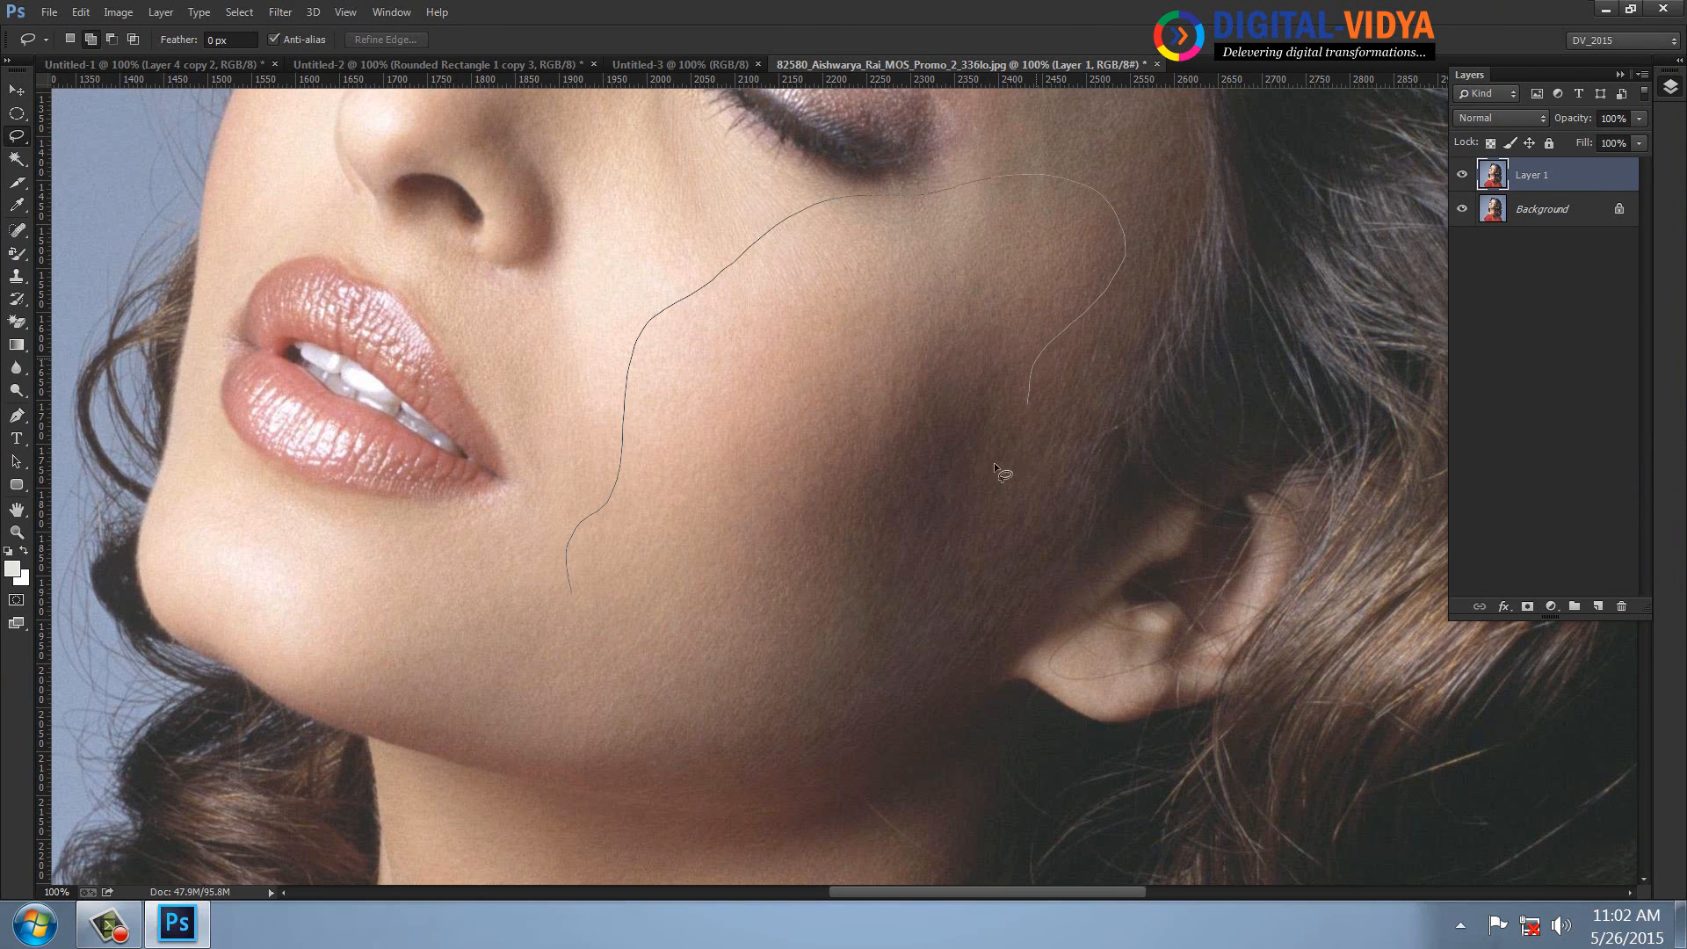
pyautogui.moveTo(993, 463); pyautogui.dragTo(727, 597)
pyautogui.rightClick(862, 300)
pyautogui.click(925, 371)
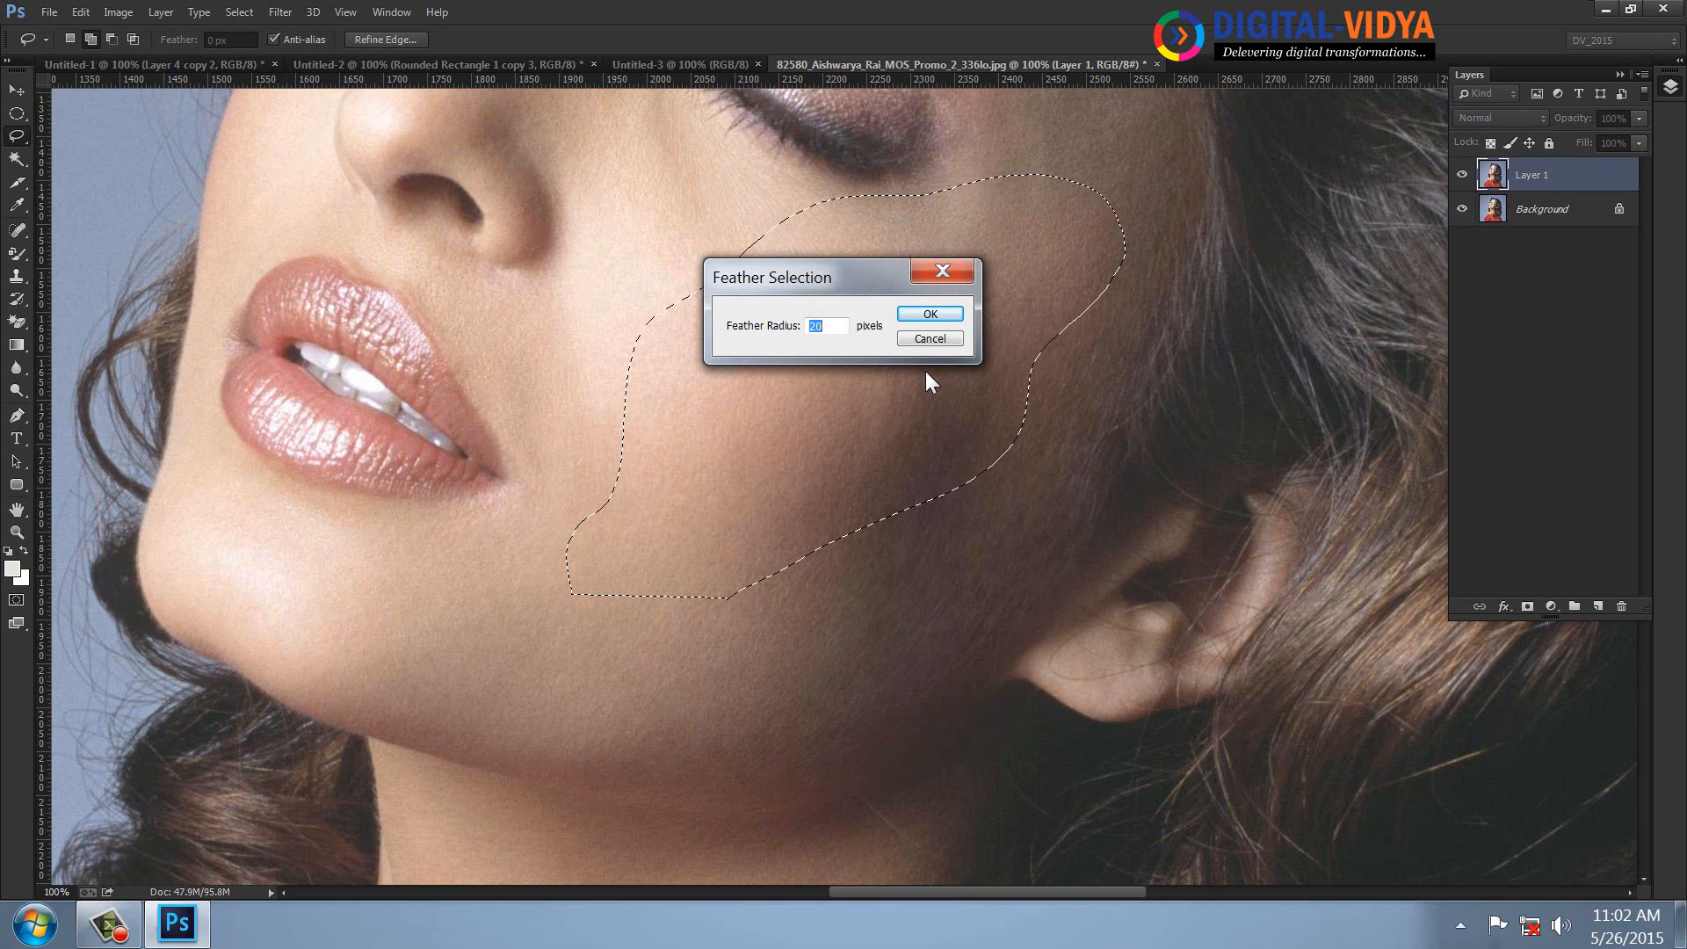
pyautogui.write('50')
pyautogui.press('Return')
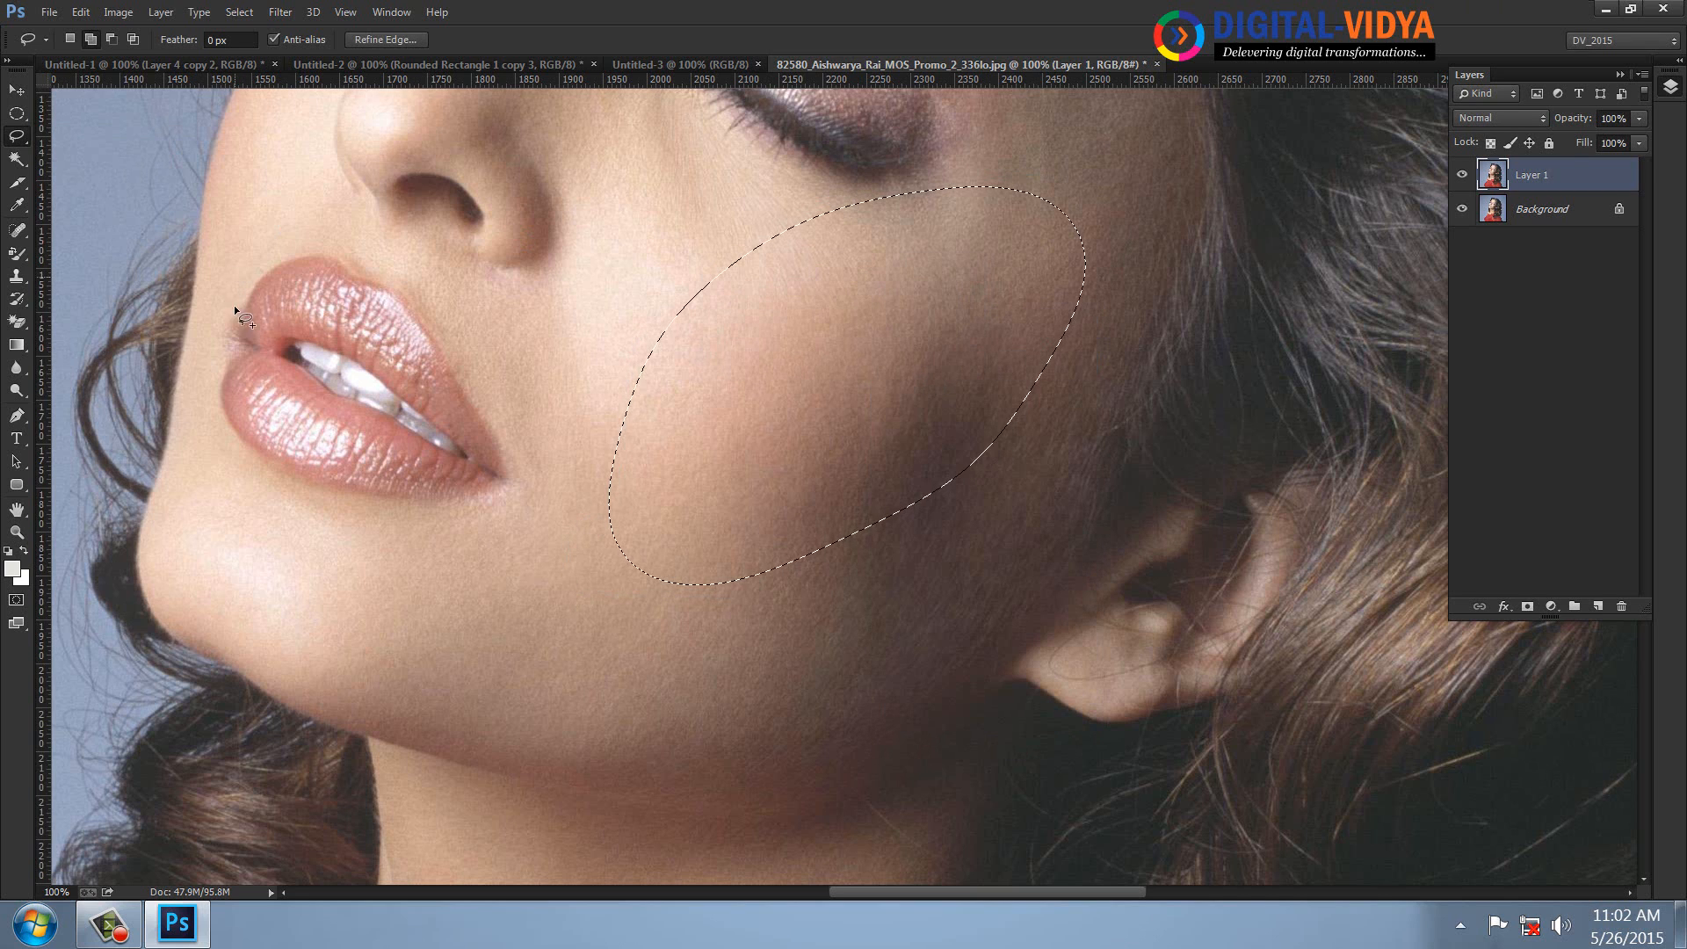
# - Set the foreground colour to bright magenta #f12afe and the background colour to a darker purple of the same hue
pyautogui.click(11, 569)
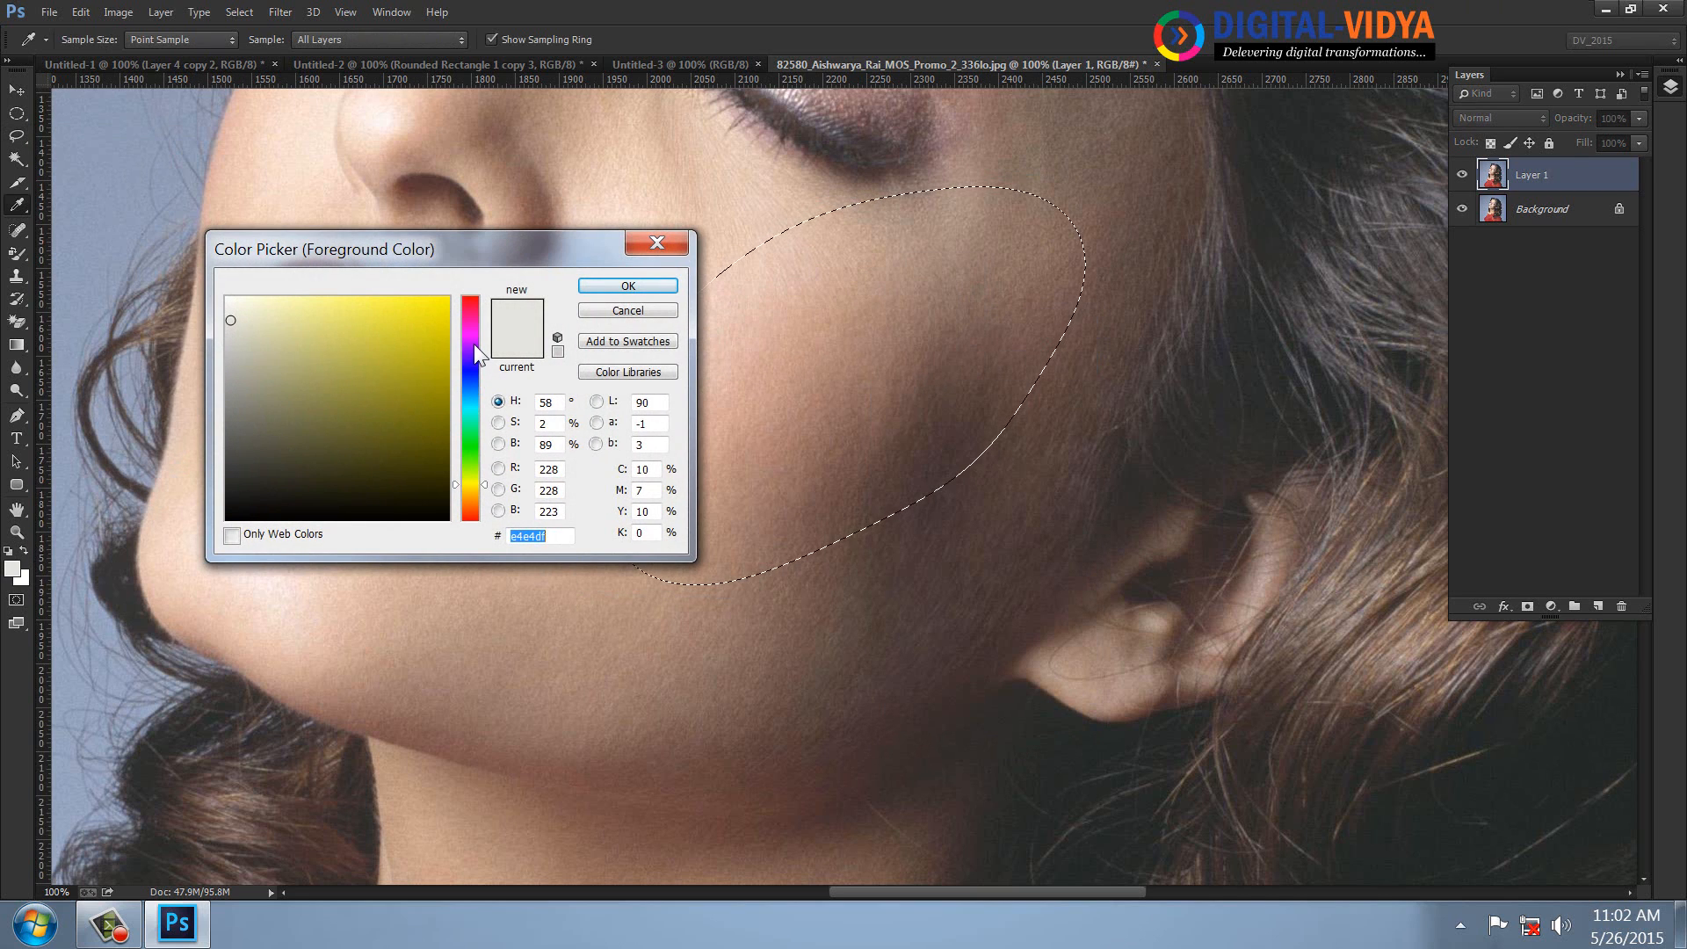
pyautogui.click(472, 336)
pyautogui.click(412, 299)
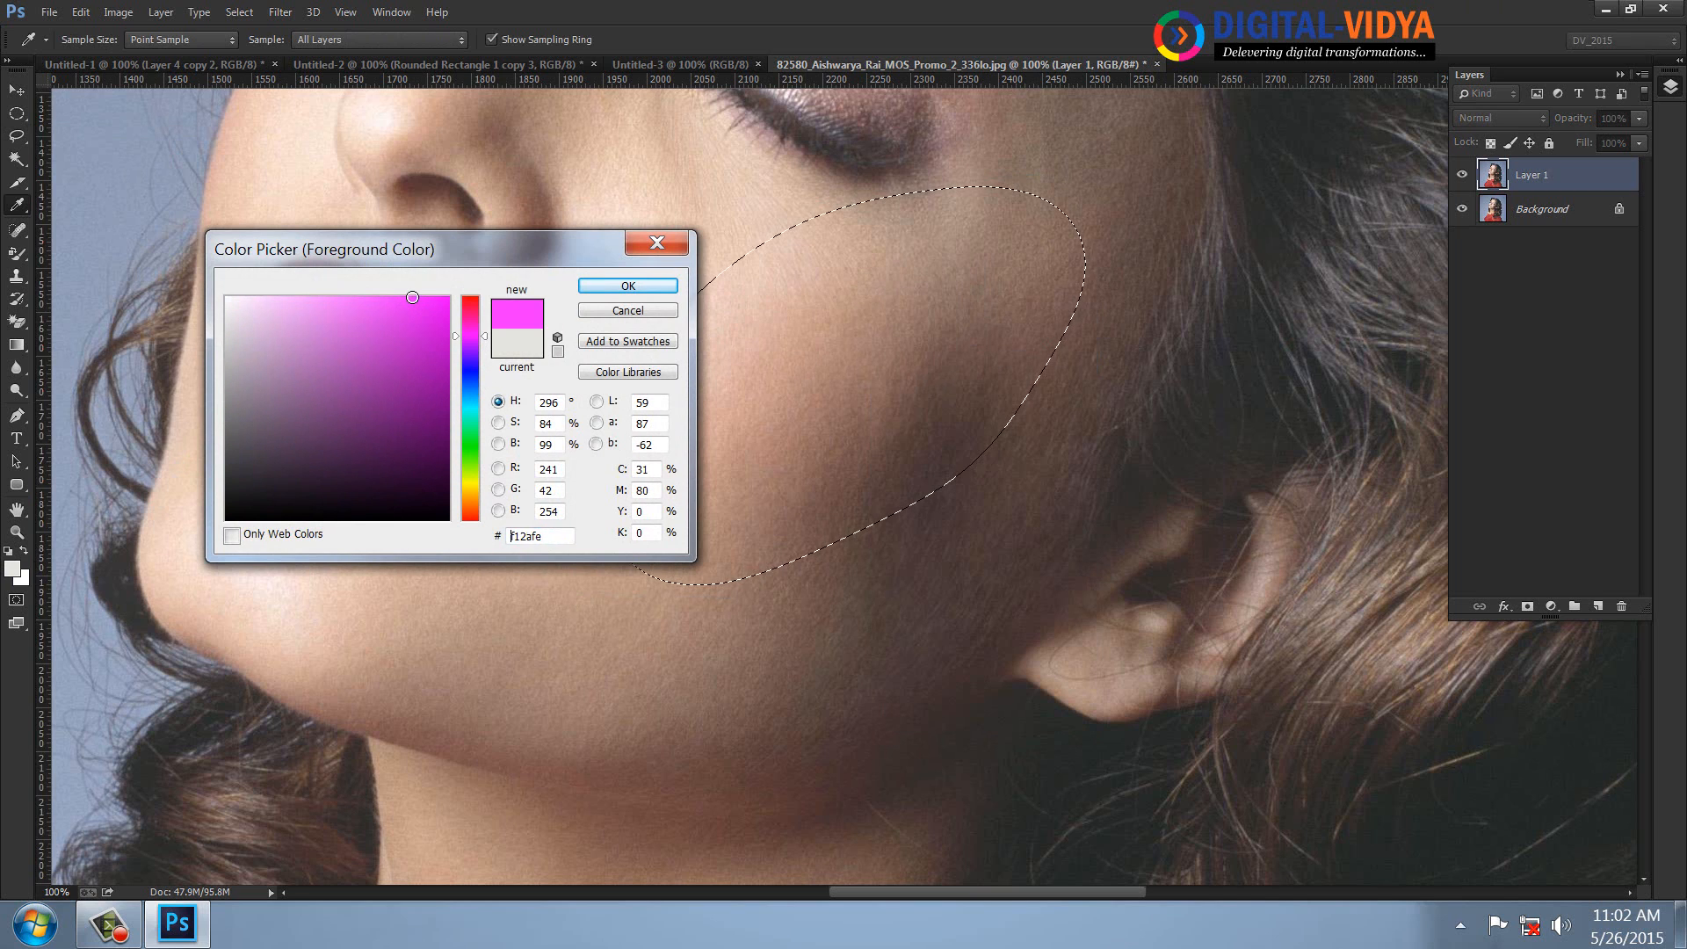
pyautogui.click(591, 286)
pyautogui.click(19, 577)
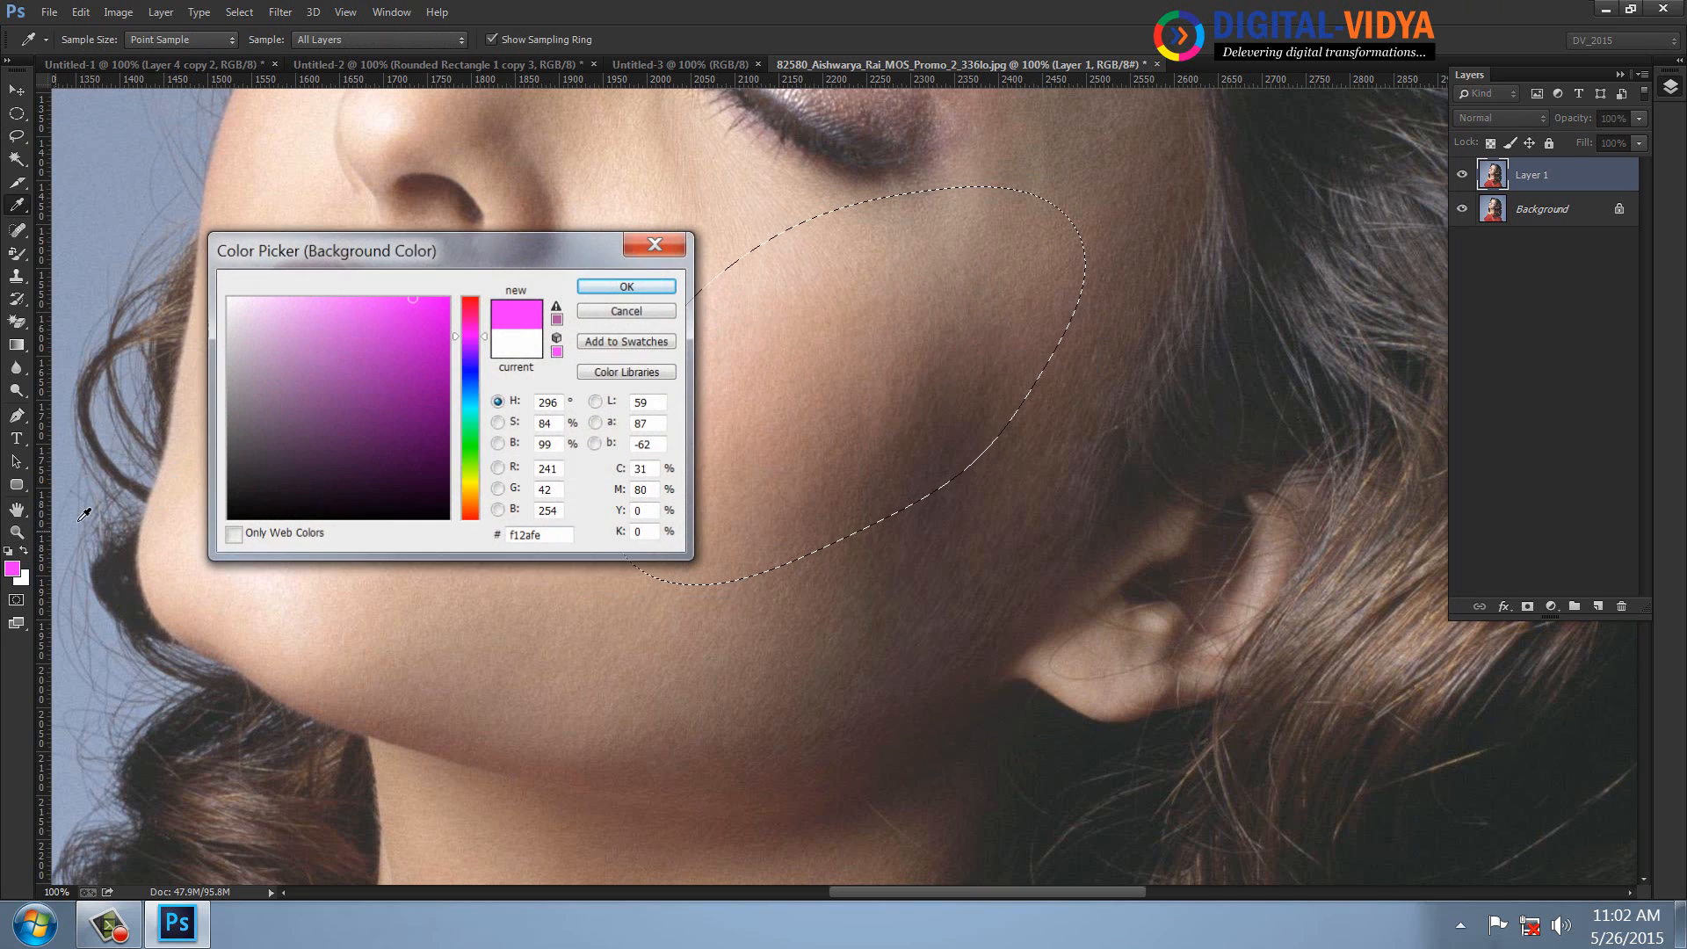
pyautogui.click(422, 369)
pyautogui.click(602, 292)
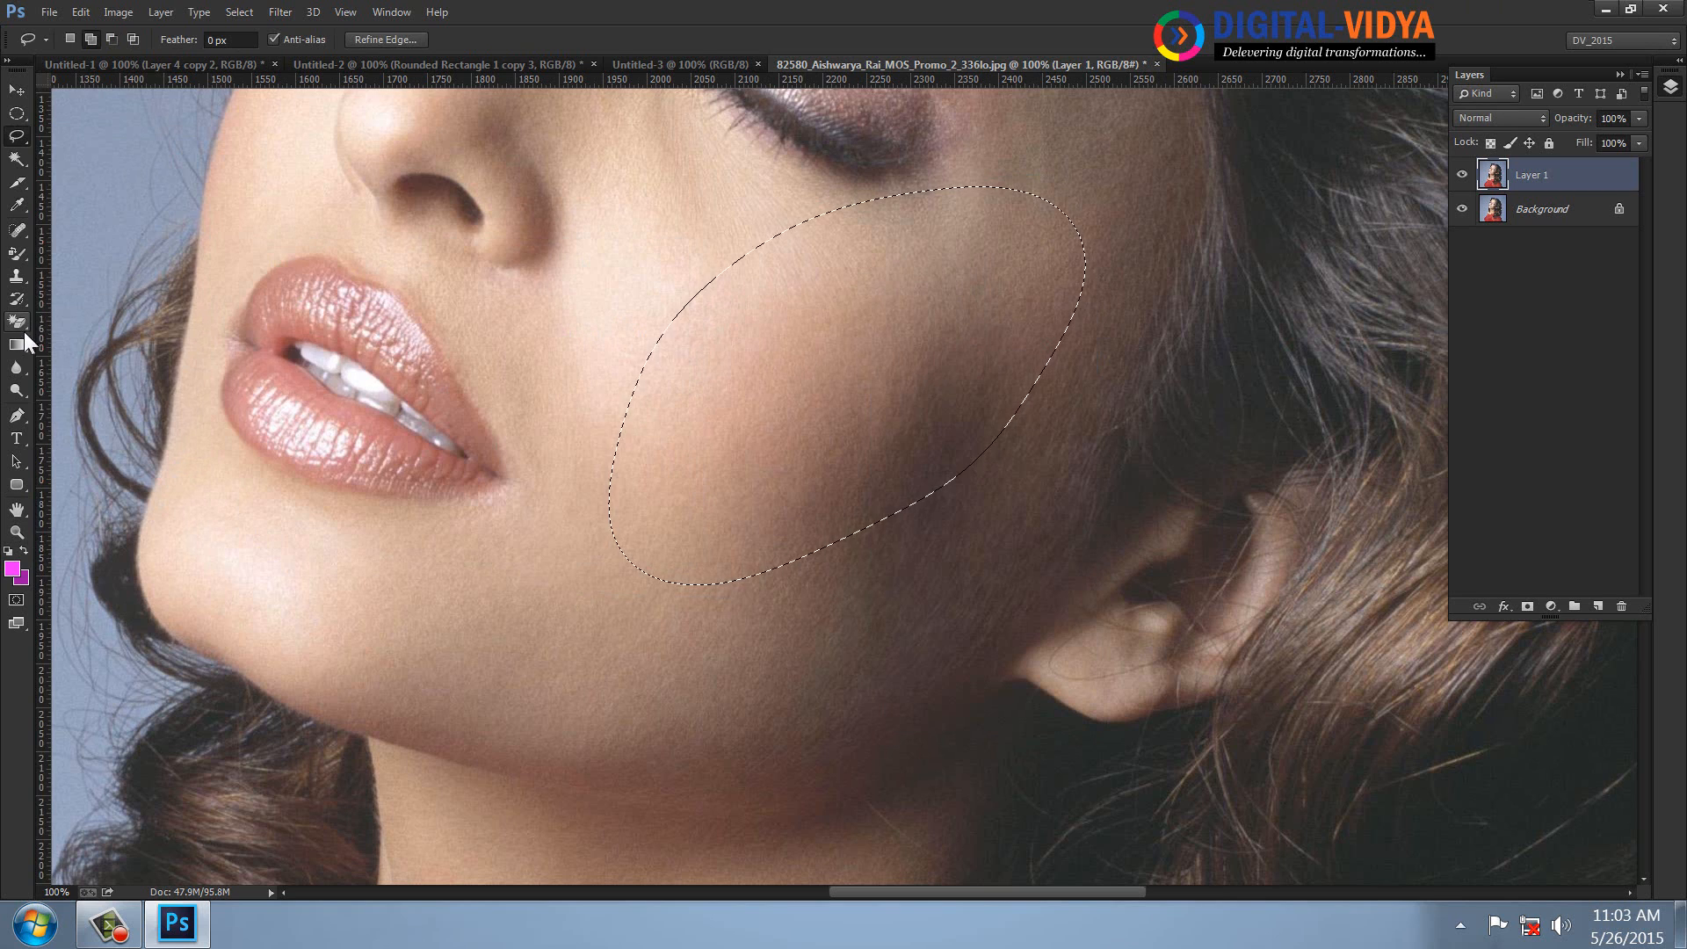
# - Fill the feathered cheek selection with a radial magenta-to-purple gradient running diagonally down across the cheek, and deselect it
pyautogui.click(20, 342)
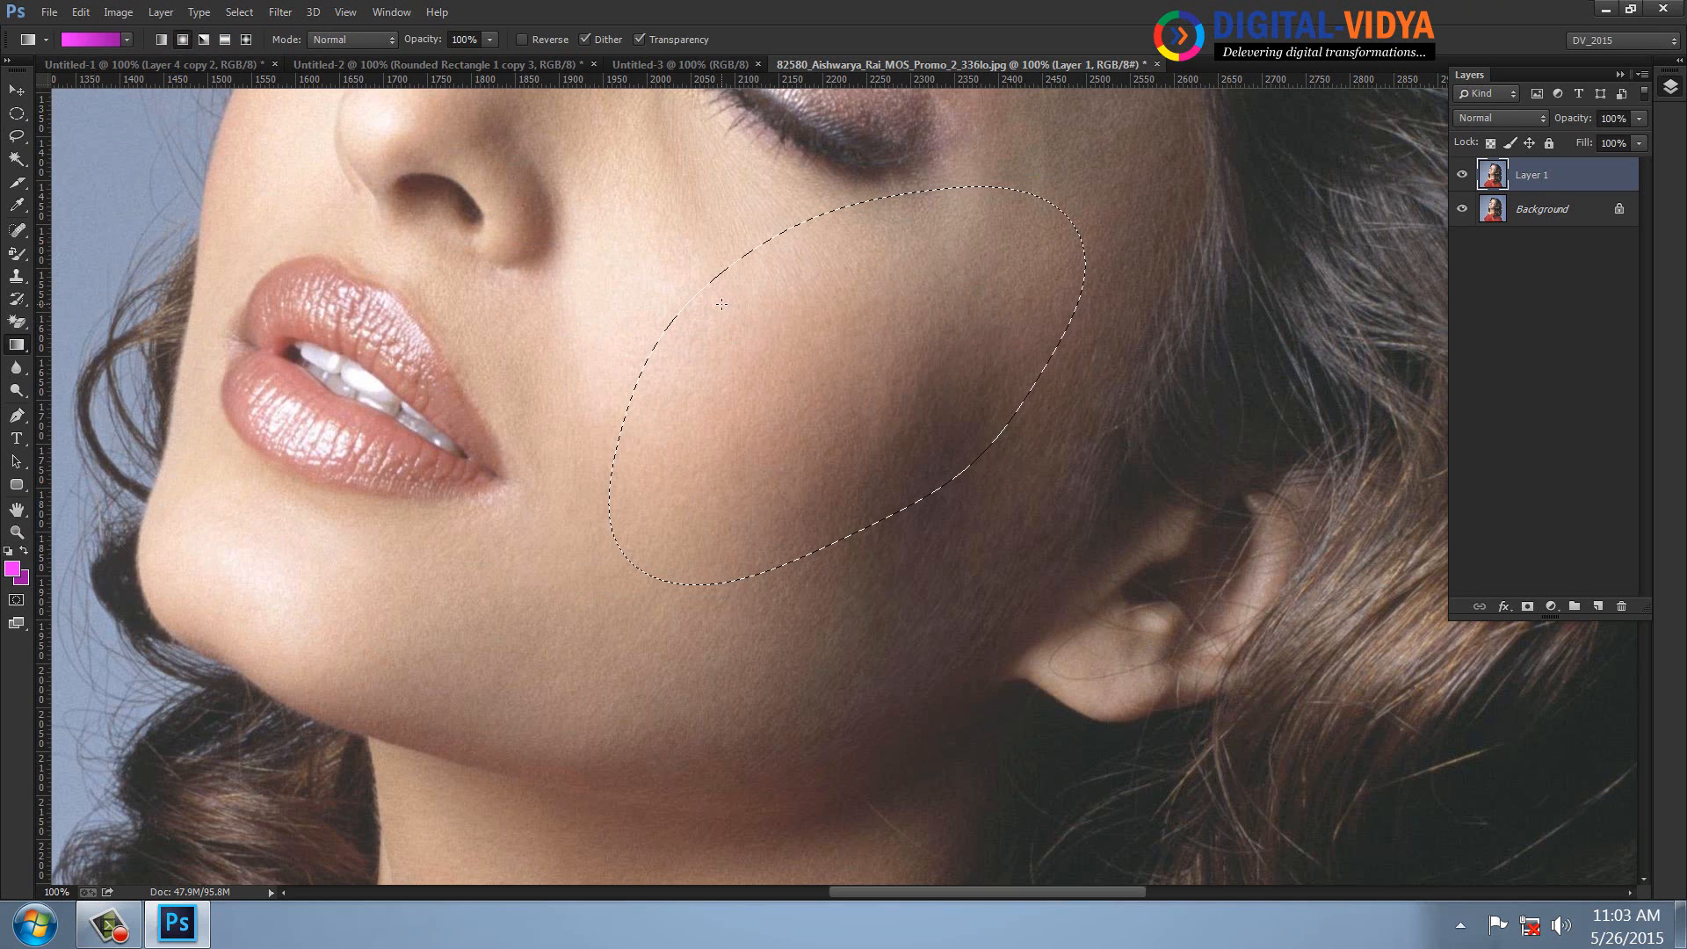
pyautogui.moveTo(721, 303); pyautogui.dragTo(910, 468)
pyautogui.hotkey('ctrl', 'd')
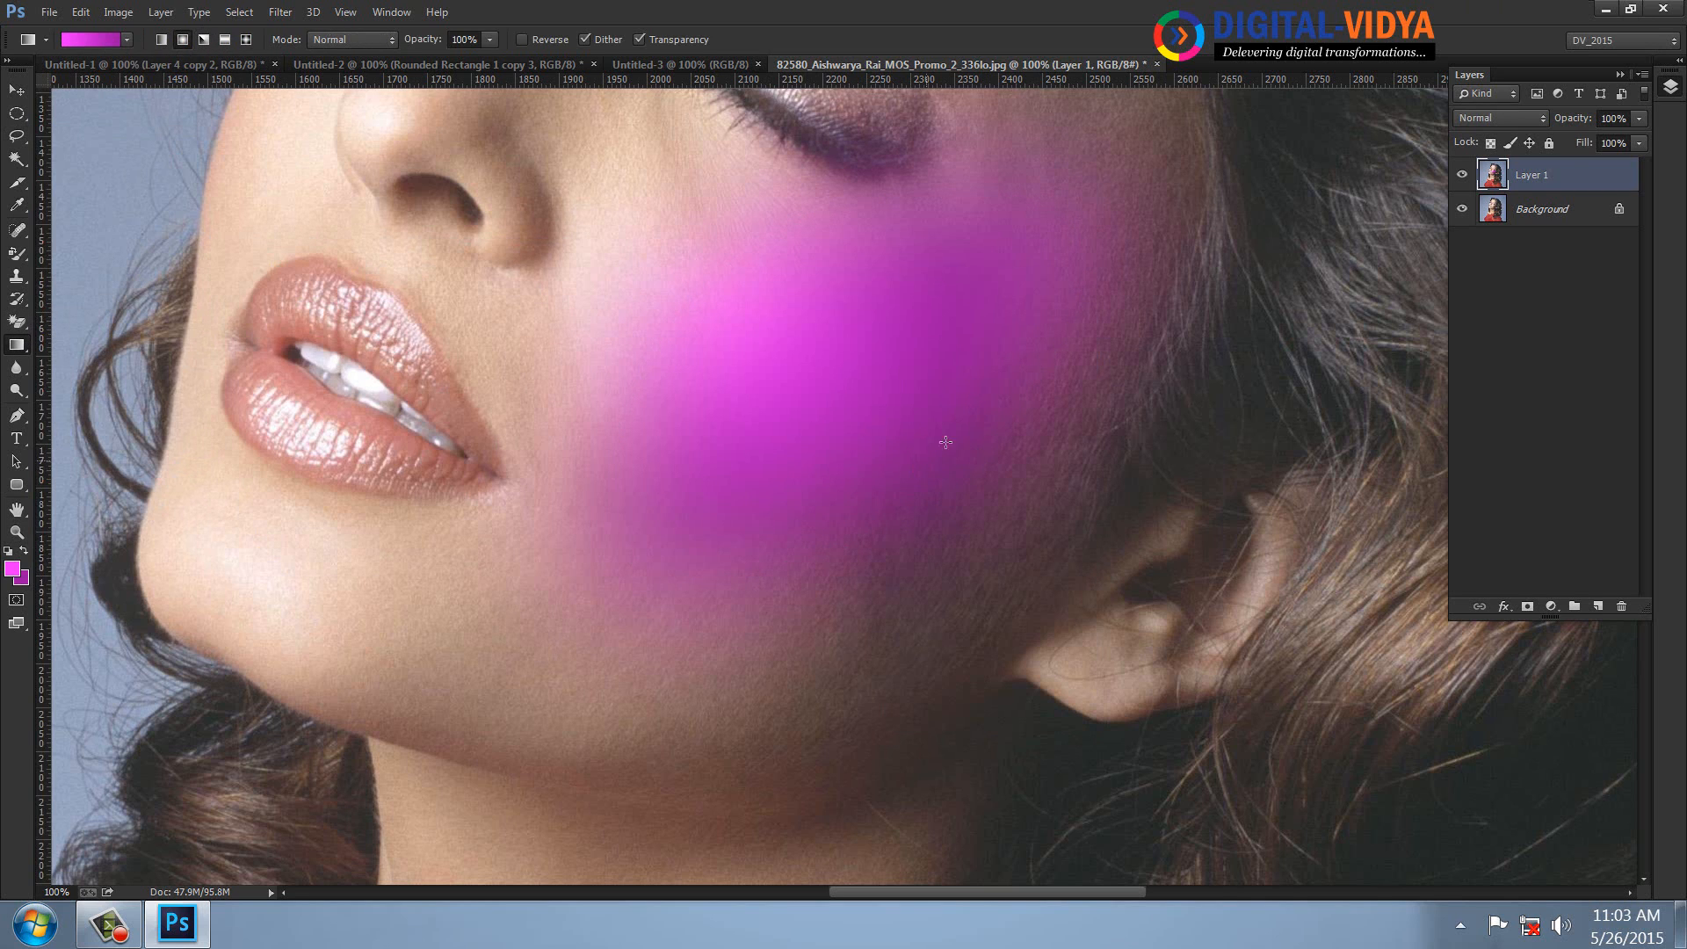
# - Set the blush layer's blend mode to Color and its opacity to 50%
pyautogui.click(1543, 120)
pyautogui.click(1469, 660)
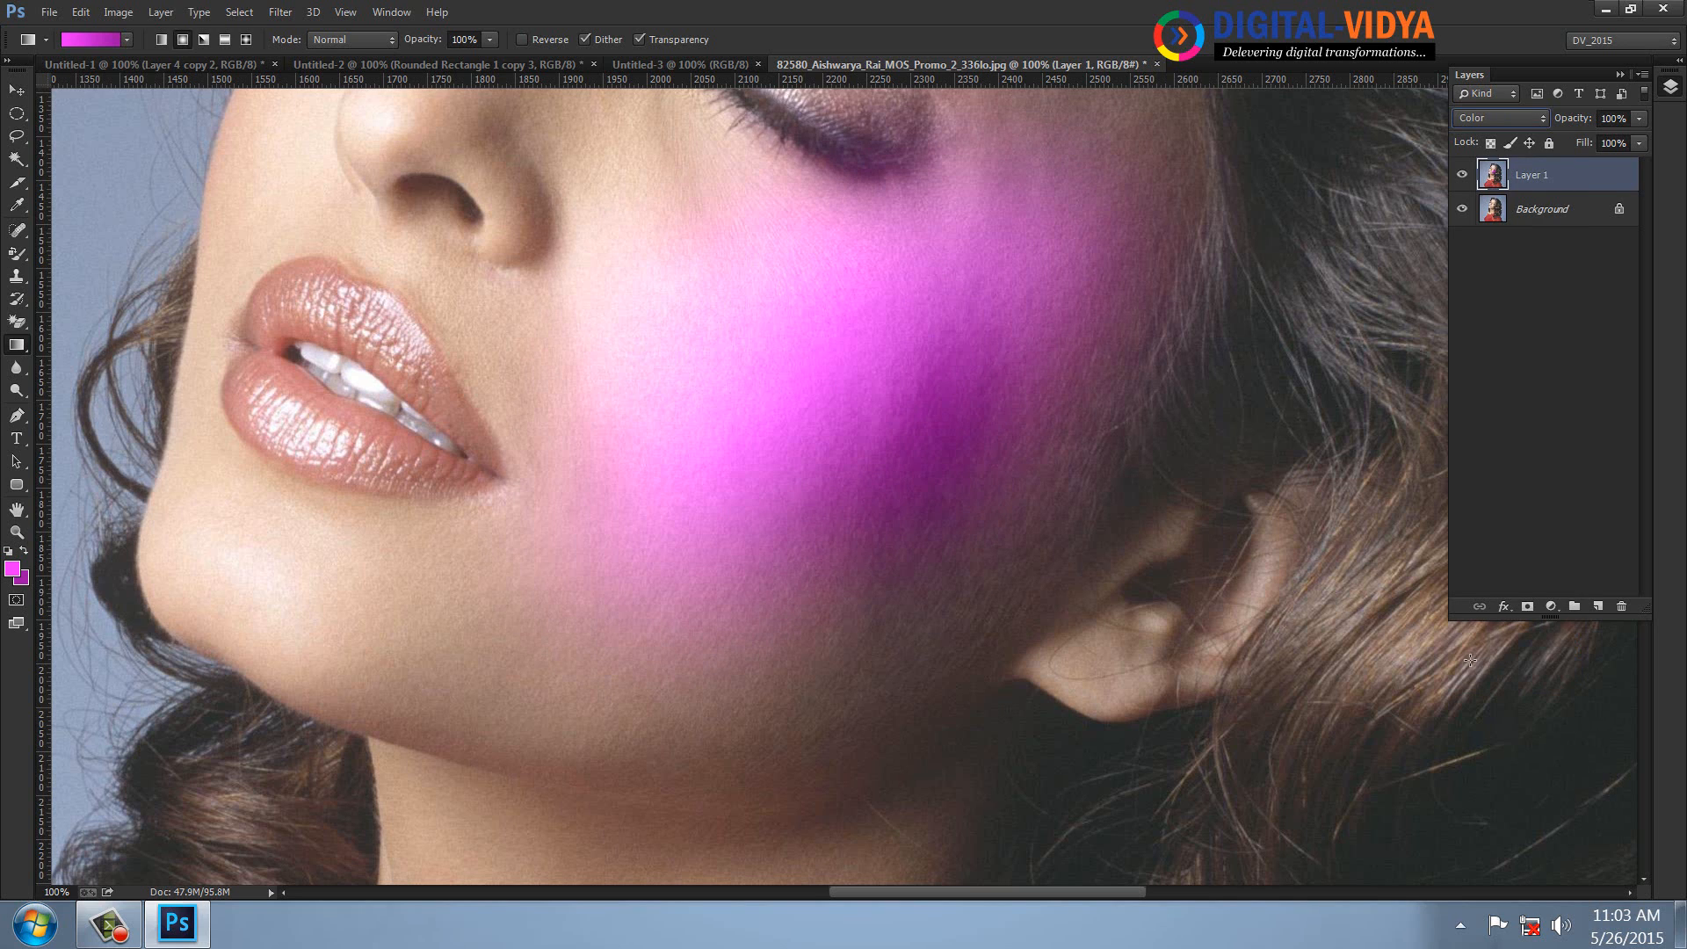
pyautogui.click(1638, 119)
pyautogui.moveTo(1597, 136); pyautogui.dragTo(1594, 139)
# - Add a new layer and outline the closed eyelid above the blush with a freehand lasso selection
pyautogui.scroll(5, 783, 440)
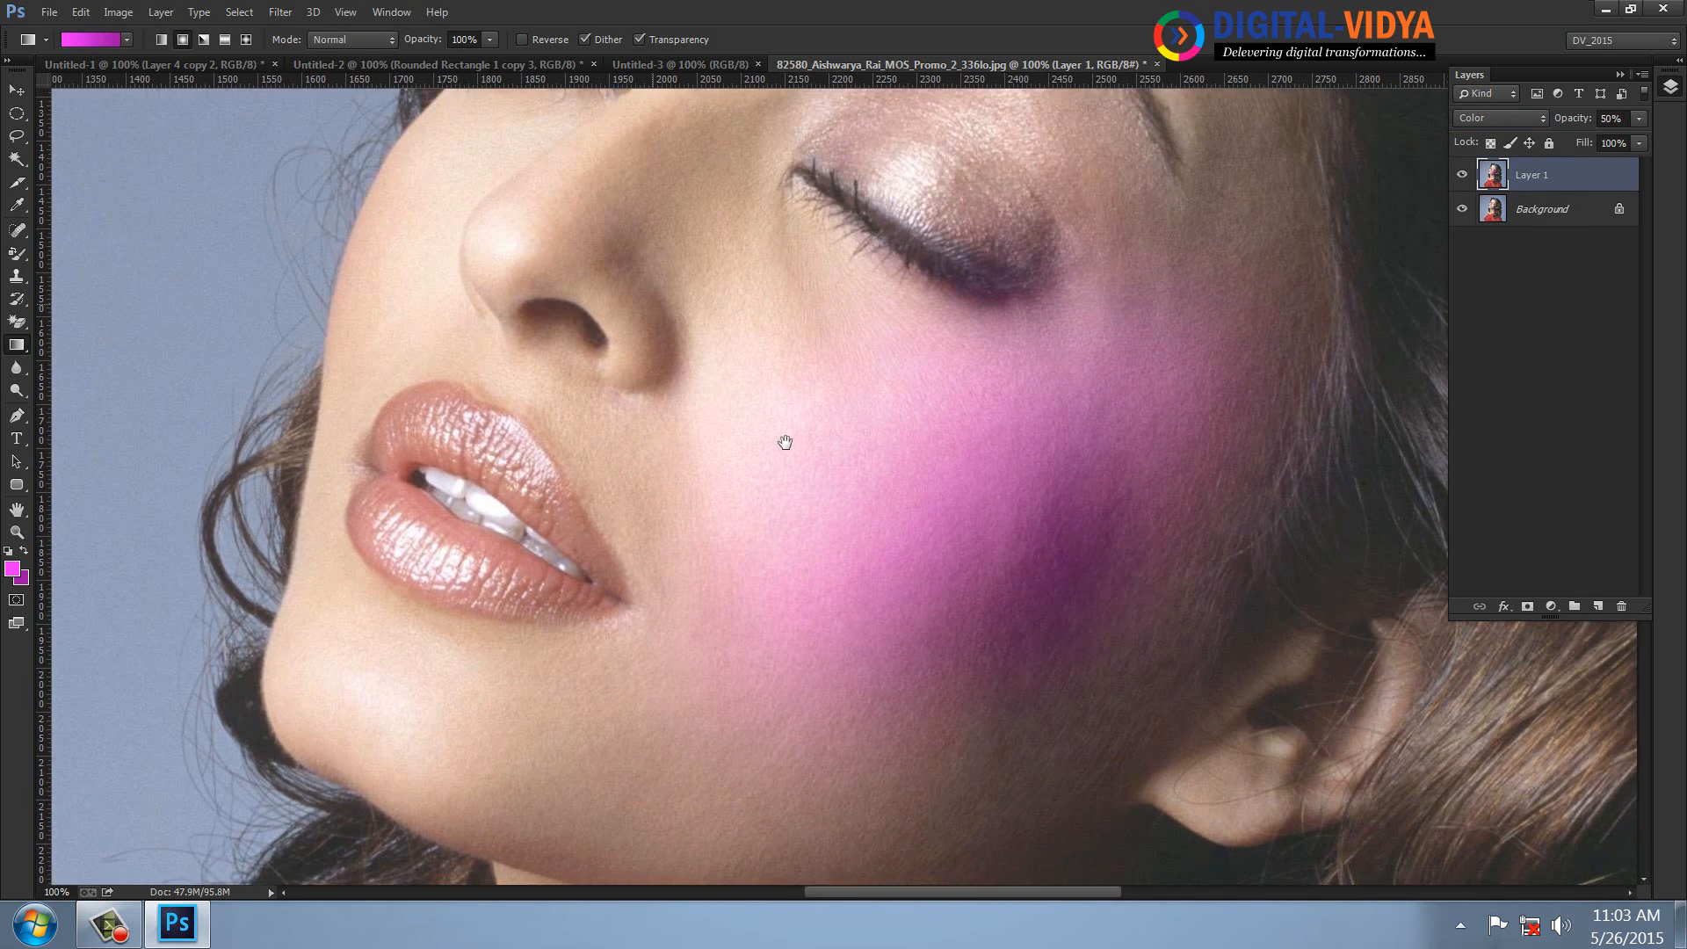
pyautogui.scroll(2, 778, 428)
pyautogui.hotkey('ctrl', 'r')
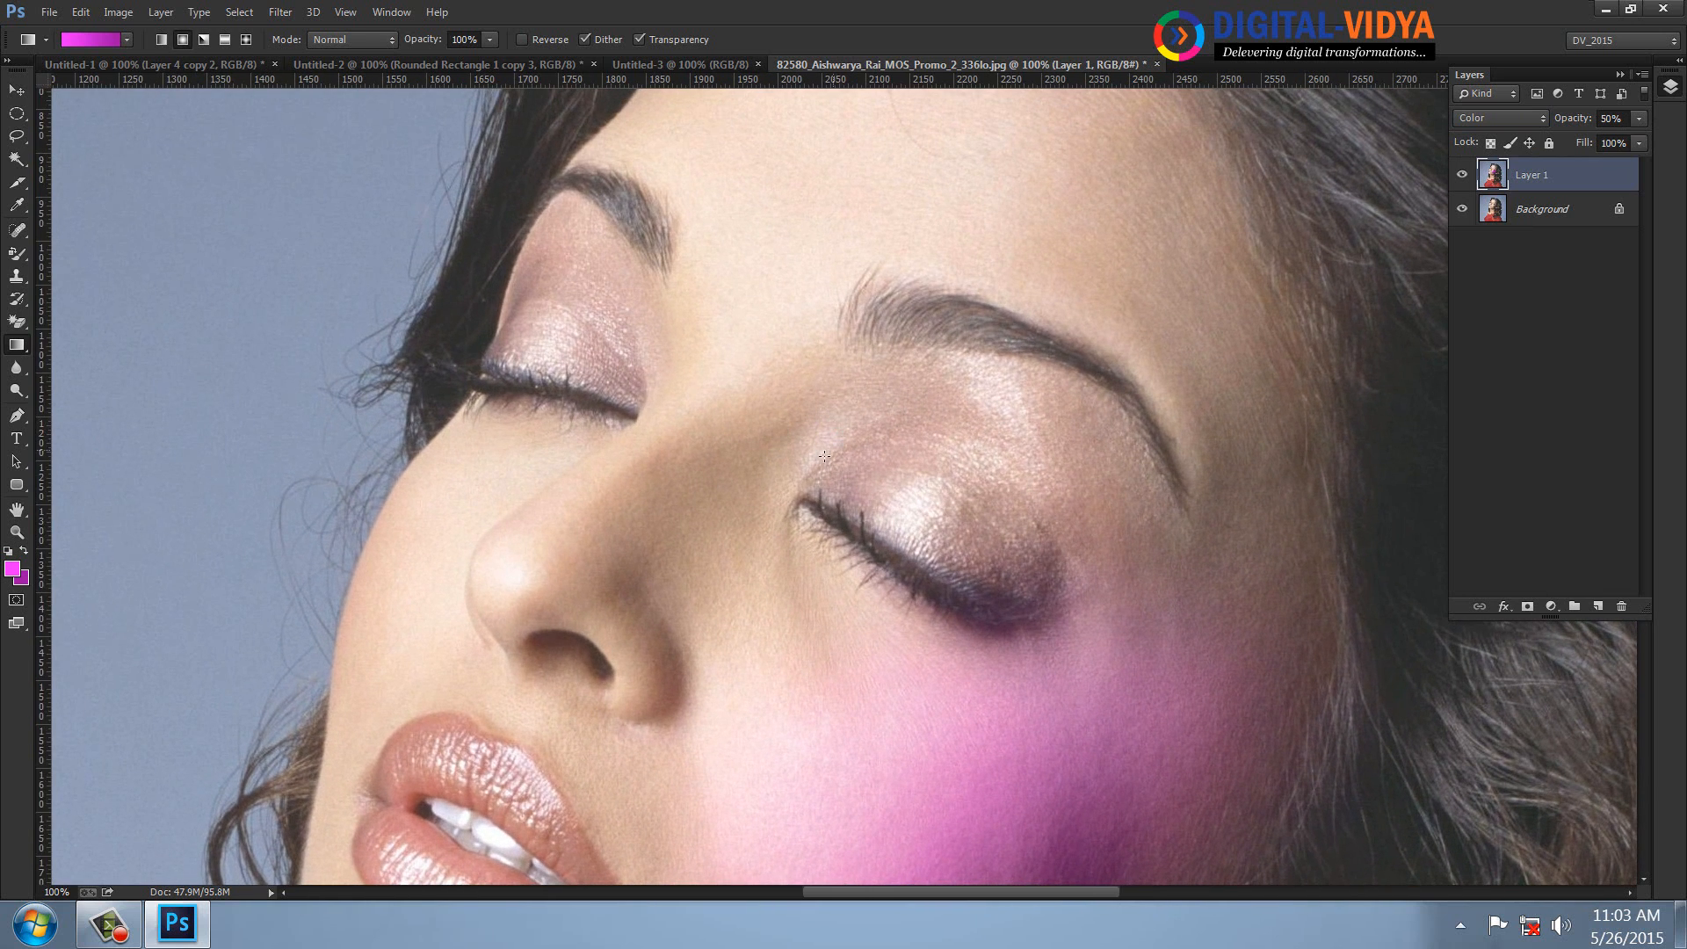
pyautogui.click(17, 136)
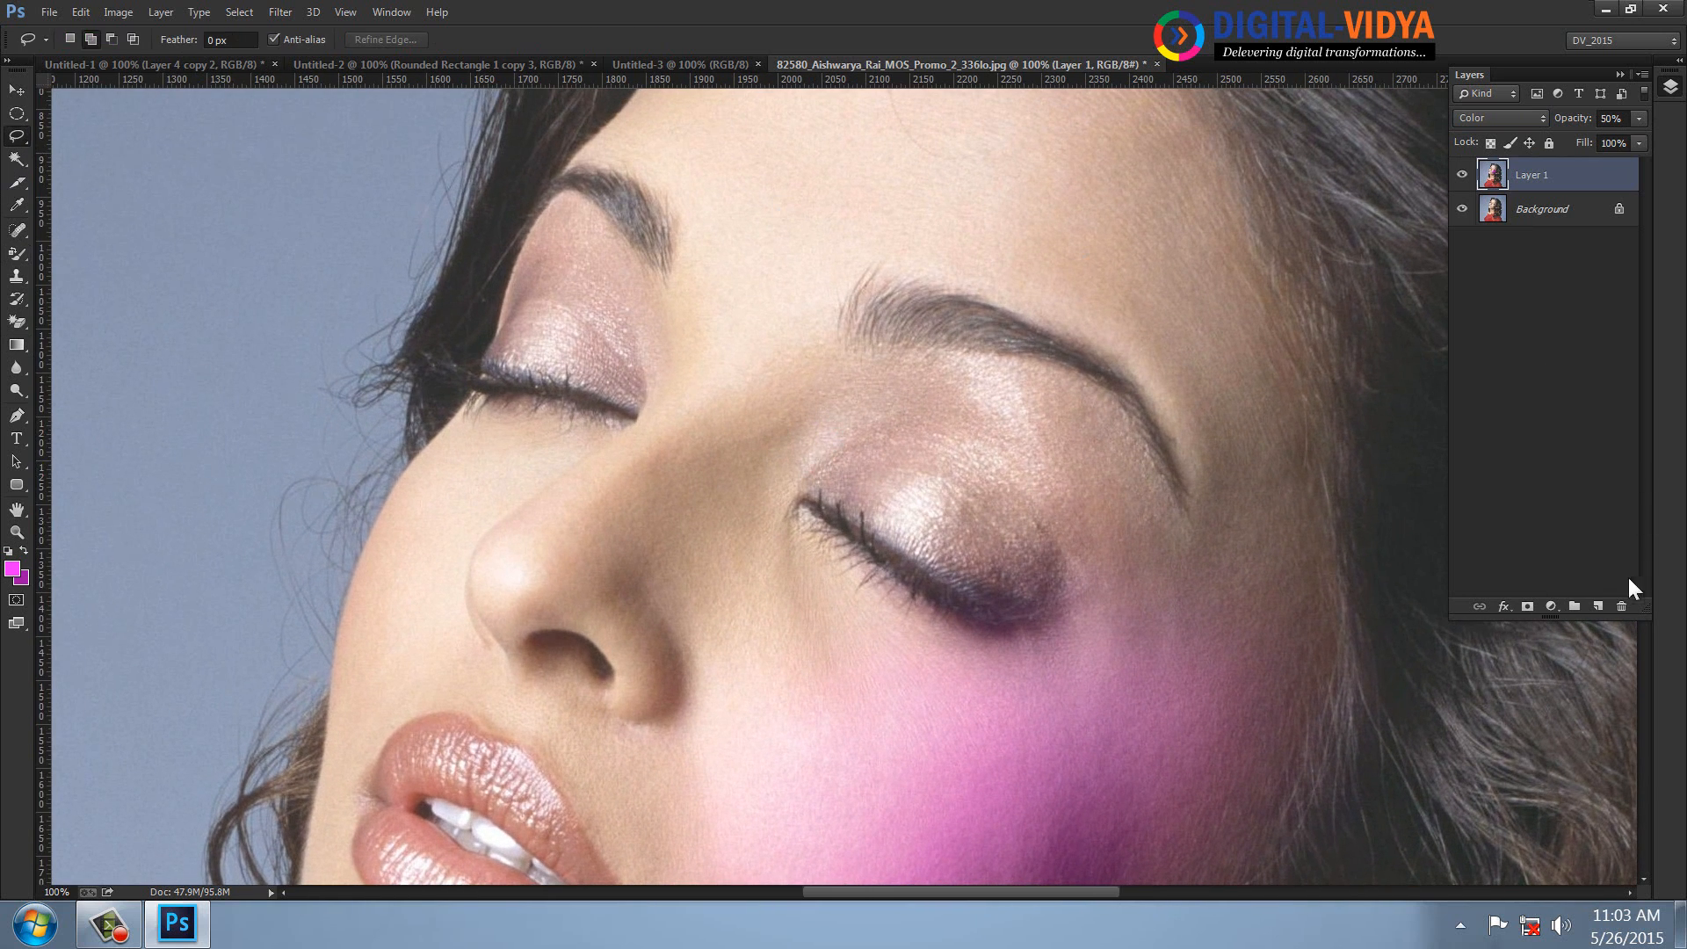
pyautogui.click(1599, 606)
pyautogui.moveTo(804, 480)
pyautogui.mouseDown()
pyautogui.moveTo(854, 431)
pyautogui.moveTo(989, 418)
pyautogui.moveTo(1068, 465)
pyautogui.moveTo(1098, 555)
pyautogui.mouseUp()
pyautogui.moveTo(875, 504); pyautogui.dragTo(806, 480)
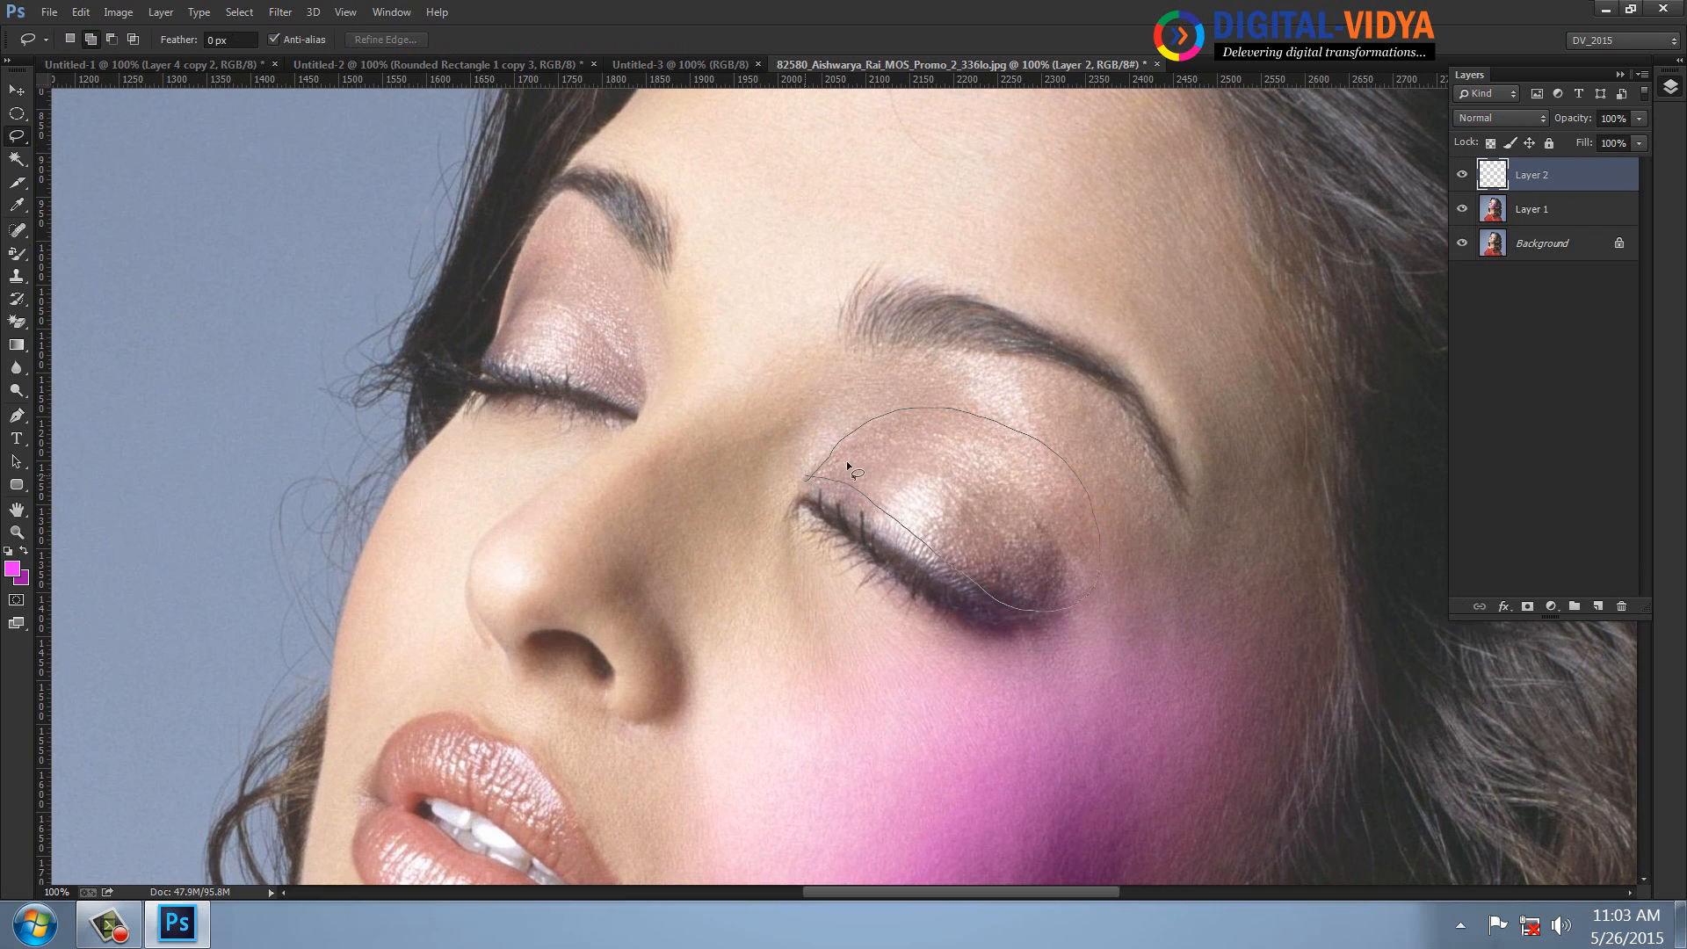
# - Feather the eyelid selection by 40 pixels
pyautogui.rightClick(945, 428)
pyautogui.click(1004, 493)
pyautogui.write('40')
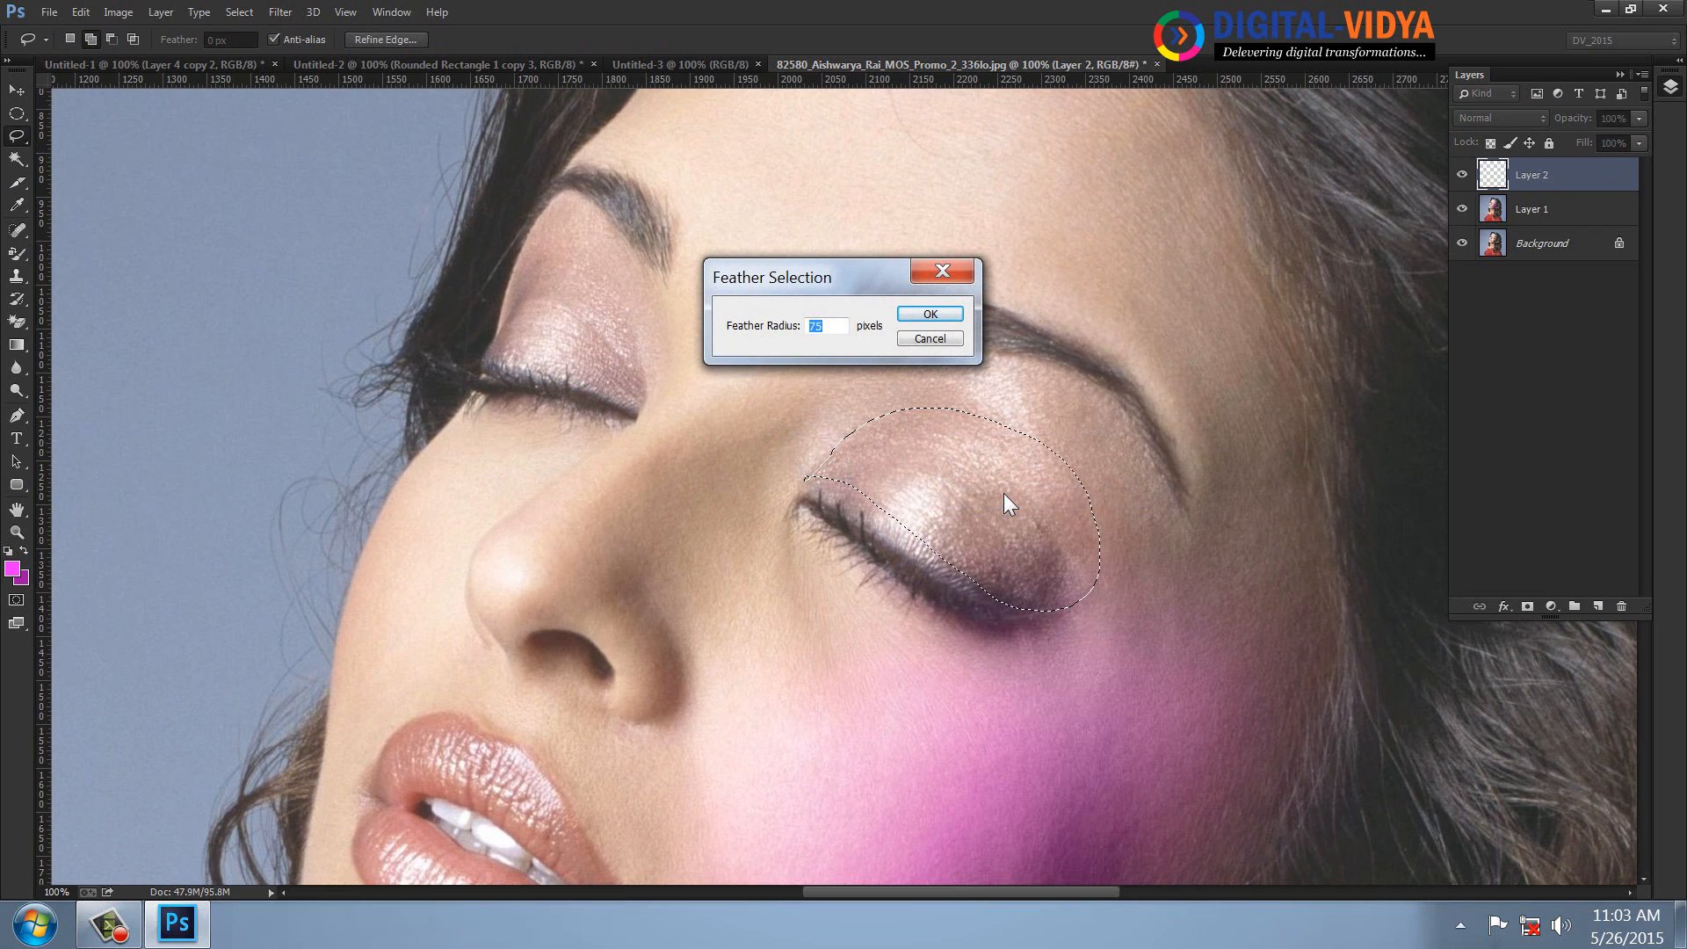
pyautogui.press('Return')
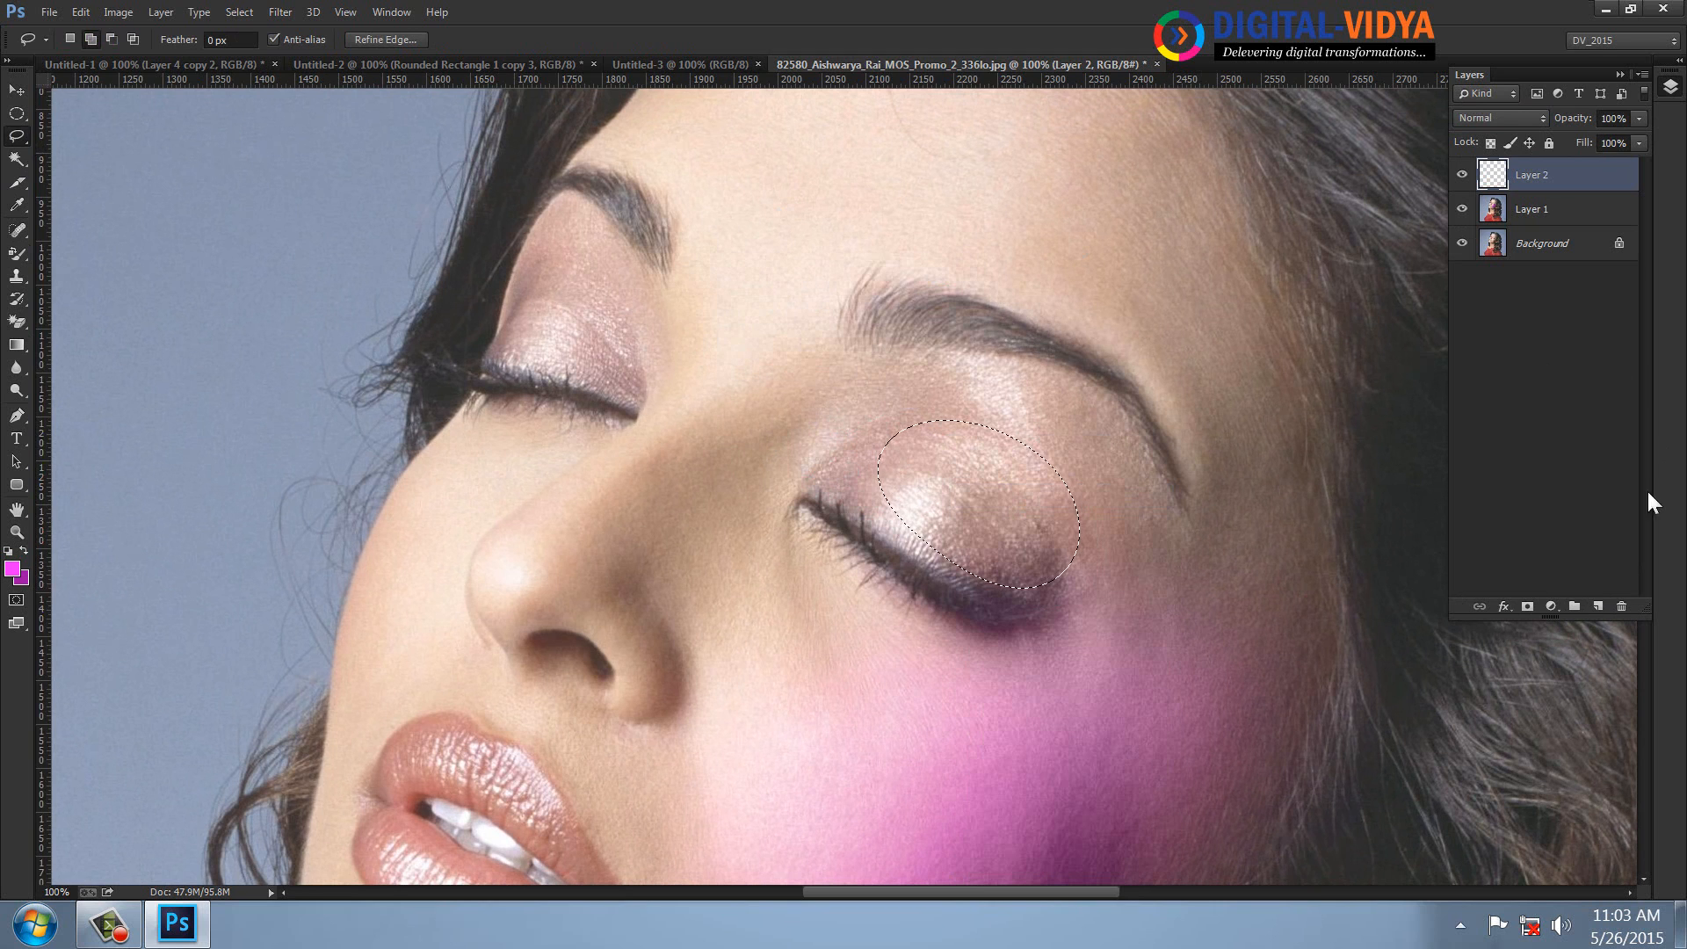
# - Set the foreground colour to a bright blue and the background colour to dark blue #094e7f
pyautogui.click(13, 567)
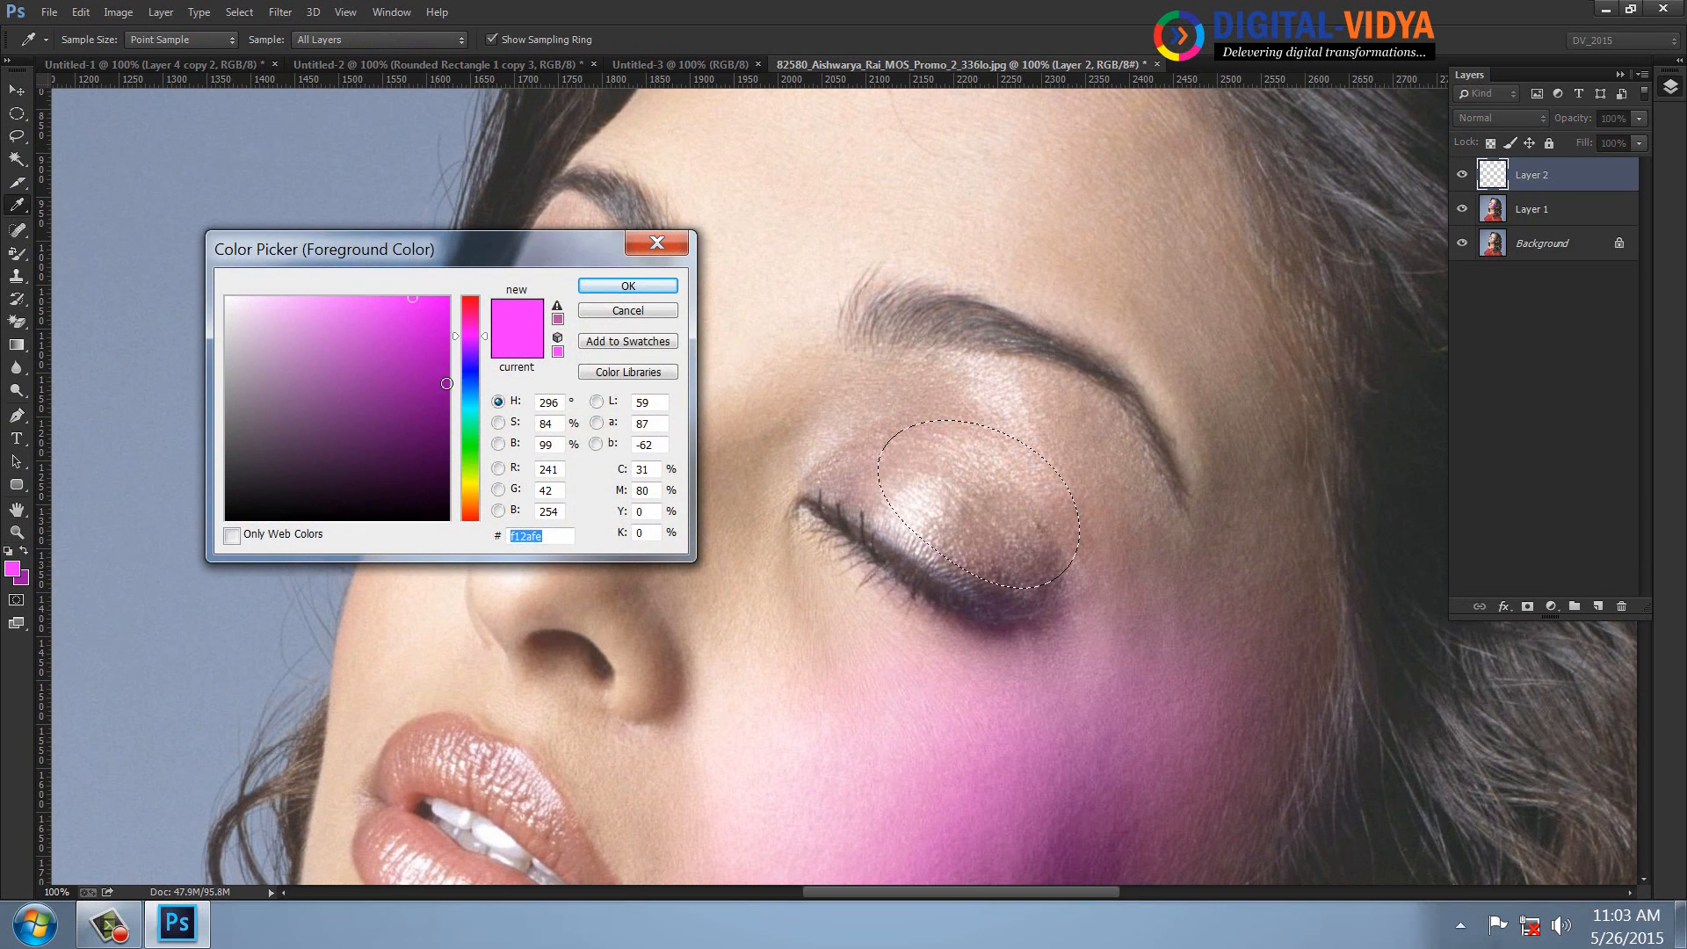
pyautogui.click(470, 392)
pyautogui.click(428, 337)
pyautogui.click(604, 292)
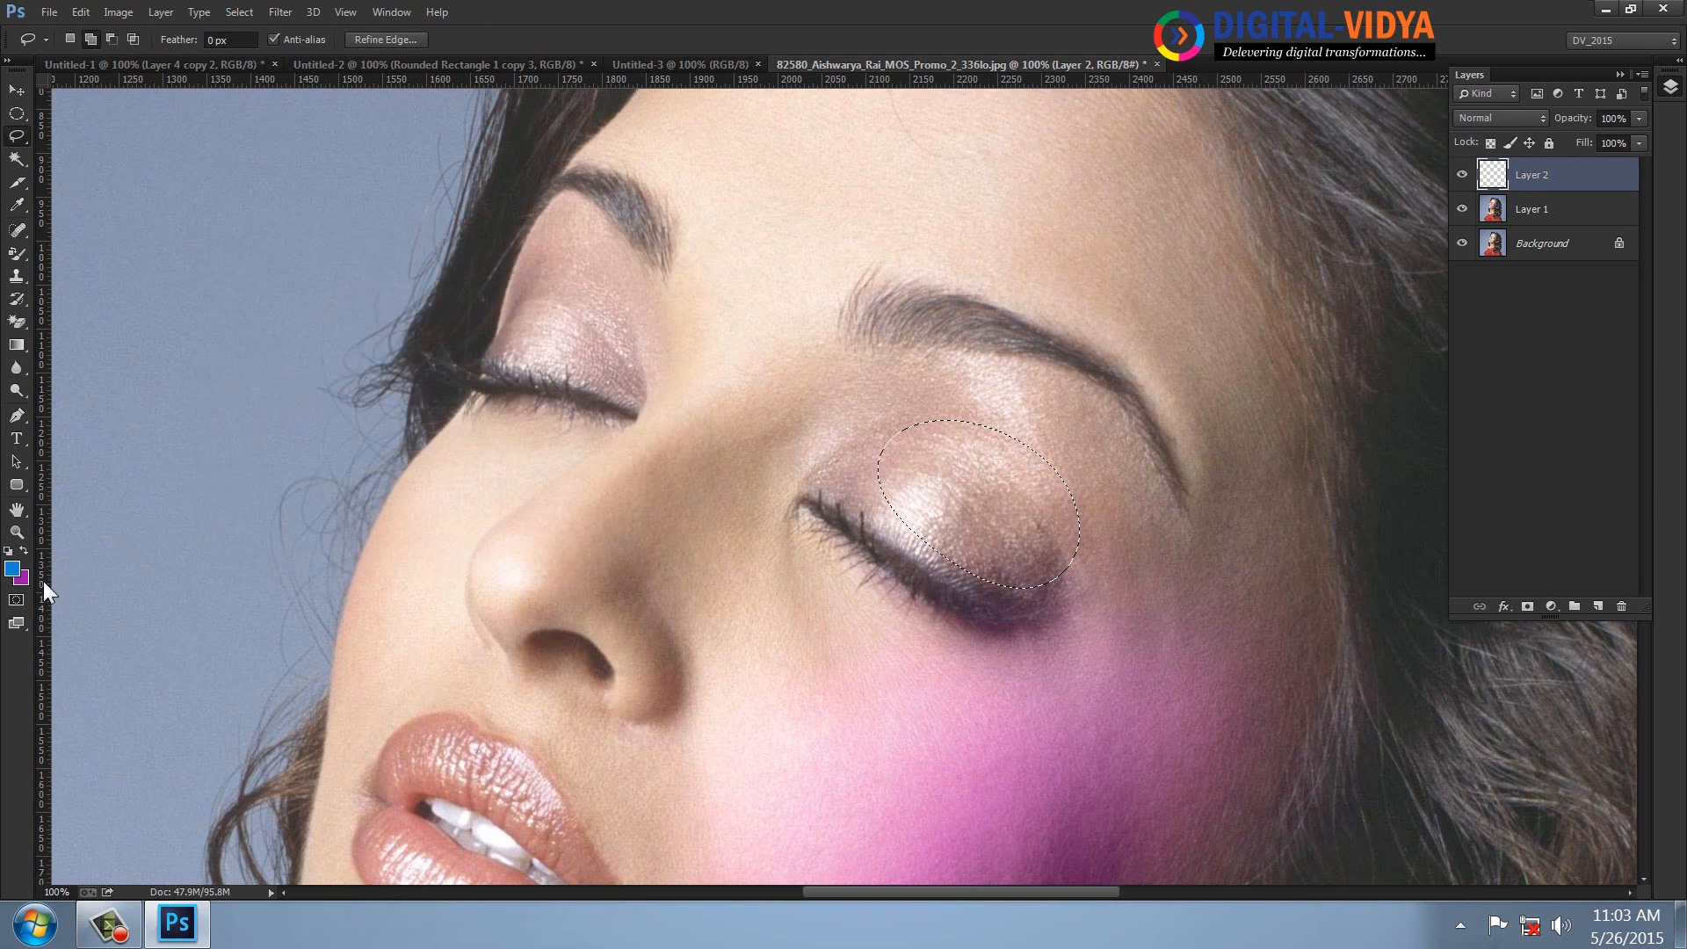
pyautogui.click(19, 577)
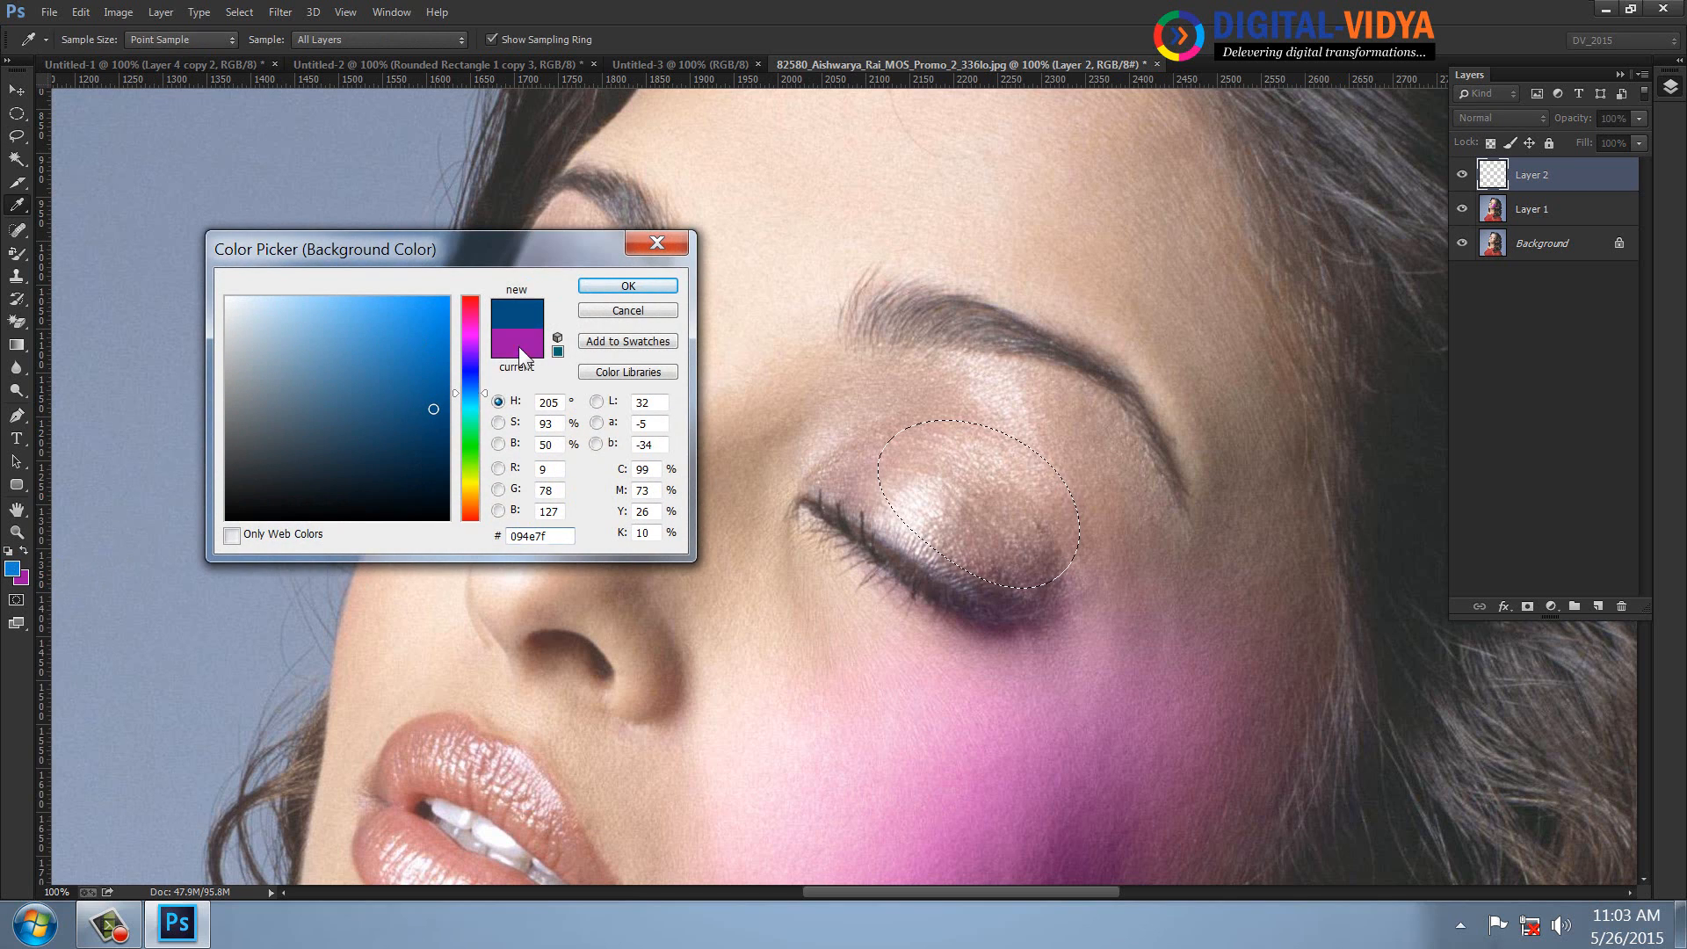
pyautogui.click(649, 285)
# - Fill the eyelid selection with a radial blue gradient, deselect it, and set the layer's blend mode to Color
pyautogui.click(17, 342)
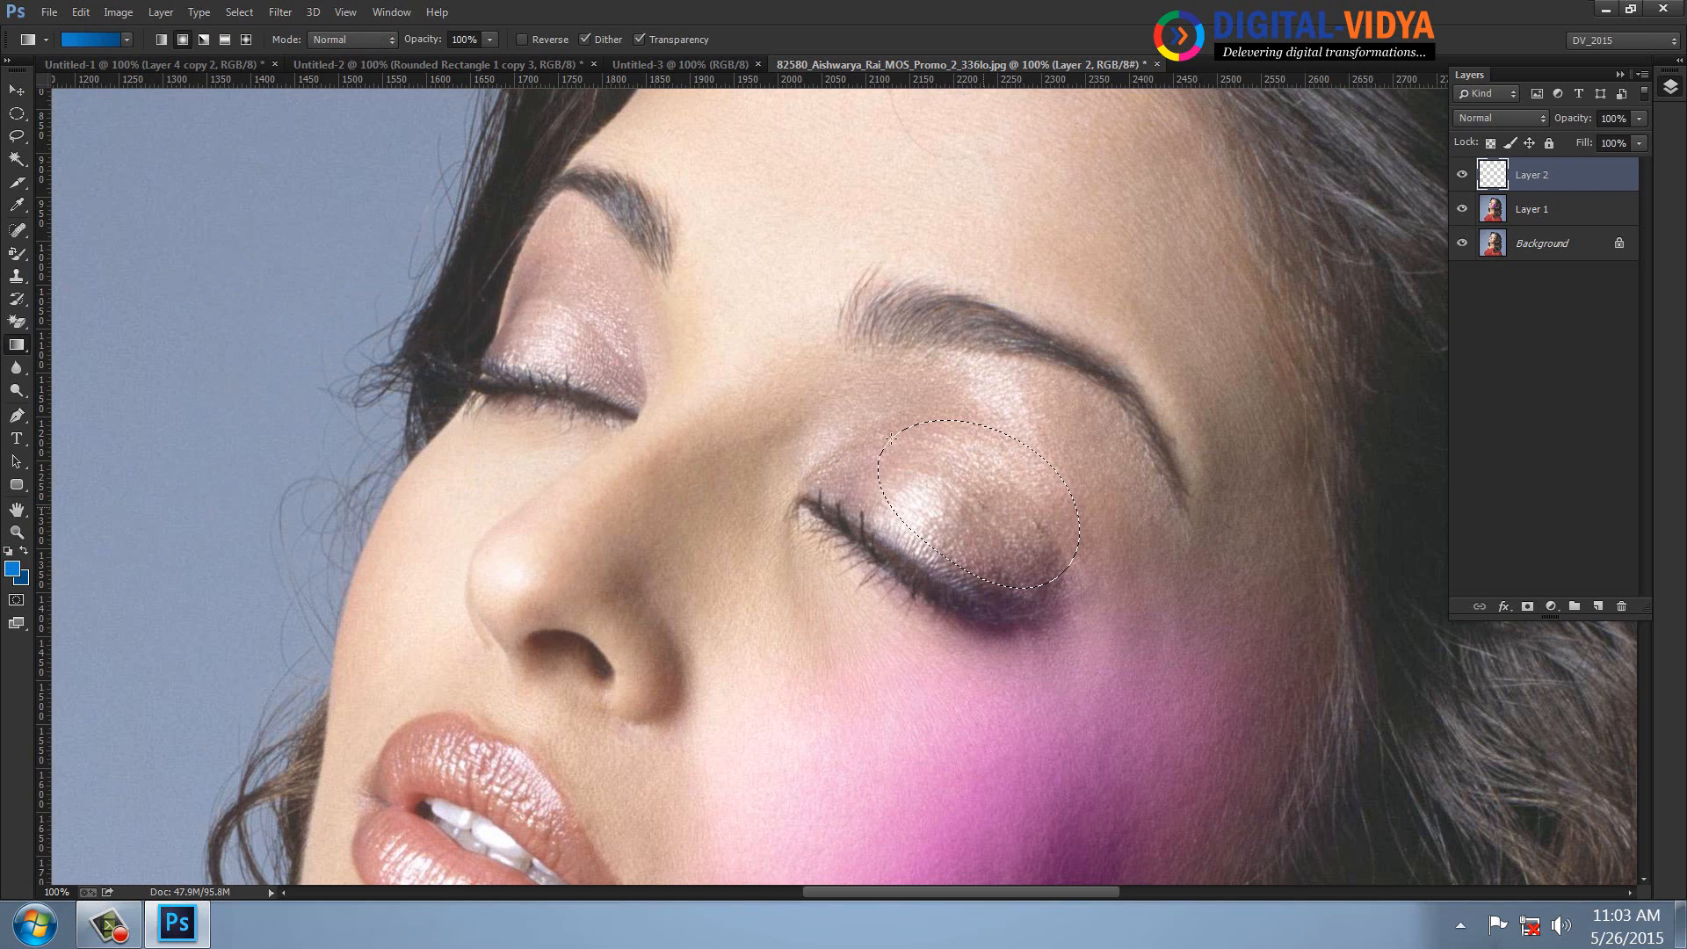
pyautogui.moveTo(939, 525); pyautogui.dragTo(1019, 474)
pyautogui.hotkey('ctrl', 'd')
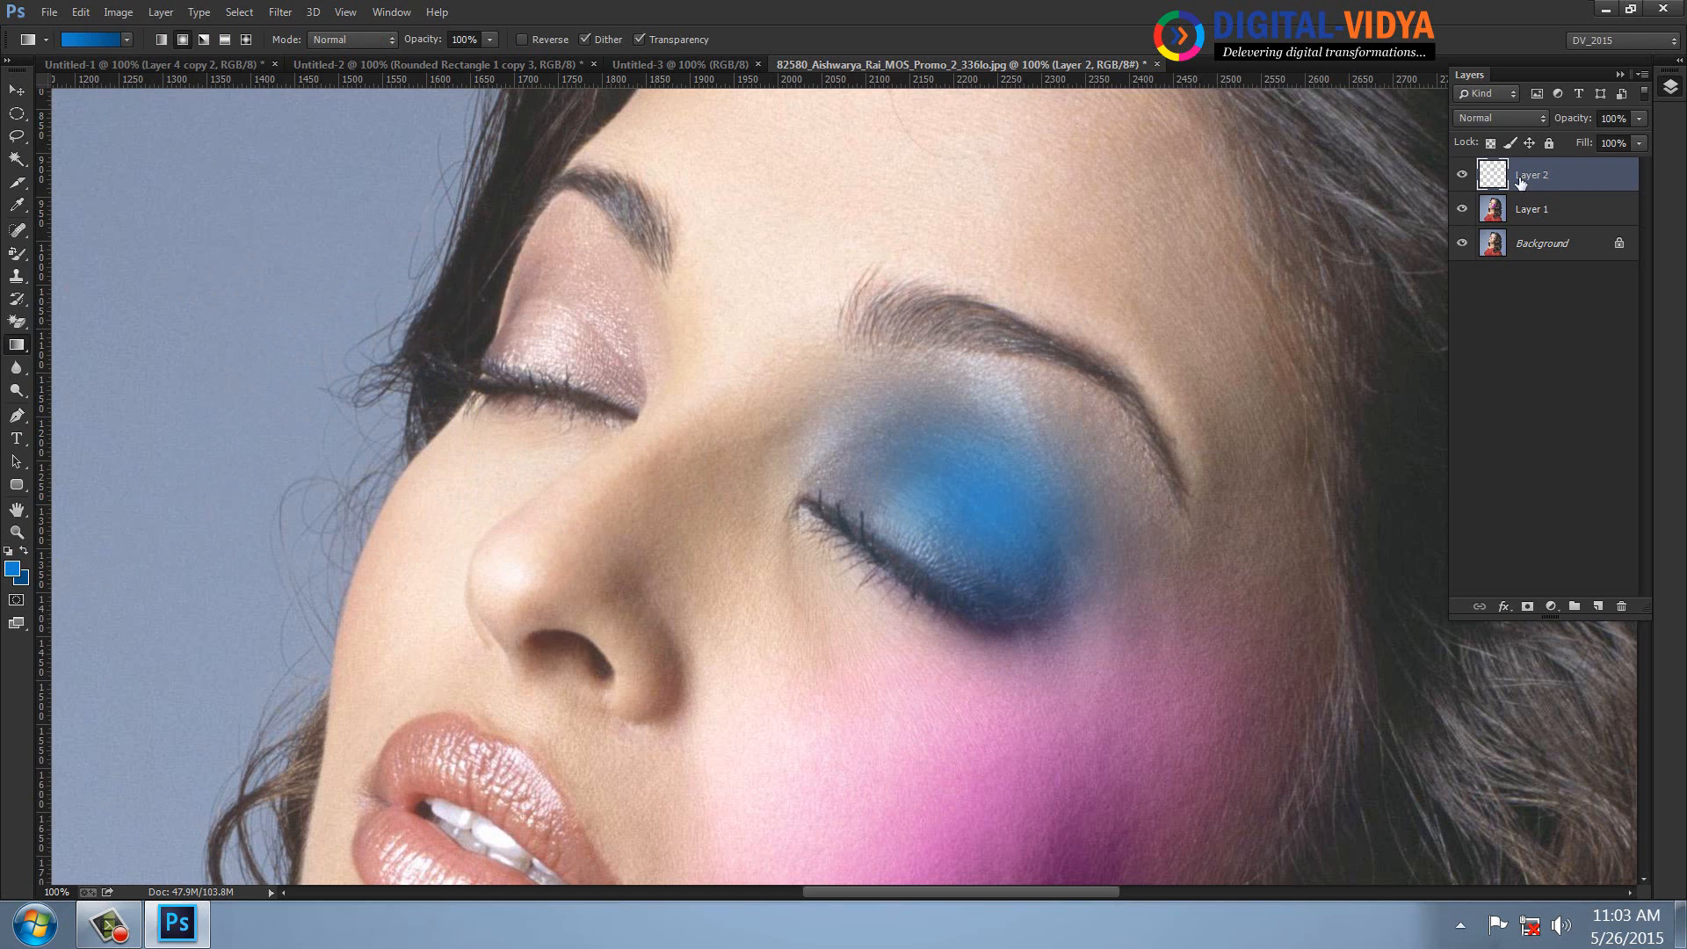
pyautogui.click(1532, 112)
pyautogui.click(1485, 659)
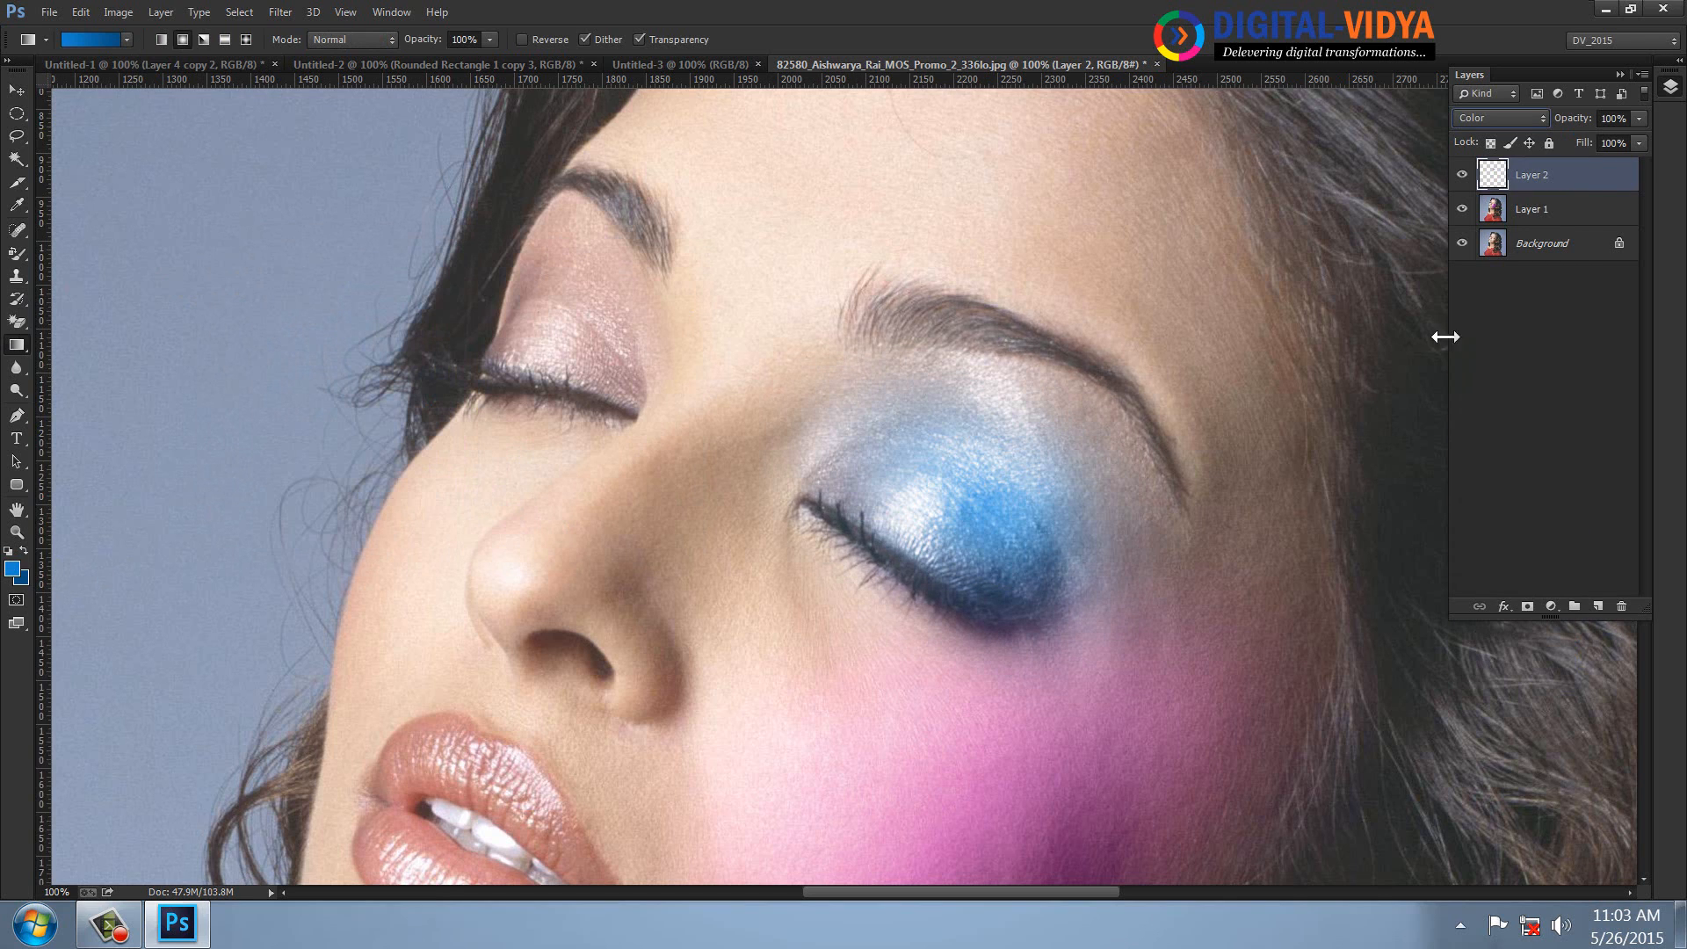
# - Outline the lips with a freehand lasso selection and subtract the teeth area between them
pyautogui.moveTo(788, 455); pyautogui.dragTo(907, 281)
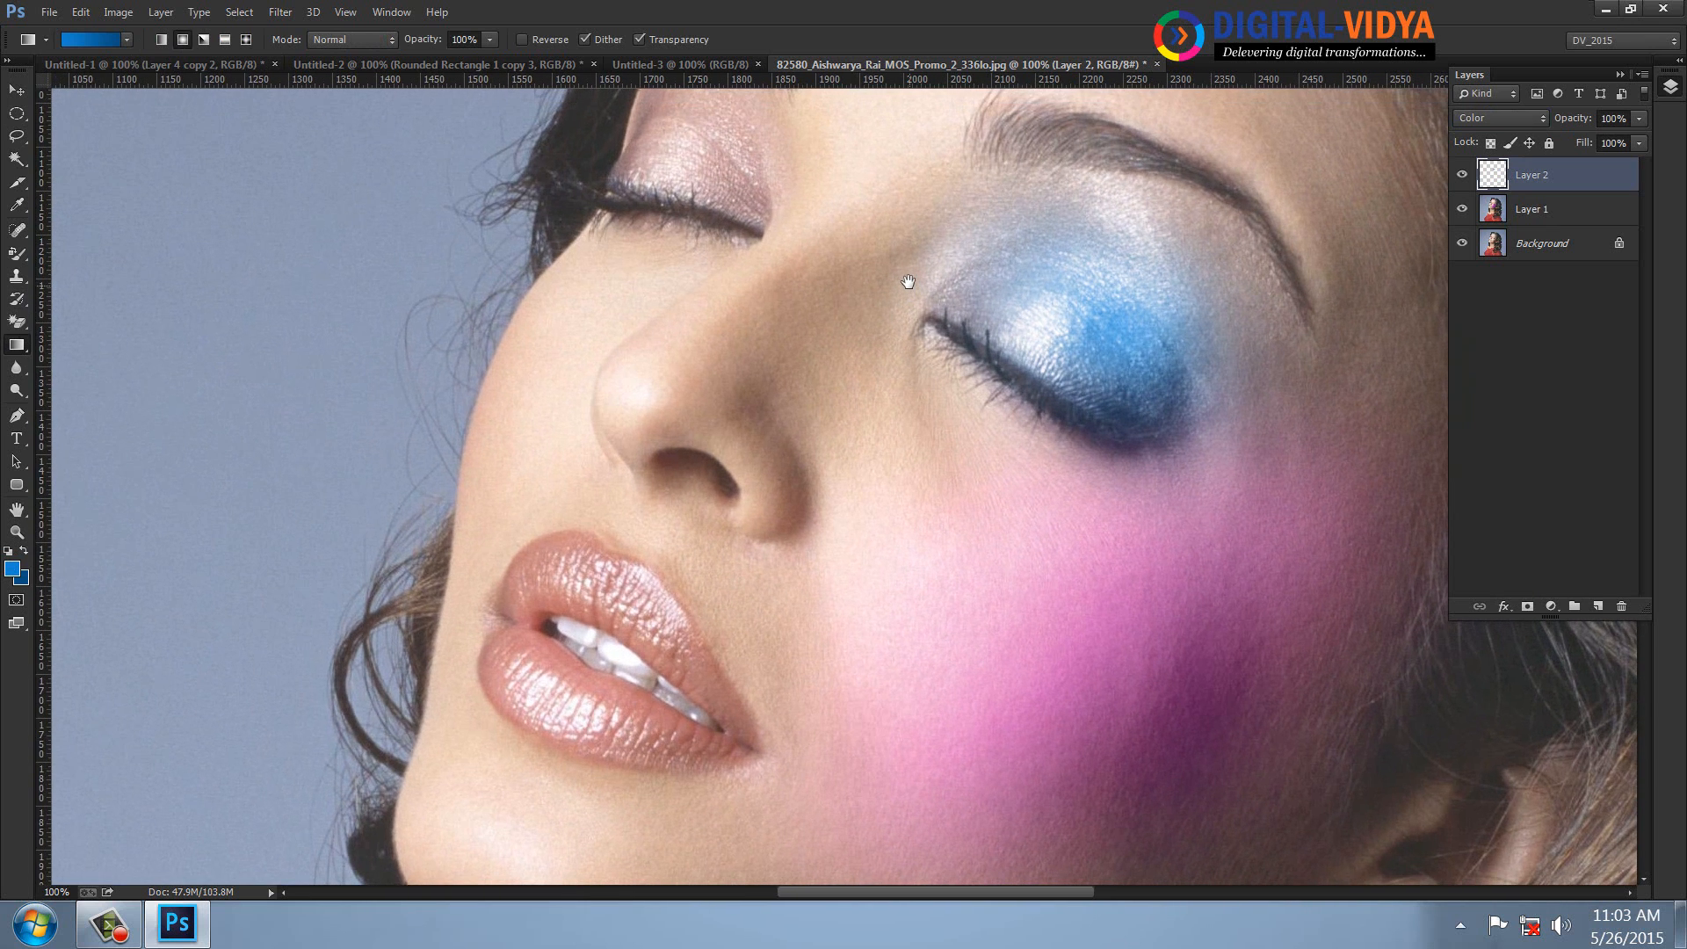
pyautogui.moveTo(809, 446); pyautogui.dragTo(790, 353)
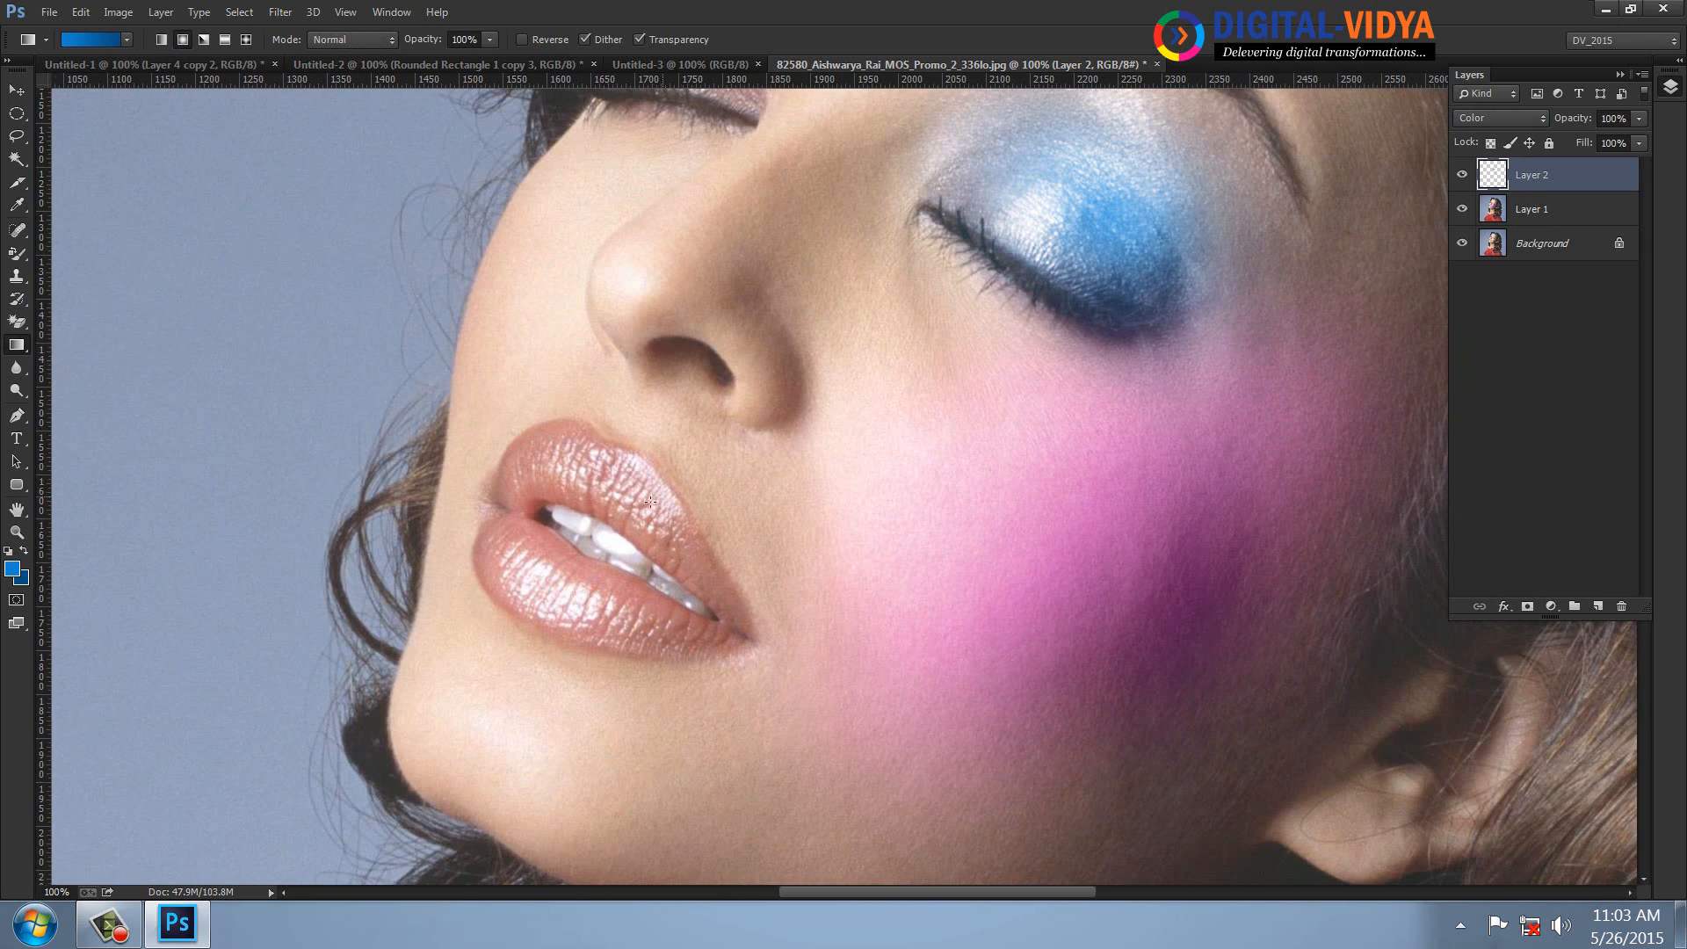
pyautogui.click(16, 138)
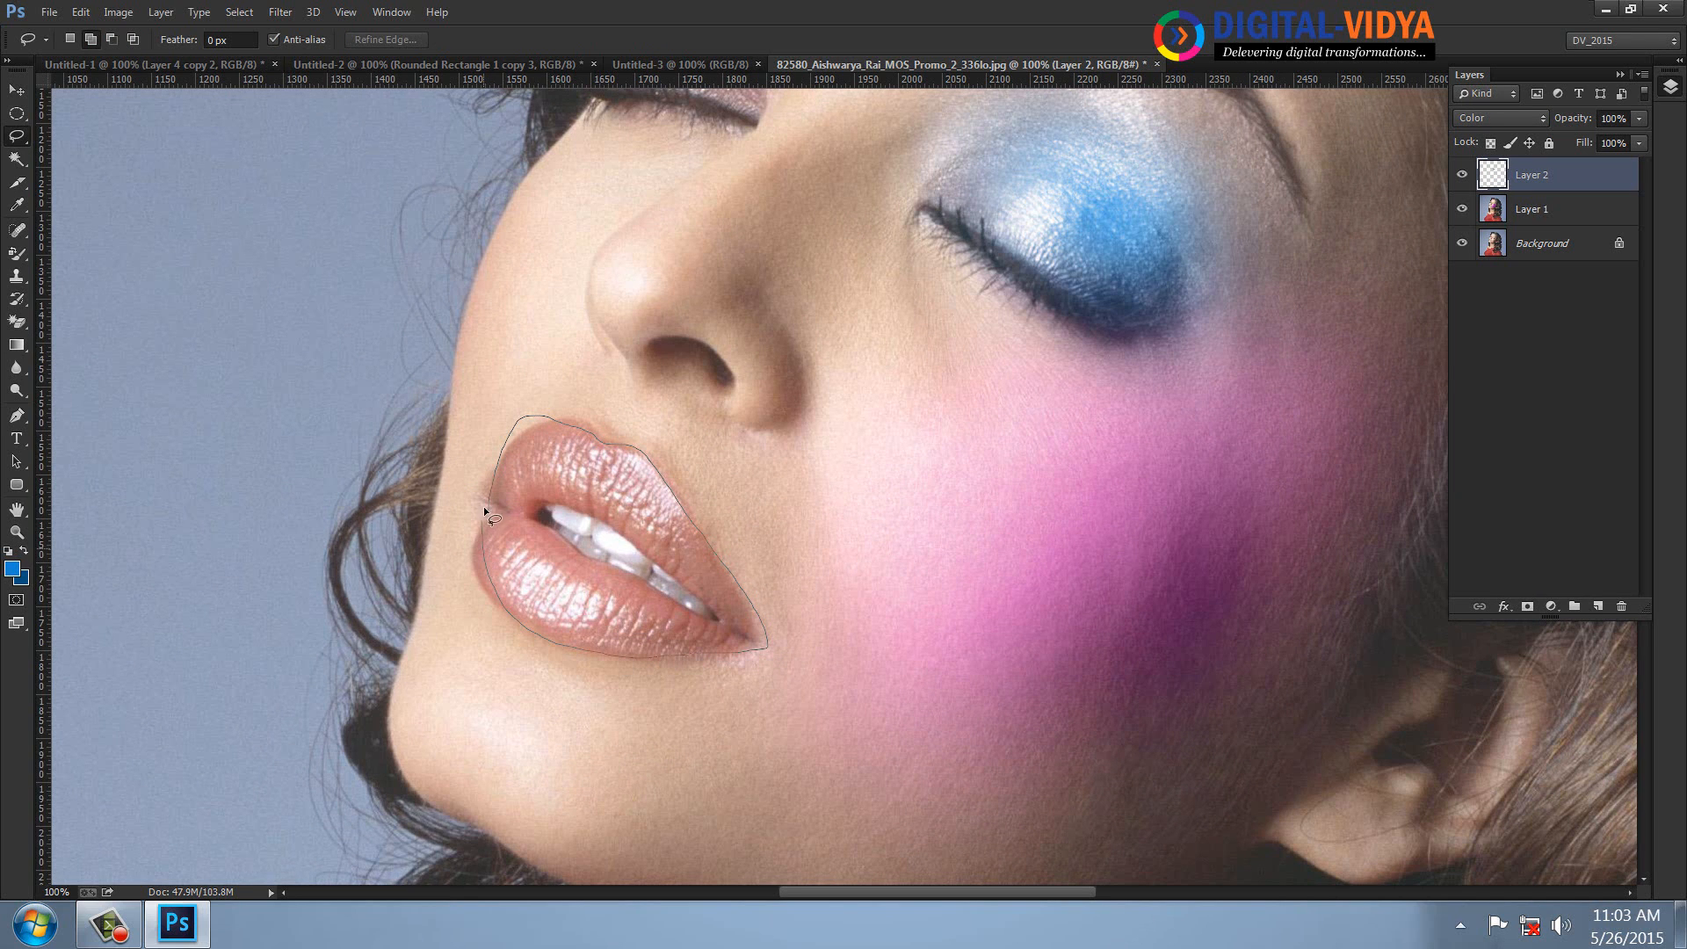
pyautogui.moveTo(484, 506); pyautogui.dragTo(485, 508)
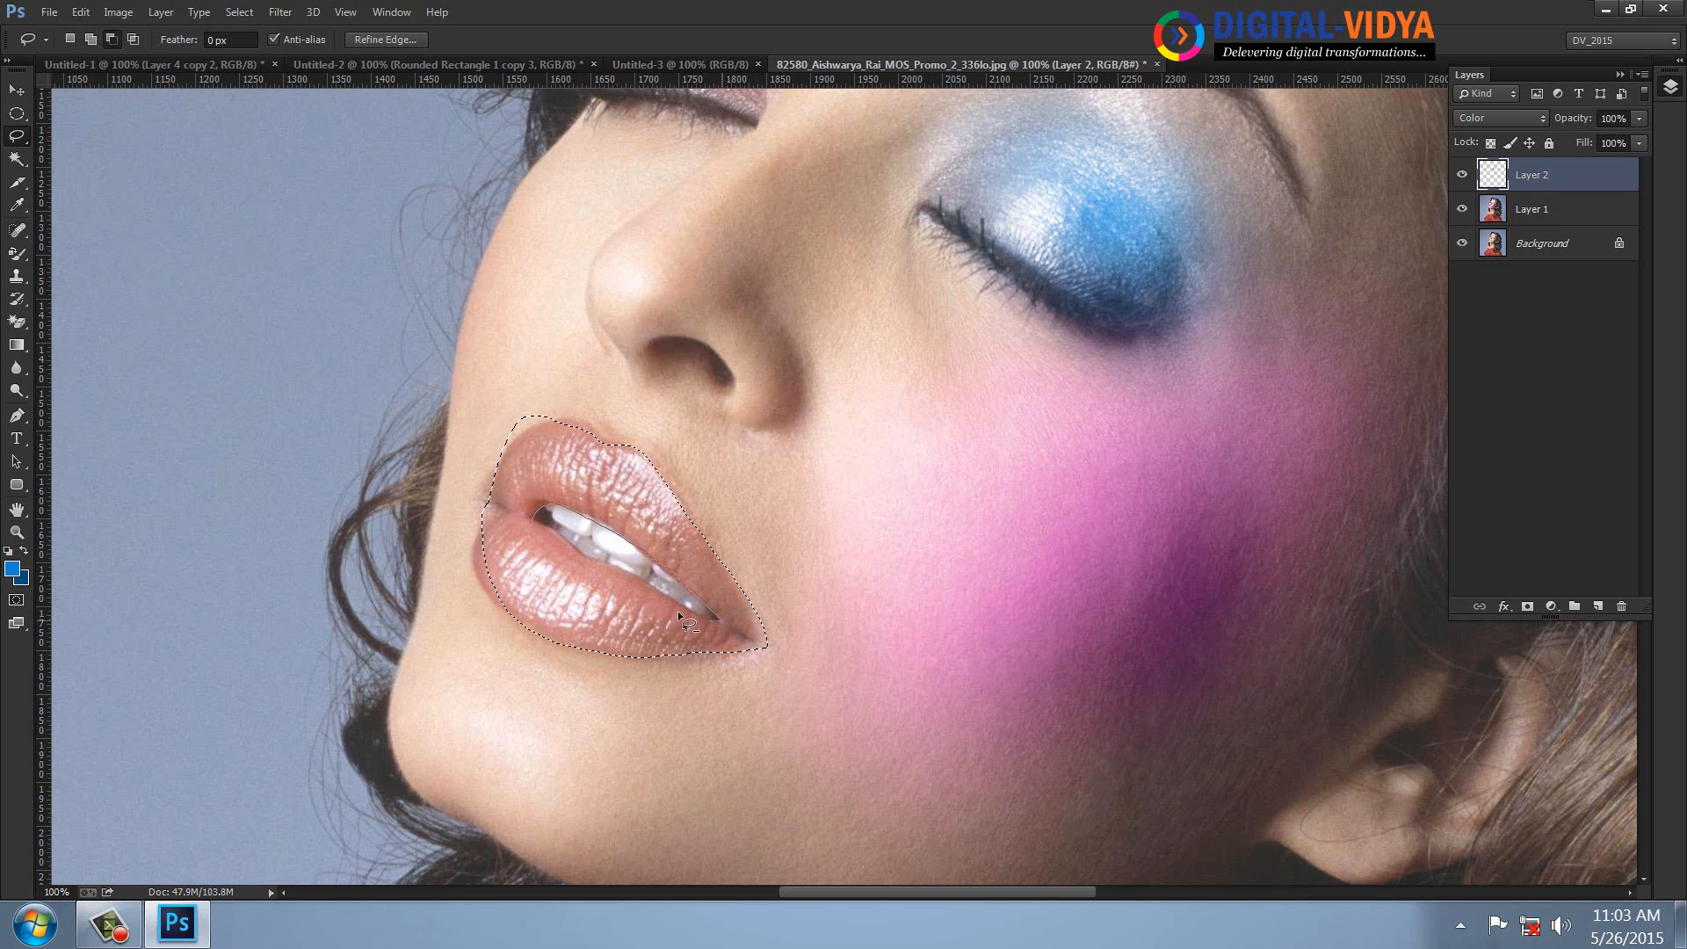
pyautogui.moveTo(557, 531); pyautogui.dragTo(516, 513)
# - Feather the lip selection by 25 pixels and add a new layer above the blue eyeshadow layer
pyautogui.rightClick(627, 483)
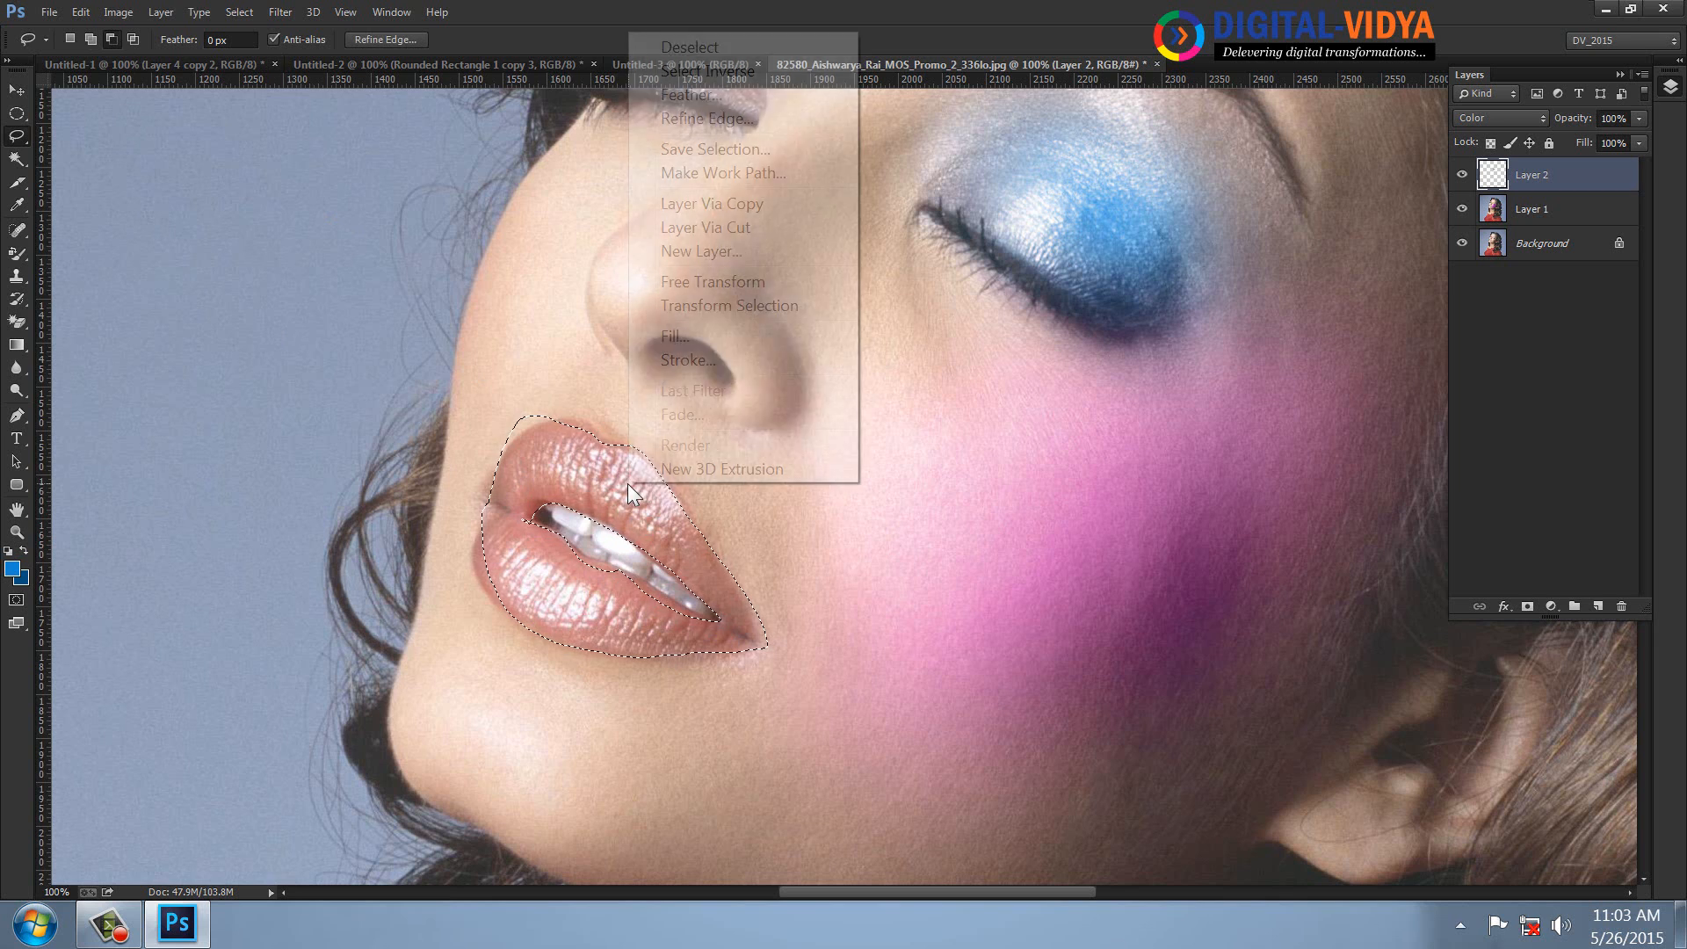
pyautogui.click(695, 93)
pyautogui.write('20')
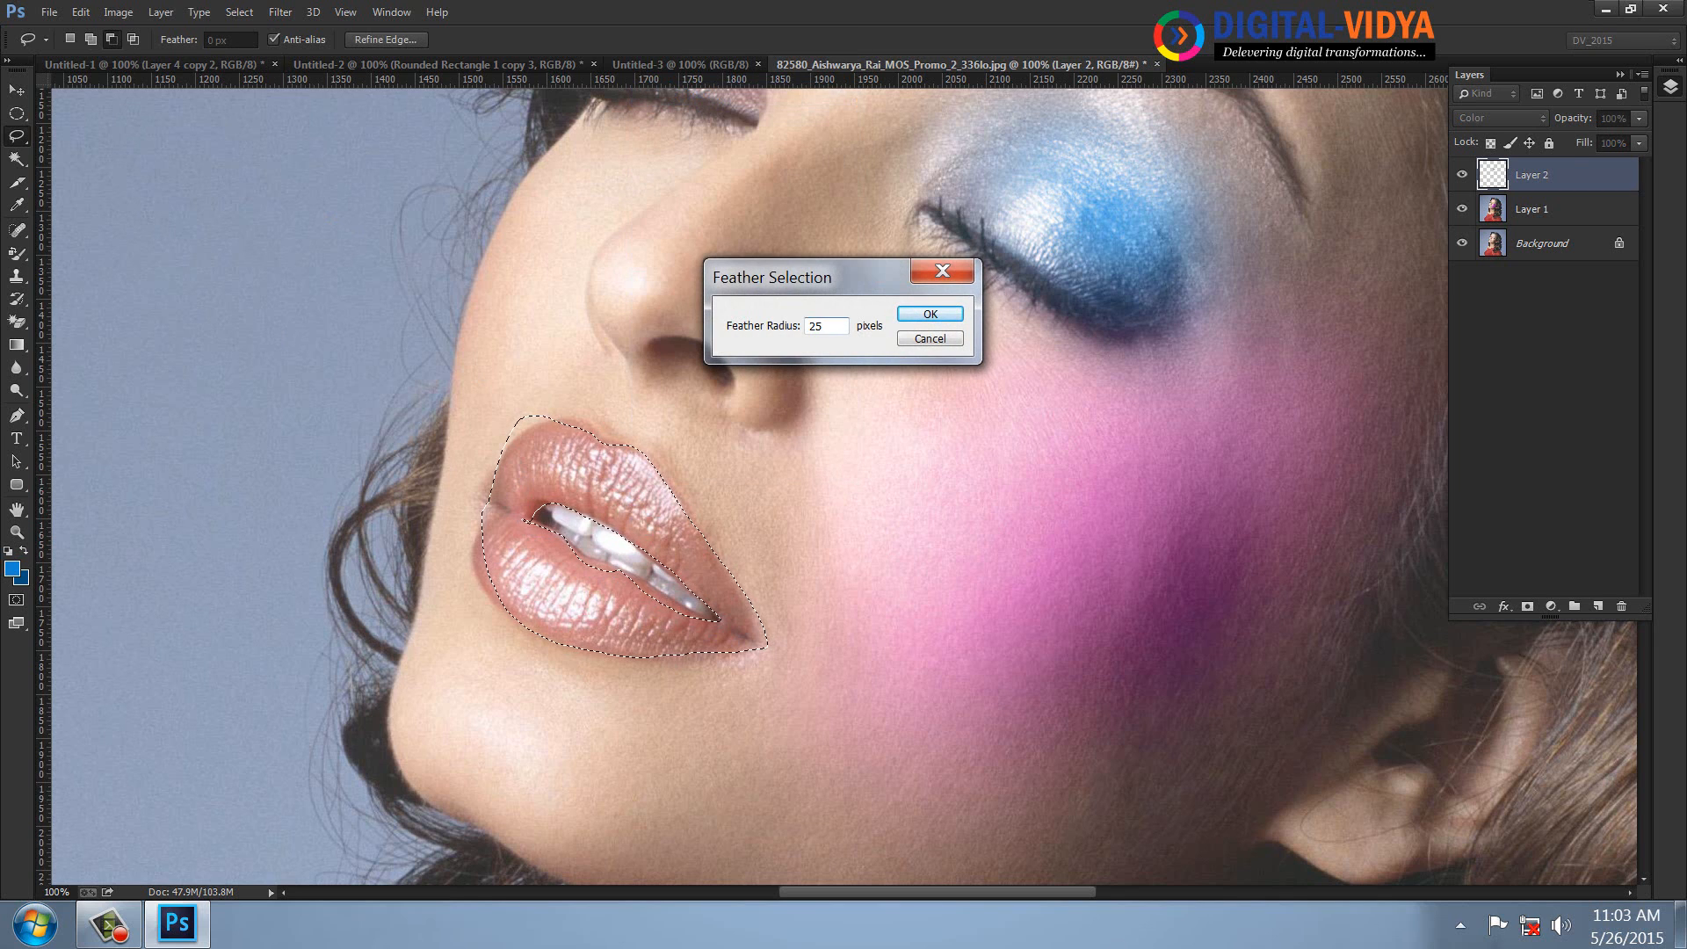
pyautogui.press('Return')
pyautogui.click(1597, 606)
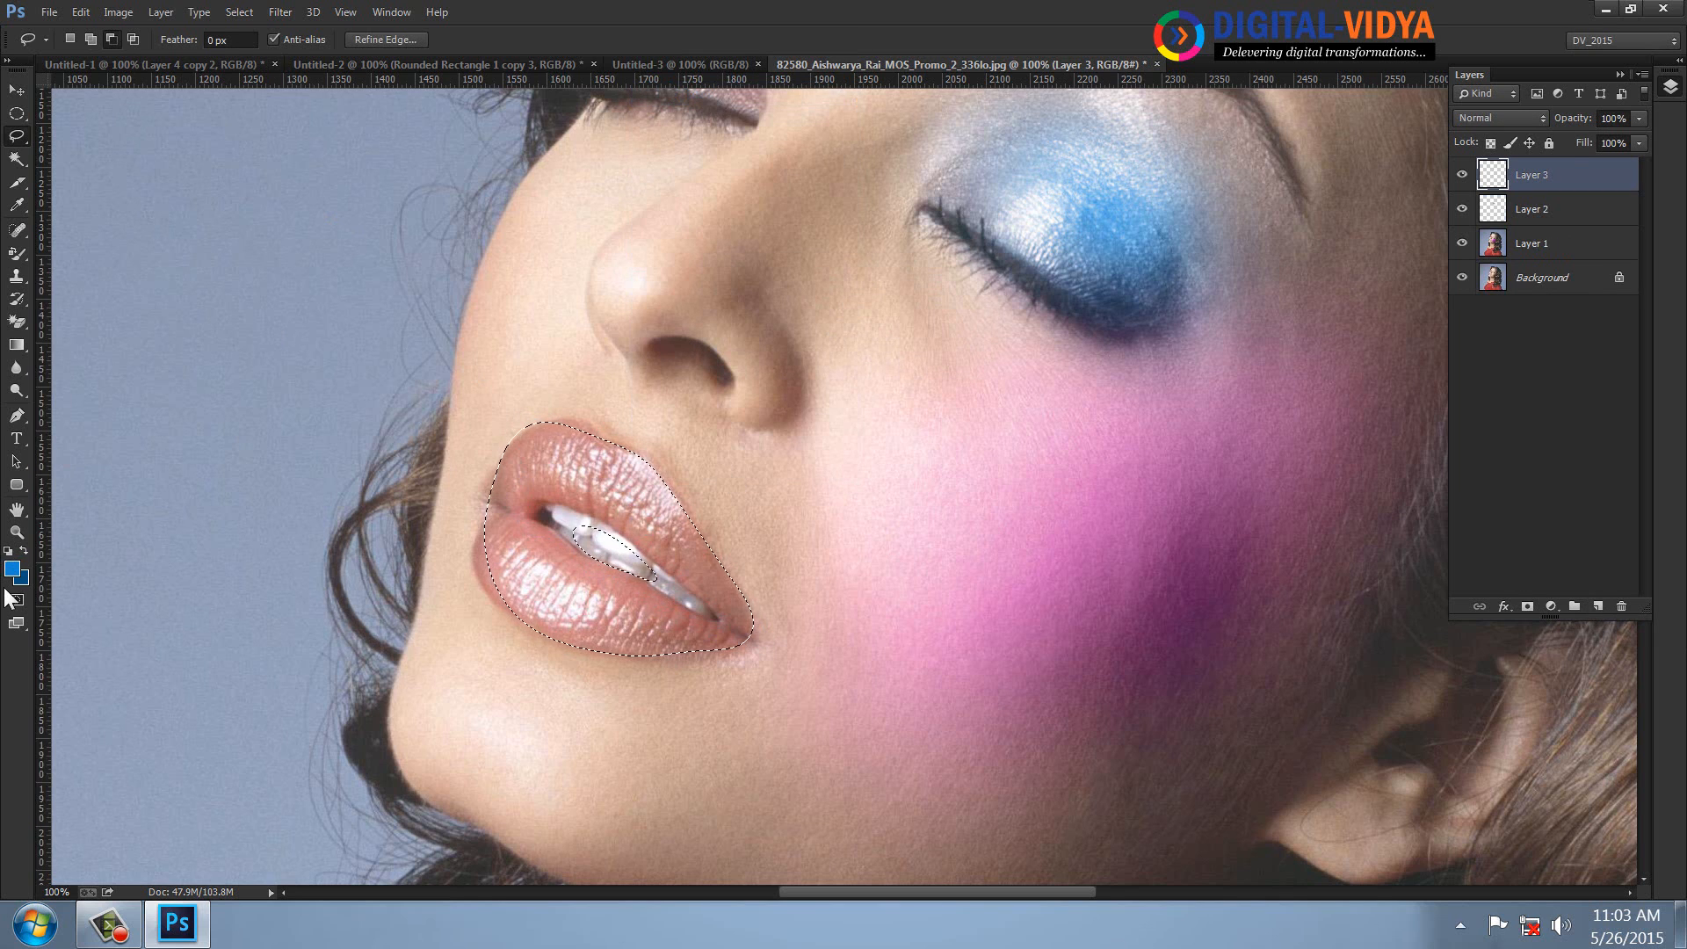
# - Set the foreground colour to red #f80000 and the background colour to dark red #760707, and activate the Gradient tool
pyautogui.click(12, 568)
pyautogui.click(468, 335)
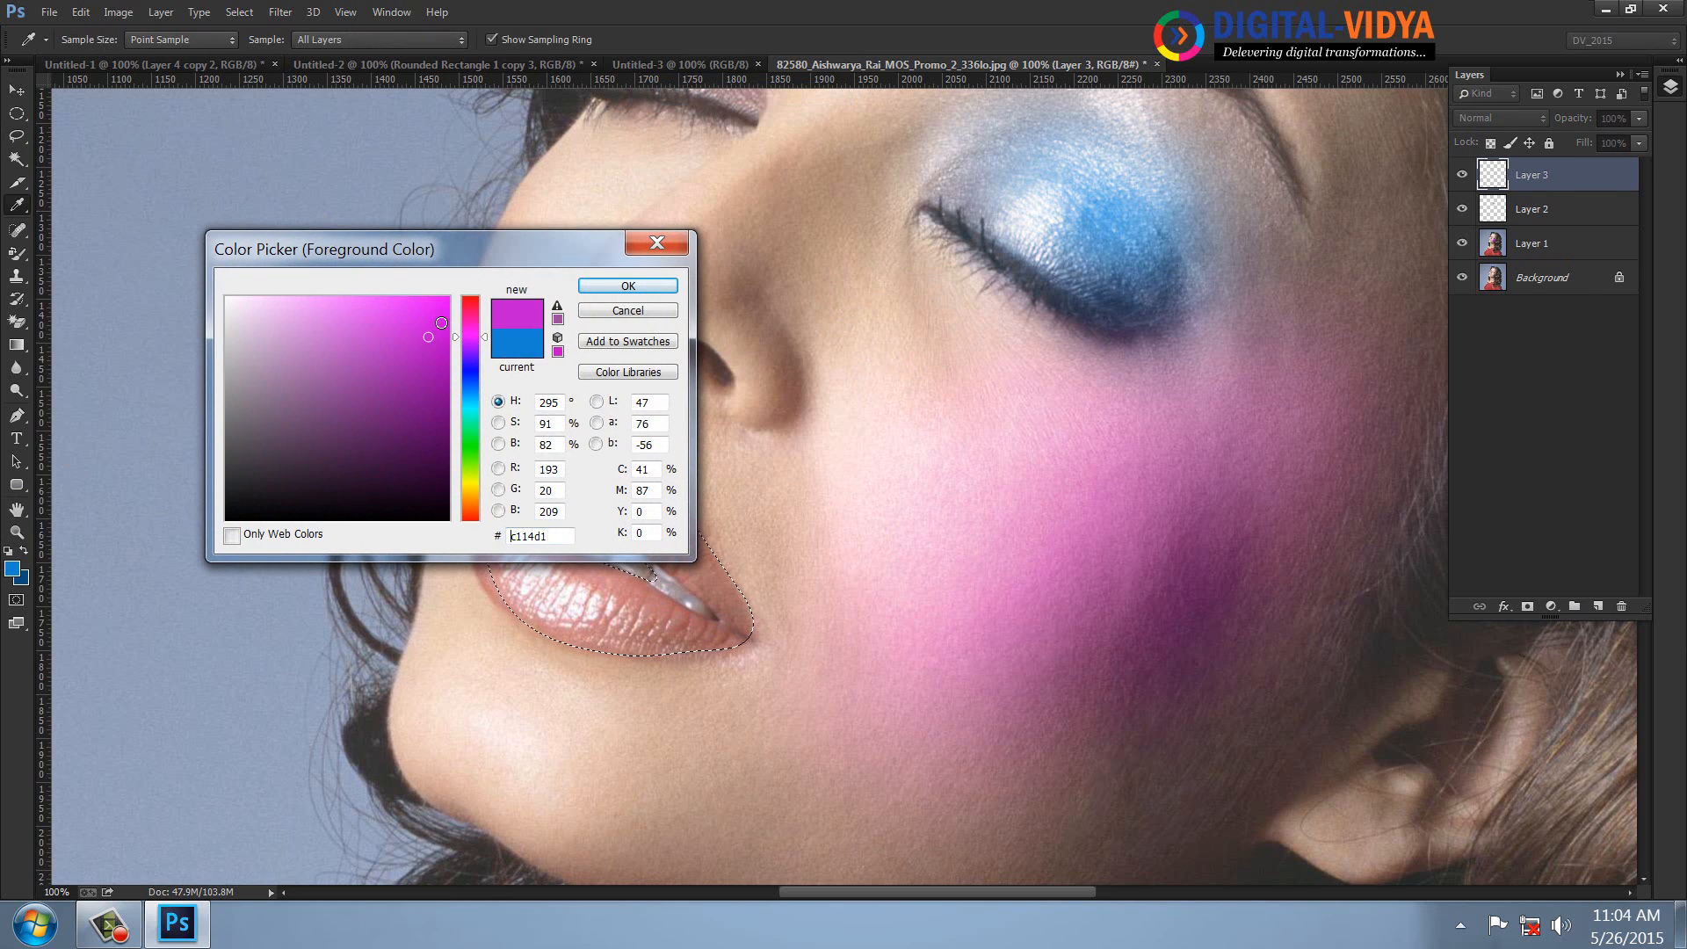
pyautogui.click(469, 298)
pyautogui.click(448, 303)
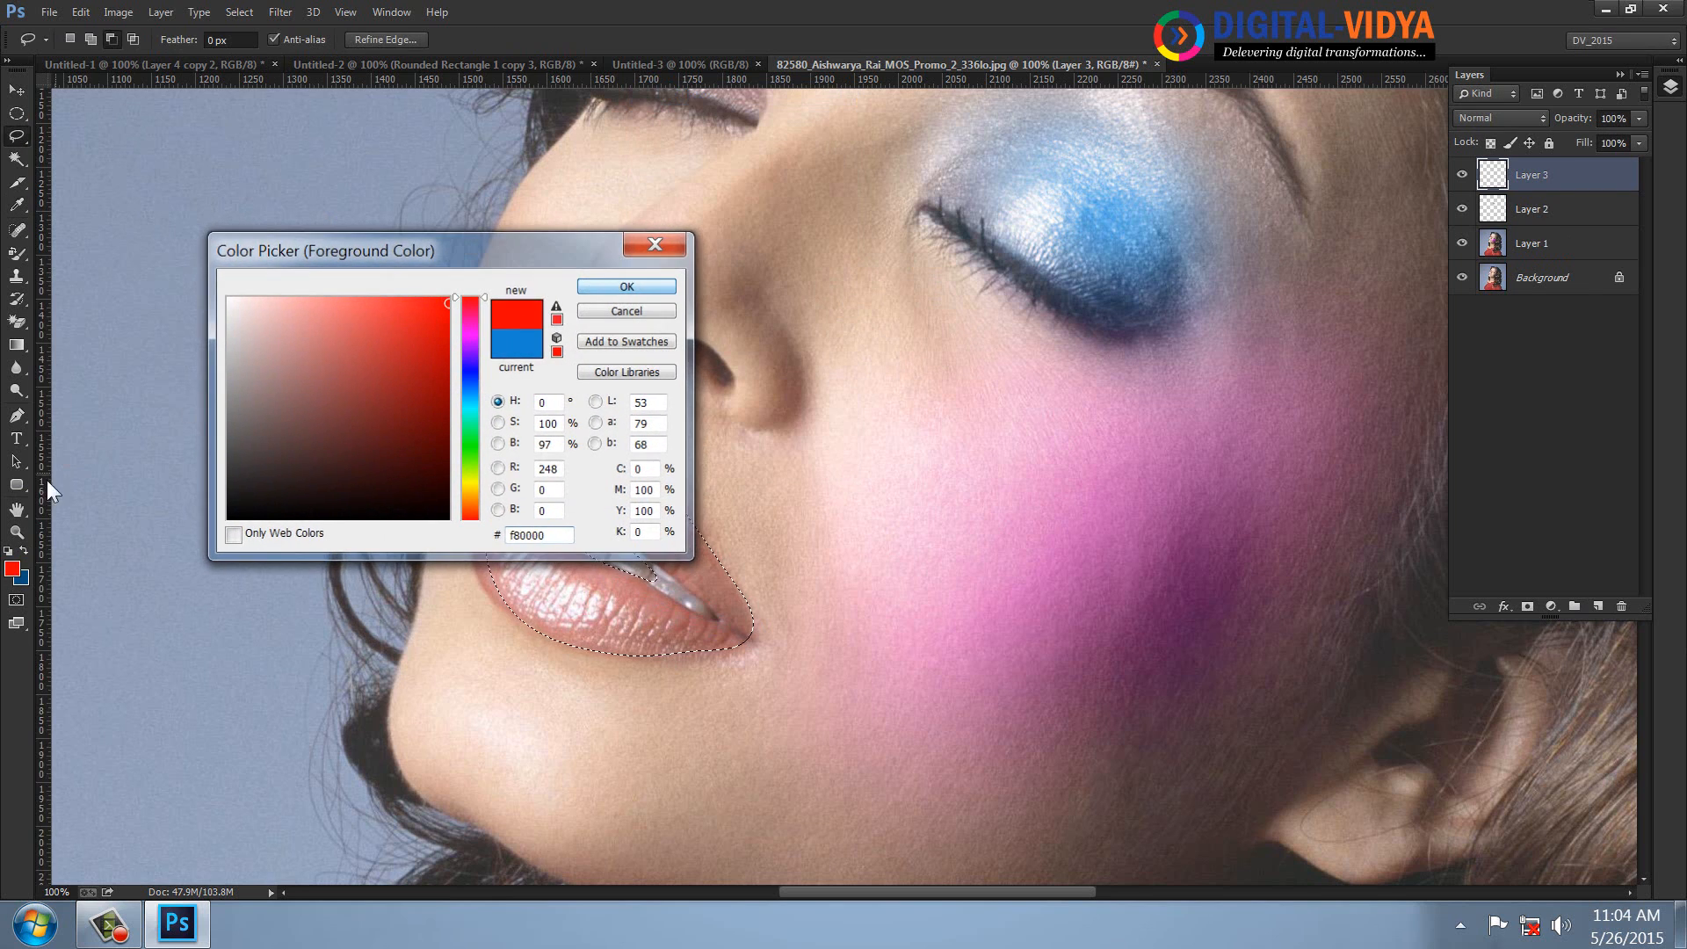
pyautogui.press('Return')
pyautogui.click(19, 577)
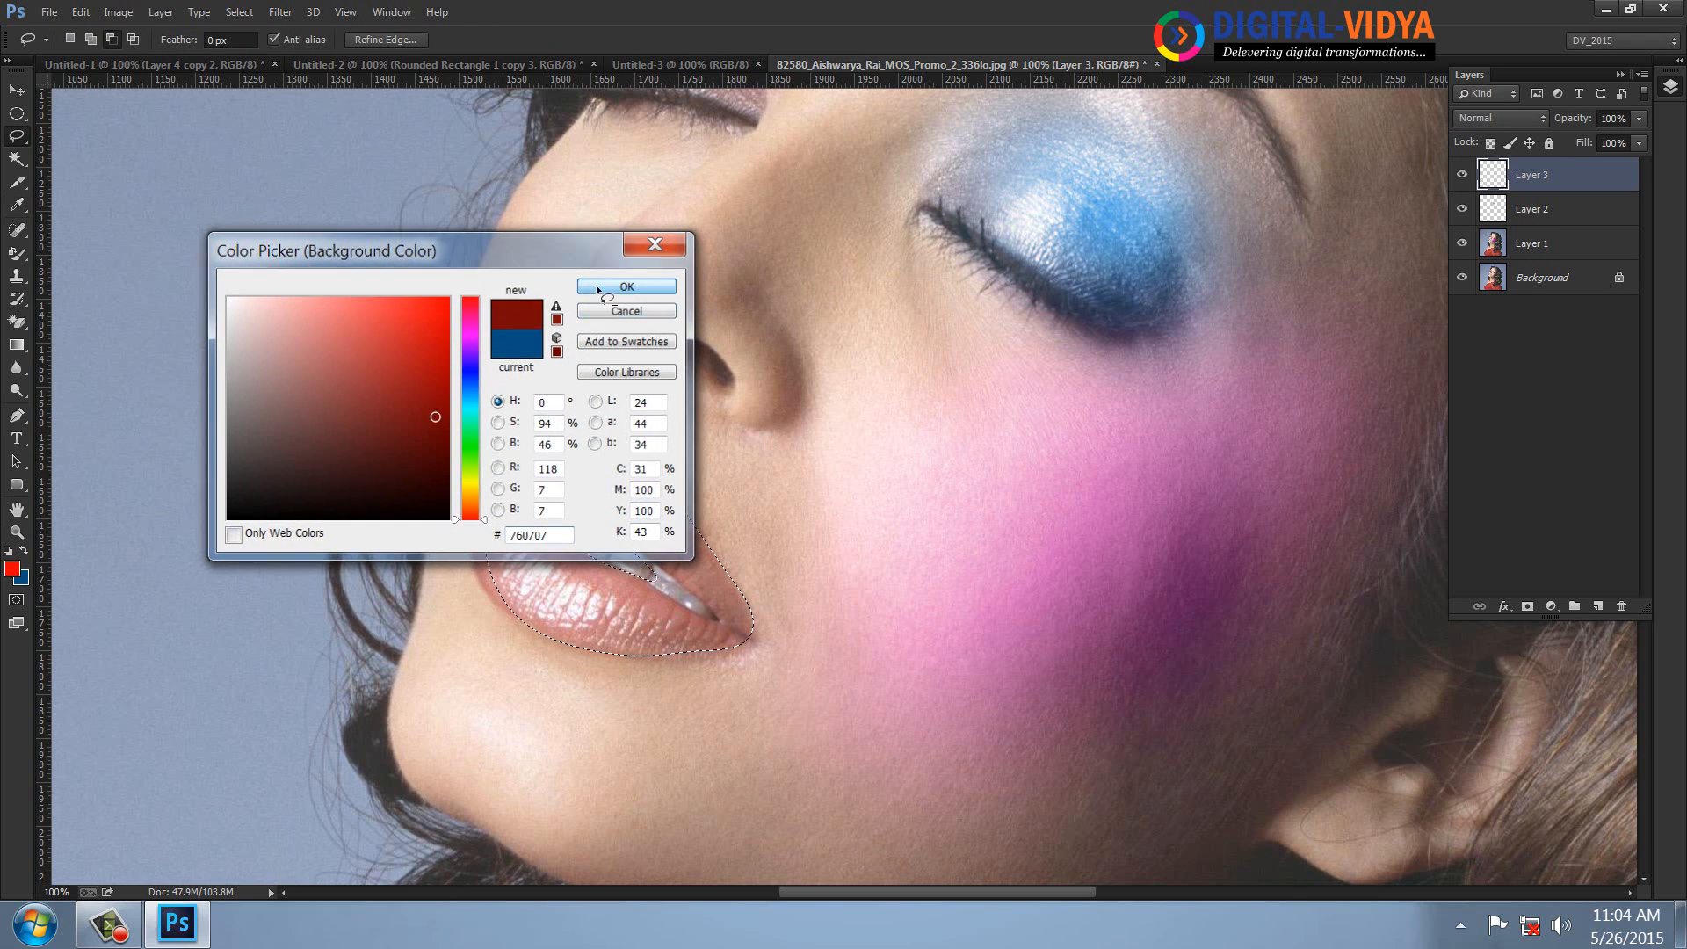
pyautogui.click(628, 286)
pyautogui.click(16, 344)
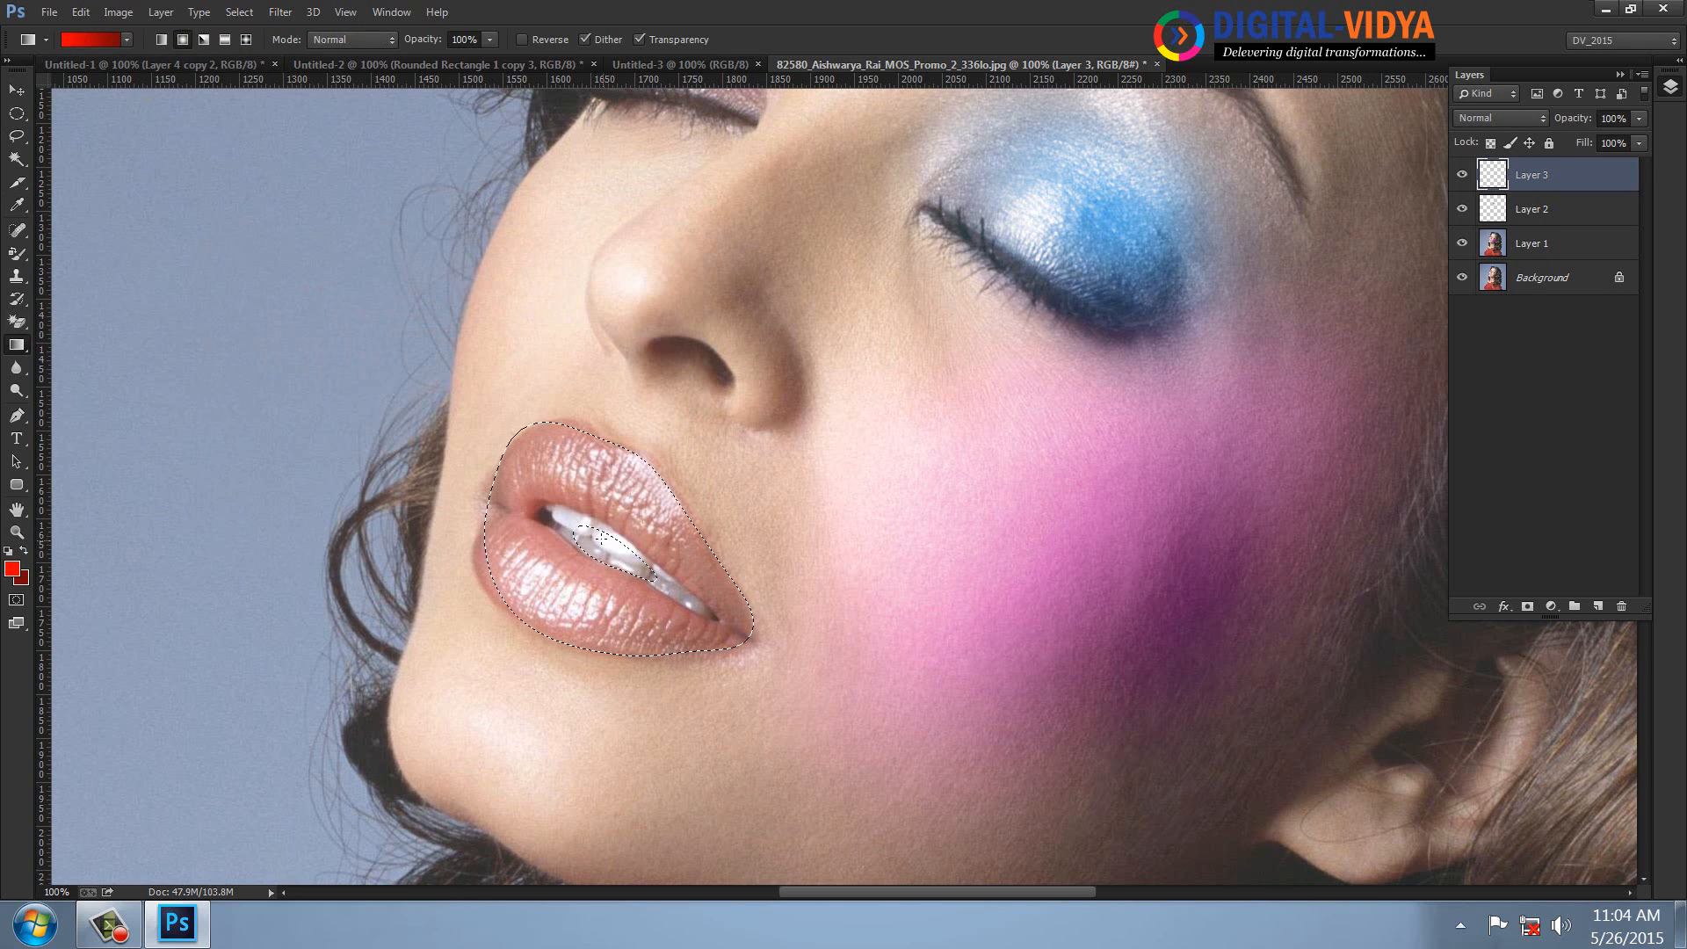
# - Fill the lip selection with the red radial gradient, deselect it, and set the layer's blend mode to Color
pyautogui.moveTo(597, 518); pyautogui.dragTo(398, 415)
pyautogui.hotkey('ctrl', 'd')
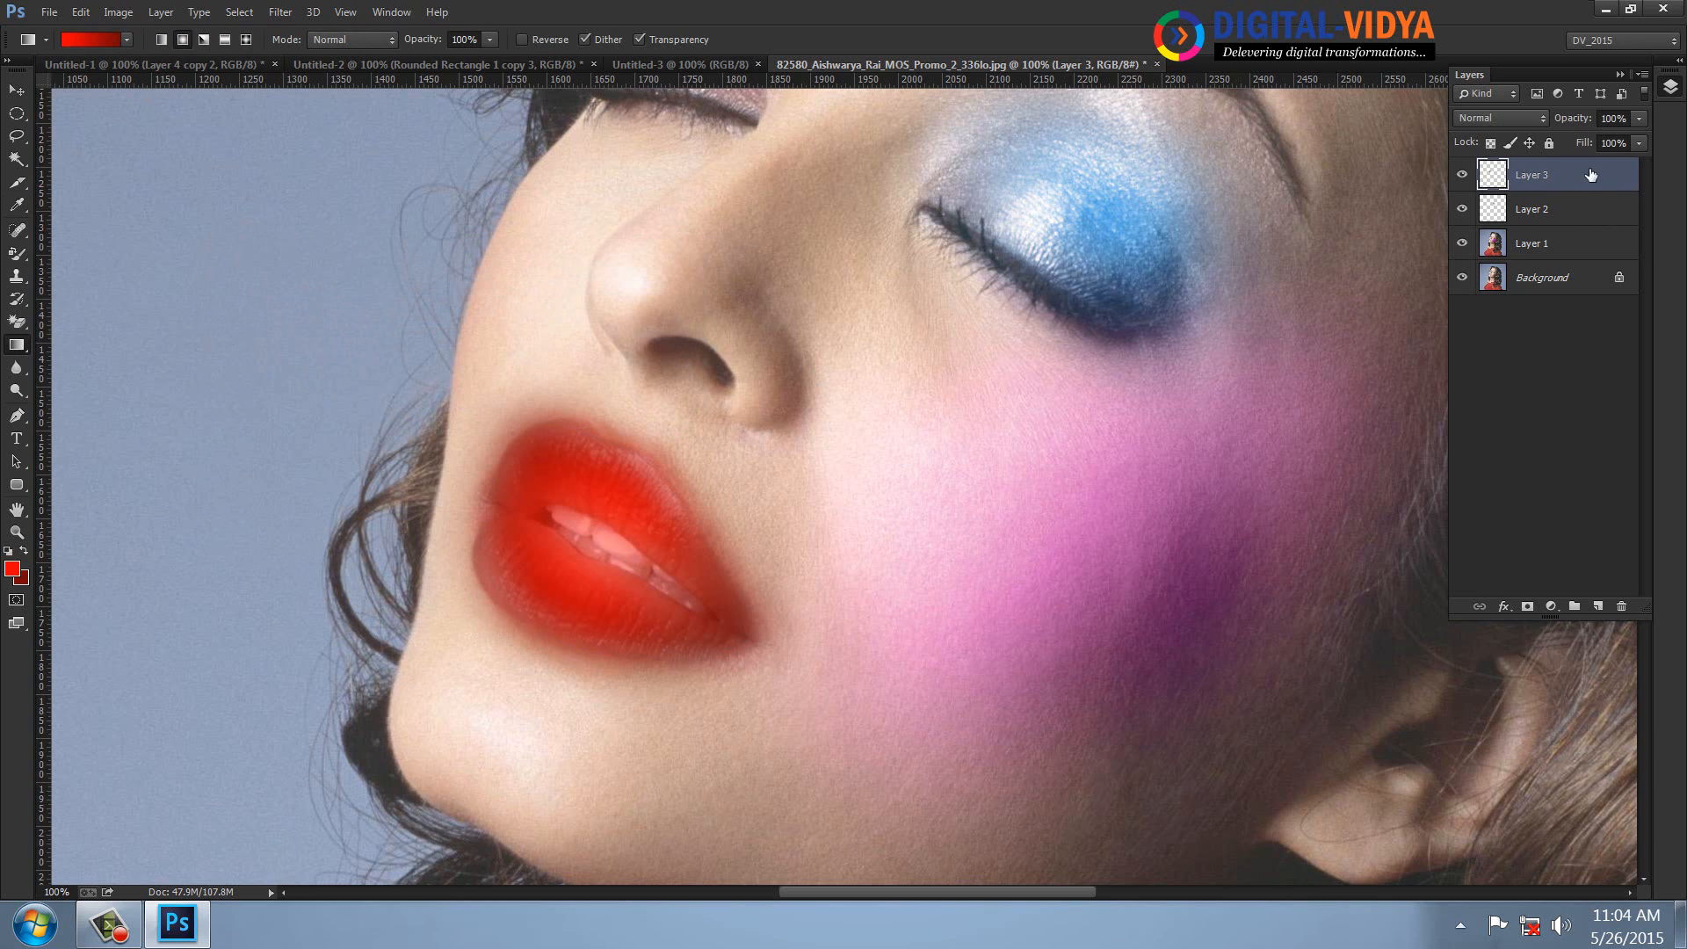
pyautogui.click(1528, 118)
pyautogui.click(1470, 663)
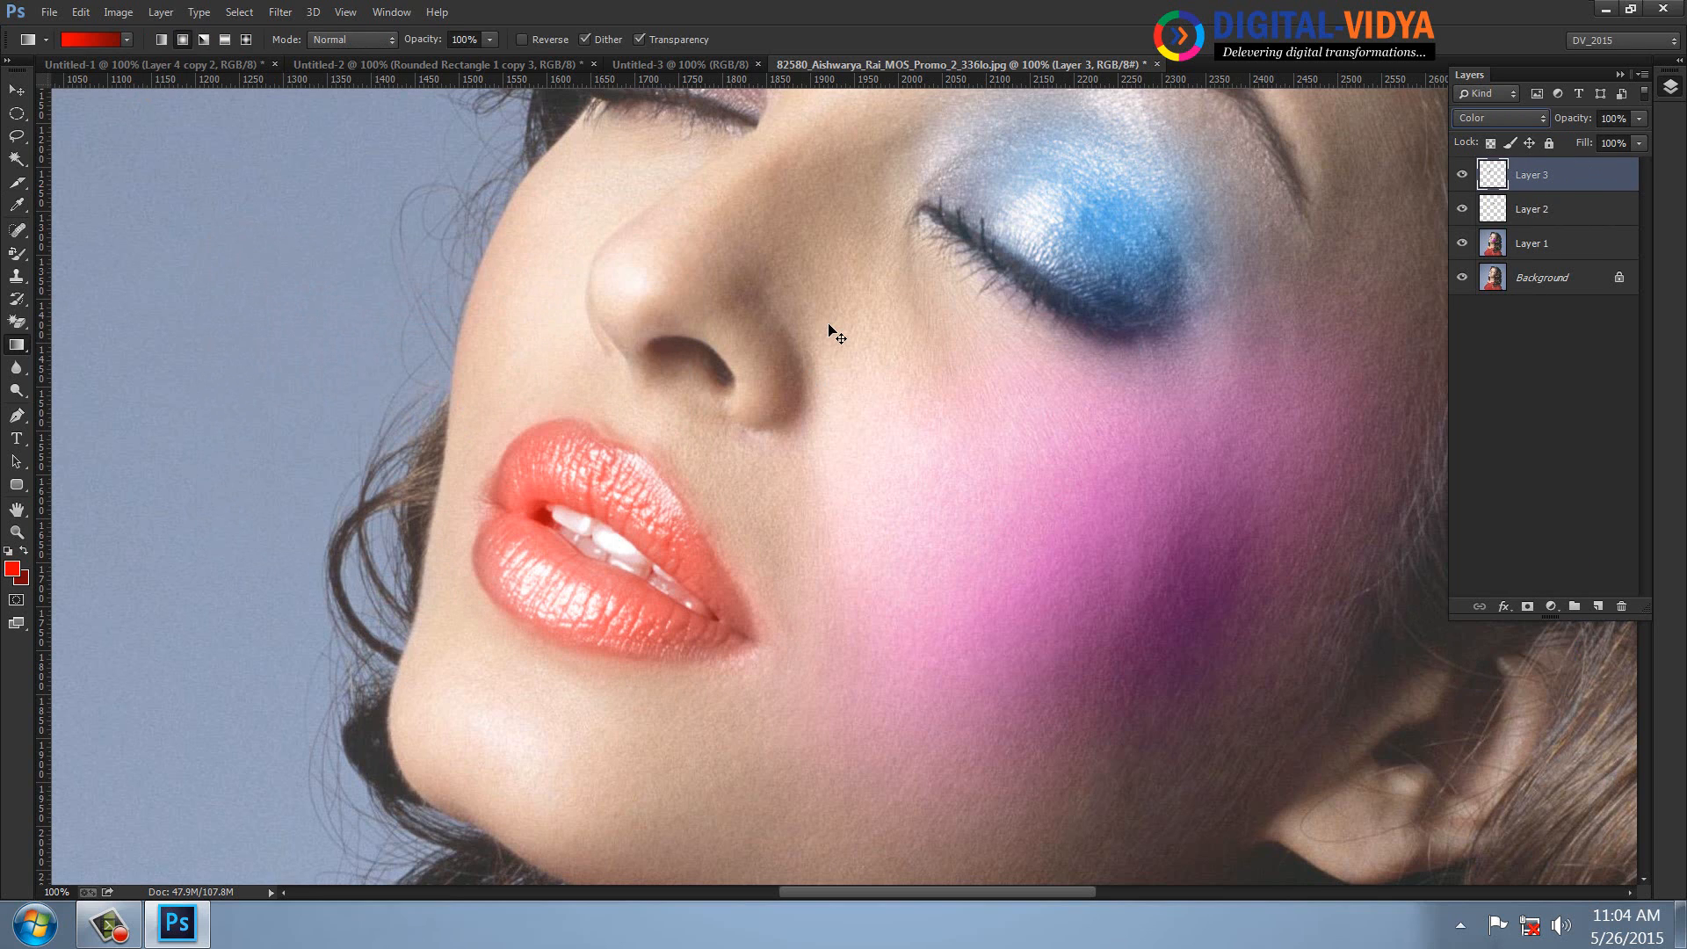
pyautogui.hotkey('ctrl', '-')
pyautogui.hotkey('ctrl', '-')
pyautogui.hotkey('ctrl', '-')
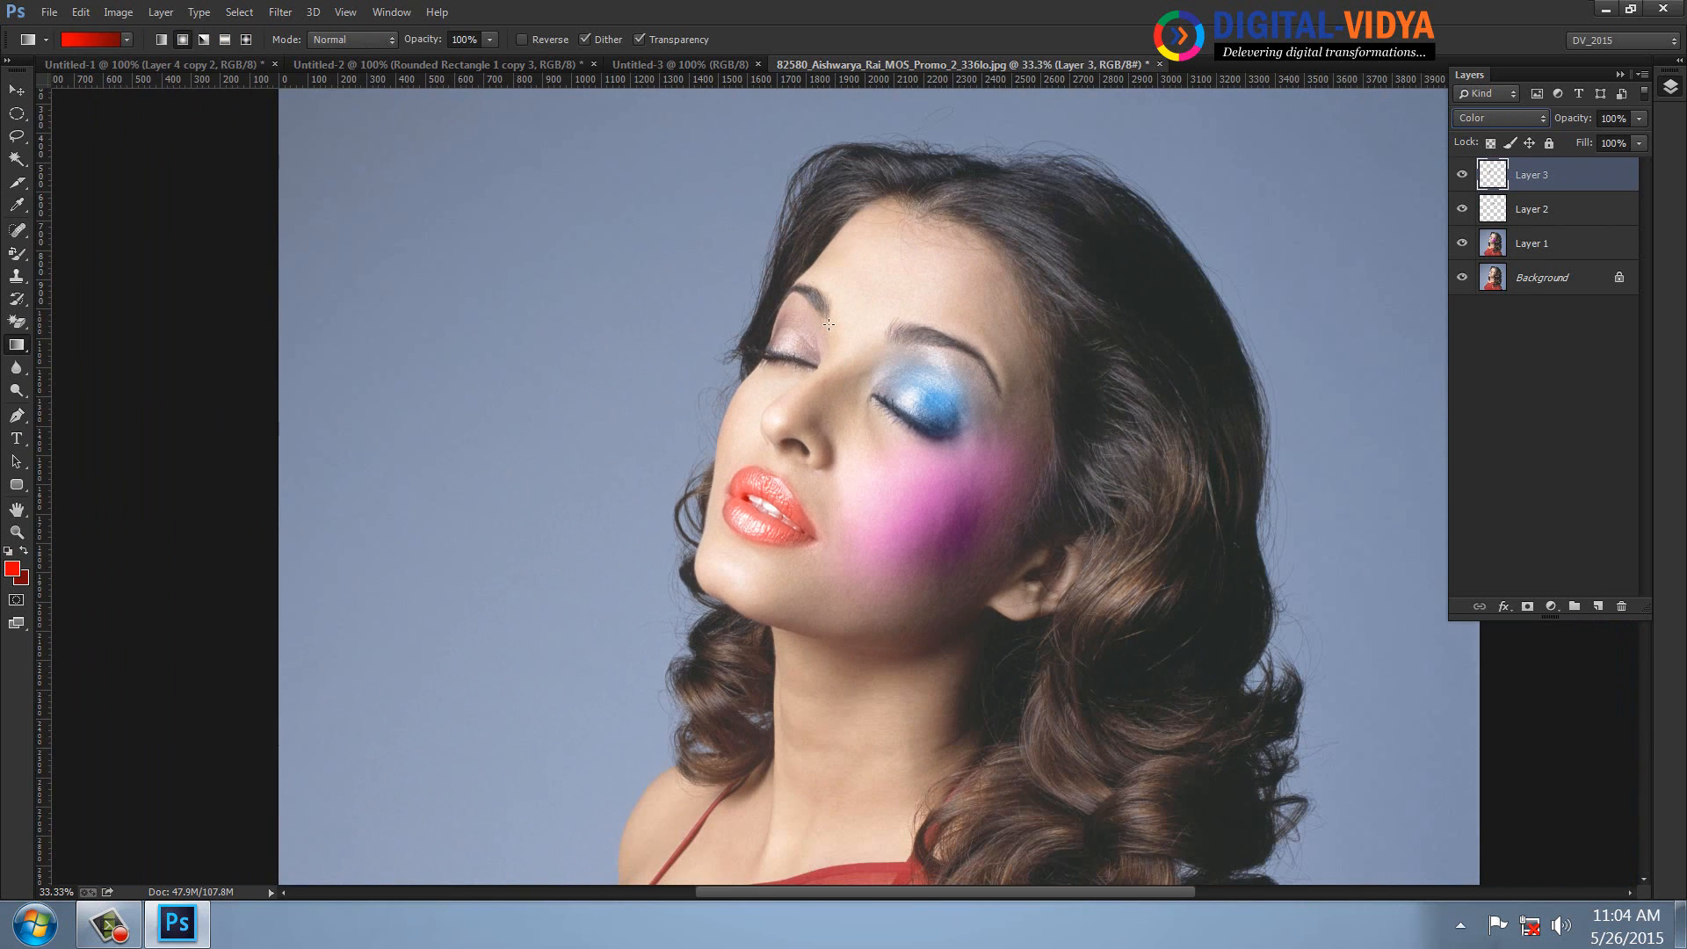
pyautogui.hotkey('ctrl', '+')
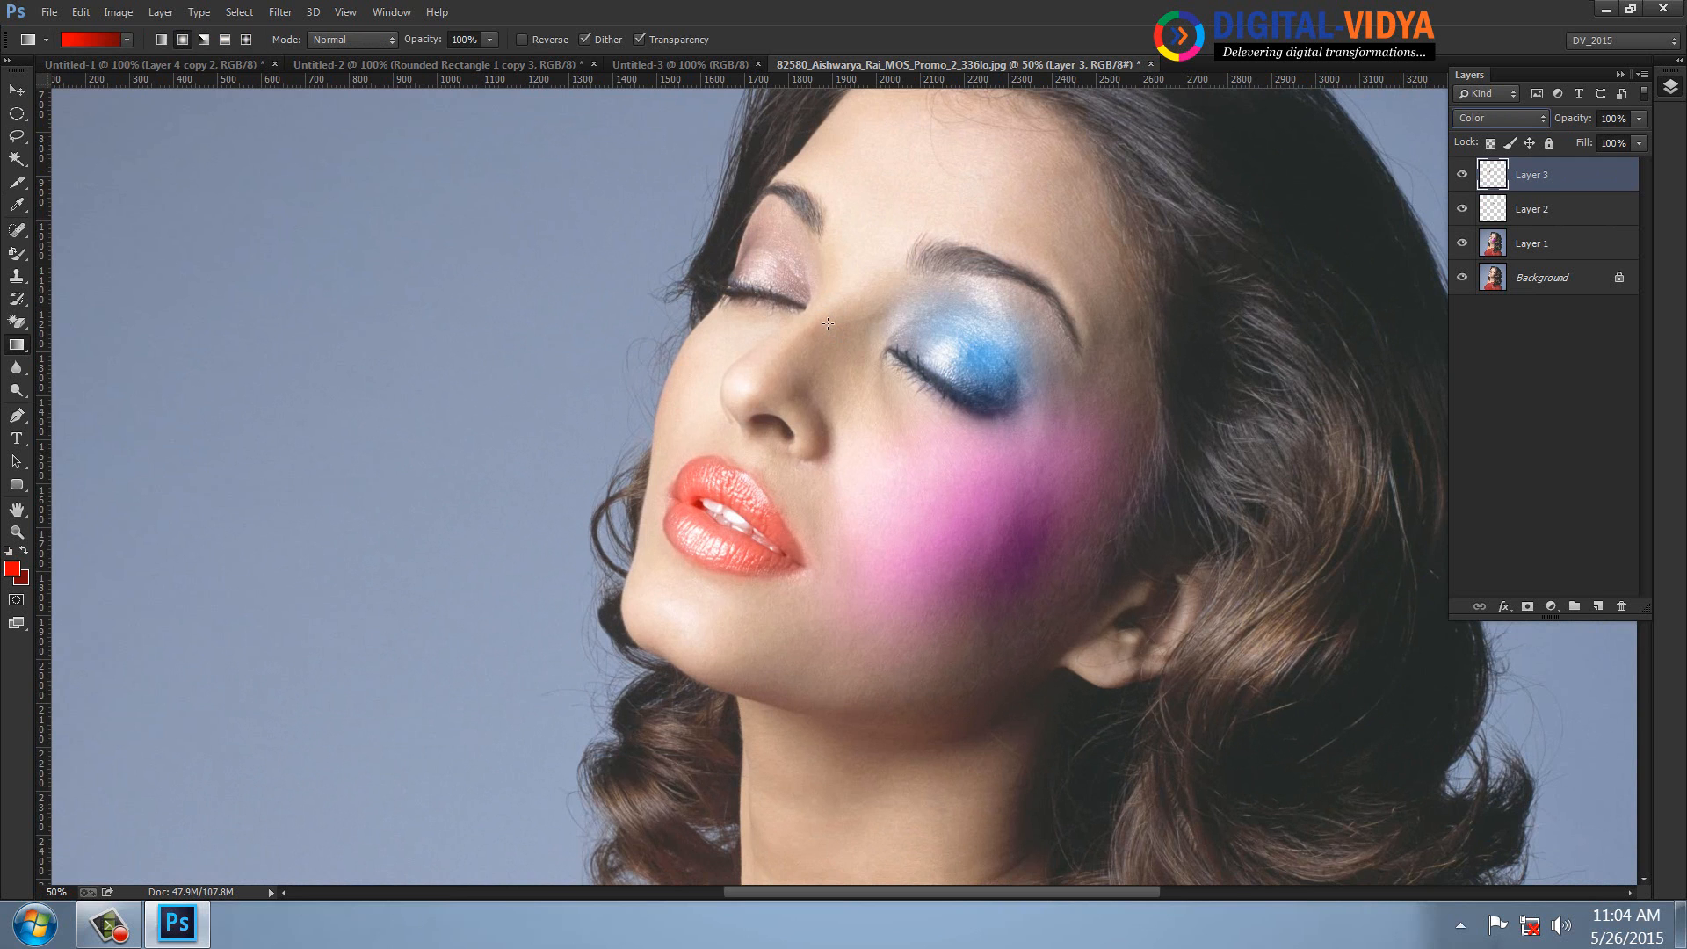
# - Open the sofa image (29).jpg from the Interopr_Red folder on drive E
pyautogui.click(20, 90)
pyautogui.hotkey('ctrl', 'o')
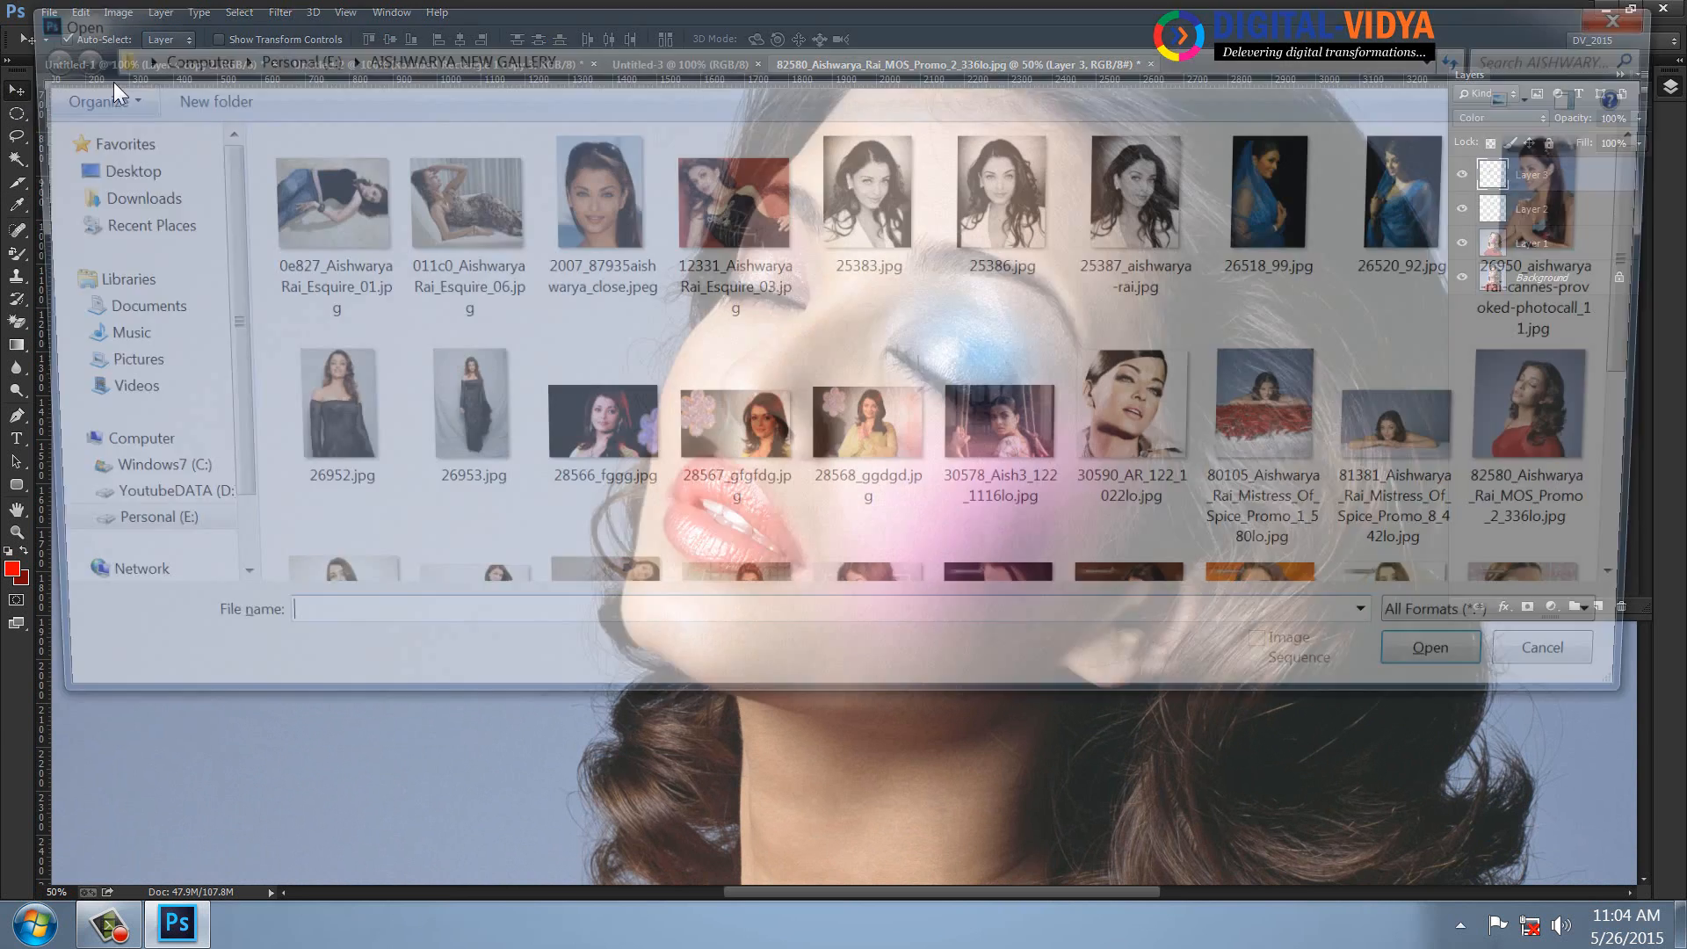
pyautogui.click(1163, 415)
pyautogui.press('BackSpace')
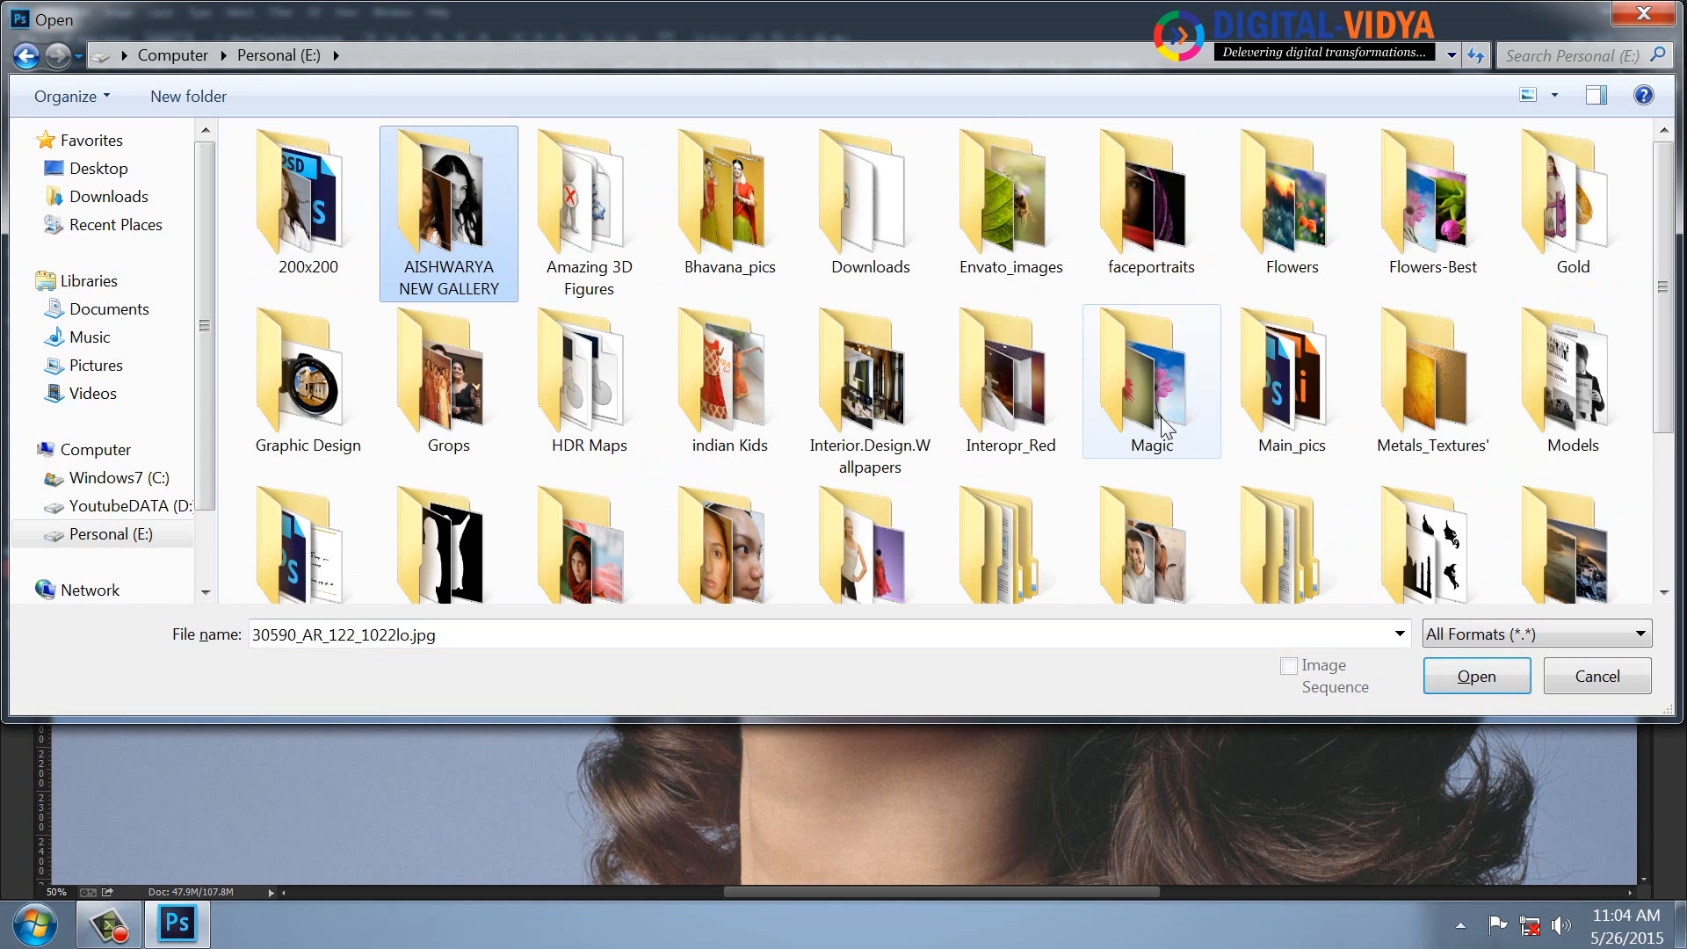
pyautogui.doubleClick(1024, 403)
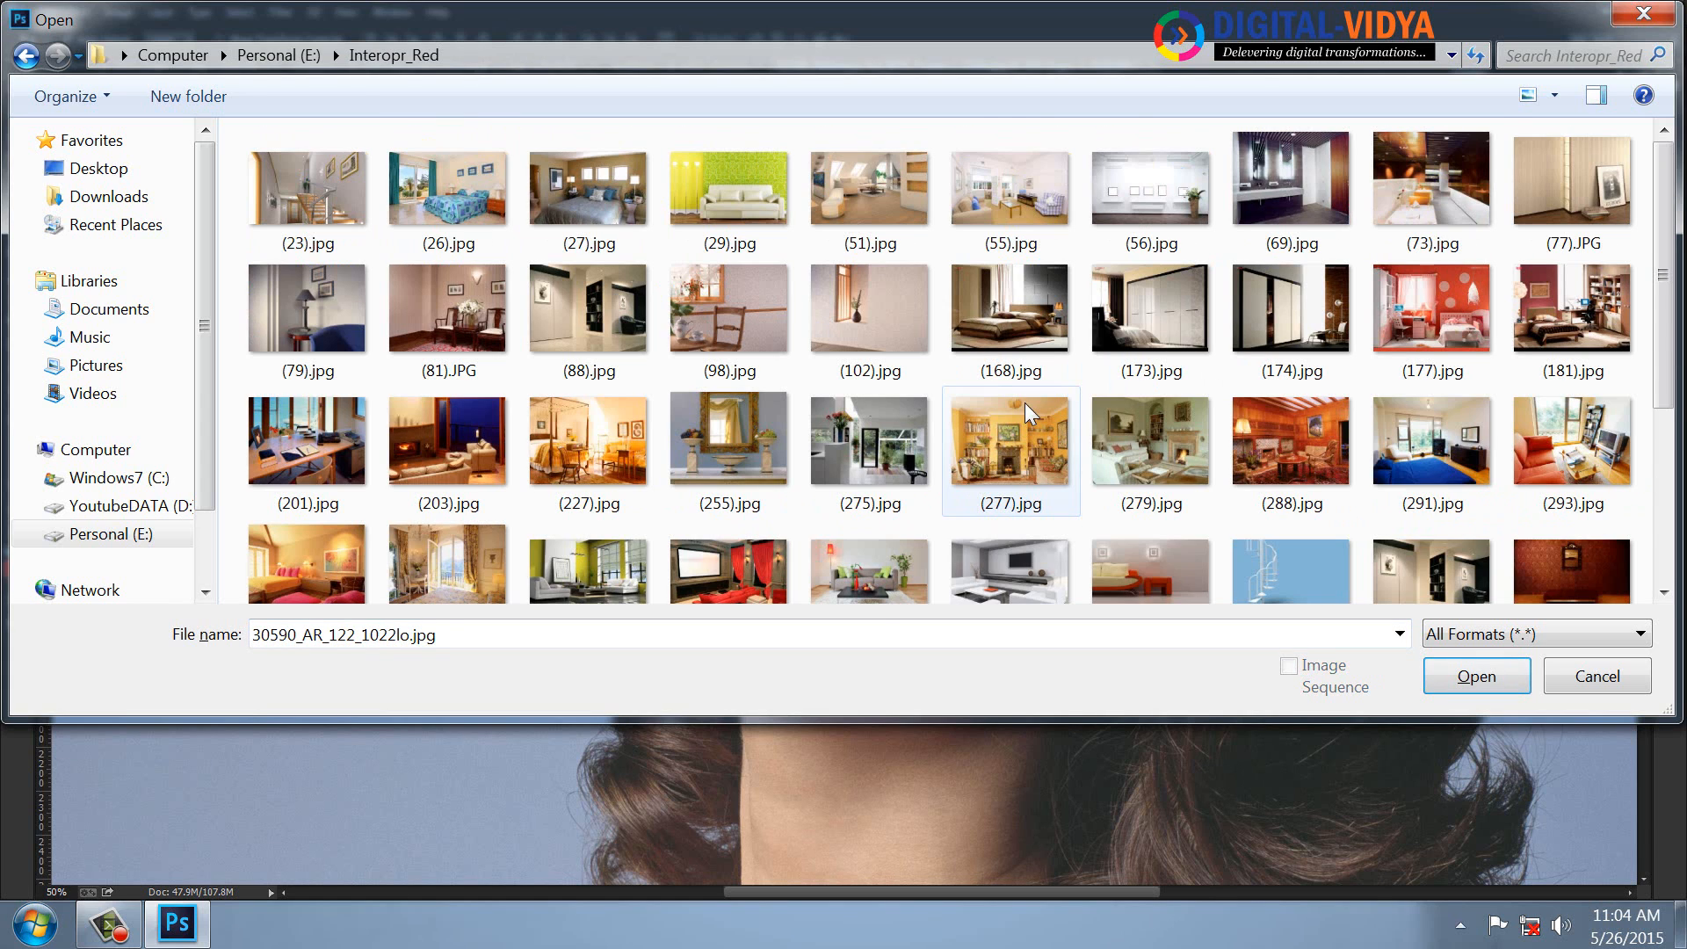
pyautogui.doubleClick(729, 207)
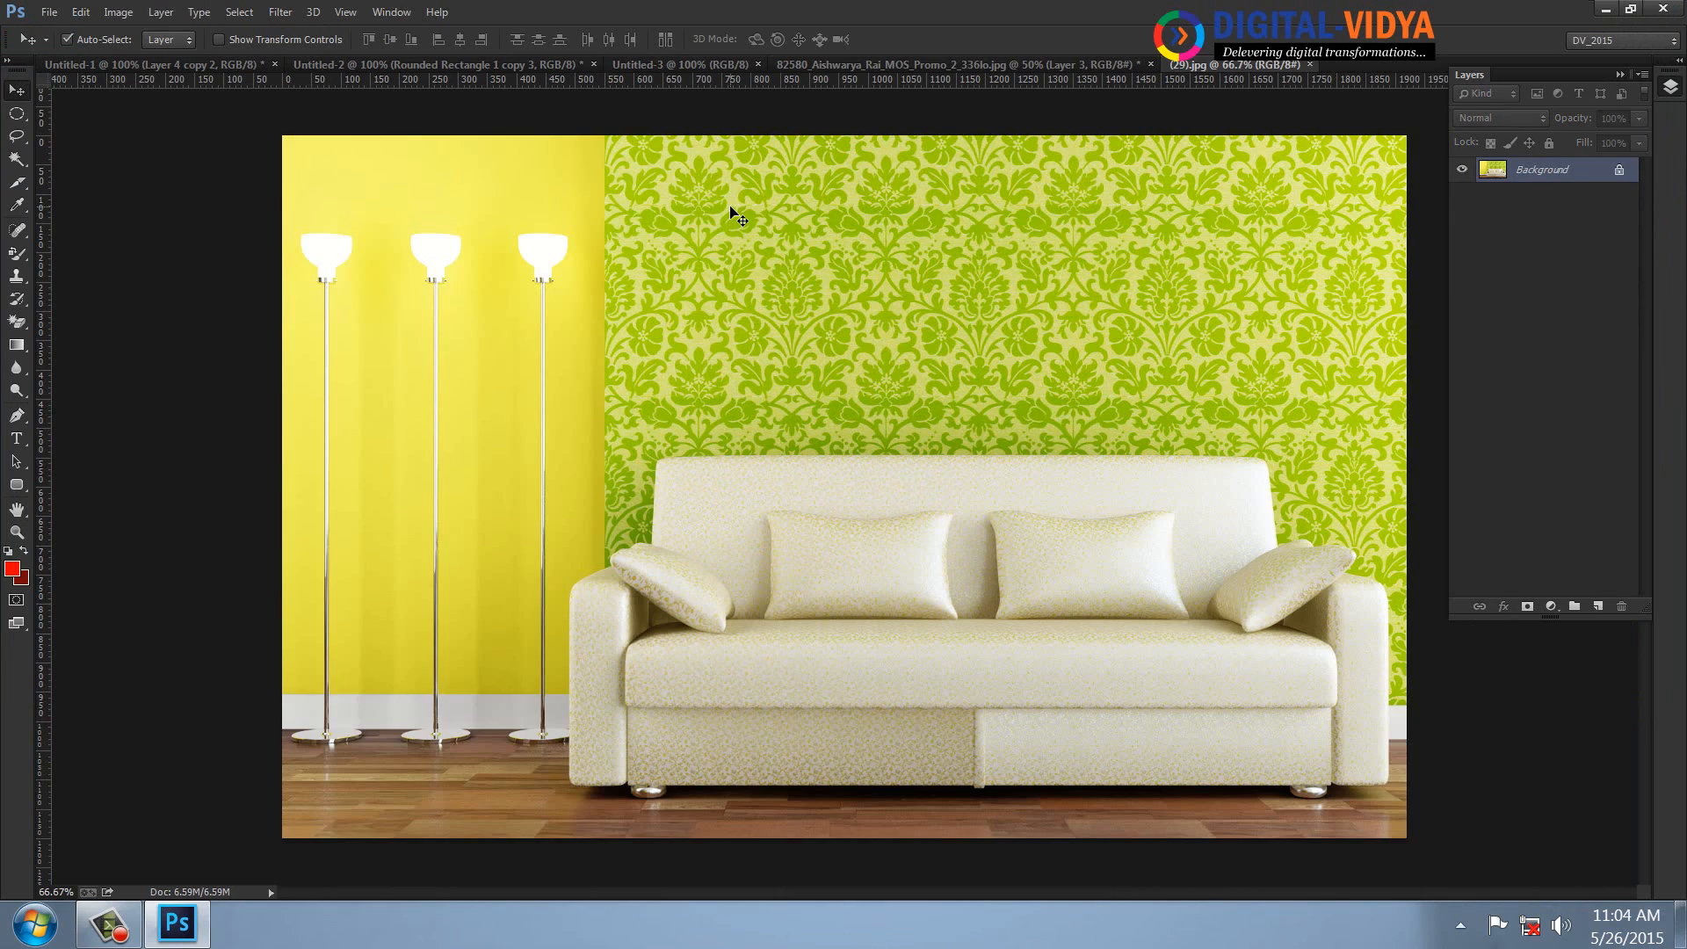
# - Select the upright cushion on the left half of the sofa with the Quick Selection tool
pyautogui.hotkey('ctrl', '+')
pyautogui.moveTo(938, 531); pyautogui.dragTo(593, 339)
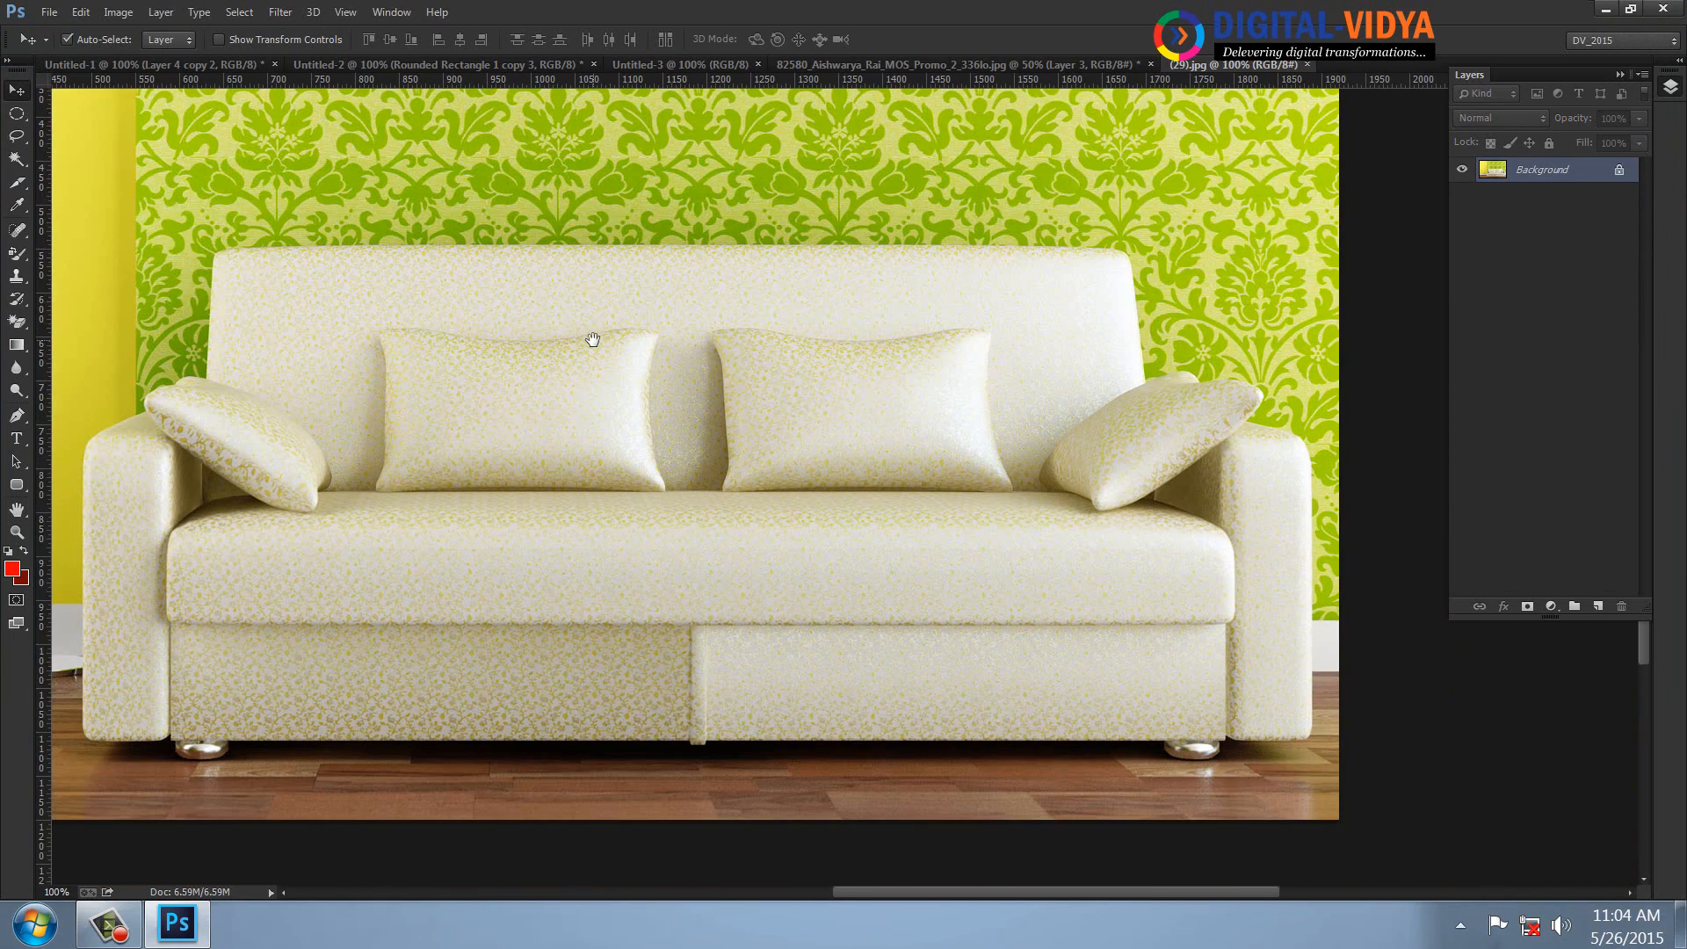
pyautogui.moveTo(16, 162); pyautogui.dragTo(71, 177)
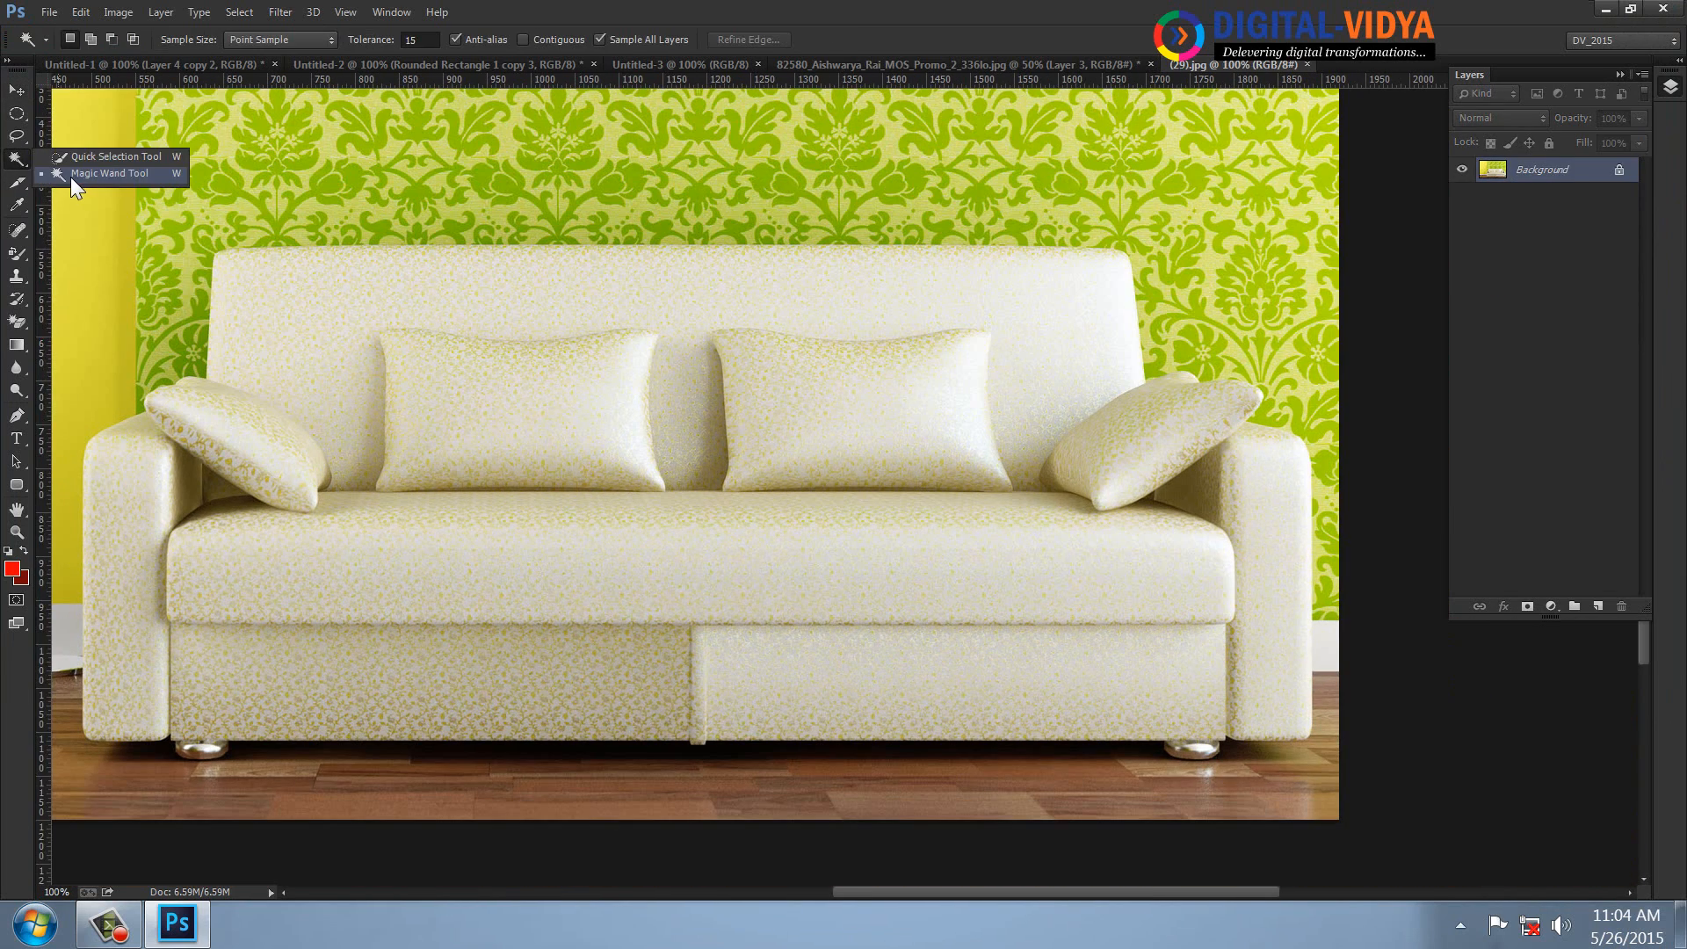
pyautogui.click(98, 156)
pyautogui.moveTo(461, 354)
pyautogui.mouseDown()
pyautogui.moveTo(499, 464)
pyautogui.moveTo(503, 388)
pyautogui.moveTo(543, 355)
pyautogui.moveTo(391, 333)
pyautogui.moveTo(592, 343)
pyautogui.mouseUp()
pyautogui.hotkey('ctrl', 'z')
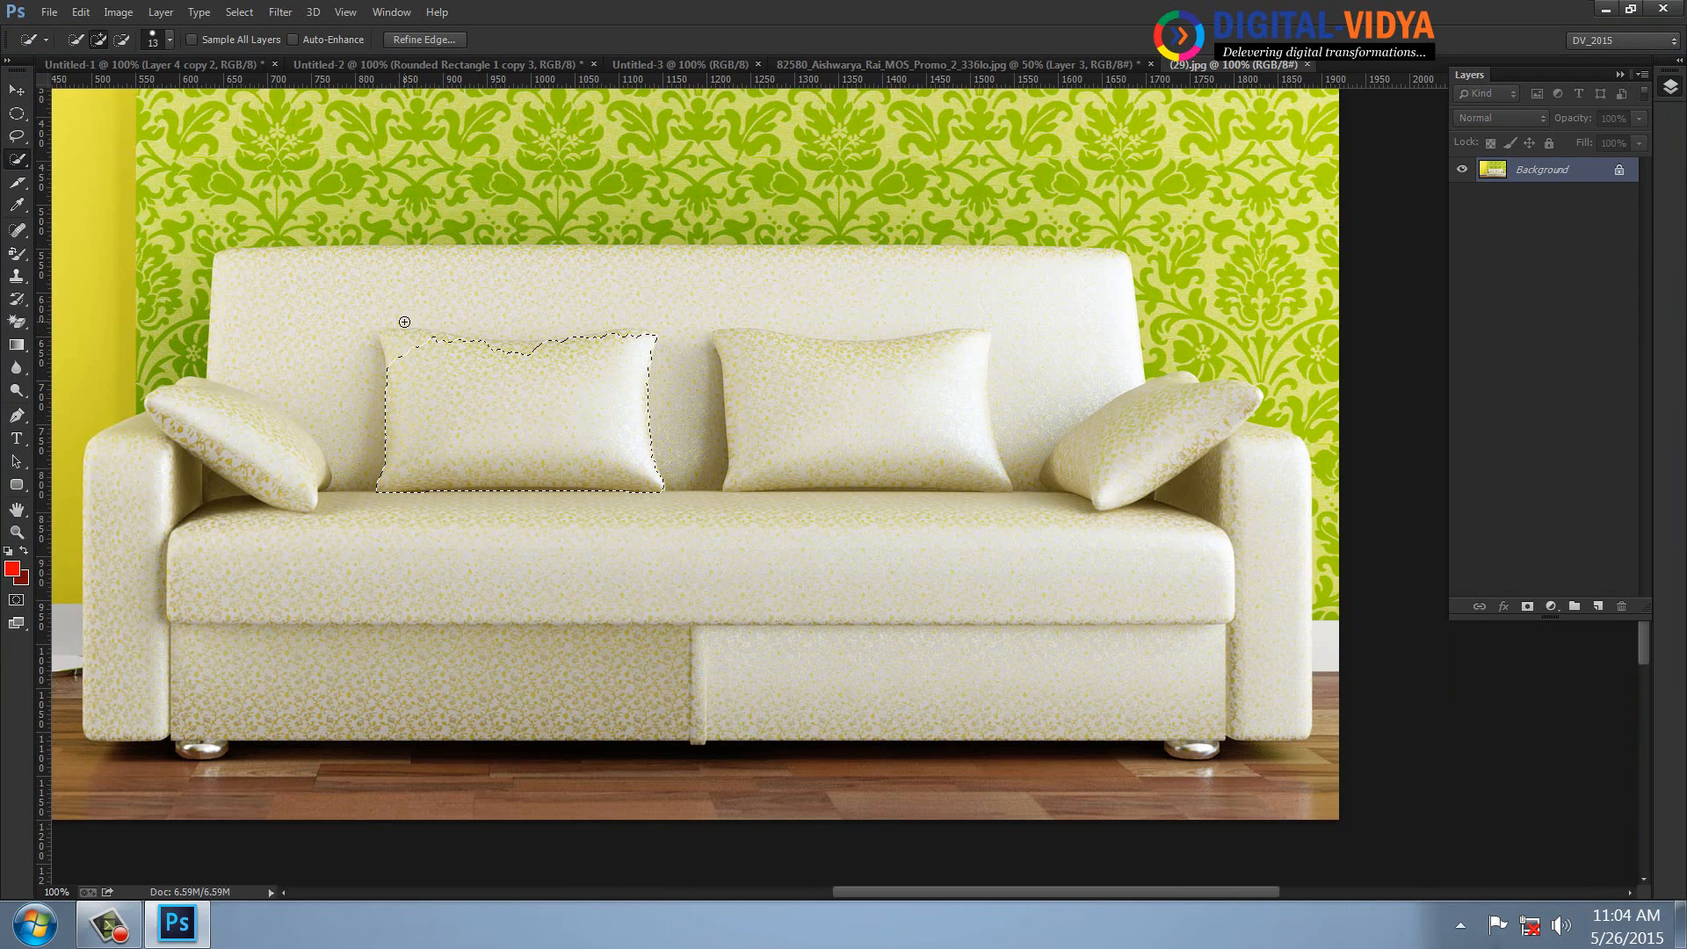
# - Add the missing upper edge and corners of the cushion to the selection with the freehand Lasso
pyautogui.rightClick(17, 136)
pyautogui.click(88, 135)
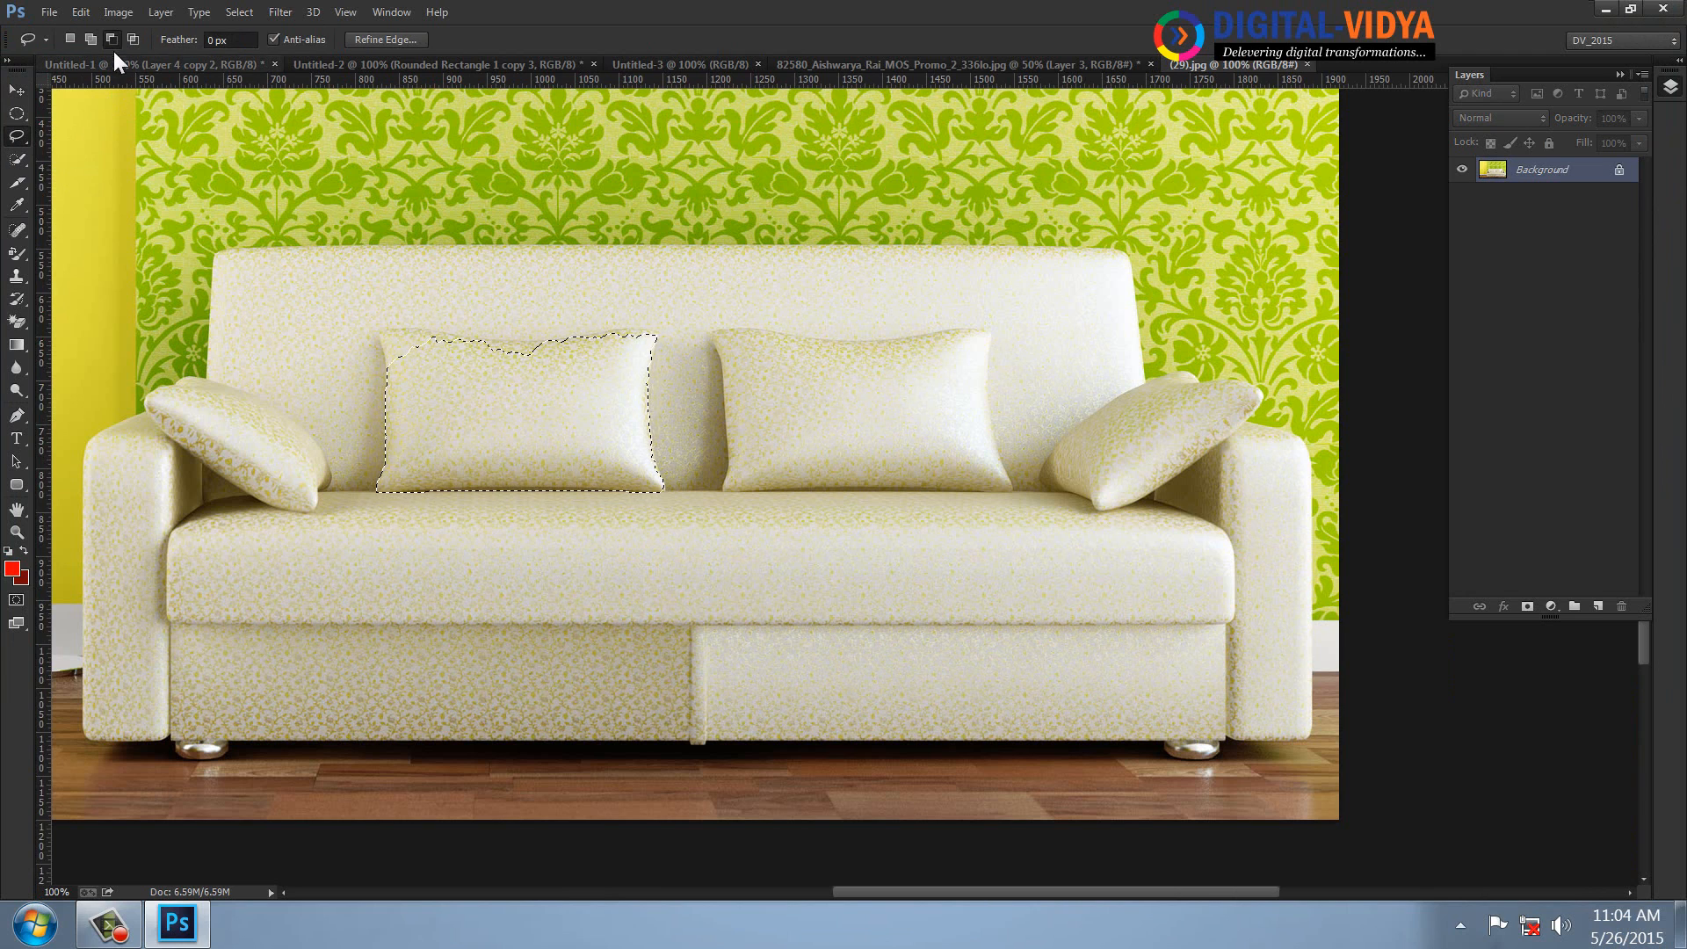
pyautogui.moveTo(392, 371)
pyautogui.mouseDown()
pyautogui.moveTo(378, 335)
pyautogui.moveTo(667, 344)
pyautogui.moveTo(606, 435)
pyautogui.mouseUp()
# - Feather the cushion selection by 15 pixels and add a new layer above the background
pyautogui.rightClick(523, 362)
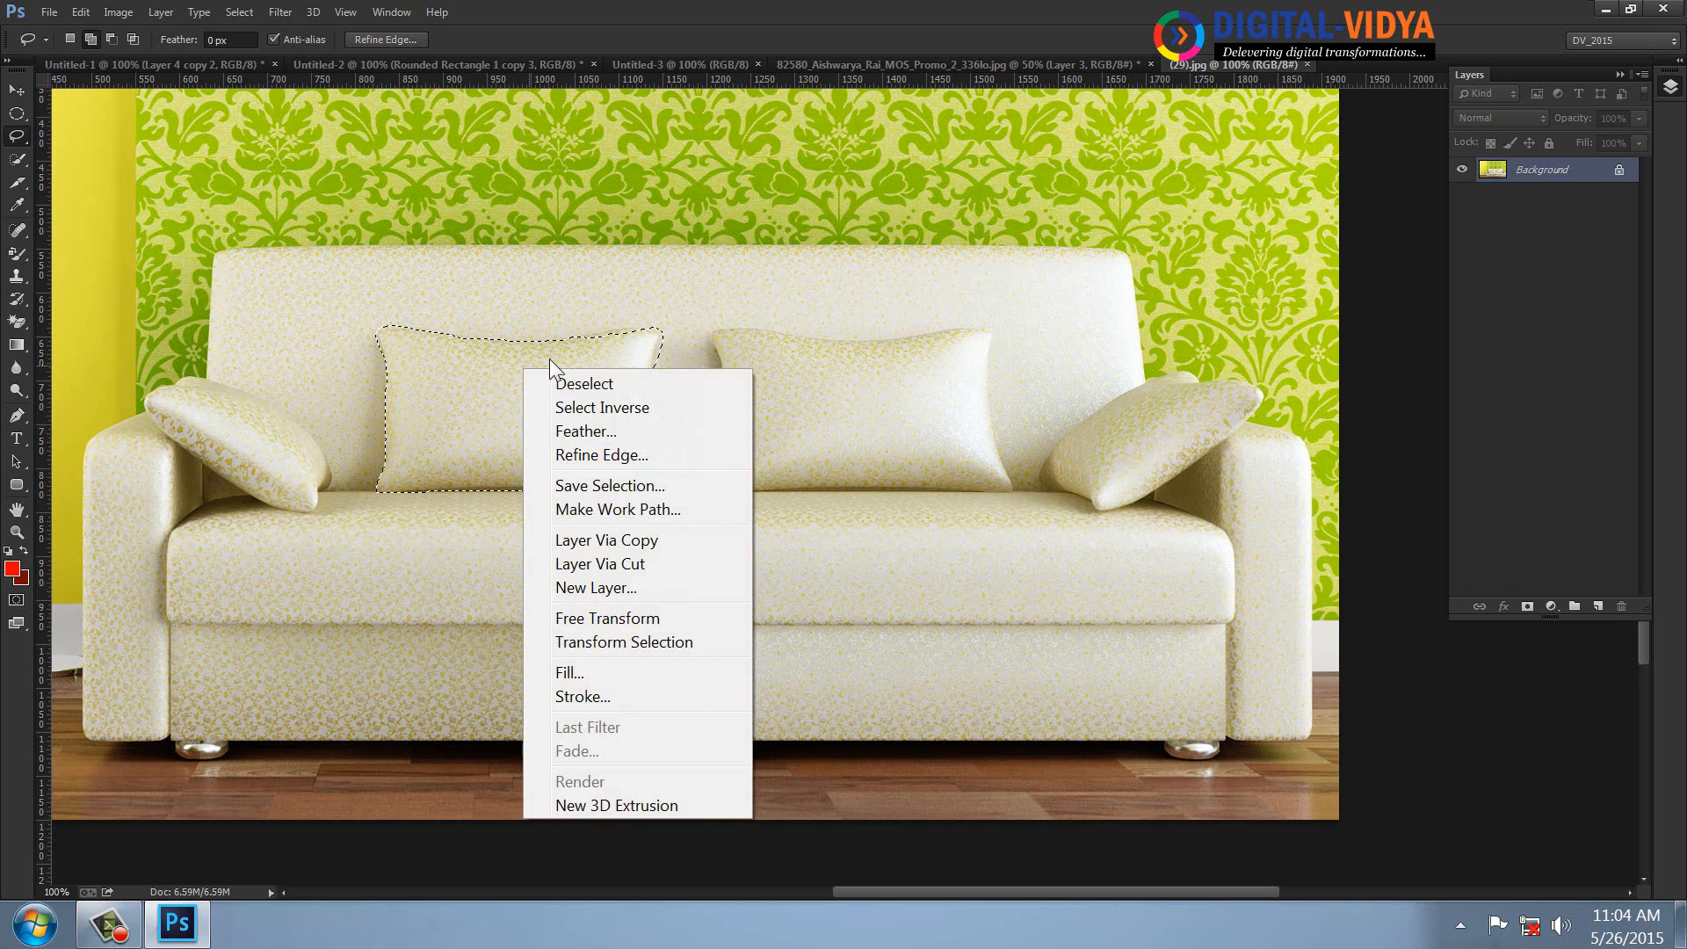
pyautogui.click(598, 434)
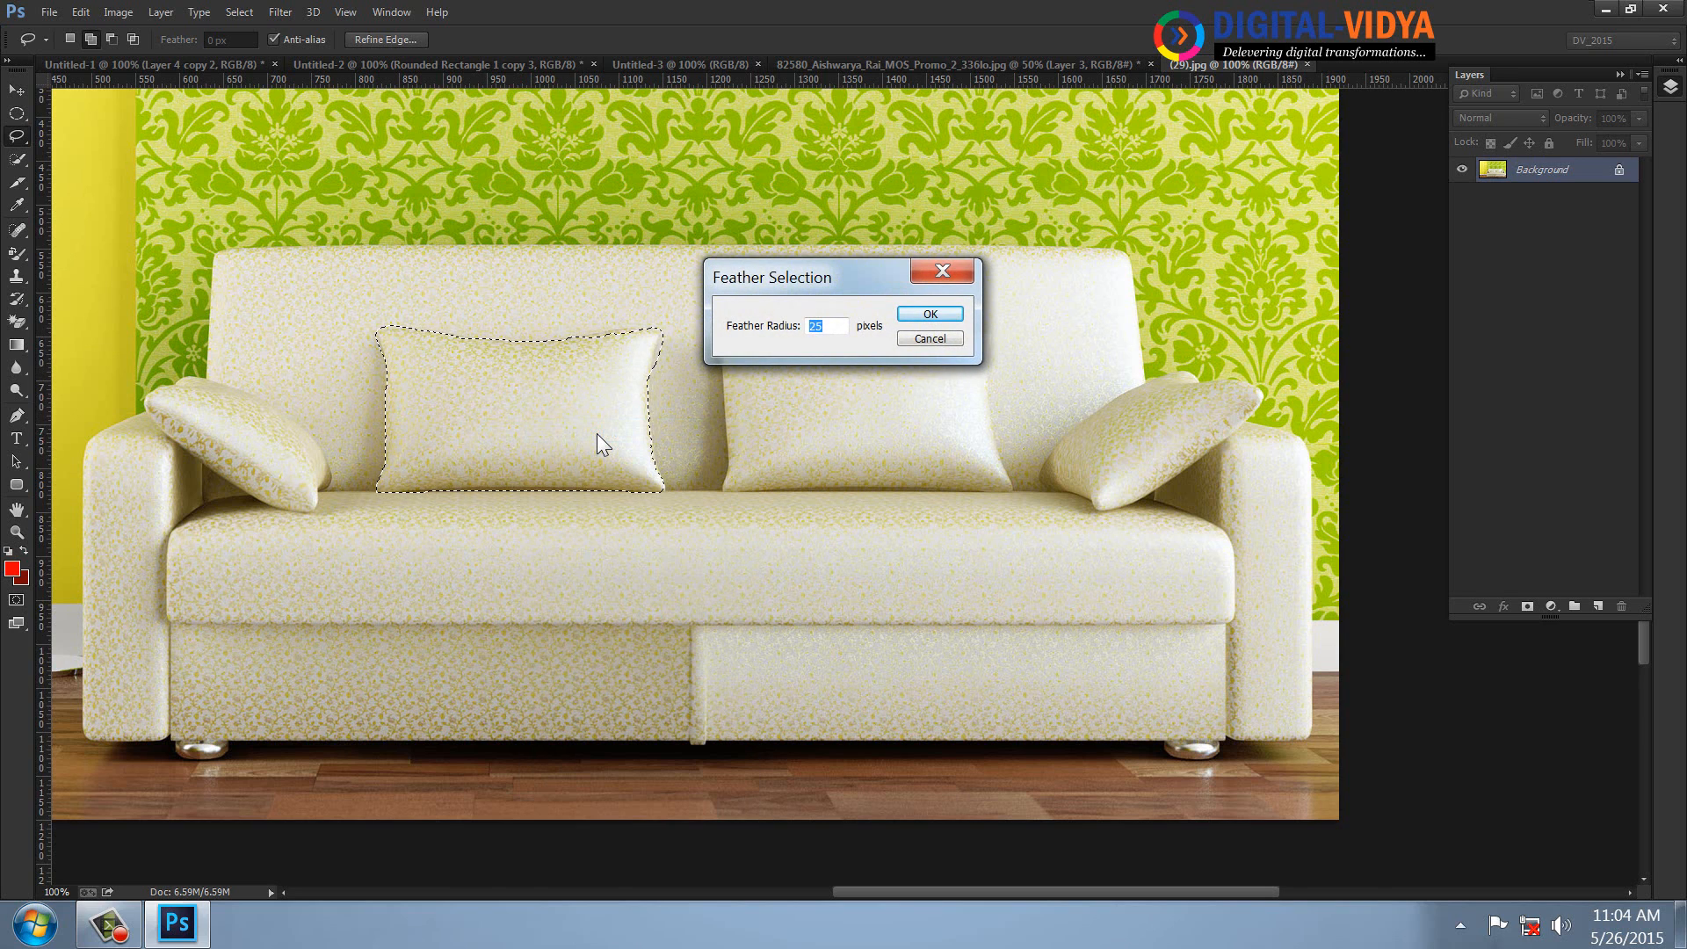
pyautogui.write('15')
pyautogui.press('Return')
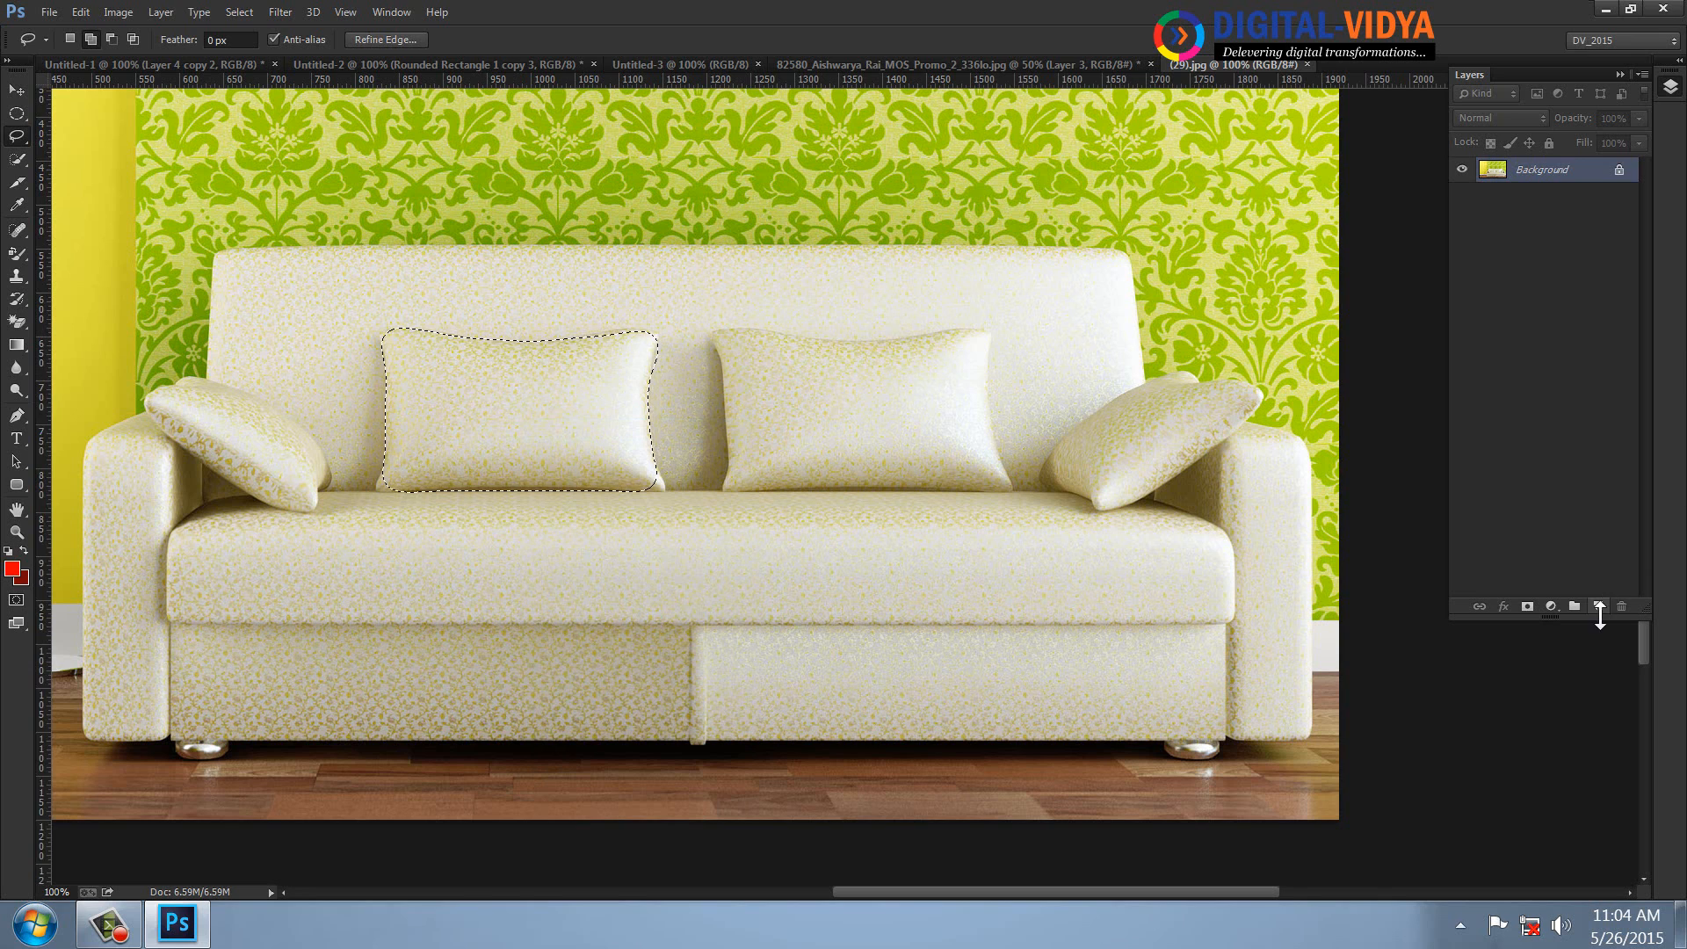
pyautogui.click(1597, 606)
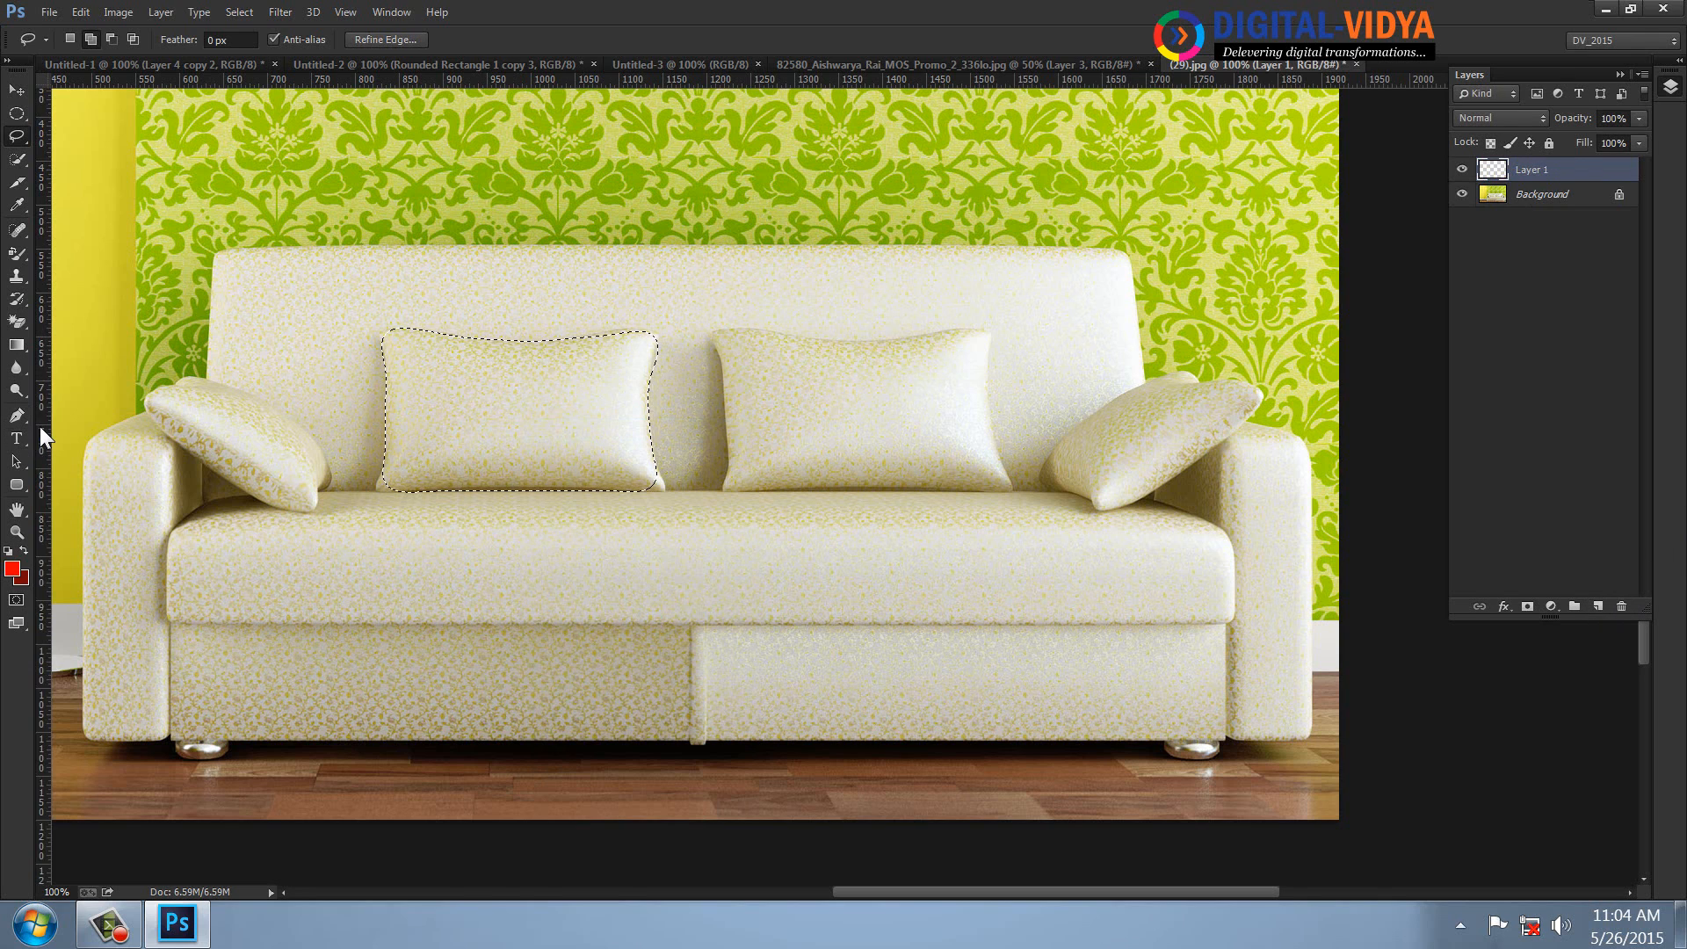
# - Set the foreground colour to the wallpaper's green and the background colour to the wall's yellow #e0de3c by sampling the image
pyautogui.click(12, 567)
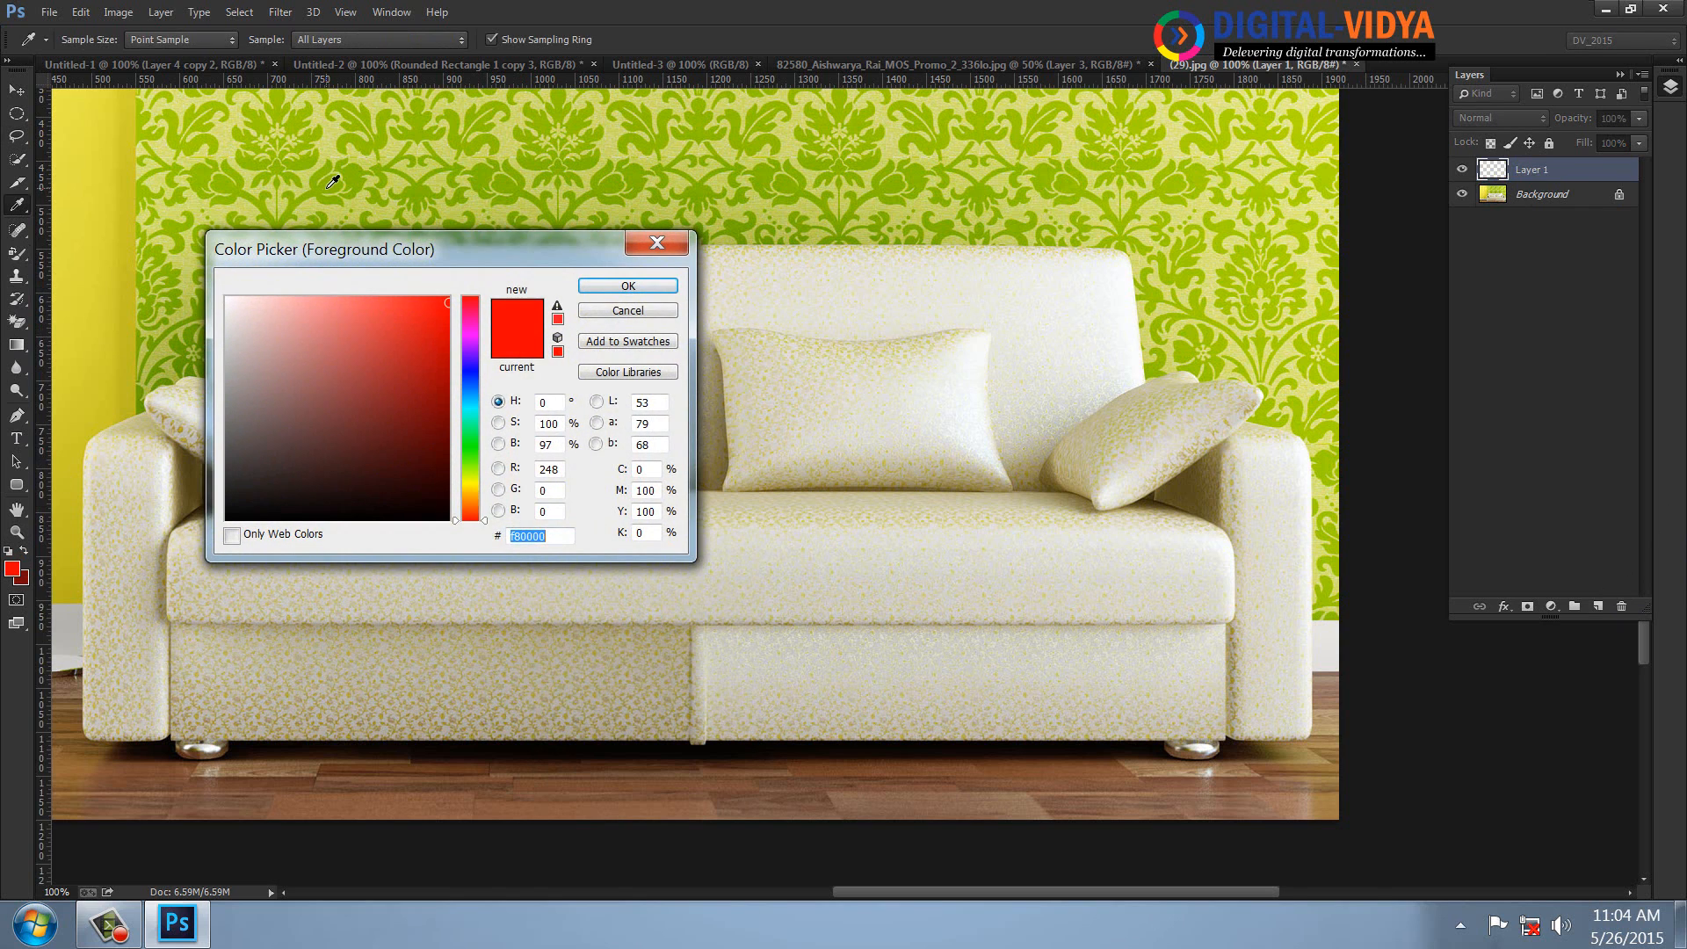
pyautogui.click(328, 187)
pyautogui.click(625, 285)
pyautogui.click(25, 578)
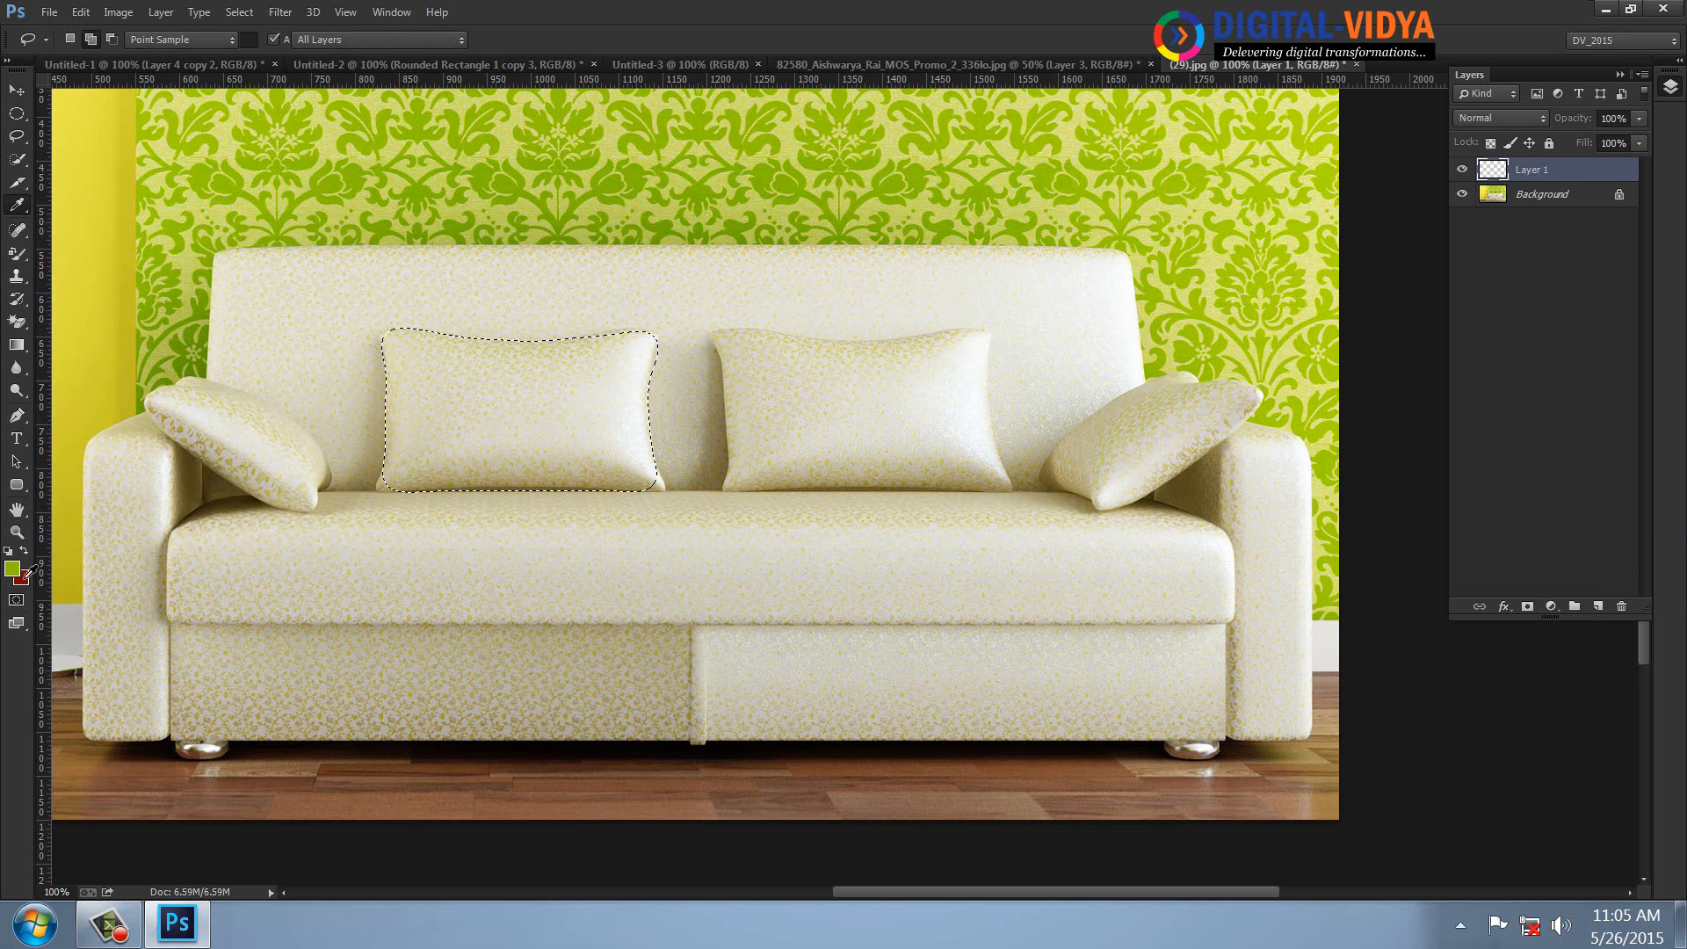
pyautogui.click(92, 229)
pyautogui.click(618, 288)
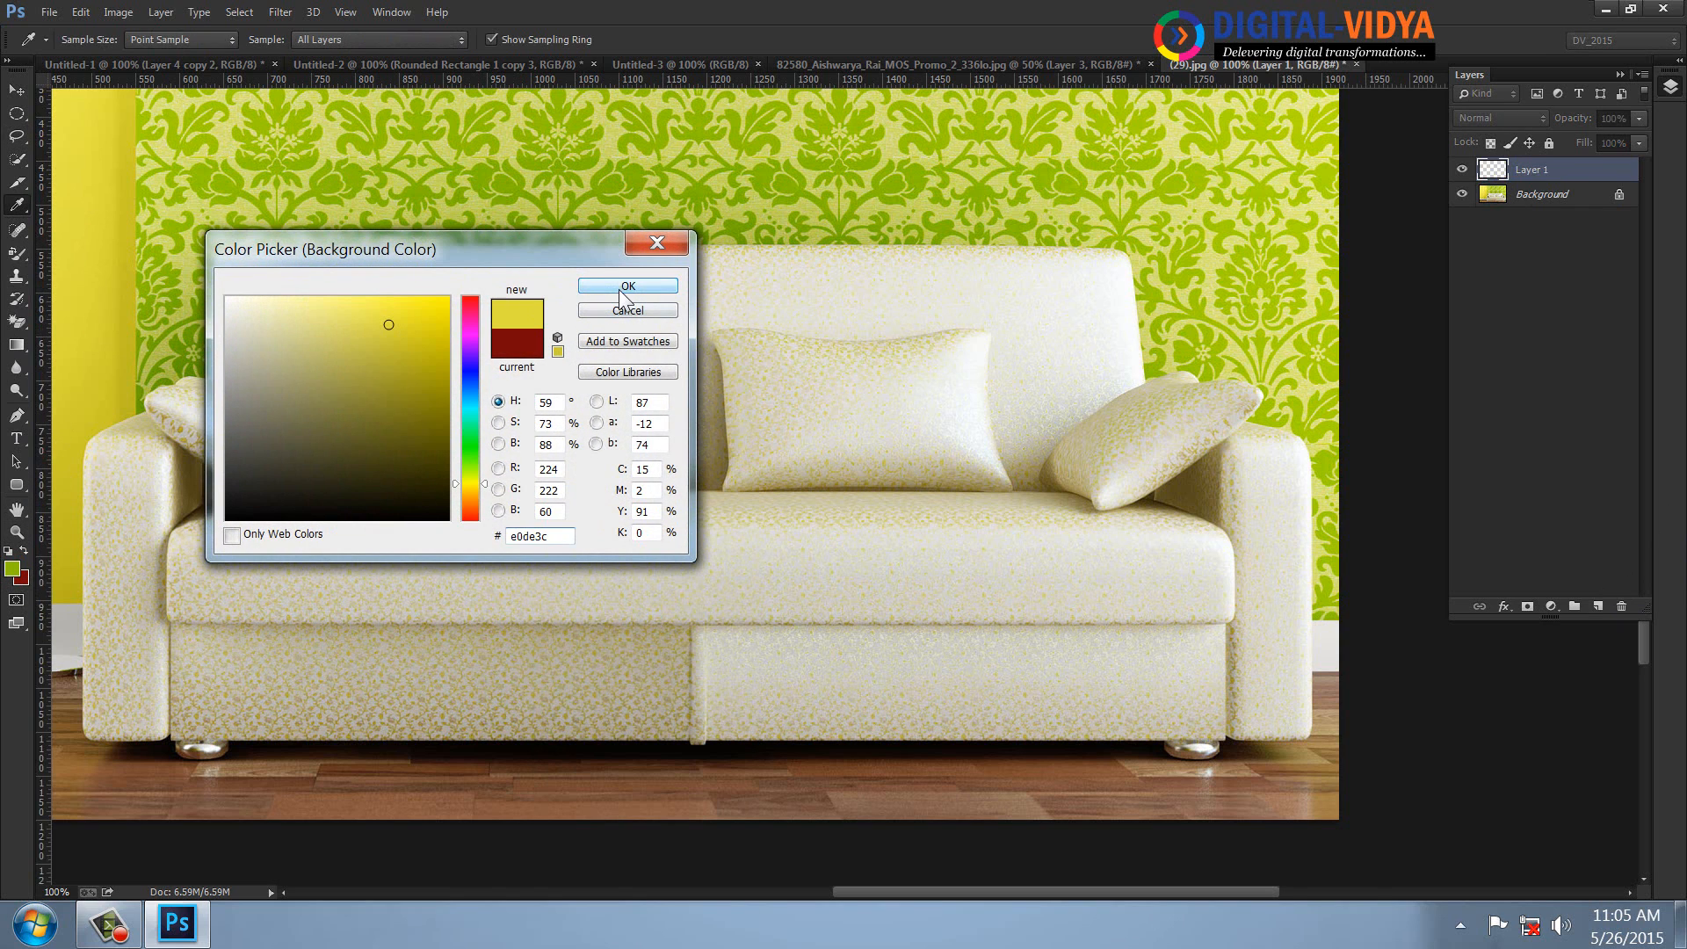
# - Fill the cushion selection with a radial green-to-yellow gradient from its upper edge down, deselect it, and set the layer's blend mode to Color
pyautogui.click(18, 342)
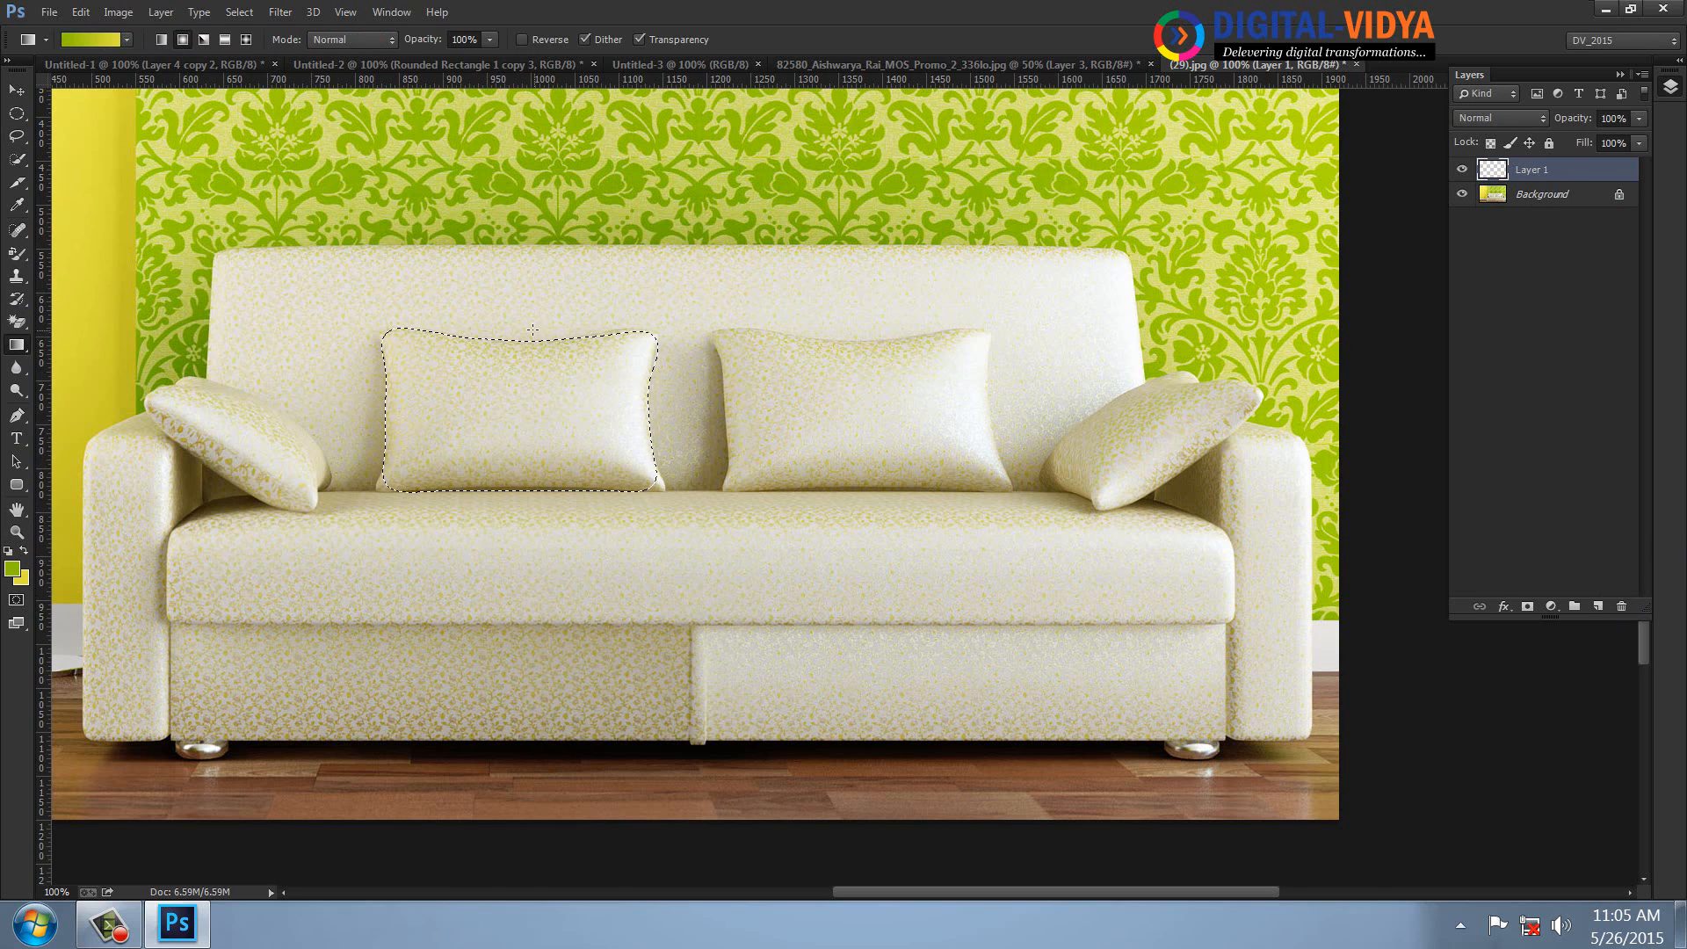
pyautogui.moveTo(531, 329); pyautogui.dragTo(527, 507)
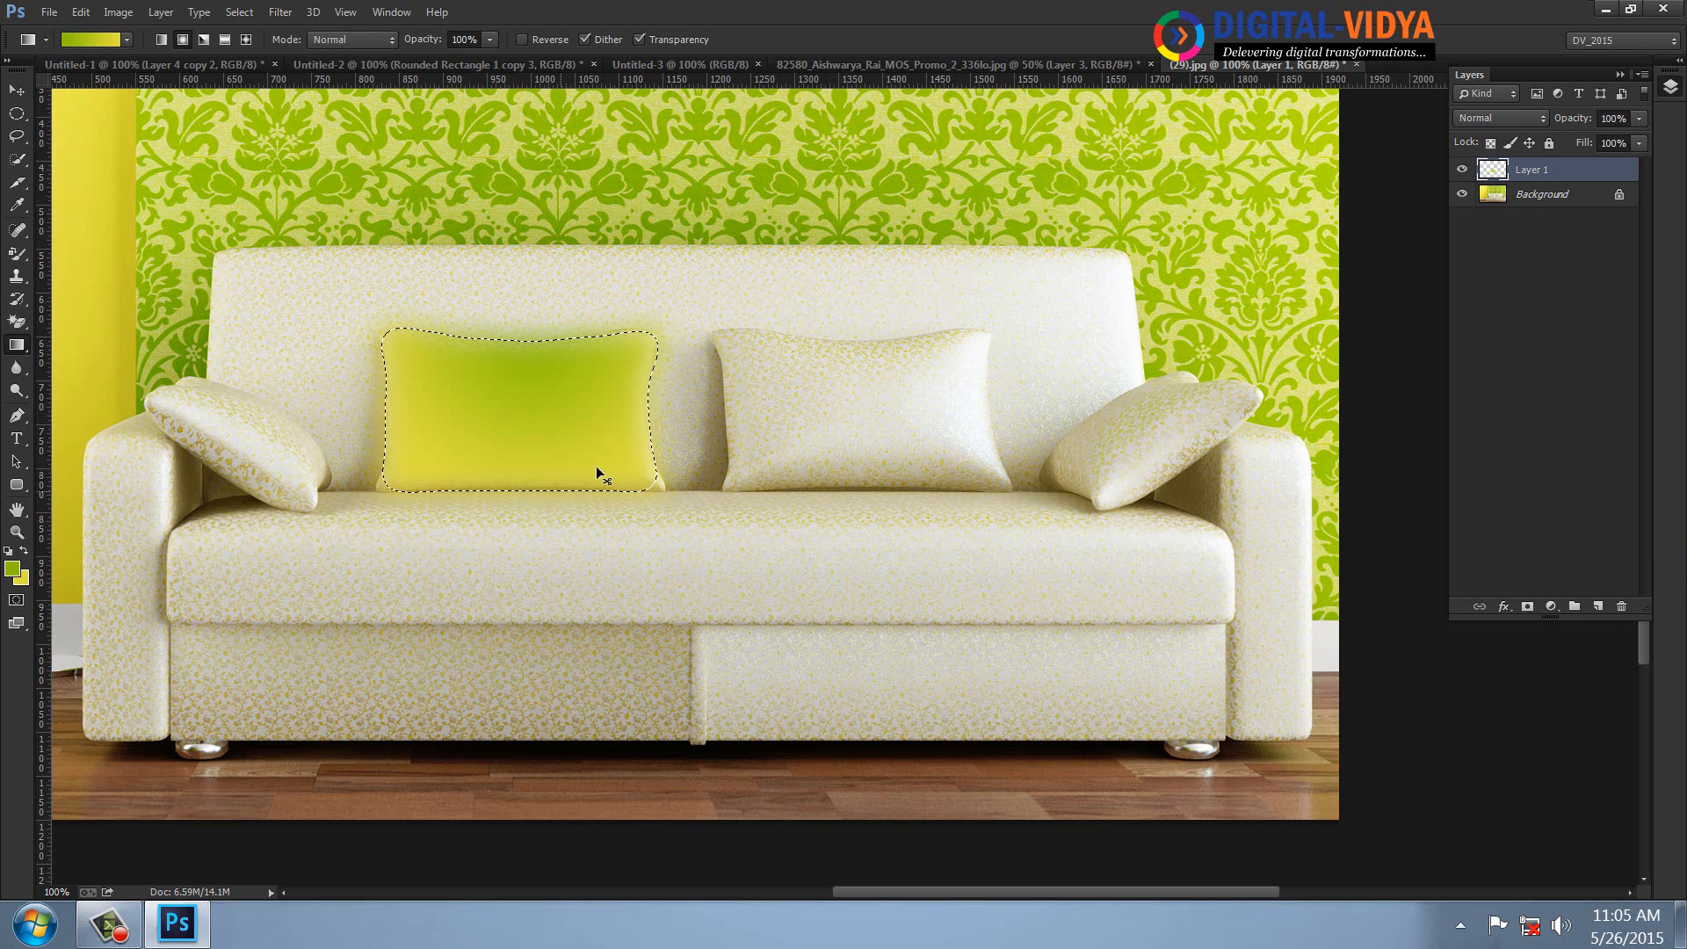
pyautogui.hotkey('ctrl', 'd')
pyautogui.click(1498, 119)
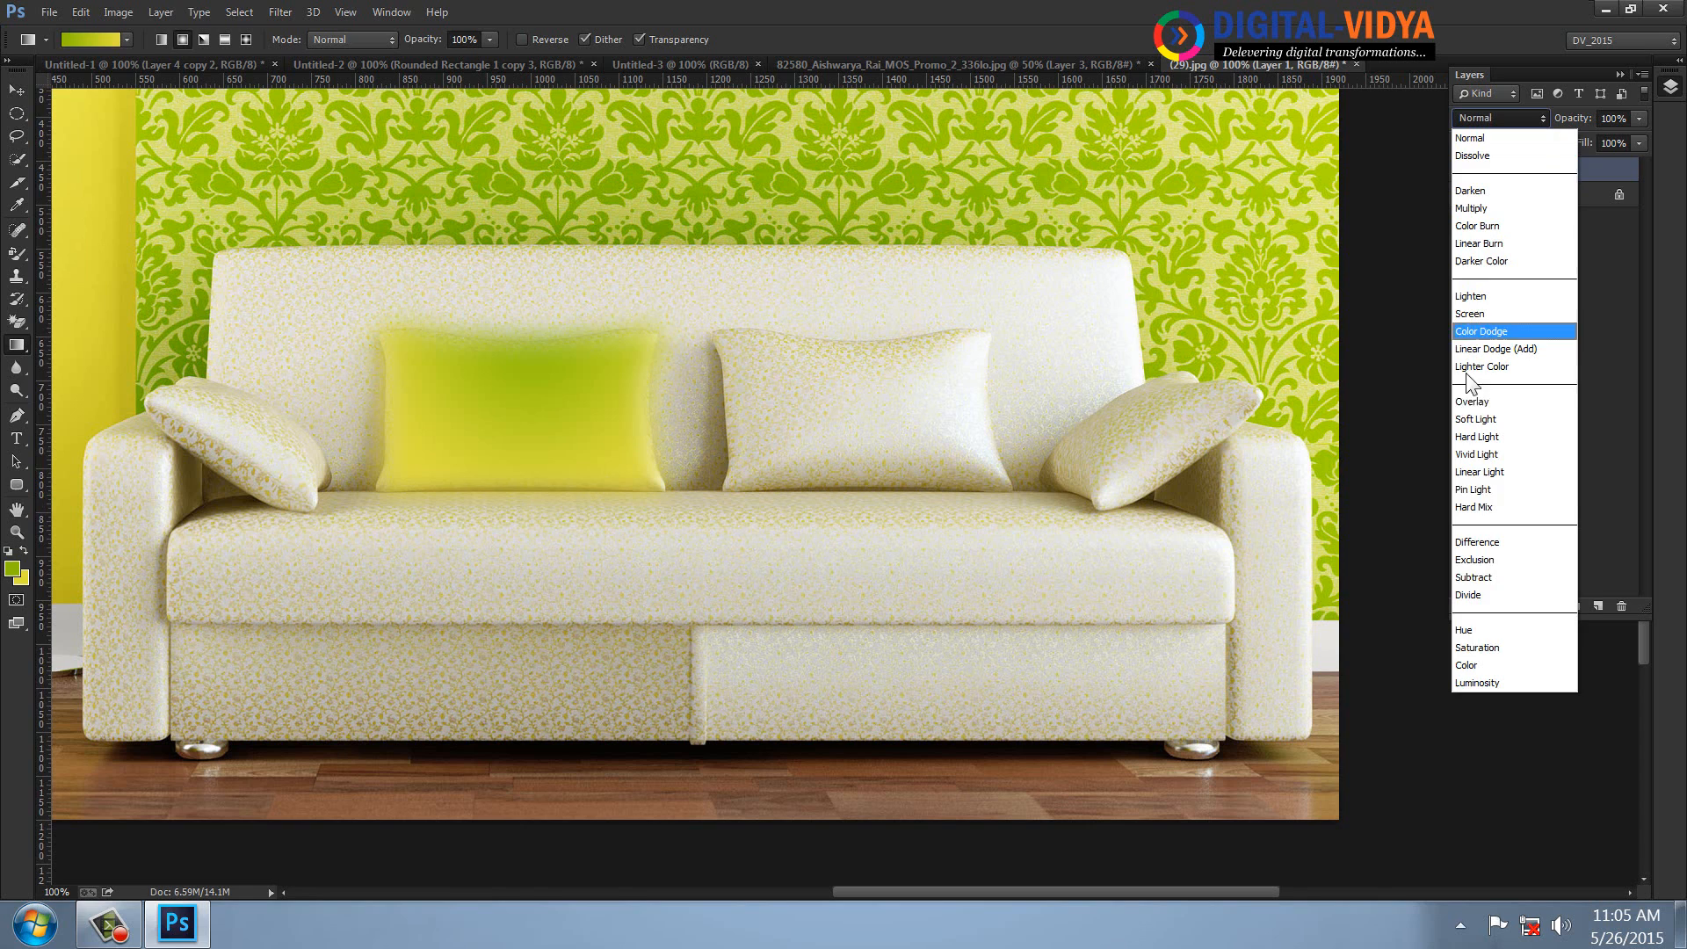
pyautogui.click(1489, 661)
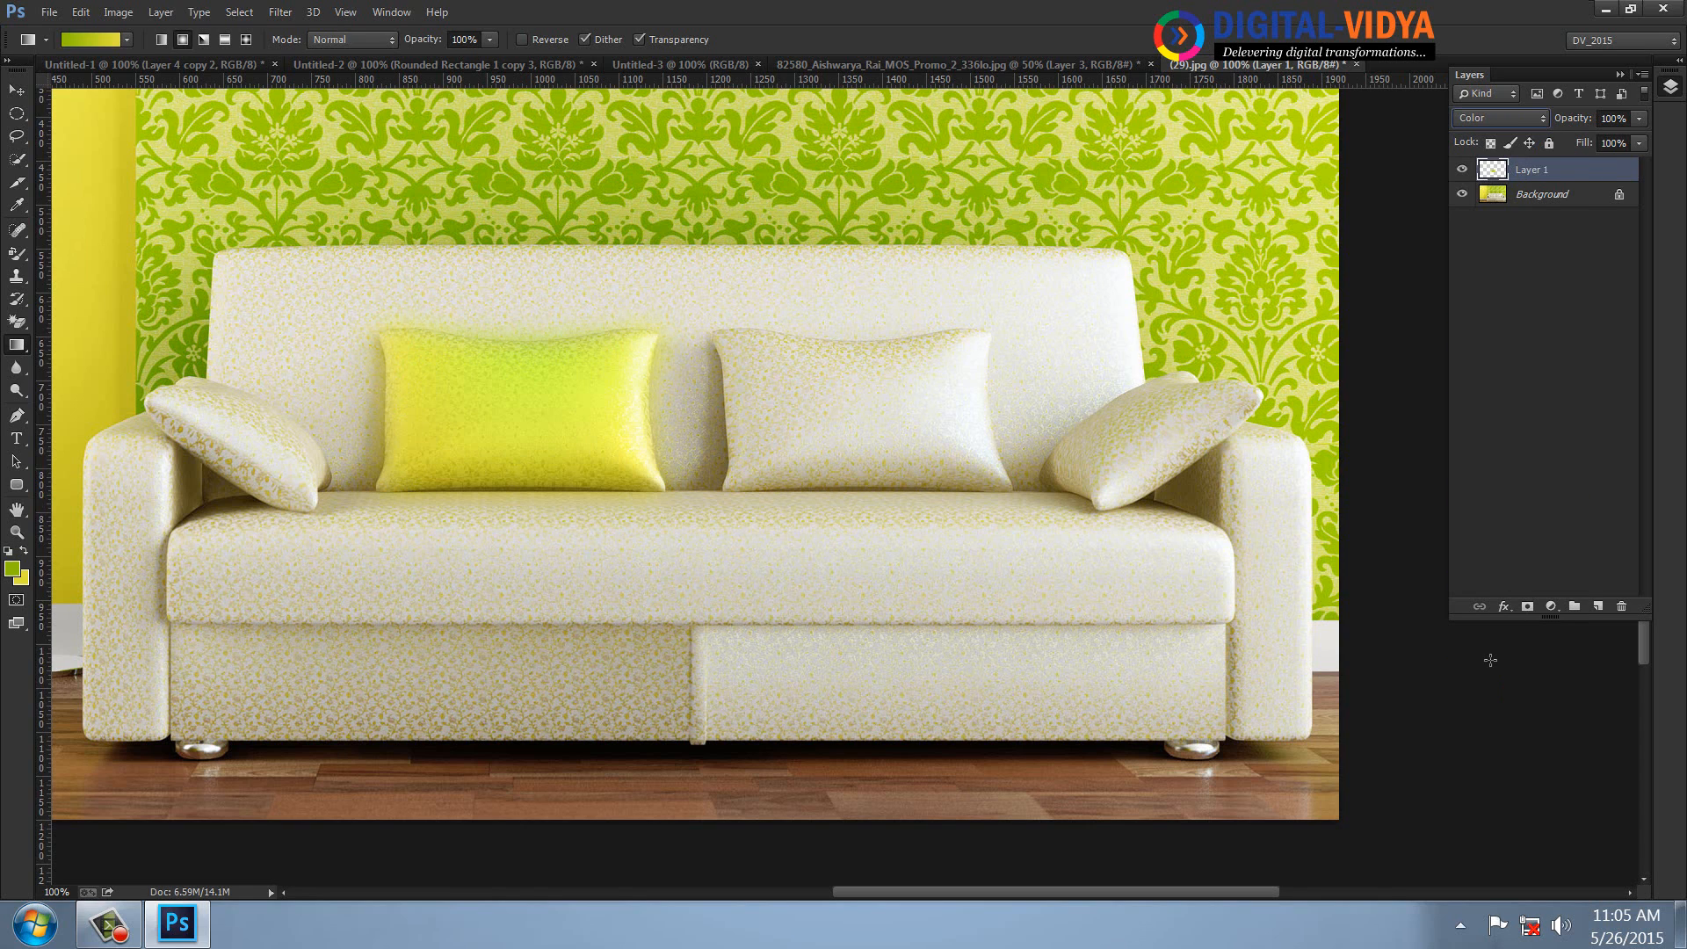
pyautogui.press('Down')
pyautogui.press('Up')
# - Switch from the Magic Eraser to the standard Eraser tool
pyautogui.click(17, 322)
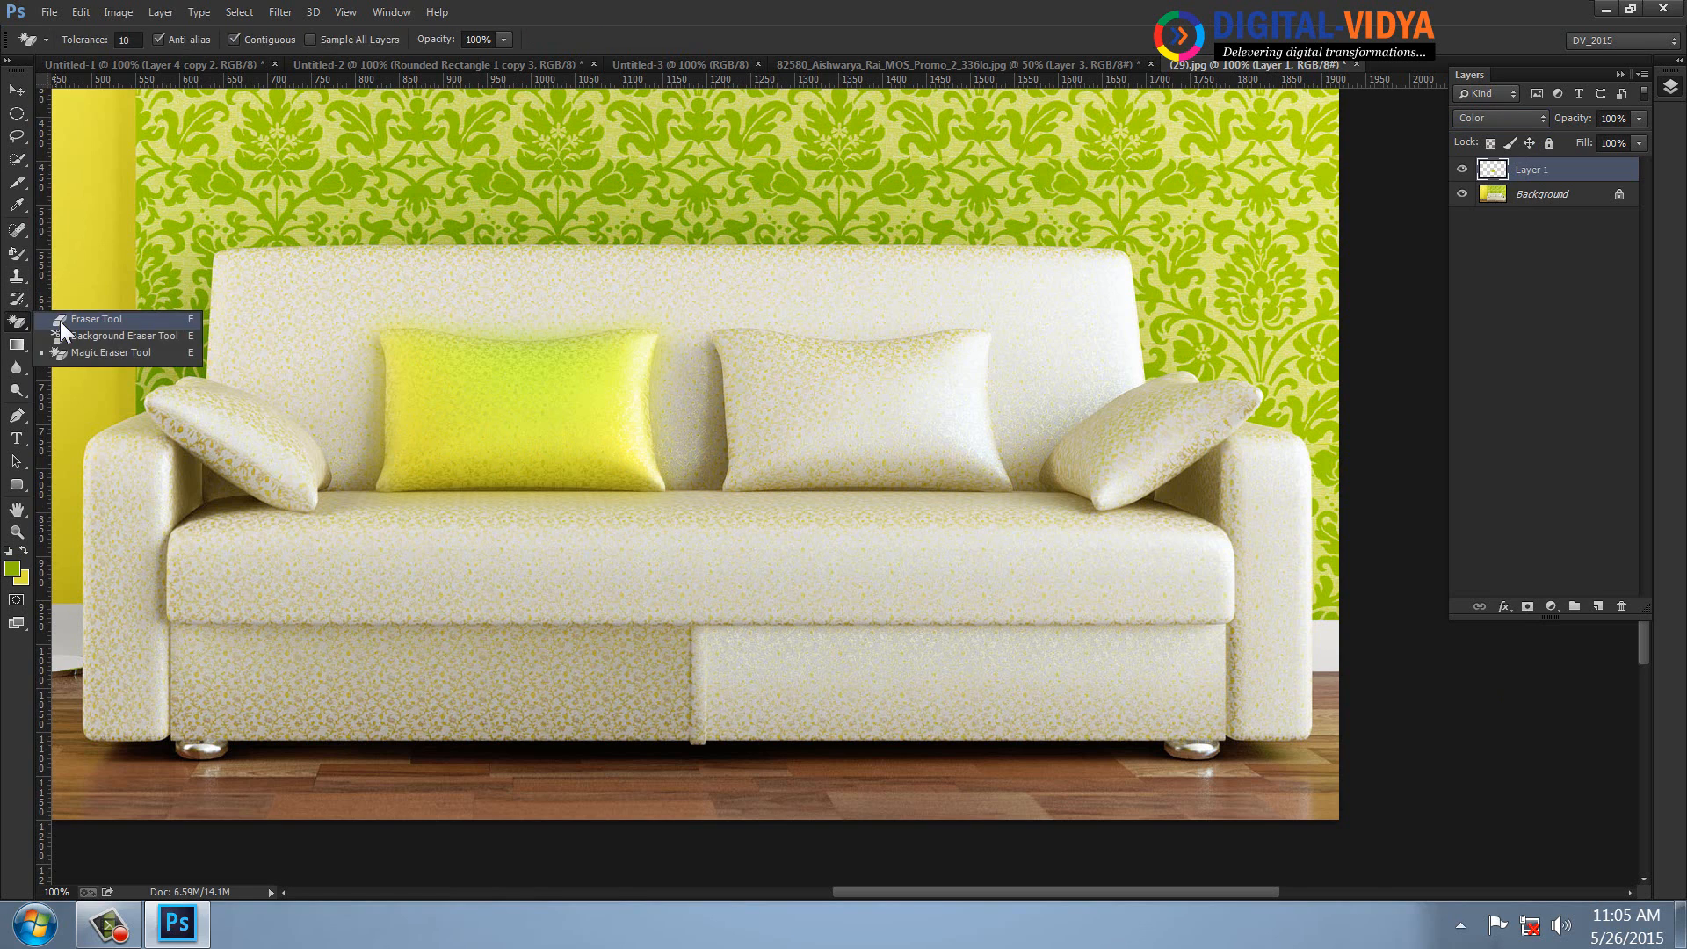
pyautogui.click(88, 320)
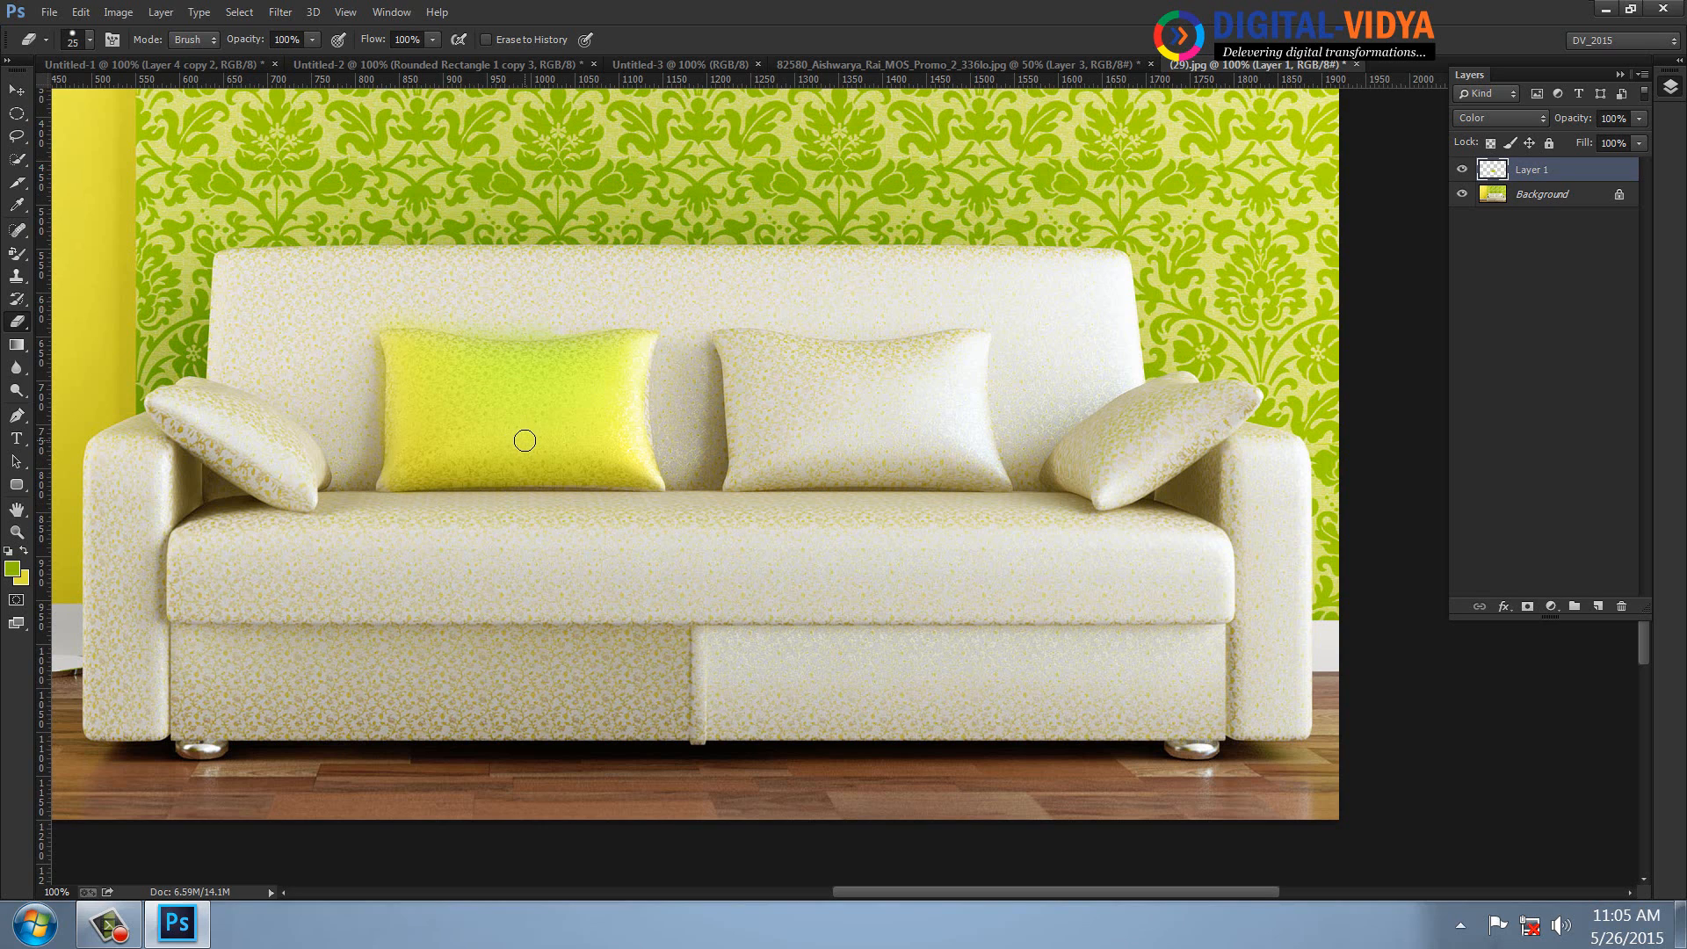
# - Activate the Gradient tool and replace the current gradient presets with the Simple set
pyautogui.click(19, 345)
pyautogui.click(127, 39)
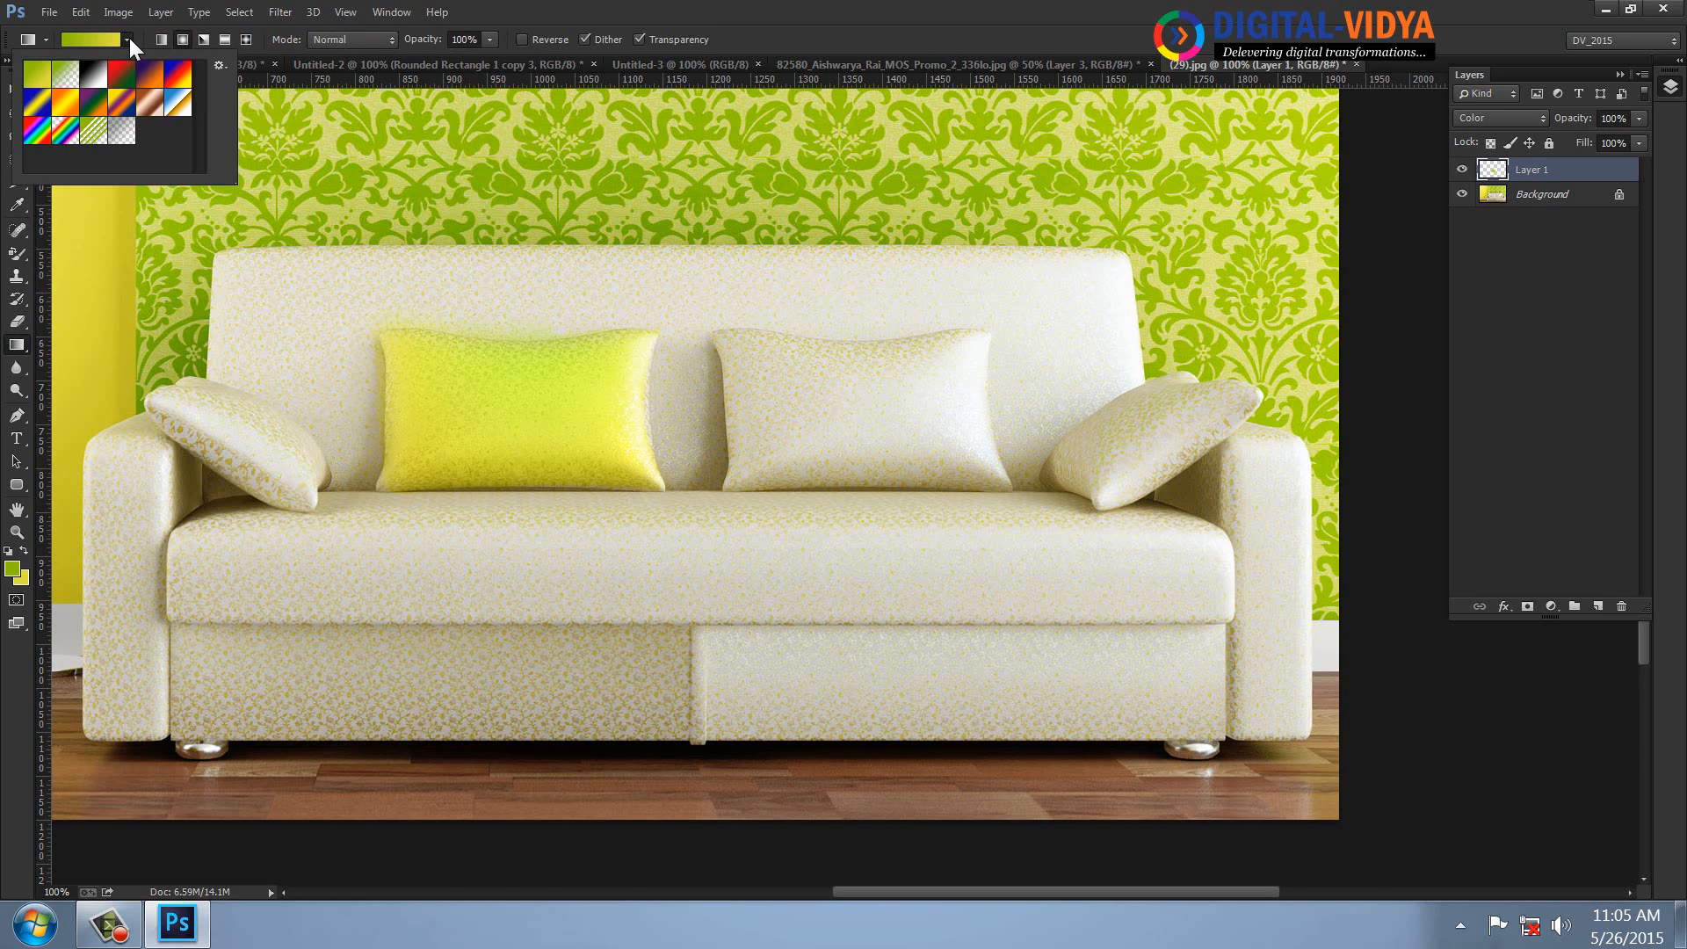
pyautogui.click(219, 65)
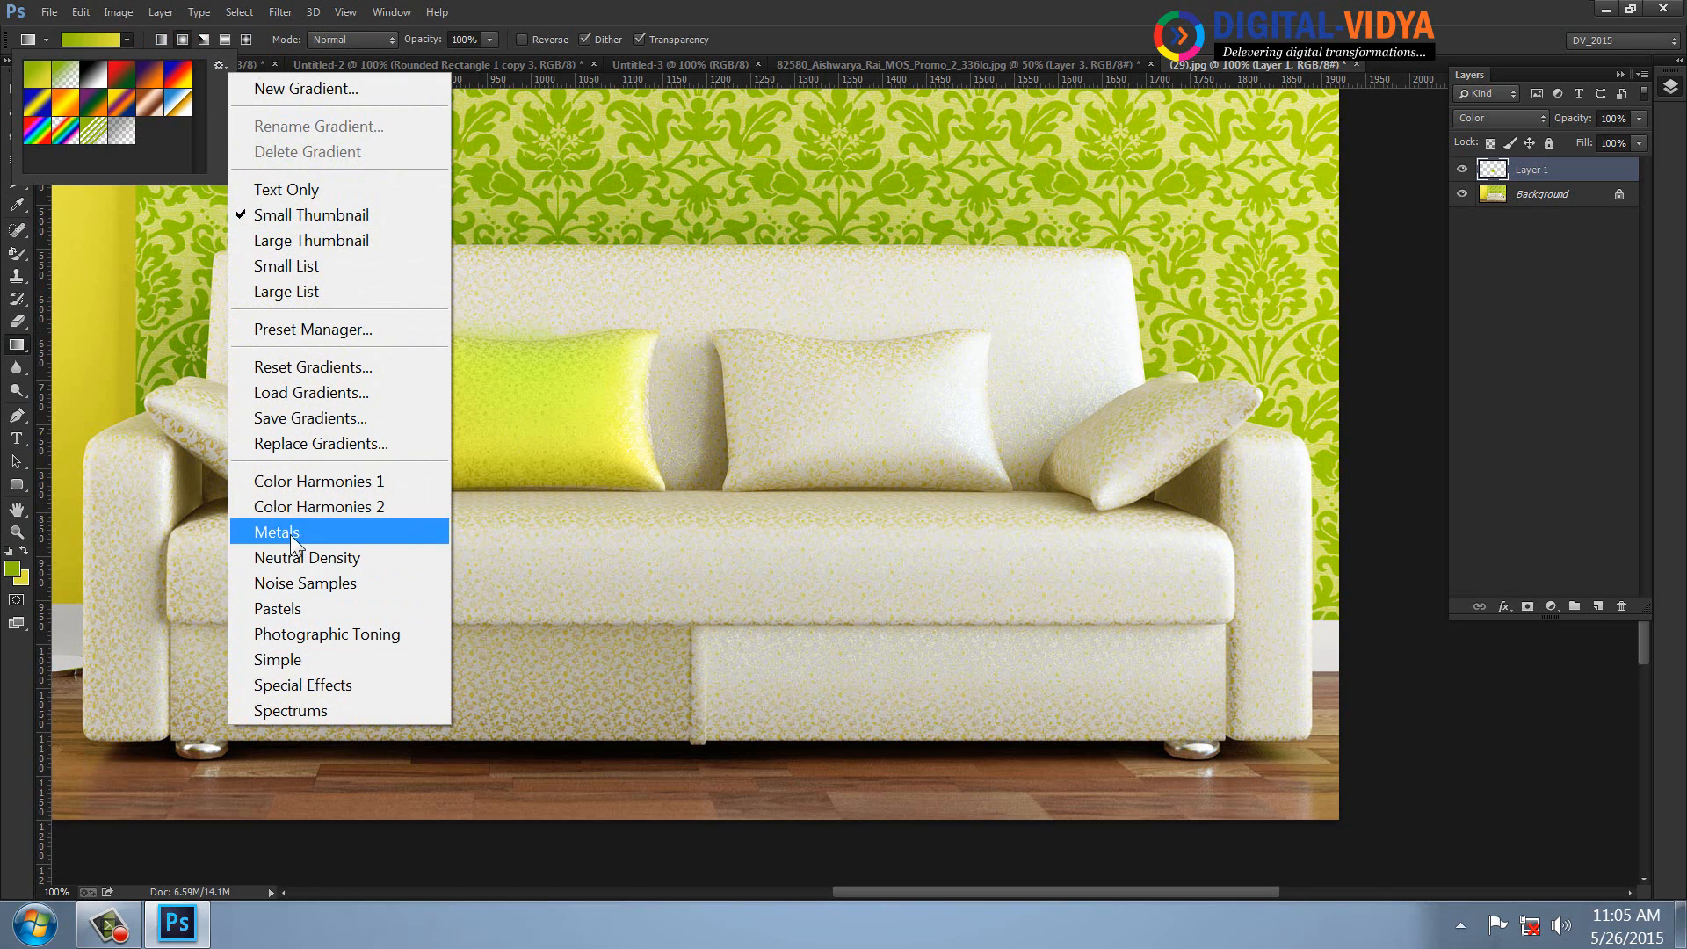
pyautogui.click(293, 661)
pyautogui.click(720, 343)
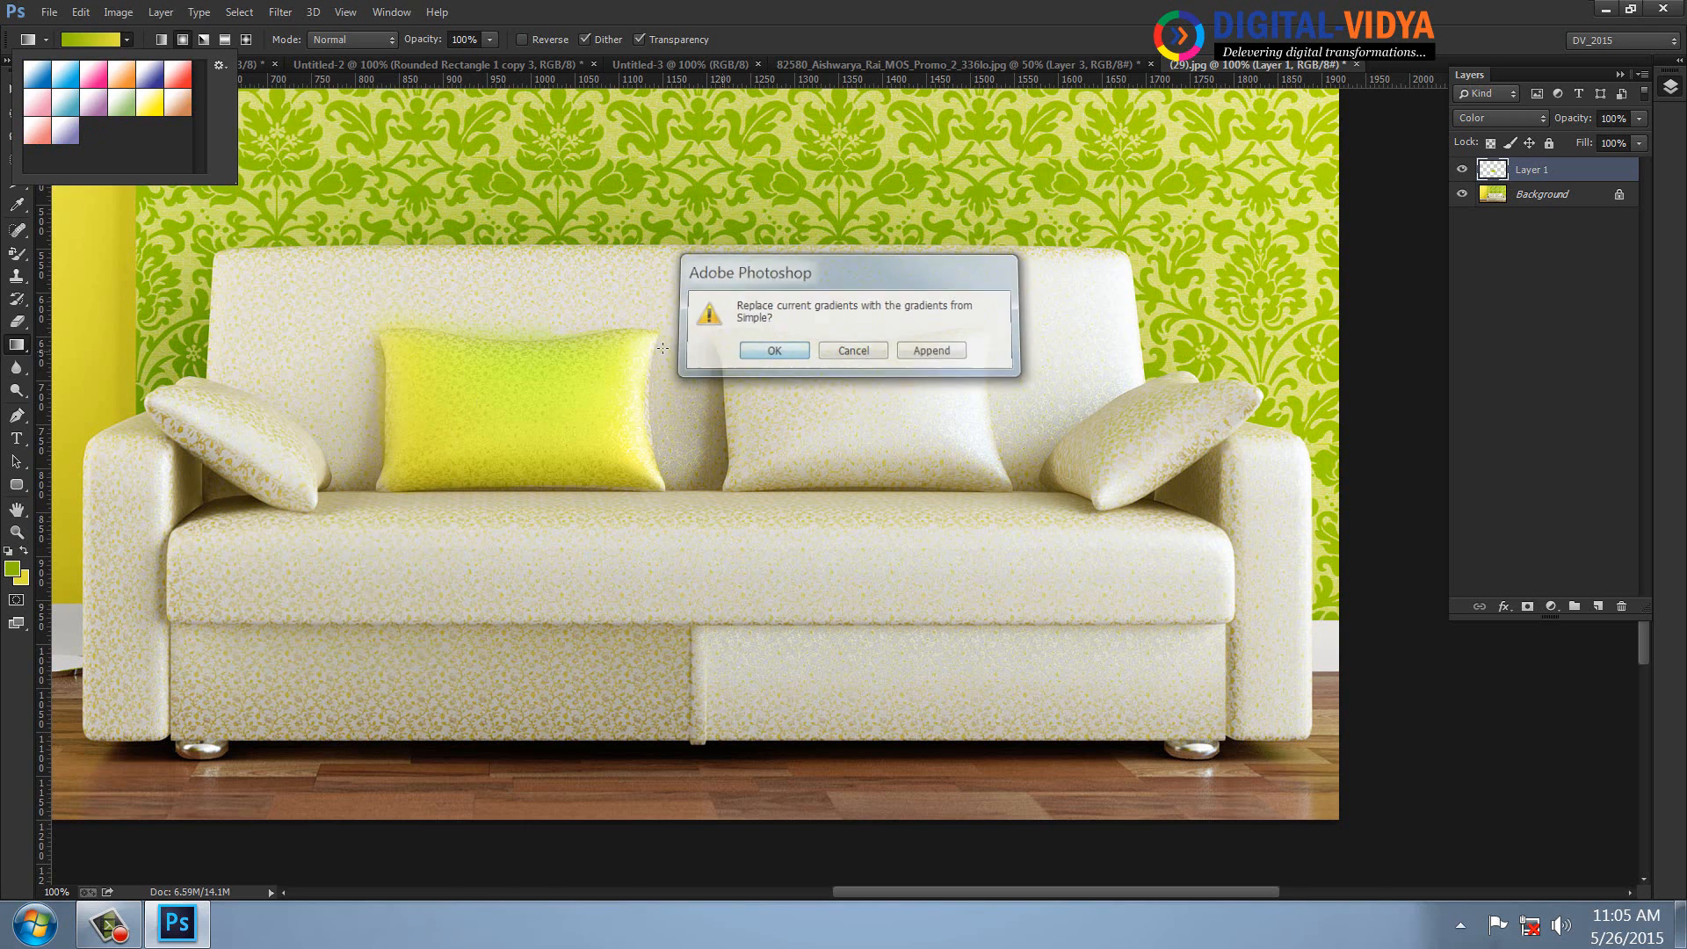
# - Replace the gradient presets with the Special Effects set and choose its transparent gradient with a rainbow band
pyautogui.click(219, 64)
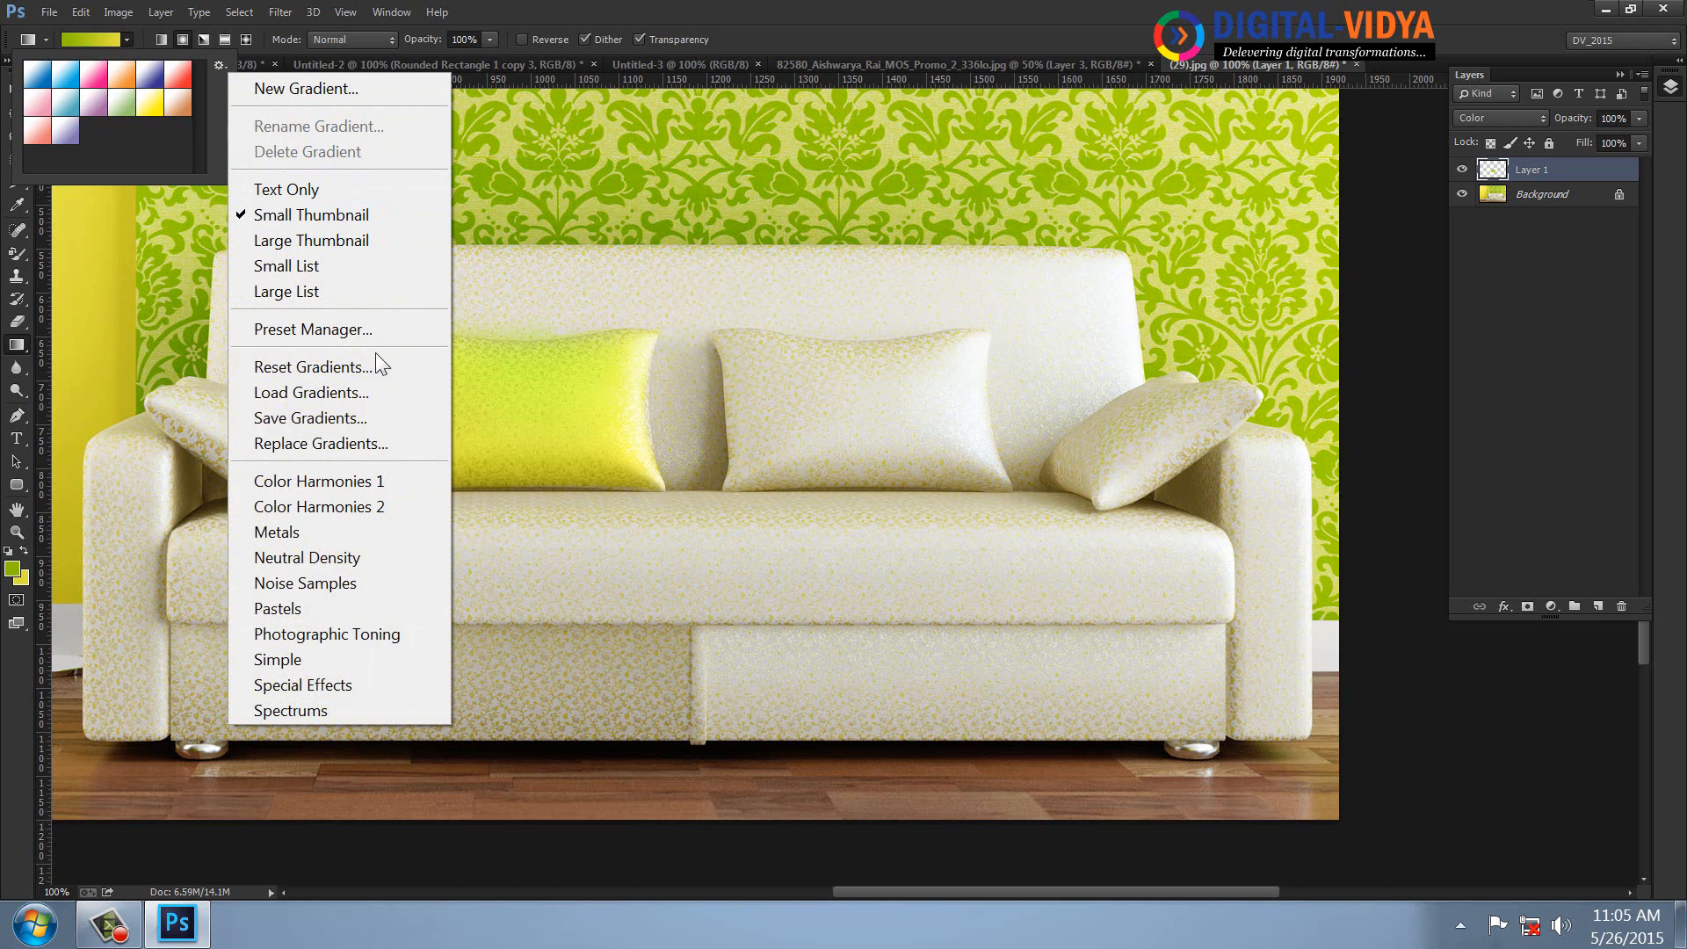
pyautogui.click(319, 690)
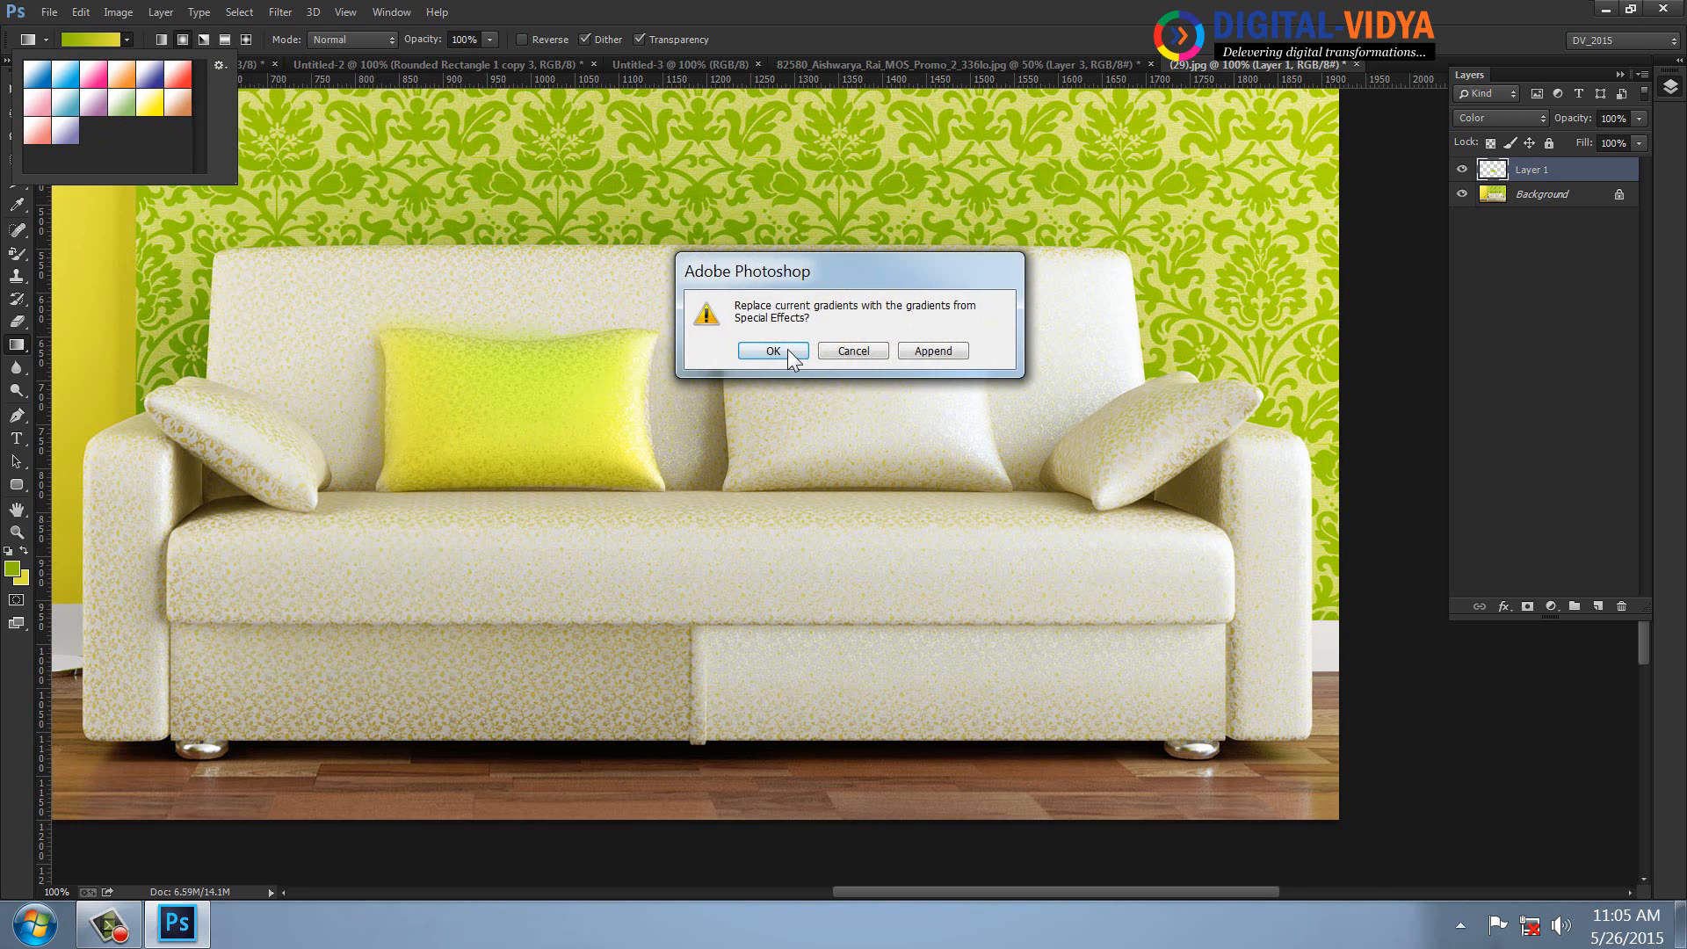
pyautogui.click(722, 344)
pyautogui.doubleClick(151, 79)
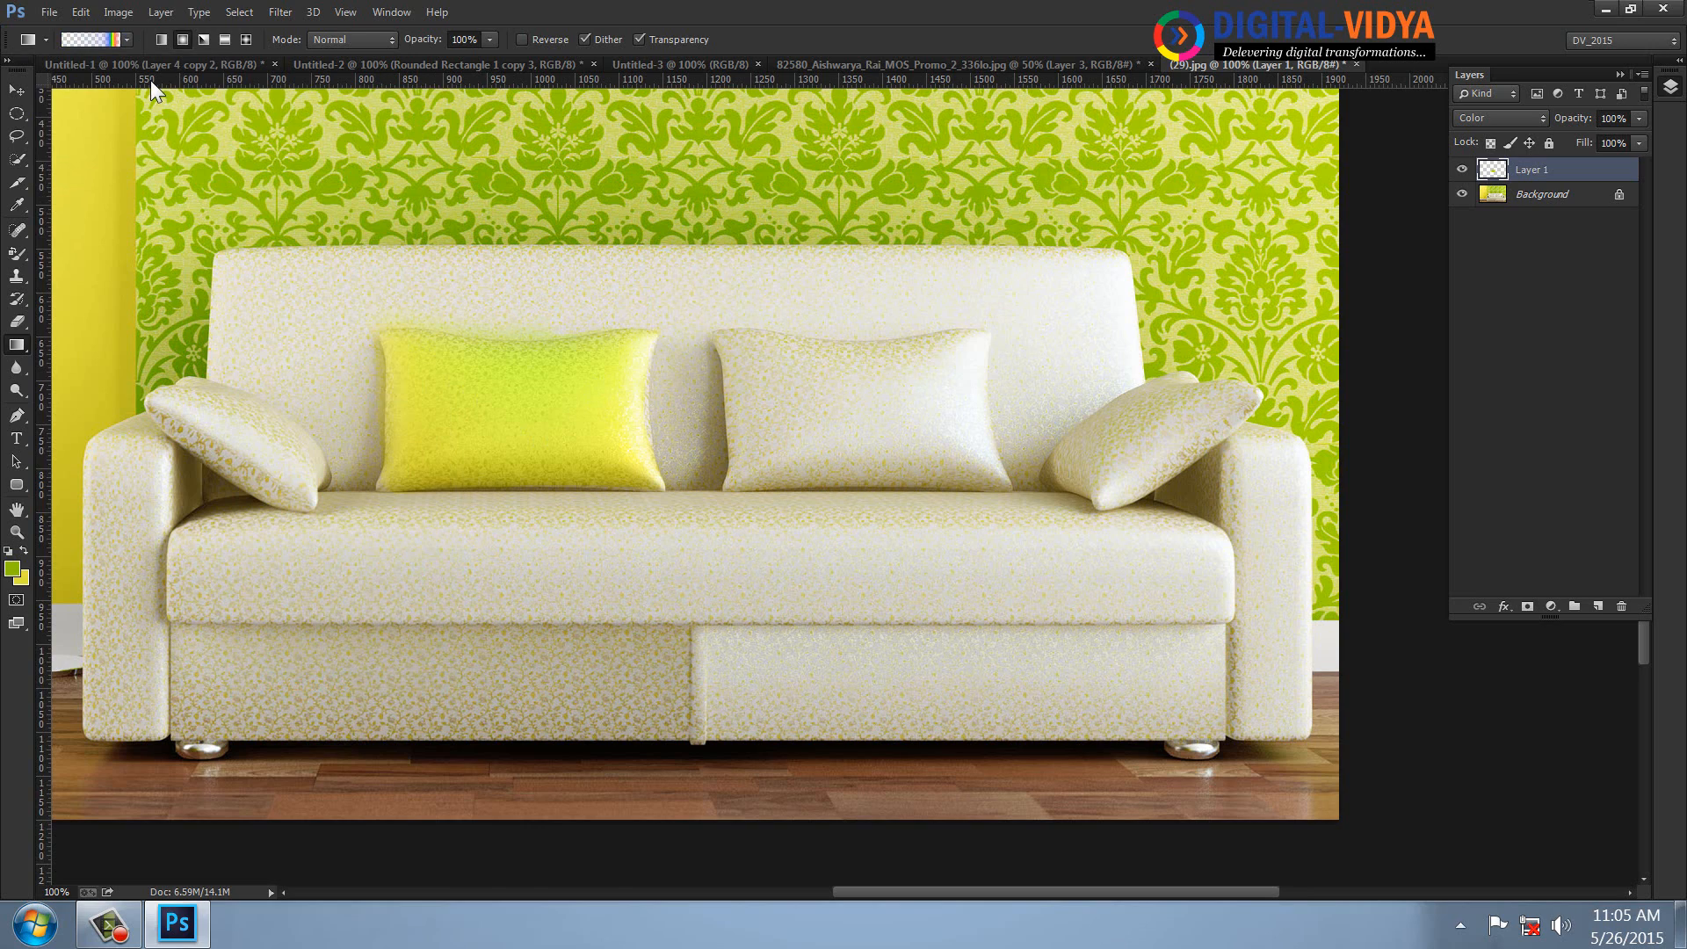
# - Open the dog image 14.jpg from the Wallpapers folder on drive E
pyautogui.hotkey('ctrl', 'o')
pyautogui.click(904, 394)
pyautogui.press('BackSpace')
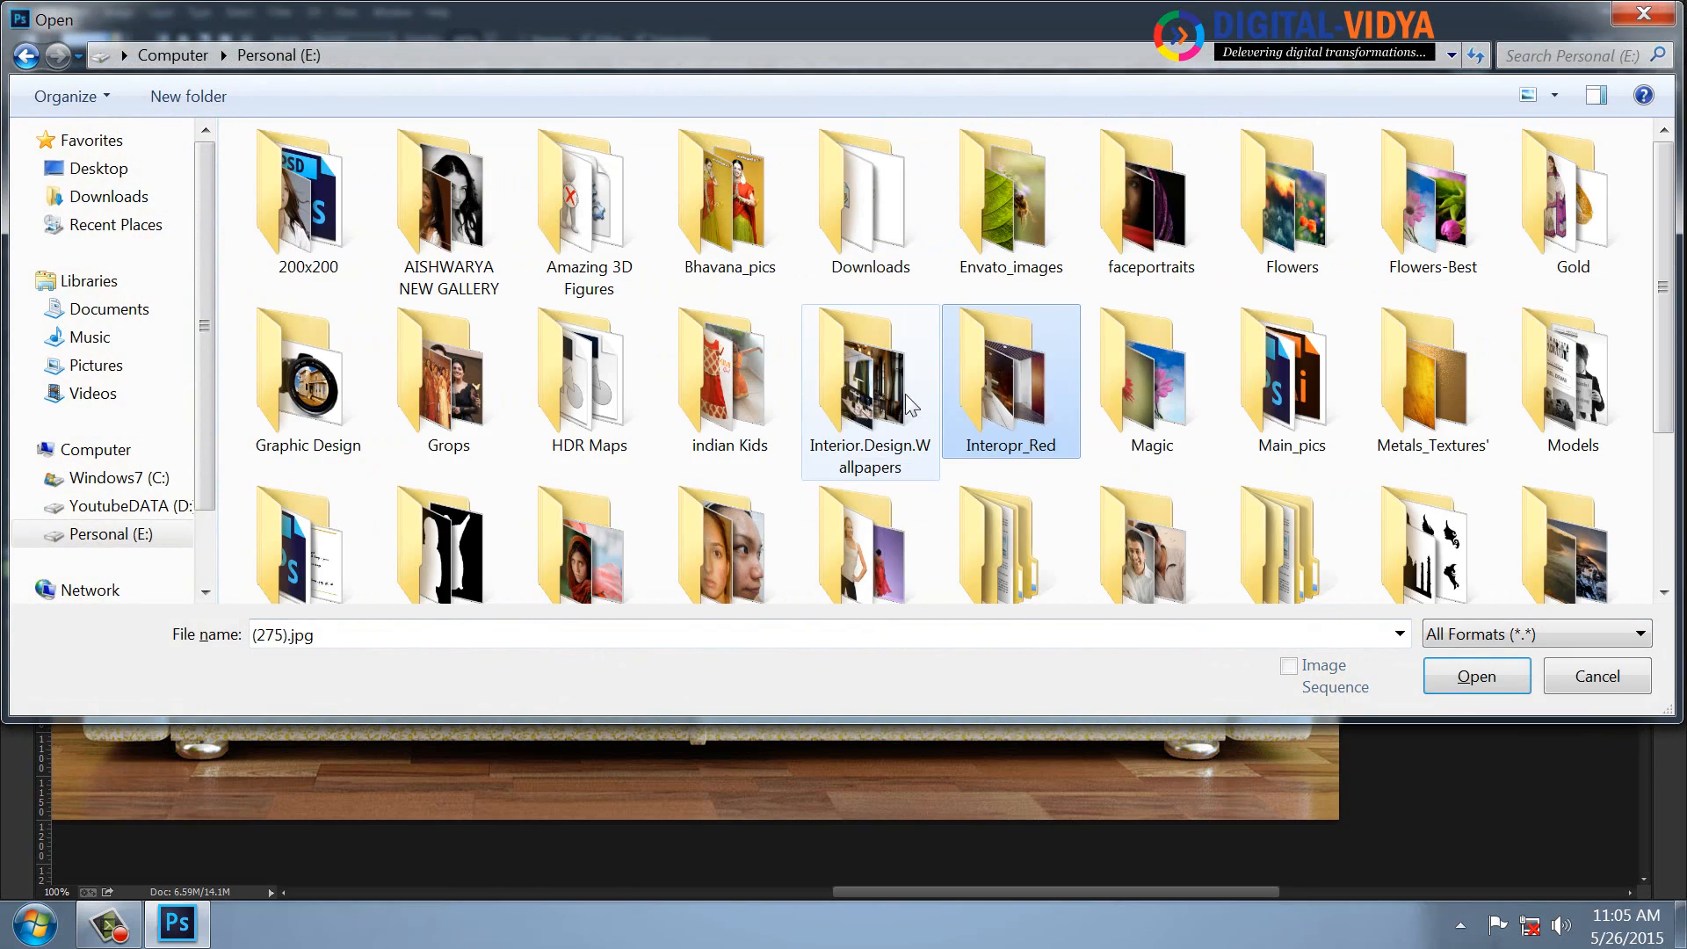
pyautogui.click(889, 429)
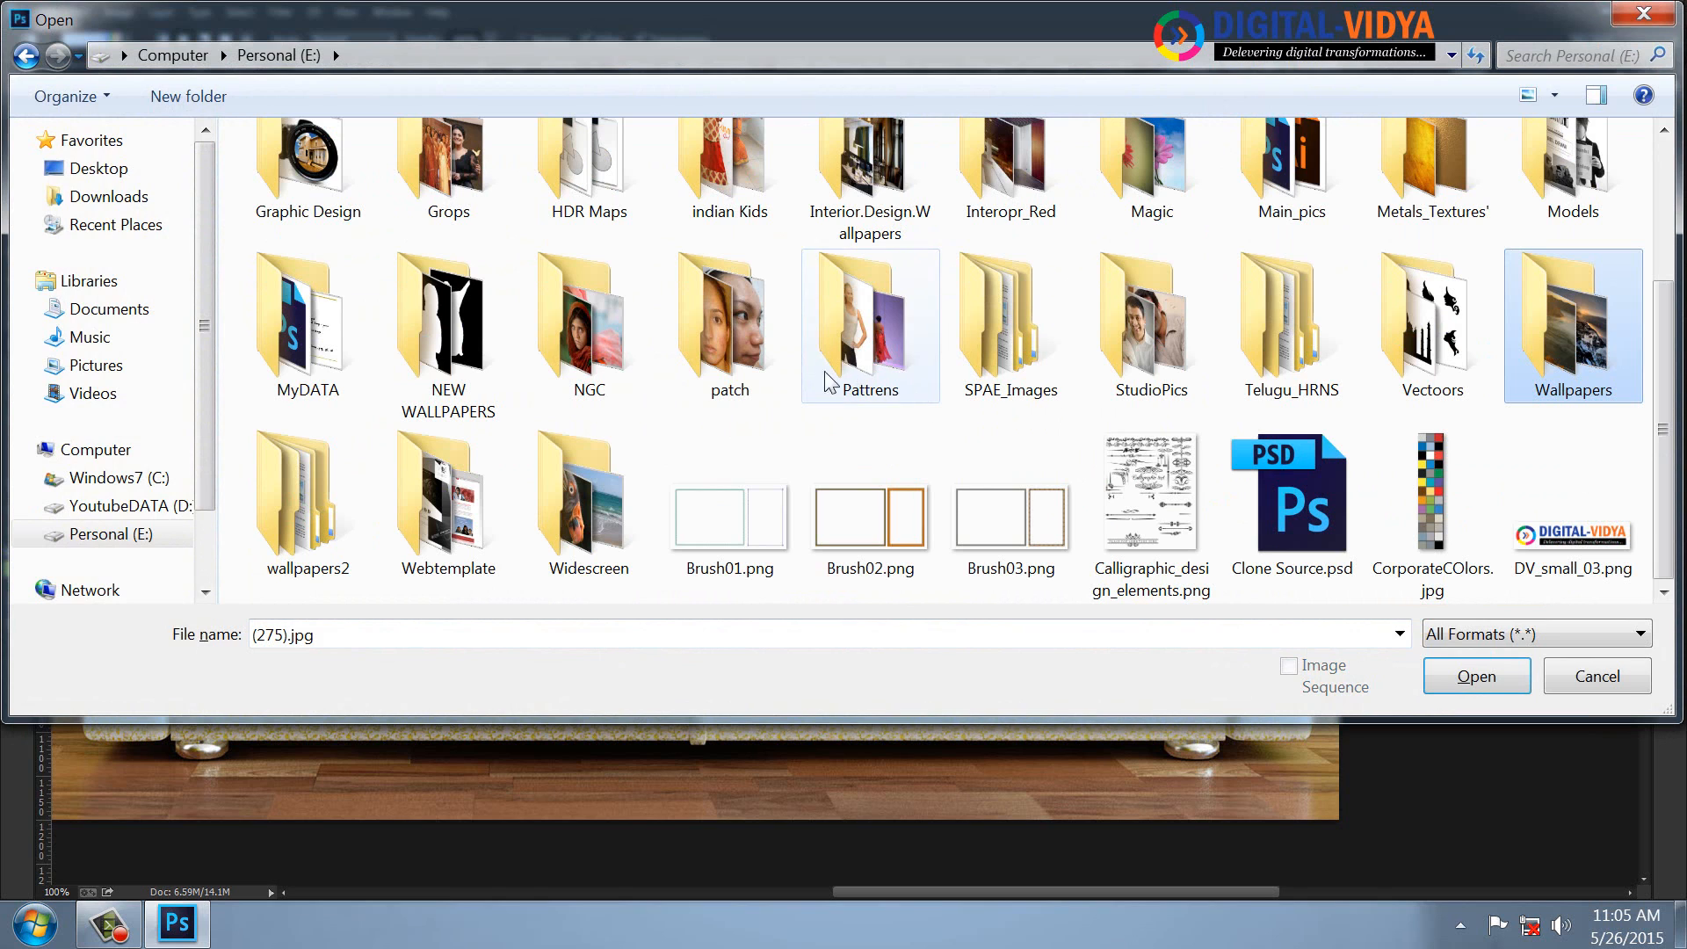
pyautogui.doubleClick(1586, 355)
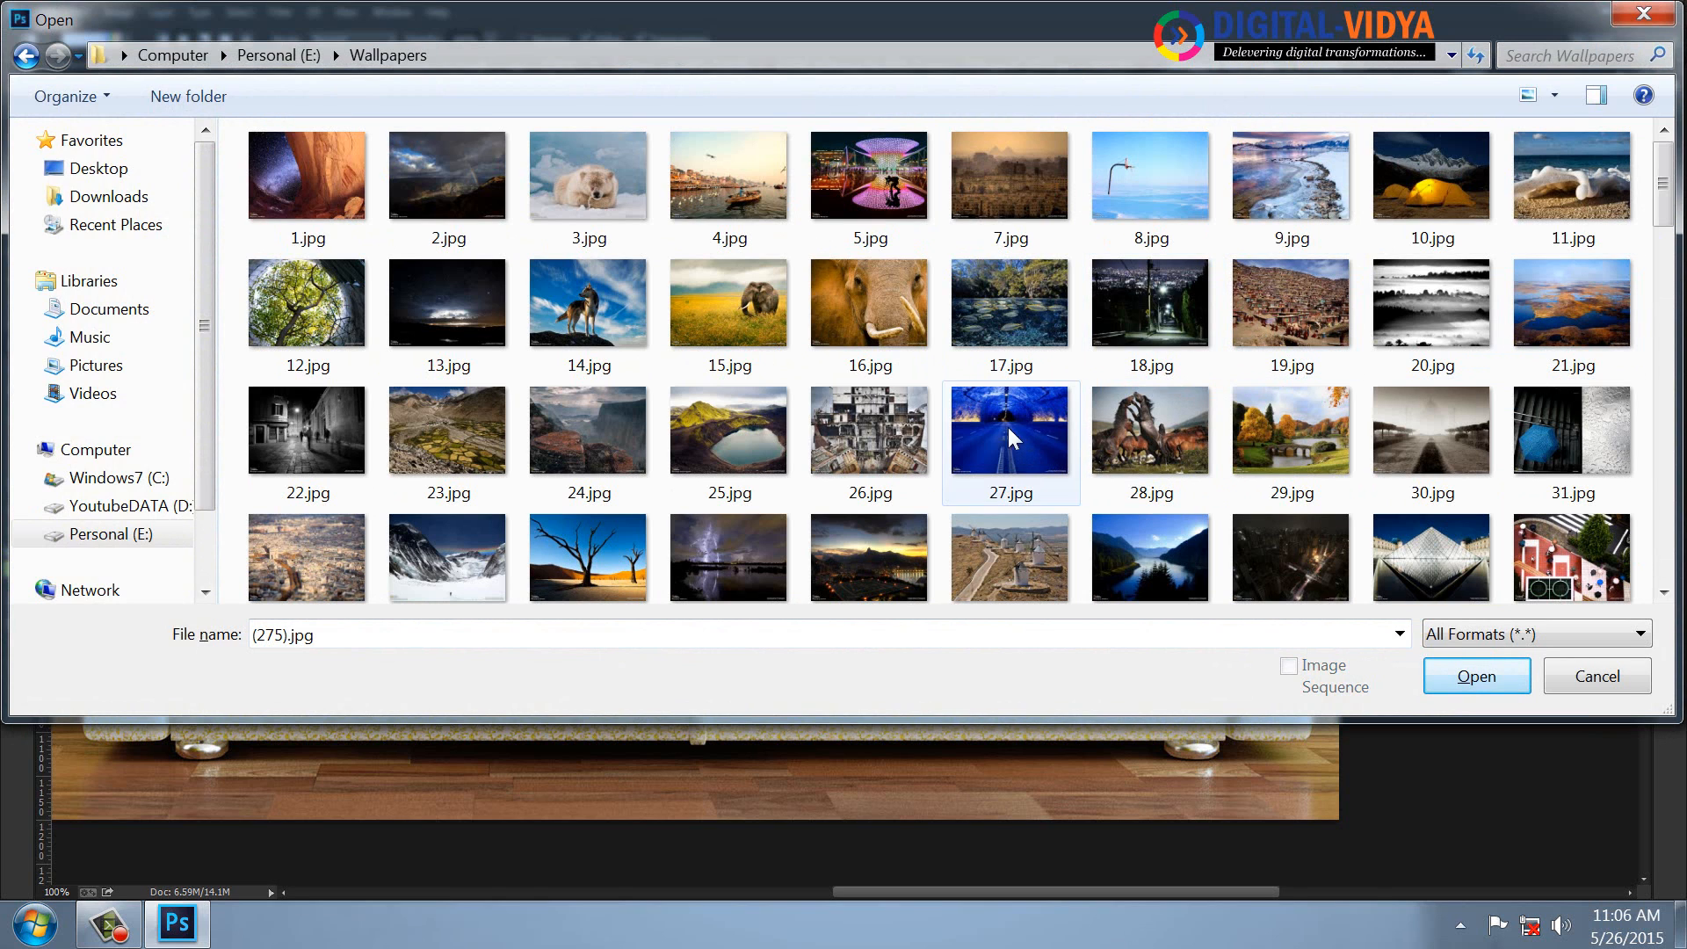
pyautogui.doubleClick(613, 308)
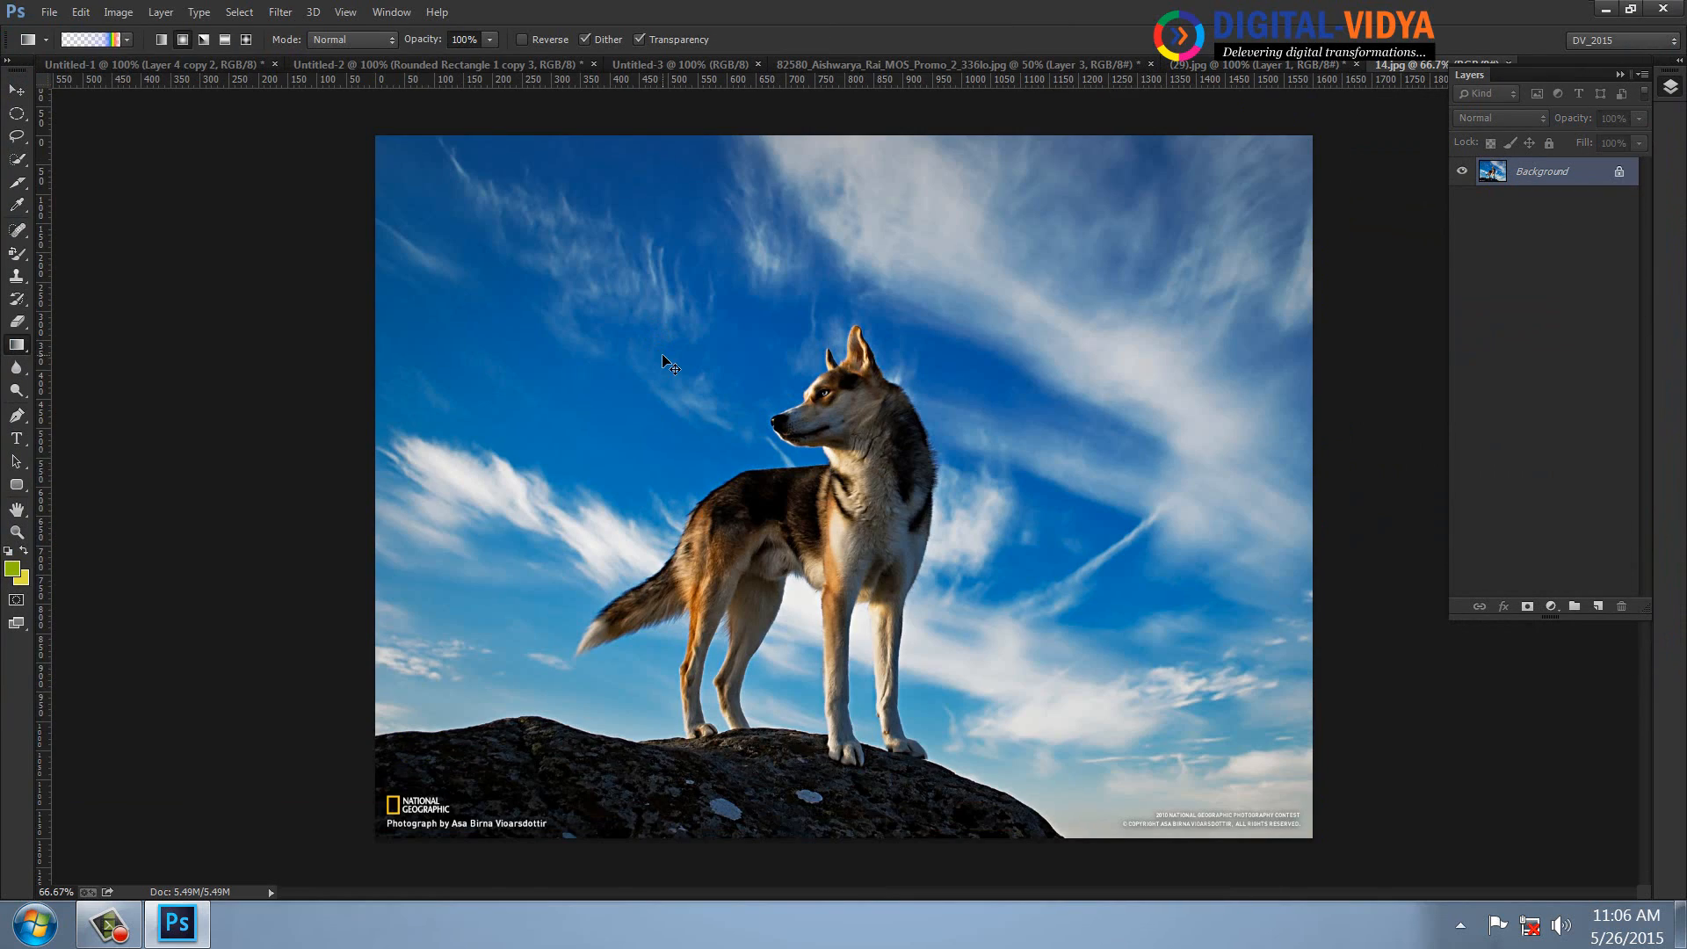
# - Add a new layer and draw a radial rainbow gradient from the rock below the dog up to its head
pyautogui.hotkey('ctrl', '+')
pyautogui.click(1601, 609)
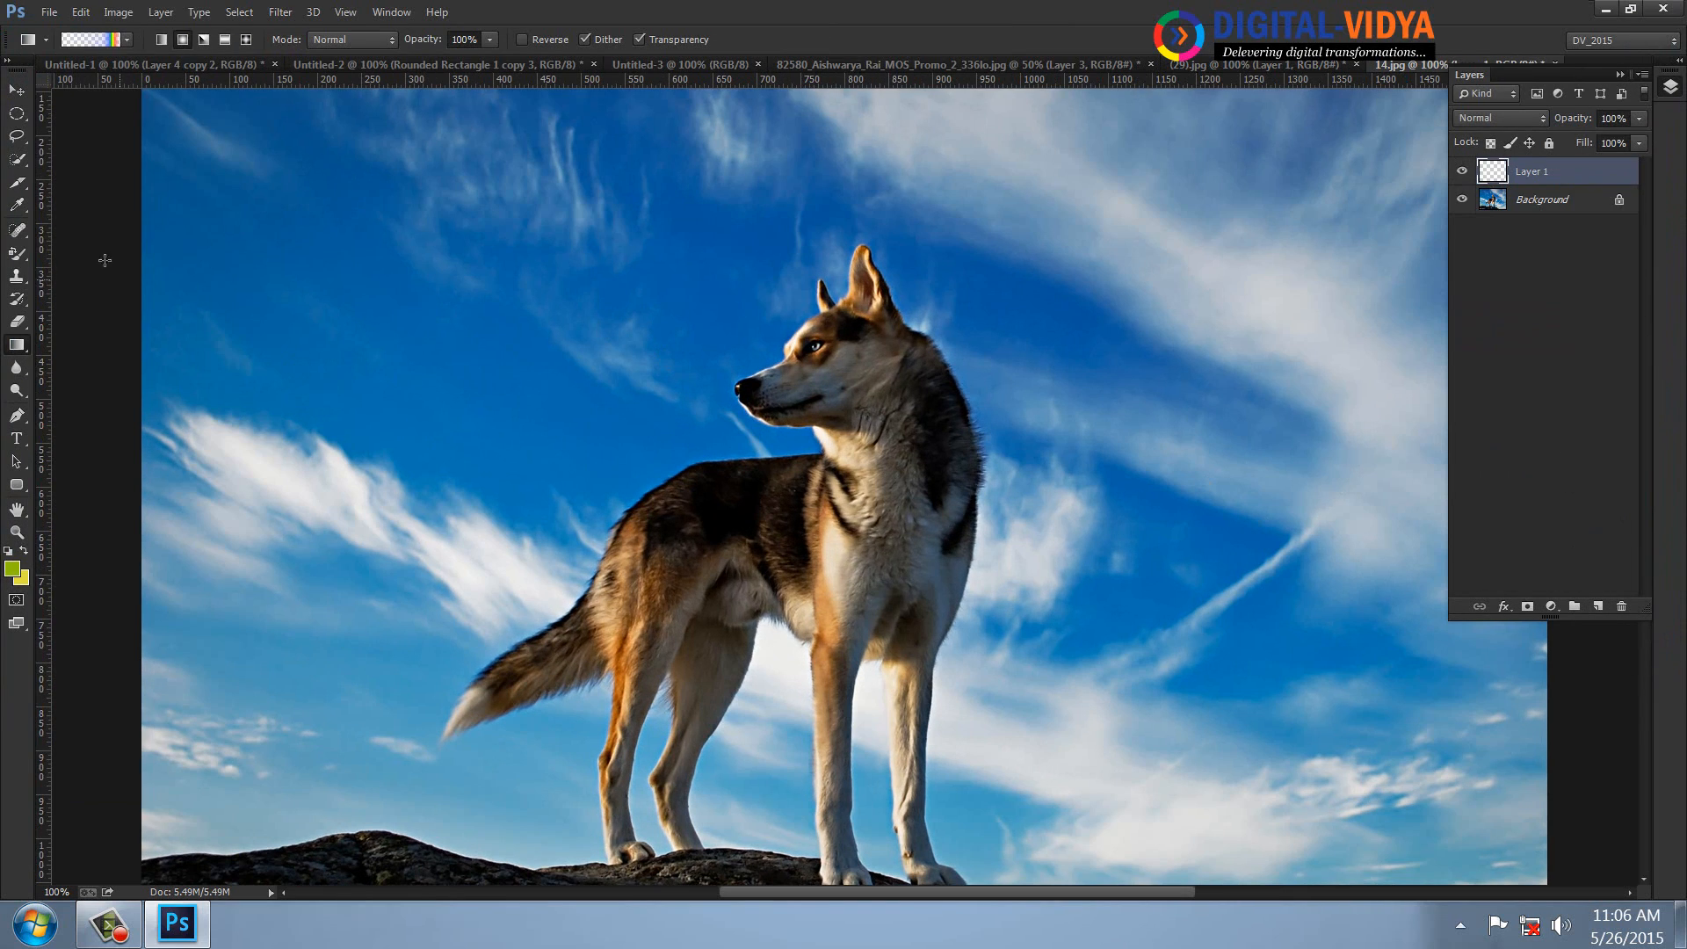
pyautogui.hotkey('ctrl', '-')
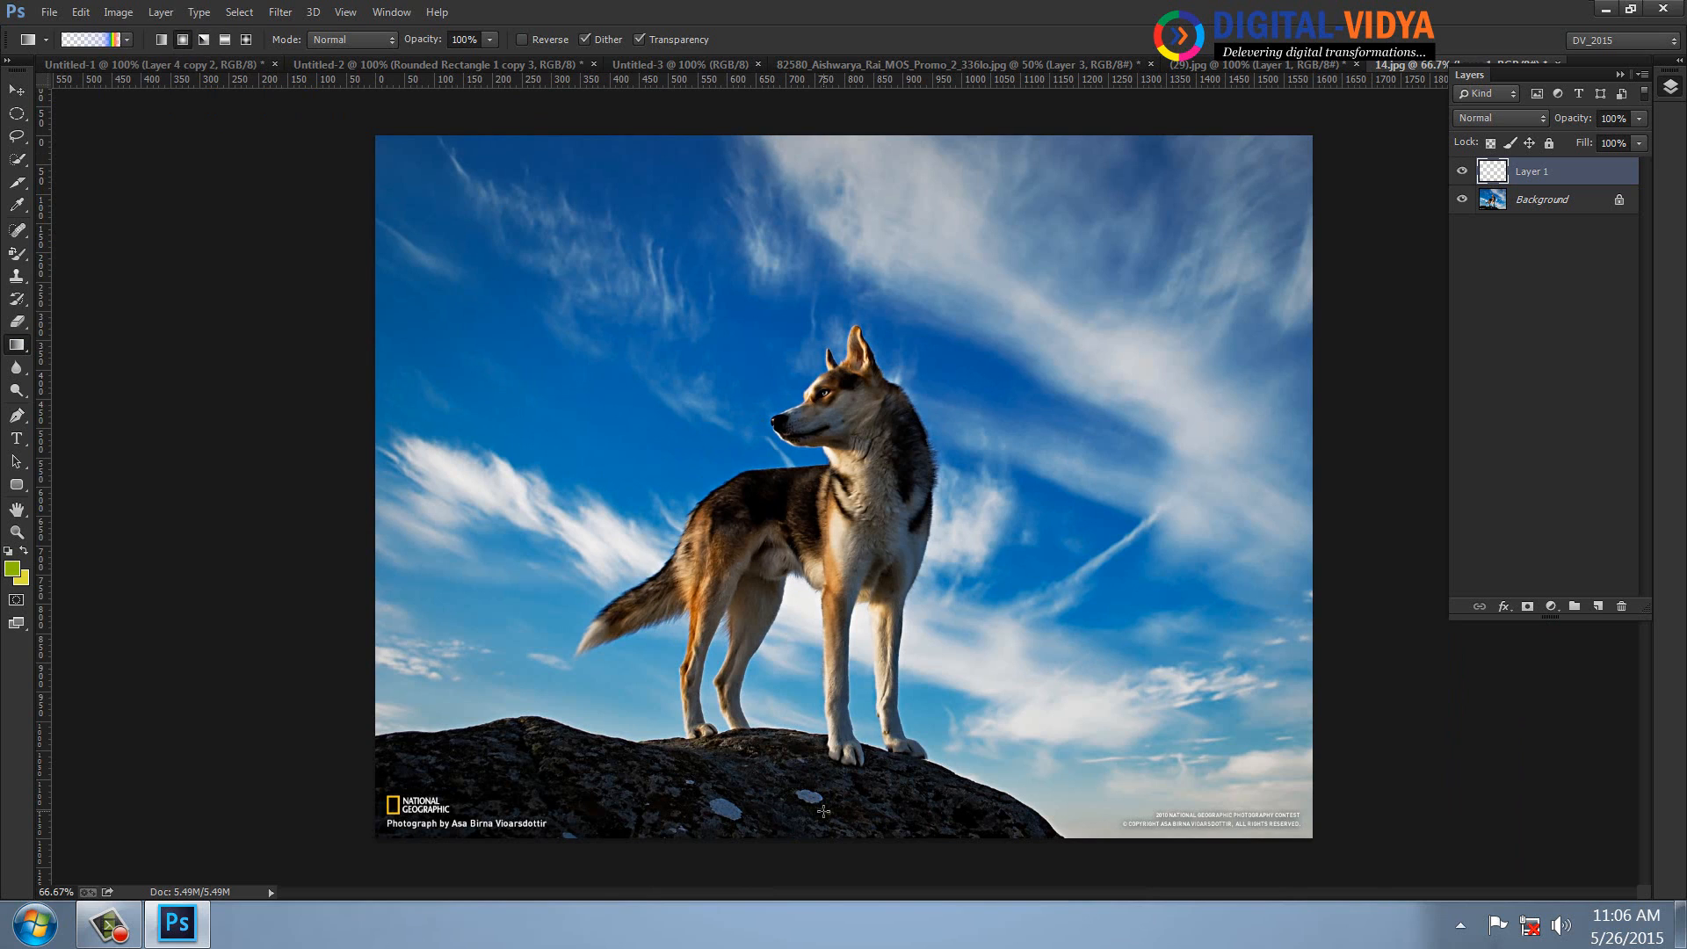
pyautogui.moveTo(823, 810); pyautogui.dragTo(814, 384)
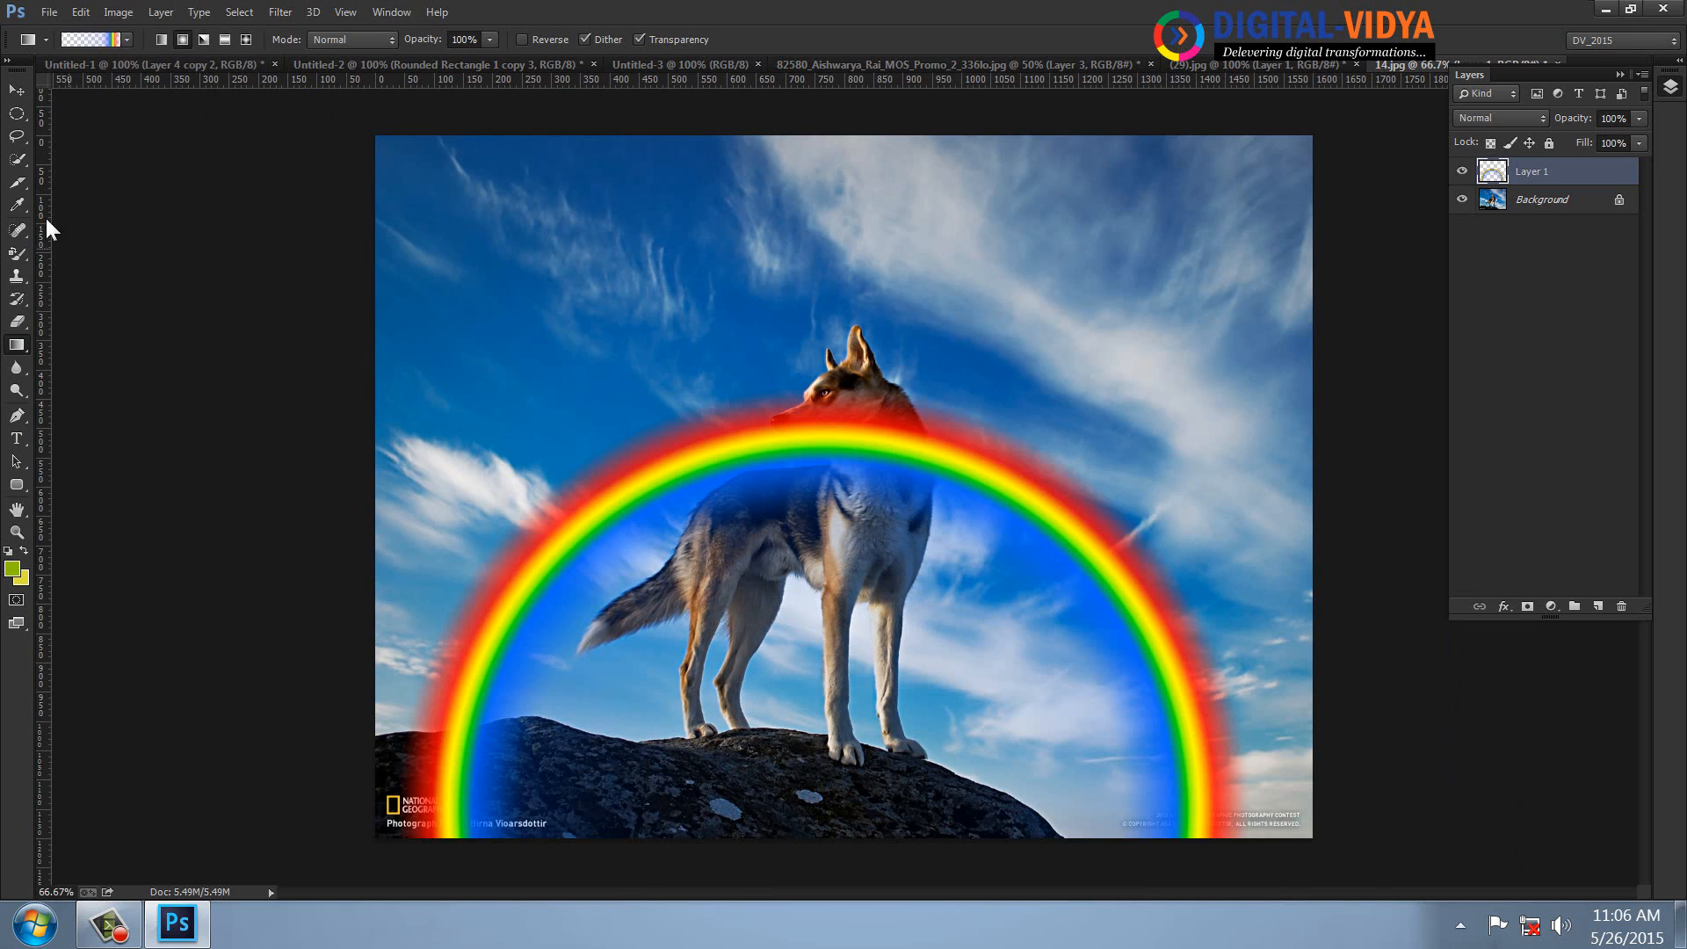
# - Scale the rainbow to about 187% so it arches above the dog, and set its layer opacity to 22%
pyautogui.click(16, 91)
pyautogui.hotkey('ctrl', 't')
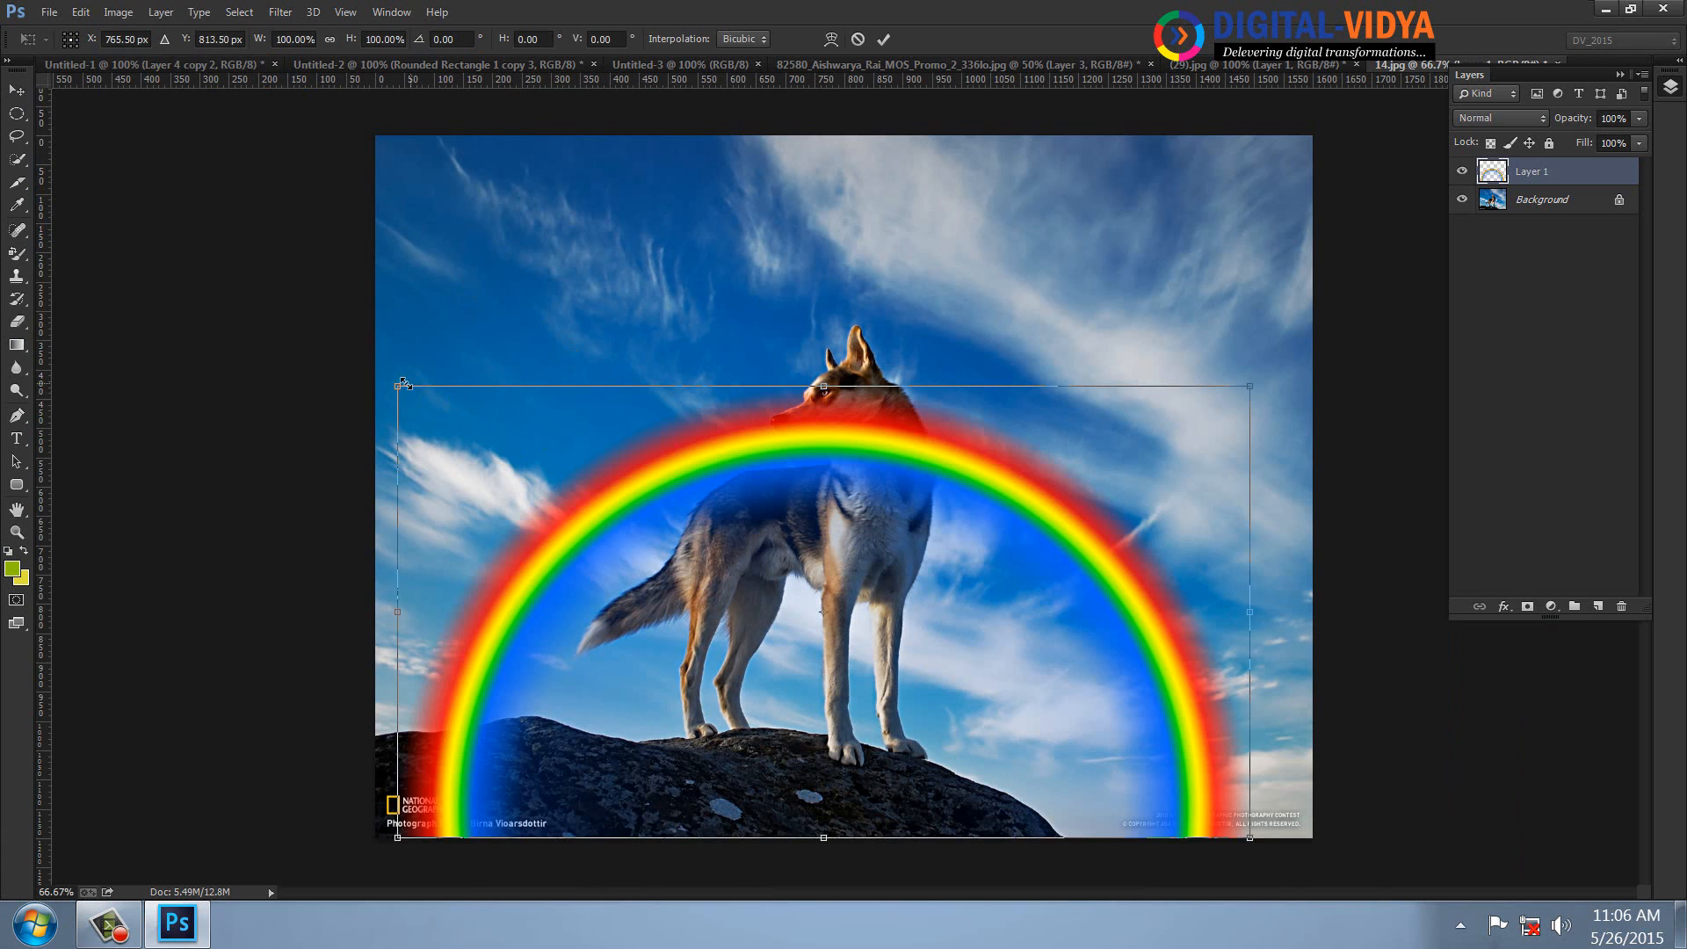
pyautogui.moveTo(403, 384); pyautogui.dragTo(28, 189)
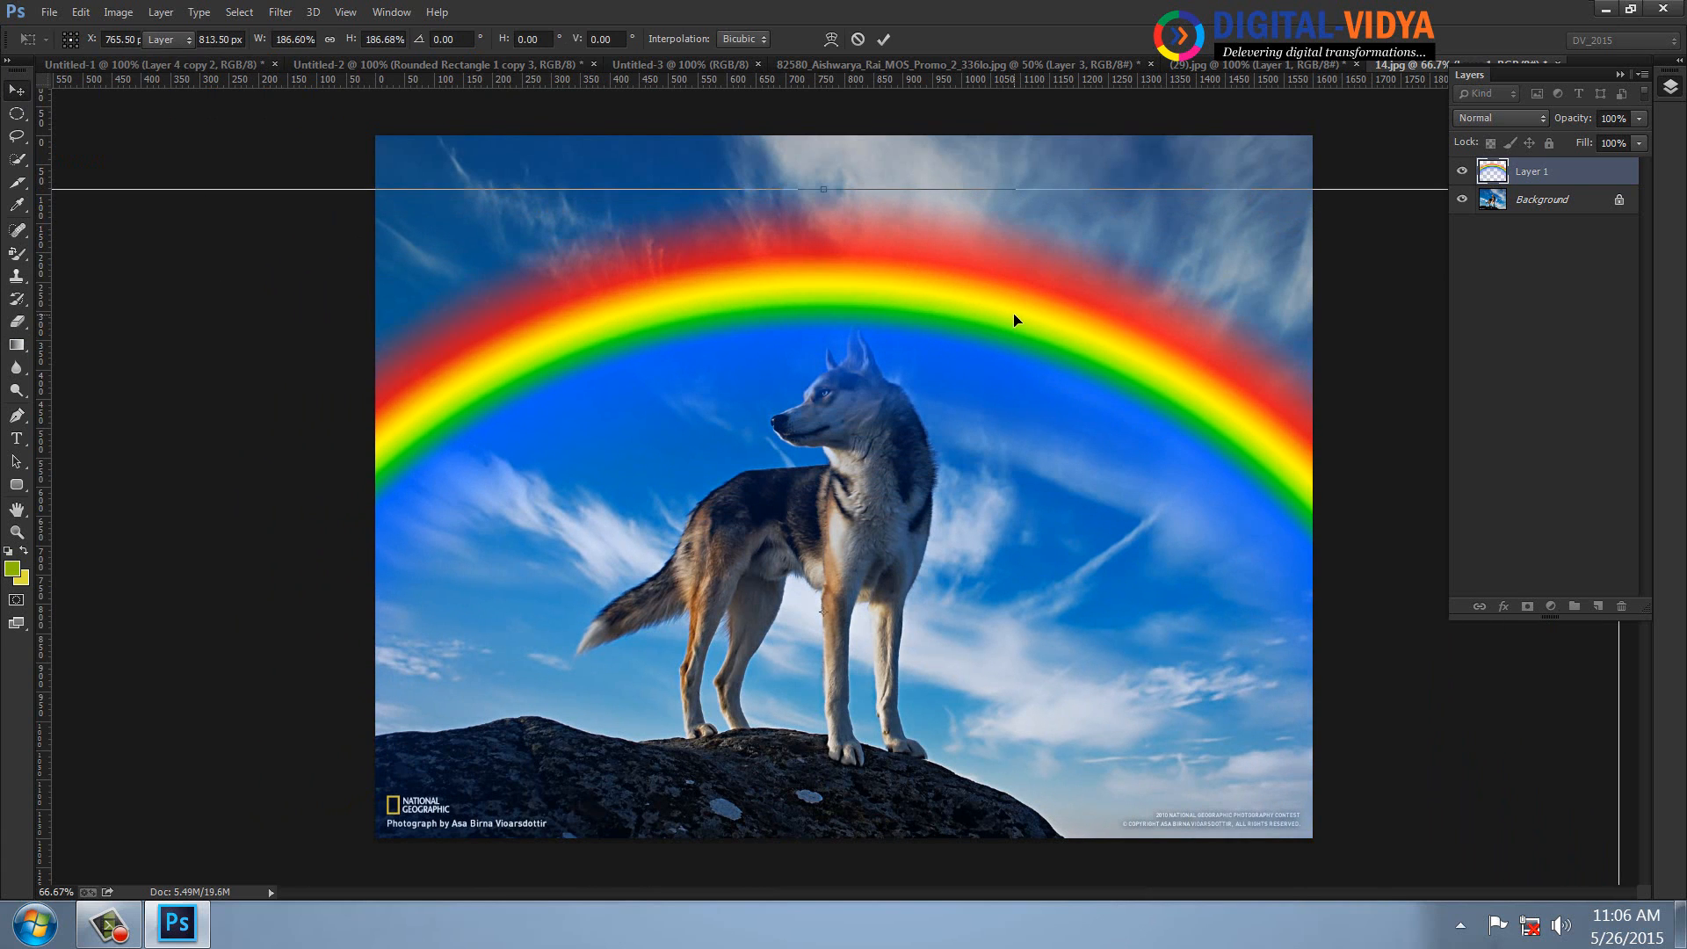
pyautogui.press('Return')
pyautogui.click(1637, 119)
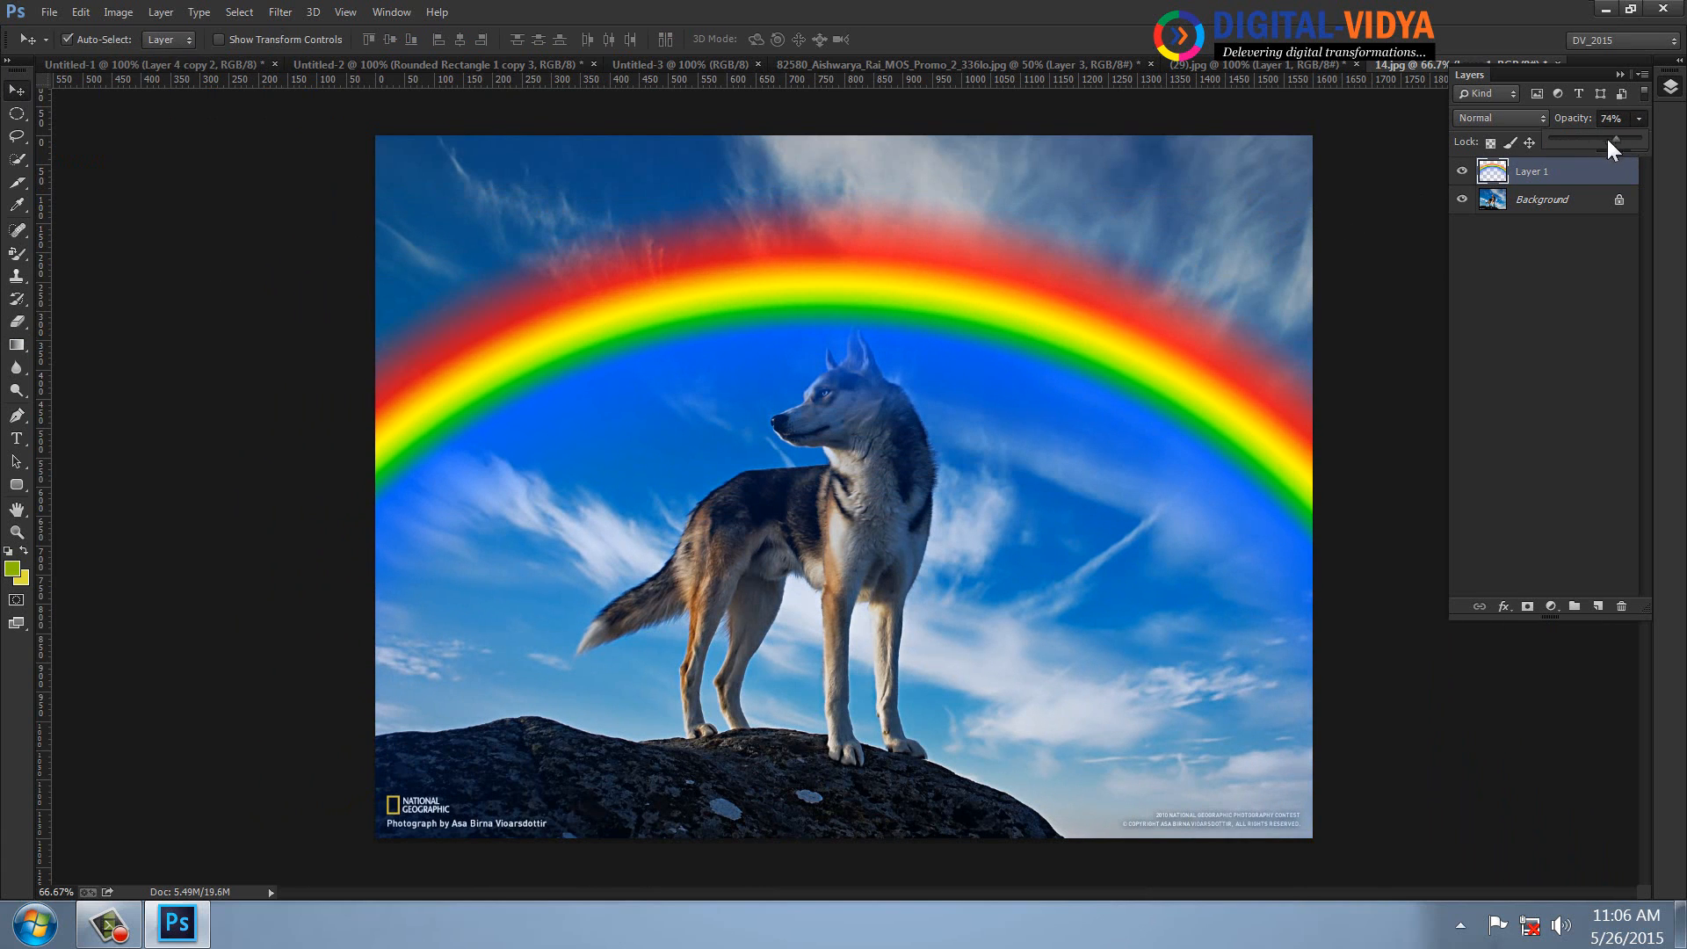
pyautogui.moveTo(1608, 141); pyautogui.dragTo(1562, 143)
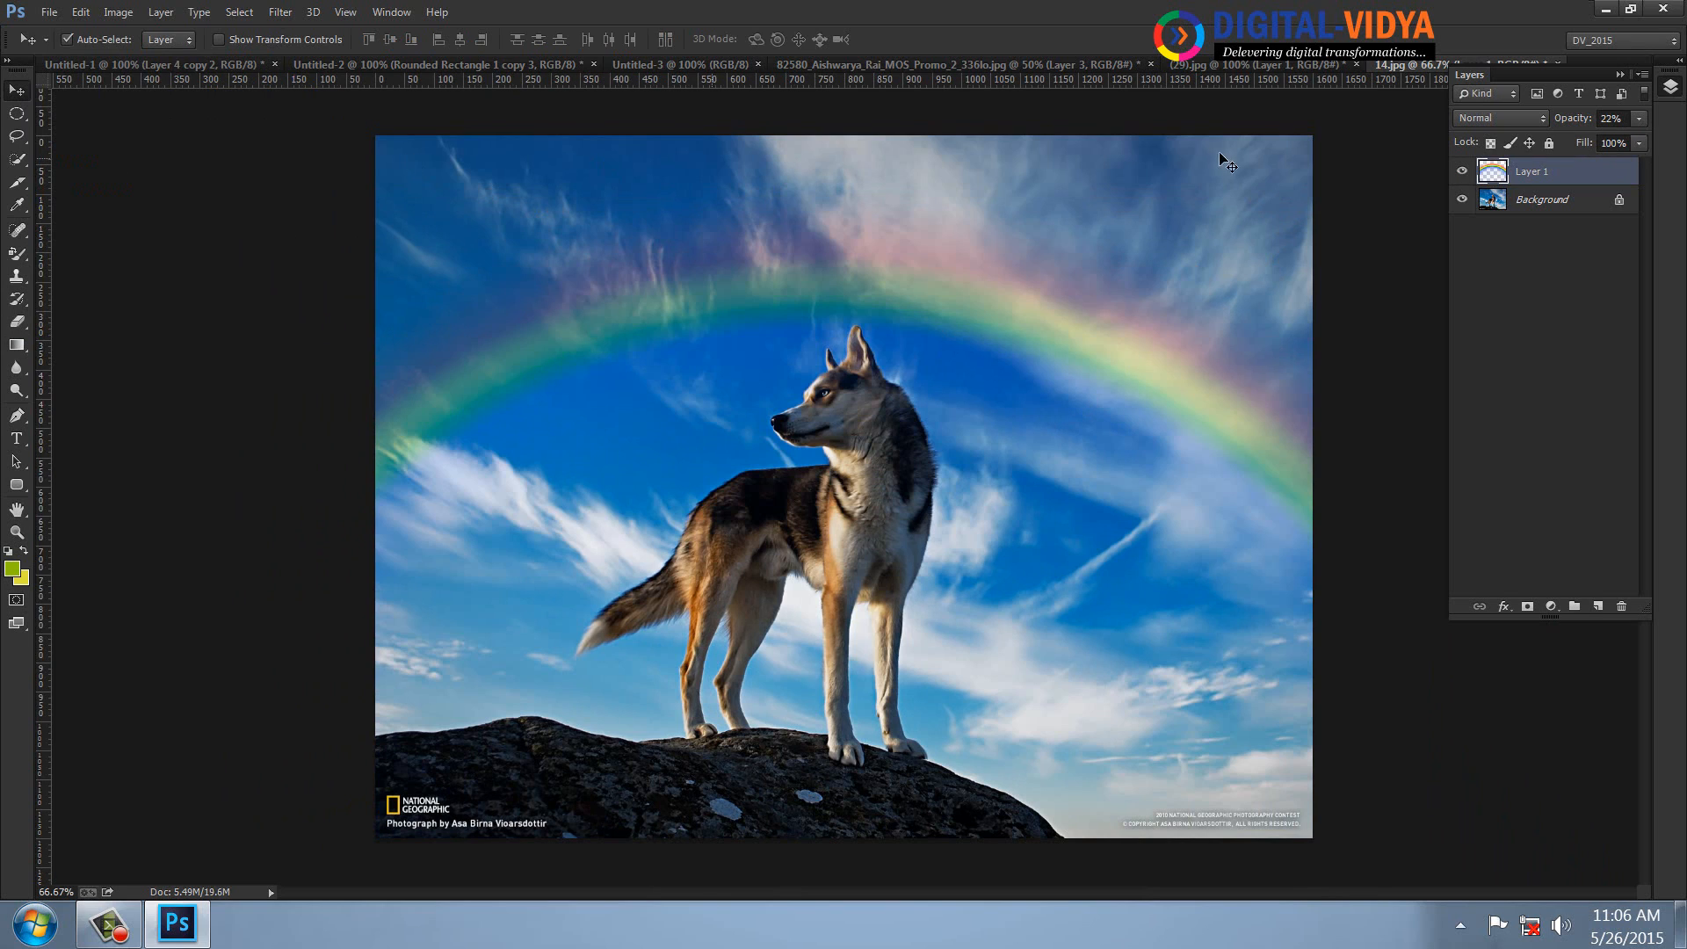
# - Select the dog on the Background layer with the Quick Selection tool and feather the selection by 1
pyautogui.click(1502, 208)
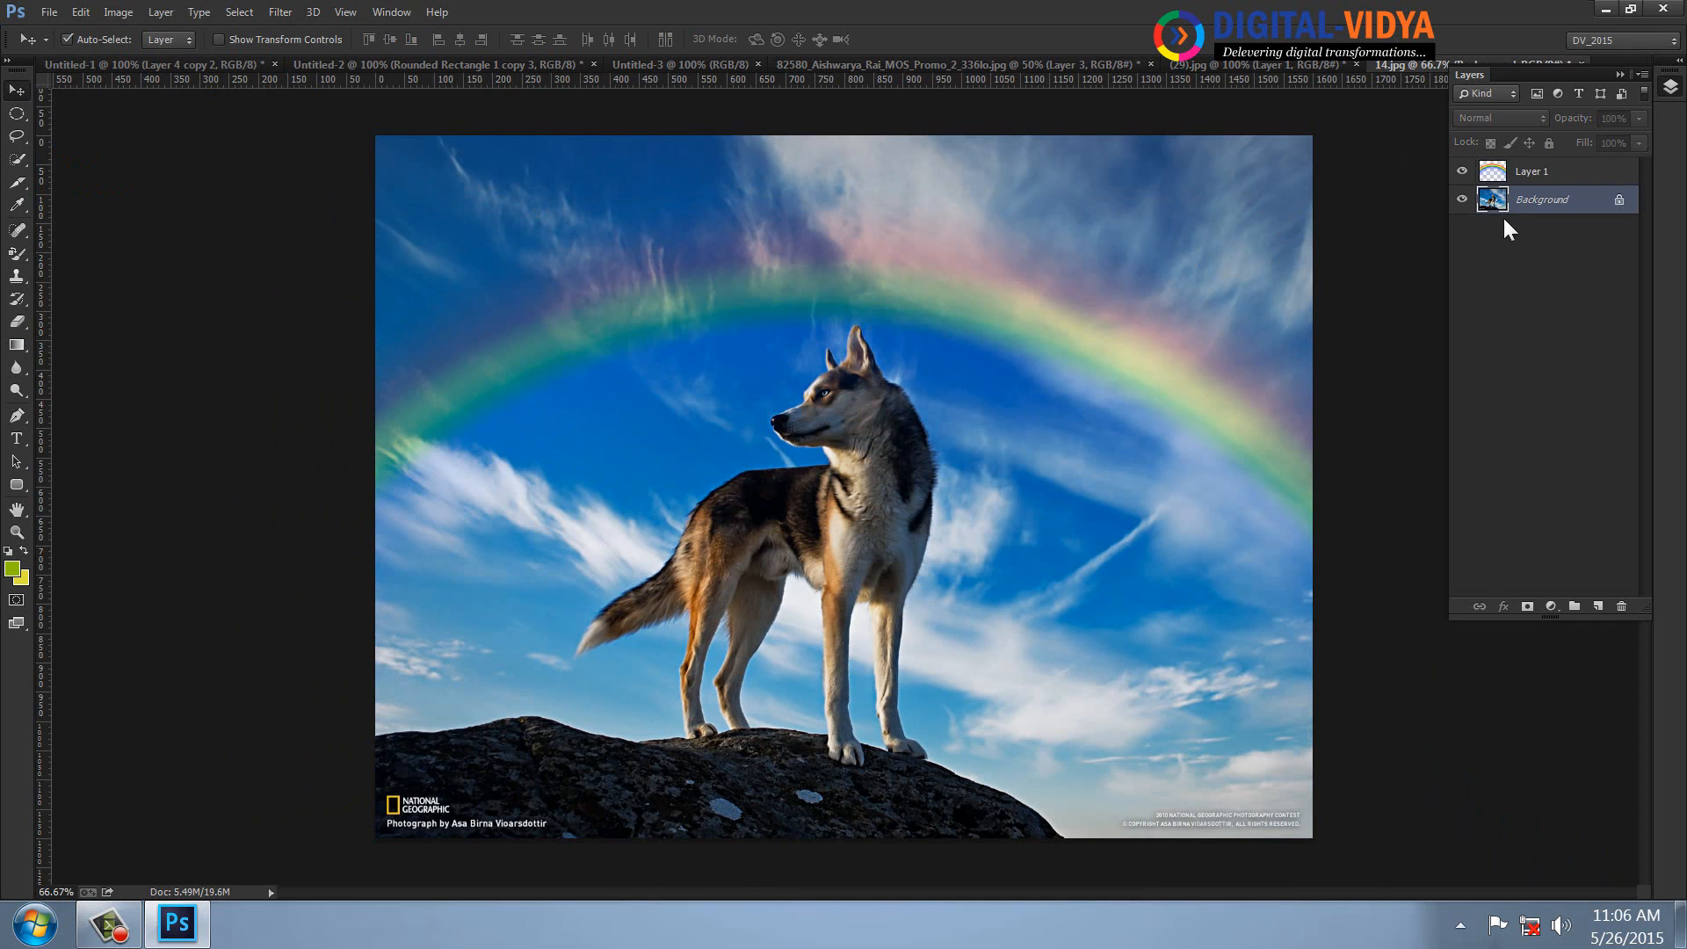
pyautogui.click(21, 155)
pyautogui.click(77, 155)
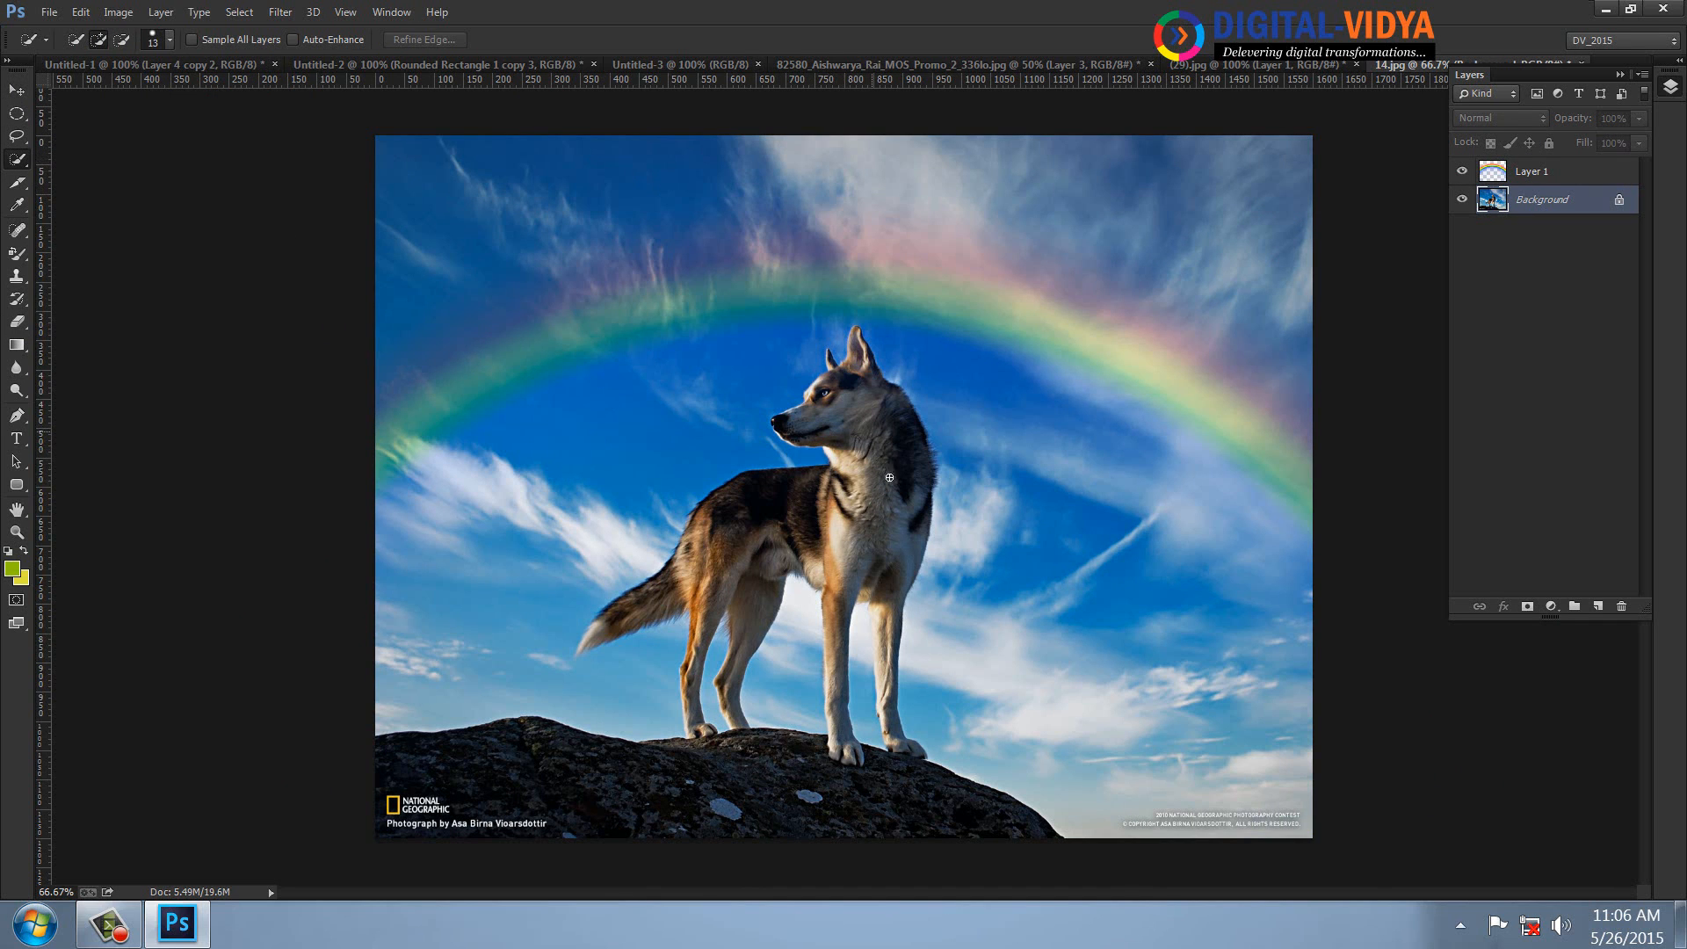
pyautogui.moveTo(806, 516)
pyautogui.mouseDown()
pyautogui.moveTo(704, 546)
pyautogui.moveTo(856, 499)
pyautogui.moveTo(890, 428)
pyautogui.moveTo(871, 506)
pyautogui.mouseUp()
pyautogui.rightClick(889, 448)
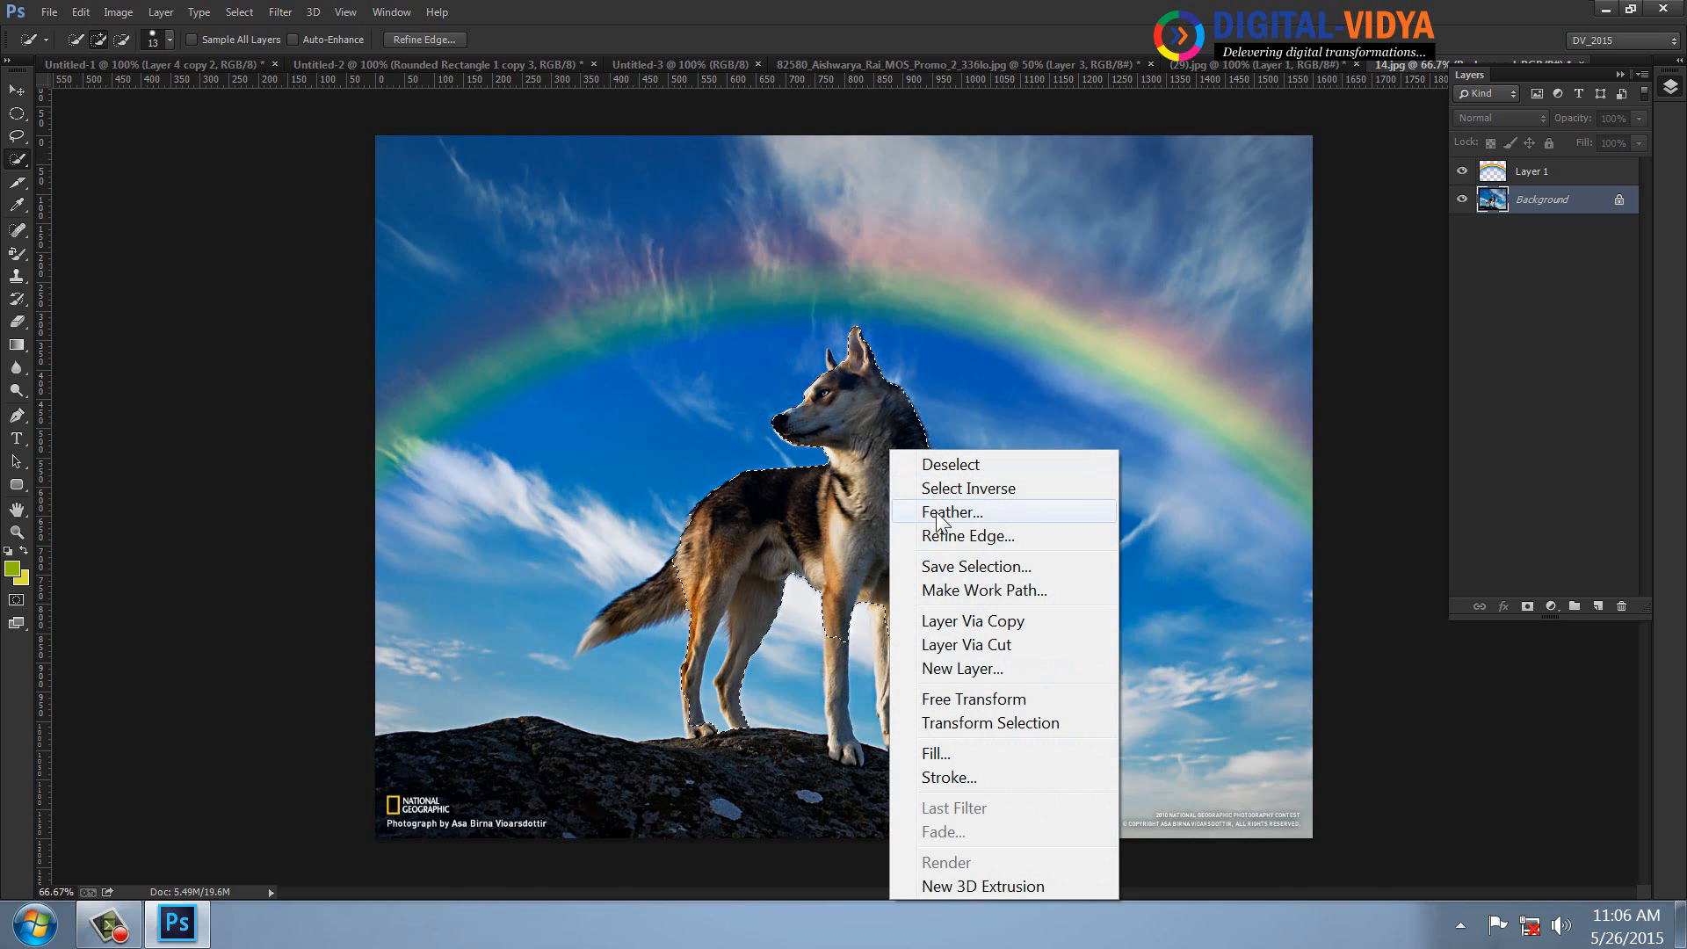
pyautogui.click(938, 513)
pyautogui.write('1')
pyautogui.press('Return')
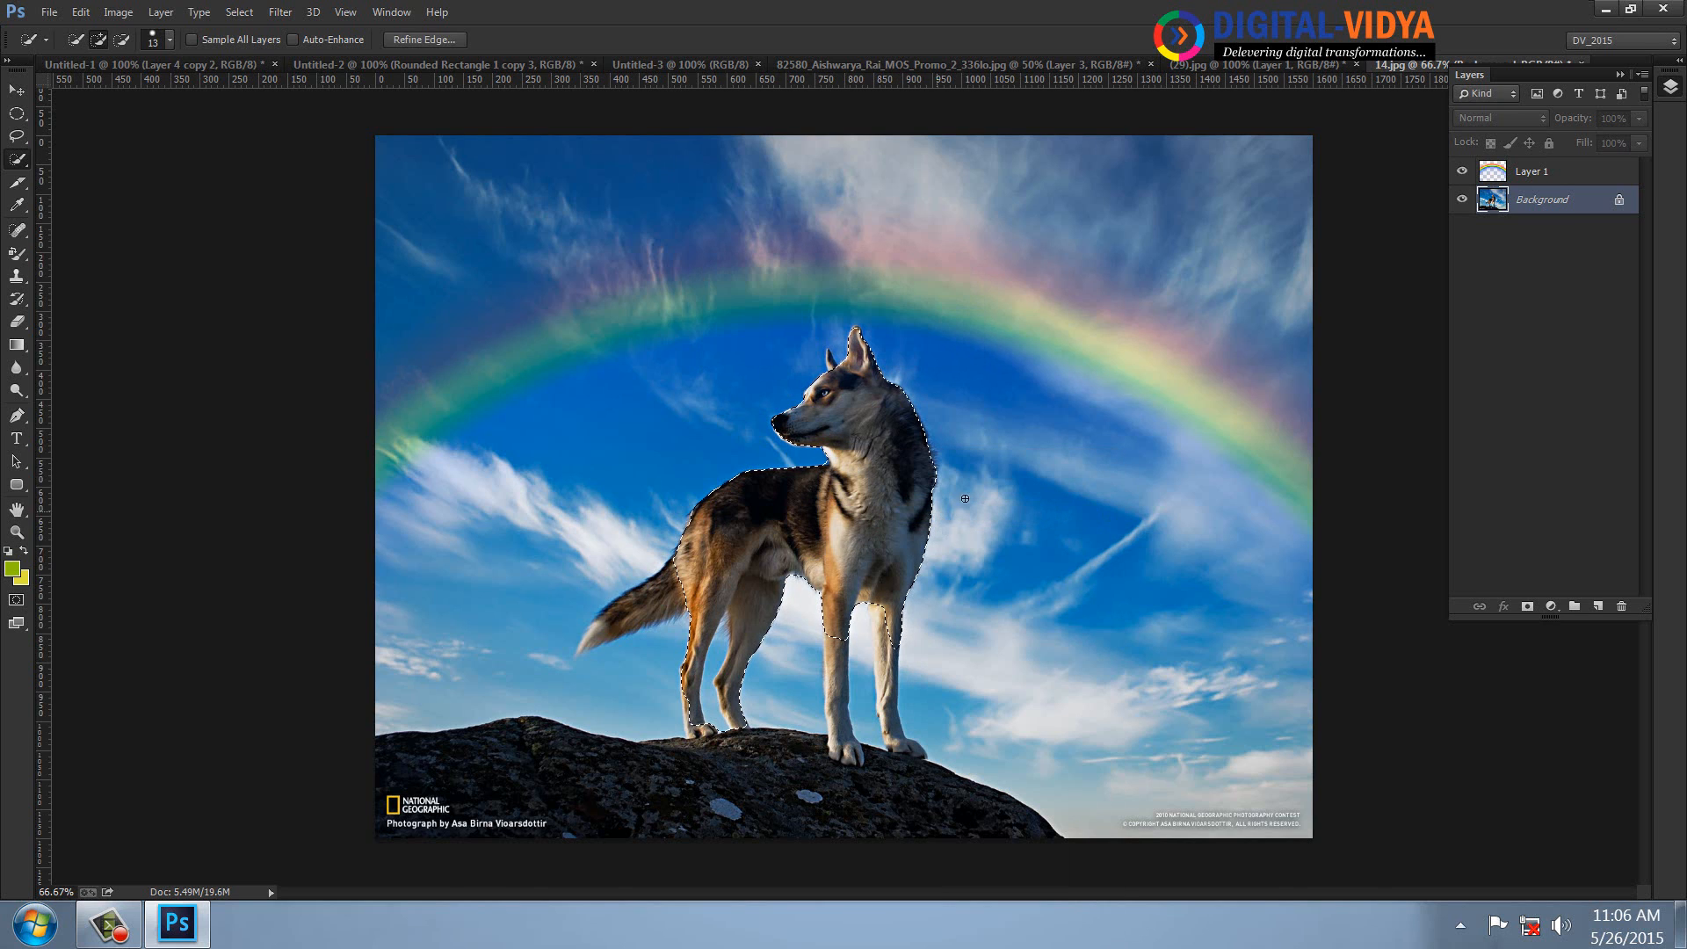
# - Add a new layer, replace the gradient presets with Color Harmonies 1 and choose the violet-to-orange gradient
pyautogui.click(1596, 606)
pyautogui.click(17, 343)
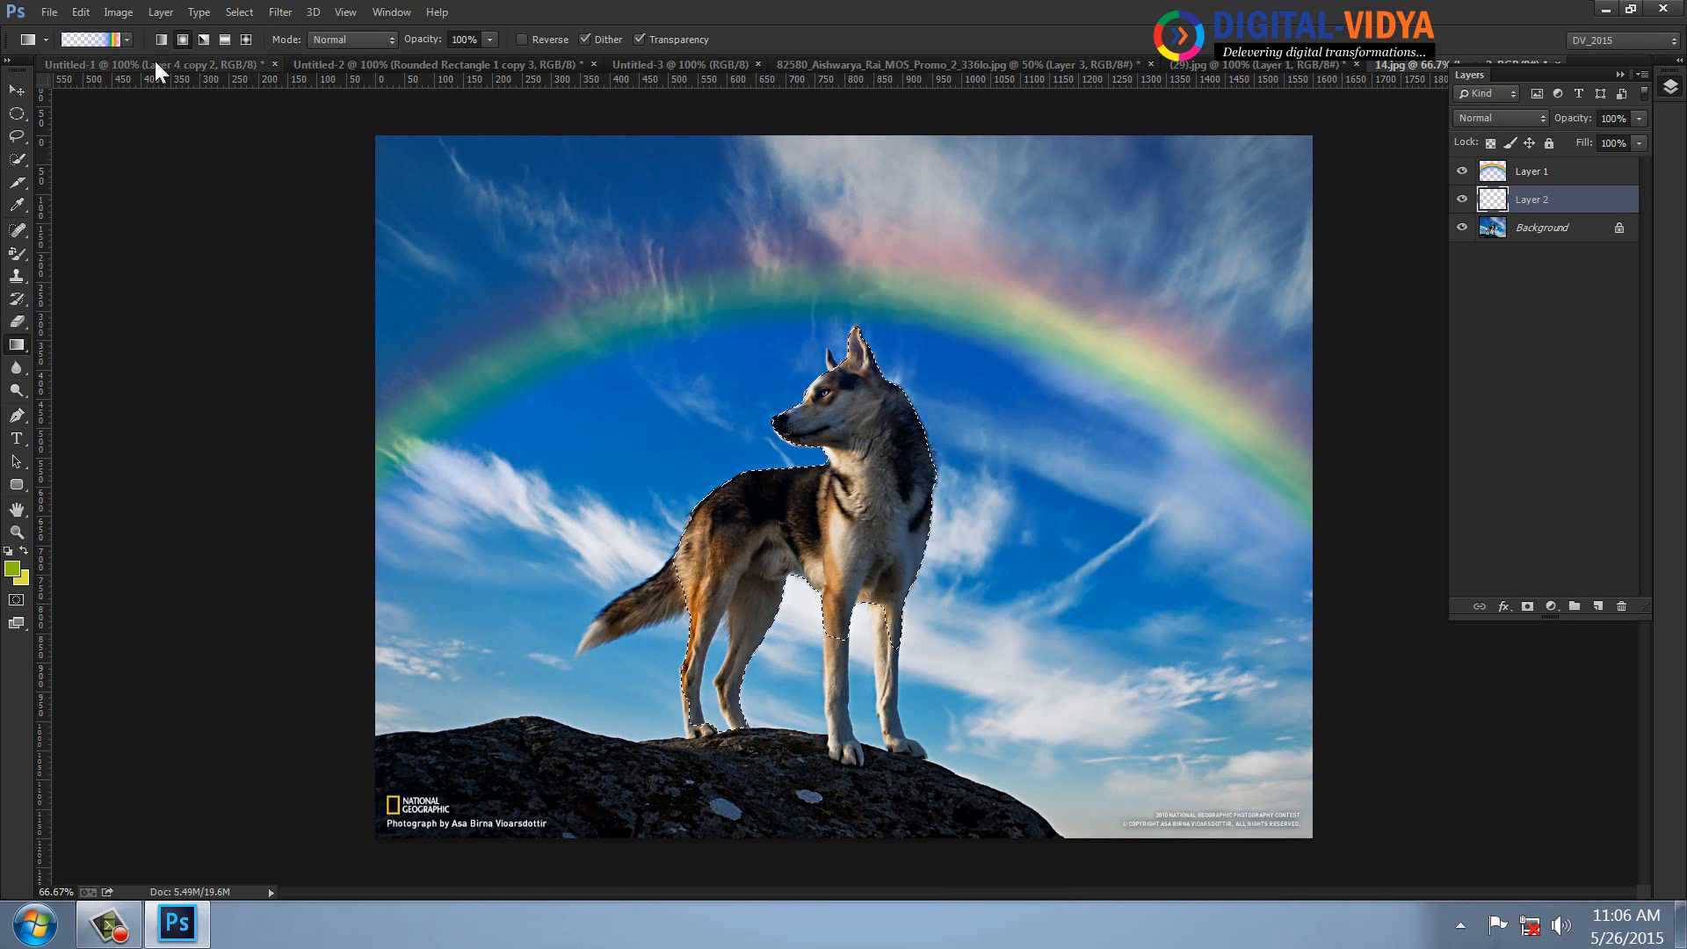
pyautogui.click(128, 39)
pyautogui.click(220, 65)
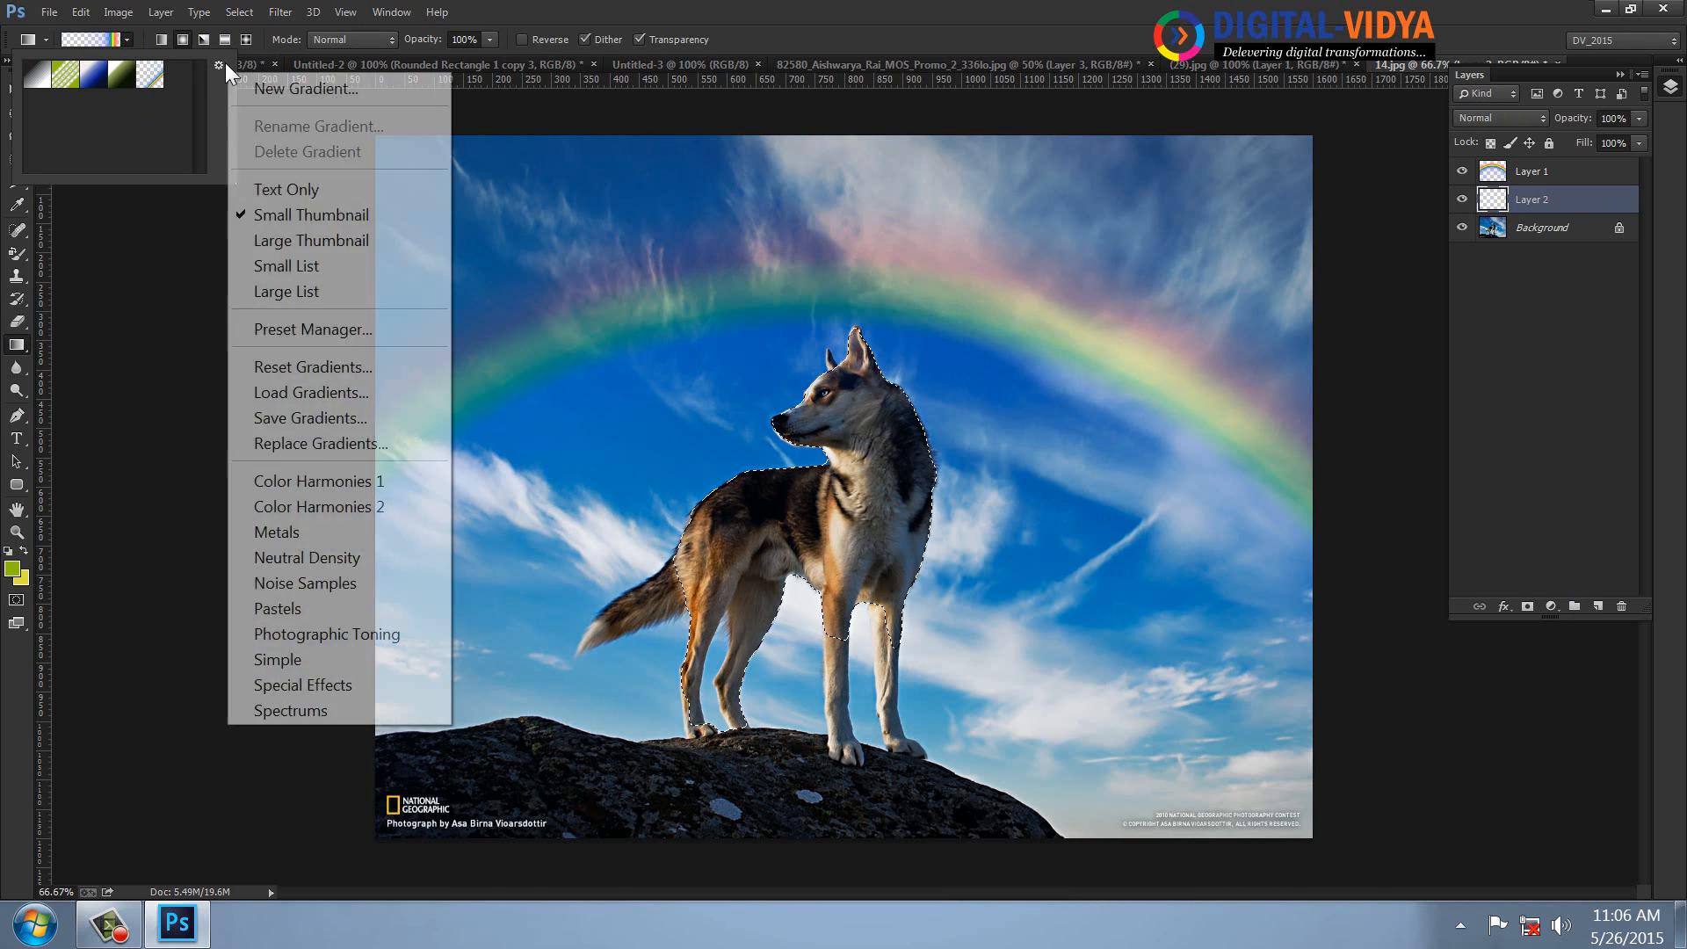
pyautogui.click(323, 480)
pyautogui.click(771, 354)
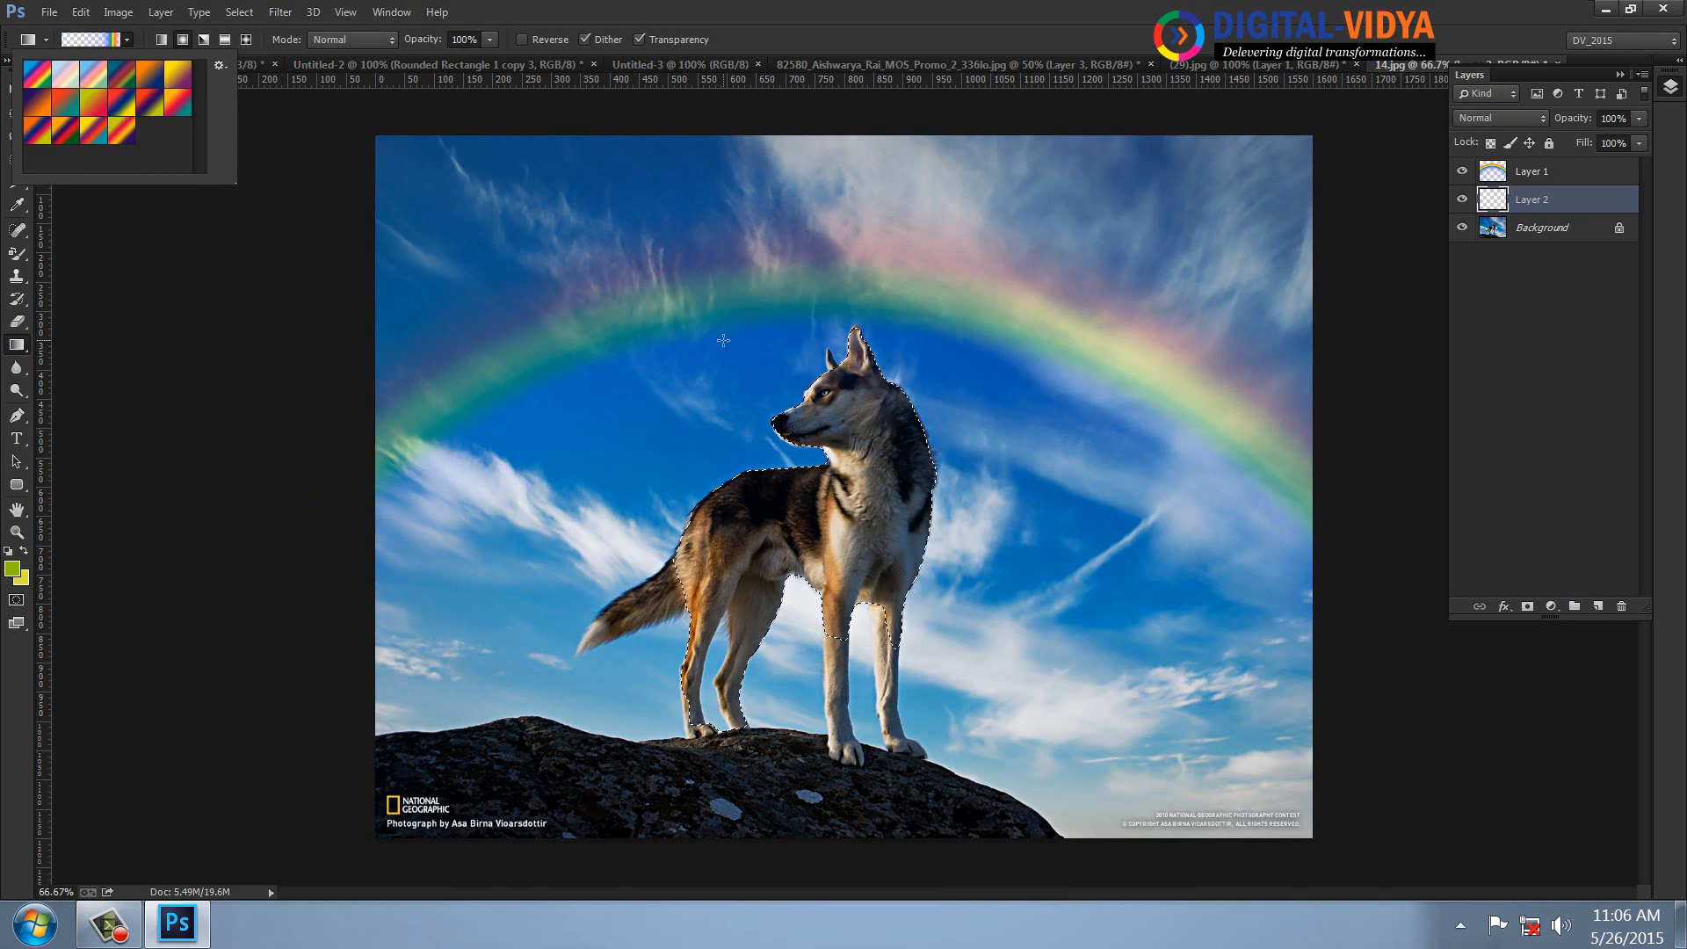
pyautogui.doubleClick(65, 101)
# - Fill the dog selection with a diagonal linear gradient, deselect, and set the layer's blend mode to Color
pyautogui.click(160, 39)
pyautogui.moveTo(606, 352); pyautogui.dragTo(929, 632)
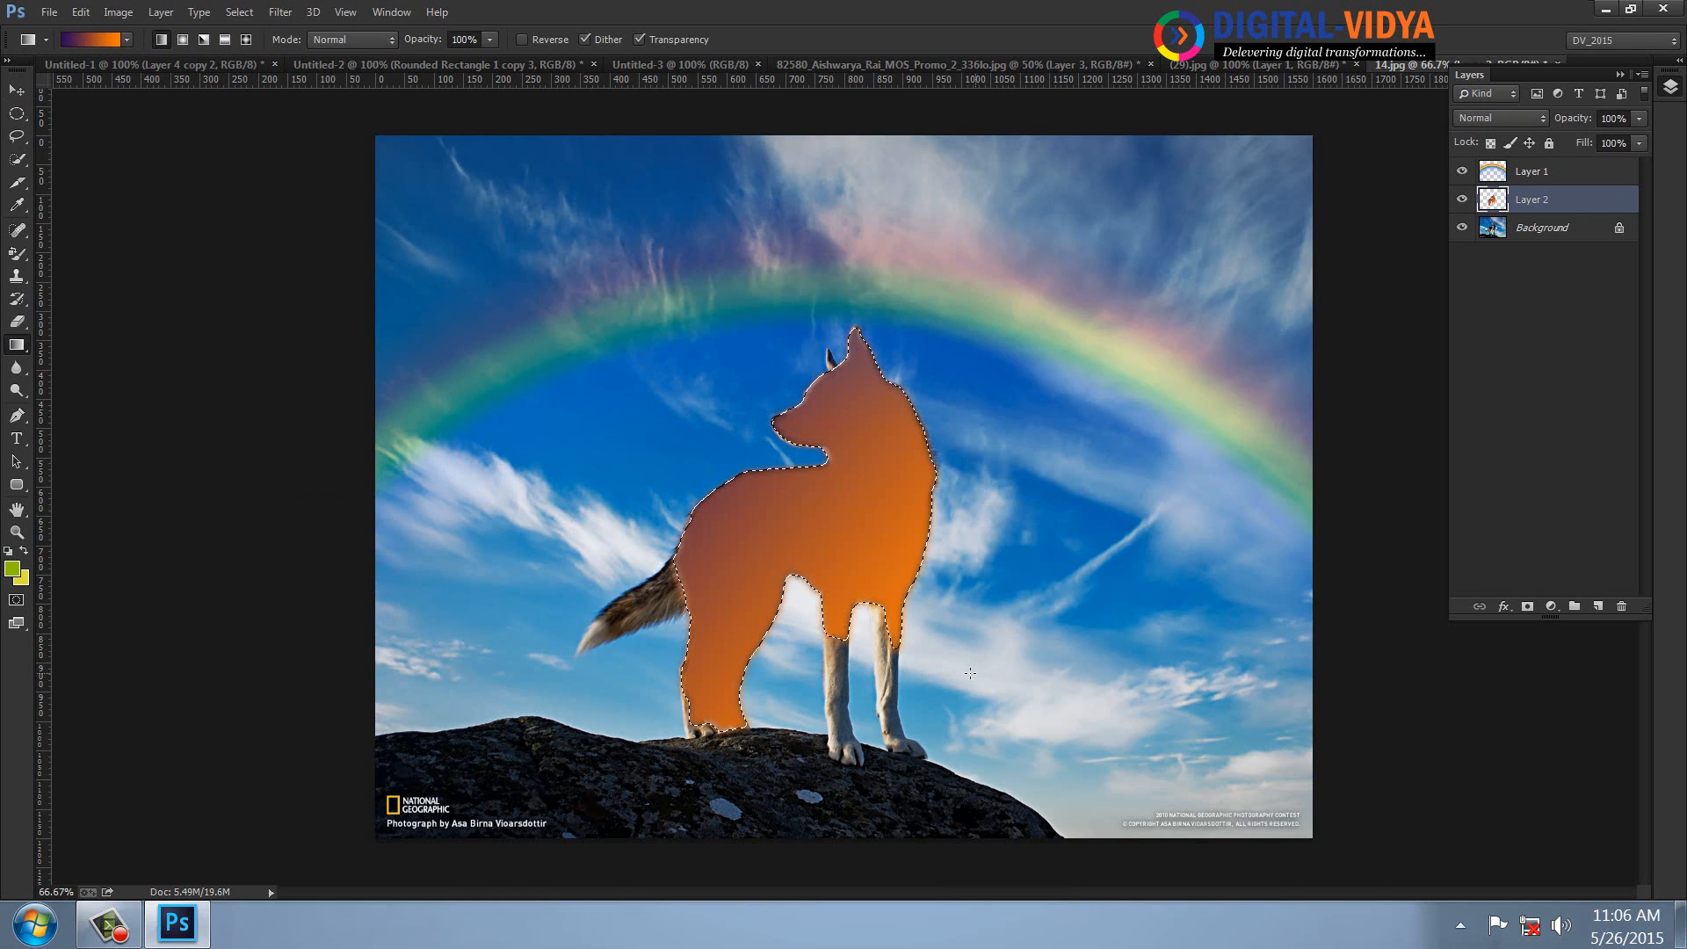
pyautogui.hotkey('ctrl', 'd')
pyautogui.click(1500, 117)
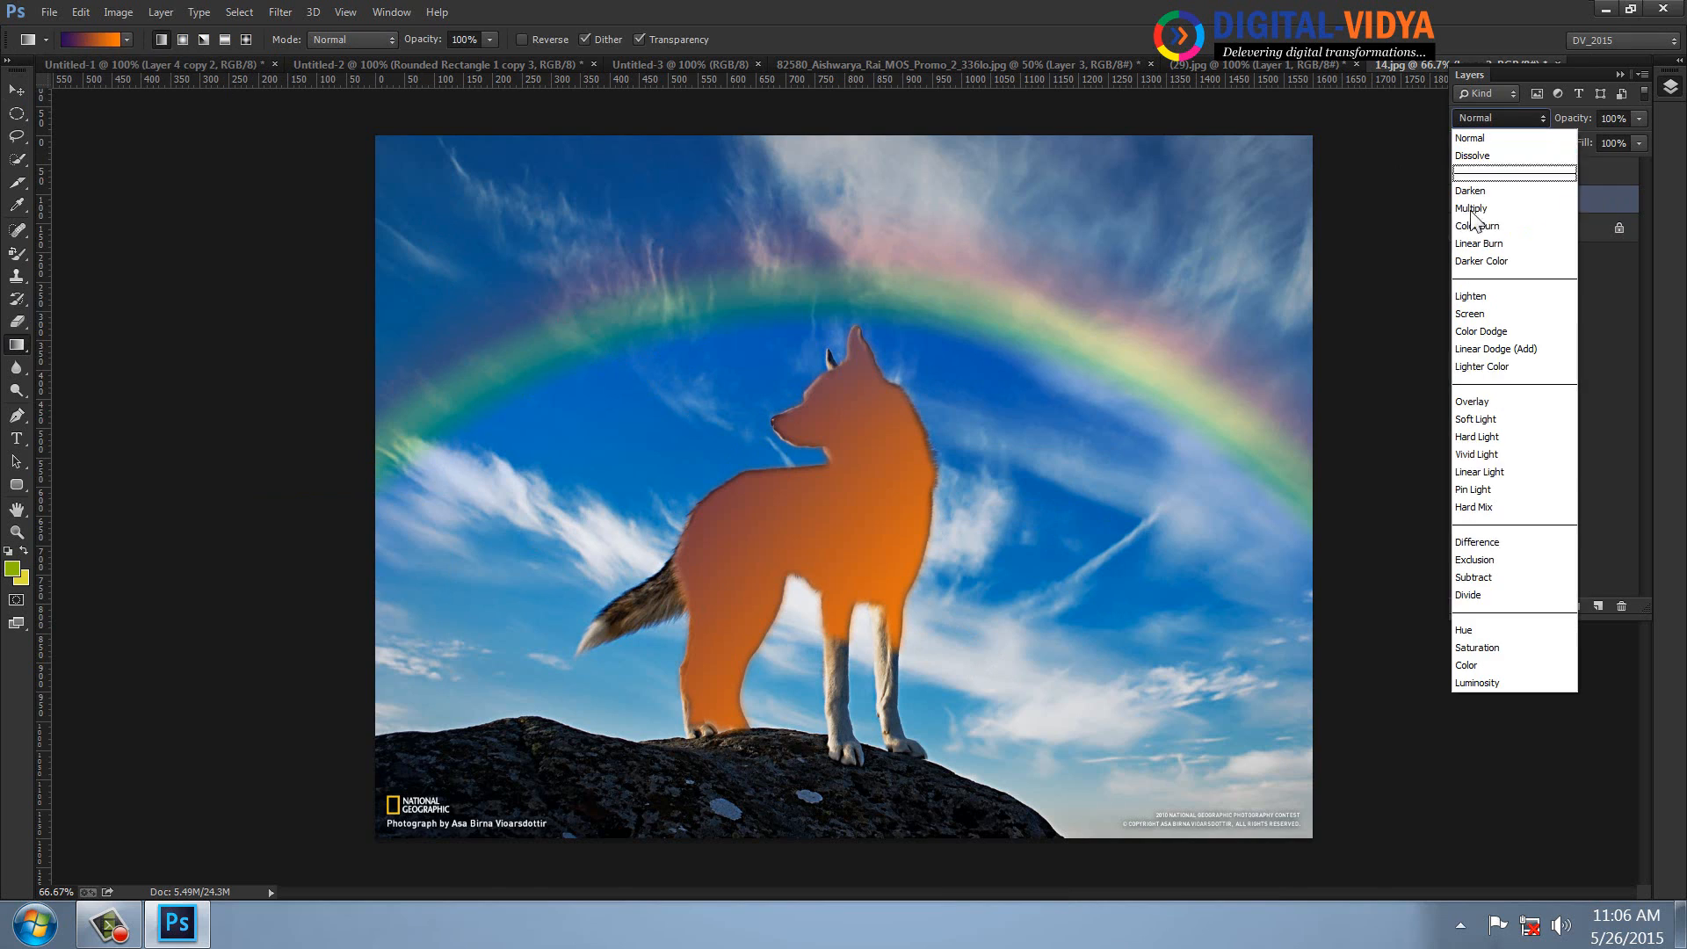
pyautogui.click(1474, 662)
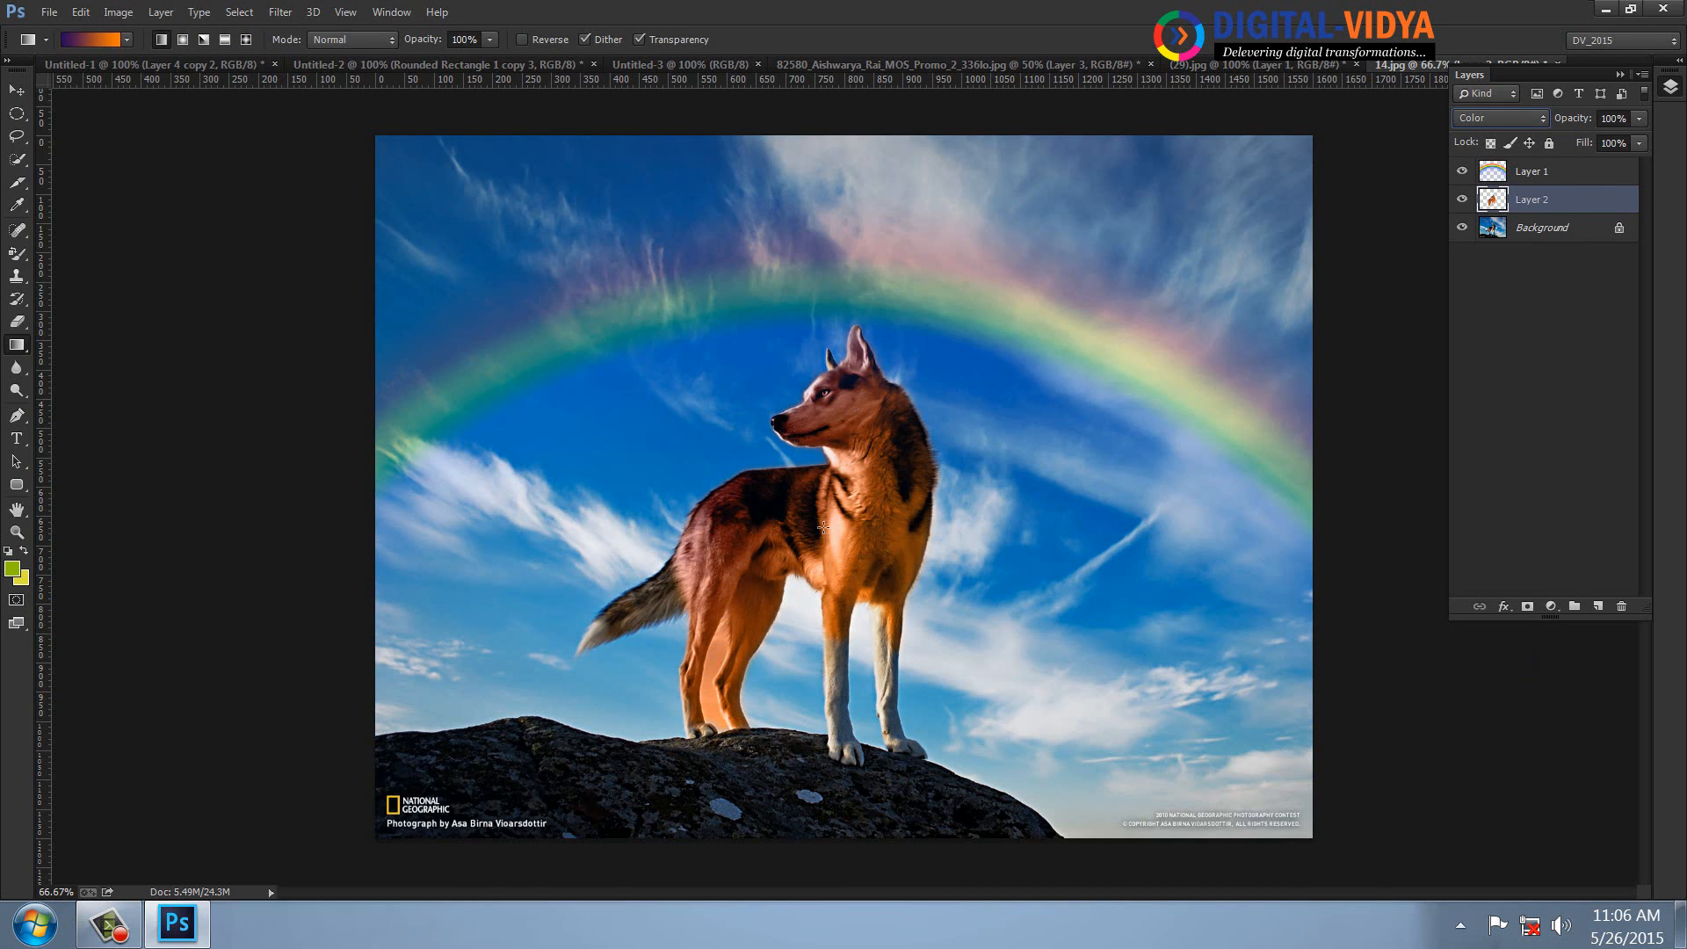
# - Open the mustard saree image Dainty-Brasso-Mustard-Saree-SASDVF177B-u.jpg from the indian Kids folder on drive E
pyautogui.hotkey('ctrl', 'o')
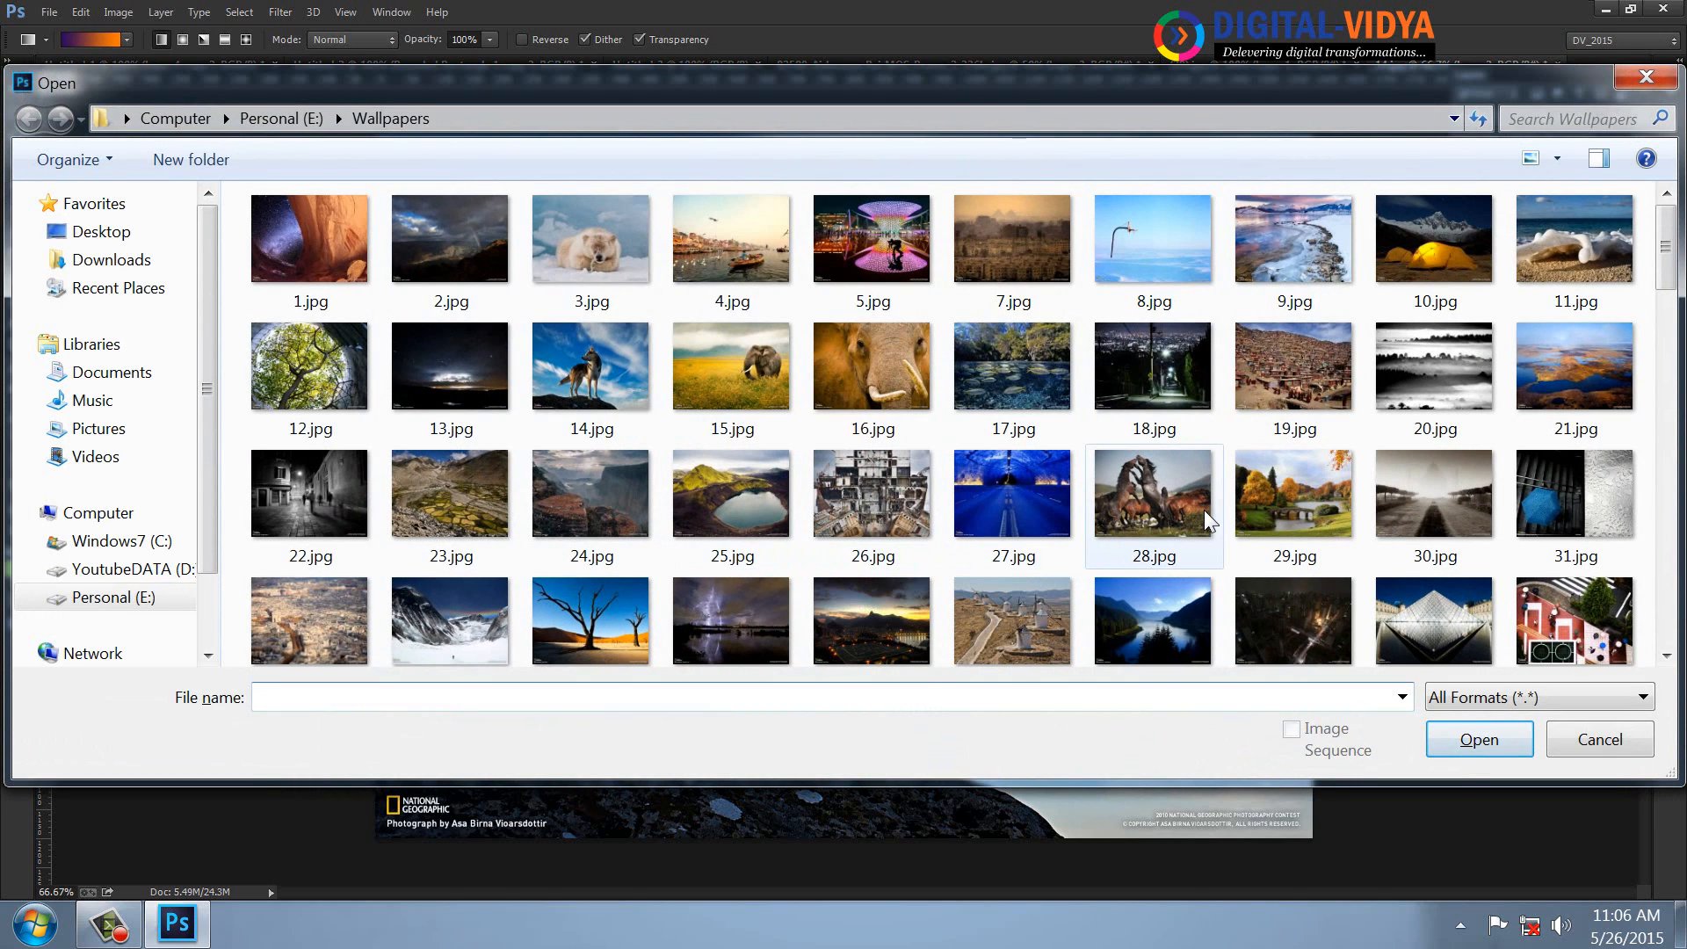
pyautogui.click(1146, 398)
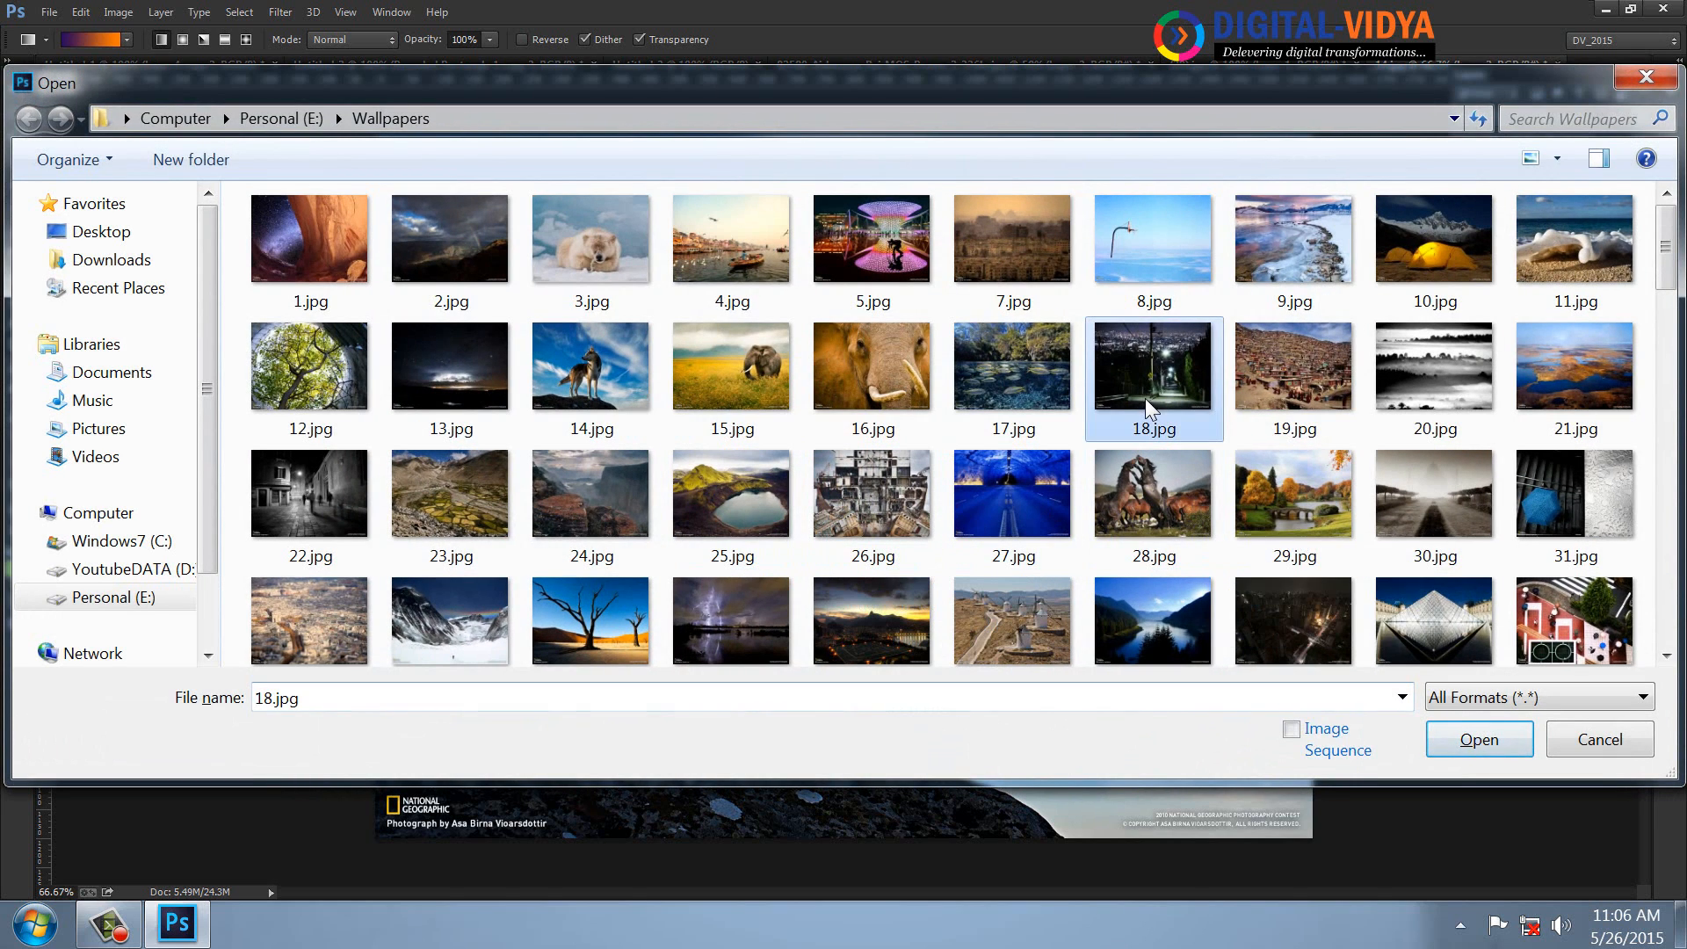
pyautogui.press('BackSpace')
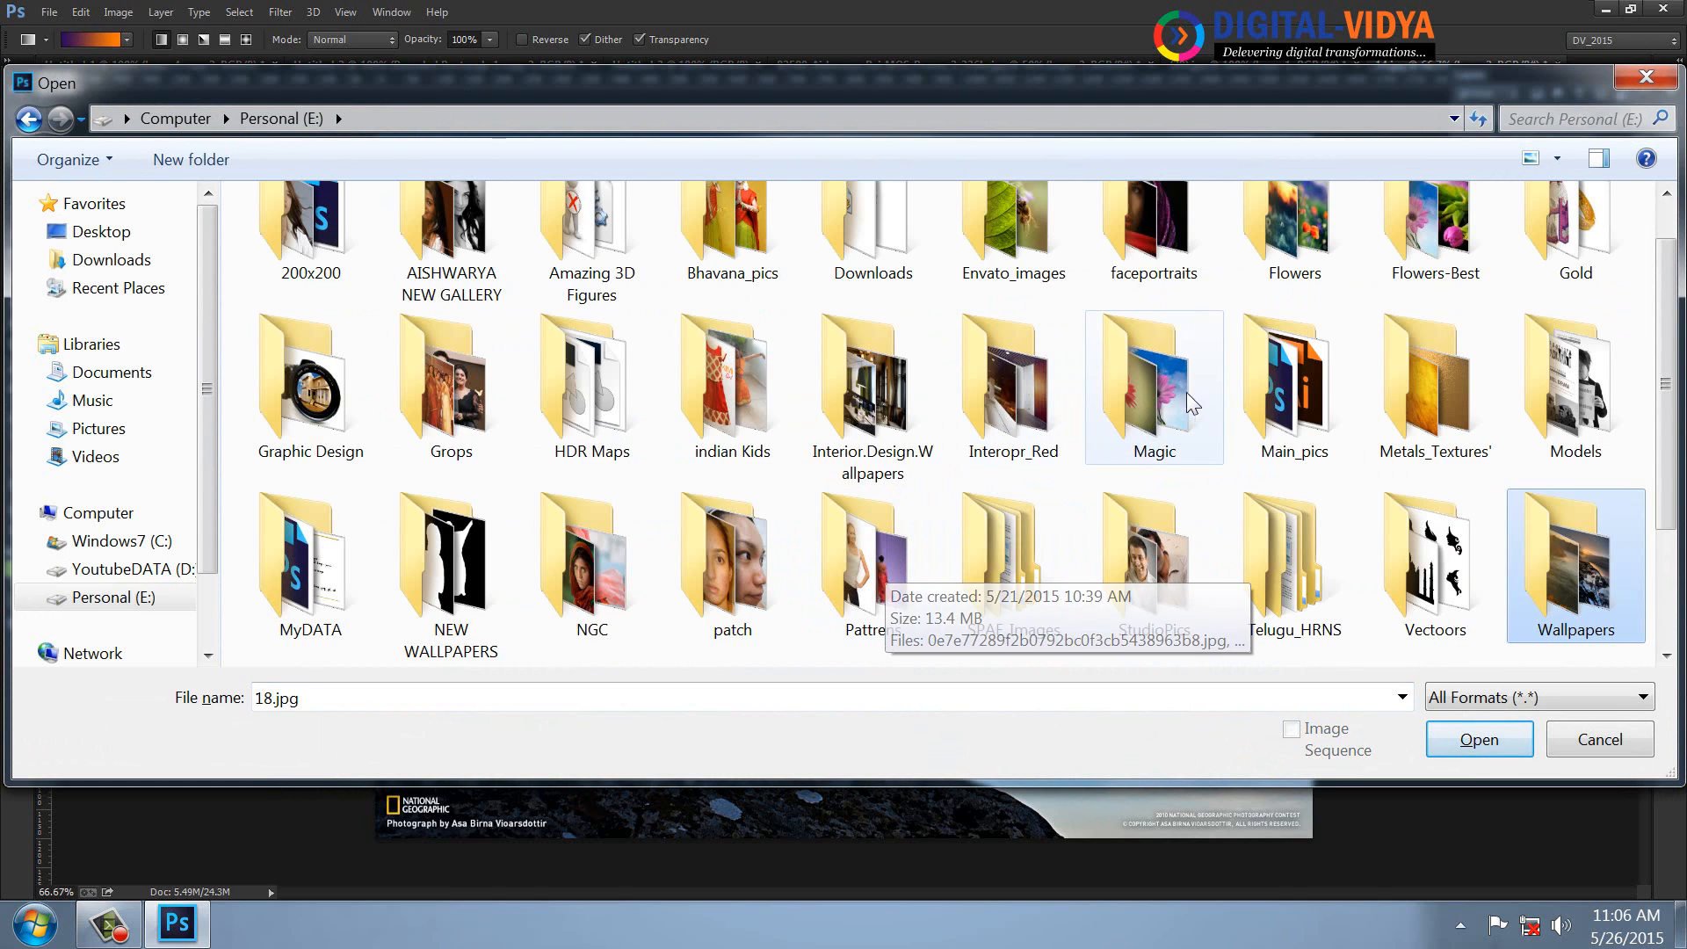
pyautogui.click(1204, 378)
pyautogui.press('i')
pyautogui.press('Return')
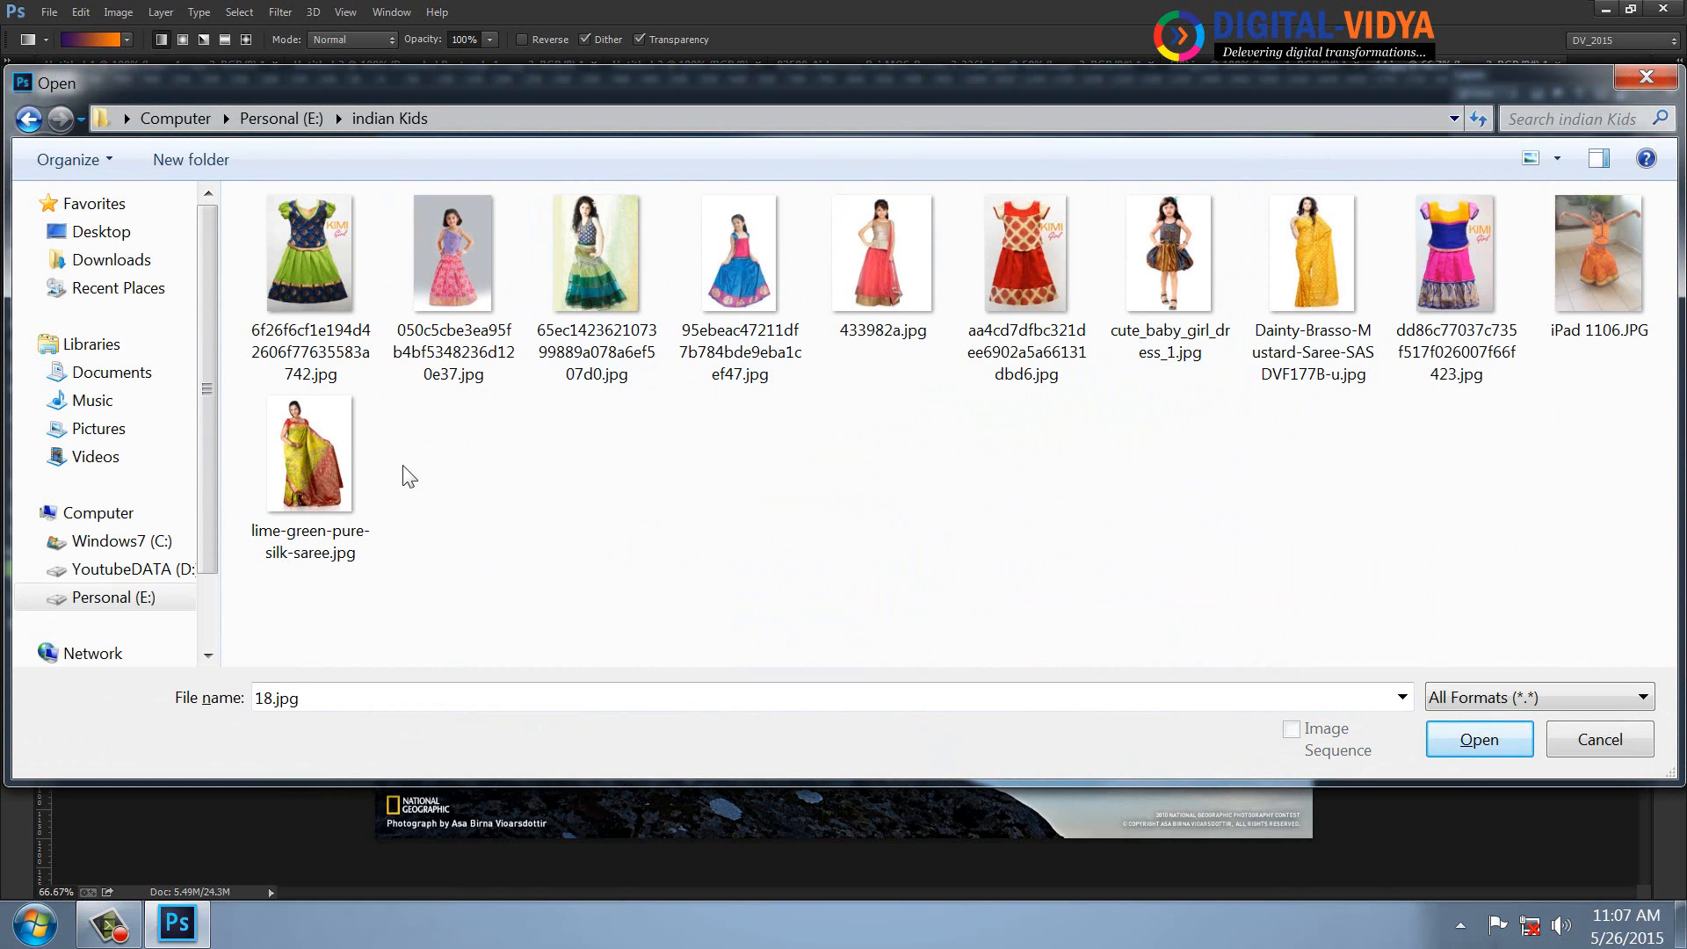
pyautogui.doubleClick(1310, 232)
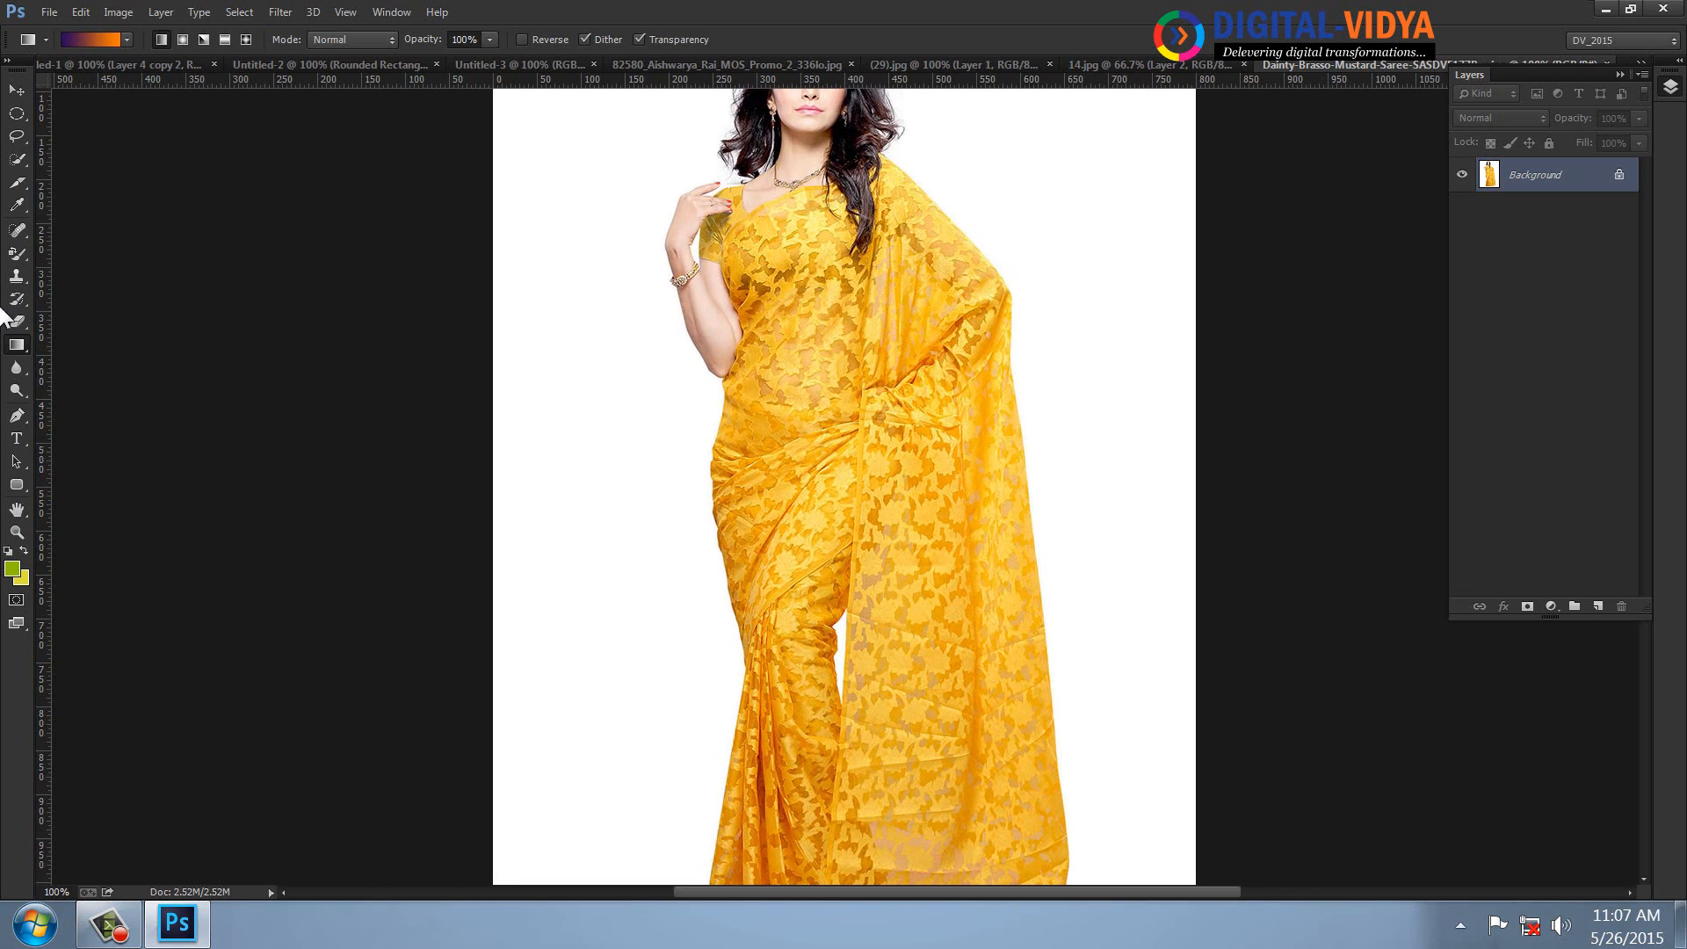
# - Select the yellow saree and its blouse sleeve with the Quick Selection tool and add a new layer
pyautogui.click(17, 162)
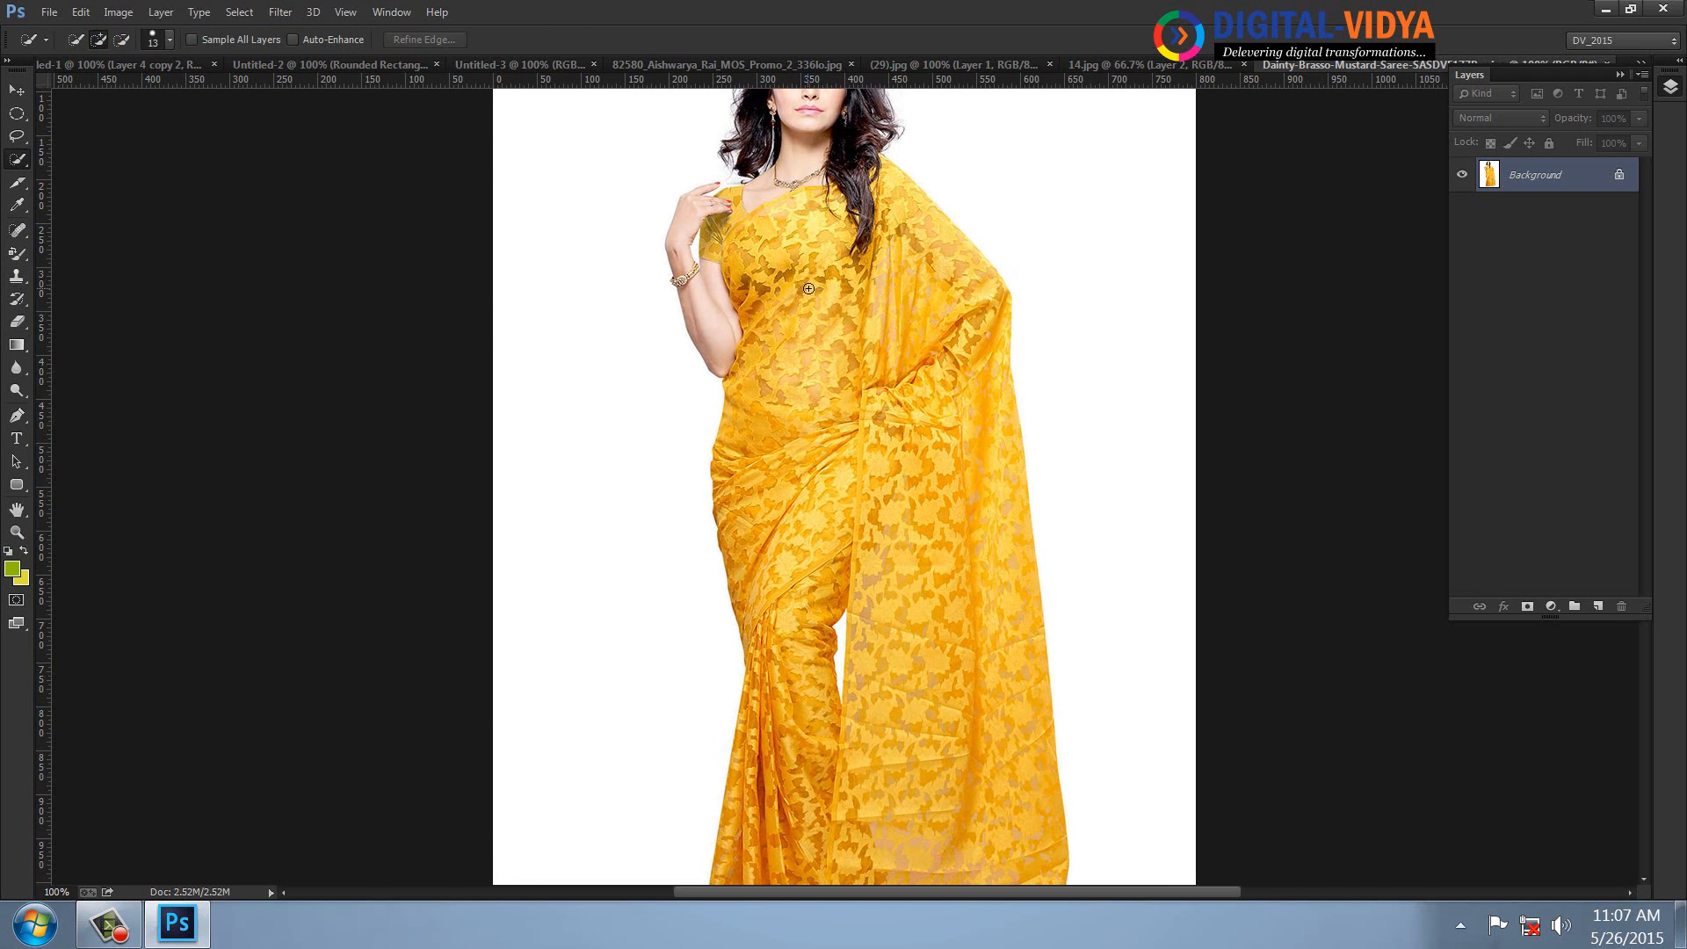
pyautogui.moveTo(790, 272)
pyautogui.mouseDown()
pyautogui.moveTo(1011, 770)
pyautogui.moveTo(1004, 789)
pyautogui.moveTo(936, 458)
pyautogui.moveTo(959, 352)
pyautogui.moveTo(895, 540)
pyautogui.moveTo(908, 239)
pyautogui.moveTo(922, 253)
pyautogui.moveTo(872, 276)
pyautogui.moveTo(782, 241)
pyautogui.moveTo(767, 428)
pyautogui.moveTo(785, 339)
pyautogui.moveTo(768, 243)
pyautogui.moveTo(802, 209)
pyautogui.moveTo(756, 291)
pyautogui.moveTo(761, 850)
pyautogui.moveTo(794, 590)
pyautogui.moveTo(929, 878)
pyautogui.moveTo(869, 641)
pyautogui.mouseUp()
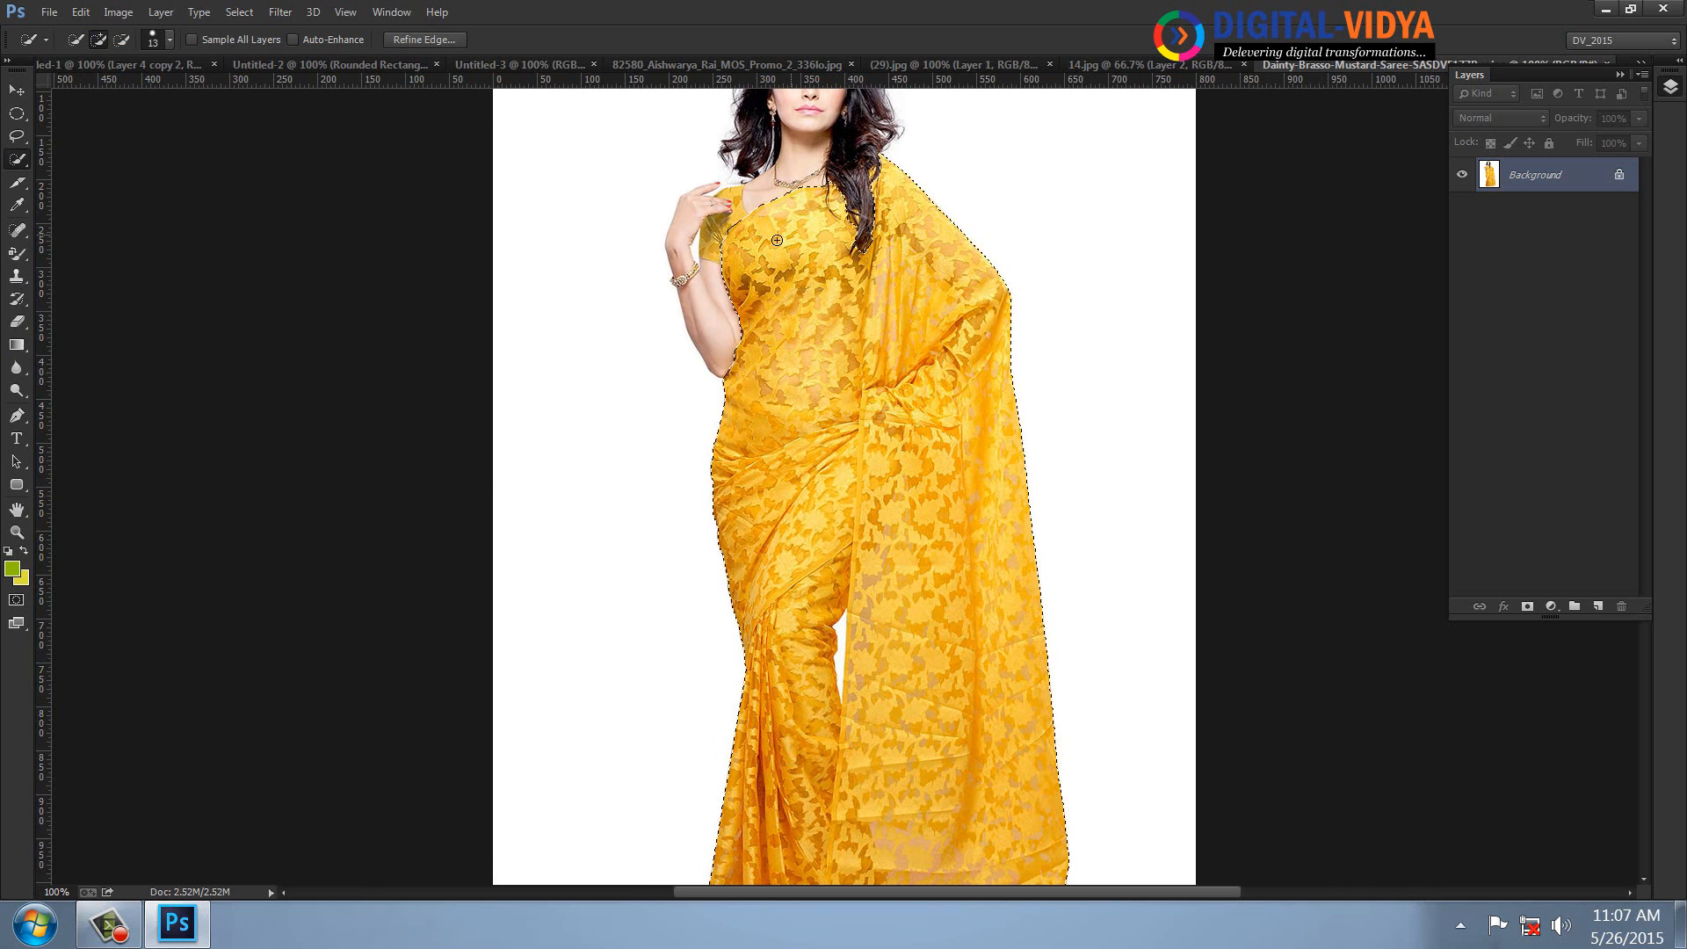
pyautogui.moveTo(718, 231); pyautogui.dragTo(710, 259)
pyautogui.click(1597, 606)
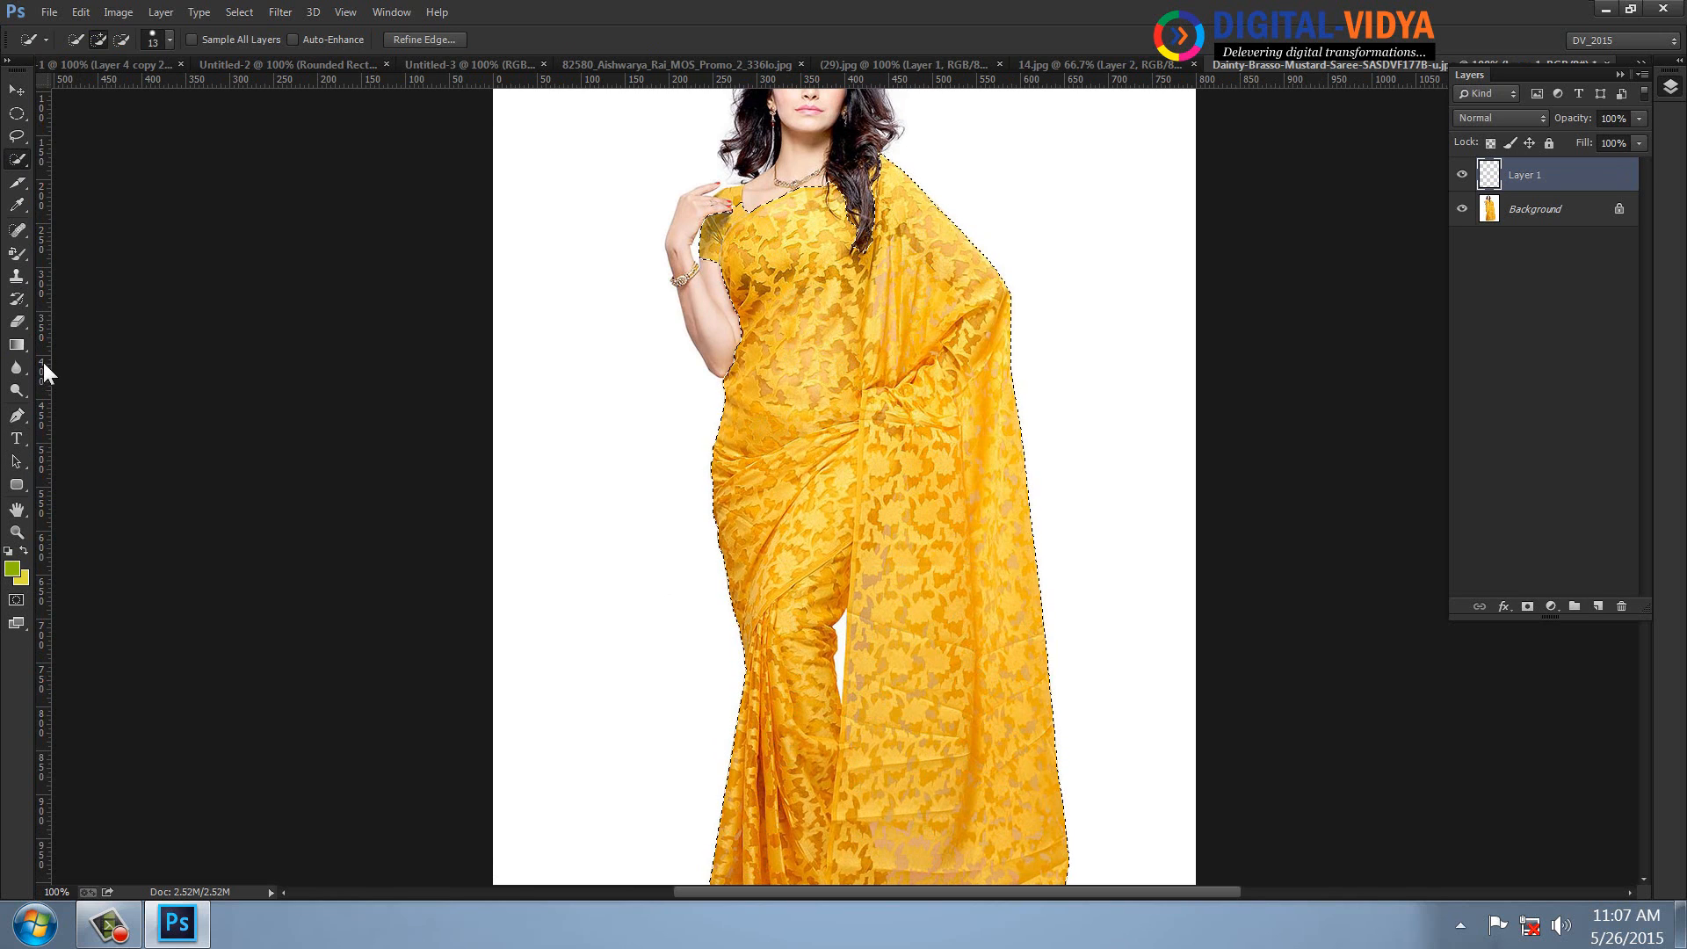
# - Reset the Gradient tool's presets to the defaults and choose the foreground-to-background gradient in green and yellow
pyautogui.click(16, 344)
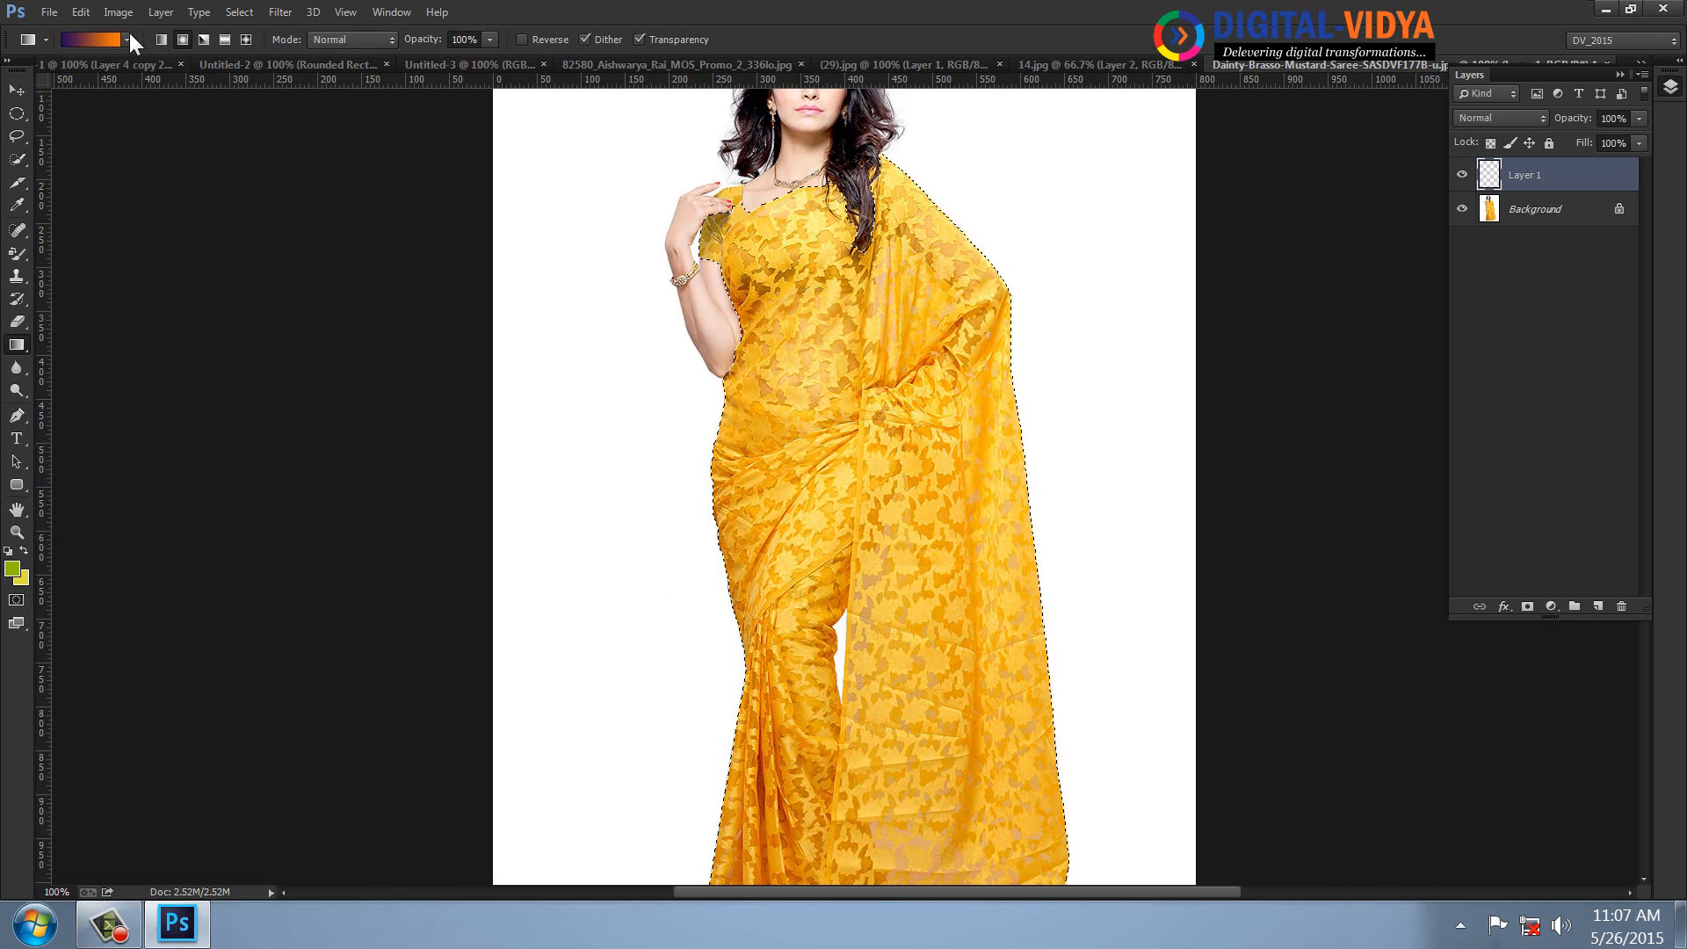
pyautogui.click(126, 40)
pyautogui.click(220, 65)
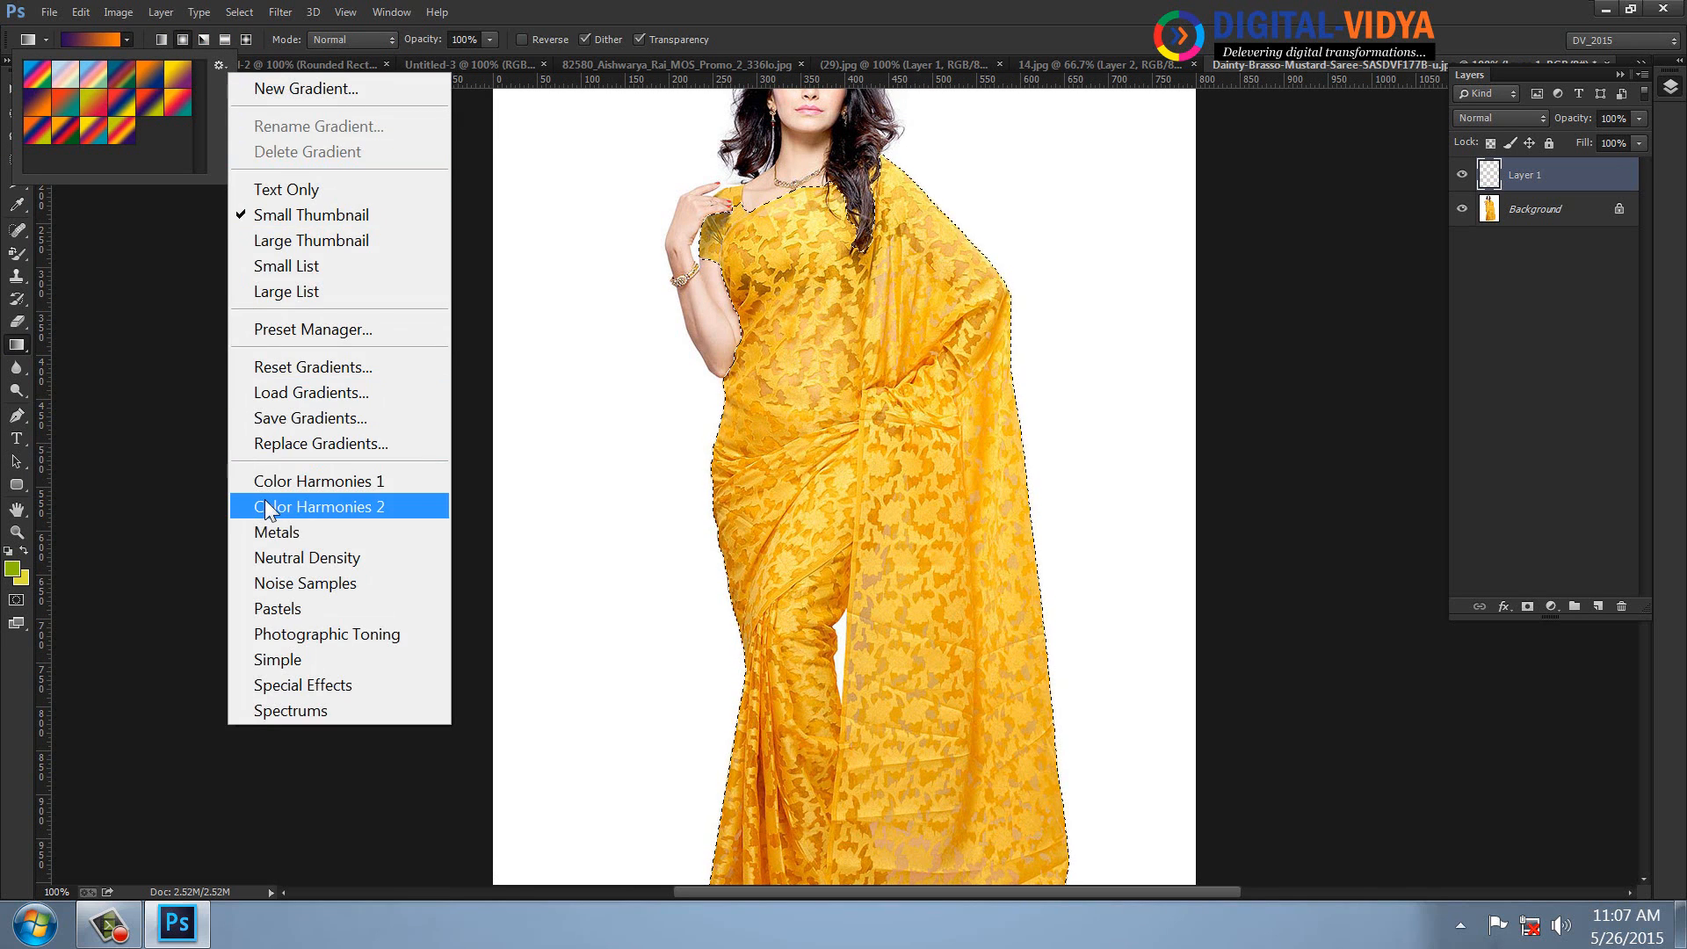
pyautogui.click(378, 367)
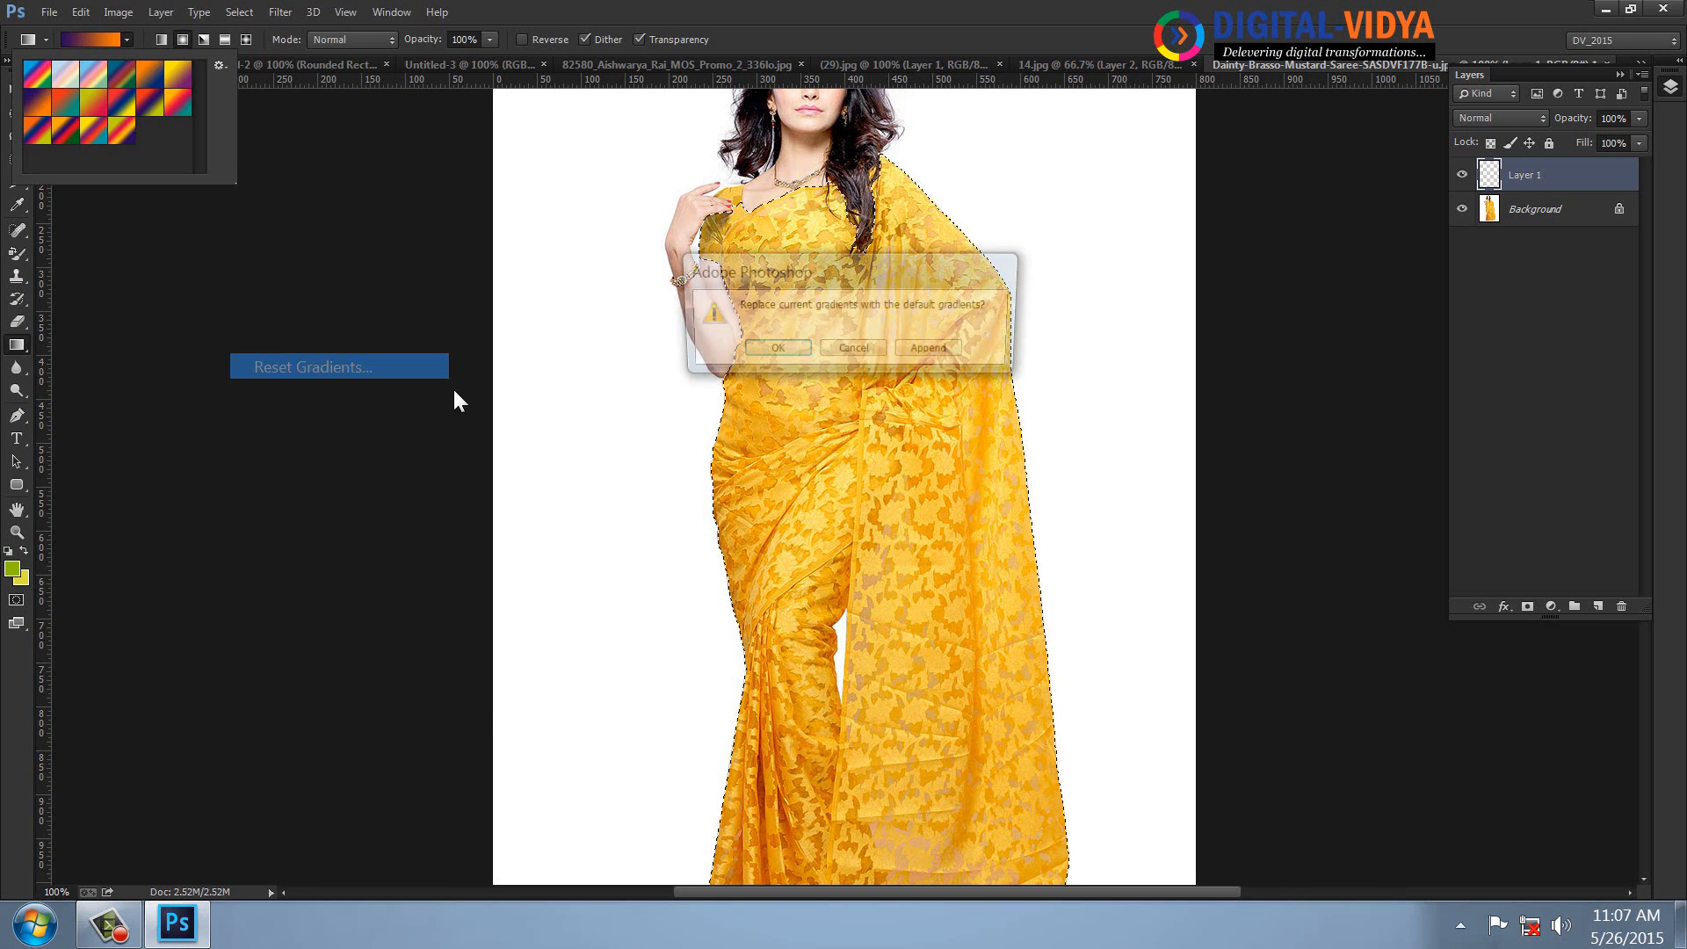
pyautogui.click(757, 351)
pyautogui.doubleClick(36, 73)
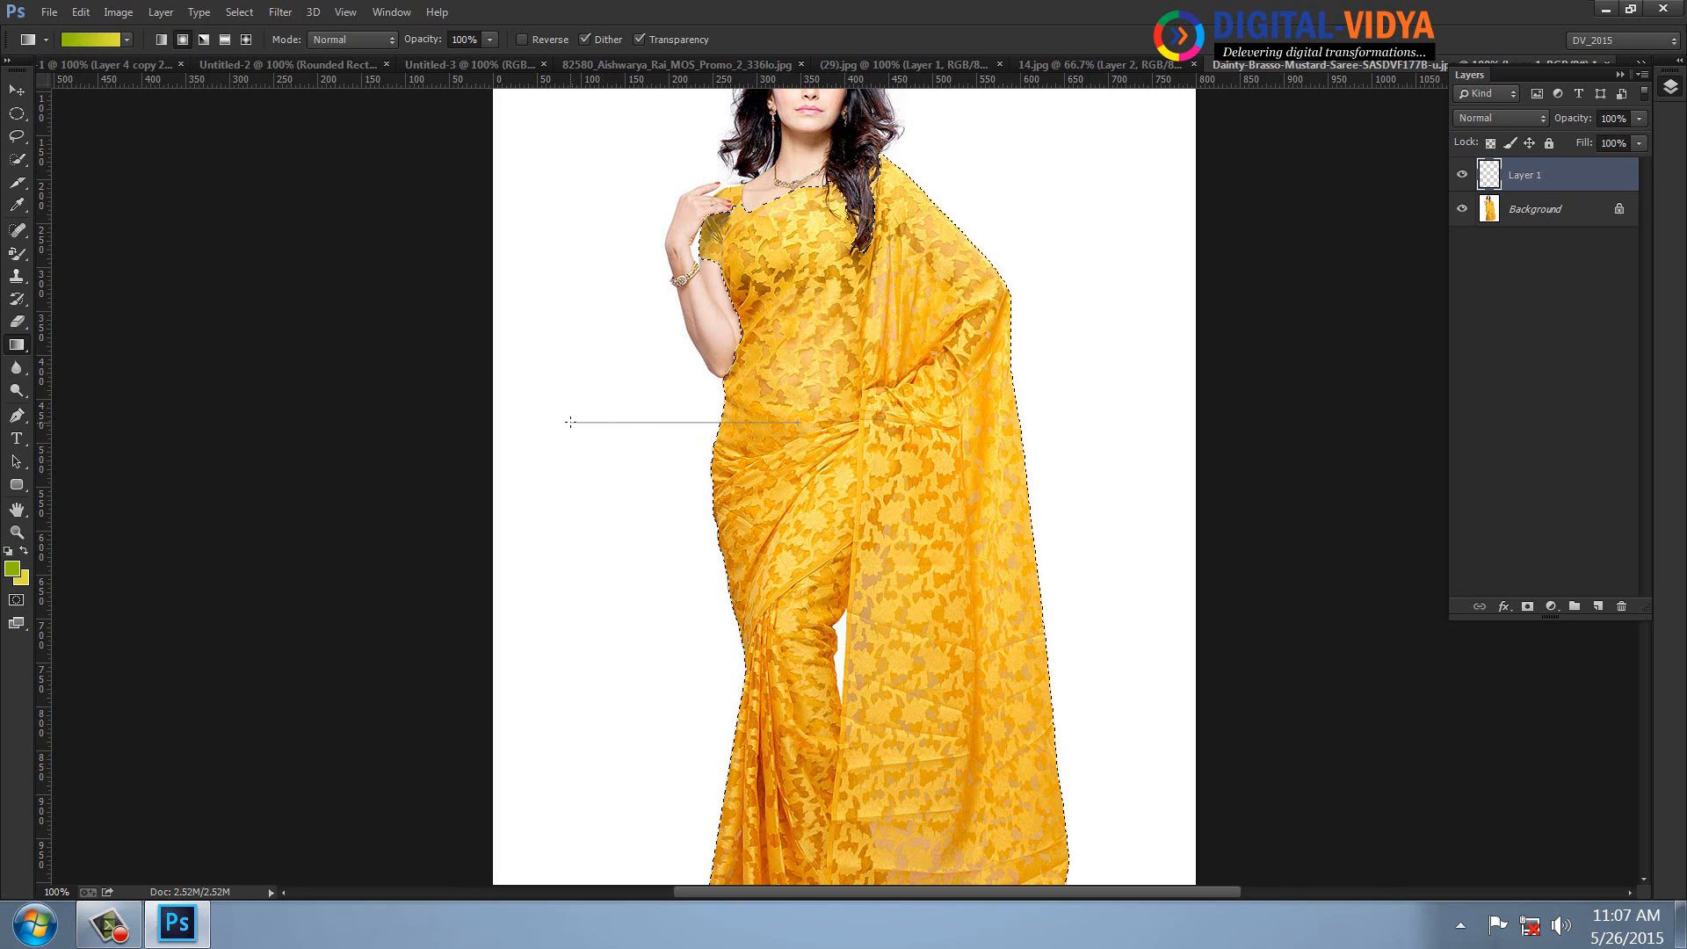
# - Fill the saree selection with a radial gradient centred at the waist, deselect, and set the layer's blend mode to Color
pyautogui.moveTo(570, 422); pyautogui.dragTo(569, 423)
pyautogui.hotkey('ctrl', 'd')
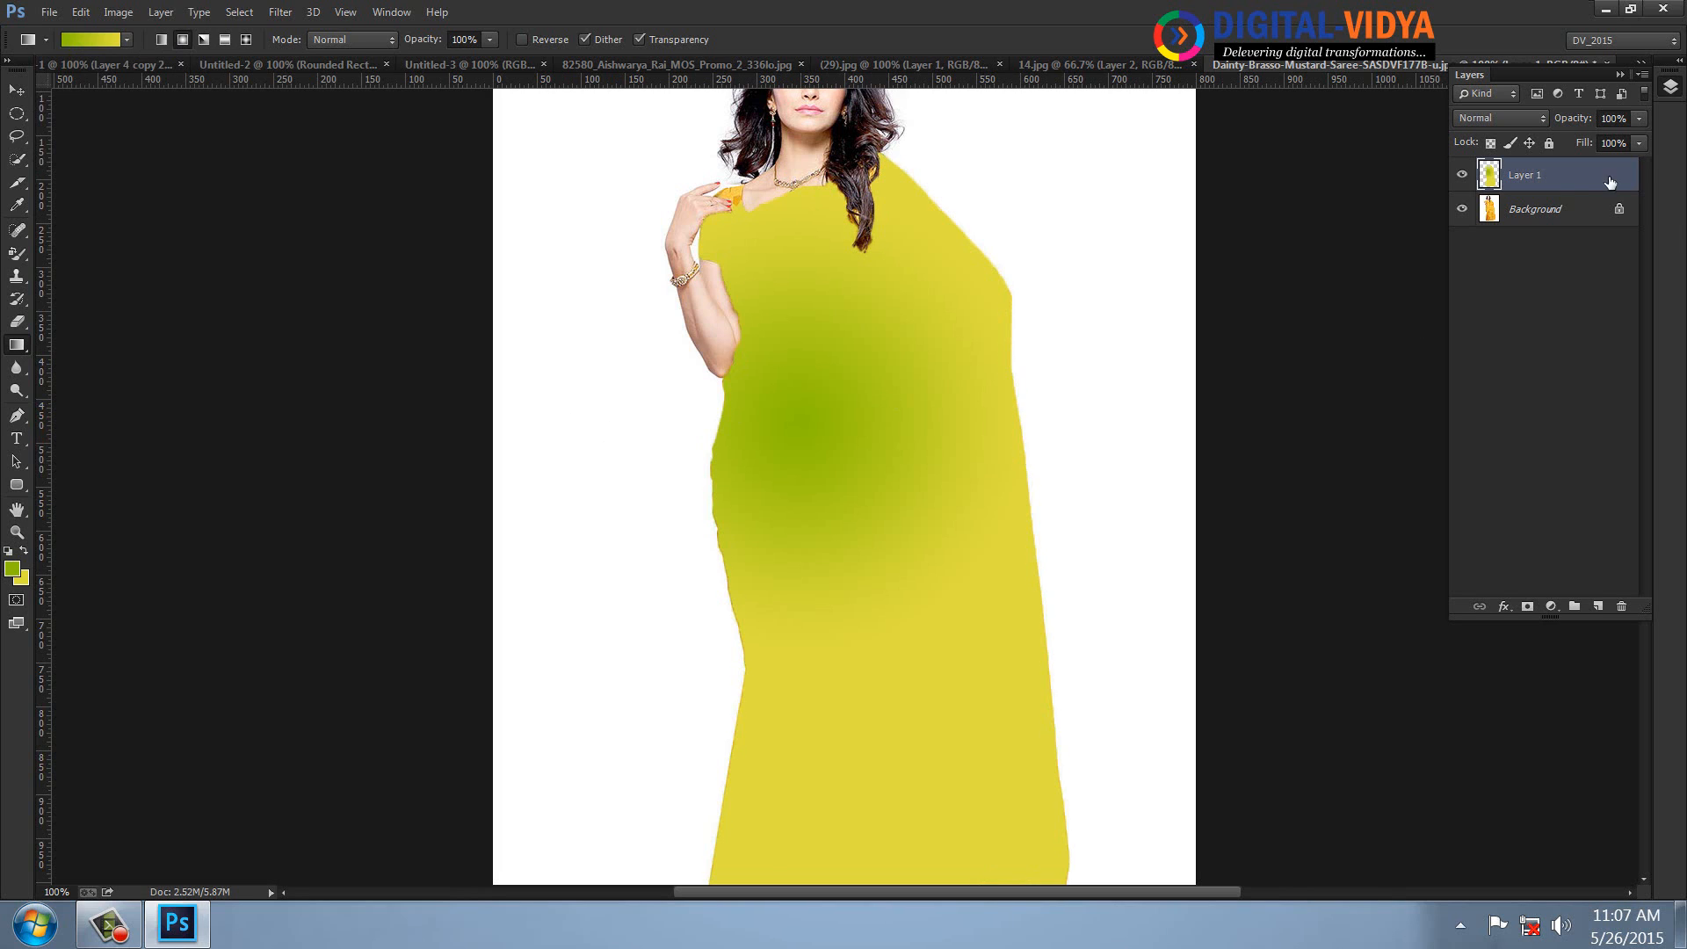
pyautogui.click(1504, 119)
pyautogui.click(1467, 660)
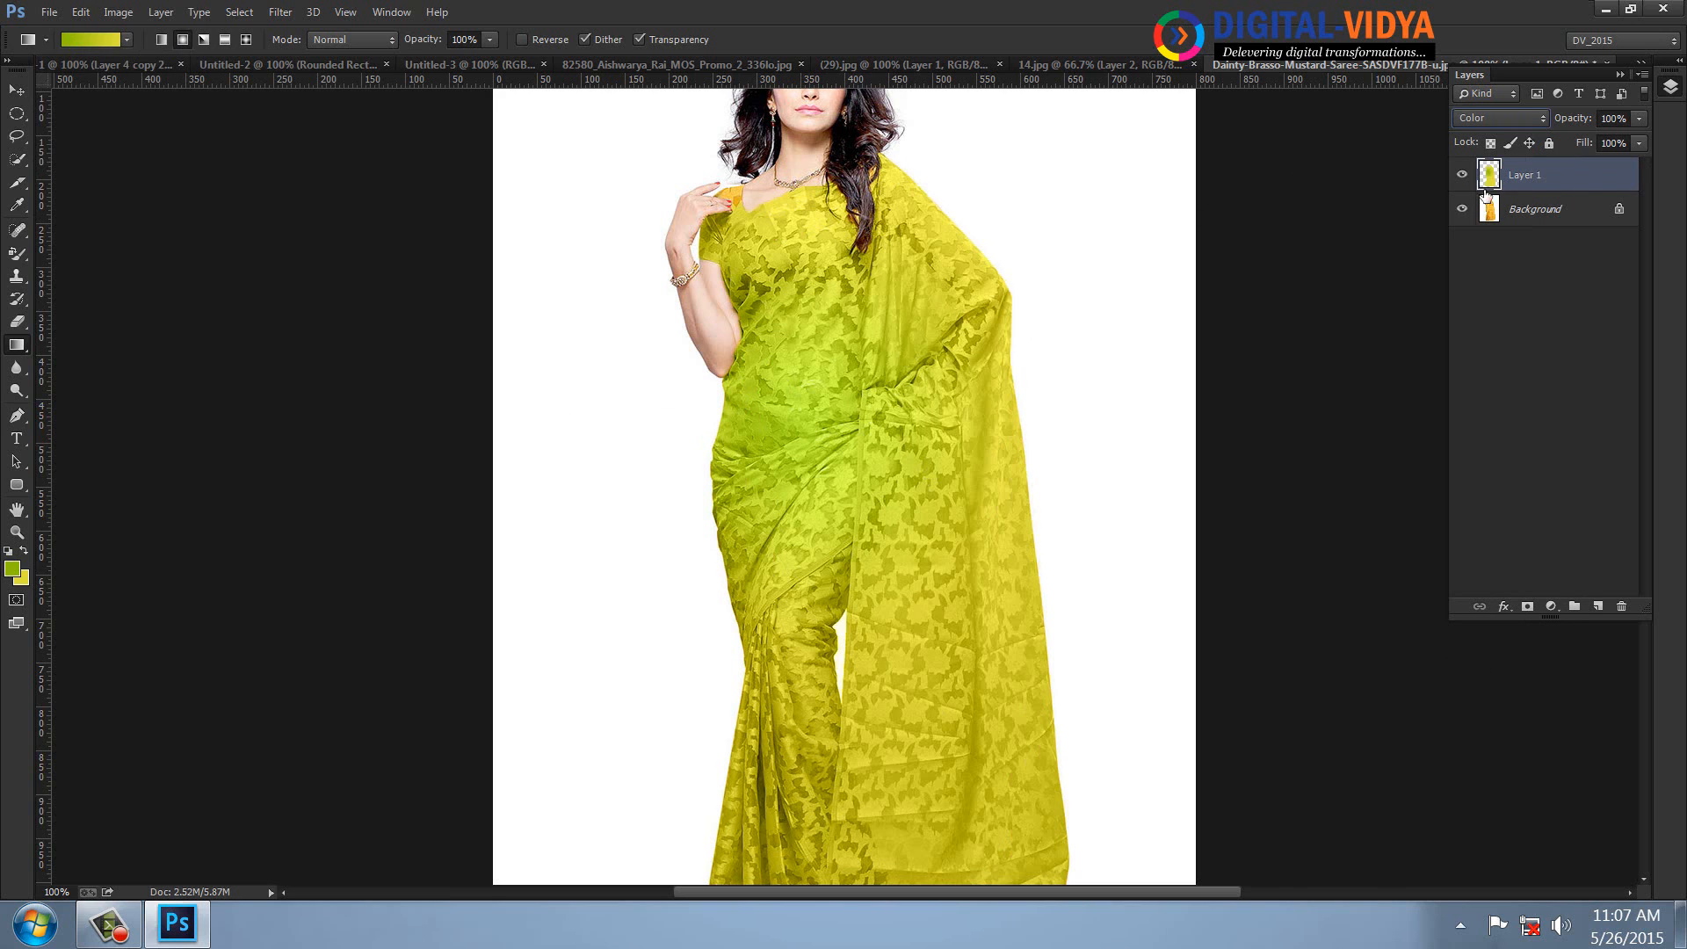
# - Shift the saree gradient layer's hue to orange with a Hue/Saturation adjustment
pyautogui.click(115, 12)
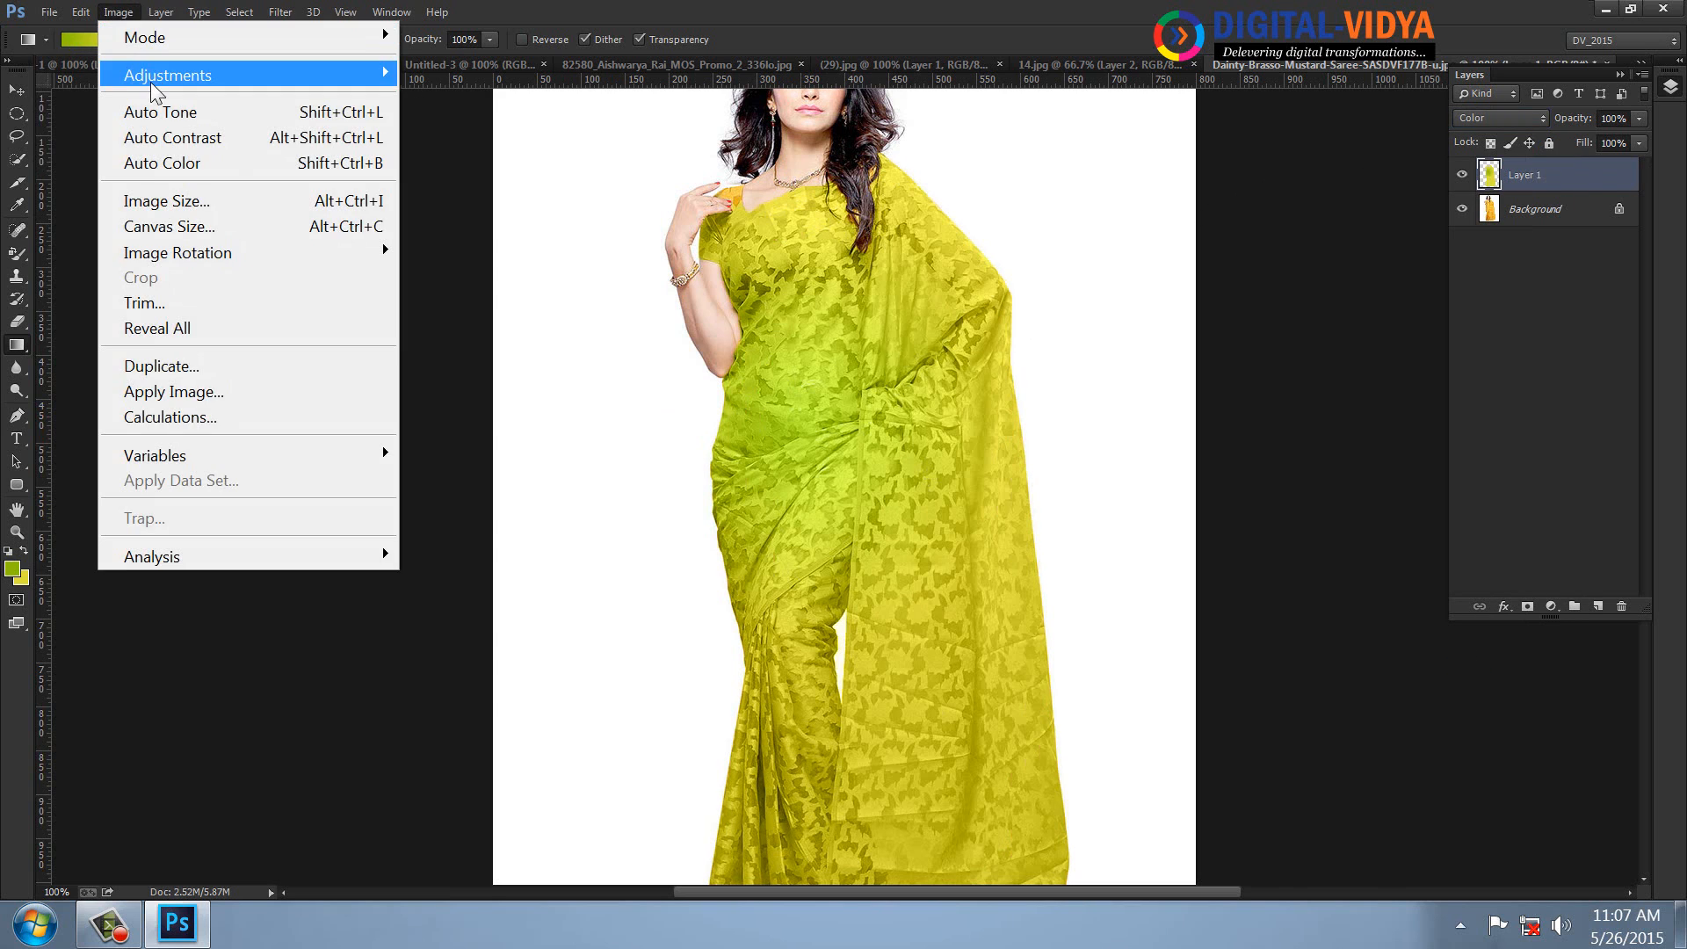
pyautogui.moveTo(158, 75)
pyautogui.click(492, 214)
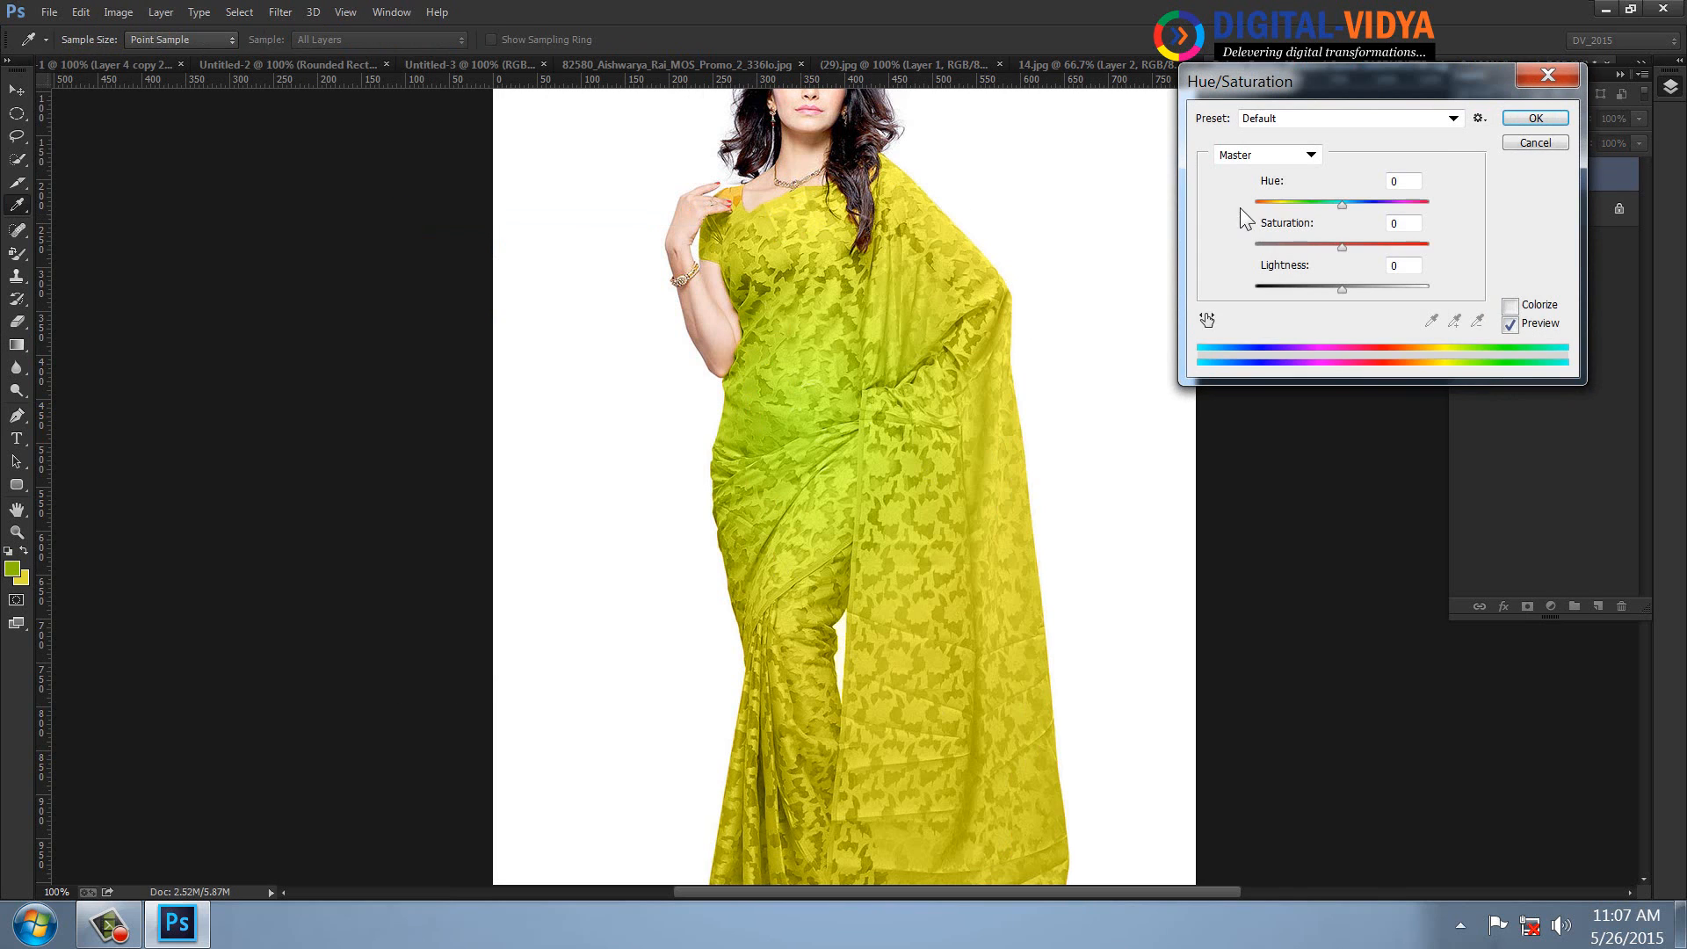
pyautogui.moveTo(1275, 186)
pyautogui.mouseDown()
pyautogui.moveTo(1465, 180)
pyautogui.moveTo(1280, 174)
pyautogui.mouseUp()
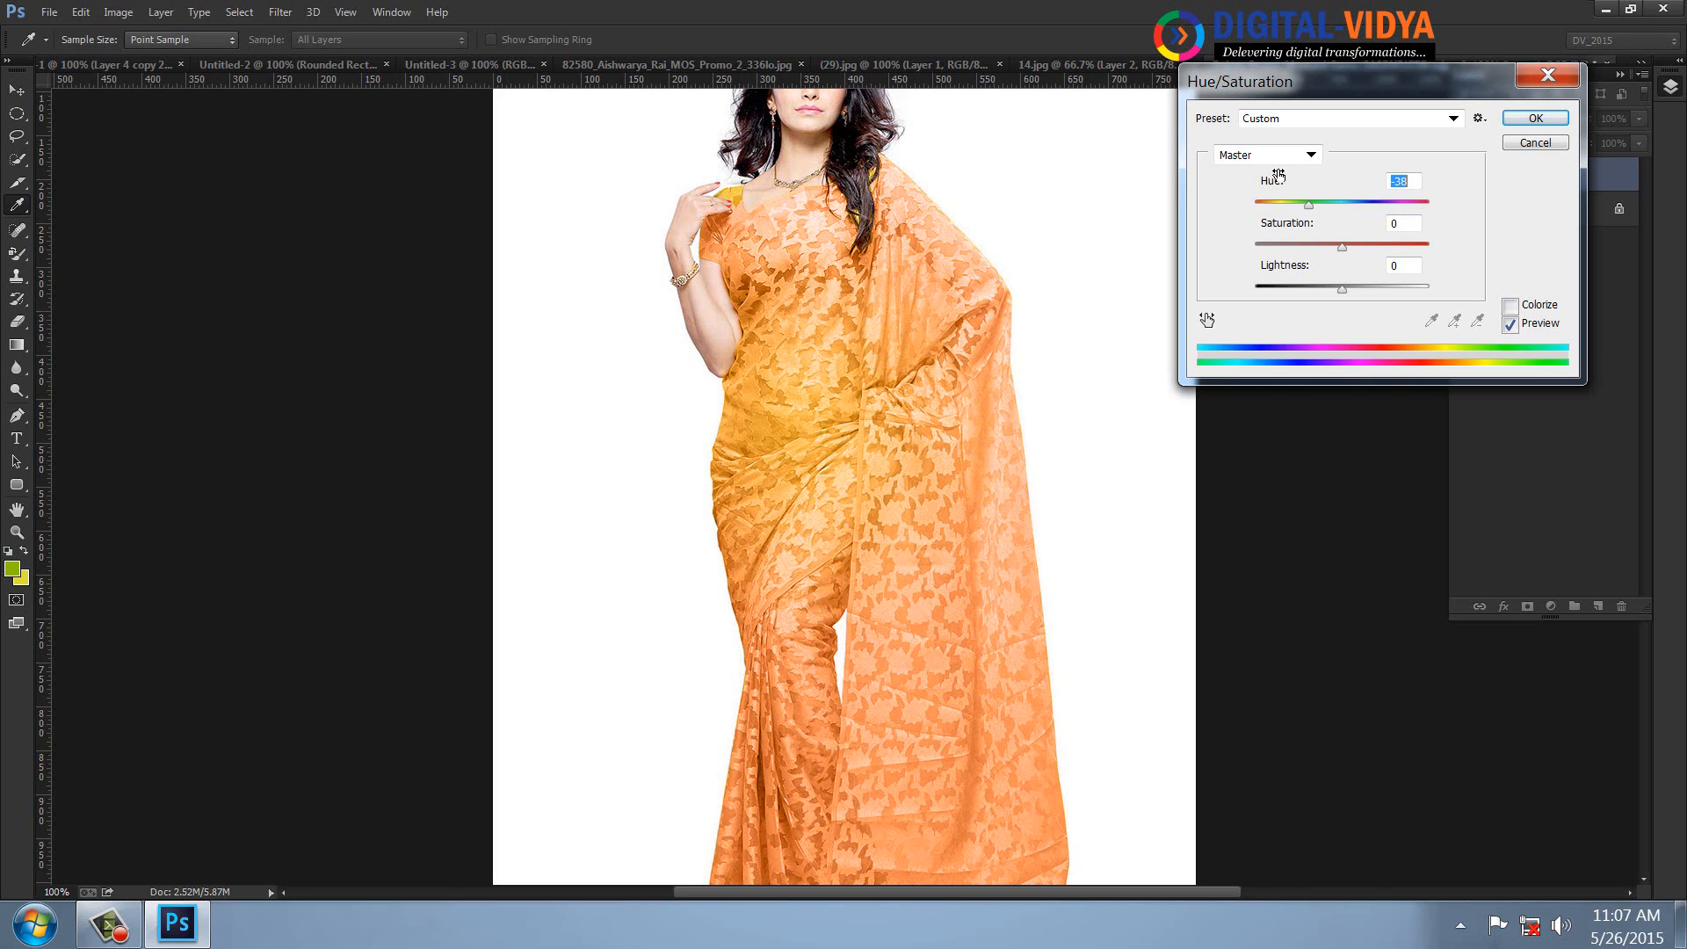
pyautogui.click(1530, 118)
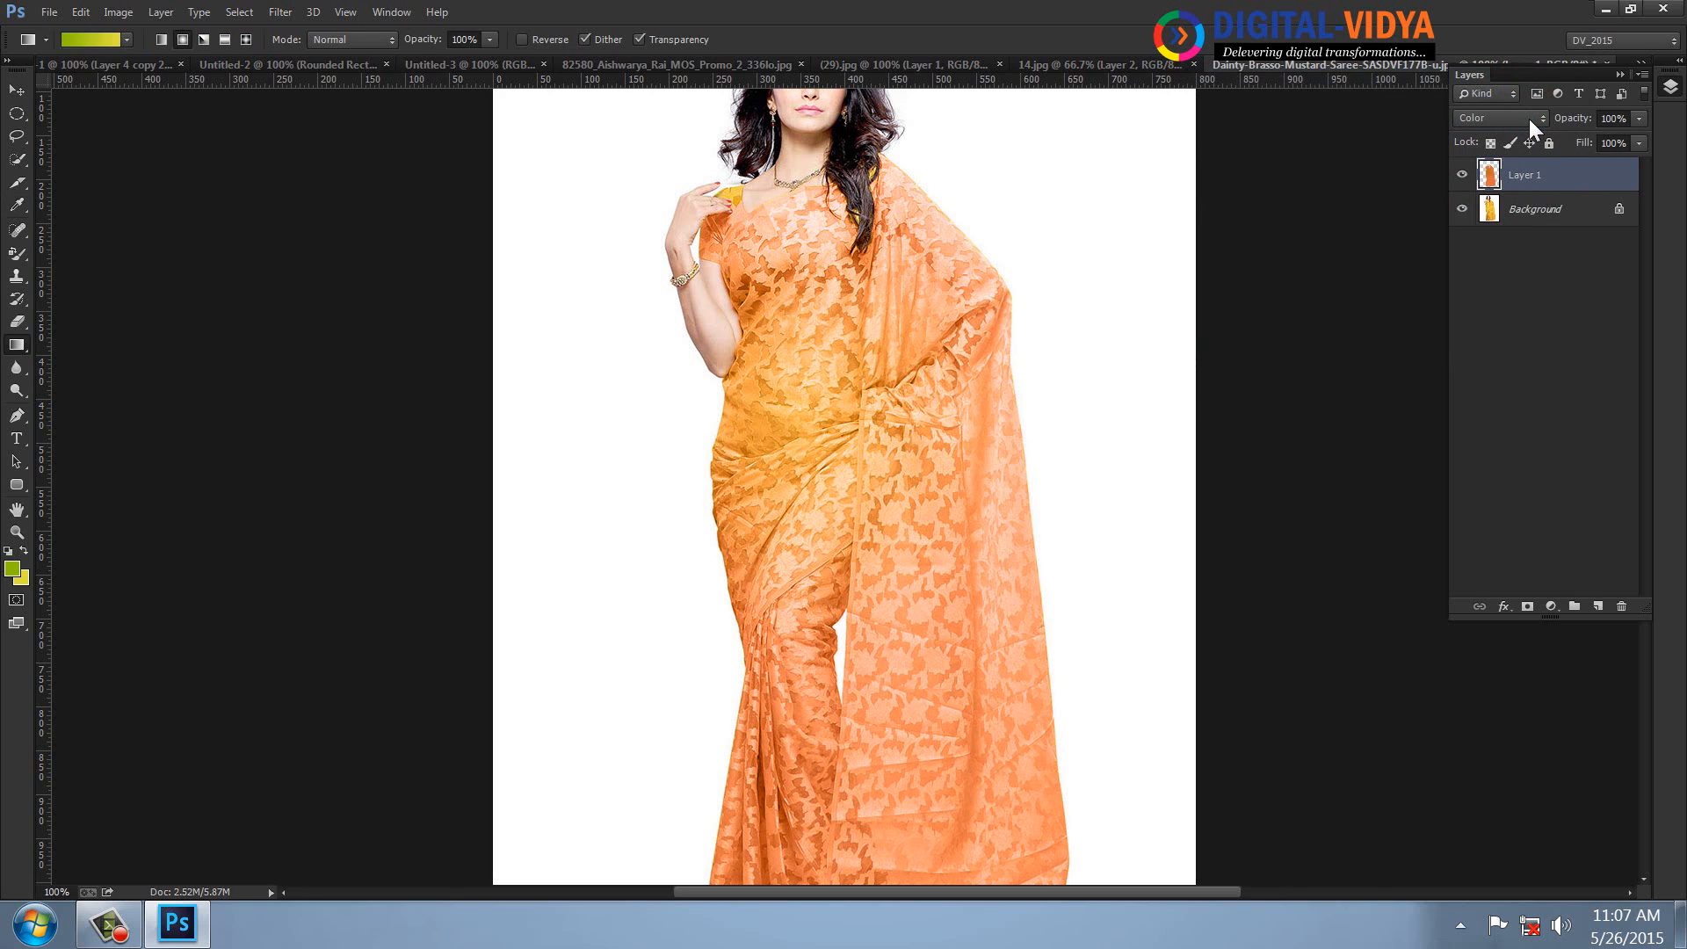